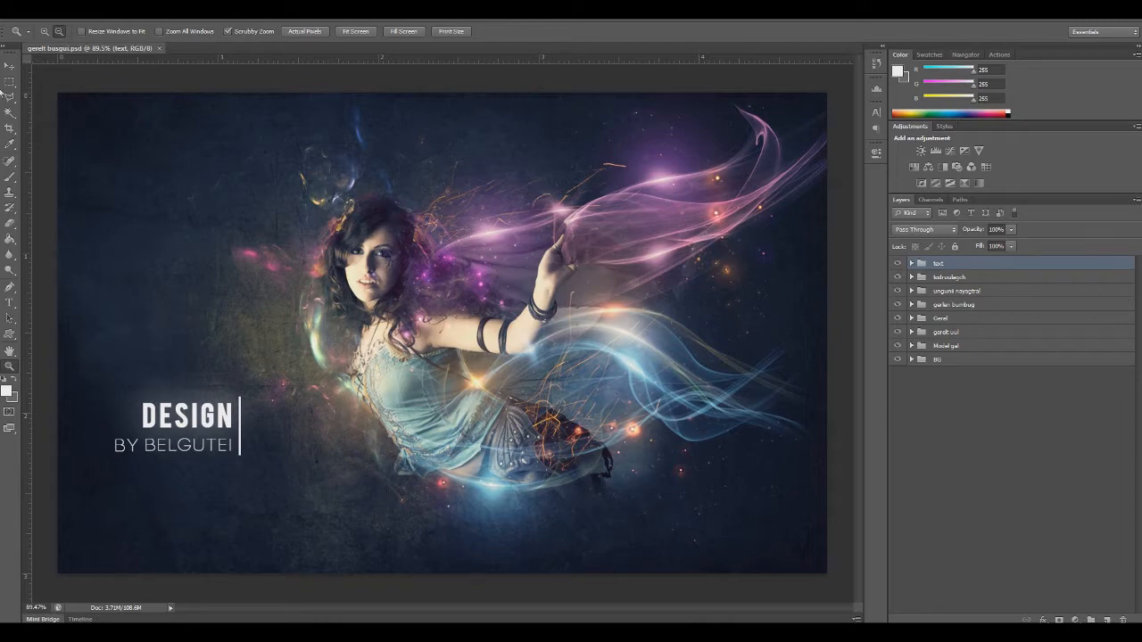
Create a new document named gerelt busgui 2, 1440 by 900 pixels at a resolution of 300 pixels/inch
{"action": "left_click", "coordinate": [29, 12]}
{"action": "left_click", "coordinate": [43, 26]}
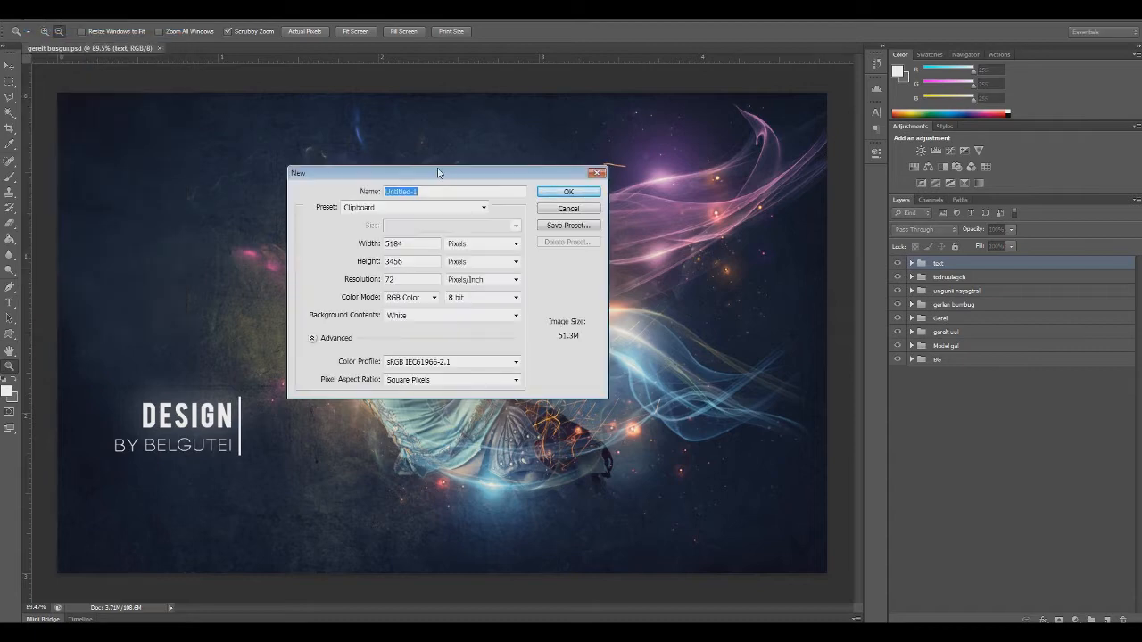
{"action": "left_click_drag", "start_coordinate": [438, 173], "coordinate": [484, 189]}
{"action": "key", "text": "Tab"}
{"action": "type", "text": "1440"}
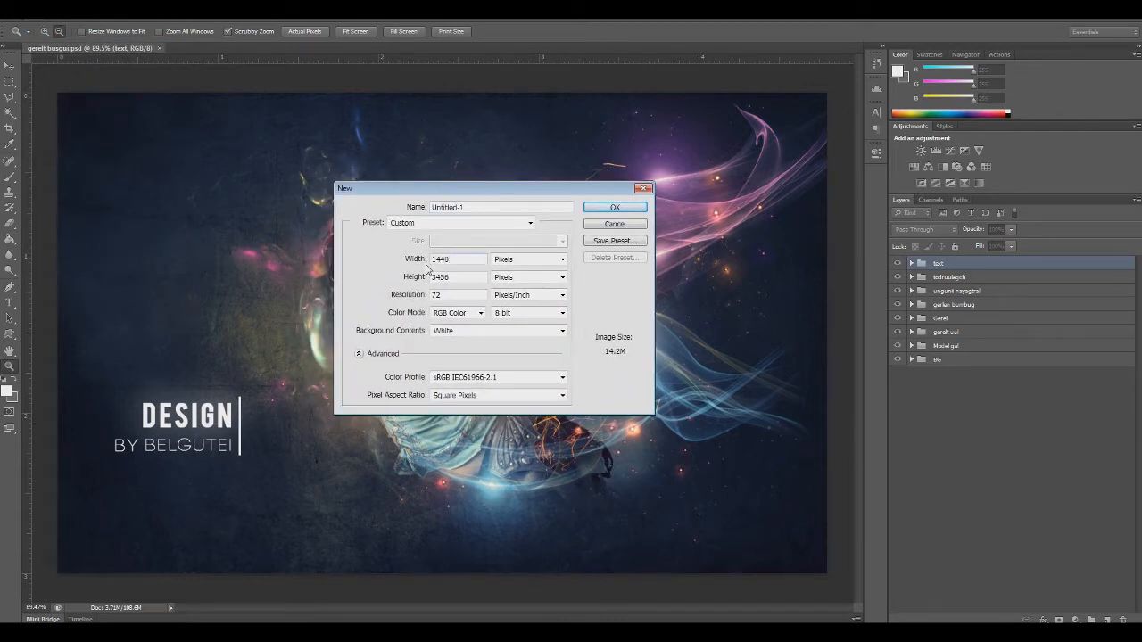
{"action": "double_click", "coordinate": [462, 275]}
{"action": "type", "text": "900"}
{"action": "key", "text": "Tab"}
{"action": "left_click_drag", "start_coordinate": [467, 207], "coordinate": [71, 218]}
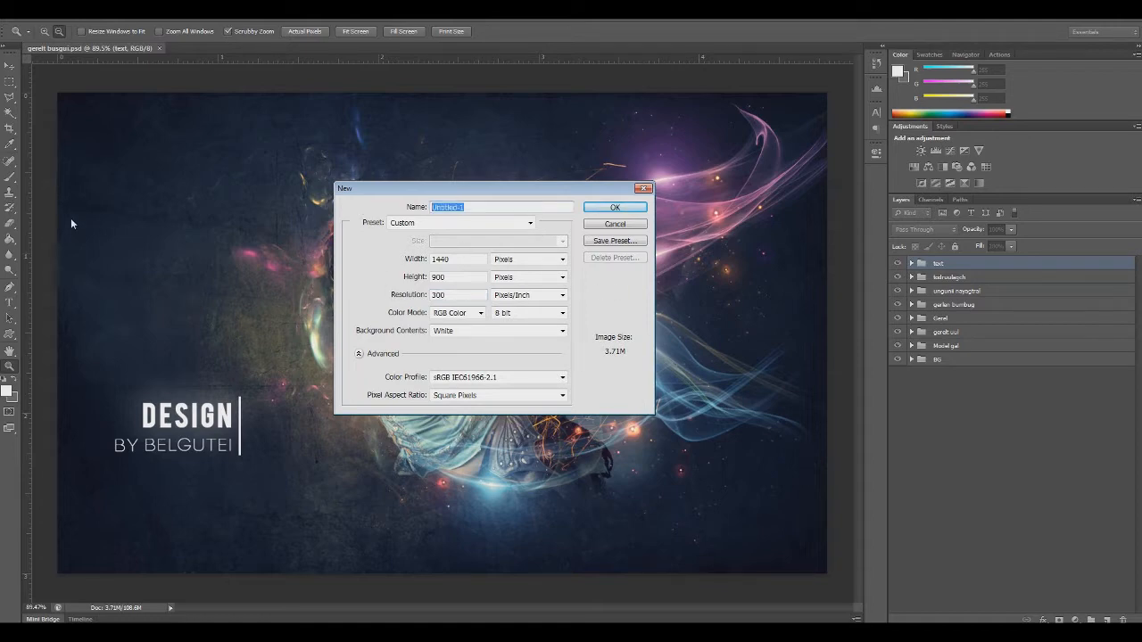
{"action": "type", "text": "gerelt busgui 2"}
{"action": "key", "text": "Return"}
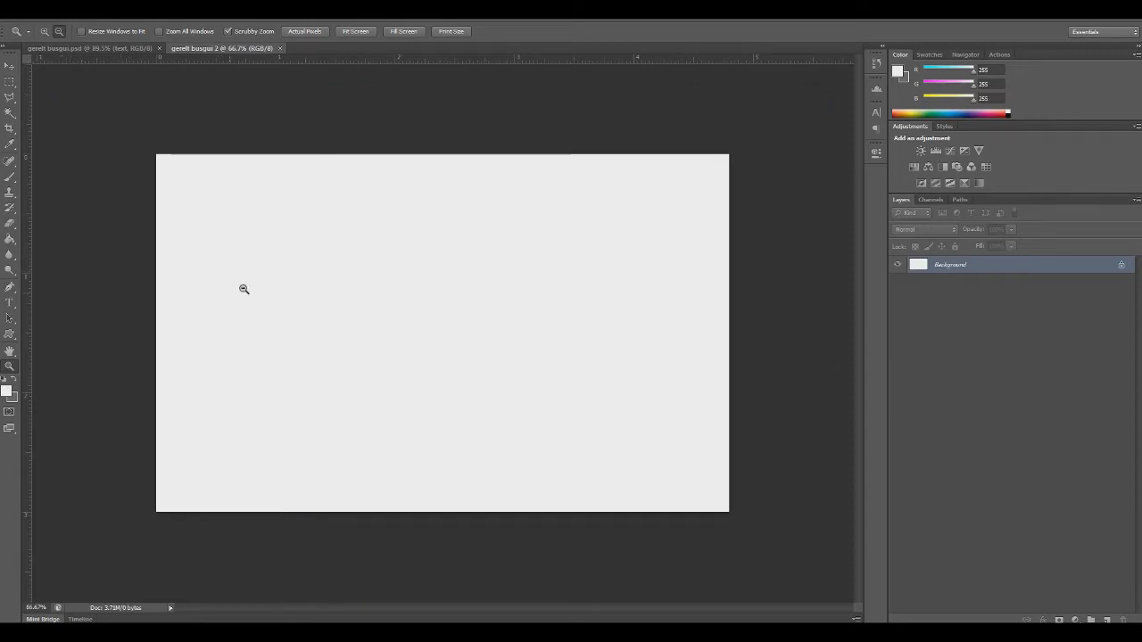
{"action": "left_click", "coordinate": [10, 66]}
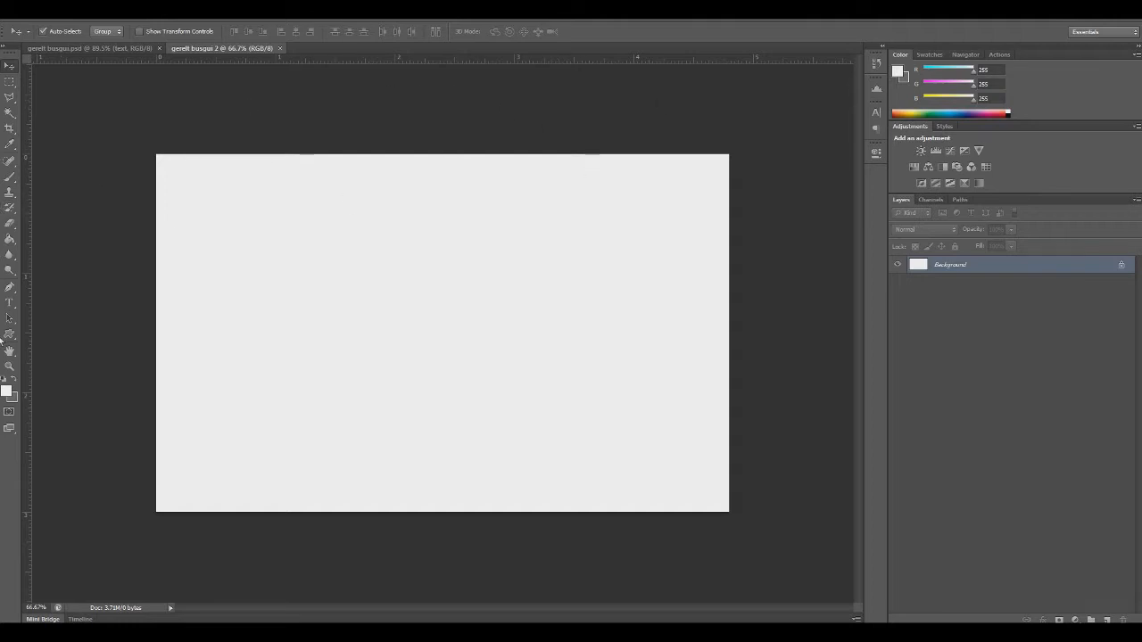
{"action": "left_click", "coordinate": [10, 367]}
{"action": "left_click", "coordinate": [450, 312]}
{"action": "left_click", "coordinate": [45, 32]}
{"action": "left_click", "coordinate": [355, 217]}
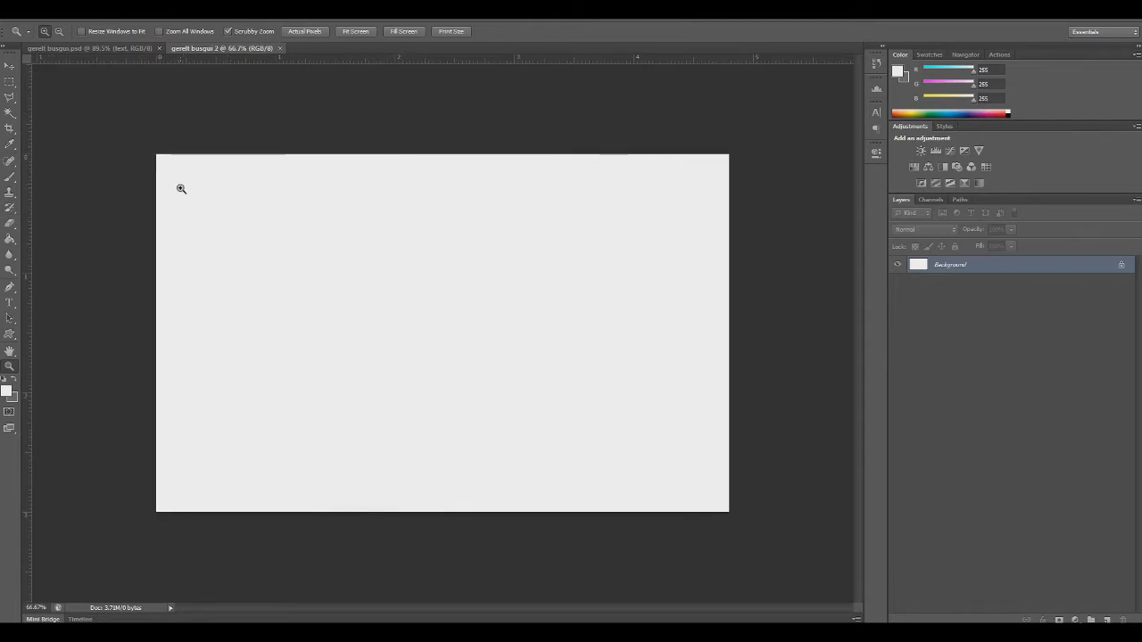
{"action": "left_click", "coordinate": [10, 353]}
{"action": "left_click", "coordinate": [11, 367]}
{"action": "left_click_drag", "start_coordinate": [390, 308], "coordinate": [389, 306]}
{"action": "scroll", "coordinate": [388, 306], "scroll_direction": "up", "scroll_amount": 1}
{"action": "scroll", "coordinate": [388, 307], "scroll_direction": "down", "scroll_amount": 2}
{"action": "scroll", "coordinate": [389, 306], "scroll_direction": "up", "scroll_amount": 4}
{"action": "scroll", "coordinate": [388, 306], "scroll_direction": "down", "scroll_amount": 2}
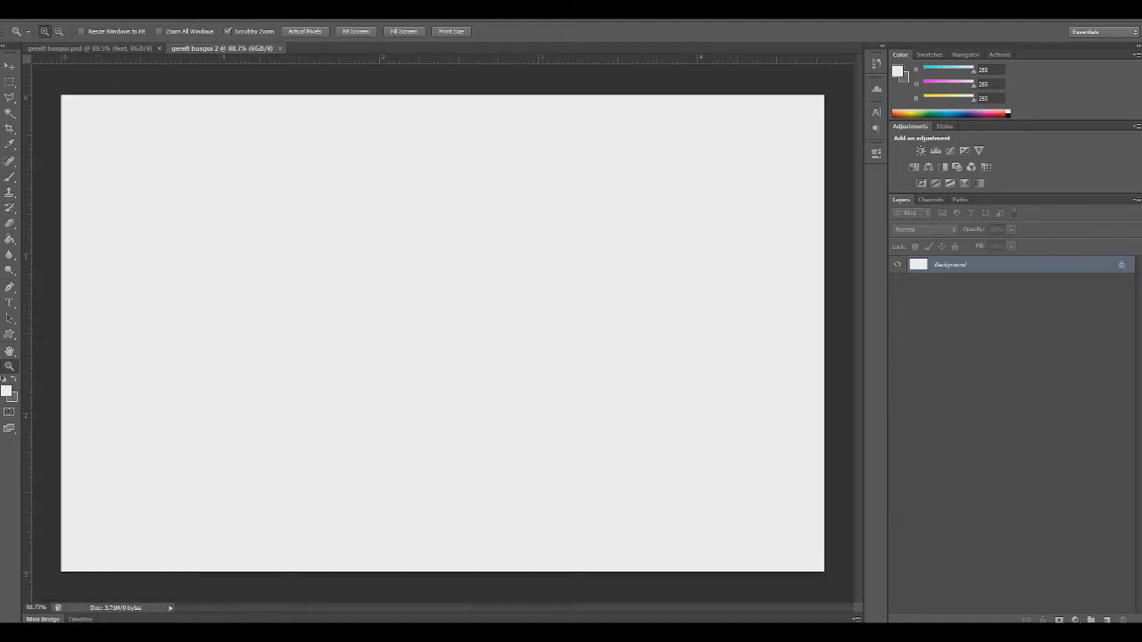
Open the texture_297 image, copy the whole picture and paste it into the gerelt busgui 2 document as a new layer
{"action": "left_click", "coordinate": [27, 13]}
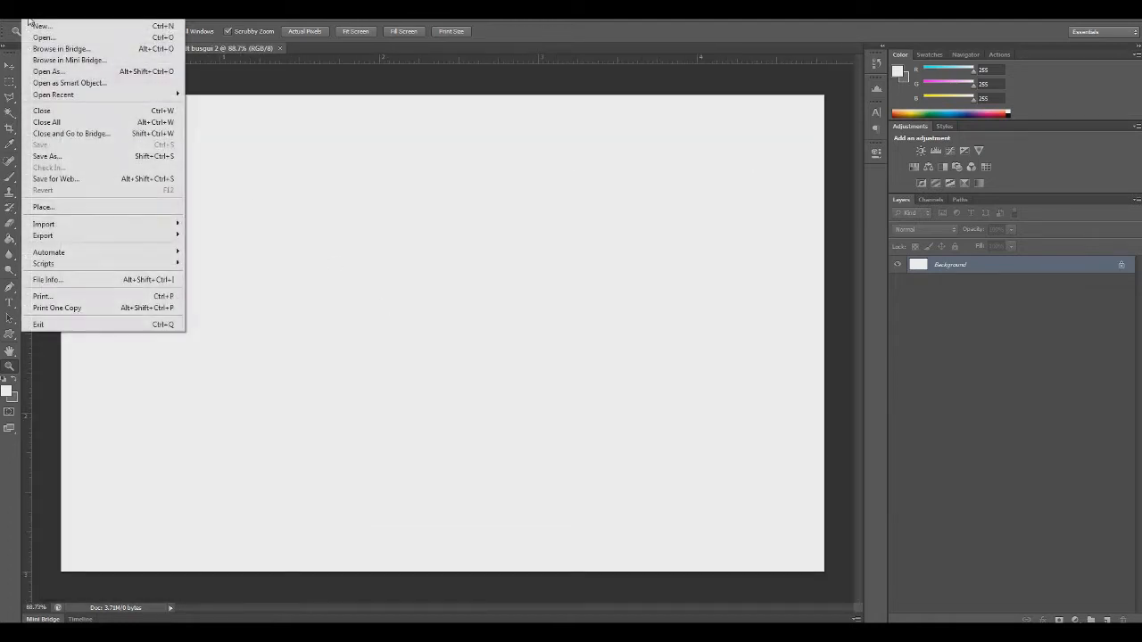
{"action": "left_click", "coordinate": [38, 37]}
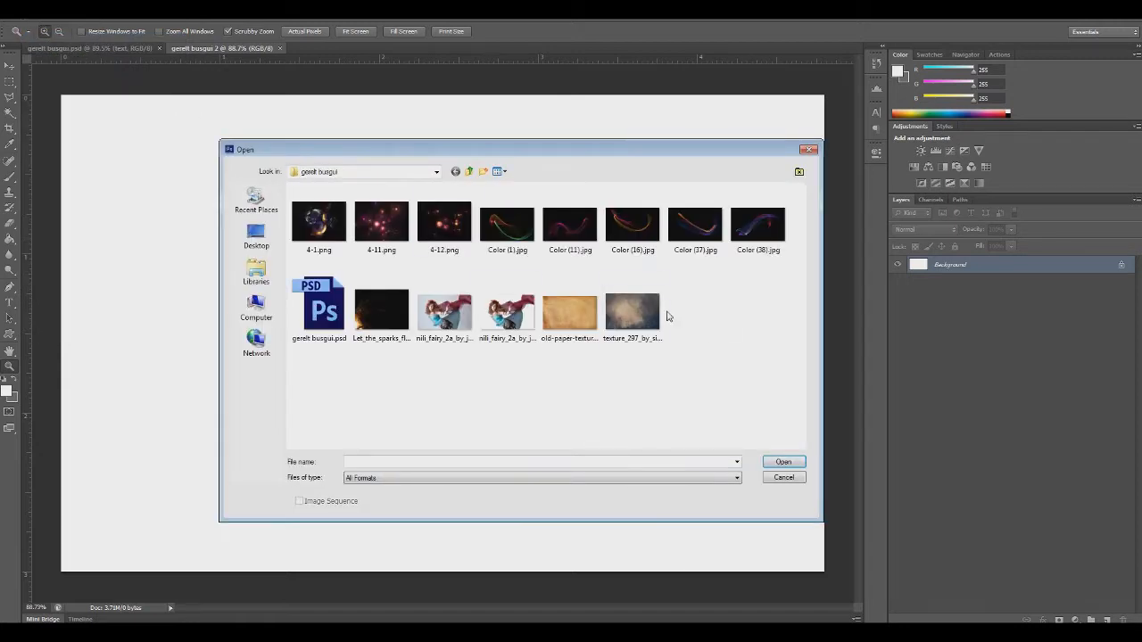
{"action": "double_click", "coordinate": [630, 312]}
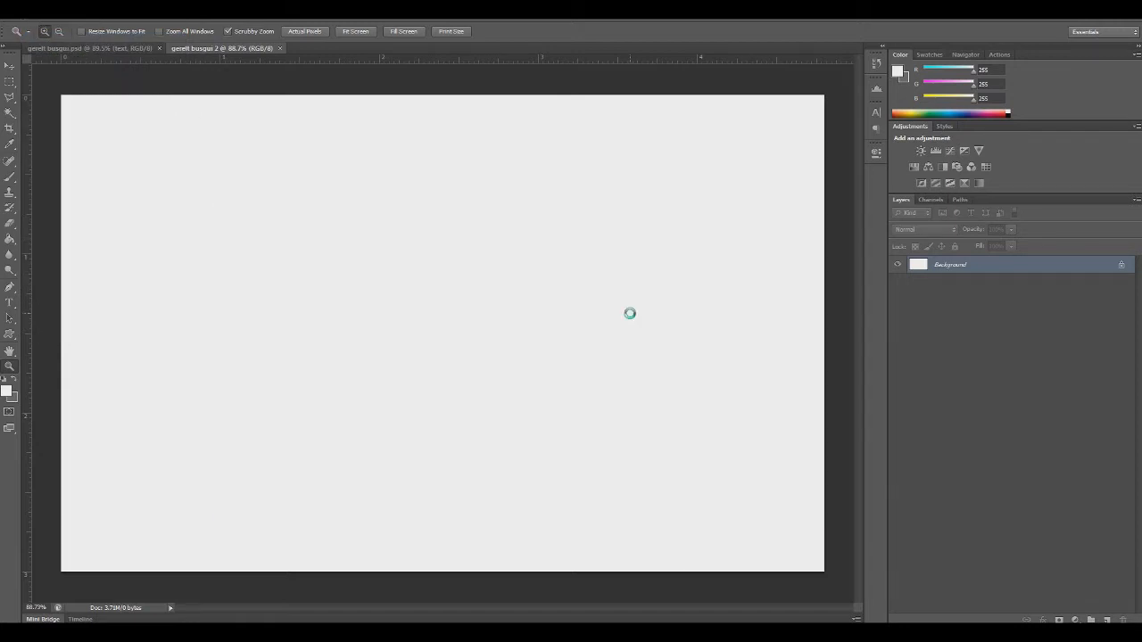
{"action": "key", "text": "ctrl+a"}
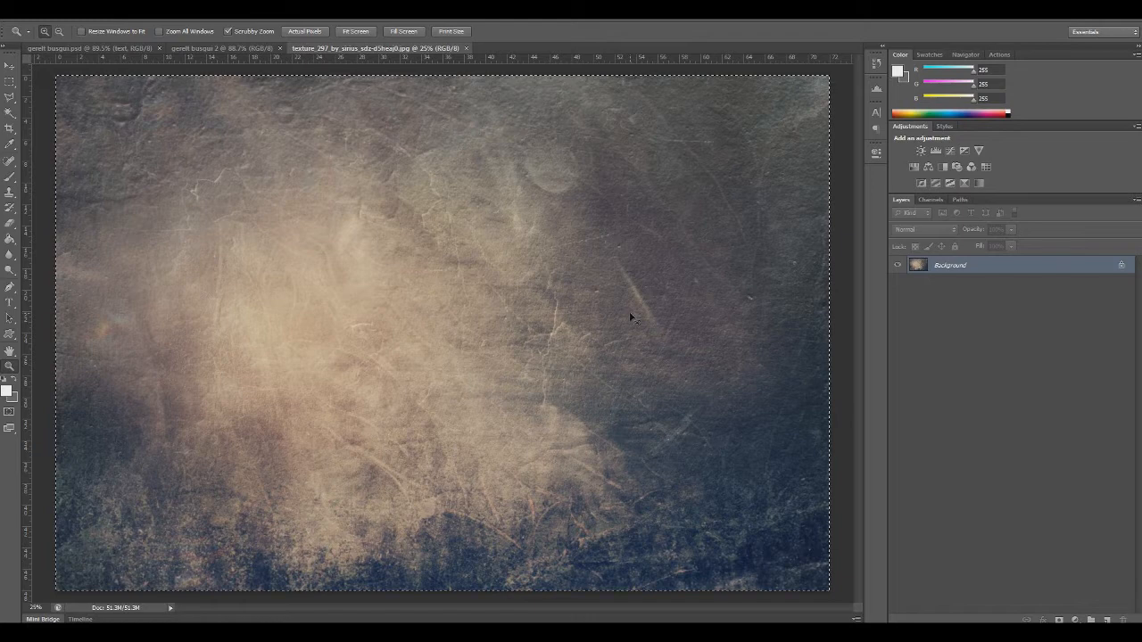
{"action": "key", "text": "ctrl+w"}
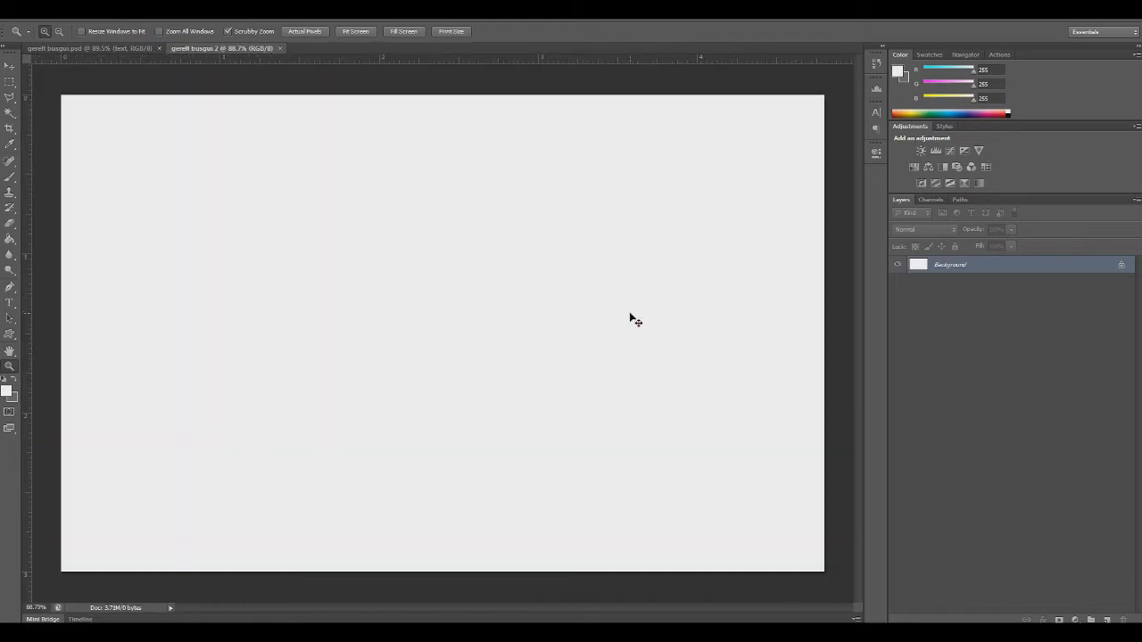
{"action": "key", "text": "ctrl+v"}
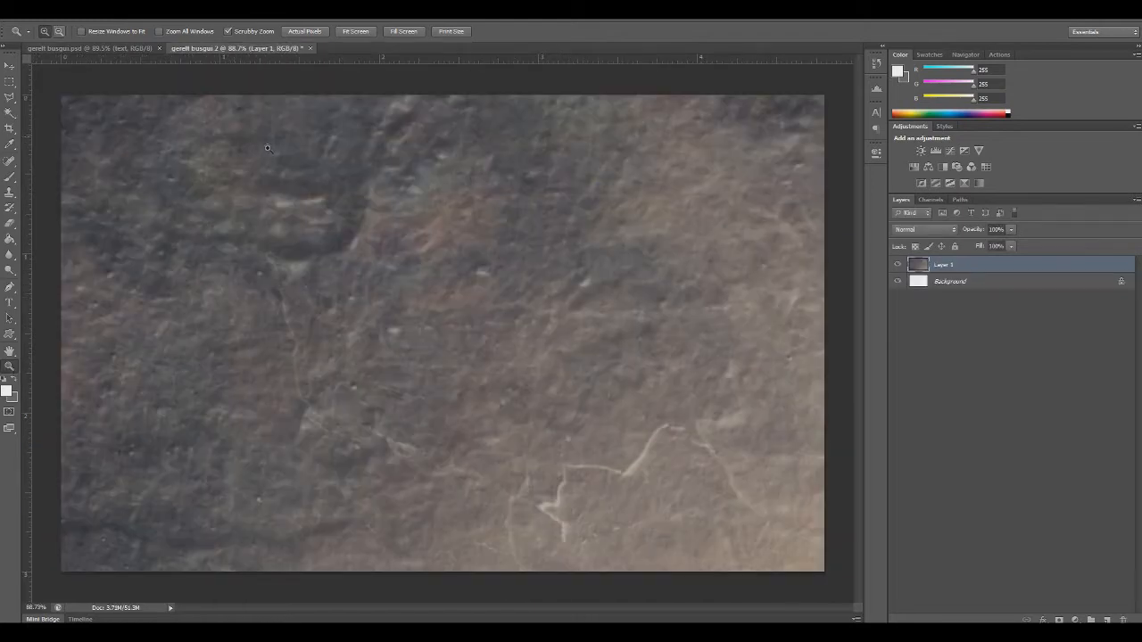
Scale down and position the pasted texture layer with Free Transform so that it covers the whole canvas
{"action": "scroll", "coordinate": [509, 232], "scroll_direction": "down", "scroll_amount": 18}
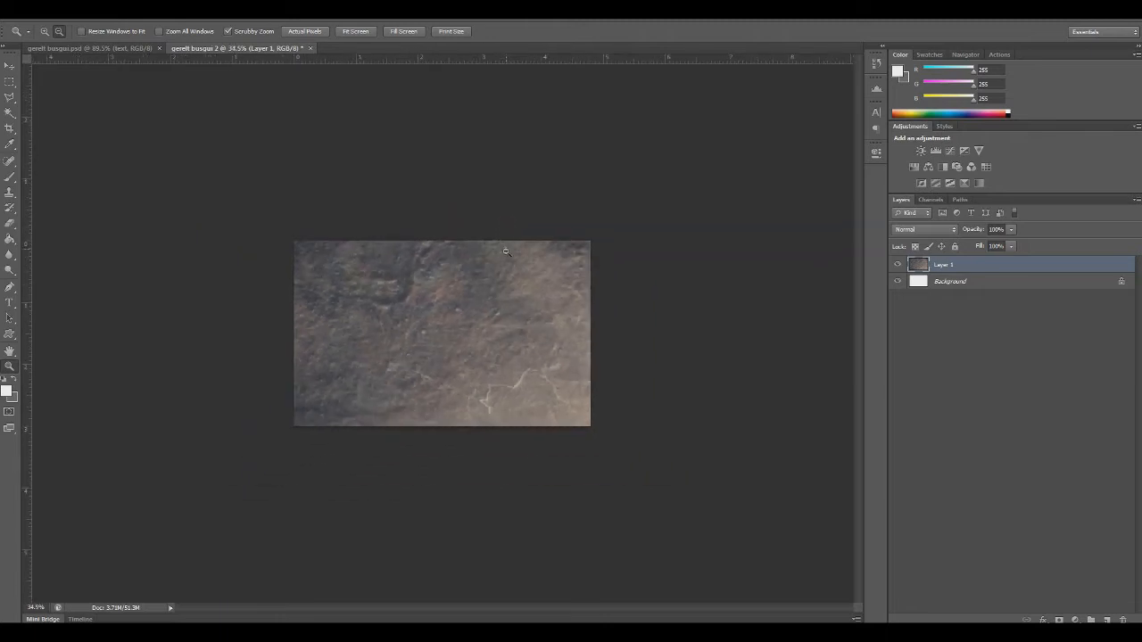
{"action": "key", "text": "ctrl+t"}
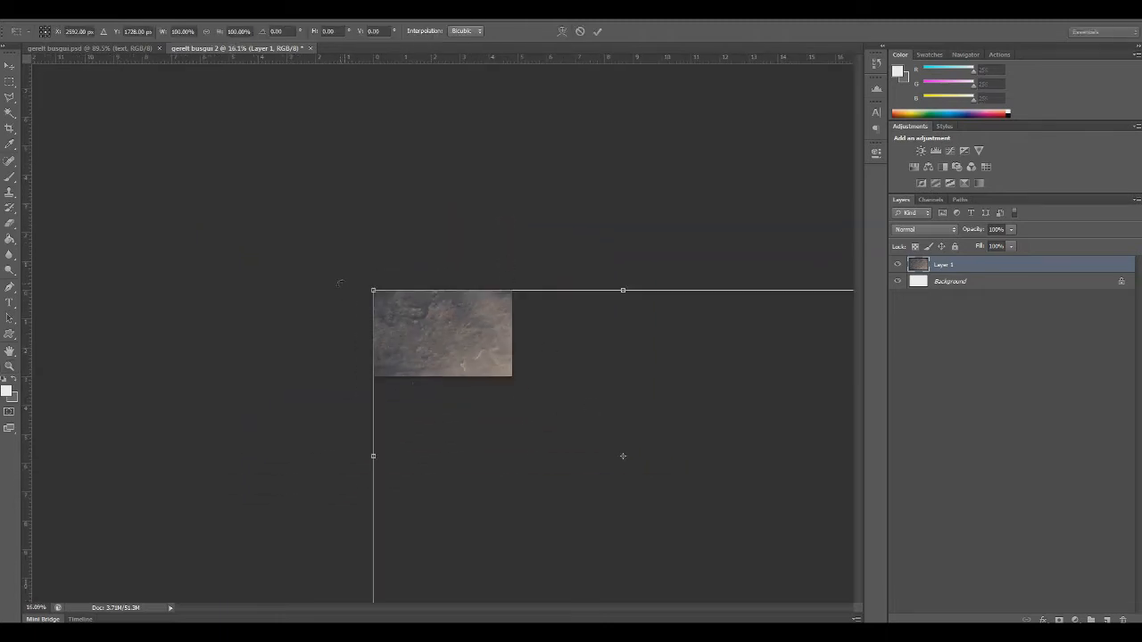
{"action": "left_click_drag", "start_coordinate": [373, 290], "coordinate": [339, 283]}
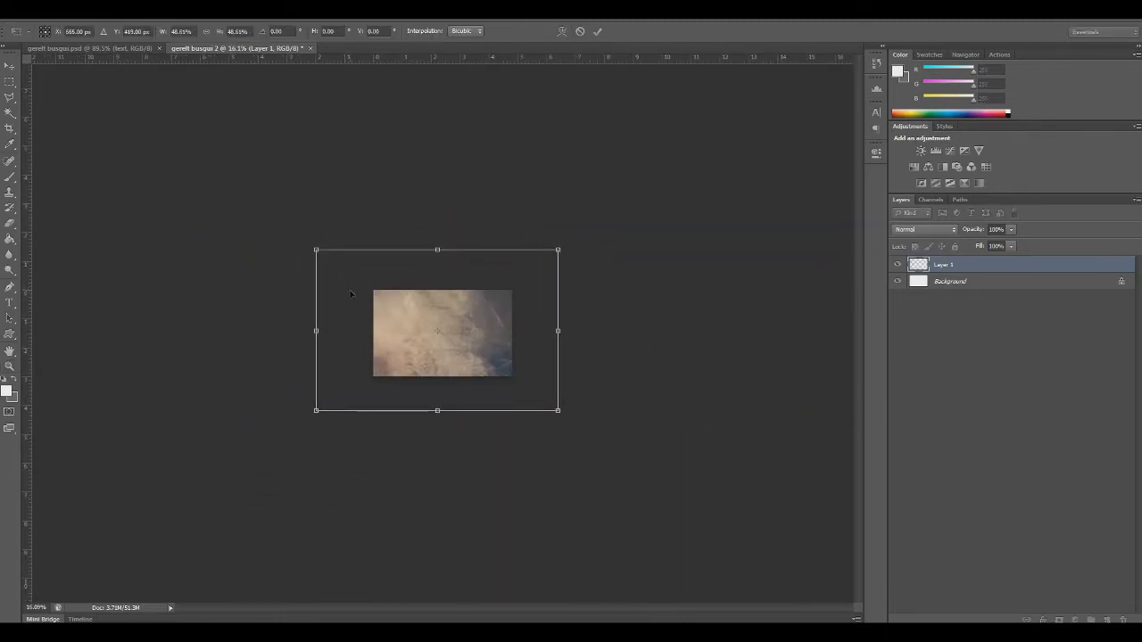
{"action": "left_click_drag", "start_coordinate": [304, 244], "coordinate": [393, 313]}
{"action": "key", "text": "Return"}
{"action": "scroll", "coordinate": [494, 359], "scroll_direction": "up", "scroll_amount": 16}
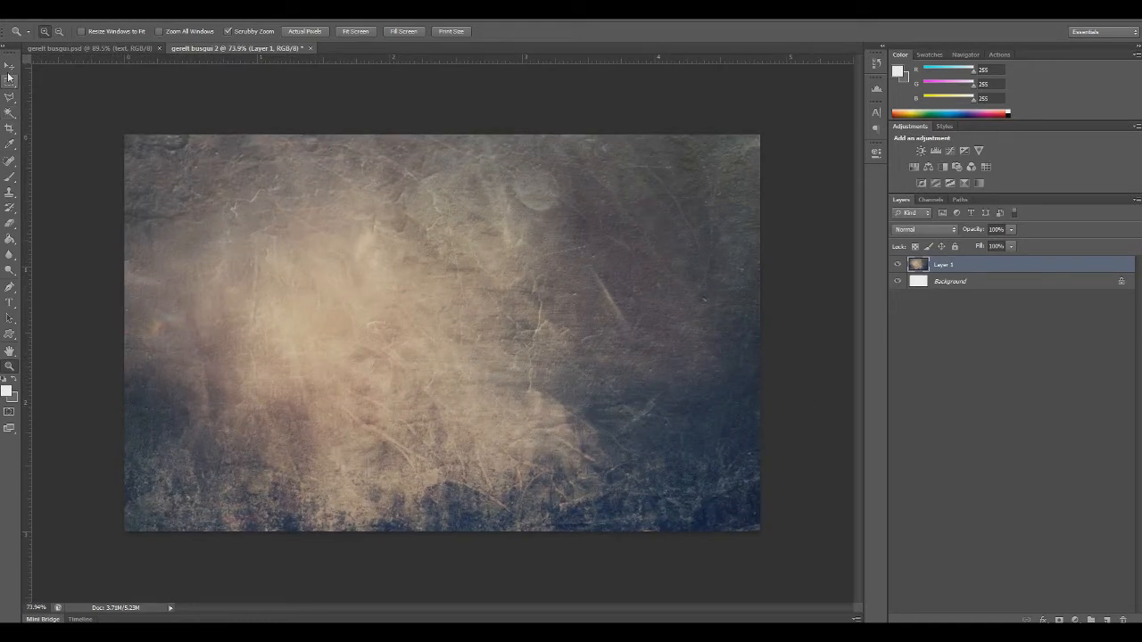
{"action": "key", "text": "v"}
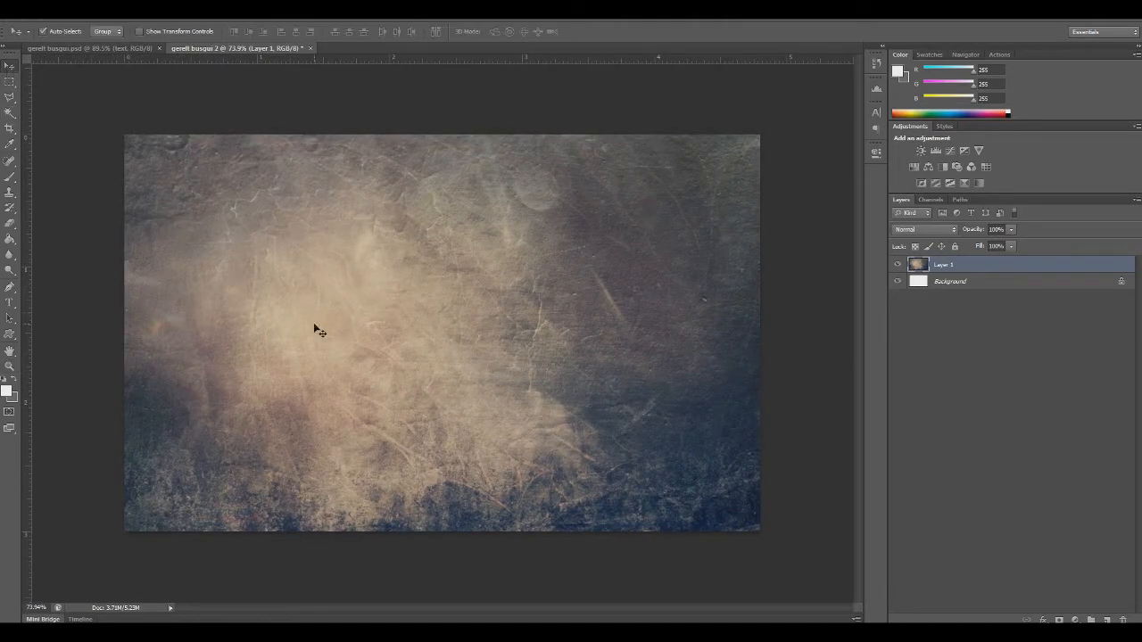
Add a gradient fill layer above the texture and set the gradient's starting color stop to 070f0d
{"action": "left_click", "coordinate": [1075, 620]}
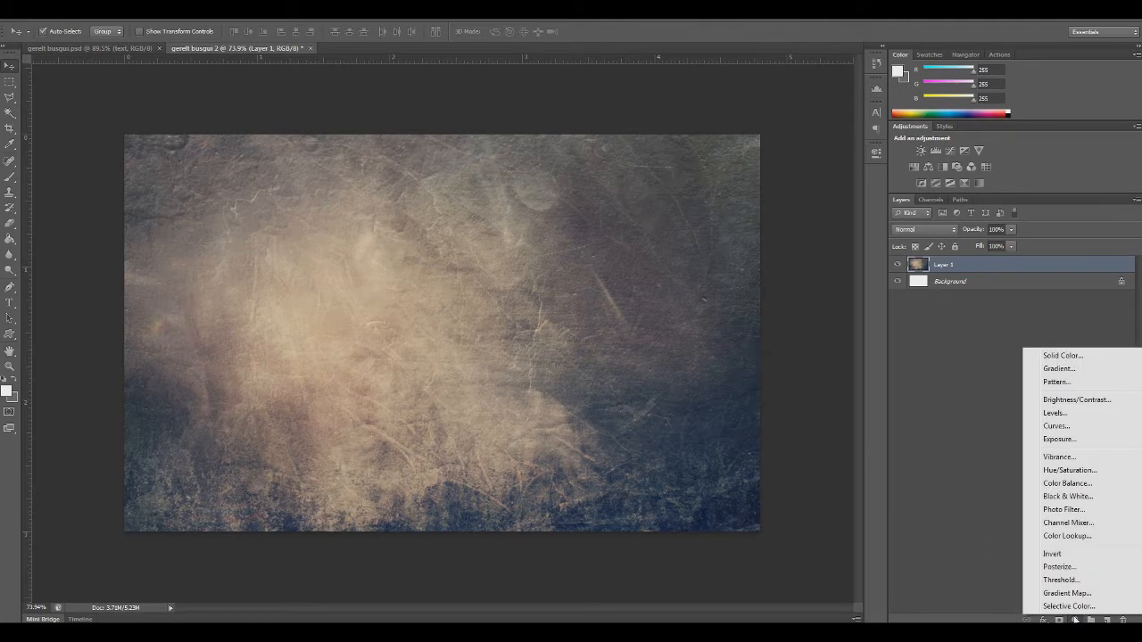
{"action": "left_click", "coordinate": [1069, 369]}
{"action": "left_click_drag", "start_coordinate": [523, 174], "coordinate": [736, 254]}
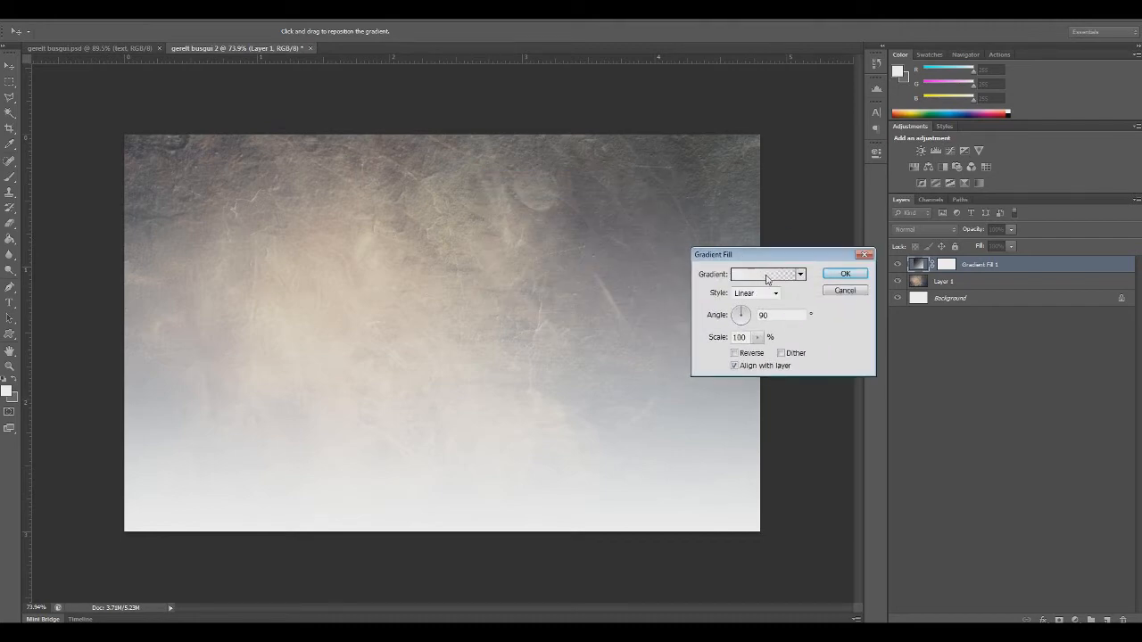
{"action": "left_click", "coordinate": [766, 276]}
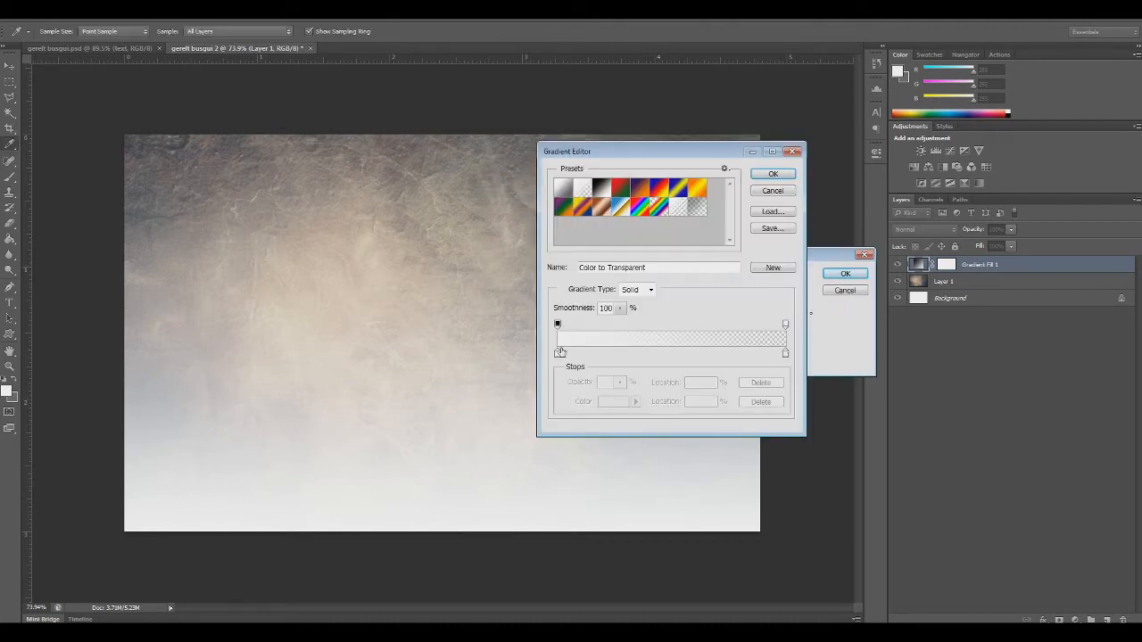
{"action": "left_click", "coordinate": [560, 353]}
{"action": "double_click", "coordinate": [559, 353]}
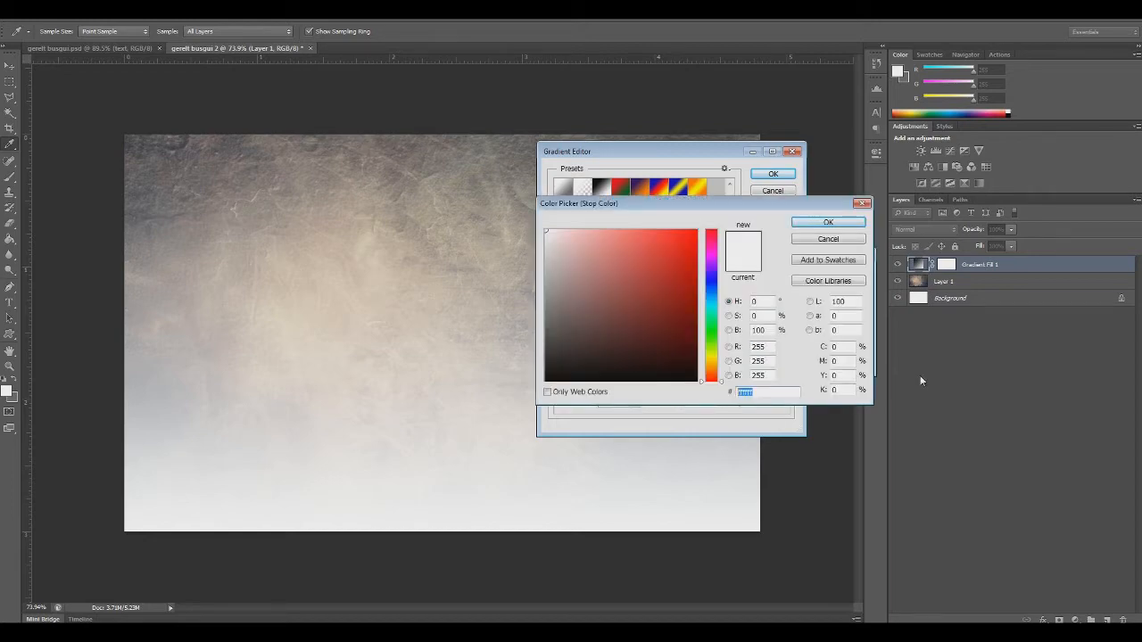
{"action": "type", "text": "070"}
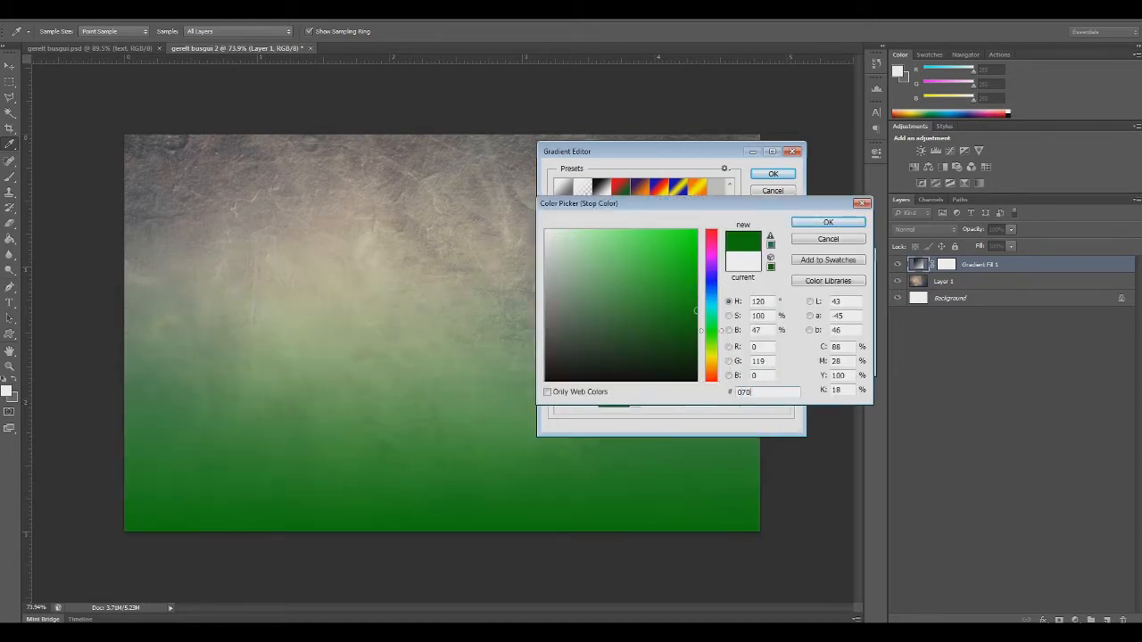
{"action": "type", "text": "f0"}
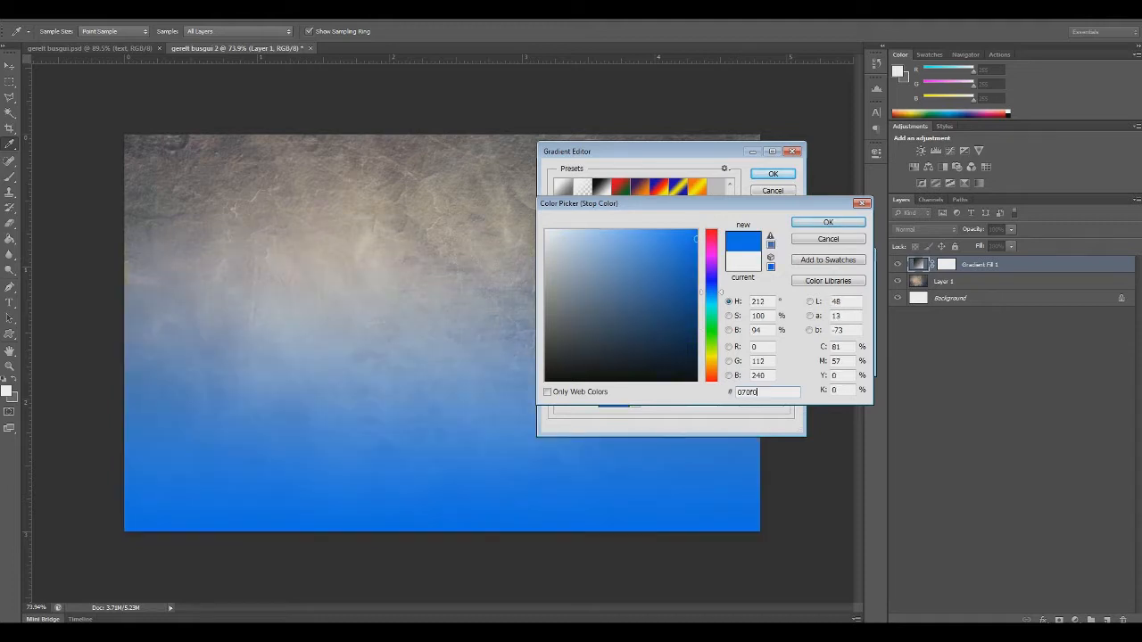
{"action": "type", "text": "d"}
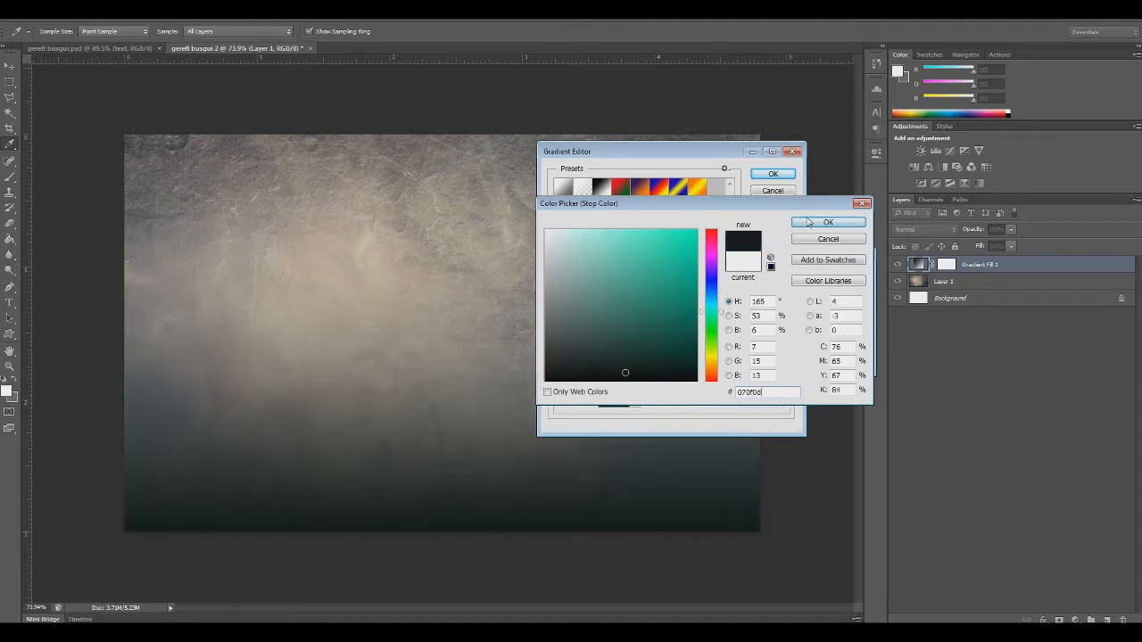
{"action": "left_click", "coordinate": [828, 222]}
Set the gradient's end color stop to 181f21 and accept the edited gradient
{"action": "left_click", "coordinate": [785, 353]}
{"action": "double_click", "coordinate": [785, 353]}
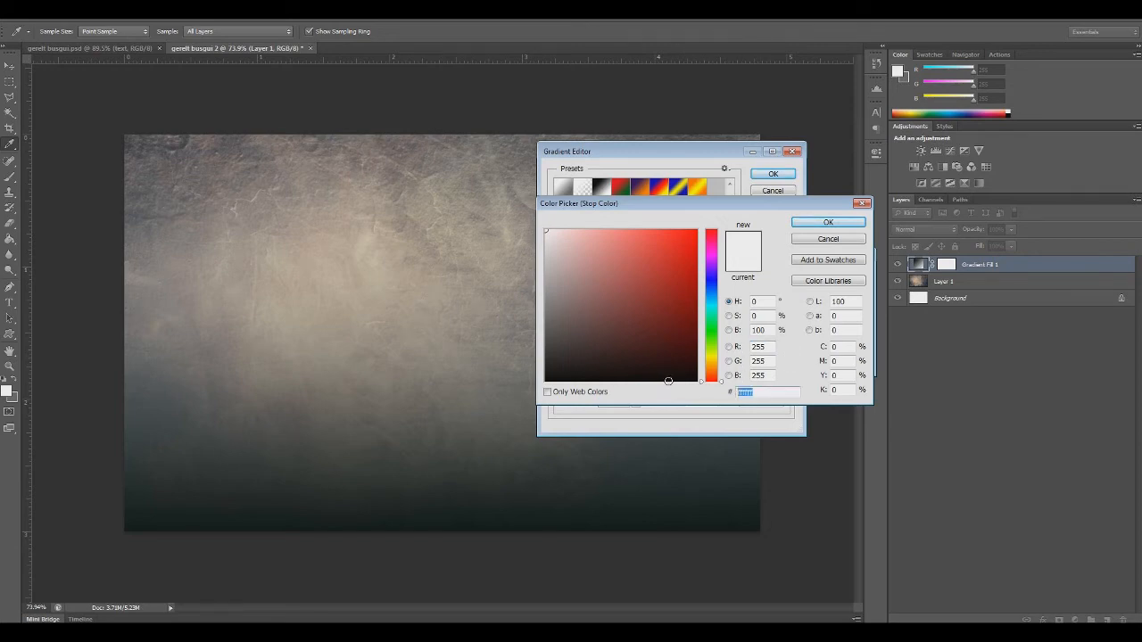
{"action": "type", "text": "00181f"}
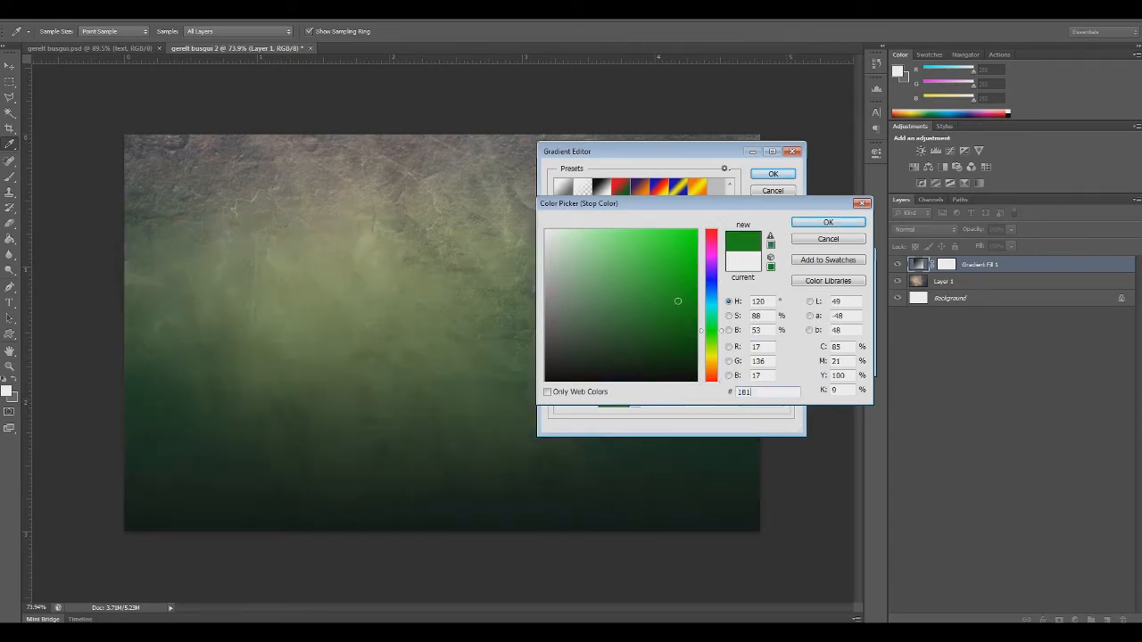
{"action": "type", "text": "21"}
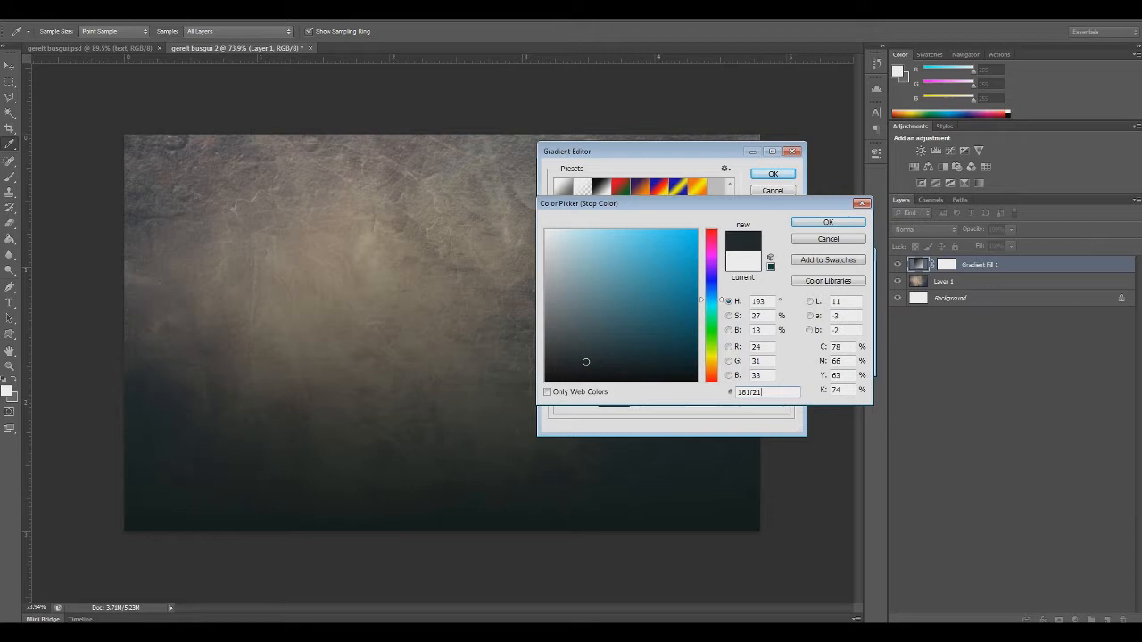
{"action": "left_click", "coordinate": [826, 223]}
{"action": "left_click", "coordinate": [770, 174]}
Set the gradient fill's style to Radial
{"action": "left_click", "coordinate": [773, 293]}
{"action": "left_click", "coordinate": [764, 316]}
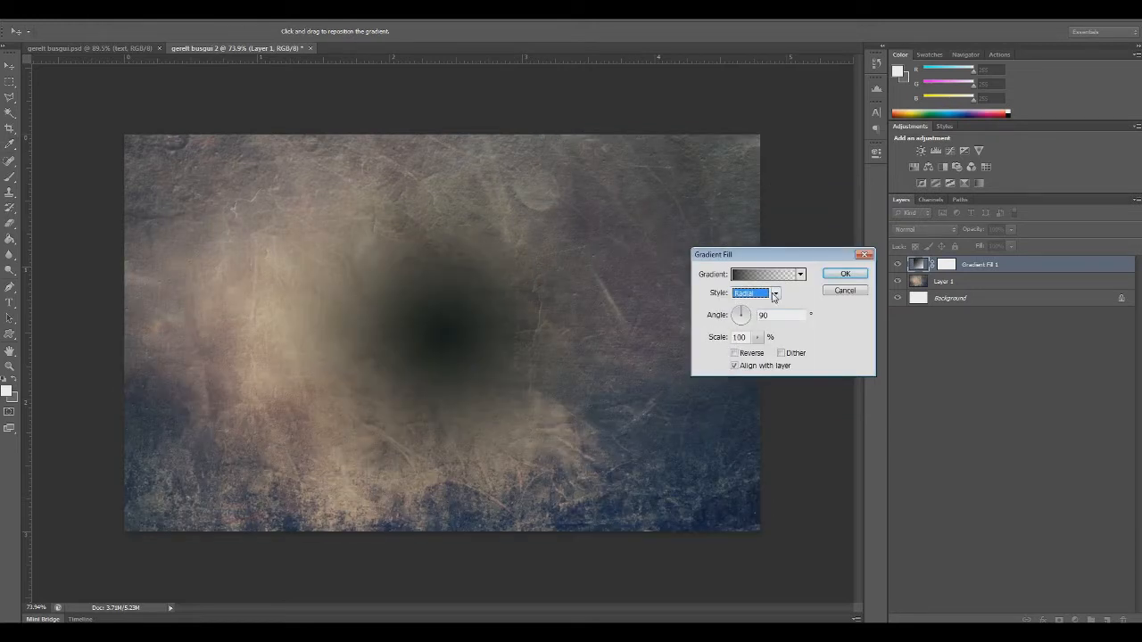
{"action": "left_click_drag", "start_coordinate": [775, 257], "coordinate": [737, 221]}
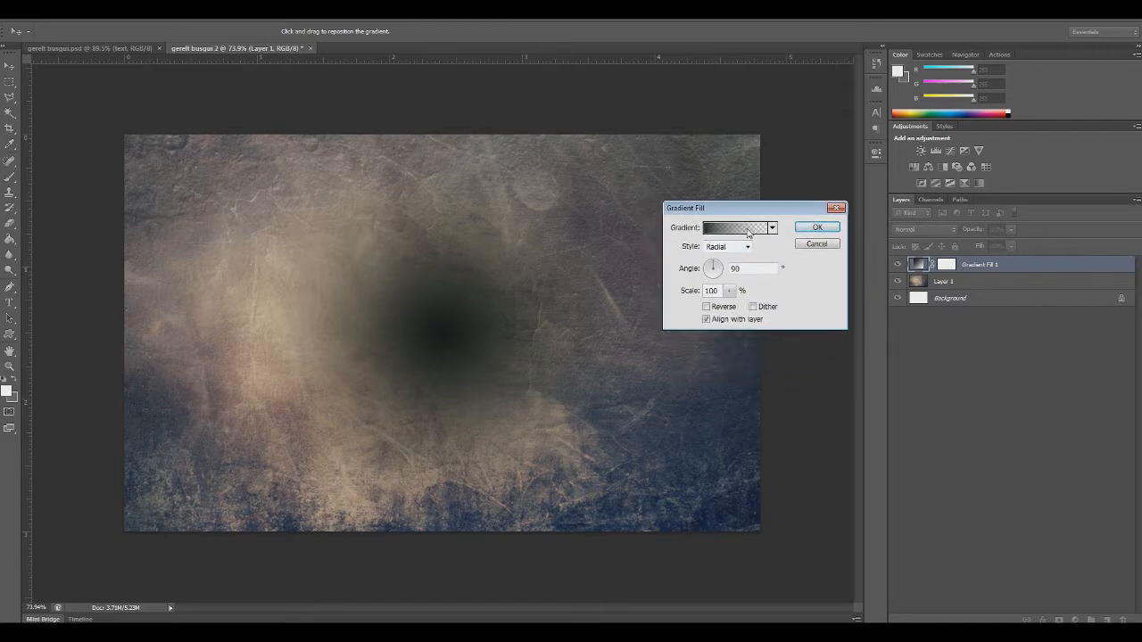
Raise the opacity of the gradient's end stop to 100% and accept the gradient
{"action": "left_click", "coordinate": [750, 250]}
{"action": "left_click", "coordinate": [785, 325]}
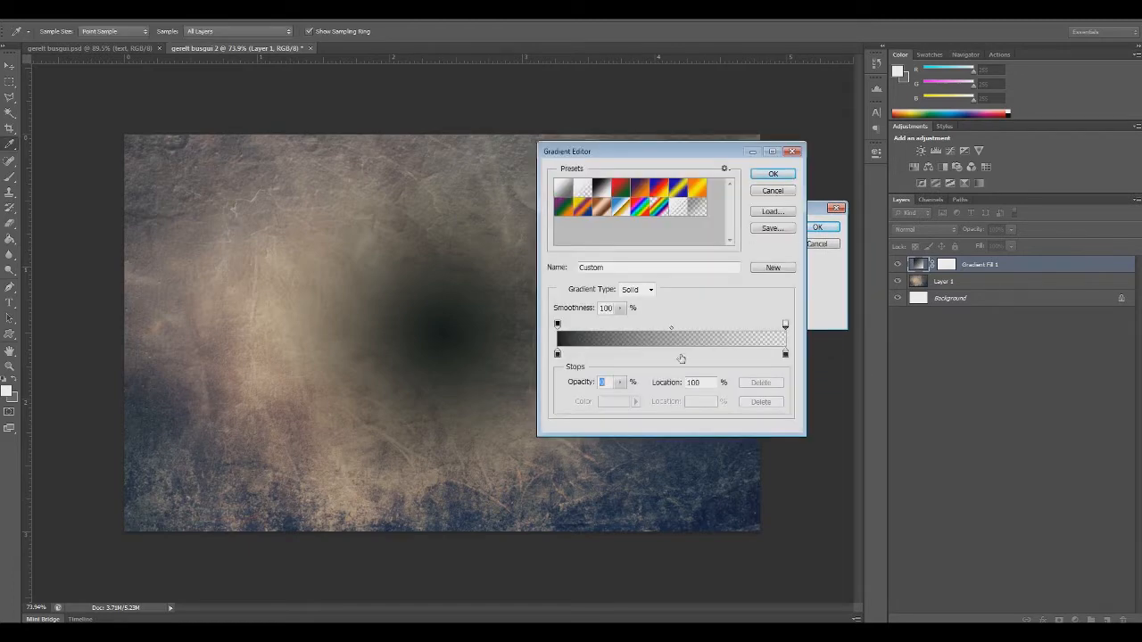
{"action": "left_click_drag", "start_coordinate": [620, 382], "coordinate": [928, 440]}
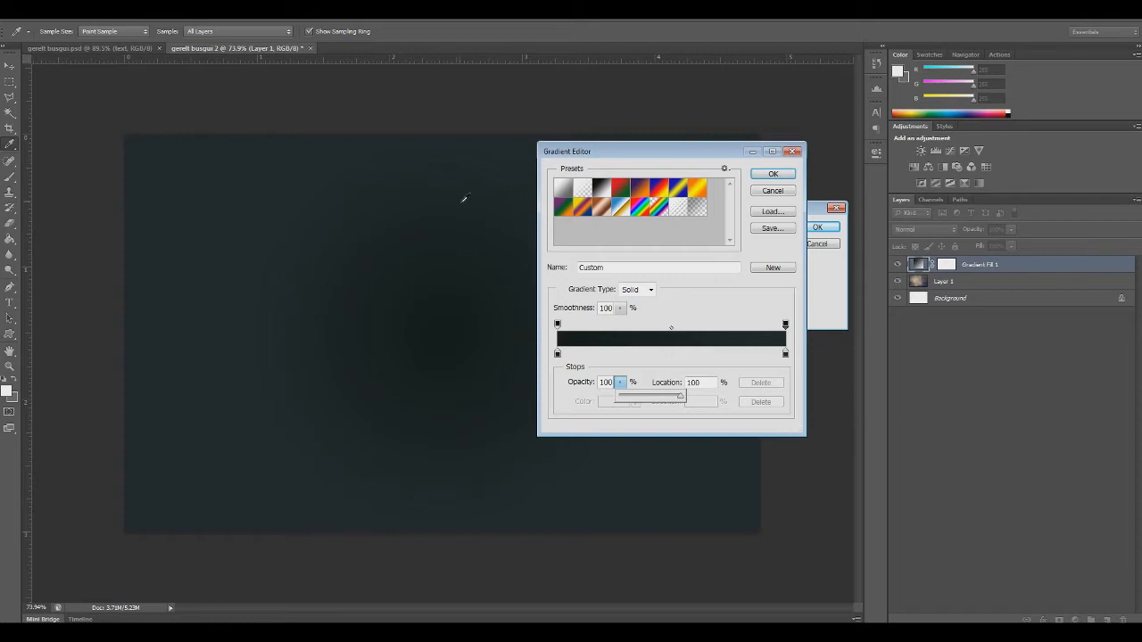
{"action": "left_click", "coordinate": [776, 177]}
{"action": "left_click", "coordinate": [776, 176]}
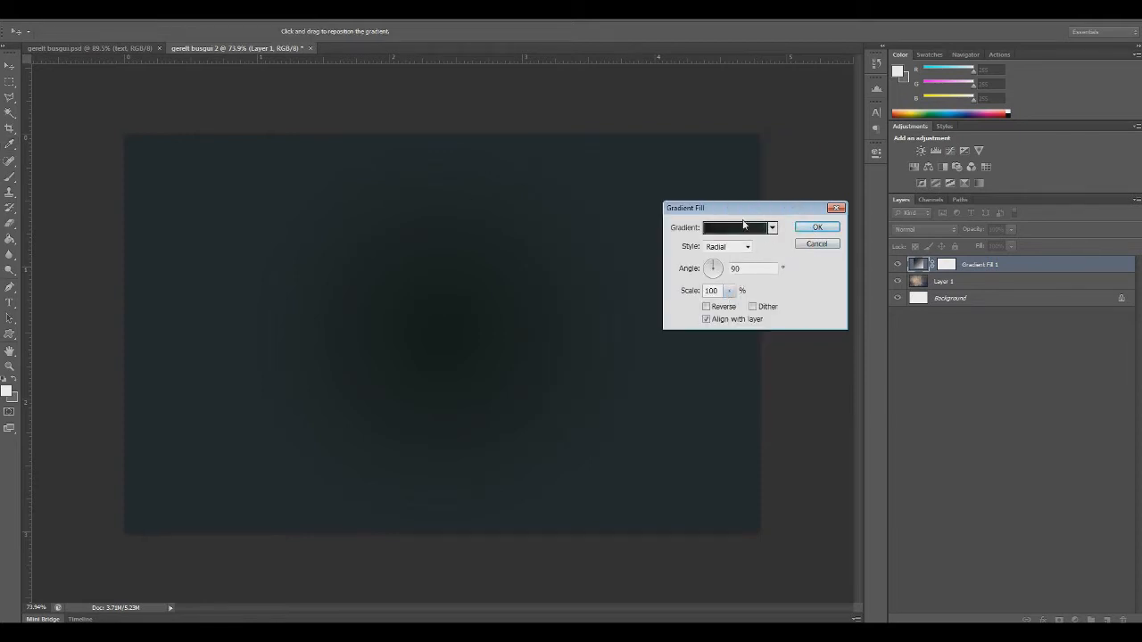
Reverse the gradient fill and keep its style as Radial
{"action": "left_click", "coordinate": [705, 306]}
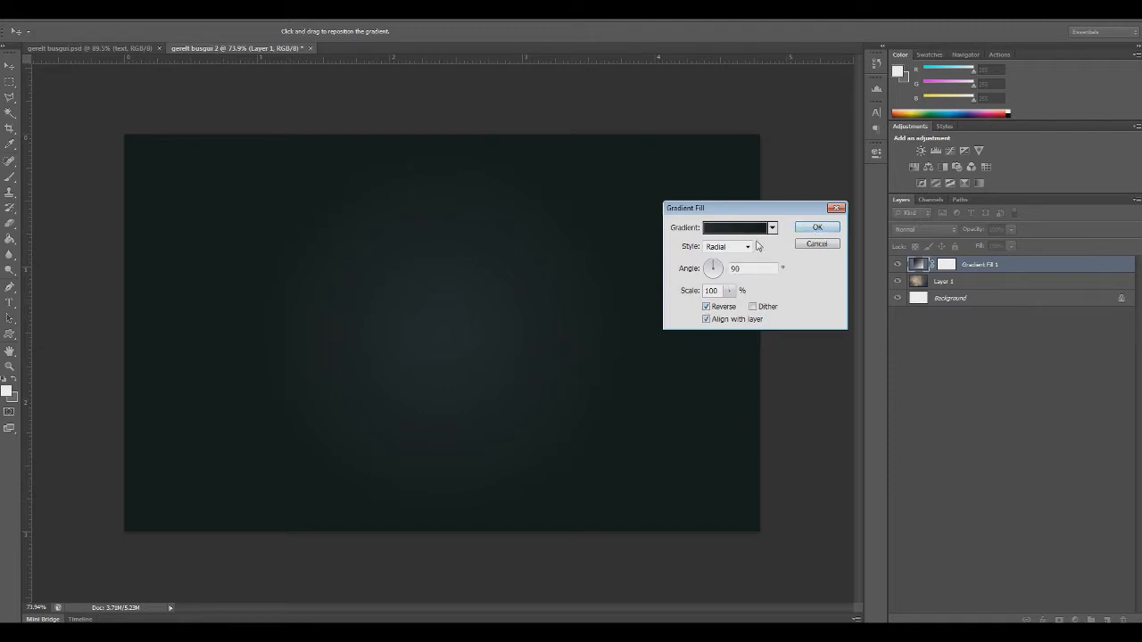
{"action": "left_click", "coordinate": [748, 247]}
{"action": "left_click", "coordinate": [724, 270]}
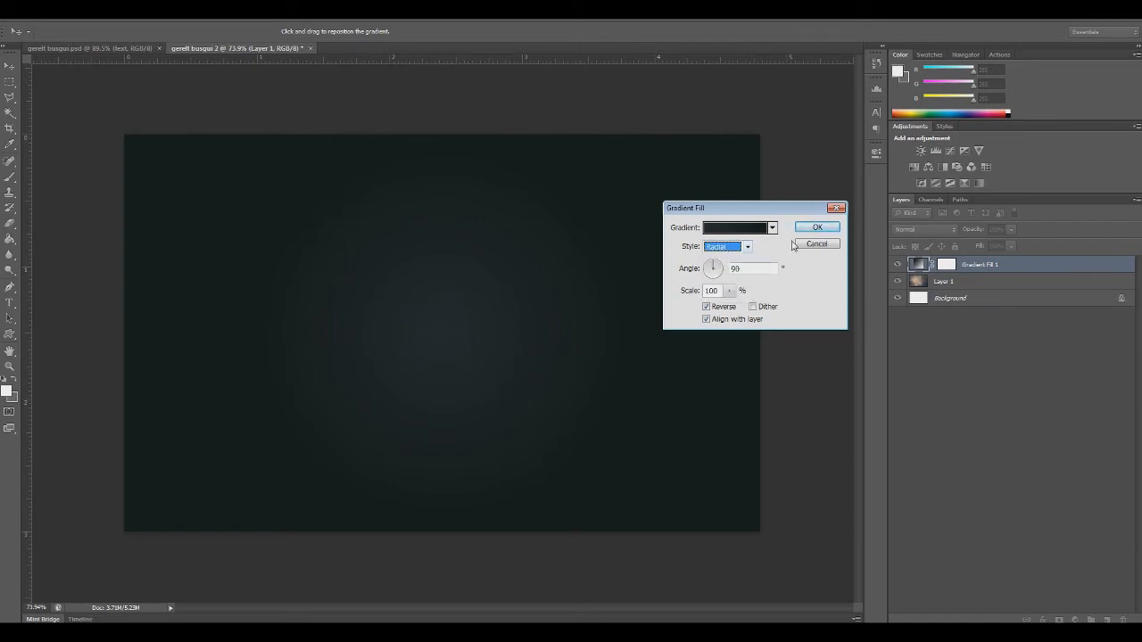
Accept the radial gradient fill settings
{"action": "left_click", "coordinate": [817, 228]}
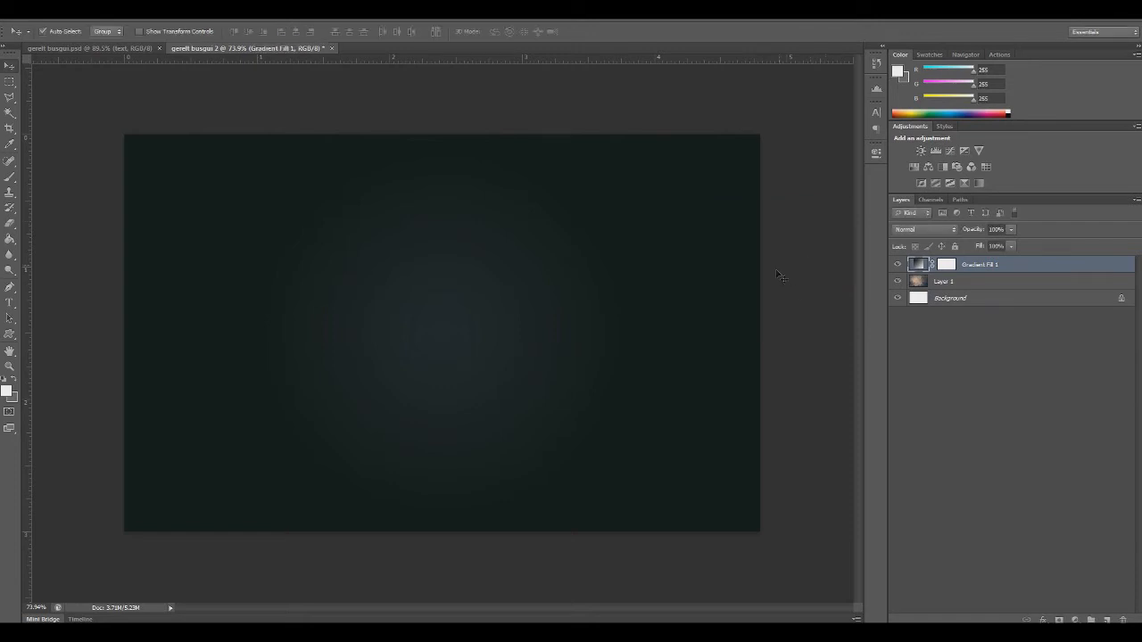
Try the Color, Soft Light and Overlay blend modes on the gradient fill layer
{"action": "left_click", "coordinate": [937, 230]}
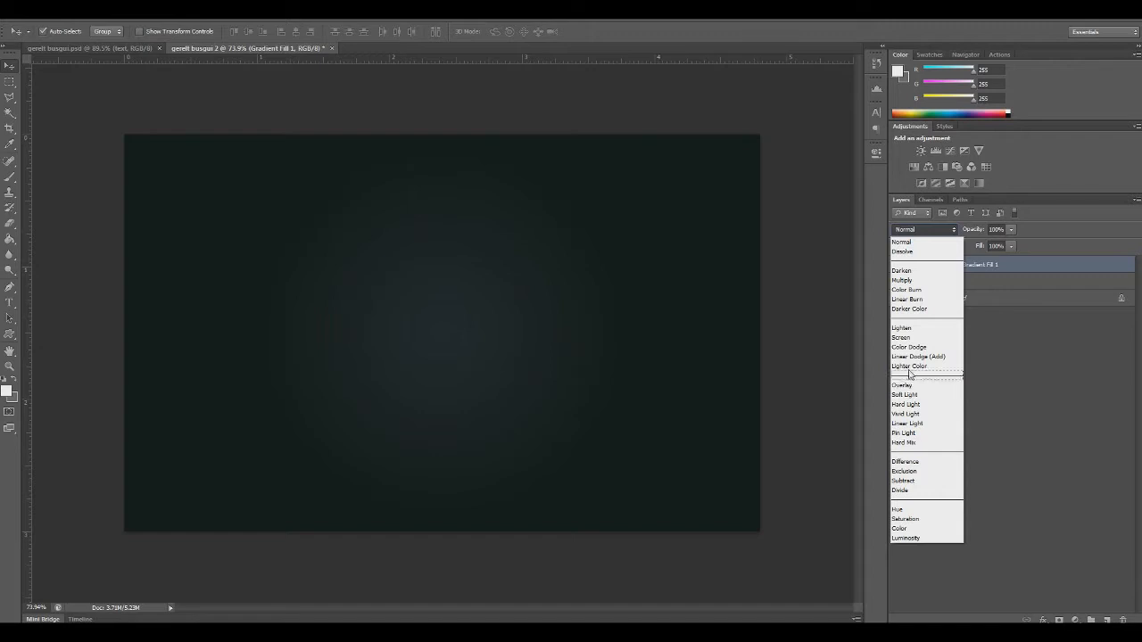
{"action": "left_click", "coordinate": [900, 528]}
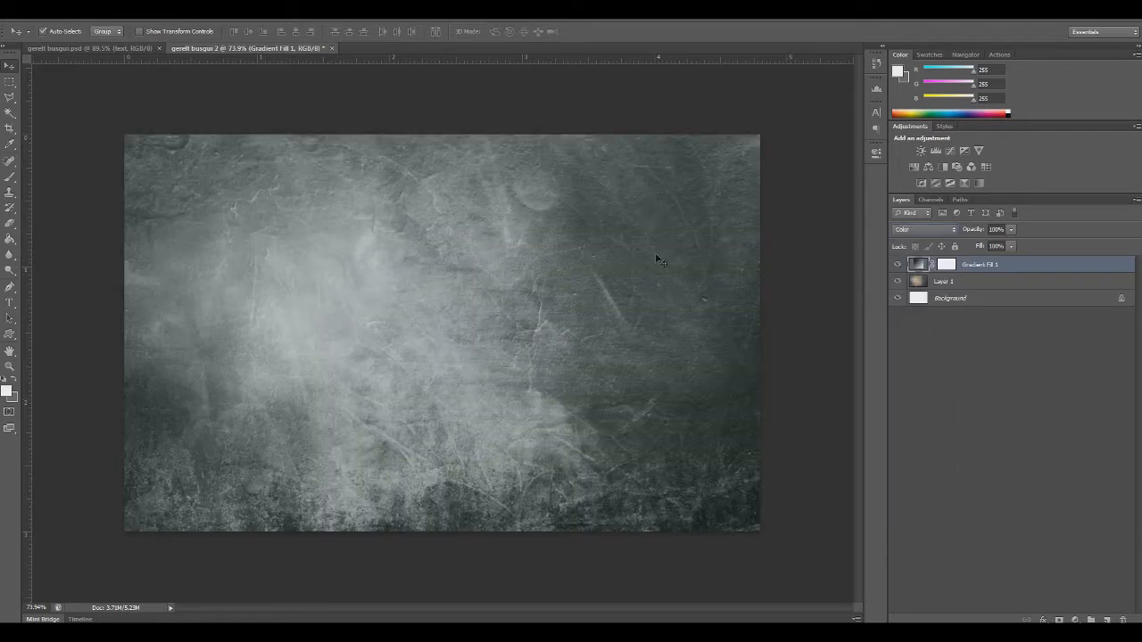
{"action": "left_click", "coordinate": [934, 229]}
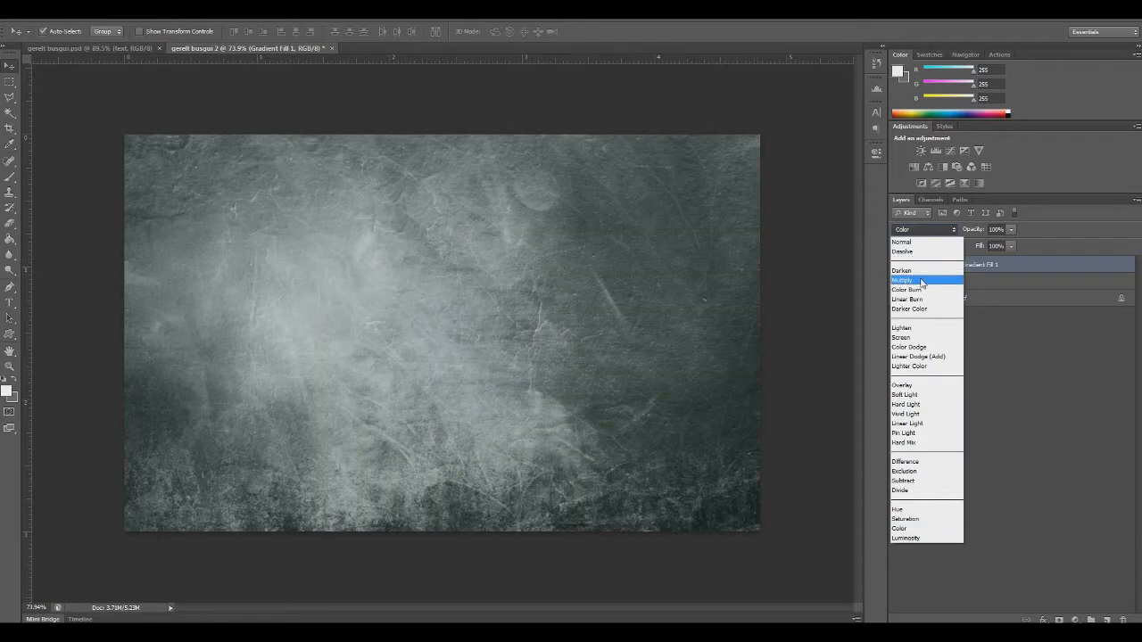
{"action": "left_click", "coordinate": [904, 394]}
{"action": "left_click", "coordinate": [930, 229]}
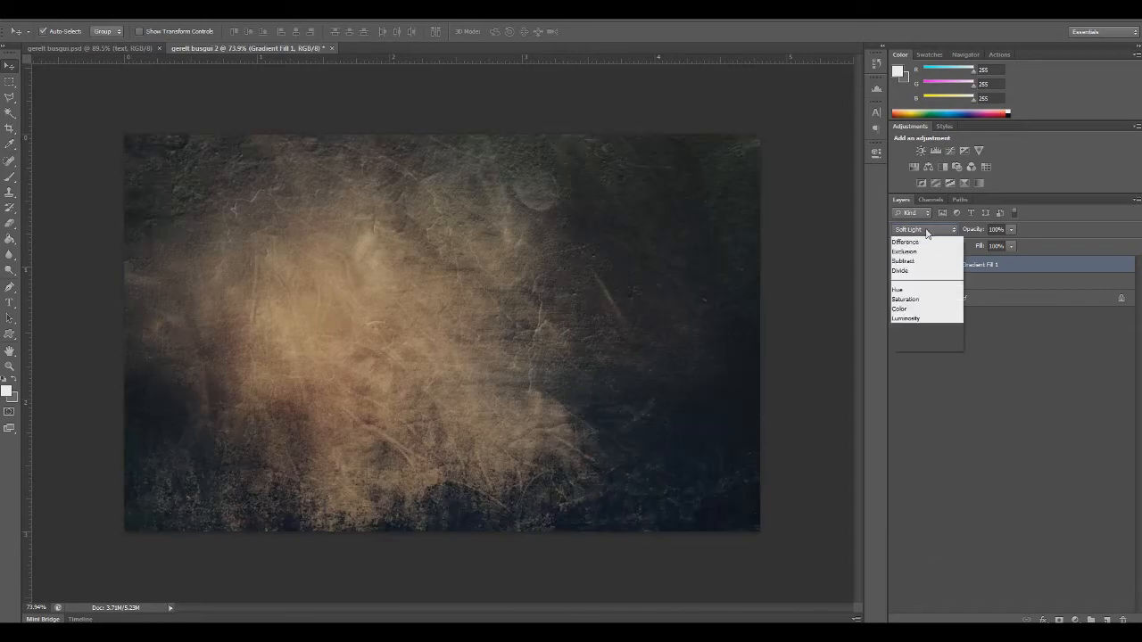
{"action": "left_click", "coordinate": [901, 385]}
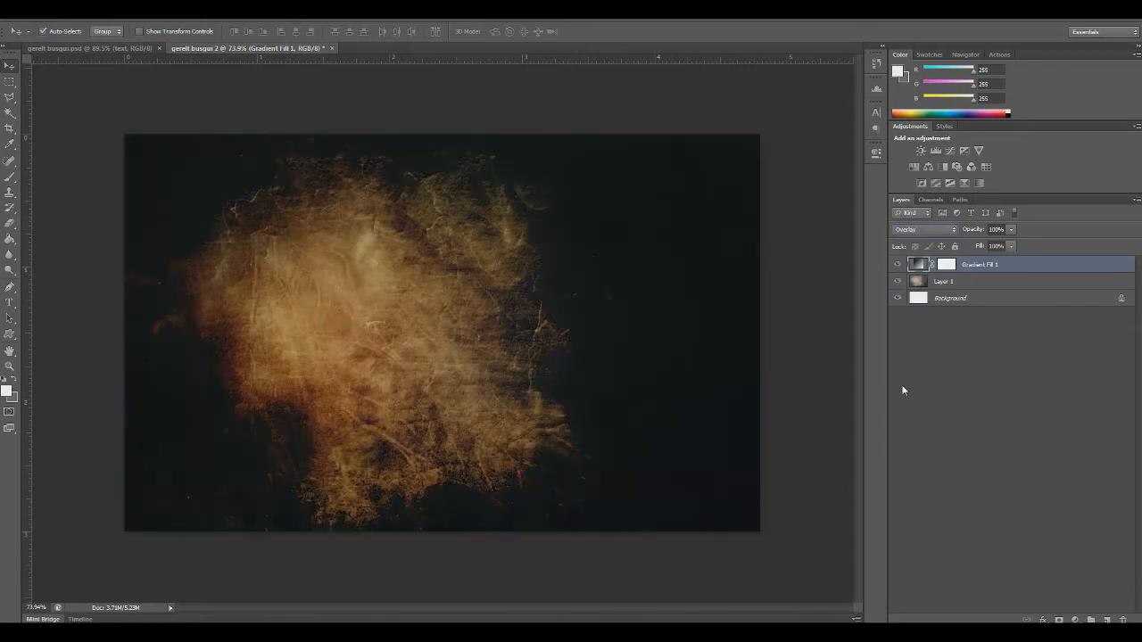
Set the gradient fill layer's blend mode to Multiply
{"action": "left_click", "coordinate": [928, 229]}
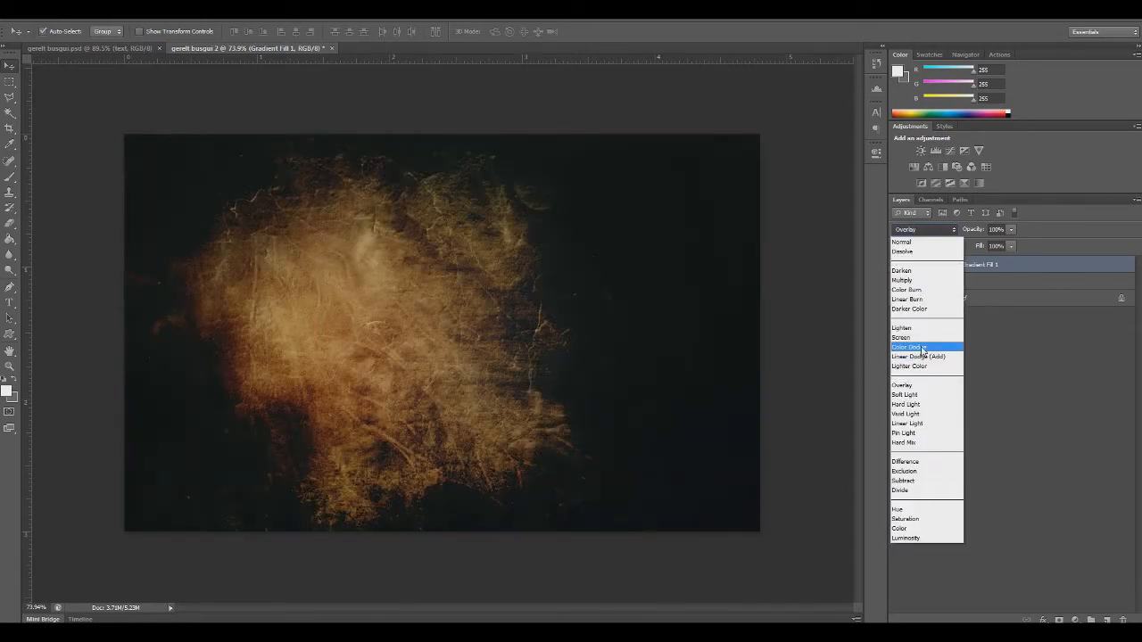
{"action": "left_click", "coordinate": [904, 280]}
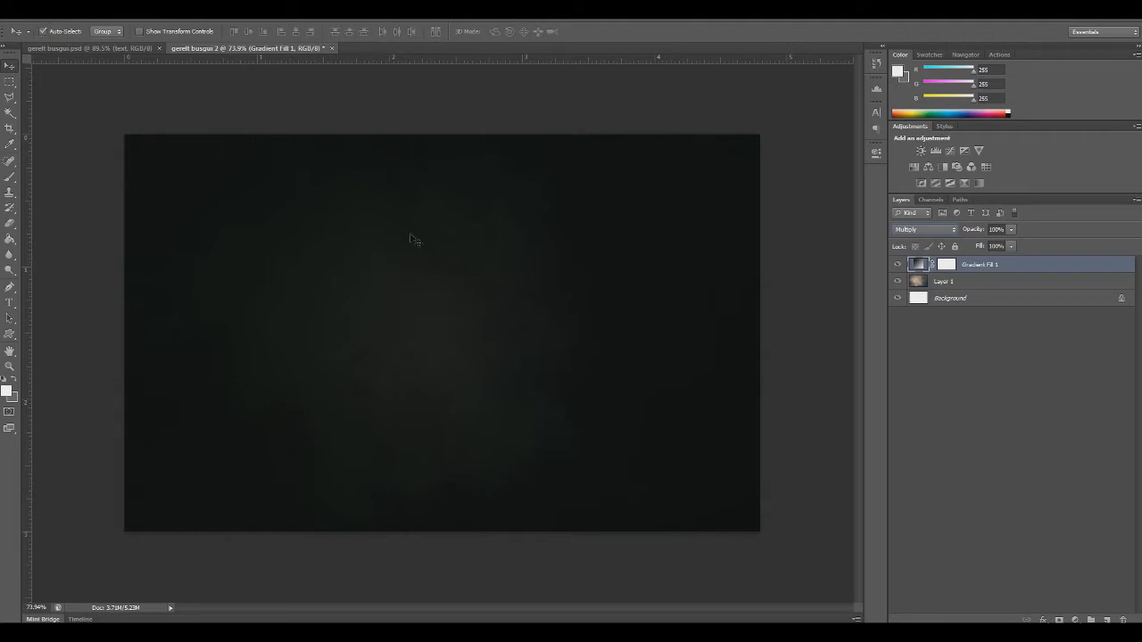
Copy the whole old-paper-texture.jpg image and paste it into the composition as a new layer covering the canvas
{"action": "left_click", "coordinate": [31, 20]}
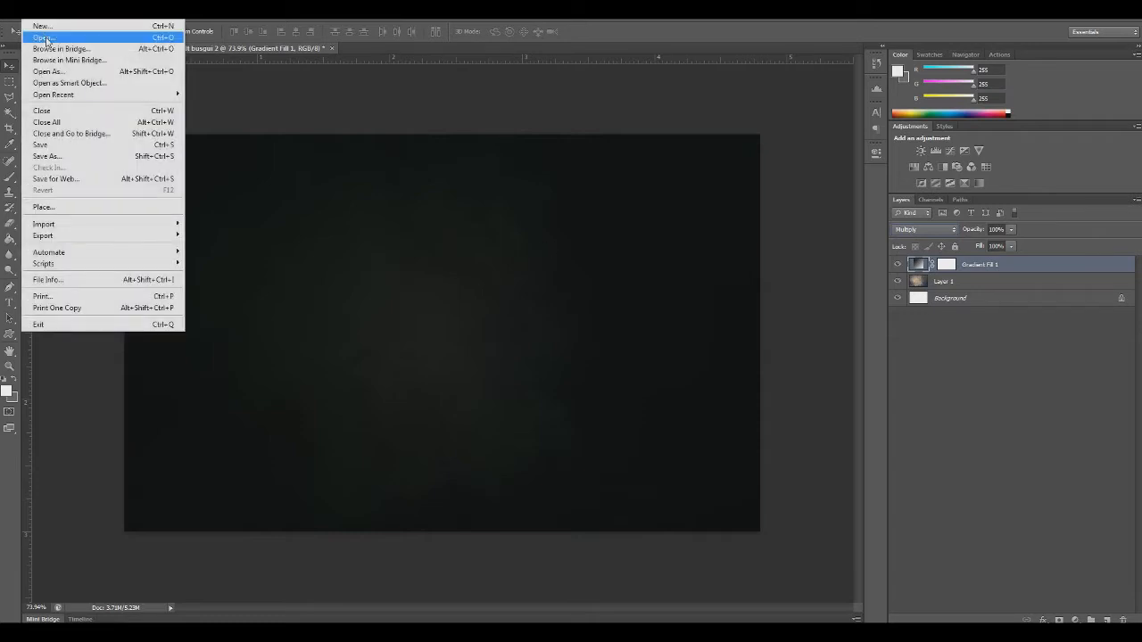
{"action": "left_click", "coordinate": [45, 34]}
{"action": "double_click", "coordinate": [572, 306]}
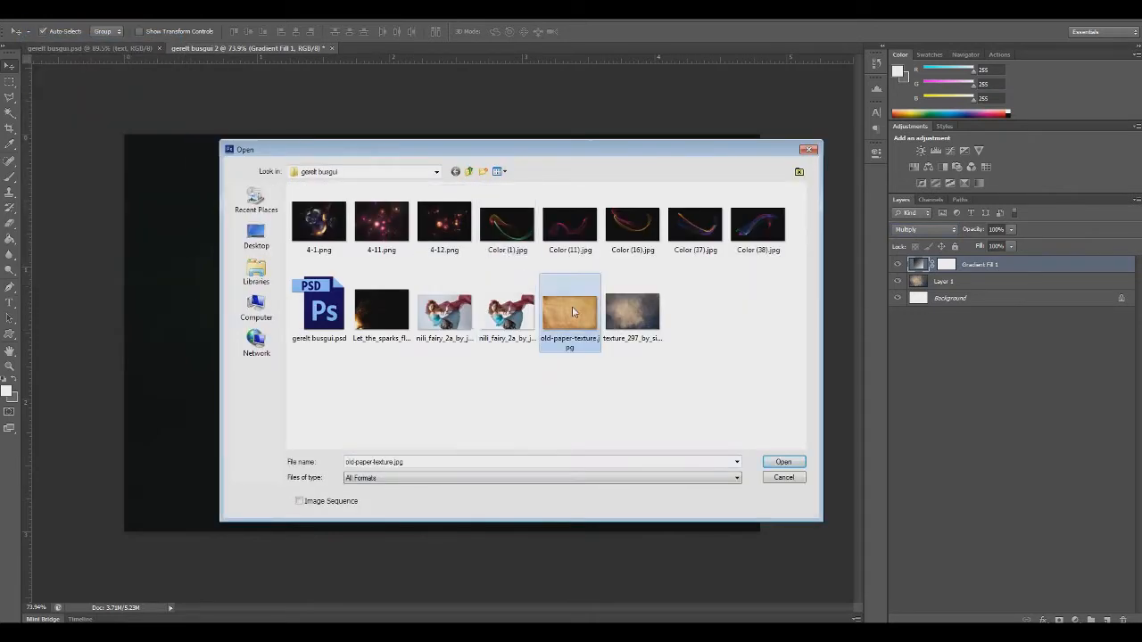
{"action": "key", "text": "ctrl+a"}
{"action": "key", "text": "ctrl+c"}
{"action": "key", "text": "ctrl+w"}
{"action": "key", "text": "ctrl+v"}
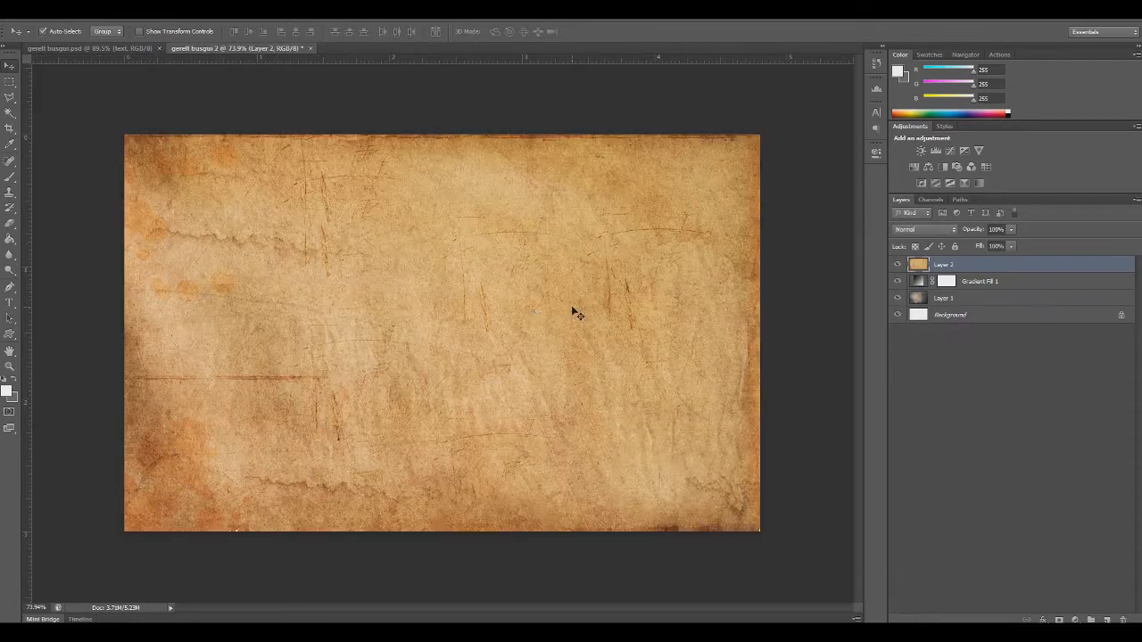
{"action": "key", "text": "ctrl+t"}
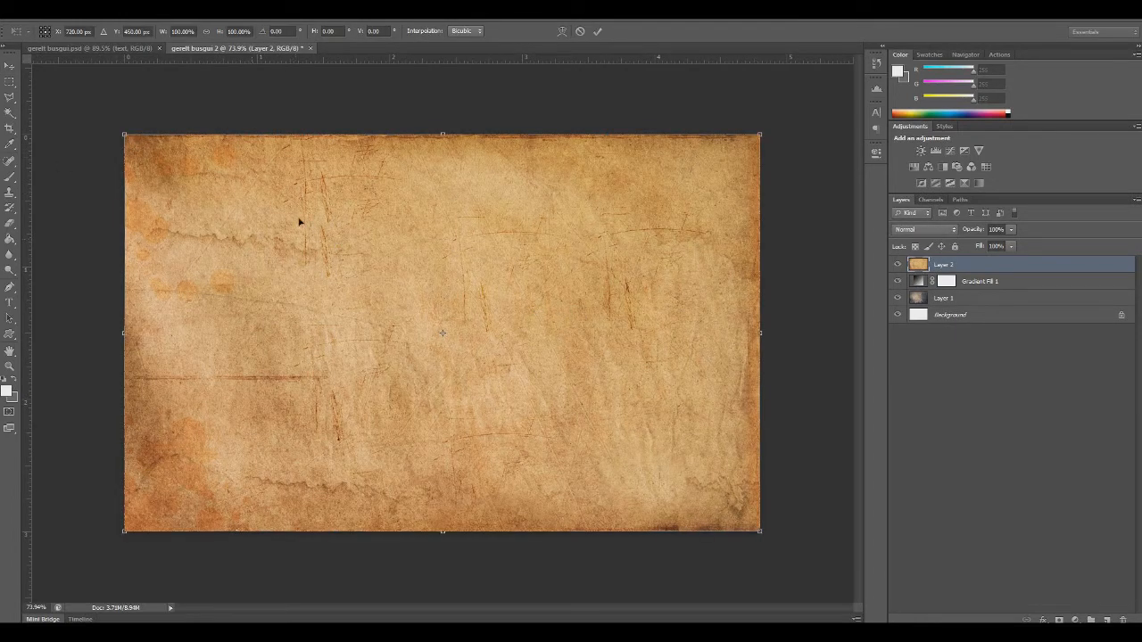
{"action": "key", "text": "Return"}
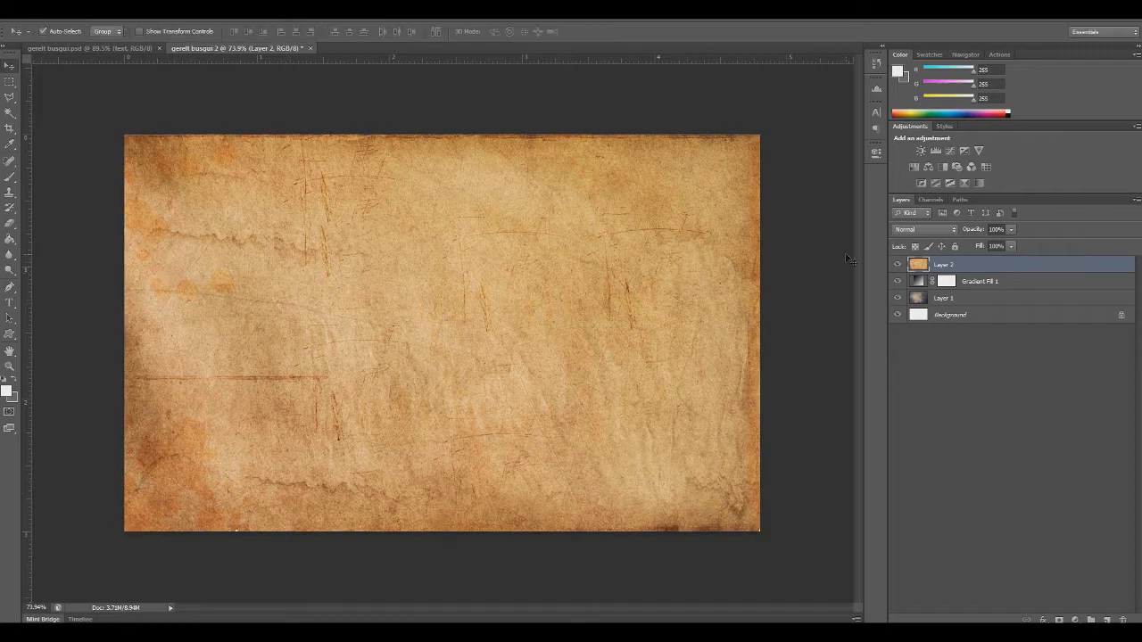
Try the Multiply and Overlay blend modes on the old paper texture layer
{"action": "left_click", "coordinate": [935, 231]}
{"action": "left_click", "coordinate": [903, 280]}
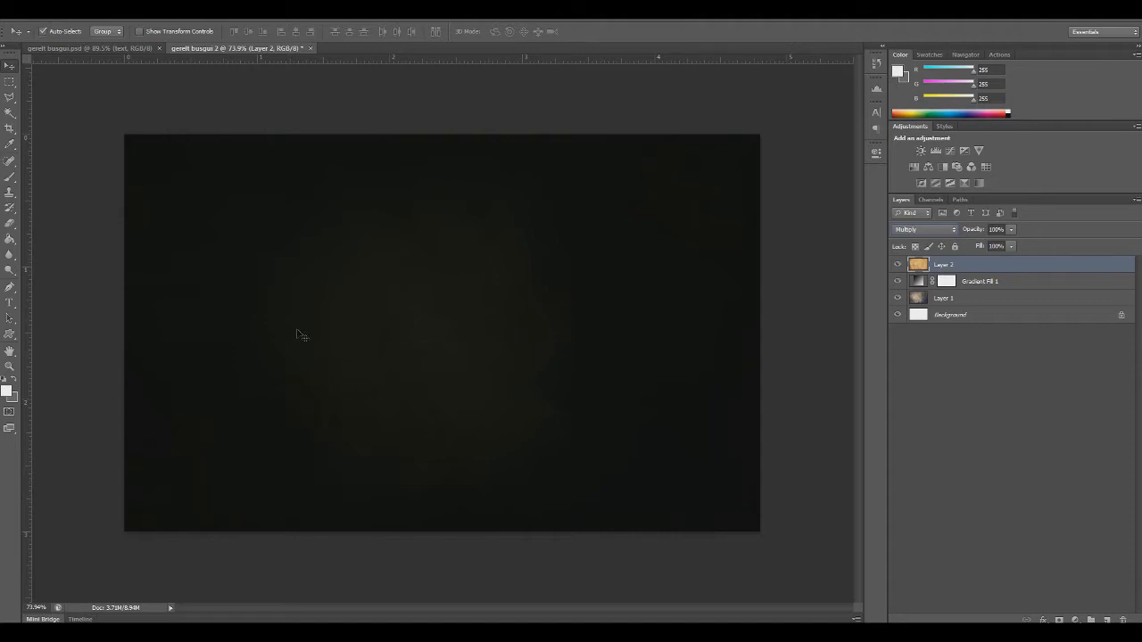
{"action": "left_click", "coordinate": [914, 230]}
{"action": "left_click", "coordinate": [903, 385]}
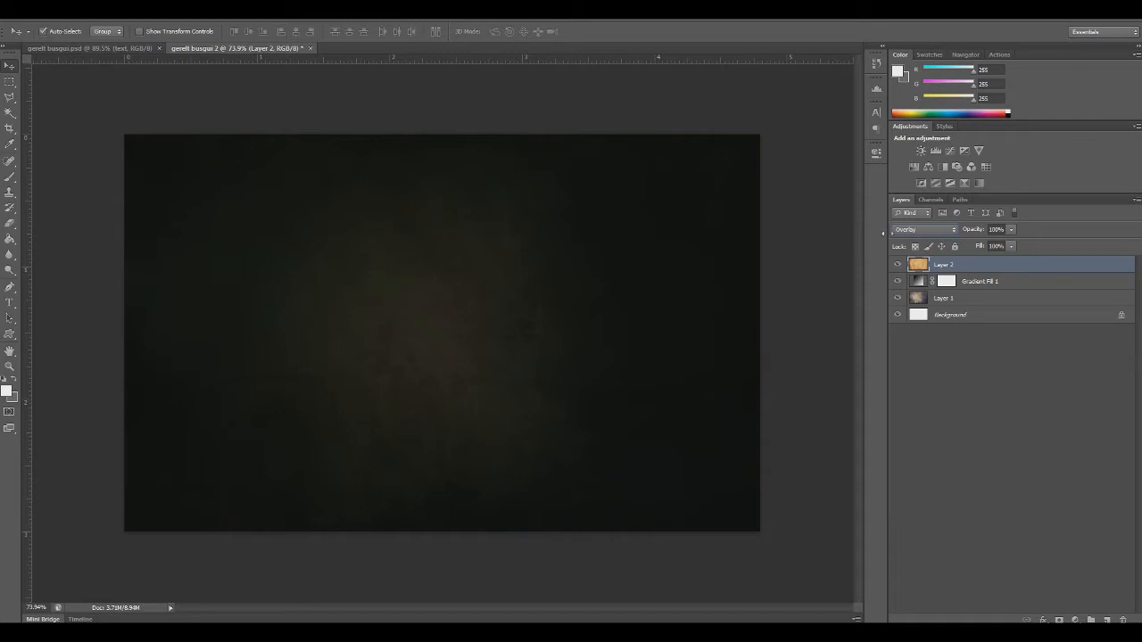
Set the old paper texture layer's blend mode to Soft Light
{"action": "left_click", "coordinate": [914, 231]}
{"action": "left_click", "coordinate": [903, 394]}
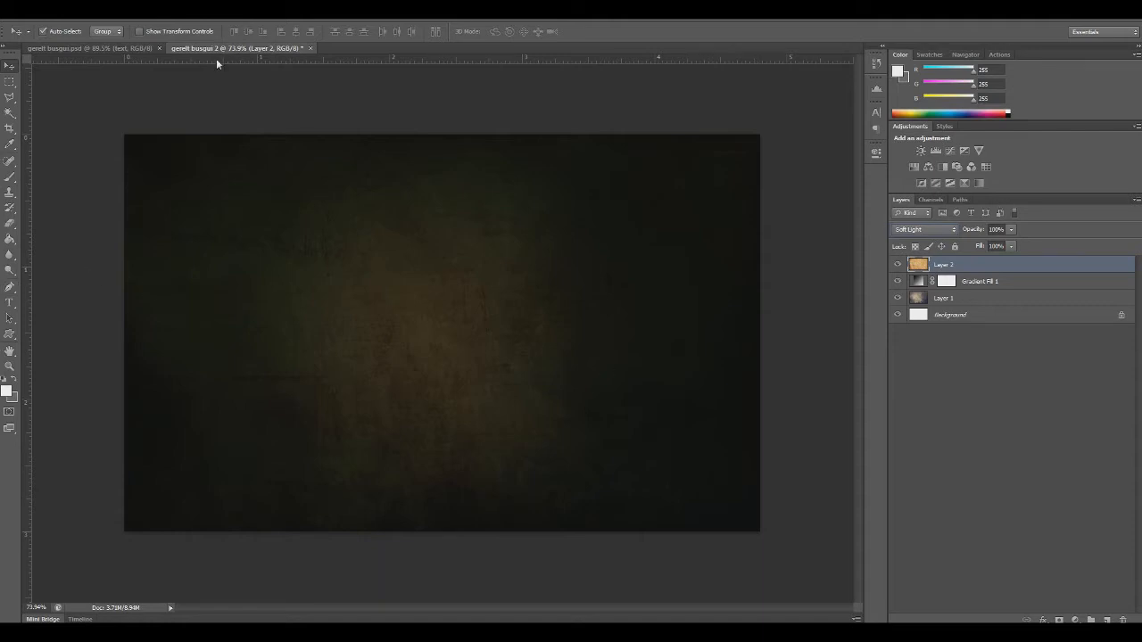
Open the nili_fairy JPG photo and convert its locked background into an editable layer
{"action": "left_click", "coordinate": [29, 13]}
{"action": "left_click", "coordinate": [40, 37]}
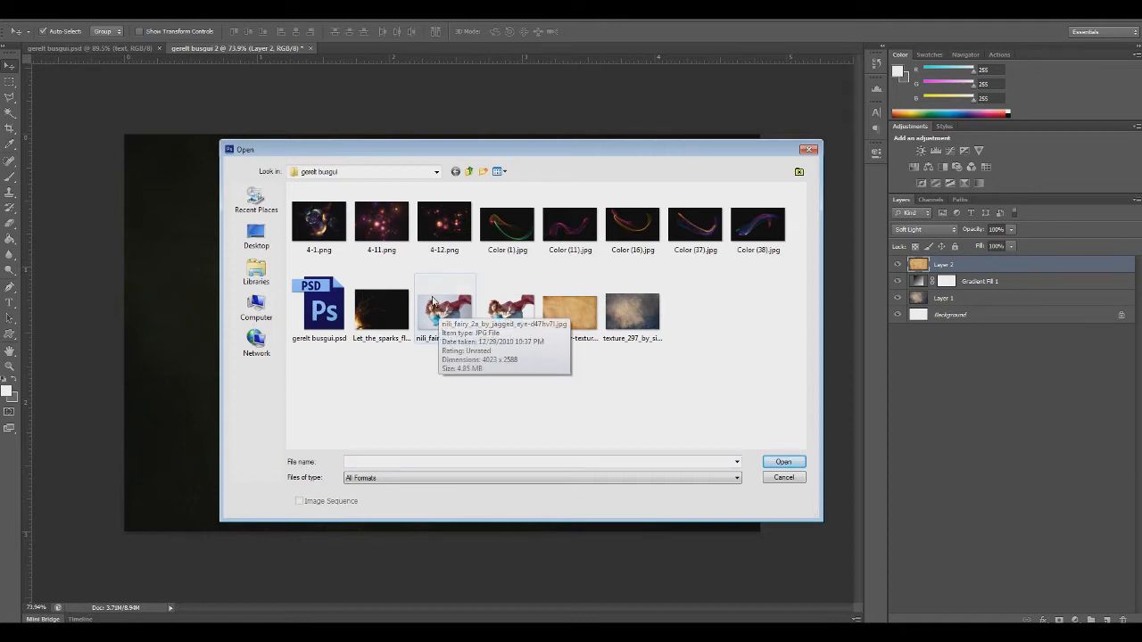
{"action": "double_click", "coordinate": [436, 303]}
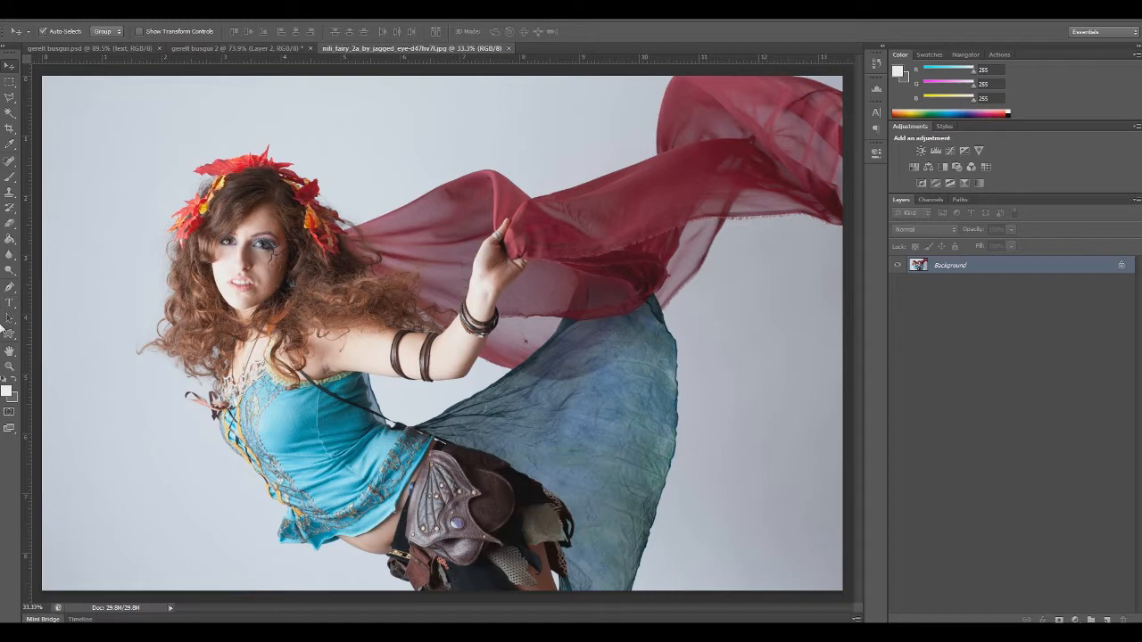
{"action": "scroll", "coordinate": [210, 368], "scroll_direction": "down", "scroll_amount": 2}
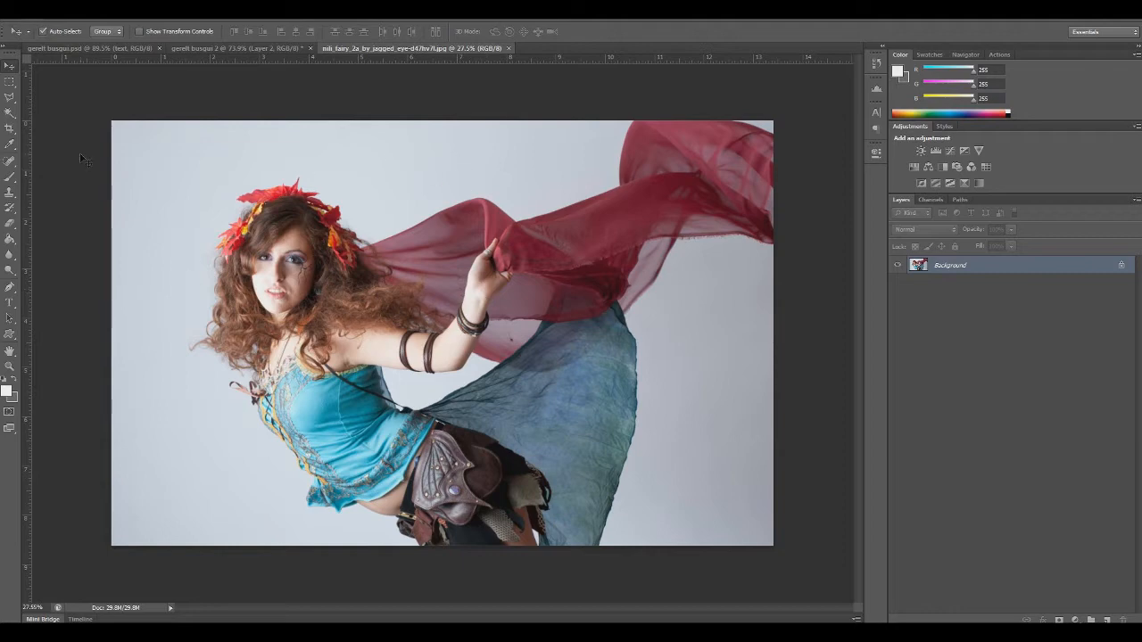
{"action": "double_click", "coordinate": [1123, 268]}
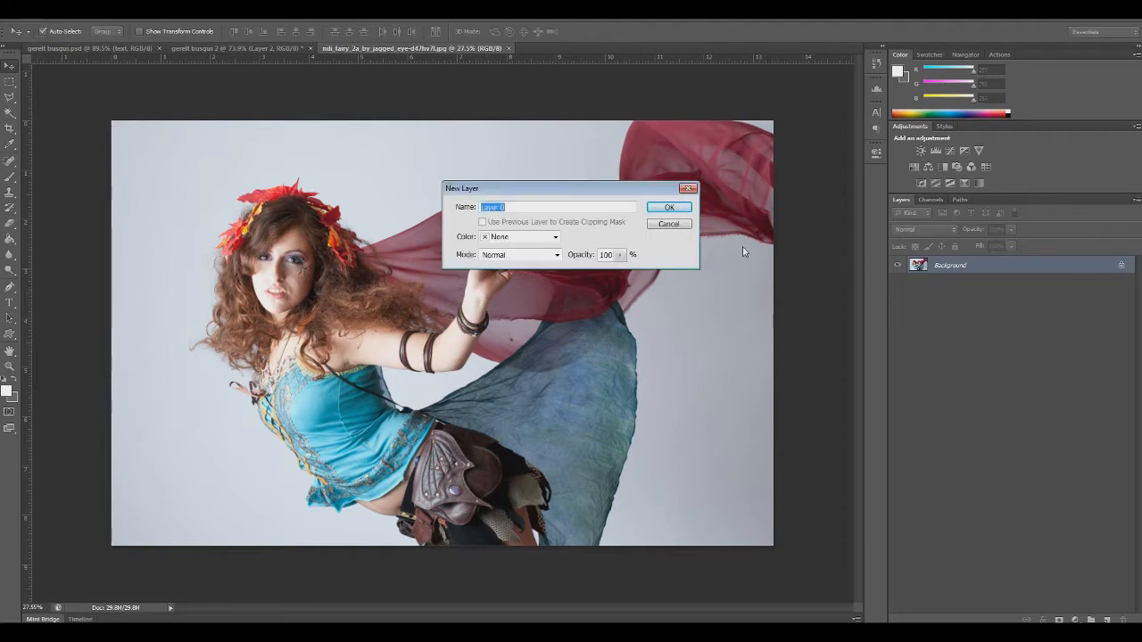
{"action": "left_click", "coordinate": [671, 199]}
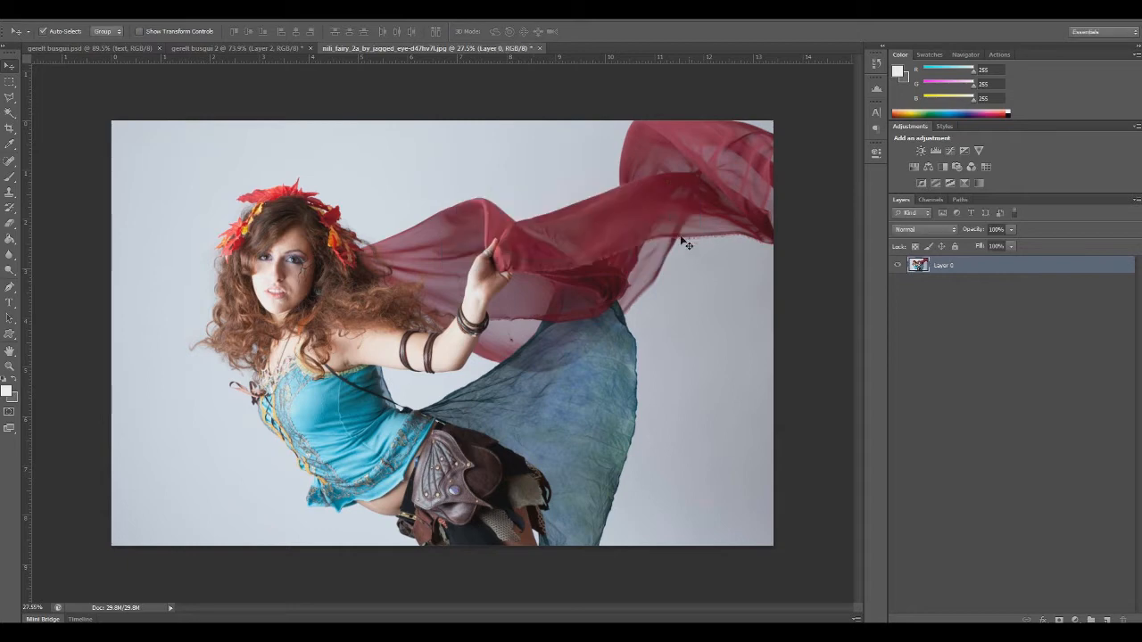
Select the grey backdrop around the fairy with the Quick Selection tool, including the gap under her arm, and delete it
{"action": "left_click", "coordinate": [11, 115]}
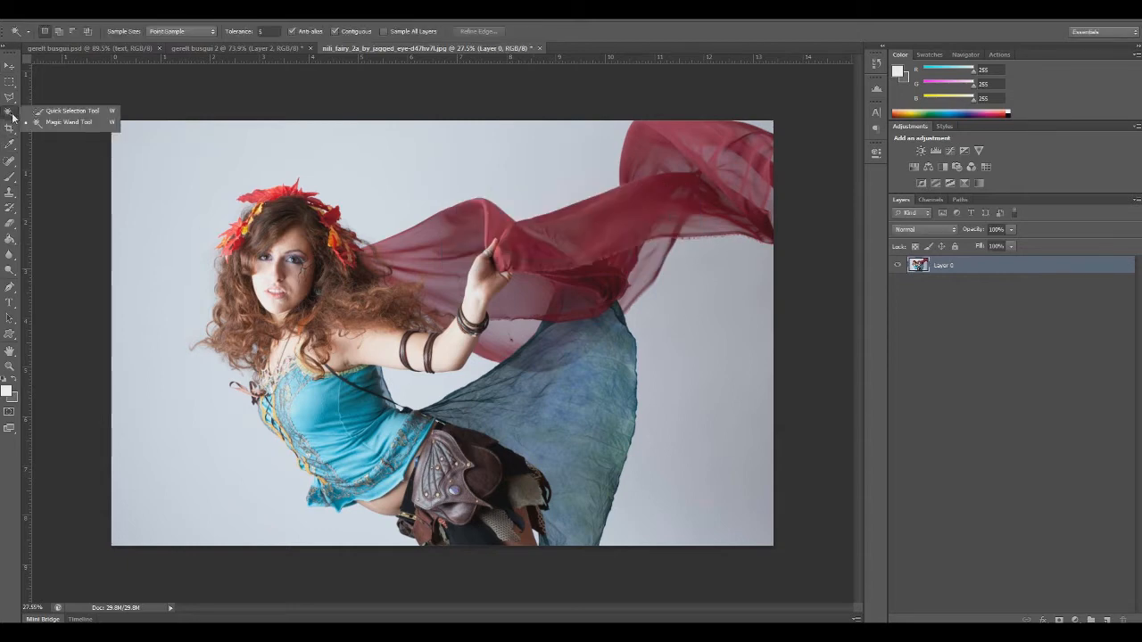
{"action": "left_click", "coordinate": [66, 112]}
{"action": "mouse_move", "coordinate": [495, 158]}
{"action": "left_mouse_down"}
{"action": "mouse_move", "coordinate": [450, 169]}
{"action": "mouse_move", "coordinate": [236, 142]}
{"action": "mouse_move", "coordinate": [140, 188]}
{"action": "mouse_move", "coordinate": [132, 276]}
{"action": "mouse_move", "coordinate": [166, 412]}
{"action": "mouse_move", "coordinate": [231, 479]}
{"action": "mouse_move", "coordinate": [316, 524]}
{"action": "left_mouse_up"}
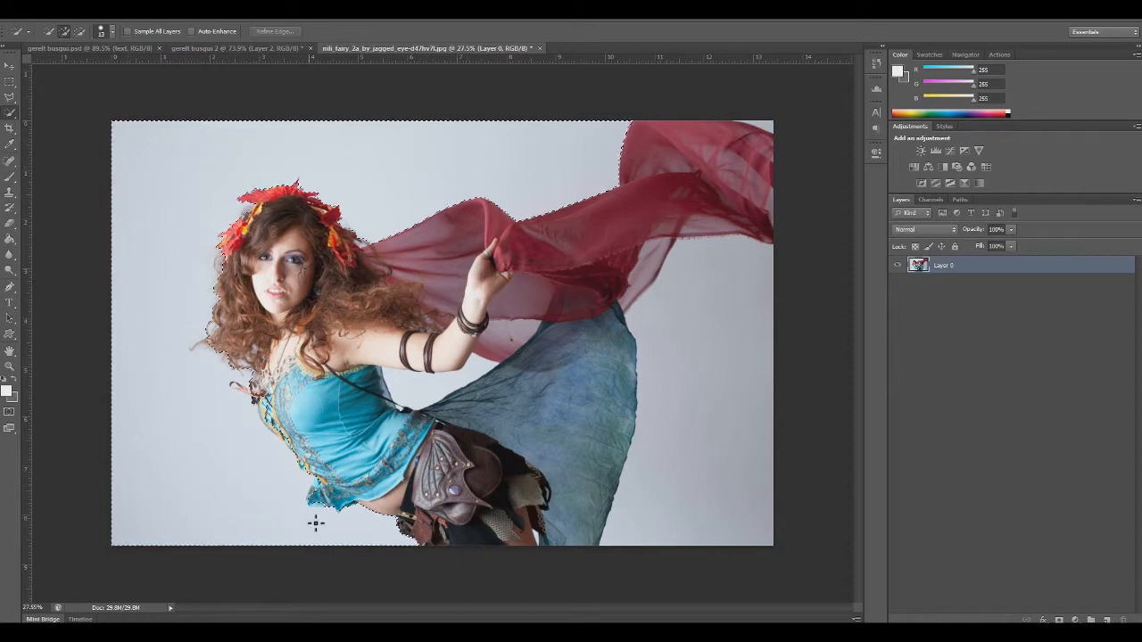
{"action": "mouse_move", "coordinate": [737, 470]}
{"action": "left_mouse_down"}
{"action": "mouse_move", "coordinate": [704, 424]}
{"action": "mouse_move", "coordinate": [721, 339]}
{"action": "left_mouse_up"}
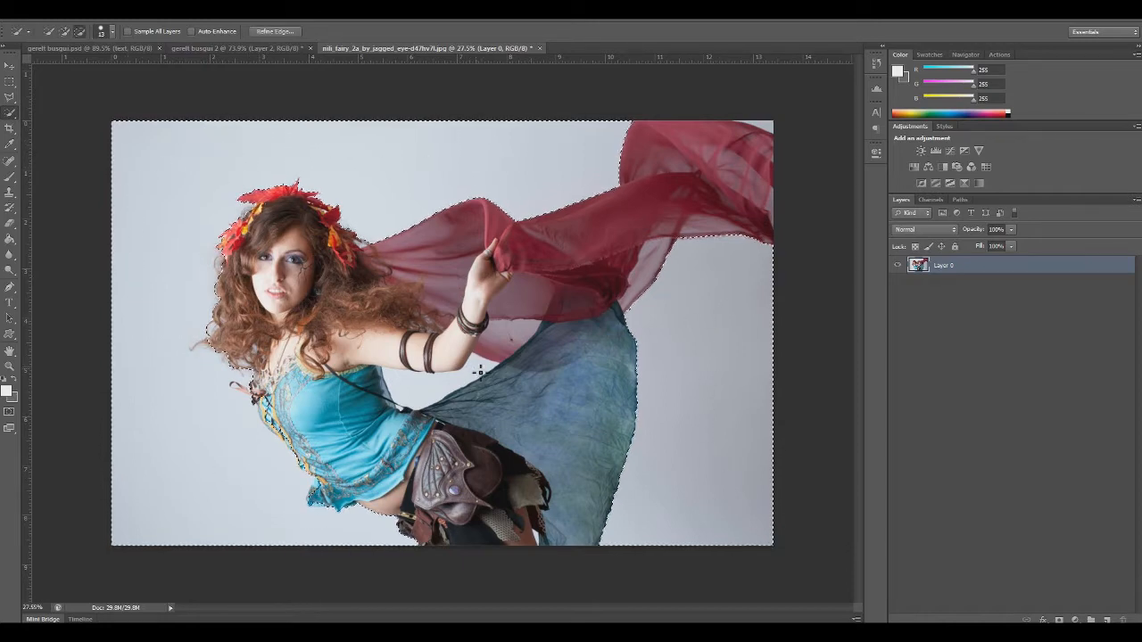
{"action": "mouse_move", "coordinate": [406, 392]}
{"action": "left_mouse_down"}
{"action": "mouse_move", "coordinate": [486, 367]}
{"action": "mouse_move", "coordinate": [434, 400]}
{"action": "left_mouse_up"}
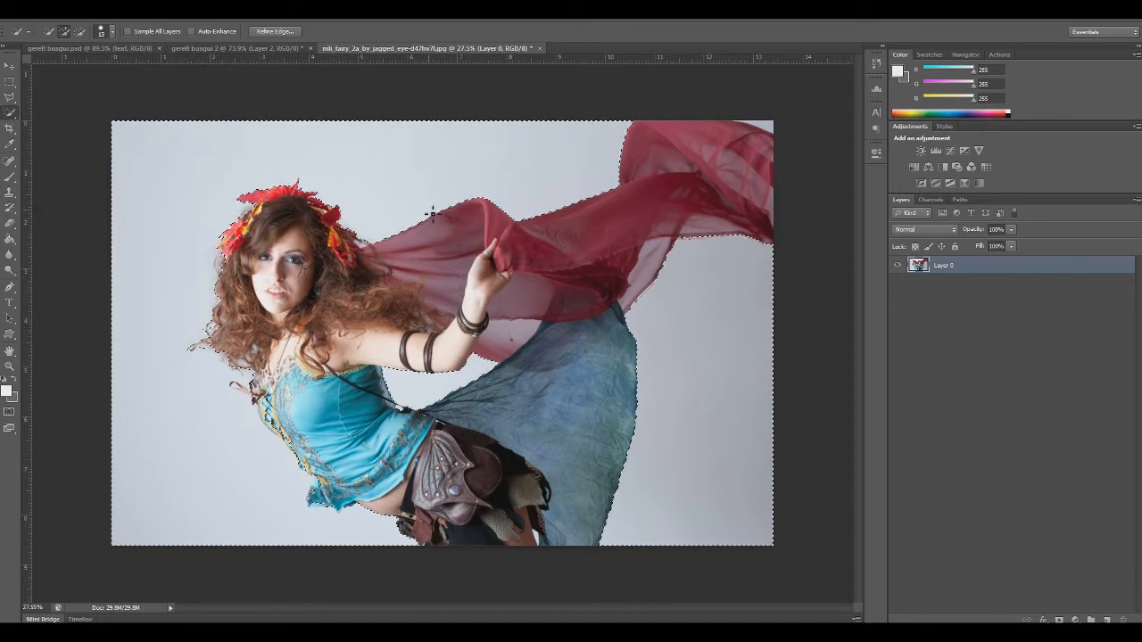
{"action": "key", "text": "Delete"}
Deselect the backdrop and close the fairy JPG without saving the changes
{"action": "left_click", "coordinate": [10, 83]}
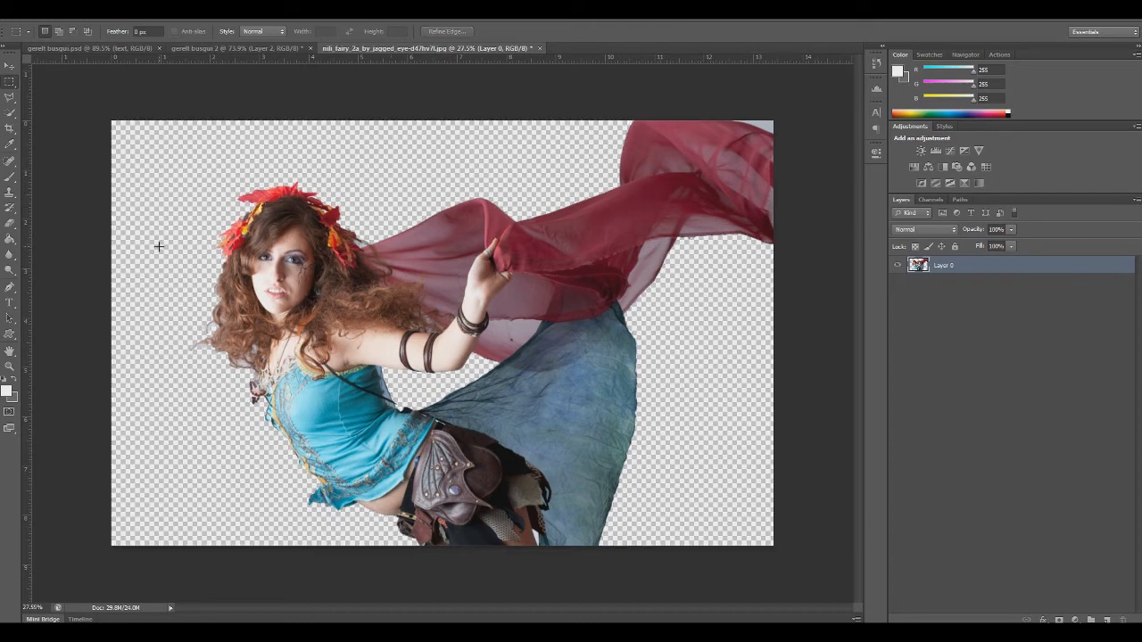
{"action": "left_click", "coordinate": [539, 49]}
{"action": "left_click", "coordinate": [574, 245]}
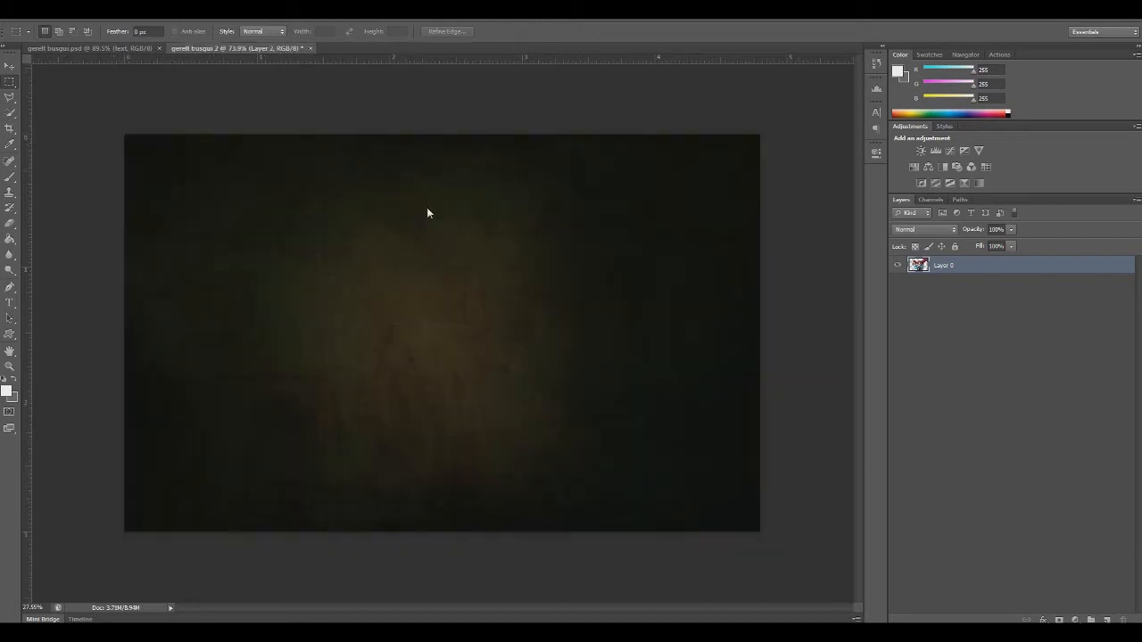
Open the nili_fairy PNG, which contains the fairy already cut out on a transparent background
{"action": "left_click", "coordinate": [26, 20]}
{"action": "left_click", "coordinate": [35, 34]}
{"action": "left_click", "coordinate": [505, 321]}
{"action": "double_click", "coordinate": [505, 322]}
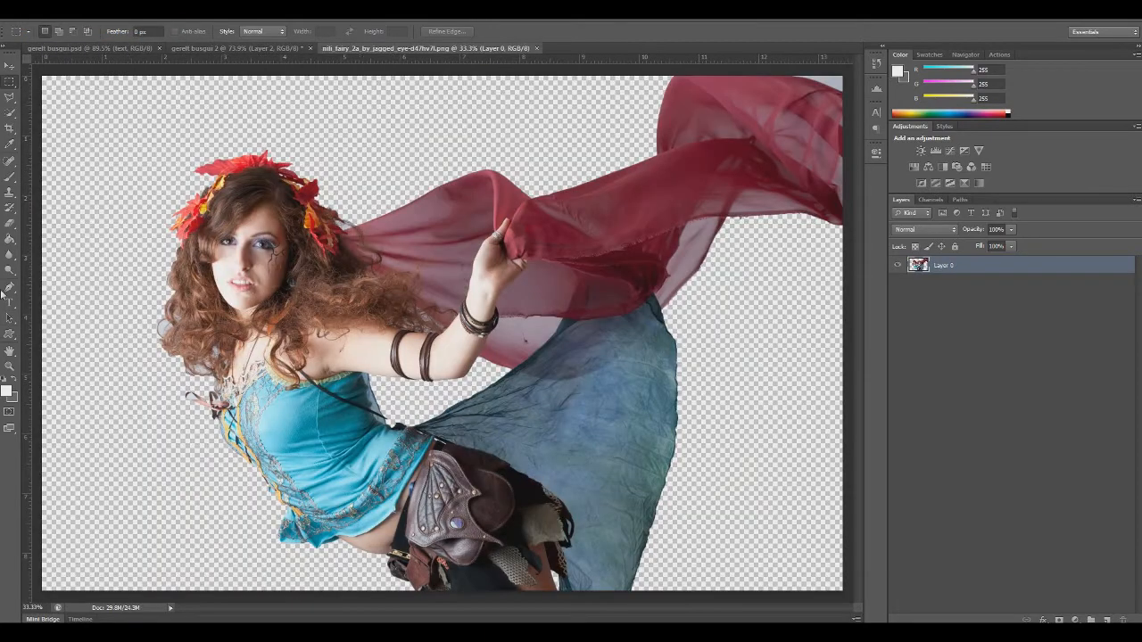
{"action": "left_click", "coordinate": [9, 366]}
{"action": "left_click", "coordinate": [59, 31]}
{"action": "left_click", "coordinate": [427, 252]}
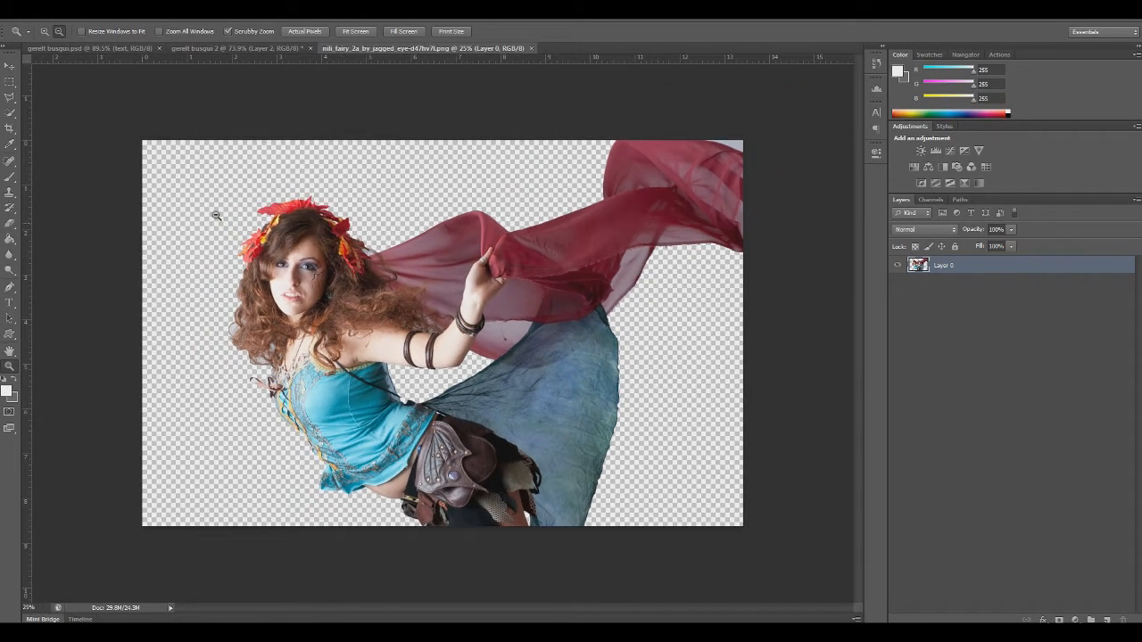
Select the leftover grey patch in the image's upper-right corner beside the red scarf with the Magic Wand, delete it and deselect
{"action": "left_click", "coordinate": [10, 113]}
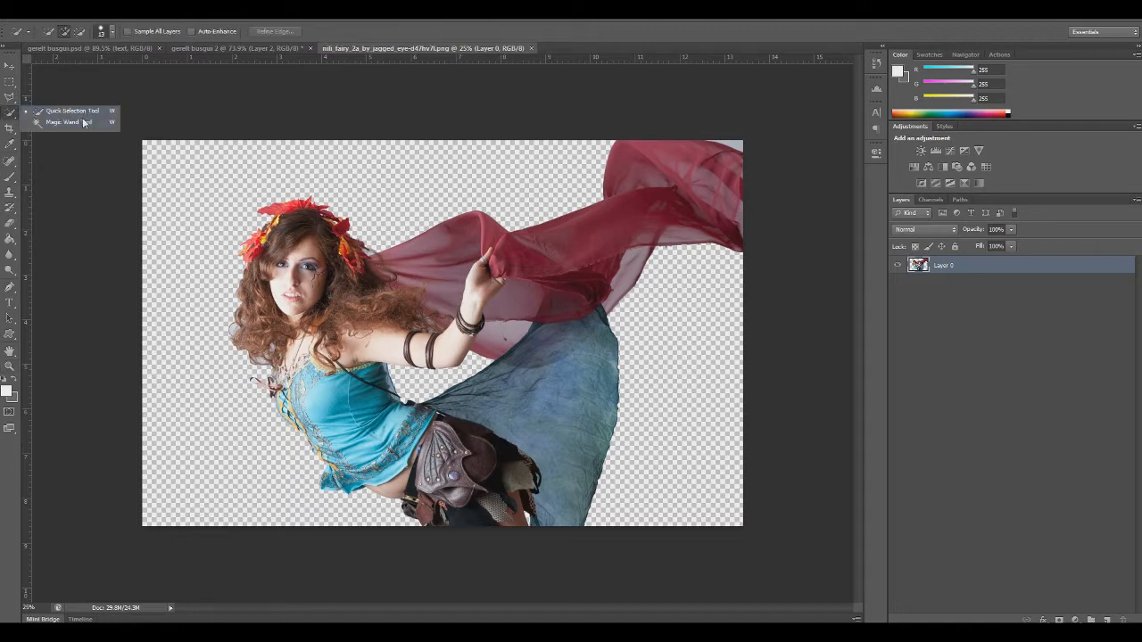
{"action": "left_click", "coordinate": [84, 123]}
{"action": "left_click", "coordinate": [736, 145]}
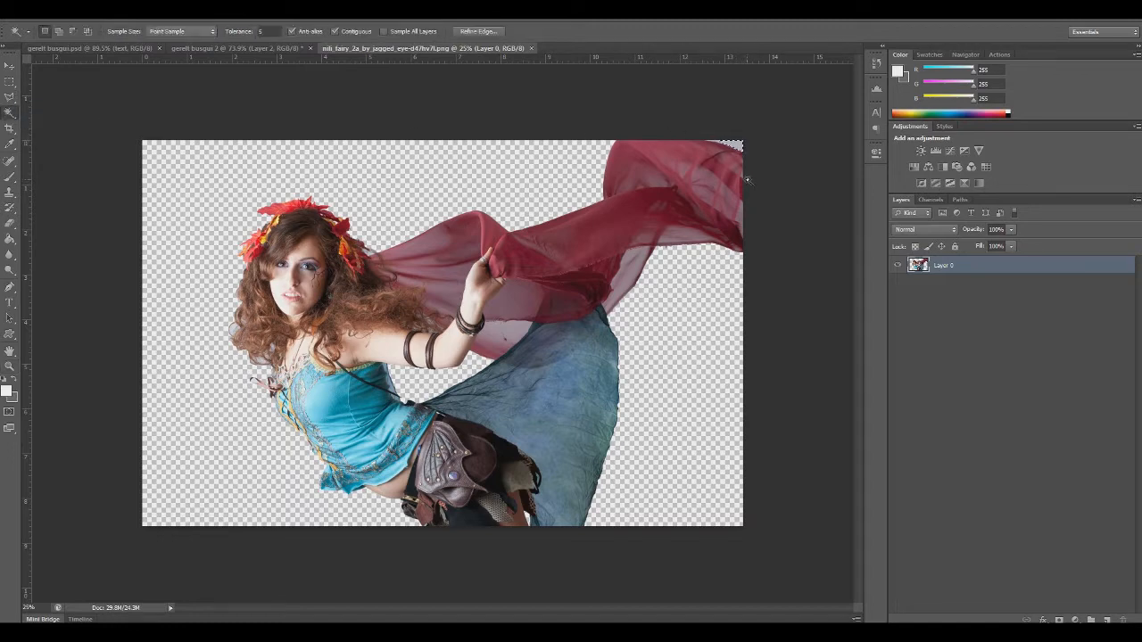
{"action": "key", "text": "ctrl+d"}
Copy the entire fairy cut-out and paste it as a new layer into the gerelt busgui 2 document
{"action": "left_click", "coordinate": [688, 280]}
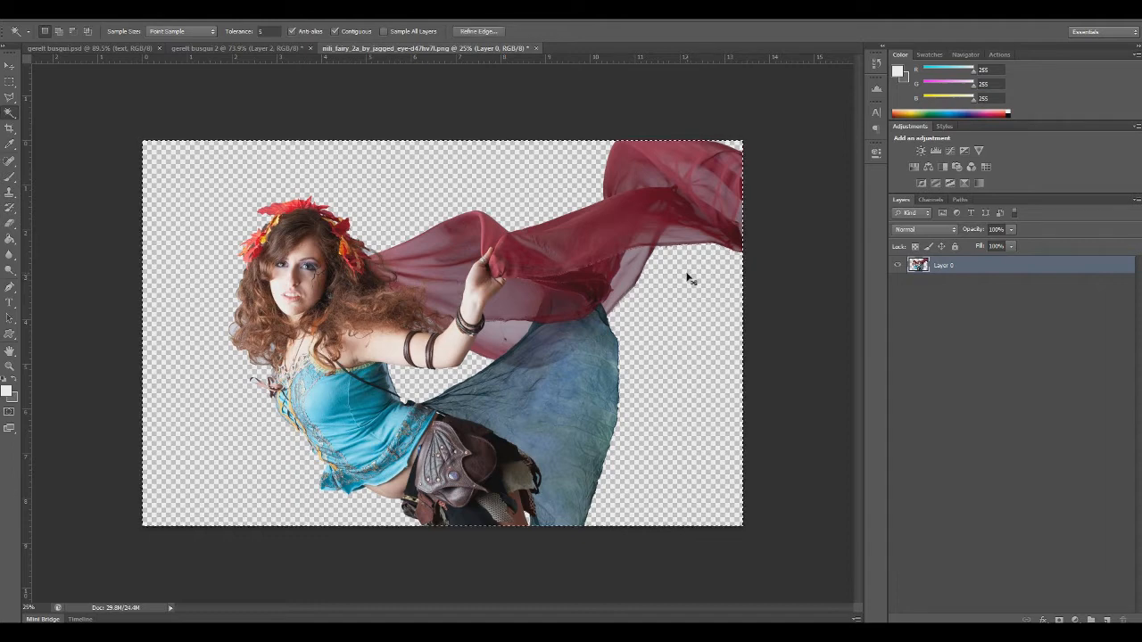
{"action": "left_click", "coordinate": [211, 48]}
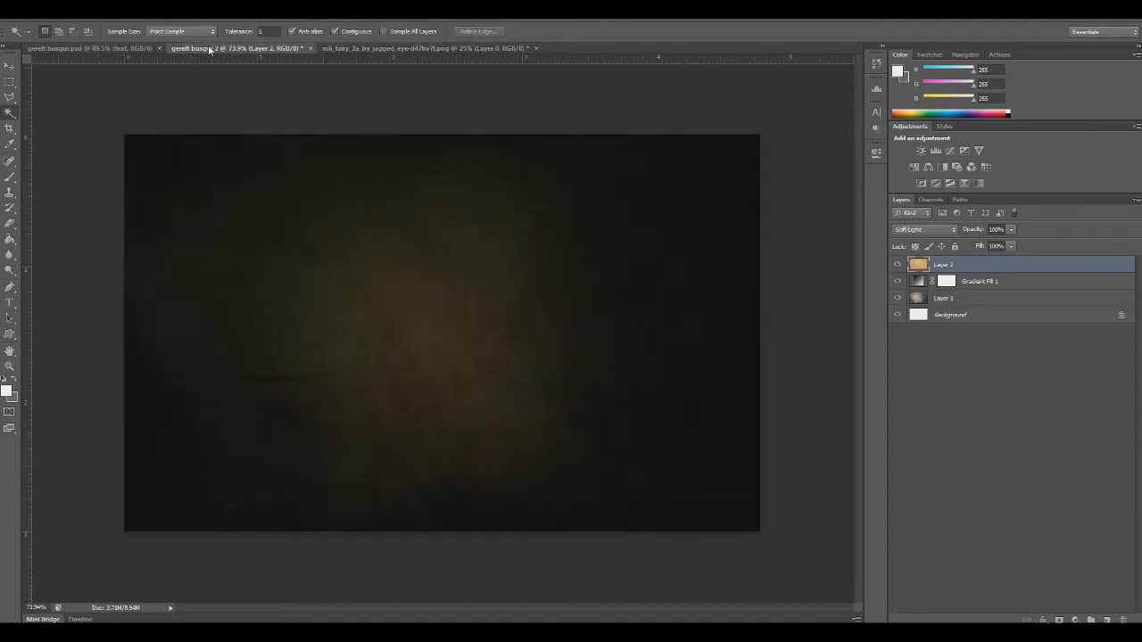
{"action": "key", "text": "ctrl+v"}
Scale the pasted fairy down proportionally to fit inside the canvas and position her near the middle, with the scarf trailing to the upper right
{"action": "key", "text": "ctrl+t"}
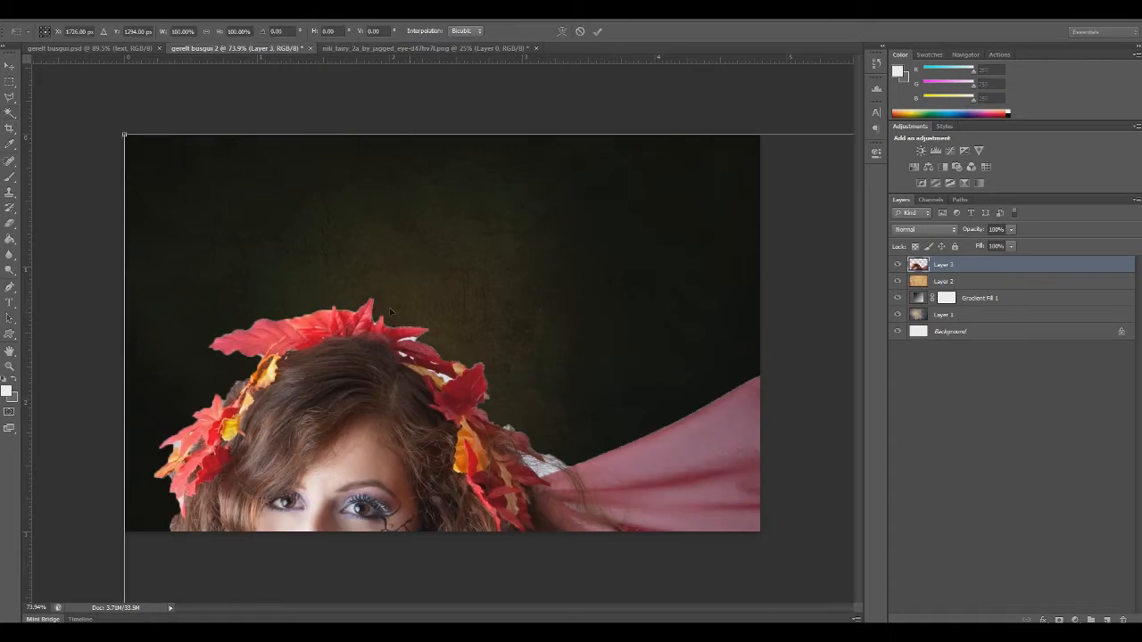
{"action": "left_click_drag", "start_coordinate": [125, 135], "coordinate": [473, 415]}
{"action": "left_click_drag", "start_coordinate": [633, 466], "coordinate": [451, 240]}
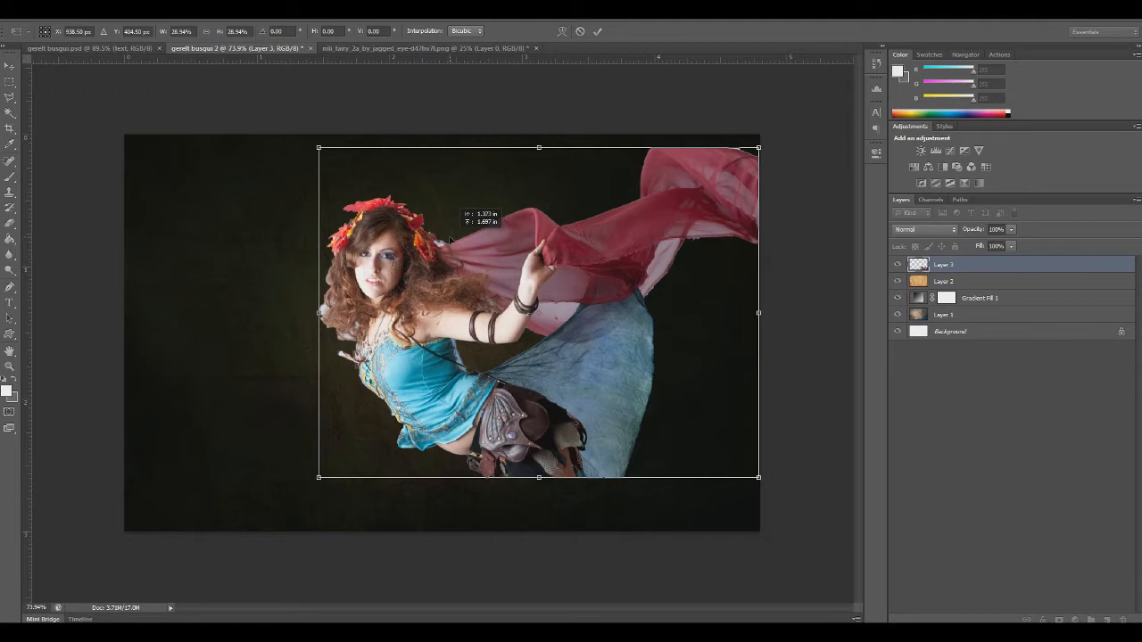
{"action": "left_click_drag", "start_coordinate": [318, 478], "coordinate": [338, 471]}
{"action": "left_click_drag", "start_coordinate": [396, 423], "coordinate": [378, 429]}
{"action": "key", "text": "w"}
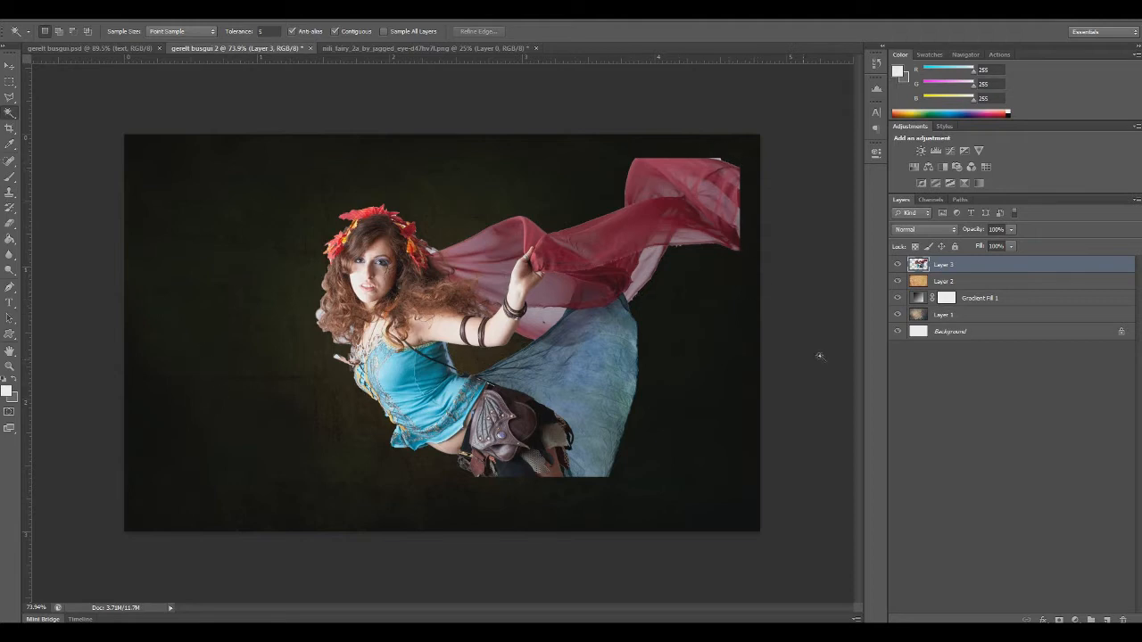
Add a layer mask to the fairy layer and set up a soft 154 px brush with opacity and flow of about 50%
{"action": "left_click", "coordinate": [1059, 619]}
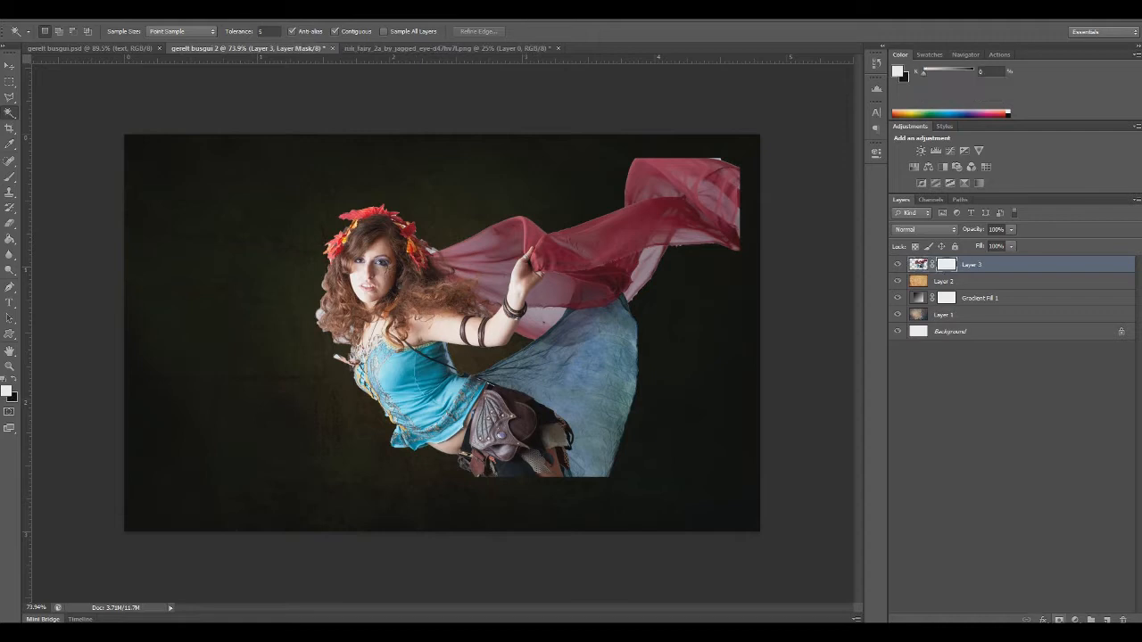
{"action": "left_click", "coordinate": [10, 175]}
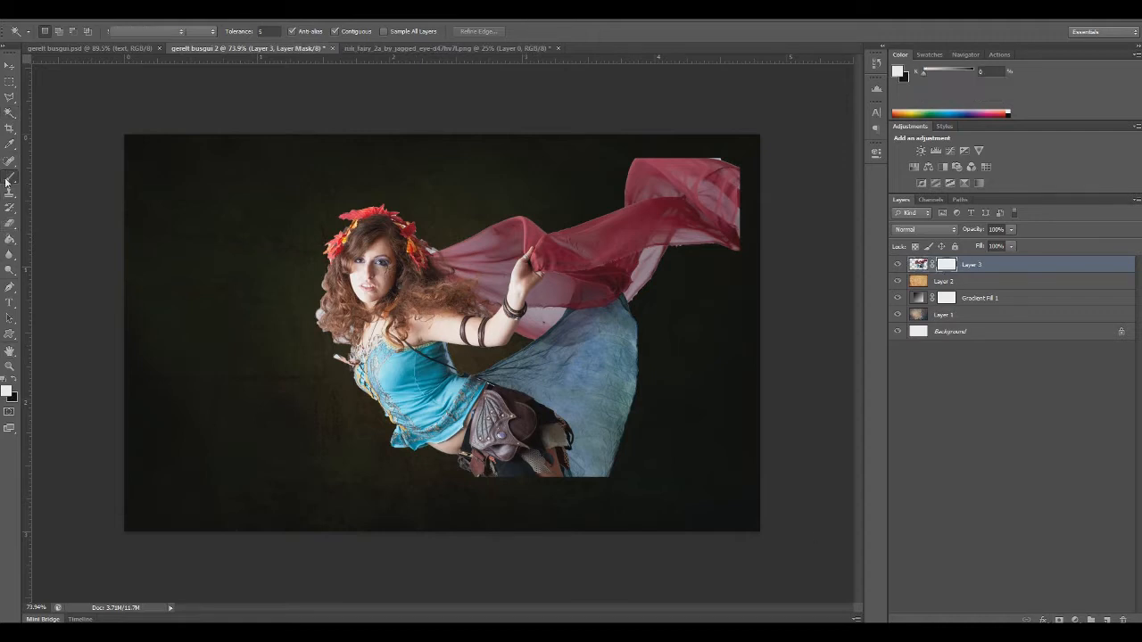
{"action": "right_click", "coordinate": [294, 211]}
{"action": "left_click_drag", "start_coordinate": [339, 238], "coordinate": [380, 239]}
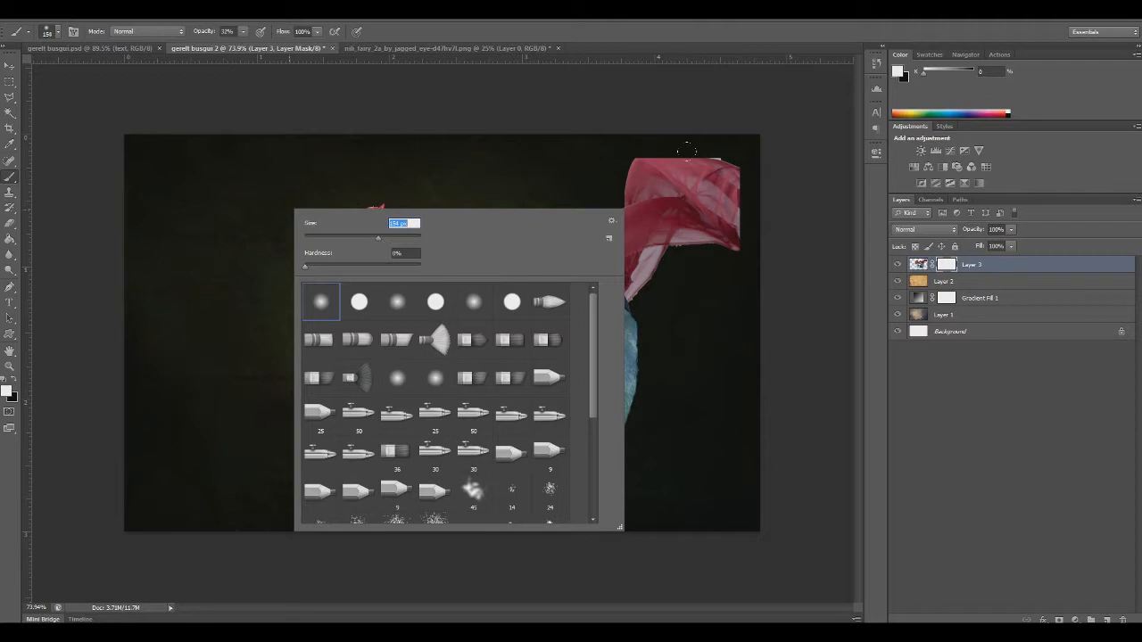
{"action": "left_click", "coordinate": [243, 47]}
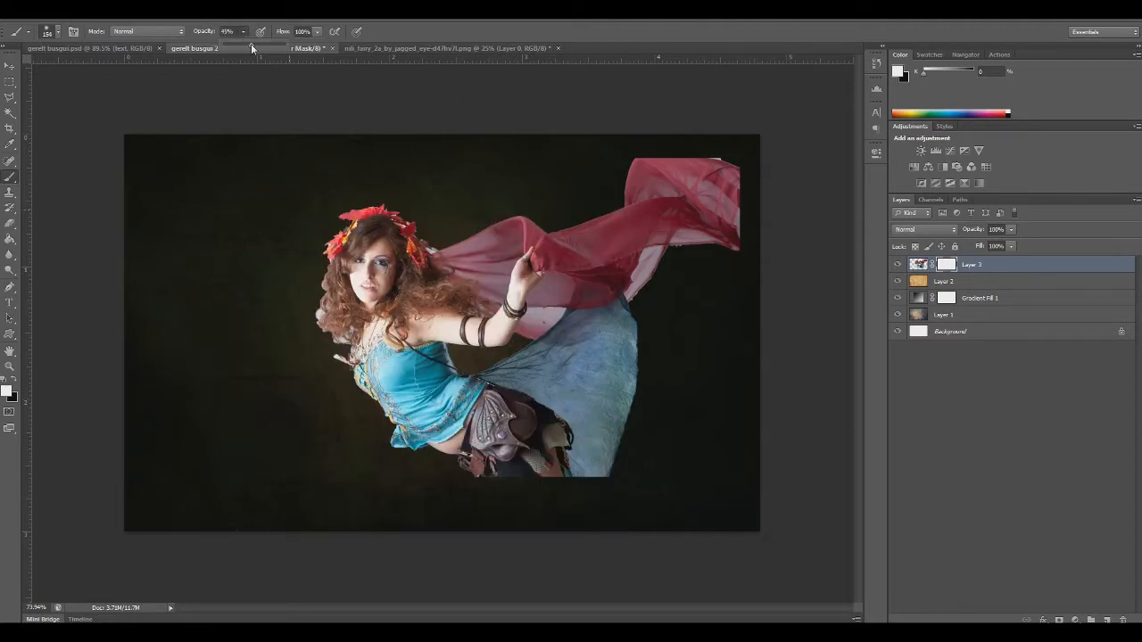
{"action": "left_click", "coordinate": [315, 33]}
{"action": "left_click_drag", "start_coordinate": [321, 45], "coordinate": [290, 49]}
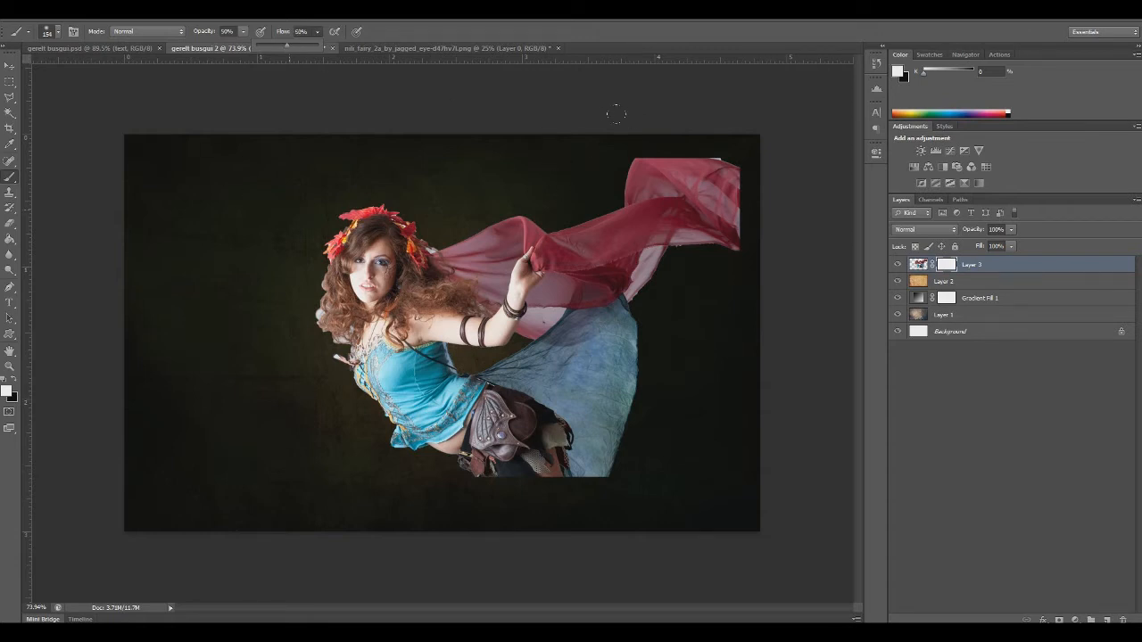
Paint black on the fairy's mask with a 104 px soft brush to fade the scarf's end, the skirt's edge and the cut-off lower body
{"action": "left_click", "coordinate": [16, 382]}
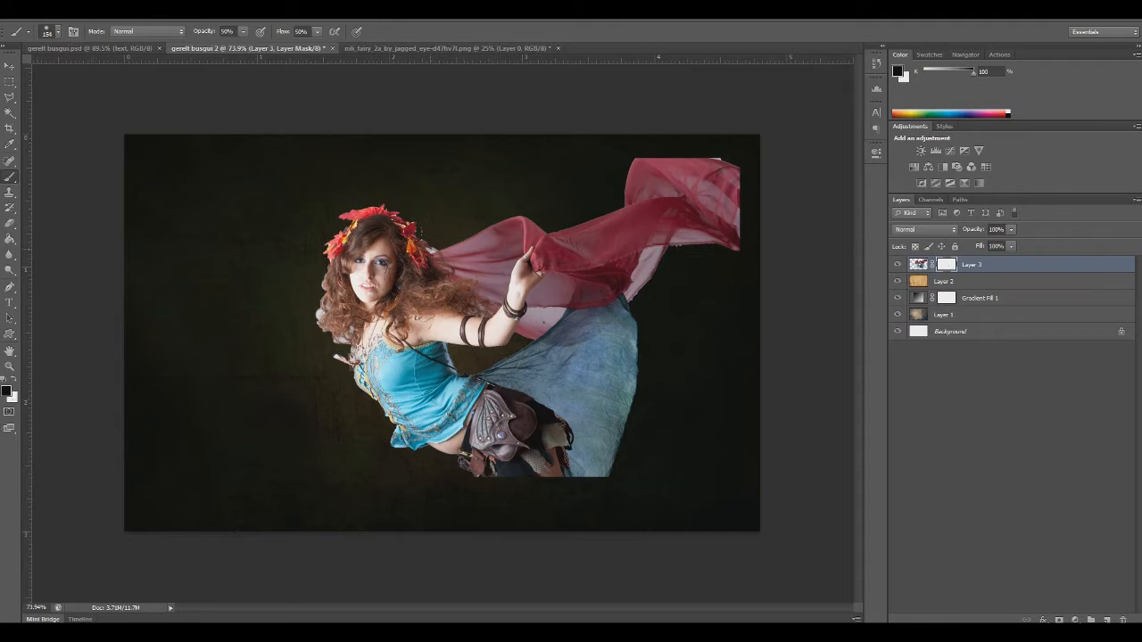
{"action": "right_click", "coordinate": [570, 166]}
{"action": "left_click", "coordinate": [658, 210]}
{"action": "left_click", "coordinate": [624, 135]}
{"action": "mouse_move", "coordinate": [613, 138]}
{"action": "left_mouse_down"}
{"action": "mouse_move", "coordinate": [699, 140]}
{"action": "mouse_move", "coordinate": [609, 145]}
{"action": "mouse_move", "coordinate": [661, 142]}
{"action": "mouse_move", "coordinate": [618, 134]}
{"action": "mouse_move", "coordinate": [684, 134]}
{"action": "mouse_move", "coordinate": [624, 142]}
{"action": "mouse_move", "coordinate": [735, 145]}
{"action": "mouse_move", "coordinate": [739, 187]}
{"action": "mouse_move", "coordinate": [740, 141]}
{"action": "mouse_move", "coordinate": [729, 129]}
{"action": "mouse_move", "coordinate": [745, 236]}
{"action": "mouse_move", "coordinate": [749, 136]}
{"action": "mouse_move", "coordinate": [735, 136]}
{"action": "mouse_move", "coordinate": [745, 201]}
{"action": "mouse_move", "coordinate": [751, 150]}
{"action": "mouse_move", "coordinate": [739, 129]}
{"action": "mouse_move", "coordinate": [736, 240]}
{"action": "mouse_move", "coordinate": [748, 208]}
{"action": "mouse_move", "coordinate": [743, 133]}
{"action": "mouse_move", "coordinate": [736, 233]}
{"action": "mouse_move", "coordinate": [747, 214]}
{"action": "mouse_move", "coordinate": [748, 192]}
{"action": "mouse_move", "coordinate": [711, 260]}
{"action": "mouse_move", "coordinate": [736, 243]}
{"action": "mouse_move", "coordinate": [630, 142]}
{"action": "mouse_move", "coordinate": [615, 166]}
{"action": "mouse_move", "coordinate": [605, 129]}
{"action": "mouse_move", "coordinate": [614, 144]}
{"action": "mouse_move", "coordinate": [592, 143]}
{"action": "mouse_move", "coordinate": [589, 154]}
{"action": "mouse_move", "coordinate": [677, 157]}
{"action": "mouse_move", "coordinate": [708, 145]}
{"action": "mouse_move", "coordinate": [625, 144]}
{"action": "mouse_move", "coordinate": [687, 132]}
{"action": "mouse_move", "coordinate": [615, 159]}
{"action": "mouse_move", "coordinate": [640, 168]}
{"action": "mouse_move", "coordinate": [637, 136]}
{"action": "mouse_move", "coordinate": [592, 174]}
{"action": "mouse_move", "coordinate": [614, 180]}
{"action": "mouse_move", "coordinate": [636, 150]}
{"action": "left_mouse_up"}
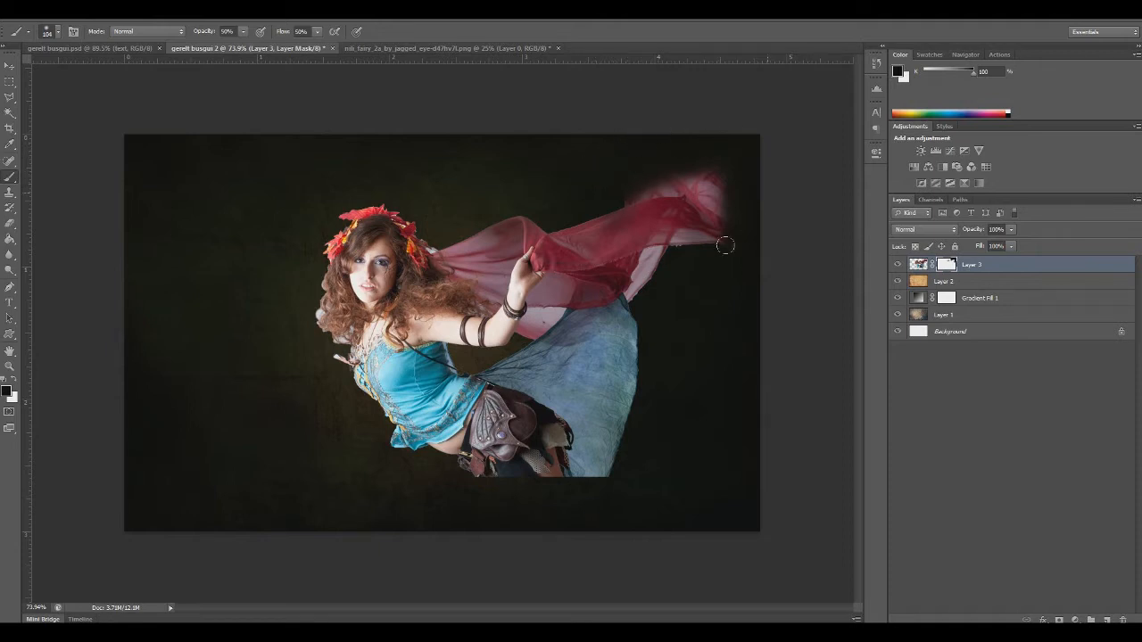
{"action": "mouse_move", "coordinate": [658, 254]}
{"action": "left_mouse_down"}
{"action": "mouse_move", "coordinate": [635, 294]}
{"action": "mouse_move", "coordinate": [666, 313]}
{"action": "mouse_move", "coordinate": [639, 306]}
{"action": "mouse_move", "coordinate": [617, 470]}
{"action": "mouse_move", "coordinate": [646, 353]}
{"action": "mouse_move", "coordinate": [599, 486]}
{"action": "mouse_move", "coordinate": [537, 490]}
{"action": "left_mouse_up"}
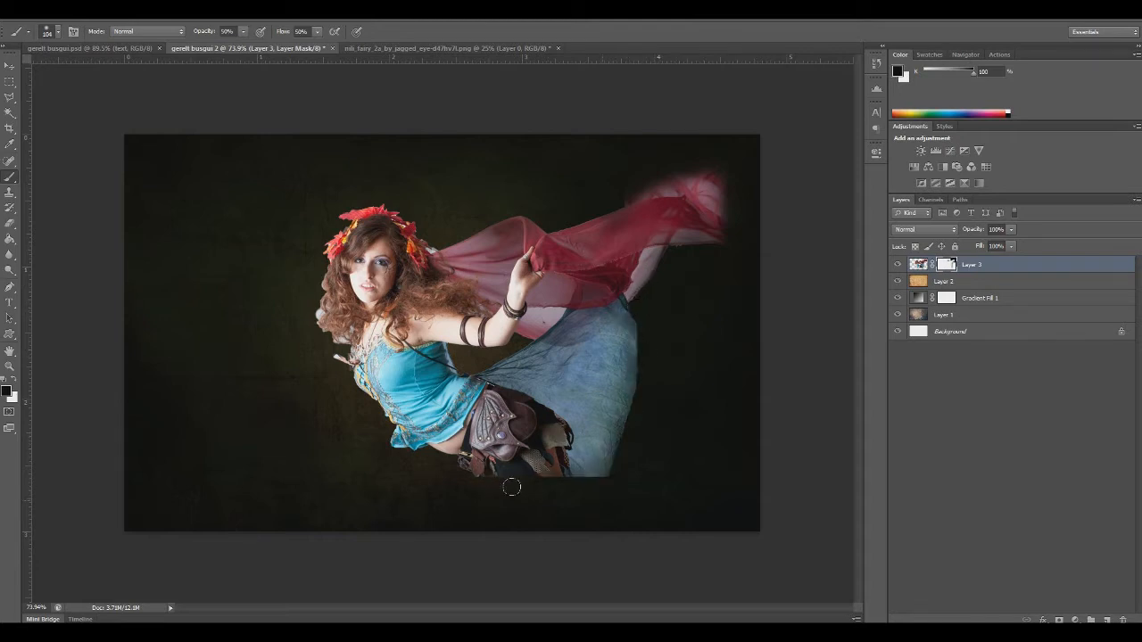
{"action": "mouse_move", "coordinate": [537, 478]}
{"action": "left_mouse_down"}
{"action": "mouse_move", "coordinate": [466, 483]}
{"action": "mouse_move", "coordinate": [545, 487]}
{"action": "mouse_move", "coordinate": [483, 486]}
{"action": "mouse_move", "coordinate": [550, 472]}
{"action": "left_mouse_up"}
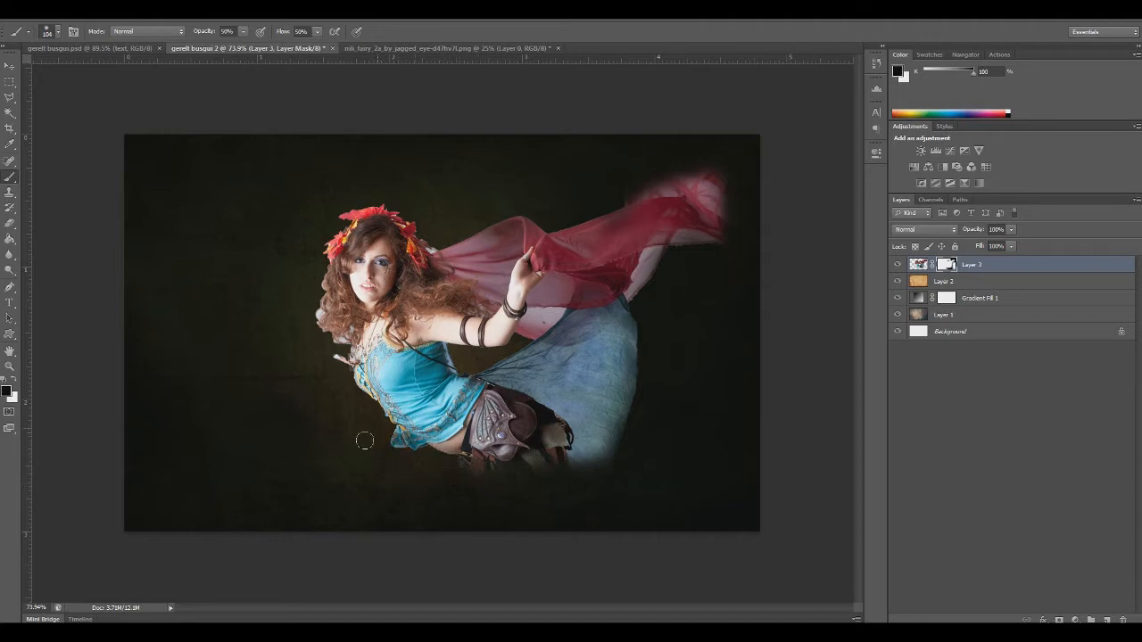
Fade the hair, headdress and outer scarf and skirt edges on the mask with black, reducing the brush to 65 px for the finer areas
{"action": "mouse_move", "coordinate": [343, 387]}
{"action": "left_mouse_down"}
{"action": "mouse_move", "coordinate": [326, 343]}
{"action": "mouse_move", "coordinate": [325, 381]}
{"action": "mouse_move", "coordinate": [317, 364]}
{"action": "mouse_move", "coordinate": [317, 374]}
{"action": "mouse_move", "coordinate": [326, 369]}
{"action": "mouse_move", "coordinate": [300, 289]}
{"action": "mouse_move", "coordinate": [310, 336]}
{"action": "mouse_move", "coordinate": [296, 314]}
{"action": "mouse_move", "coordinate": [301, 344]}
{"action": "left_mouse_up"}
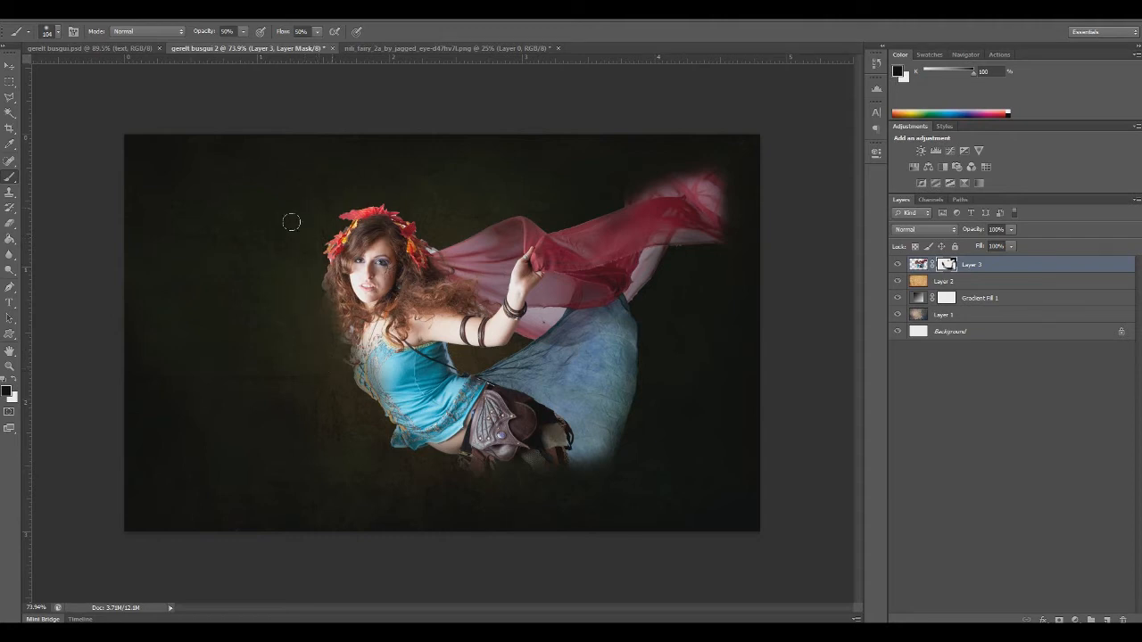
{"action": "right_click", "coordinate": [346, 192]}
{"action": "mouse_move", "coordinate": [315, 215]}
{"action": "left_mouse_down"}
{"action": "mouse_move", "coordinate": [360, 195]}
{"action": "mouse_move", "coordinate": [296, 214]}
{"action": "mouse_move", "coordinate": [324, 216]}
{"action": "left_mouse_up"}
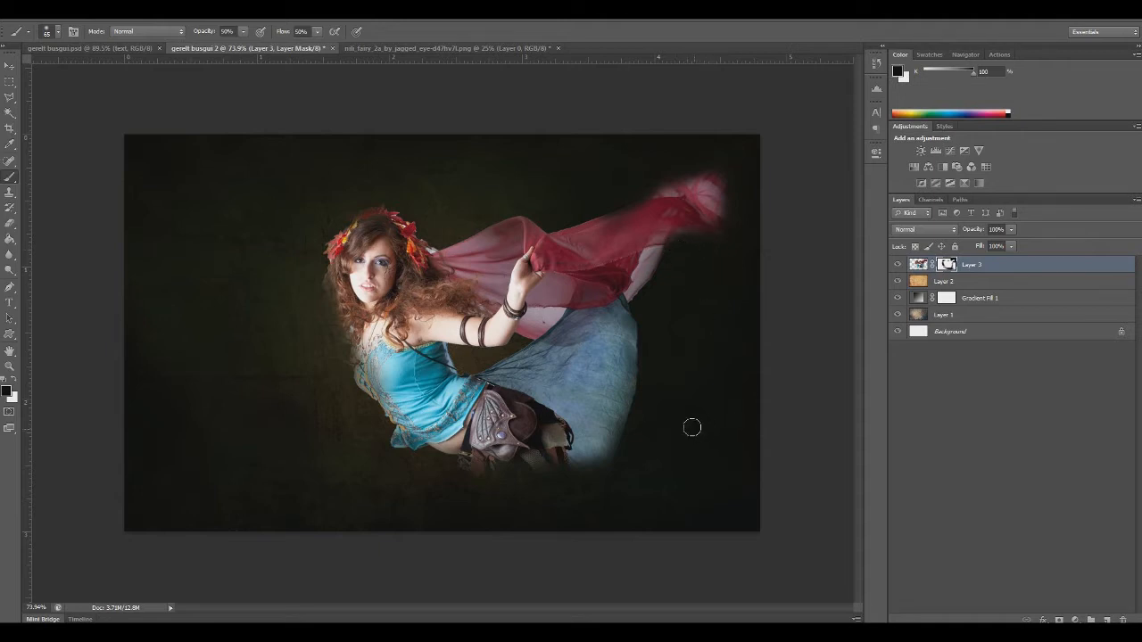
{"action": "left_click_drag", "start_coordinate": [635, 320], "coordinate": [641, 359]}
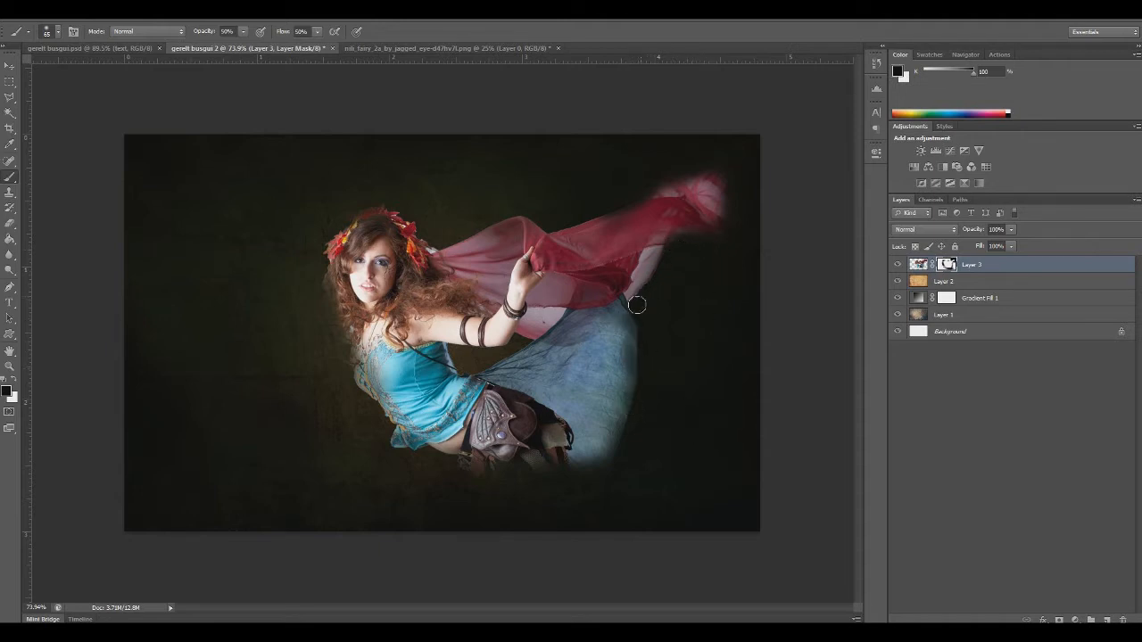
{"action": "mouse_move", "coordinate": [650, 294]}
{"action": "left_mouse_down"}
{"action": "mouse_move", "coordinate": [661, 258]}
{"action": "mouse_move", "coordinate": [644, 282]}
{"action": "left_mouse_up"}
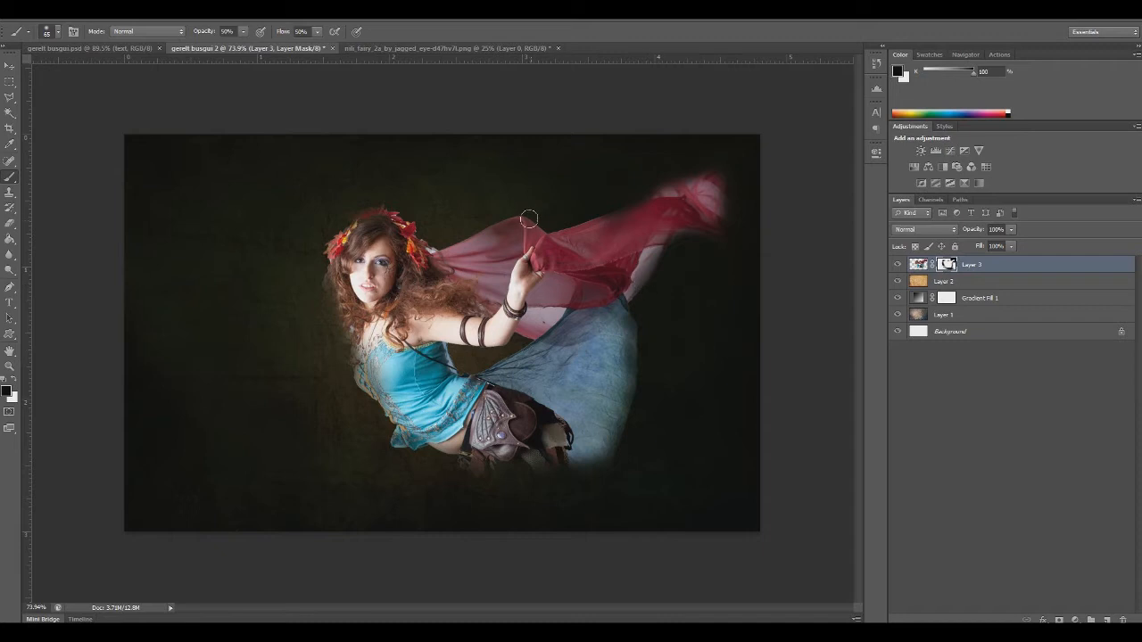
Refine the mask around the scarf beside the head and along the outer hair edge with a 36 px black brush
{"action": "right_click", "coordinate": [436, 241]}
{"action": "left_click_drag", "start_coordinate": [500, 259], "coordinate": [480, 259]}
{"action": "left_click", "coordinate": [434, 252]}
{"action": "mouse_move", "coordinate": [323, 286]}
{"action": "left_mouse_down"}
{"action": "mouse_move", "coordinate": [329, 310]}
{"action": "mouse_move", "coordinate": [330, 257]}
{"action": "mouse_move", "coordinate": [339, 320]}
{"action": "left_mouse_up"}
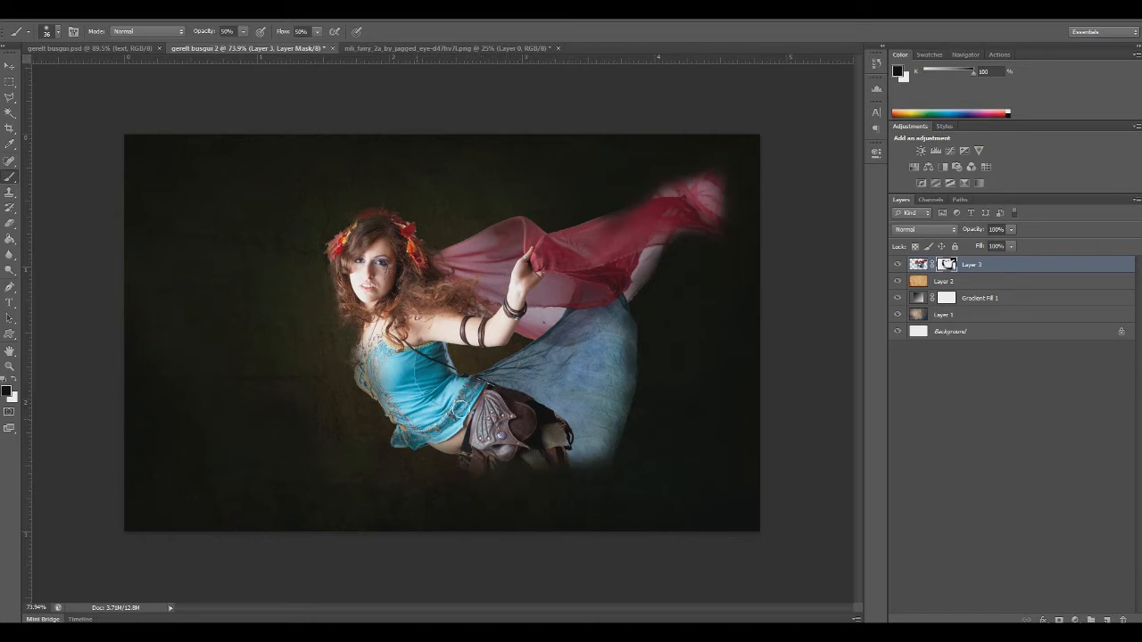
Try painting white on the mask to restore the lower legs and the headdress, and revert those strokes
{"action": "left_click", "coordinate": [13, 378]}
{"action": "mouse_move", "coordinate": [539, 468]}
{"action": "left_mouse_down"}
{"action": "mouse_move", "coordinate": [508, 469]}
{"action": "mouse_move", "coordinate": [529, 474]}
{"action": "mouse_move", "coordinate": [513, 477]}
{"action": "mouse_move", "coordinate": [565, 449]}
{"action": "left_mouse_up"}
{"action": "left_click", "coordinate": [876, 66]}
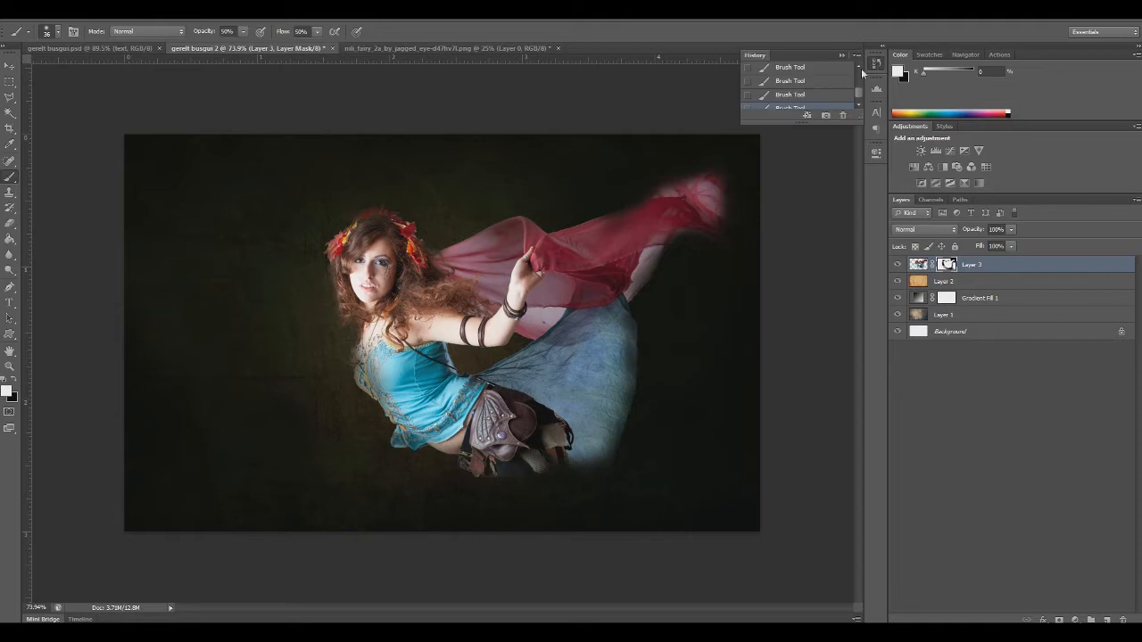
{"action": "left_click", "coordinate": [802, 81]}
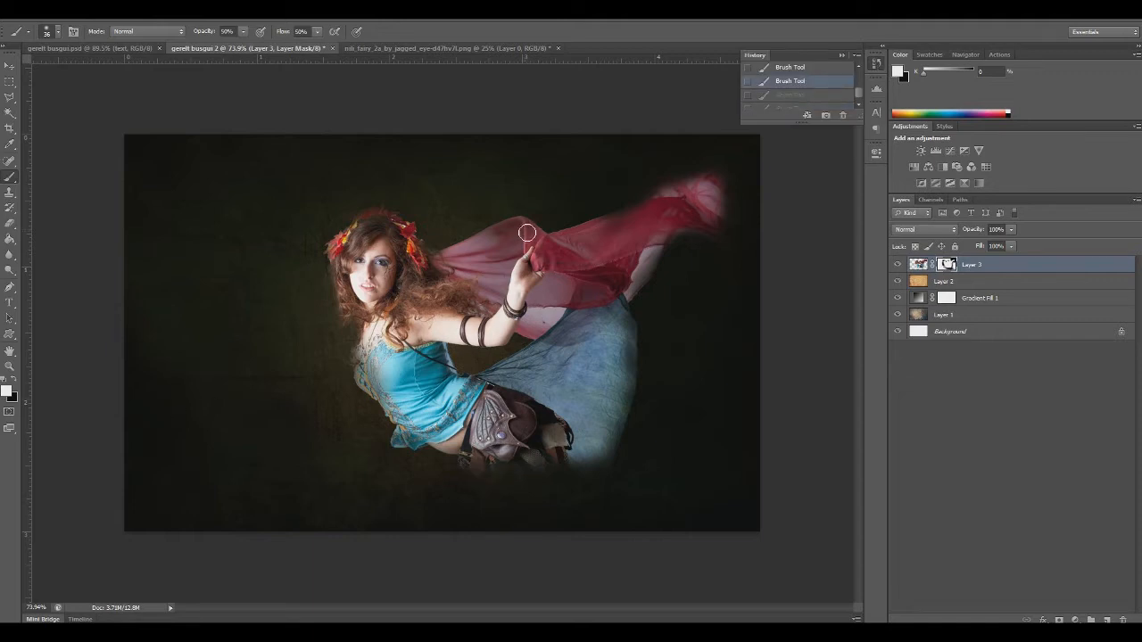
{"action": "left_click", "coordinate": [397, 211]}
{"action": "key", "text": "ctrl+z"}
Touch up the mask beside the headdress with black, and make Layer 3's image active with its mask still linked
{"action": "left_click", "coordinate": [15, 381]}
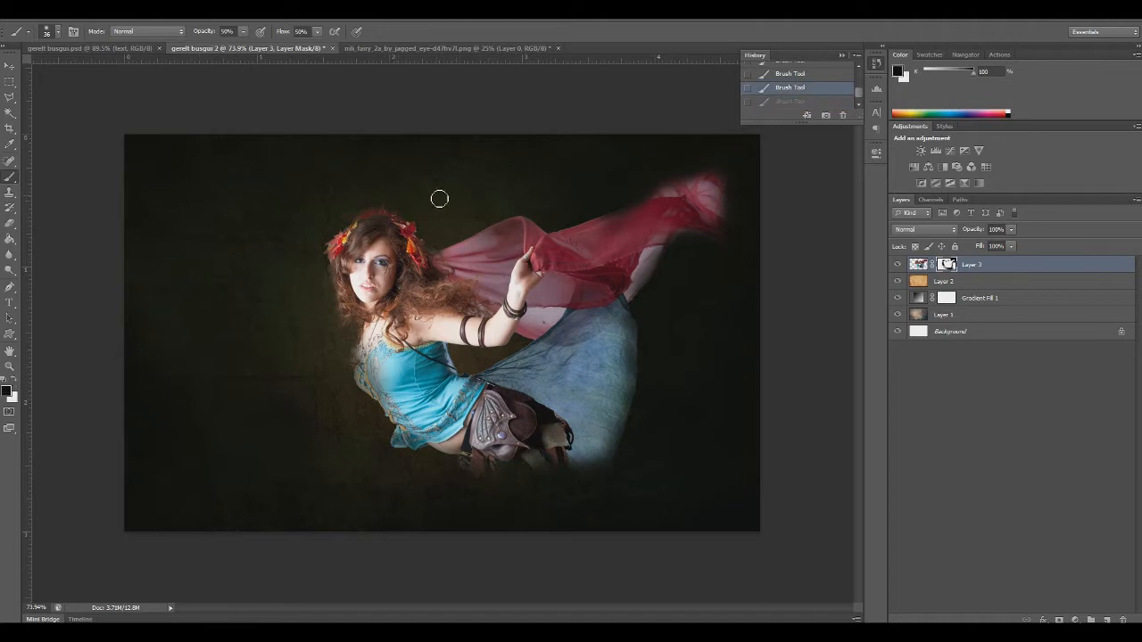
{"action": "left_click", "coordinate": [336, 217]}
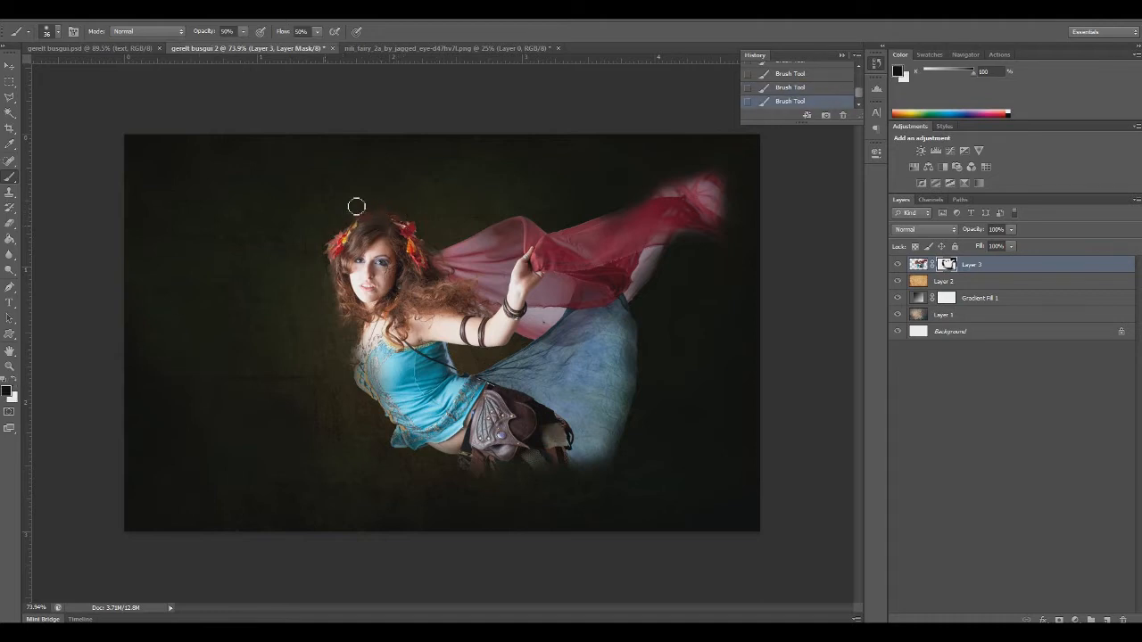
{"action": "left_click", "coordinate": [919, 265]}
{"action": "left_click", "coordinate": [933, 264]}
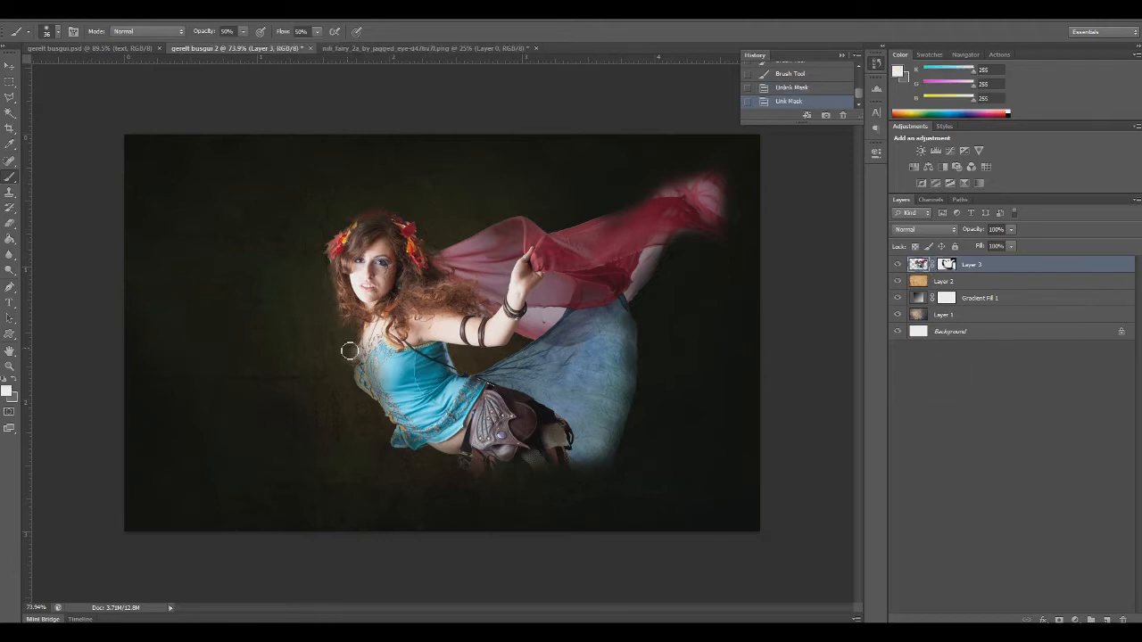
{"action": "left_click", "coordinate": [876, 64]}
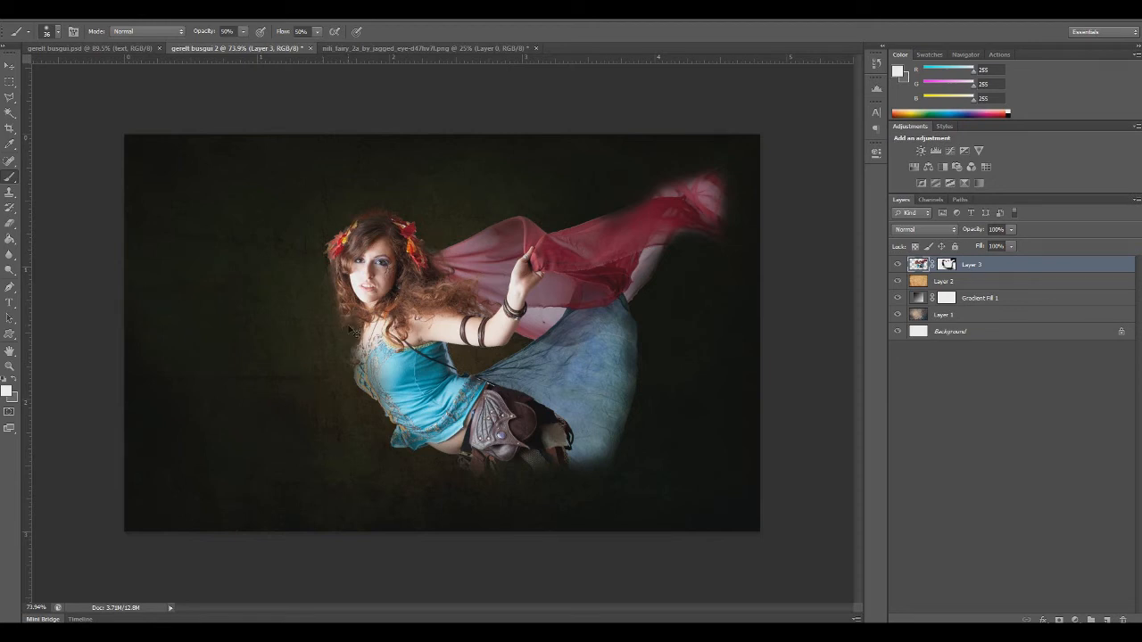
Add a Hue/Saturation adjustment layer above the fairy and clip it to Layer 3
{"action": "left_click", "coordinate": [1074, 619]}
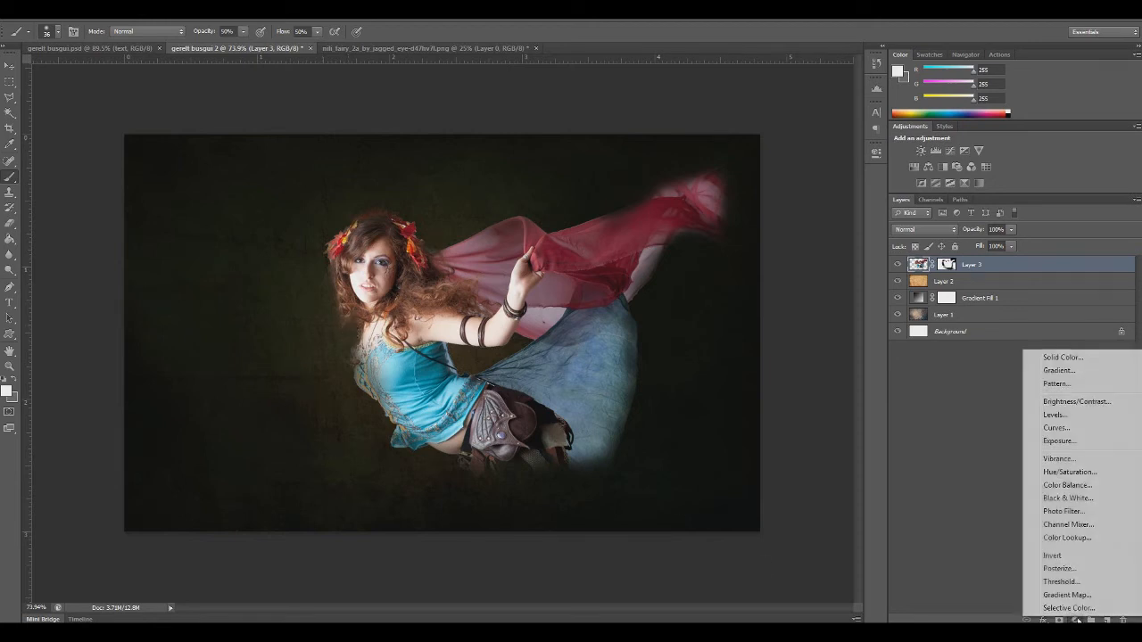
{"action": "left_click", "coordinate": [1071, 472]}
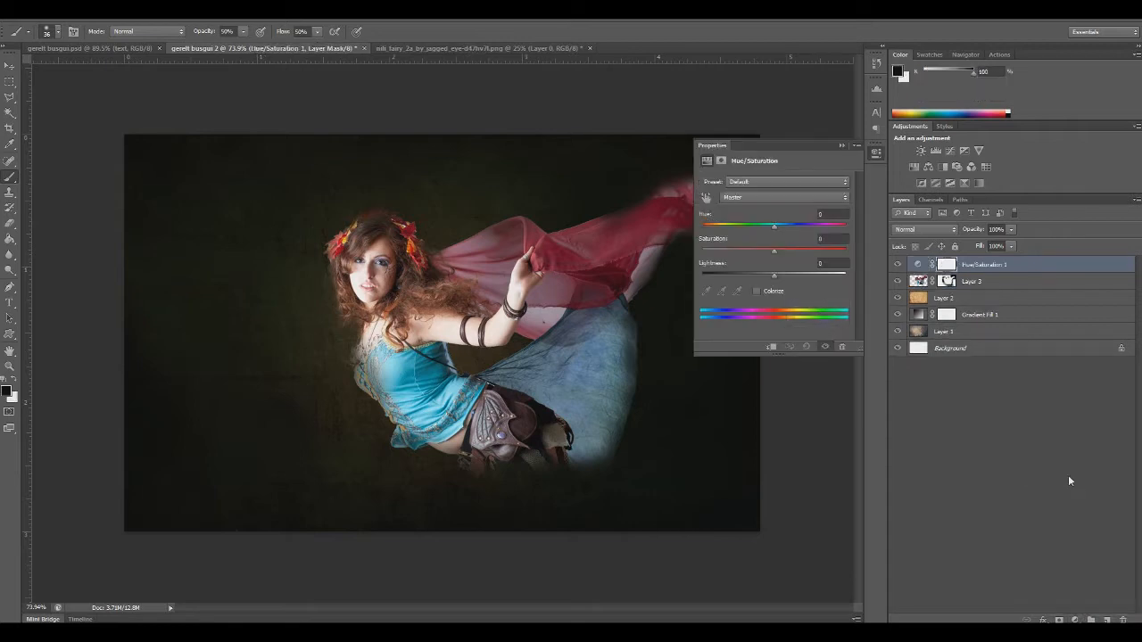
{"action": "left_click", "coordinate": [925, 271], "text": "alt"}
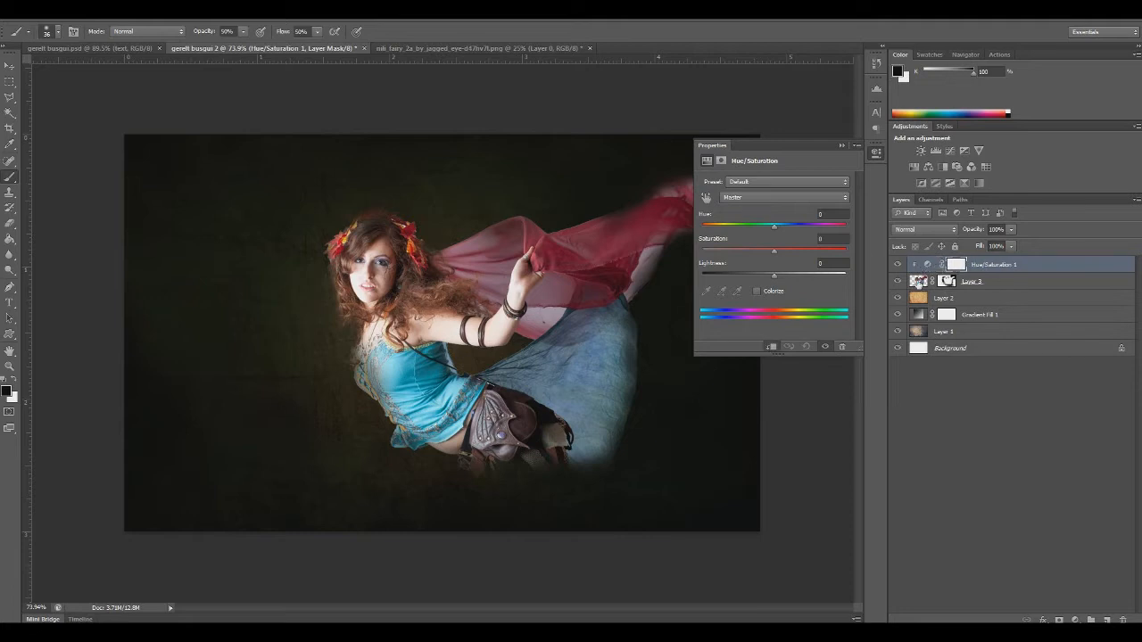
Group Layer 2, Gradient Fill 1 and Layer 1 into a group named BG, leaving the Background layer outside
{"action": "left_click", "coordinate": [947, 301]}
{"action": "left_click", "coordinate": [957, 350], "text": "shift"}
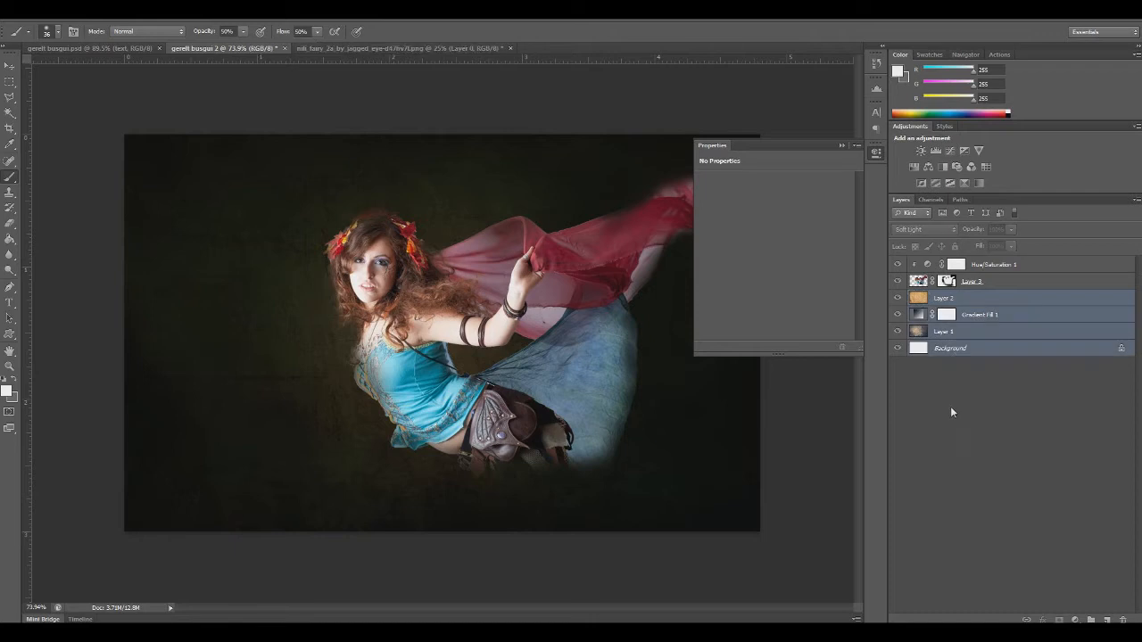
{"action": "left_click", "coordinate": [945, 333]}
{"action": "left_click", "coordinate": [950, 302]}
{"action": "left_click", "coordinate": [951, 331], "text": "shift"}
{"action": "key", "text": "ctrl+g"}
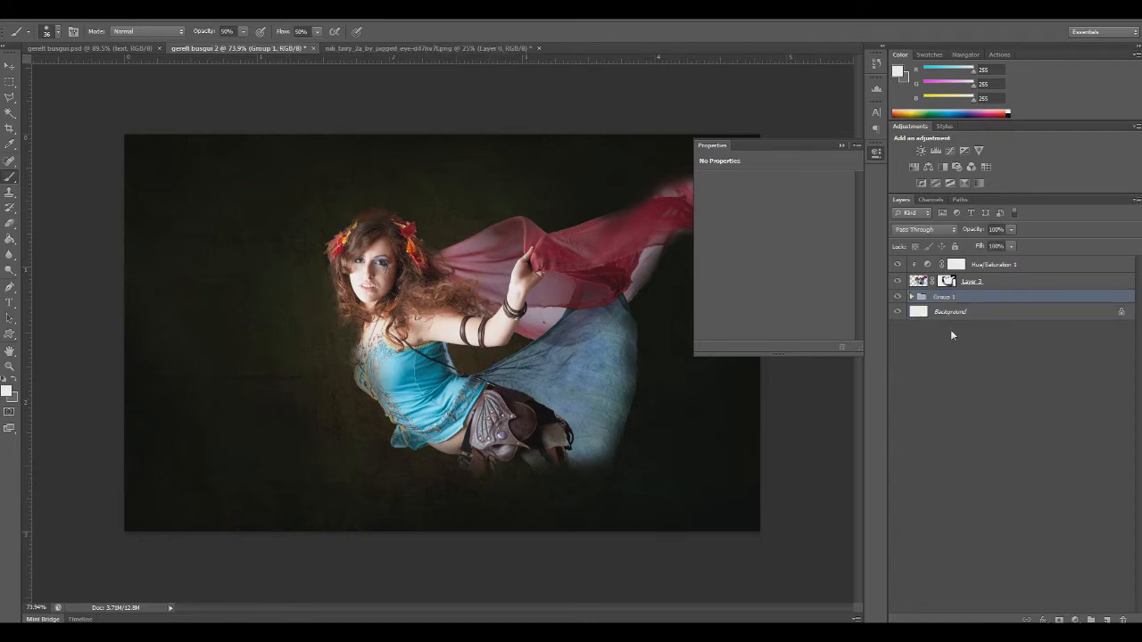
{"action": "type", "text": "BG"}
{"action": "key", "text": "Return"}
Lower the saturation of the fairy's clipped Hue/Saturation adjustment to about -34
{"action": "left_click", "coordinate": [987, 266]}
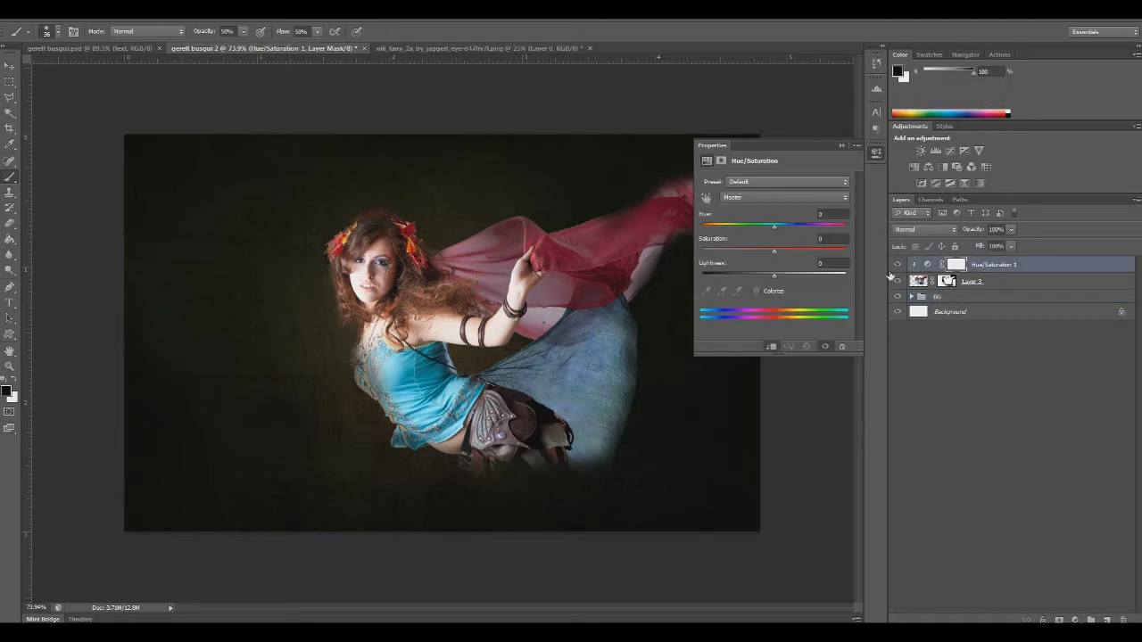
{"action": "left_click", "coordinate": [831, 238]}
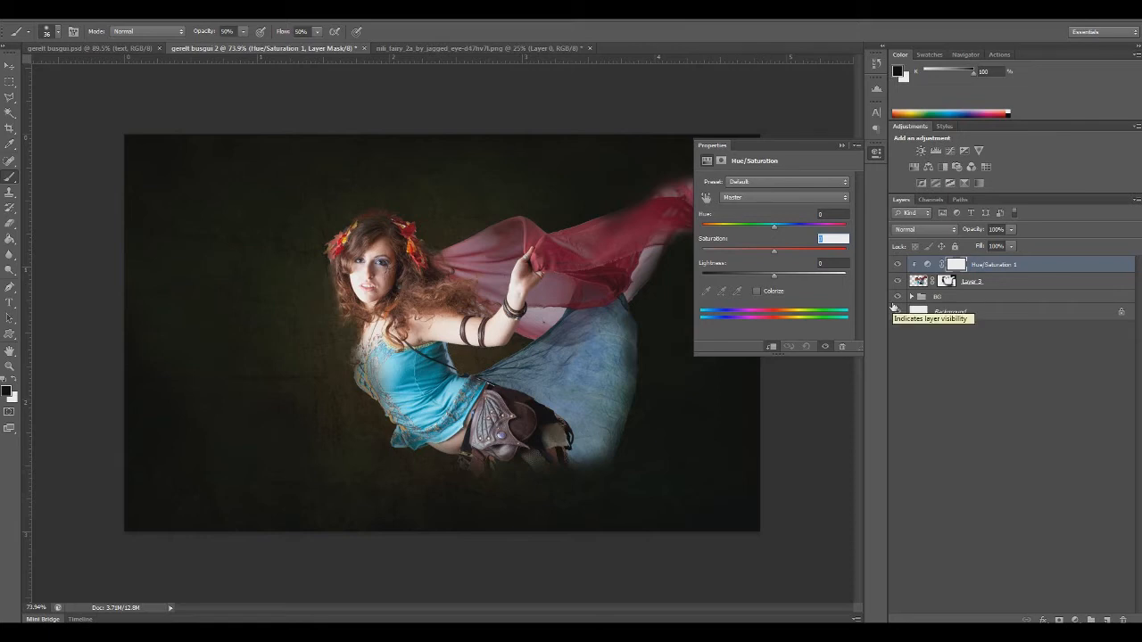
{"action": "type", "text": "-40"}
{"action": "type", "text": "5"}
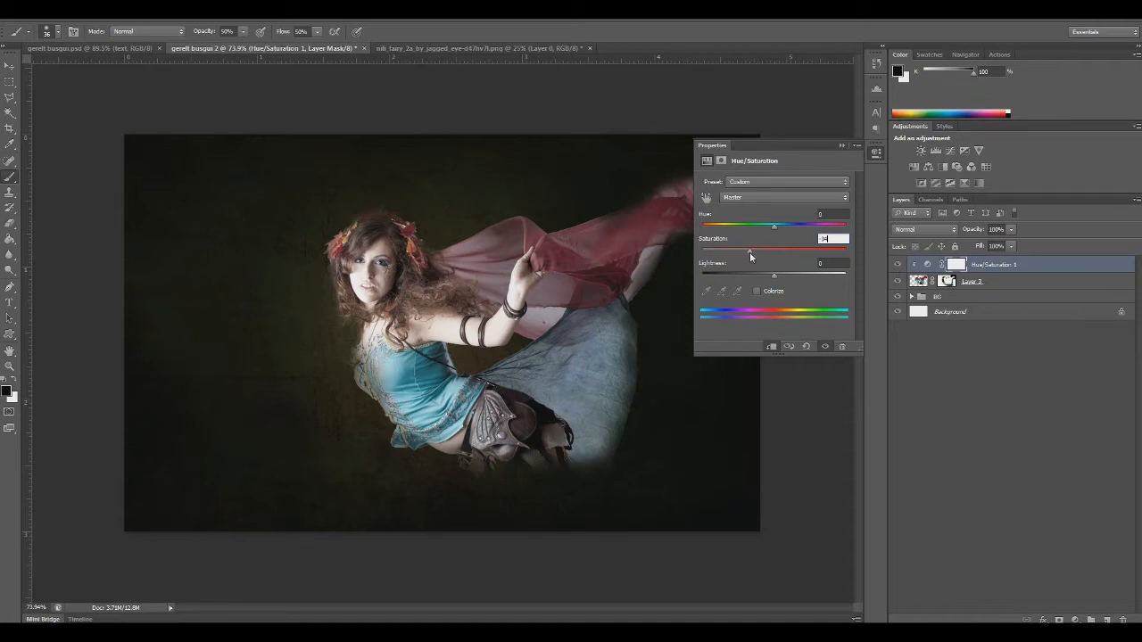
{"action": "left_click", "coordinate": [842, 145]}
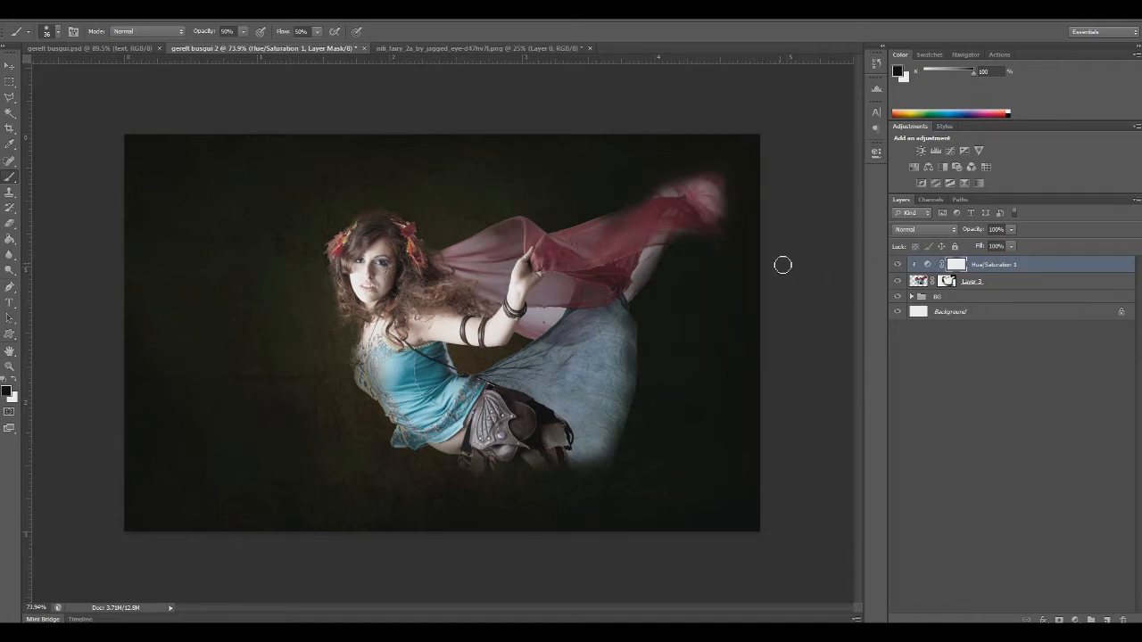
Select Layer 3's image and ready the Brush tool with black as the foreground colour
{"action": "left_click", "coordinate": [925, 282]}
{"action": "key", "text": "x"}
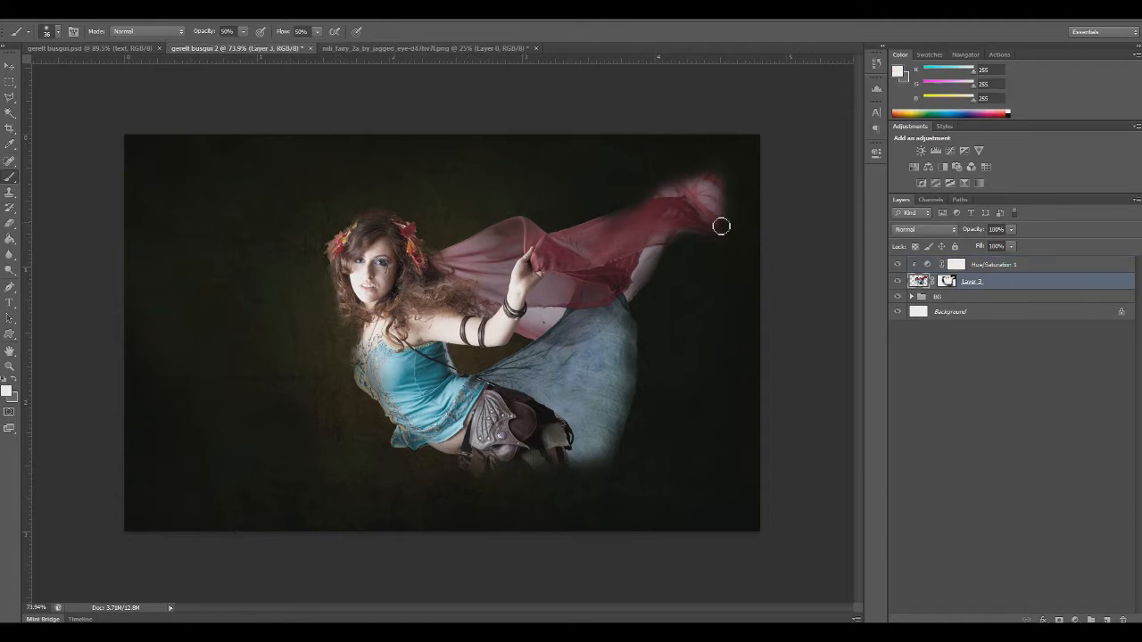
{"action": "left_click", "coordinate": [17, 382]}
{"action": "left_click", "coordinate": [7, 390]}
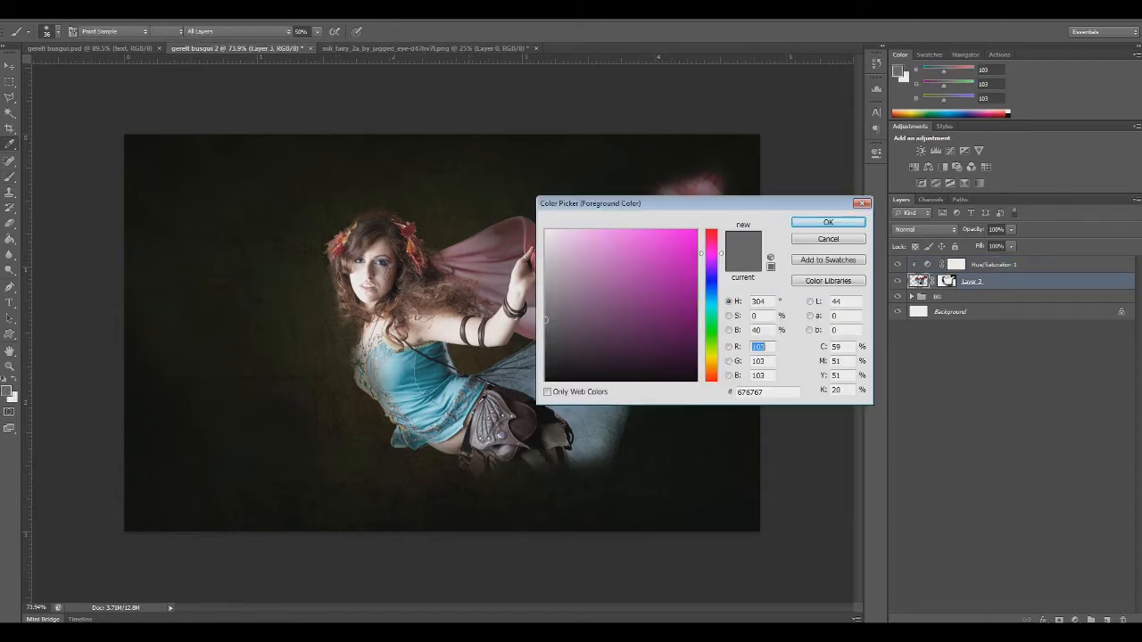
{"action": "left_click", "coordinate": [807, 225]}
{"action": "key", "text": "b"}
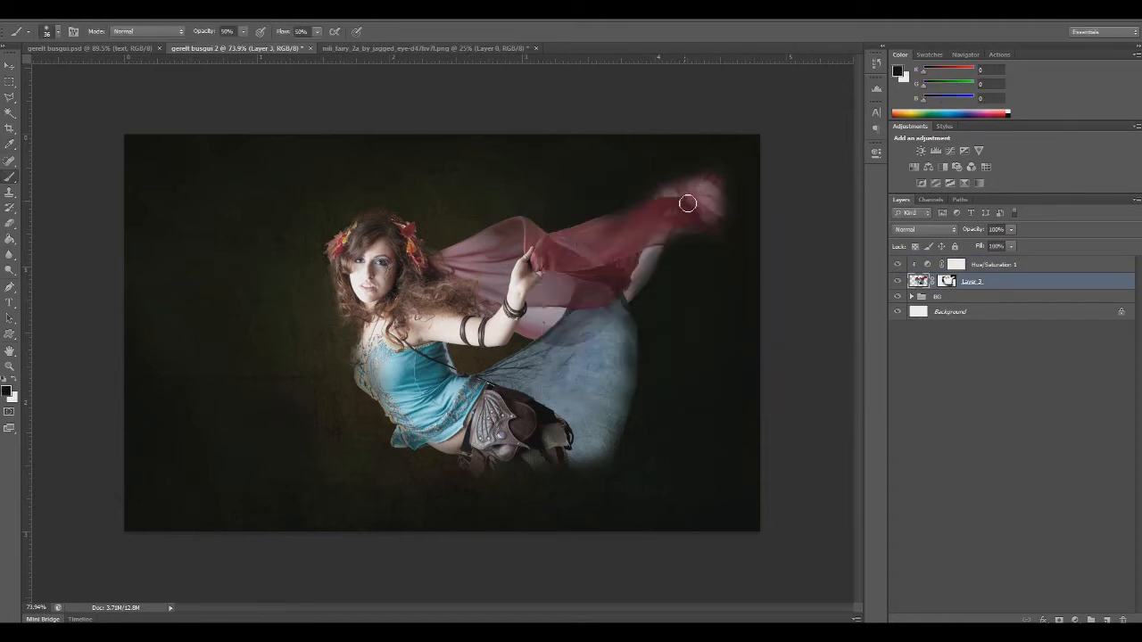
Paint black on Layer 3's mask with a soft brush enlarged to about 68 px, fading the red veil's far tip and pale lower edge
{"action": "left_click", "coordinate": [947, 281]}
{"action": "left_click_drag", "start_coordinate": [686, 173], "coordinate": [730, 223]}
{"action": "right_click", "coordinate": [698, 298]}
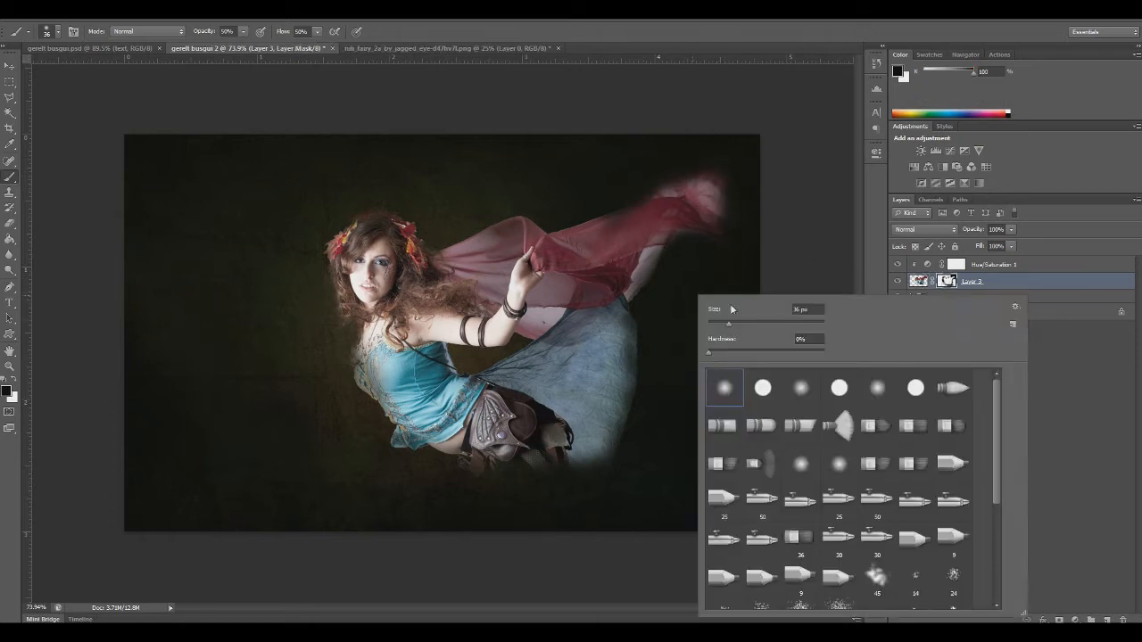
{"action": "left_click", "coordinate": [748, 323]}
{"action": "mouse_move", "coordinate": [716, 185]}
{"action": "left_mouse_down"}
{"action": "mouse_move", "coordinate": [709, 209]}
{"action": "mouse_move", "coordinate": [685, 189]}
{"action": "left_mouse_up"}
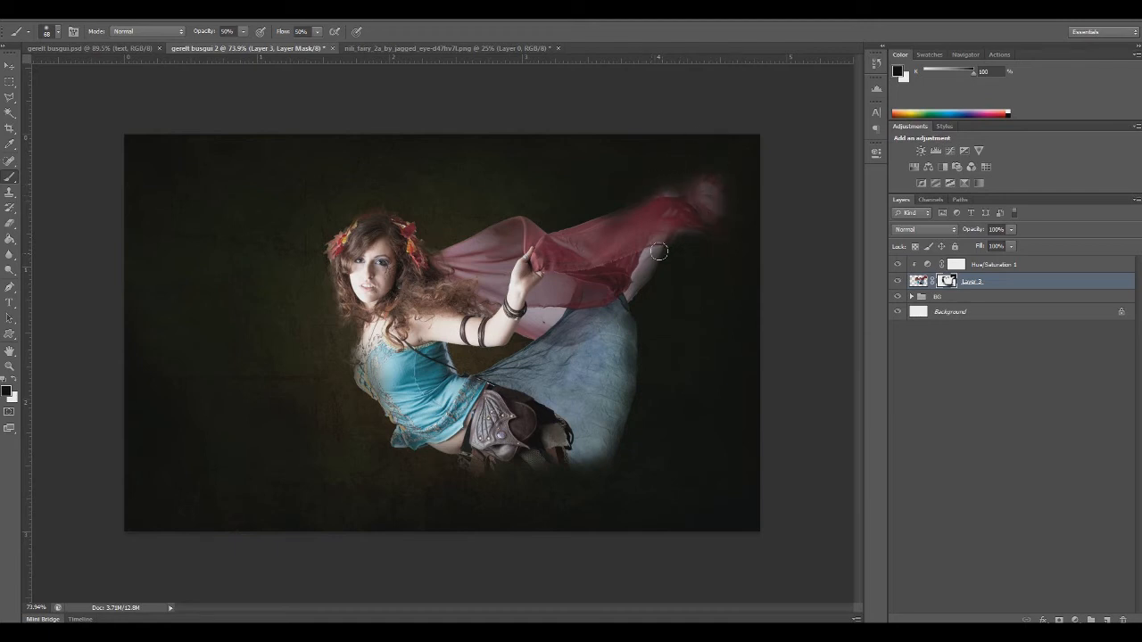
{"action": "left_click_drag", "start_coordinate": [660, 251], "coordinate": [652, 252]}
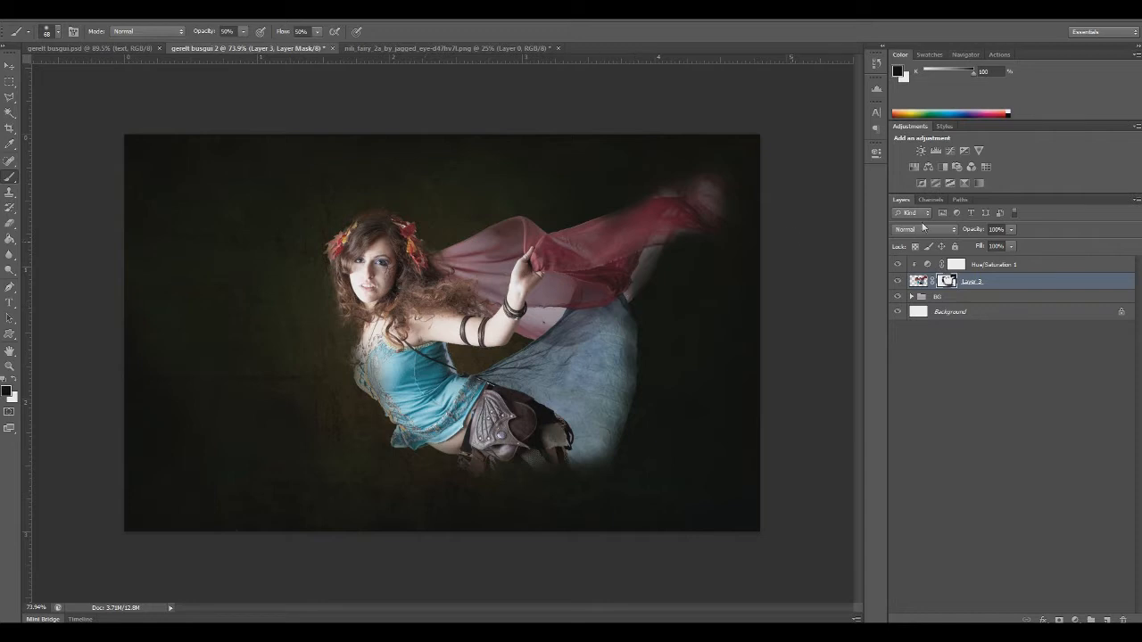
Add a Curves adjustment above Hue/Saturation 1, clip it to the fairy and pull the midtones slightly down to darken her
{"action": "left_click", "coordinate": [977, 265]}
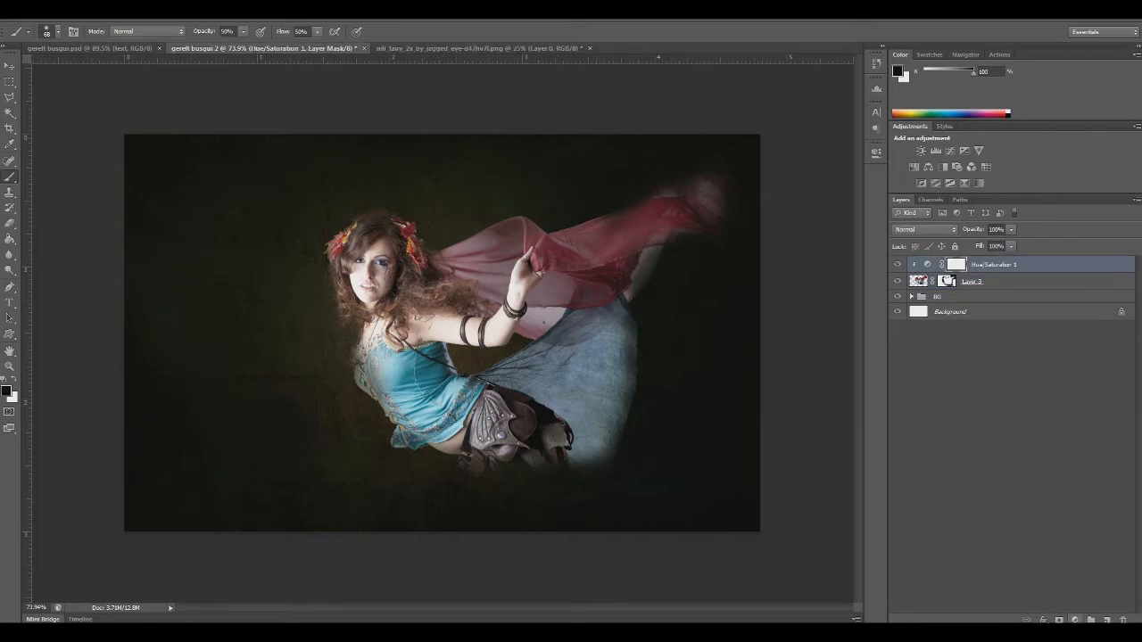
{"action": "left_click", "coordinate": [1075, 620]}
{"action": "left_click", "coordinate": [1061, 435]}
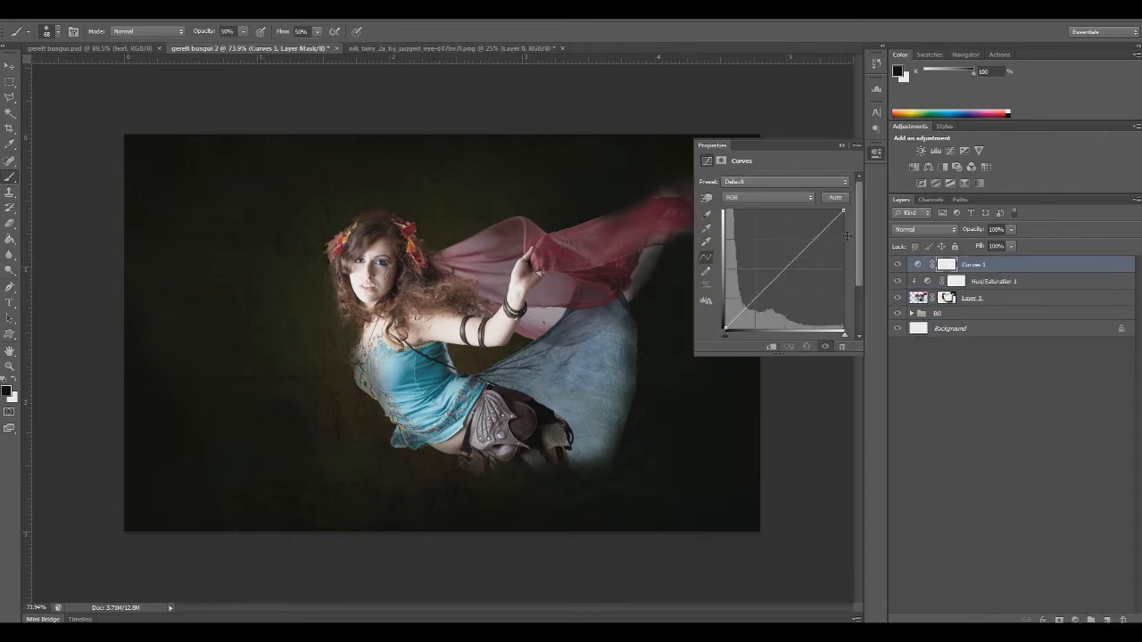
{"action": "left_click", "coordinate": [914, 267], "text": "alt"}
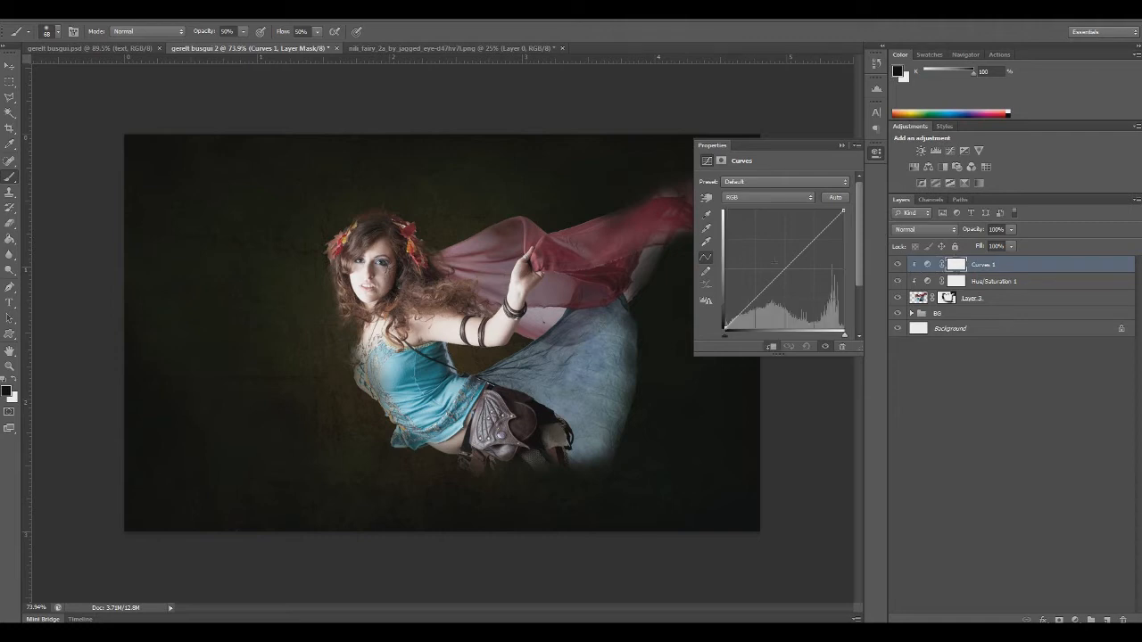
{"action": "mouse_move", "coordinate": [785, 266]}
{"action": "left_mouse_down"}
{"action": "mouse_move", "coordinate": [786, 285]}
{"action": "mouse_move", "coordinate": [798, 271]}
{"action": "left_mouse_up"}
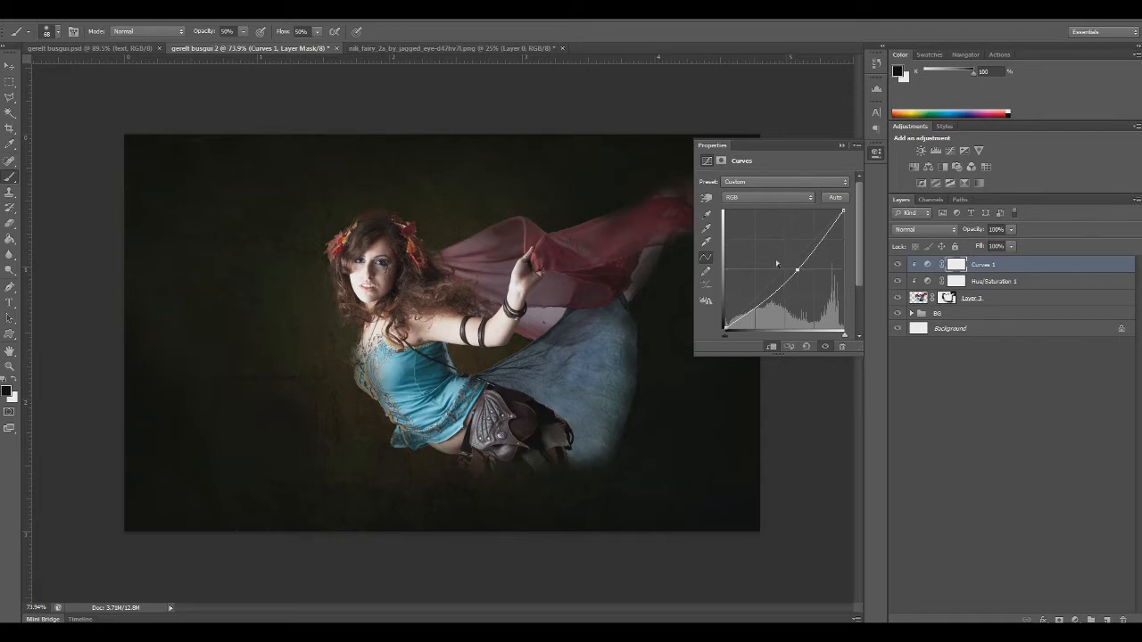
{"action": "left_click_drag", "start_coordinate": [797, 269], "coordinate": [796, 268]}
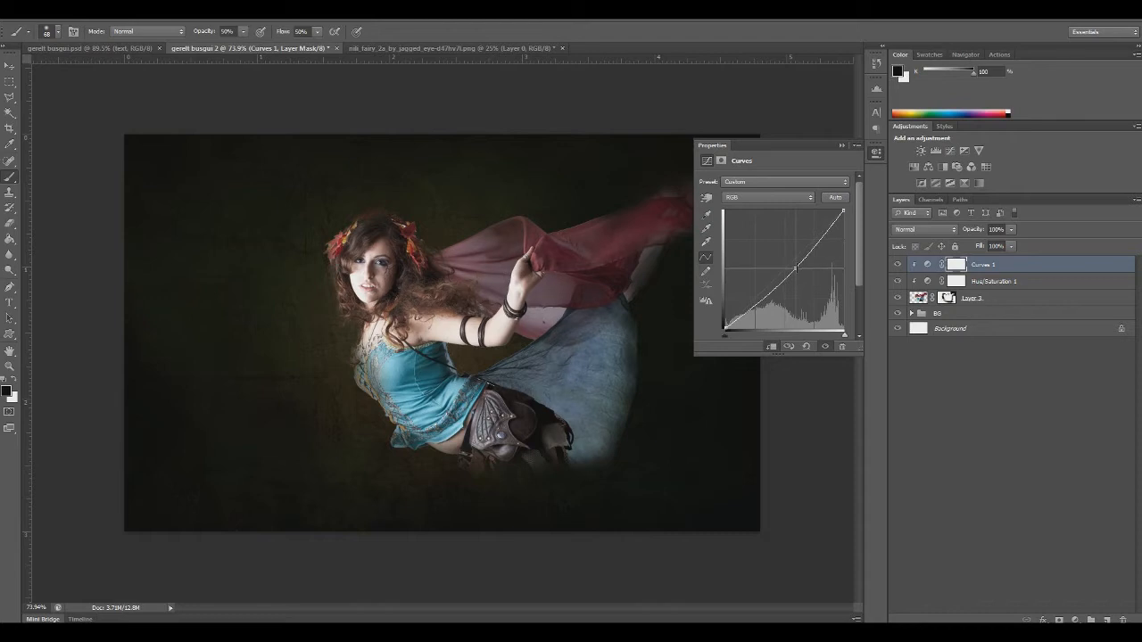
{"action": "left_click", "coordinate": [843, 145]}
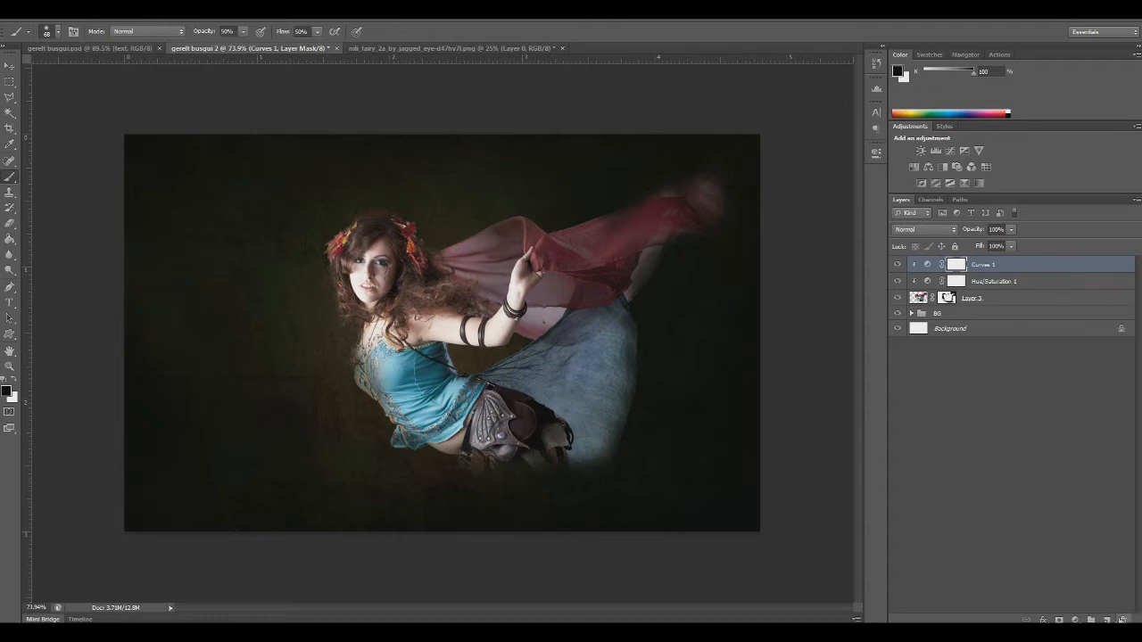
Add a Gradient Map adjustment above Curves 1, clip it to the fairy and apply the Blue, Red, Yellow preset
{"action": "left_click", "coordinate": [1076, 621]}
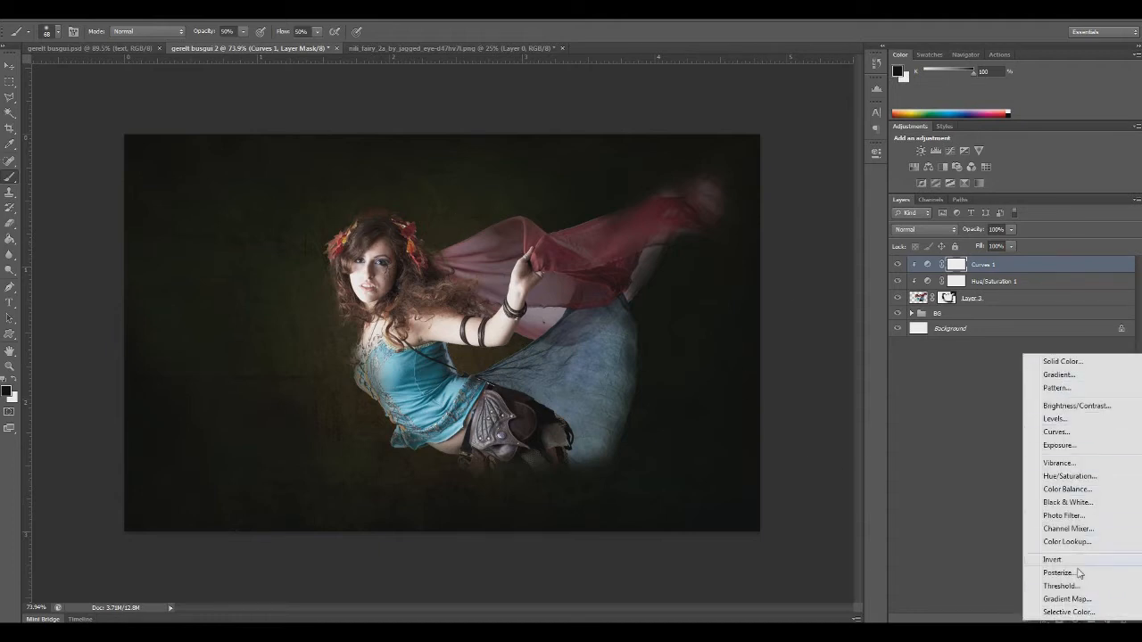
{"action": "left_click", "coordinate": [1074, 600]}
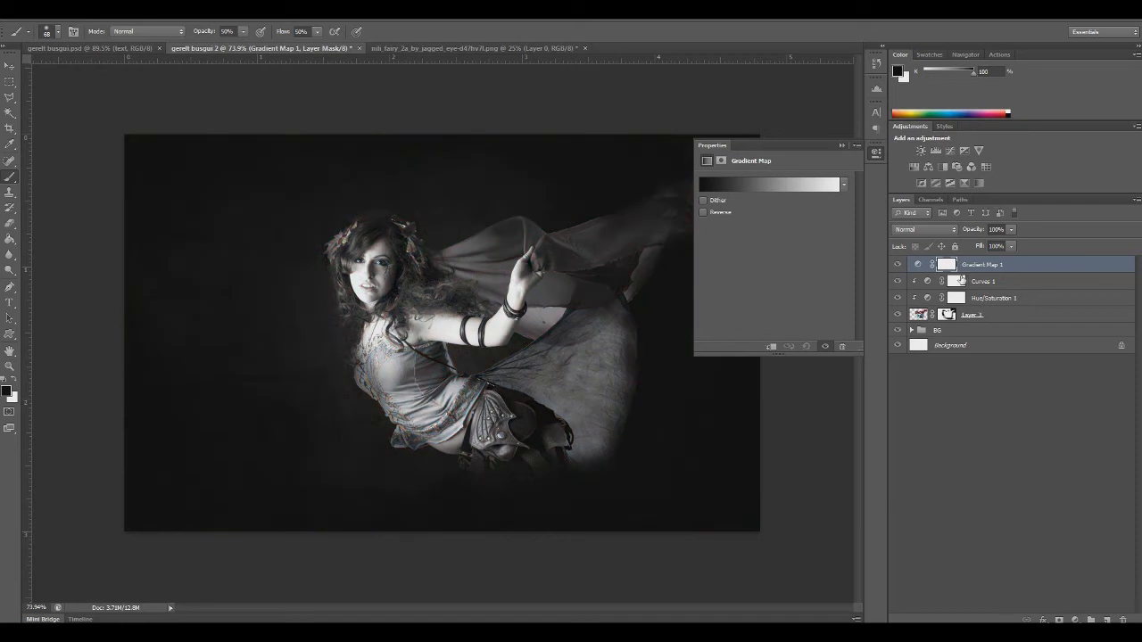
{"action": "left_click", "coordinate": [920, 266], "text": "alt"}
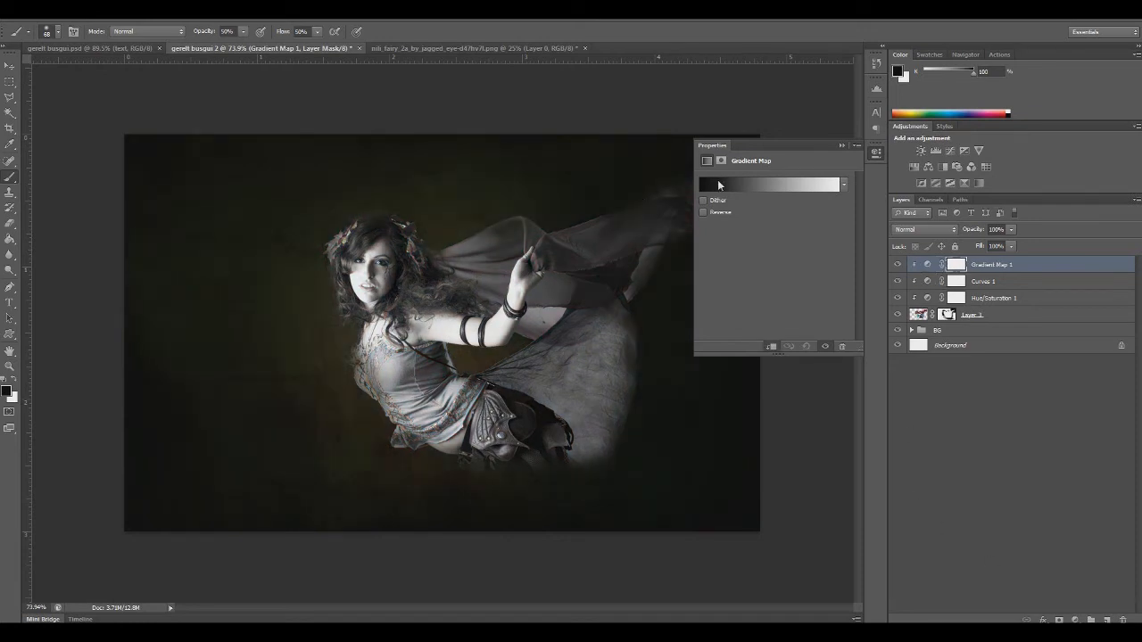
{"action": "left_click", "coordinate": [719, 185]}
{"action": "left_click", "coordinate": [659, 189]}
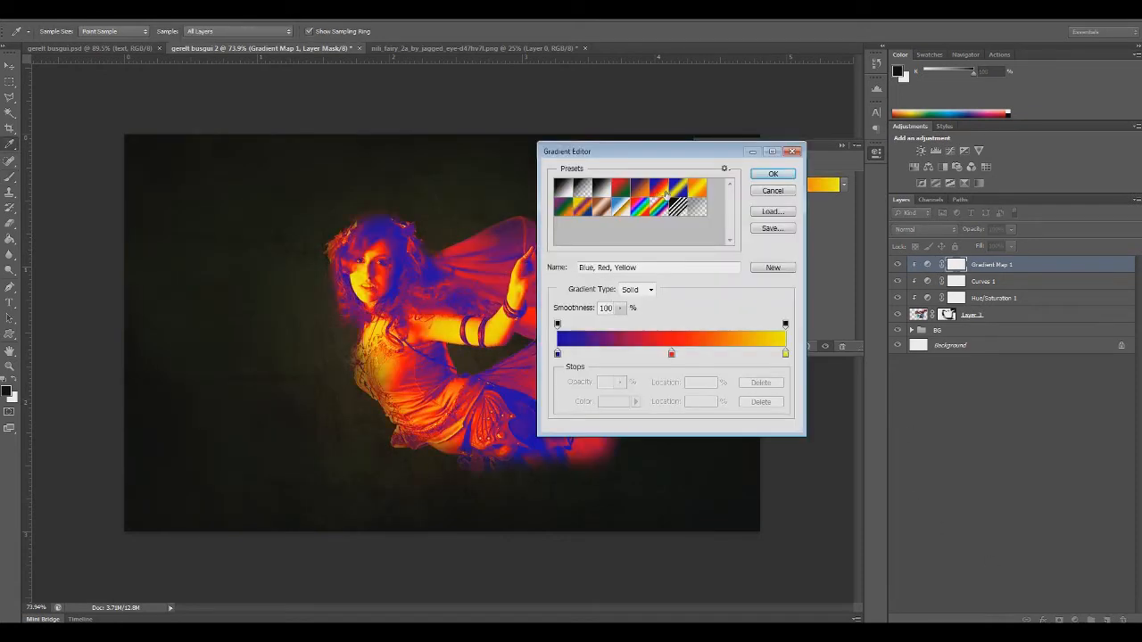
{"action": "double_click", "coordinate": [662, 195]}
{"action": "left_click", "coordinate": [701, 221]}
{"action": "left_click", "coordinate": [773, 173]}
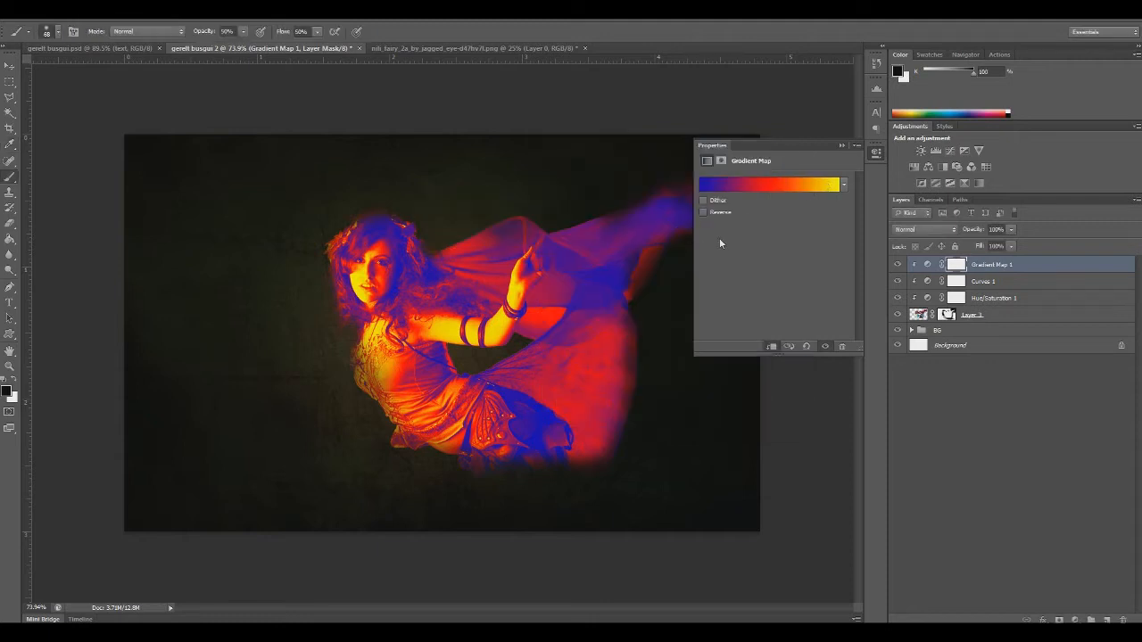
Examine the gradient map's colour stops and Reverse option, and compare the fairy with and without the adjustment
{"action": "left_click", "coordinate": [755, 189]}
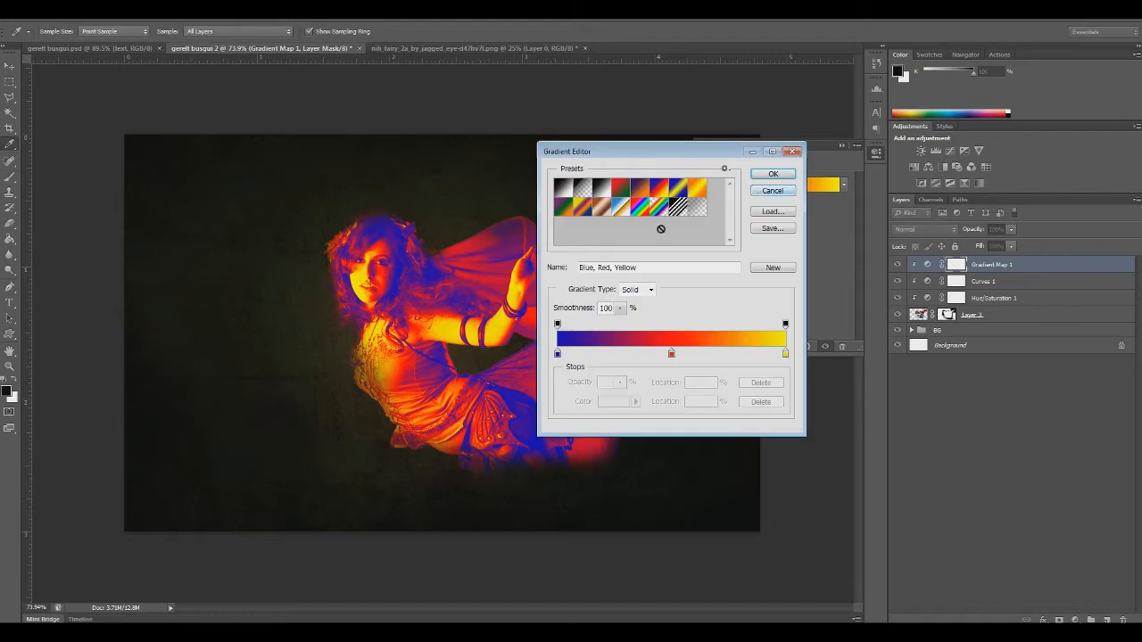
{"action": "left_click", "coordinate": [772, 174]}
{"action": "left_click", "coordinate": [705, 202]}
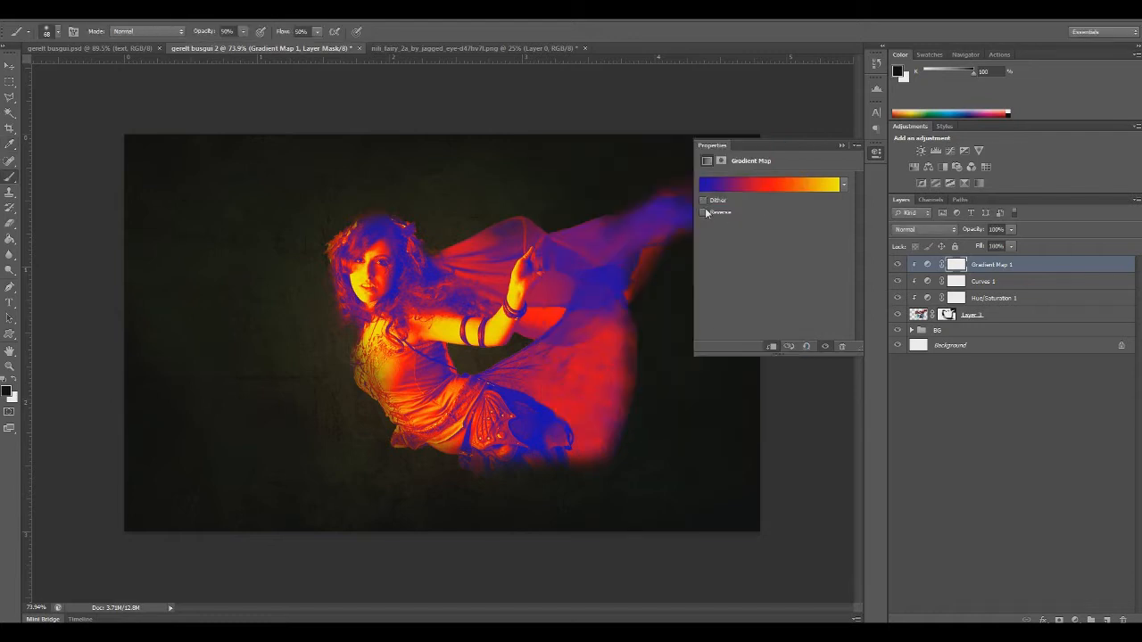
{"action": "left_click", "coordinate": [705, 212]}
{"action": "left_click", "coordinate": [705, 212]}
{"action": "left_click", "coordinate": [738, 186]}
{"action": "left_click_drag", "start_coordinate": [715, 150], "coordinate": [755, 125]}
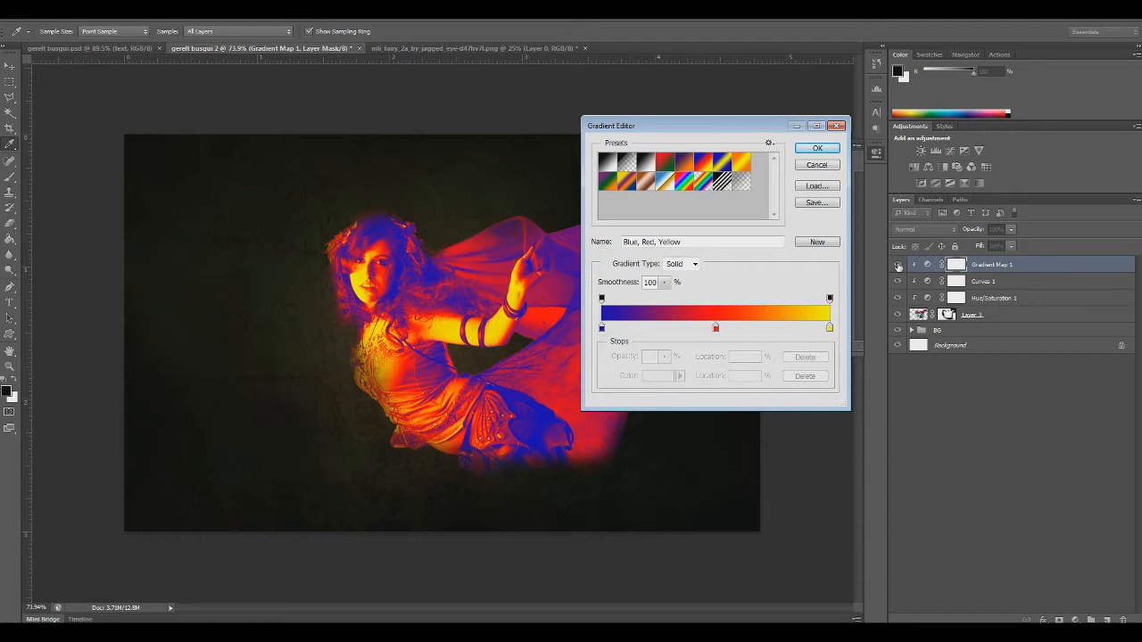
{"action": "left_click", "coordinate": [812, 166]}
{"action": "left_click", "coordinate": [898, 265]}
{"action": "left_click", "coordinate": [898, 265]}
{"action": "left_click", "coordinate": [719, 189]}
{"action": "left_click", "coordinate": [817, 149]}
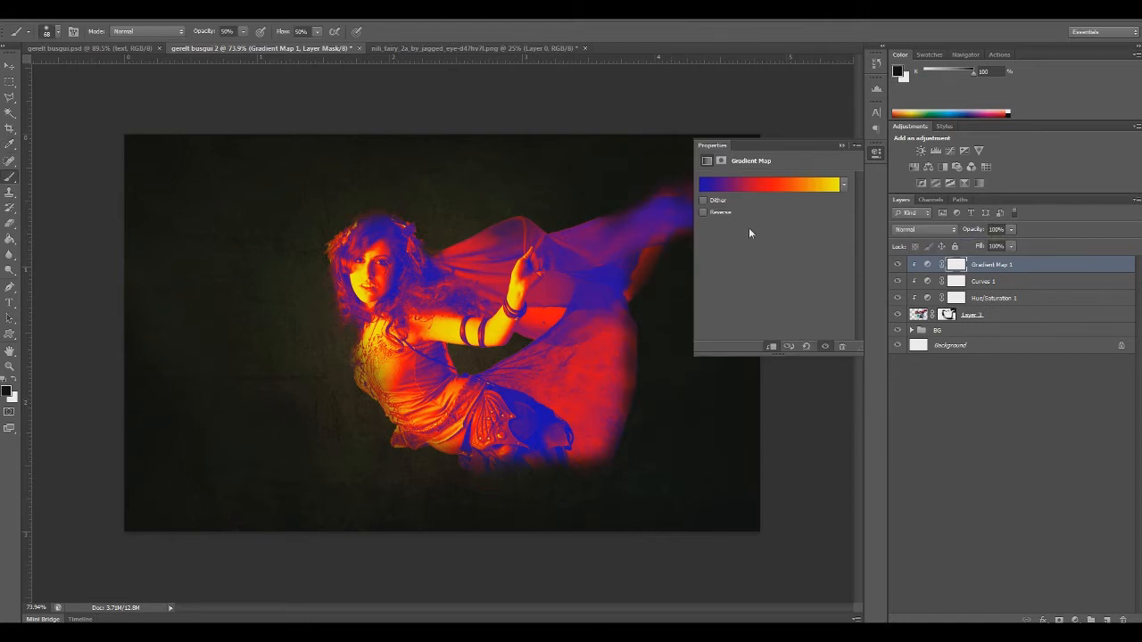
Try Overlay and Color blending on Gradient Map 1 before setting its blend mode to Multiply
{"action": "left_click", "coordinate": [935, 229]}
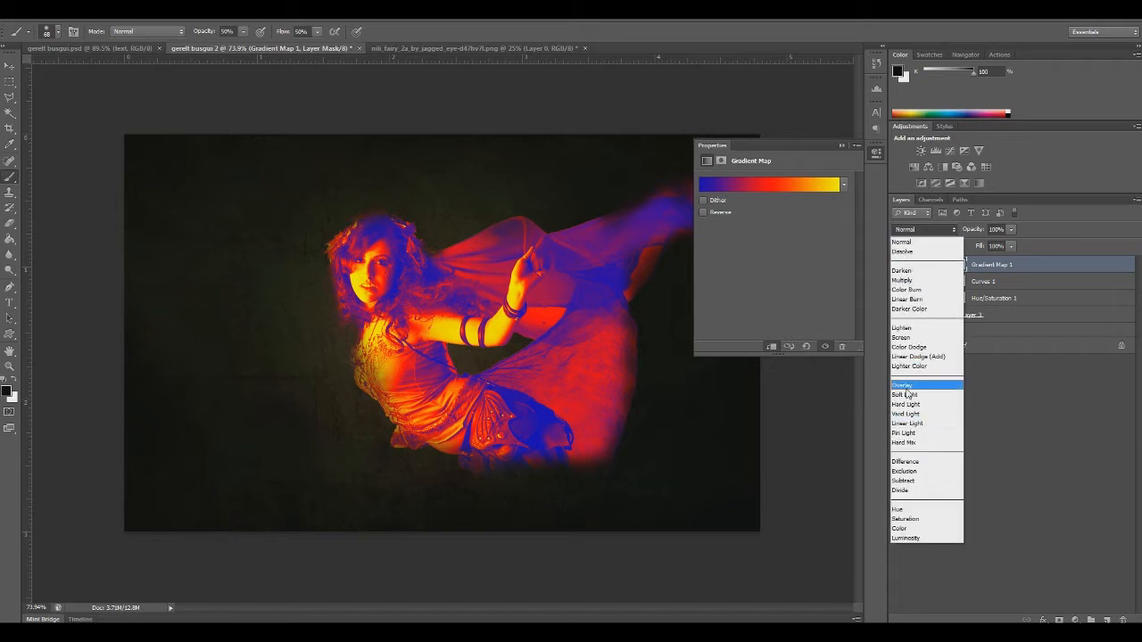
{"action": "left_click", "coordinate": [923, 387]}
{"action": "left_click", "coordinate": [924, 230]}
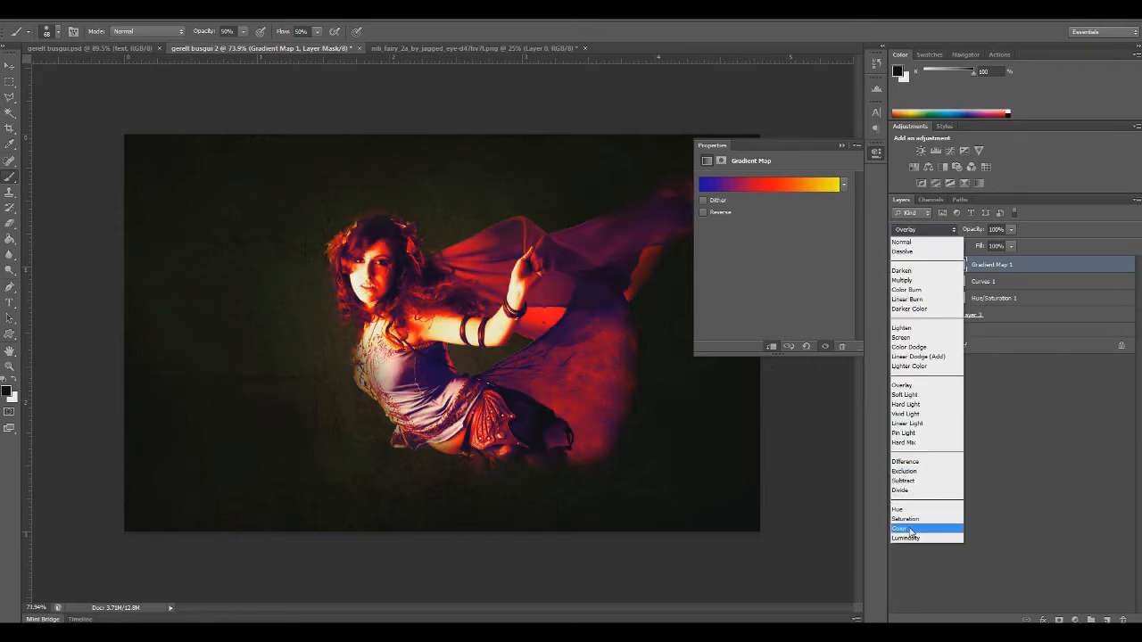
{"action": "left_click", "coordinate": [906, 532]}
{"action": "left_click", "coordinate": [923, 229]}
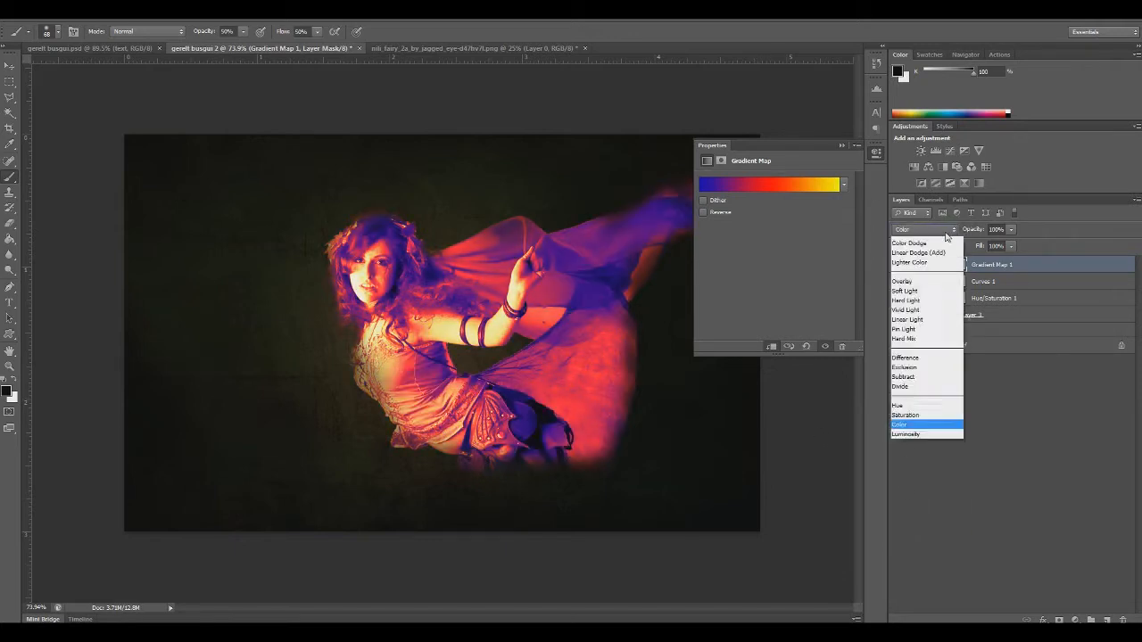
{"action": "left_click", "coordinate": [901, 295]}
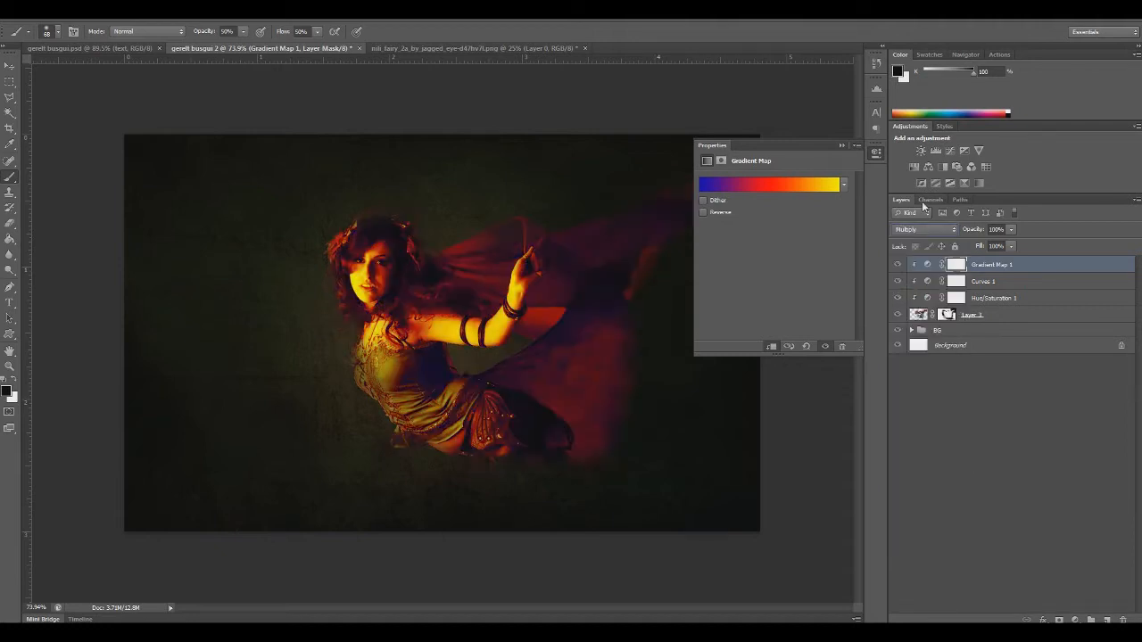
Lower the opacity of Gradient Map 1 to 10% and close its properties
{"action": "left_click", "coordinate": [1011, 229]}
{"action": "left_click_drag", "start_coordinate": [982, 242], "coordinate": [960, 240]}
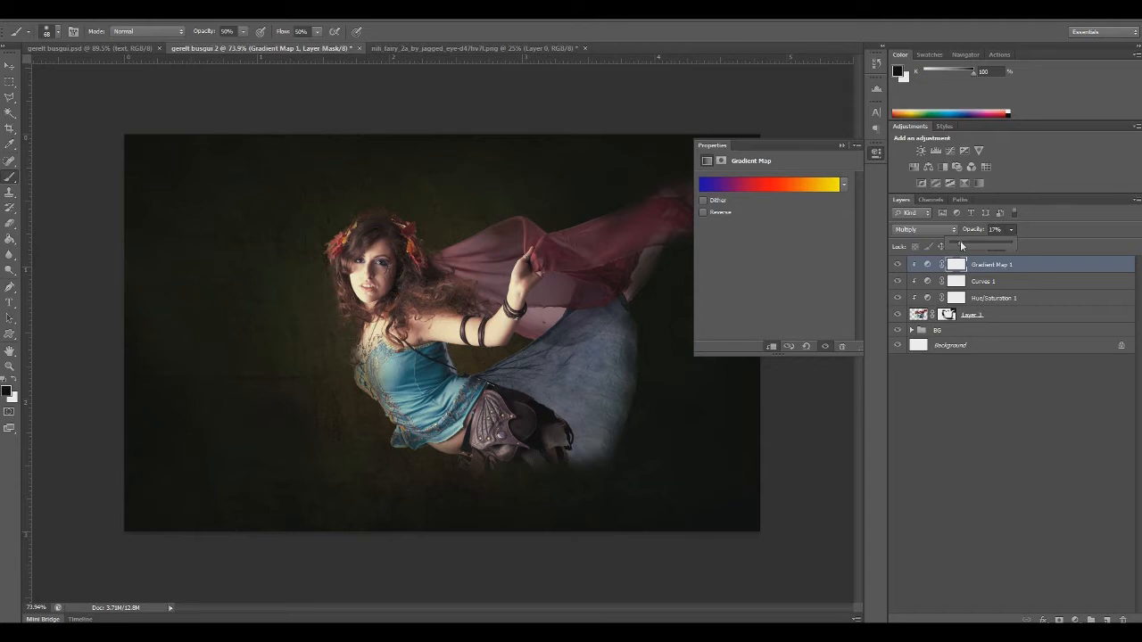
{"action": "left_click_drag", "start_coordinate": [960, 240], "coordinate": [957, 241]}
{"action": "left_click_drag", "start_coordinate": [963, 242], "coordinate": [958, 247]}
{"action": "left_click", "coordinate": [842, 145]}
{"action": "left_click", "coordinate": [996, 268]}
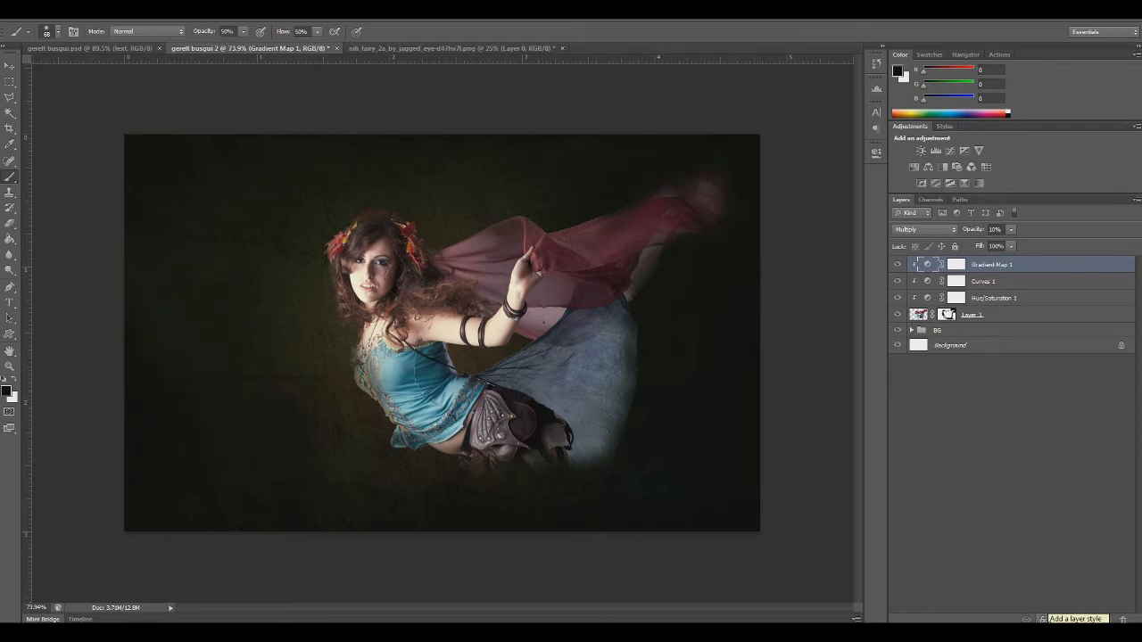
Add a second Gradient Map adjustment above Gradient Map 1 and set its gradient's starting stop to colour 20616f
{"action": "left_click", "coordinate": [1076, 619]}
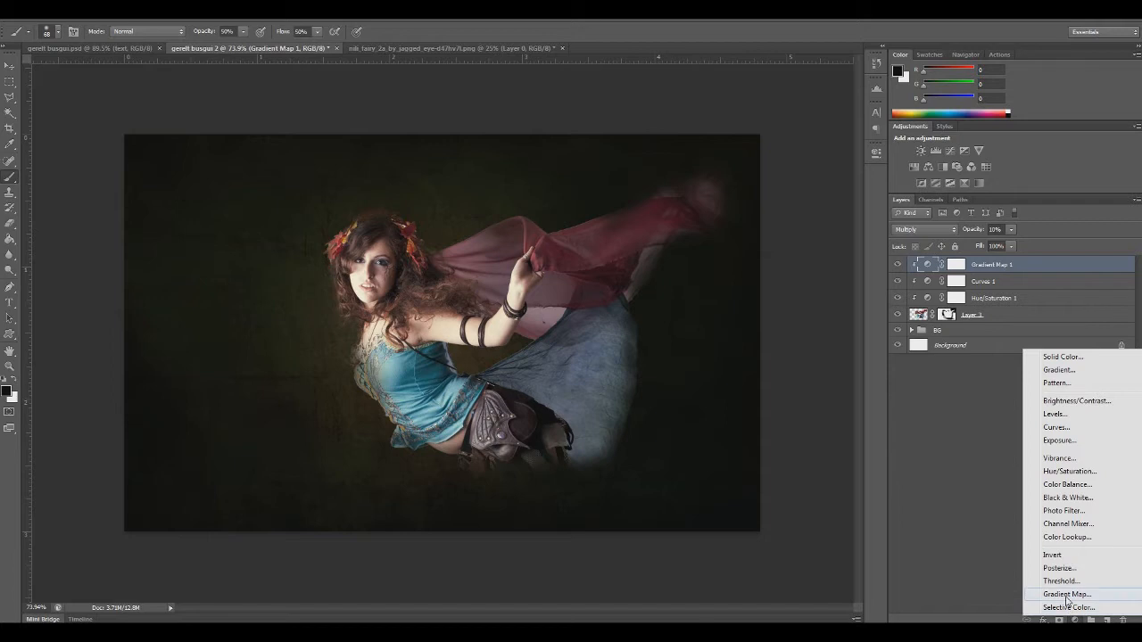
{"action": "left_click", "coordinate": [1067, 594]}
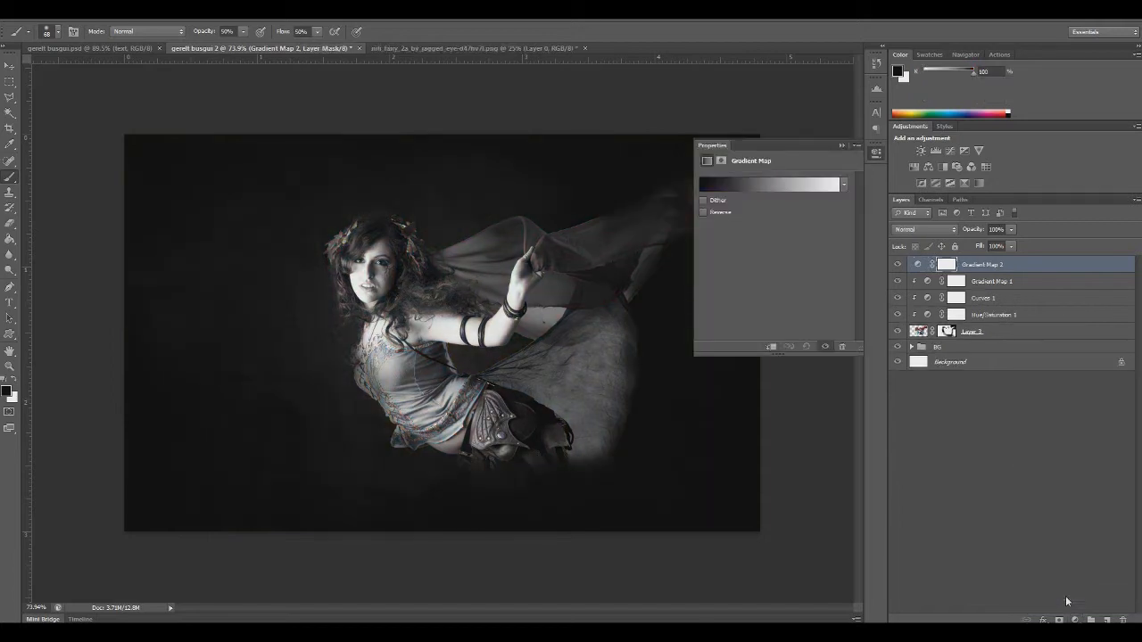
{"action": "left_click", "coordinate": [747, 190]}
{"action": "left_click", "coordinate": [602, 327]}
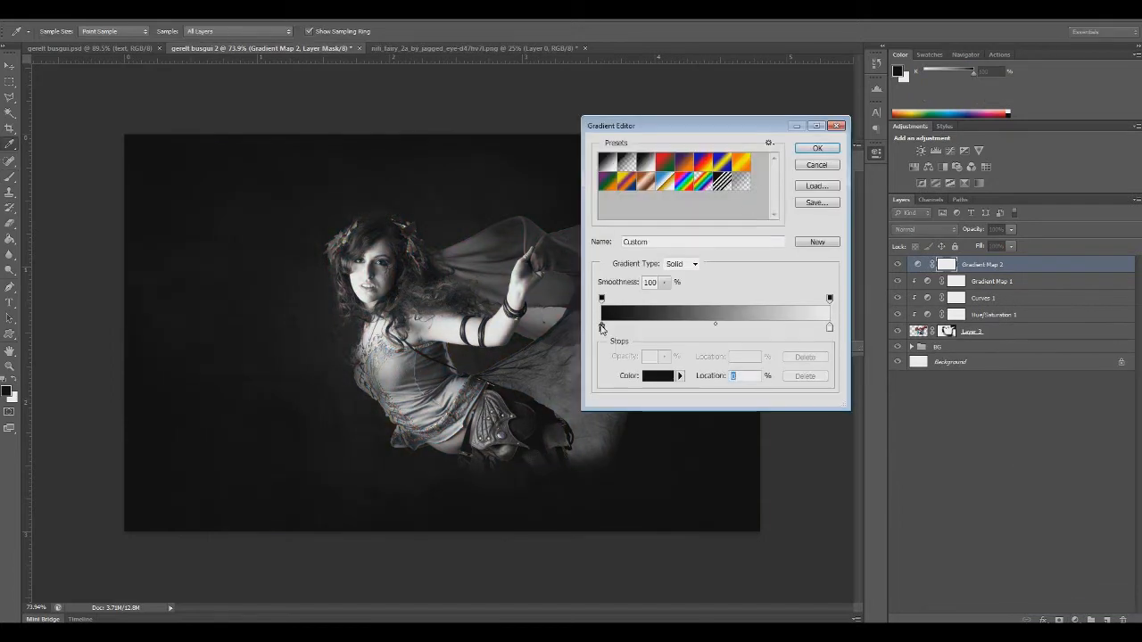
{"action": "double_click", "coordinate": [602, 327]}
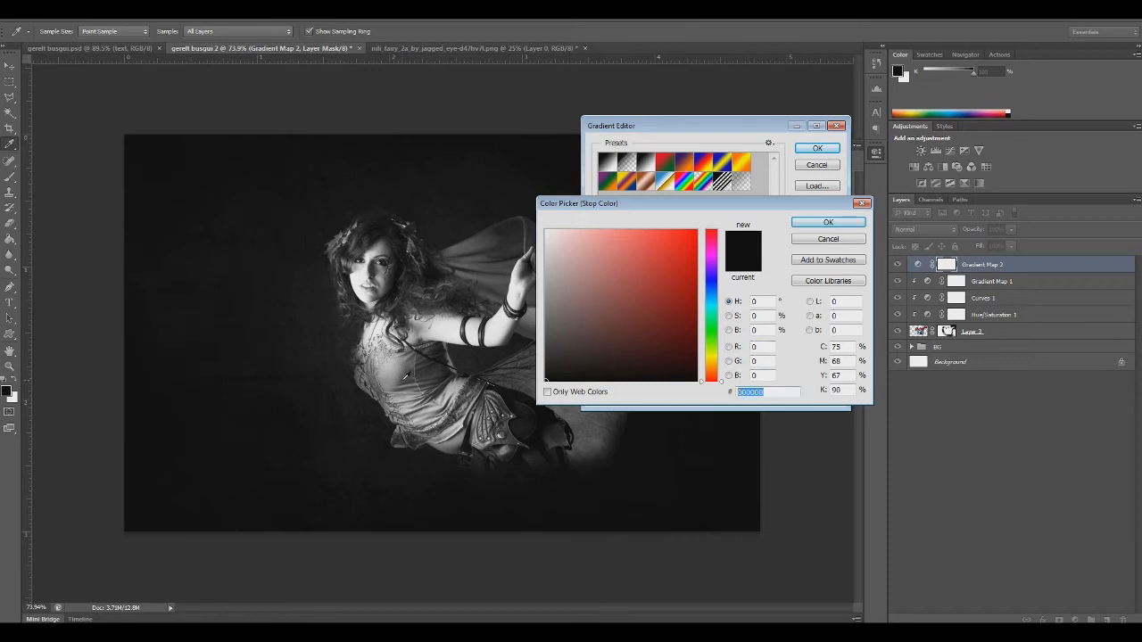
{"action": "type", "text": "20"}
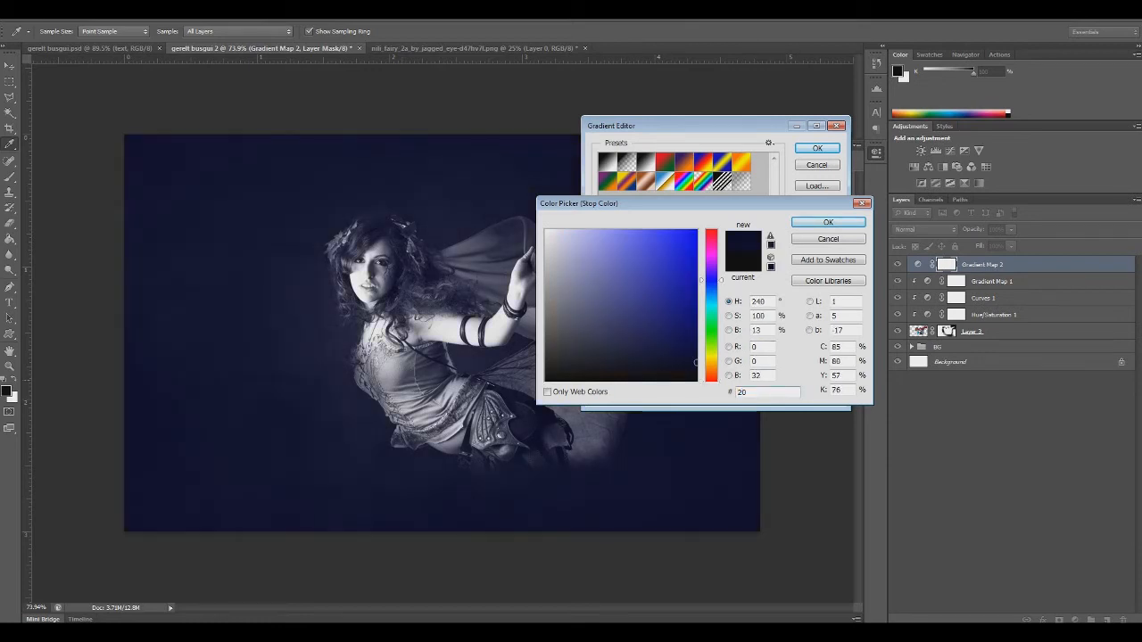
{"action": "type", "text": "616f"}
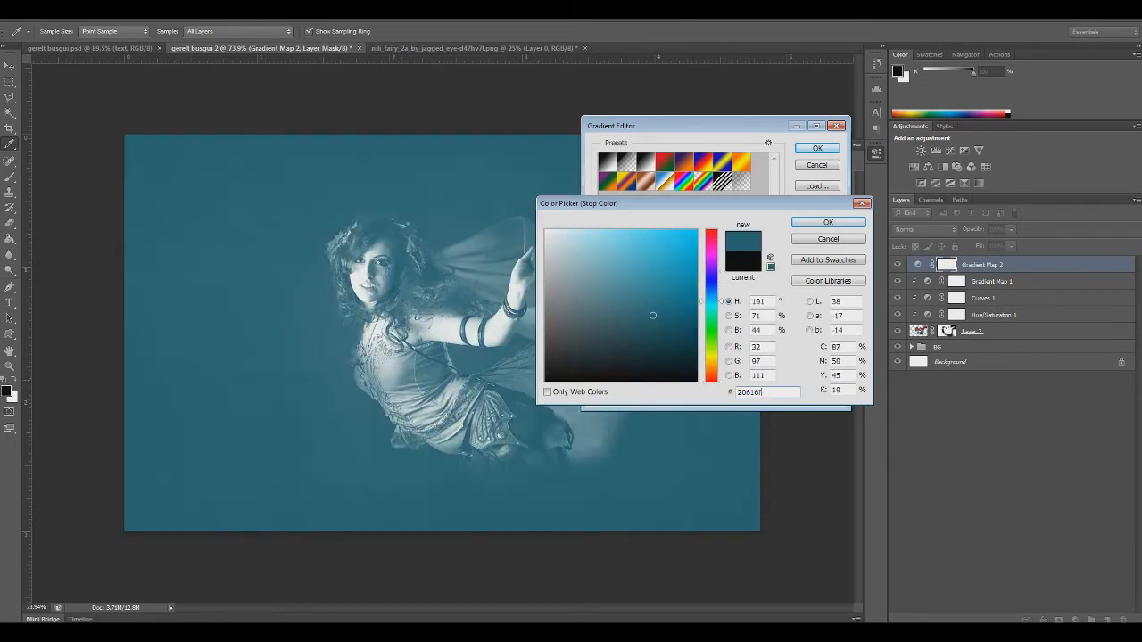
{"action": "key", "text": "Return"}
Set the ending stop of Gradient Map 2's gradient to colour c29667 and accept the gradient
{"action": "double_click", "coordinate": [829, 329]}
{"action": "left_click", "coordinate": [763, 391]}
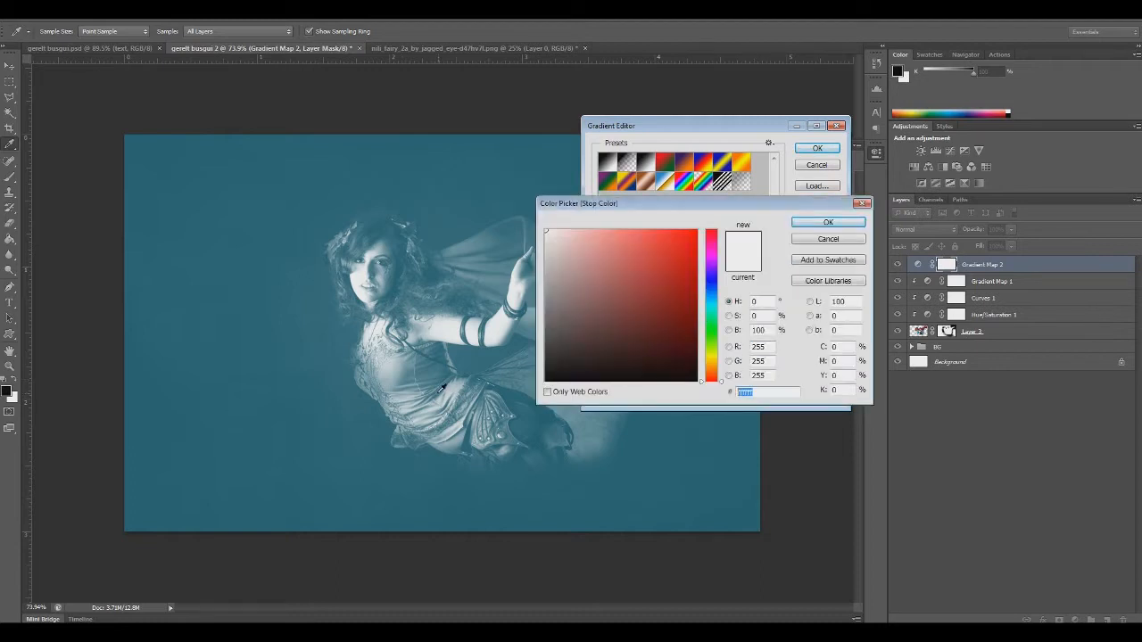
{"action": "type", "text": "c"}
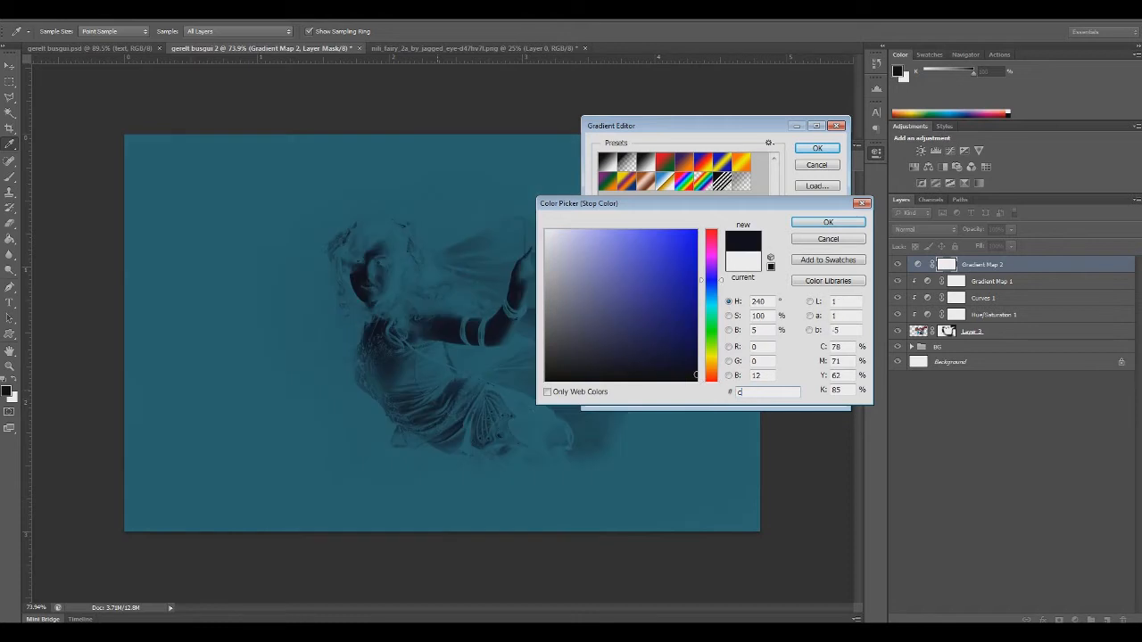
{"action": "type", "text": "29667"}
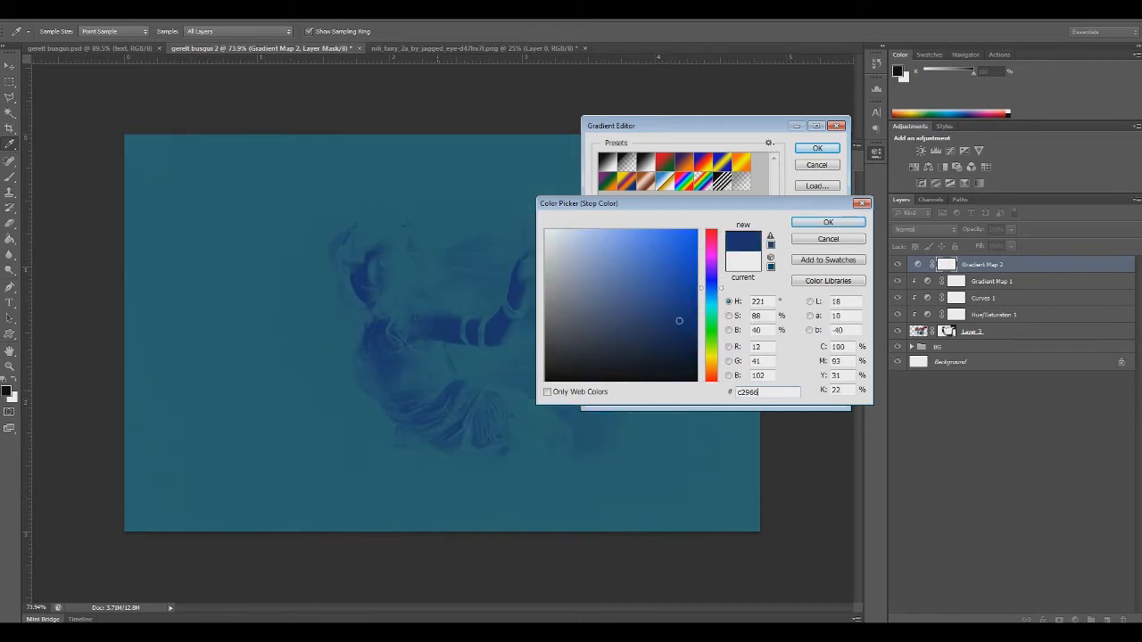
{"action": "left_click", "coordinate": [827, 223]}
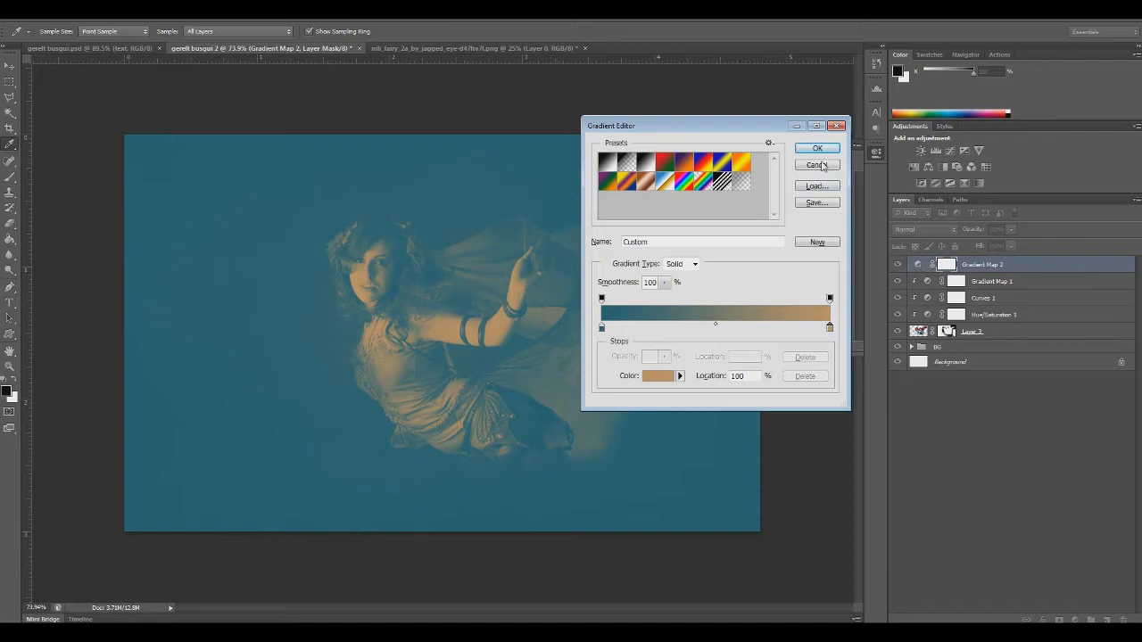
{"action": "left_click", "coordinate": [818, 148]}
Clip Gradient Map 2 to the layer below and try Color and Soft Light before setting its blend mode to Overlay
{"action": "left_click", "coordinate": [921, 272], "text": "alt"}
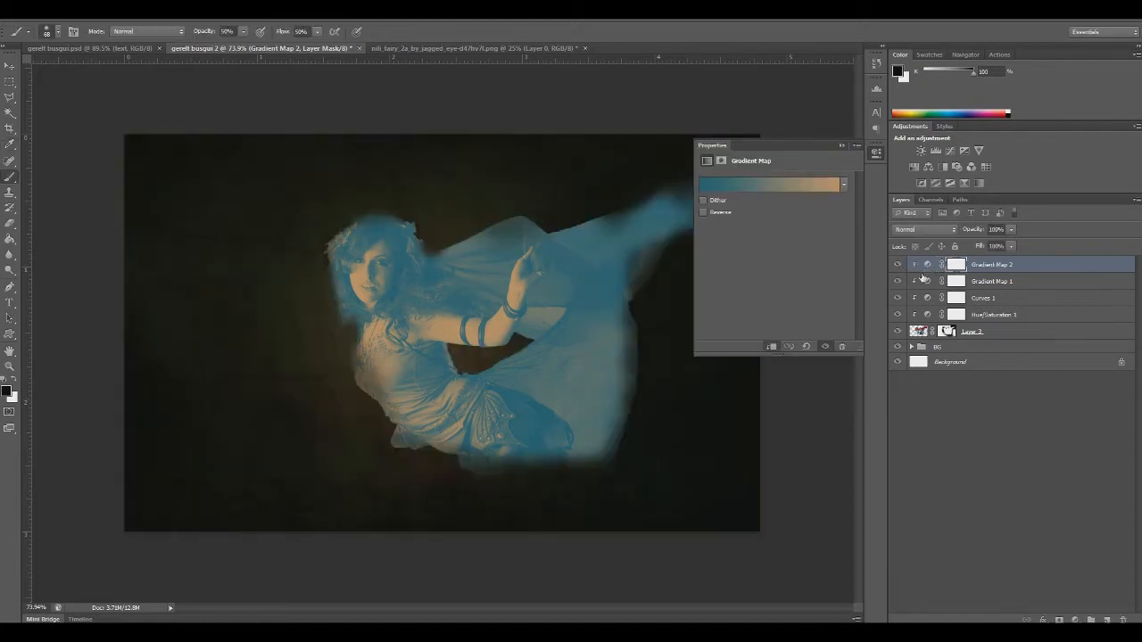
{"action": "left_click", "coordinate": [935, 232]}
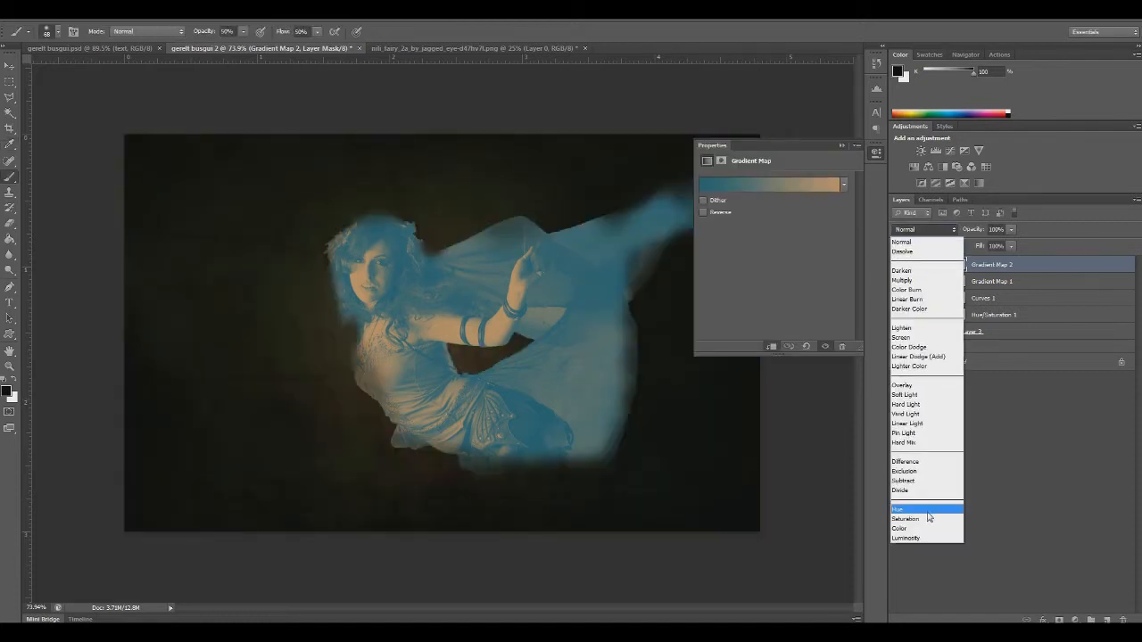
{"action": "left_click", "coordinate": [914, 528]}
{"action": "left_click", "coordinate": [932, 230]}
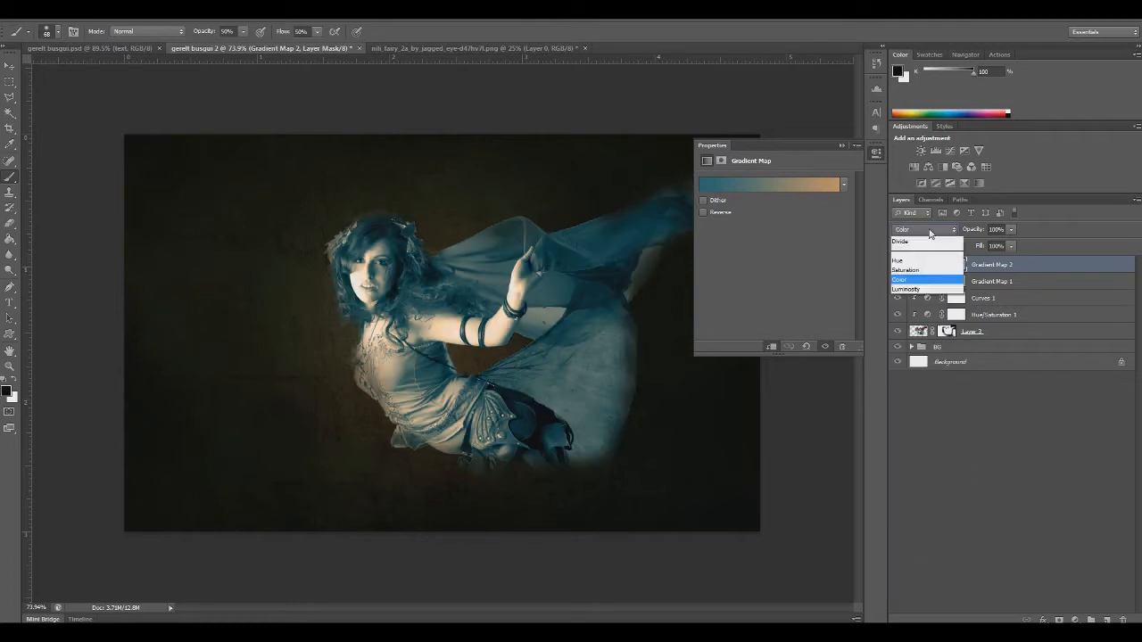
{"action": "left_click", "coordinate": [921, 386]}
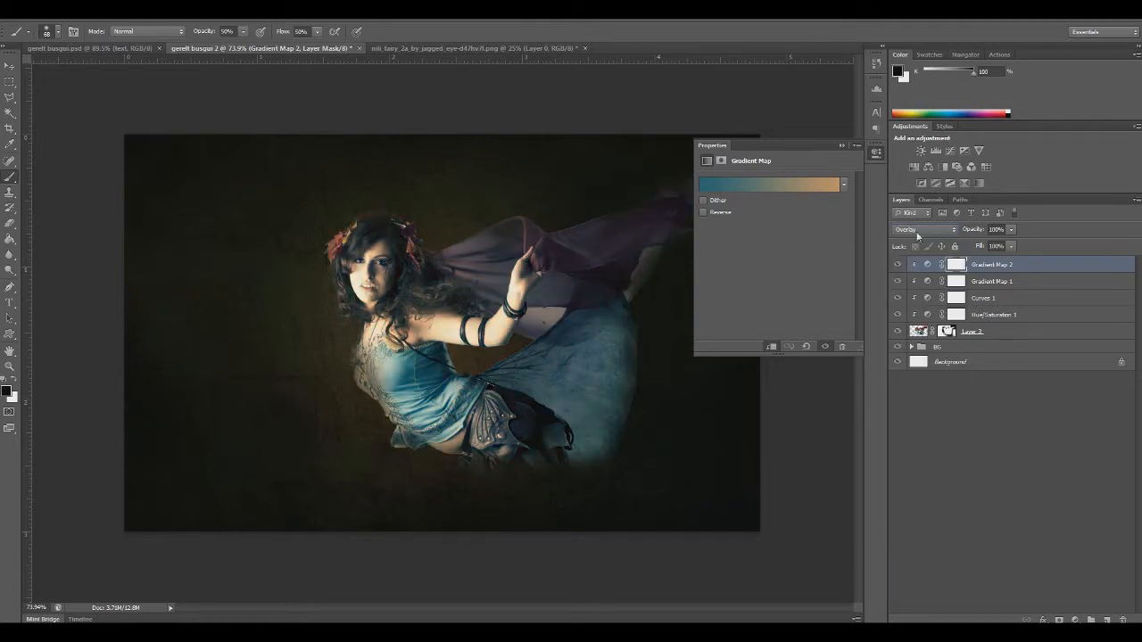
{"action": "left_click", "coordinate": [917, 235]}
{"action": "left_click", "coordinate": [903, 397]}
{"action": "left_click", "coordinate": [919, 234]}
{"action": "left_click", "coordinate": [907, 388]}
Lower the opacity of Gradient Map 2 to 32% and close its properties
{"action": "left_click", "coordinate": [1011, 229]}
{"action": "left_click_drag", "start_coordinate": [1014, 244], "coordinate": [965, 248]}
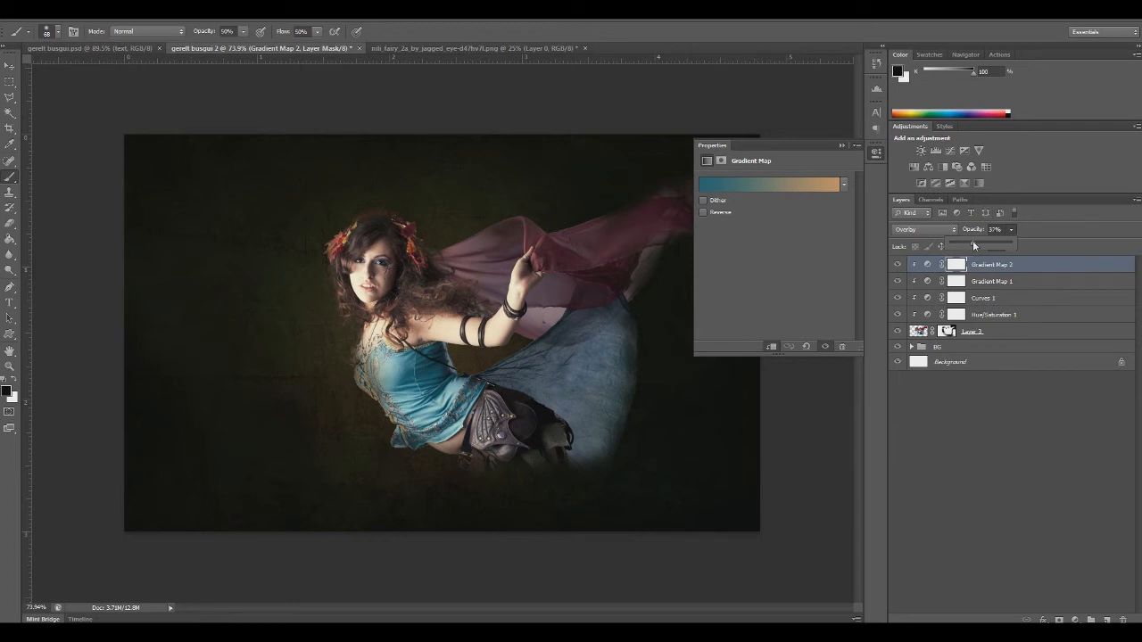
{"action": "left_click_drag", "start_coordinate": [972, 241], "coordinate": [968, 243]}
{"action": "left_click", "coordinate": [841, 146]}
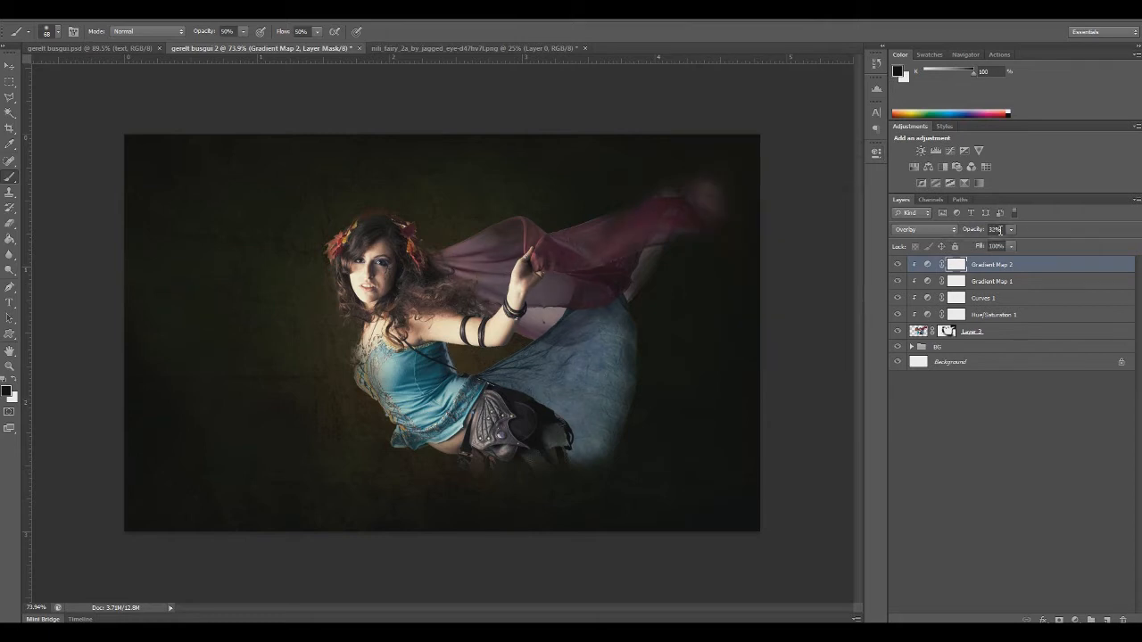
Compare the fairy with and without the clipped adjustments by hiding them and restoring them one at a time
{"action": "left_click", "coordinate": [897, 267]}
{"action": "left_click", "coordinate": [897, 266]}
{"action": "left_click_drag", "start_coordinate": [896, 265], "coordinate": [899, 321]}
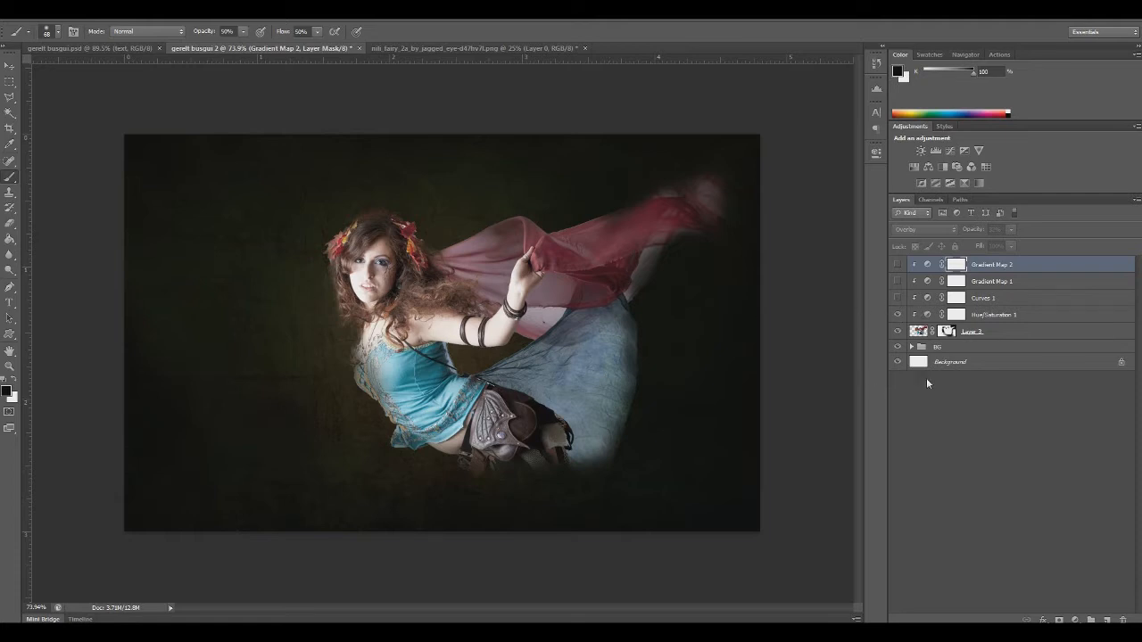
{"action": "left_click", "coordinate": [898, 298]}
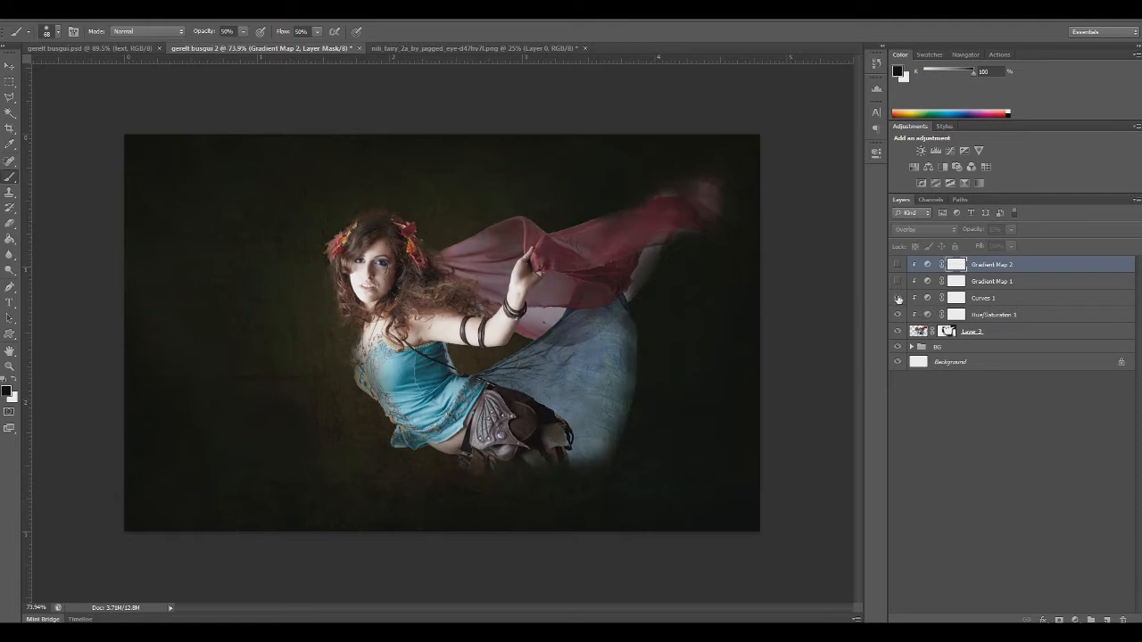
{"action": "left_click", "coordinate": [897, 281]}
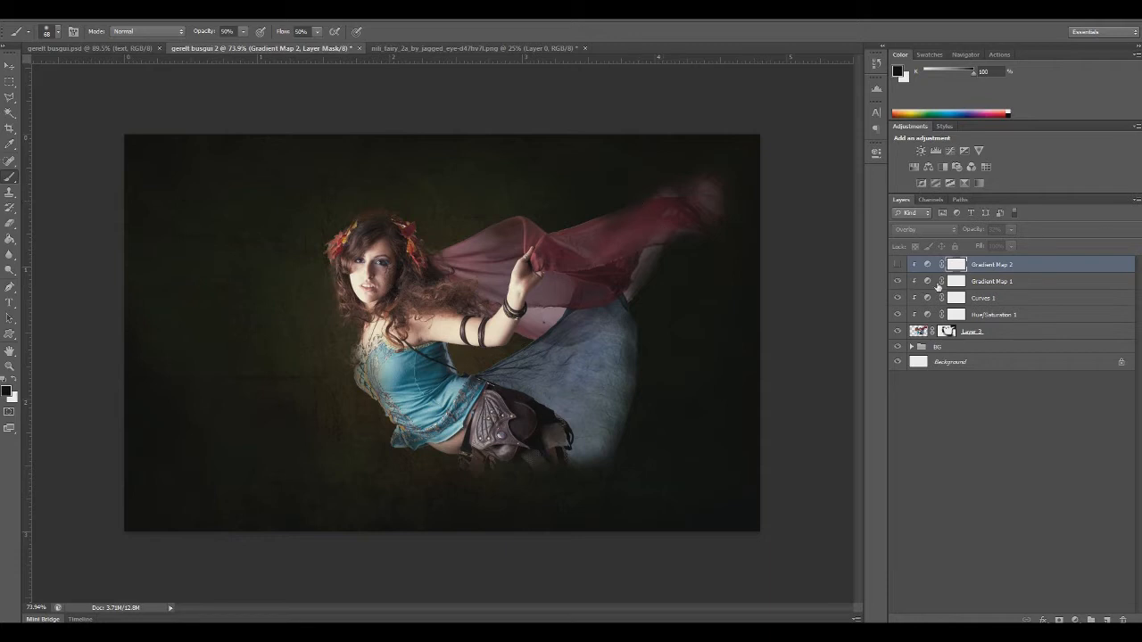
{"action": "left_click", "coordinate": [899, 265]}
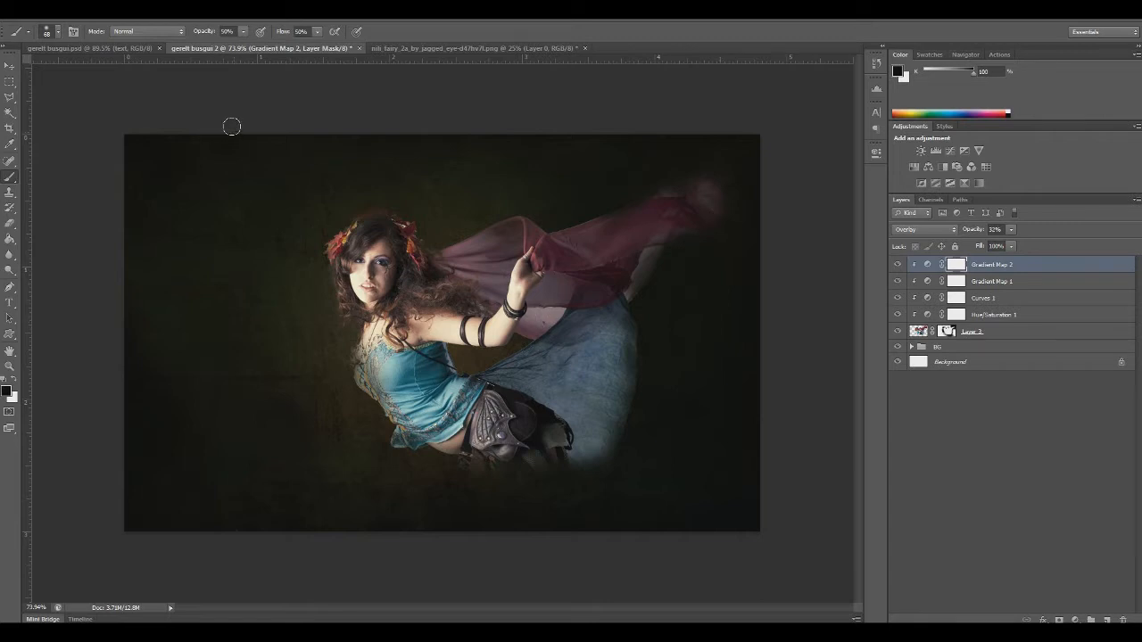
Open the Let_the_sparks_fly image and select its upper-left area containing the sparks with a rectangular marquee
{"action": "left_click", "coordinate": [29, 13]}
{"action": "left_click", "coordinate": [47, 36]}
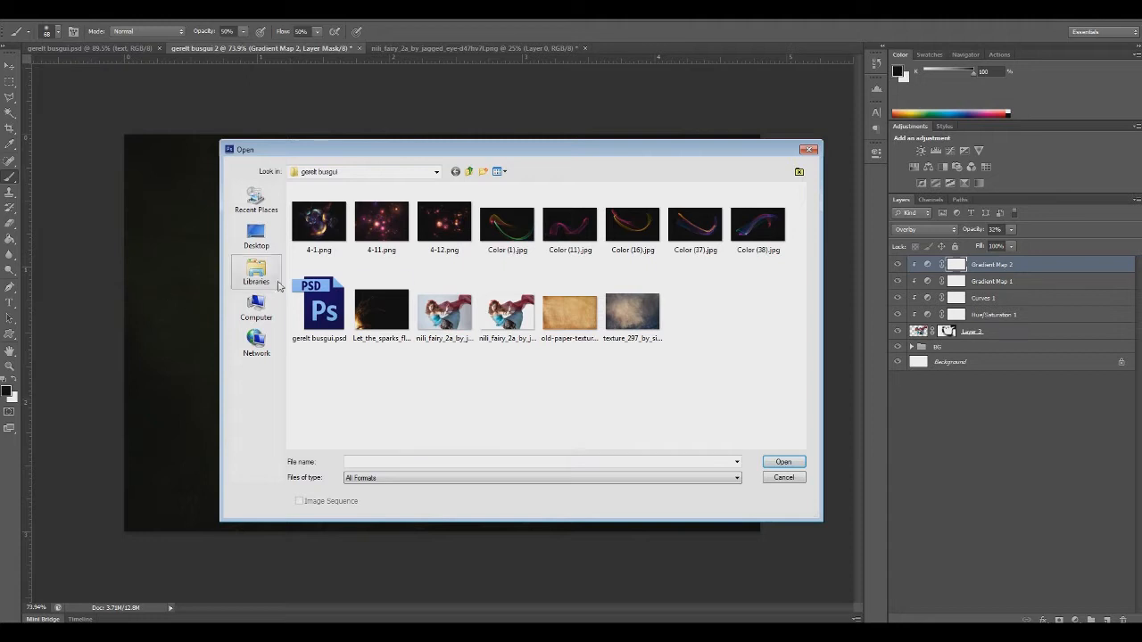
{"action": "key", "text": "Escape"}
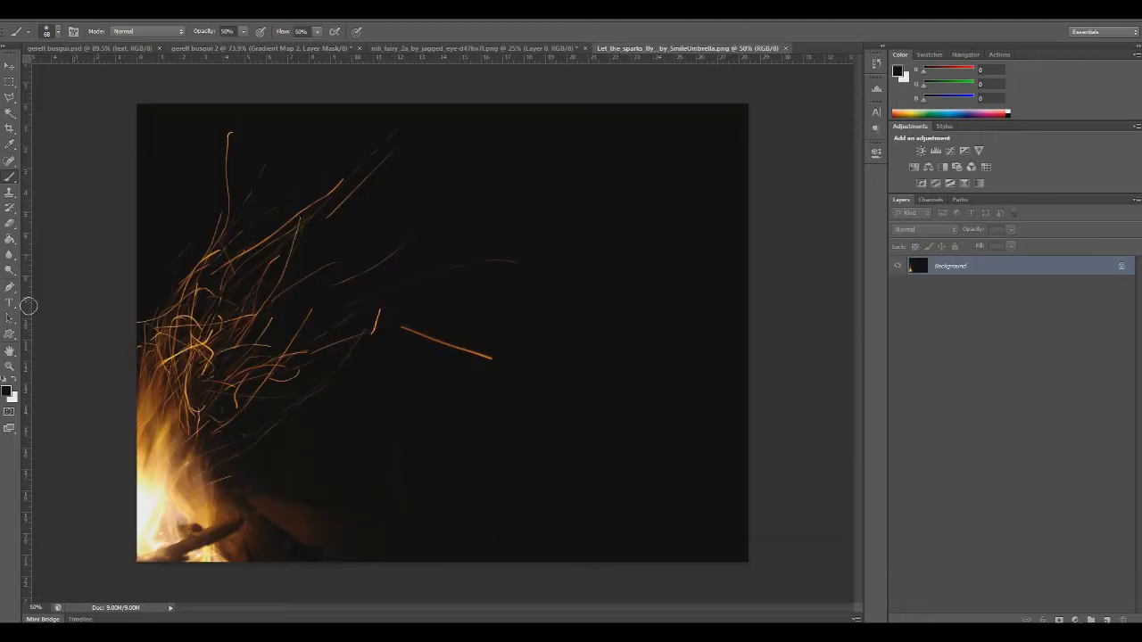
{"action": "left_click", "coordinate": [9, 82]}
{"action": "mouse_move", "coordinate": [137, 103]}
{"action": "left_mouse_down"}
{"action": "mouse_move", "coordinate": [291, 205]}
{"action": "mouse_move", "coordinate": [456, 366]}
{"action": "mouse_move", "coordinate": [541, 408]}
{"action": "mouse_move", "coordinate": [523, 429]}
{"action": "mouse_move", "coordinate": [531, 455]}
{"action": "left_mouse_up"}
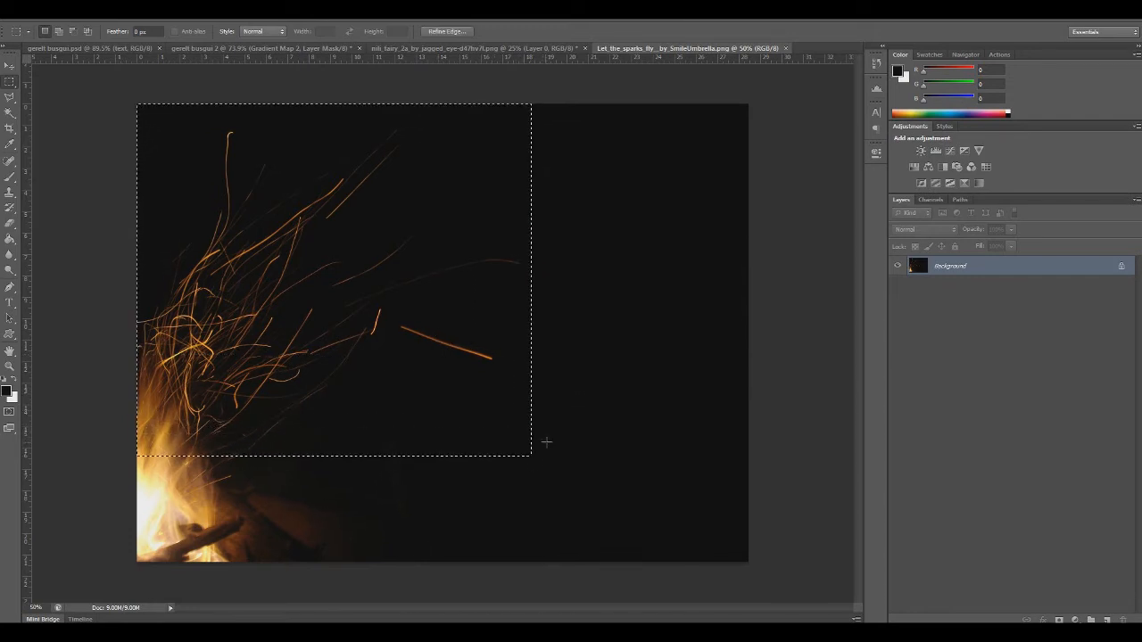
Copy the selected sparks into gerelt busgui 2 as a new top layer and scale them down over the fairy
{"action": "key", "text": "ctrl+shift+Tab"}
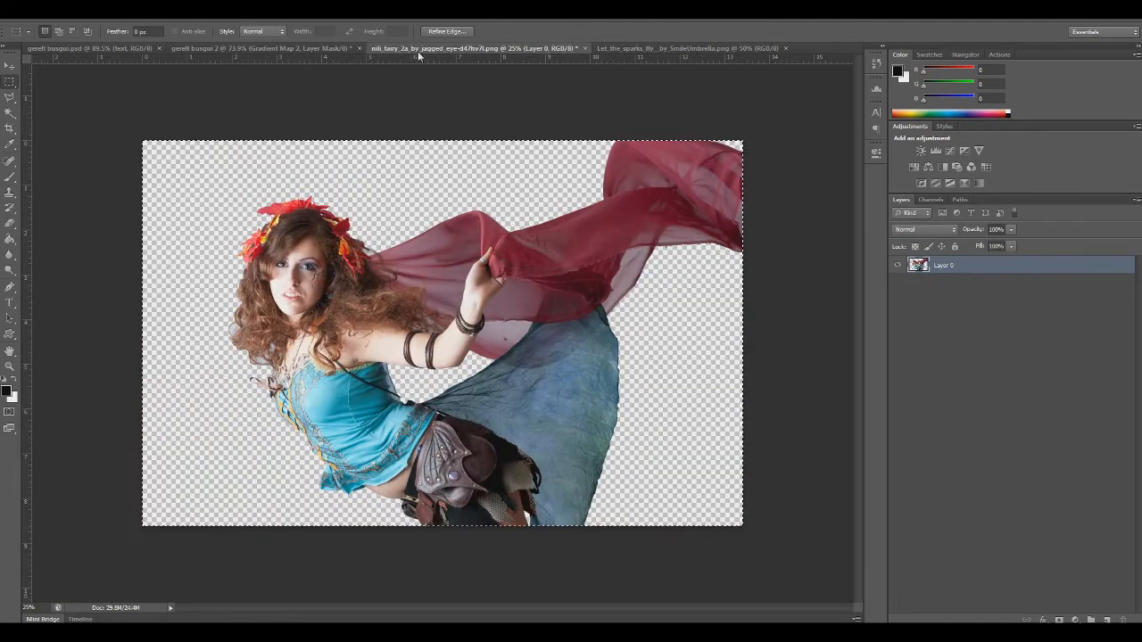
{"action": "key", "text": "ctrl+shift+Tab"}
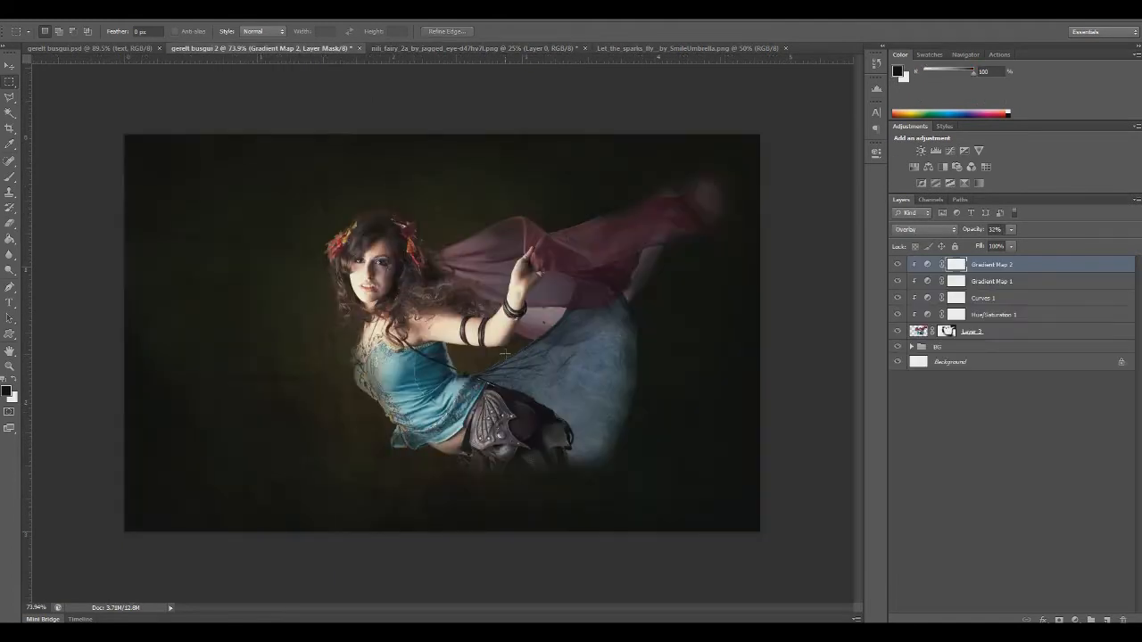
{"action": "key", "text": "ctrl+v"}
{"action": "key", "text": "ctrl+t"}
{"action": "left_click_drag", "start_coordinate": [283, 296], "coordinate": [415, 447]}
{"action": "left_click_drag", "start_coordinate": [504, 486], "coordinate": [408, 237]}
{"action": "key", "text": "Return"}
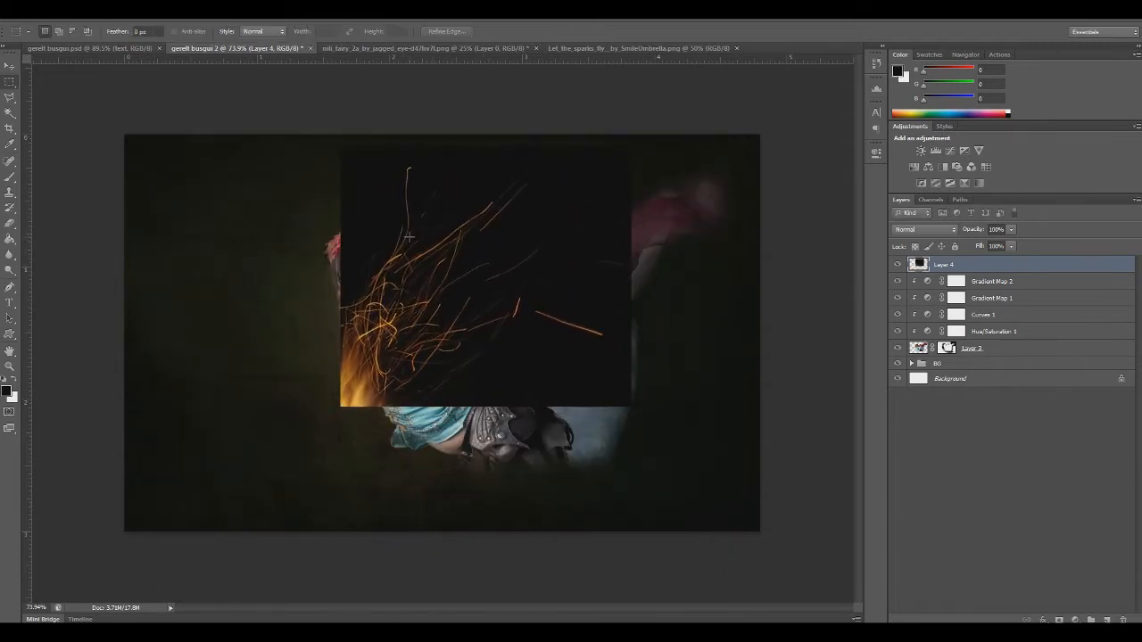
Set the sparks layer's blend mode to Screen and shrink it further, placing it above the fairy's head
{"action": "left_click", "coordinate": [905, 231]}
{"action": "left_click", "coordinate": [903, 339]}
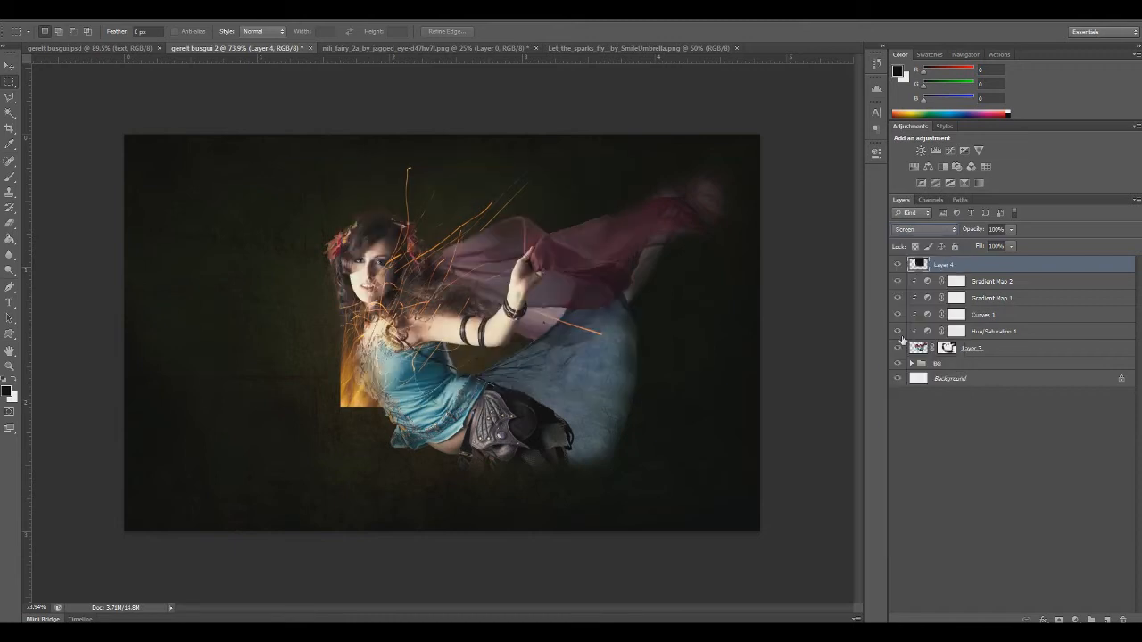
{"action": "key", "text": "ctrl+t"}
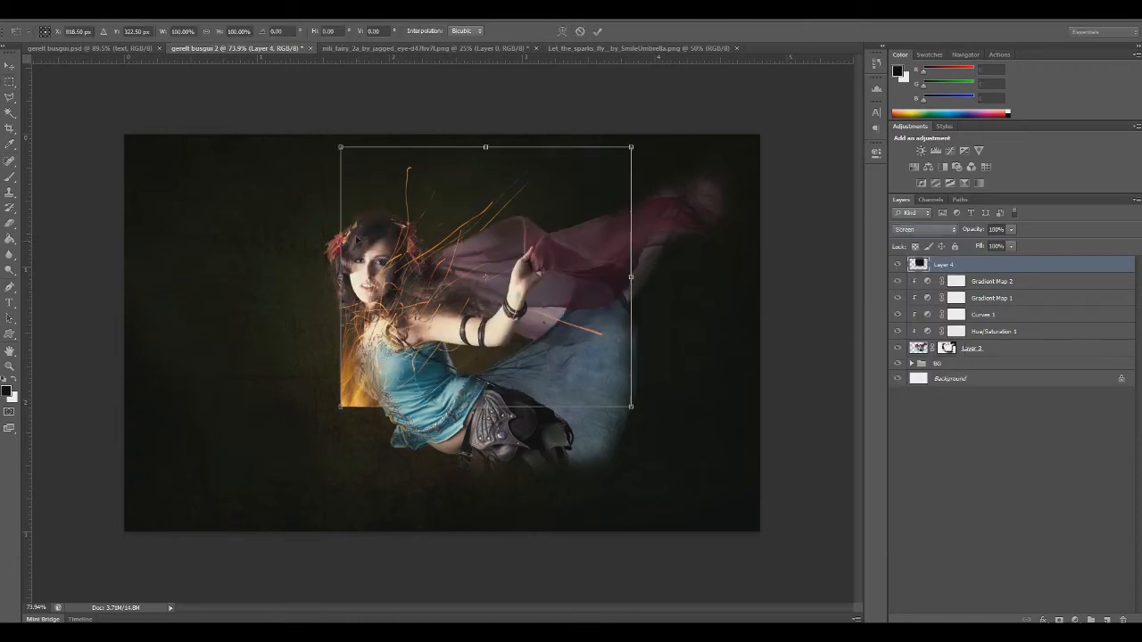
{"action": "left_click_drag", "start_coordinate": [342, 149], "coordinate": [393, 206]}
{"action": "left_click_drag", "start_coordinate": [439, 258], "coordinate": [403, 154]}
{"action": "left_click_drag", "start_coordinate": [596, 302], "coordinate": [513, 263]}
{"action": "key", "text": "Return"}
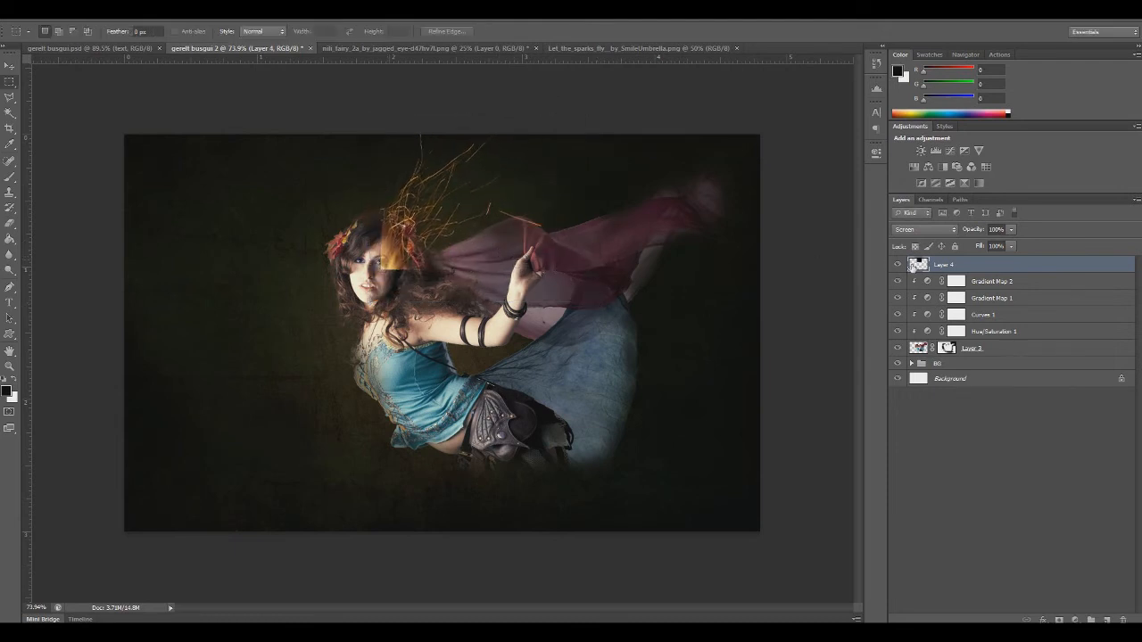
Move the sparks layer beneath the fairy's Layer 3 and shift the sparks slightly up and right
{"action": "left_click", "coordinate": [975, 283]}
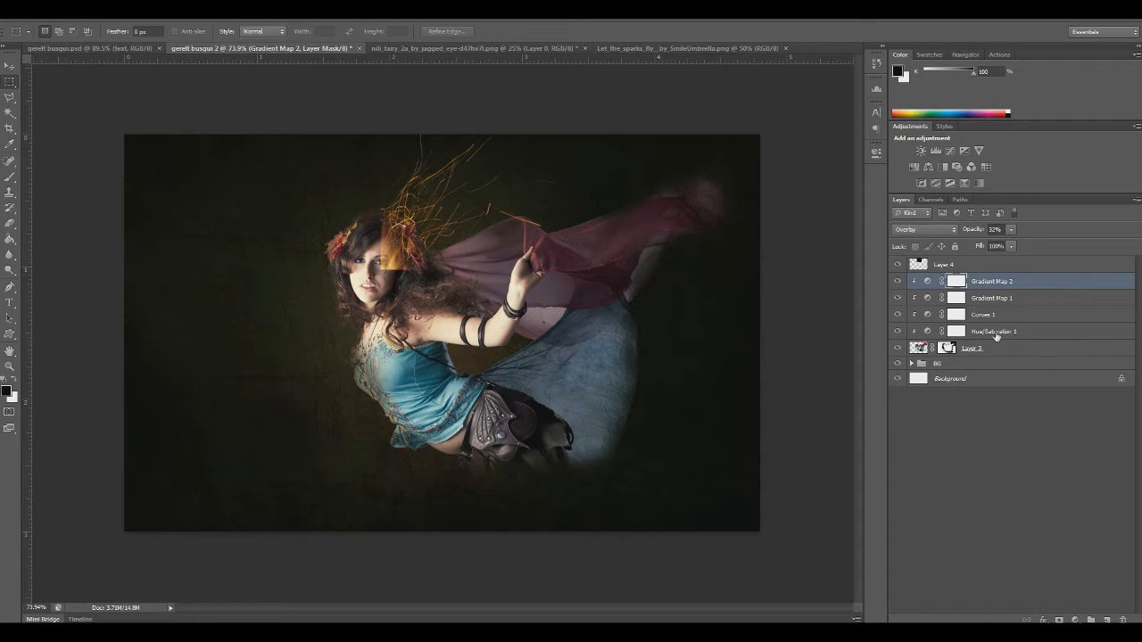
{"action": "left_click_drag", "start_coordinate": [953, 268], "coordinate": [954, 355]}
{"action": "key", "text": "ctrl+t"}
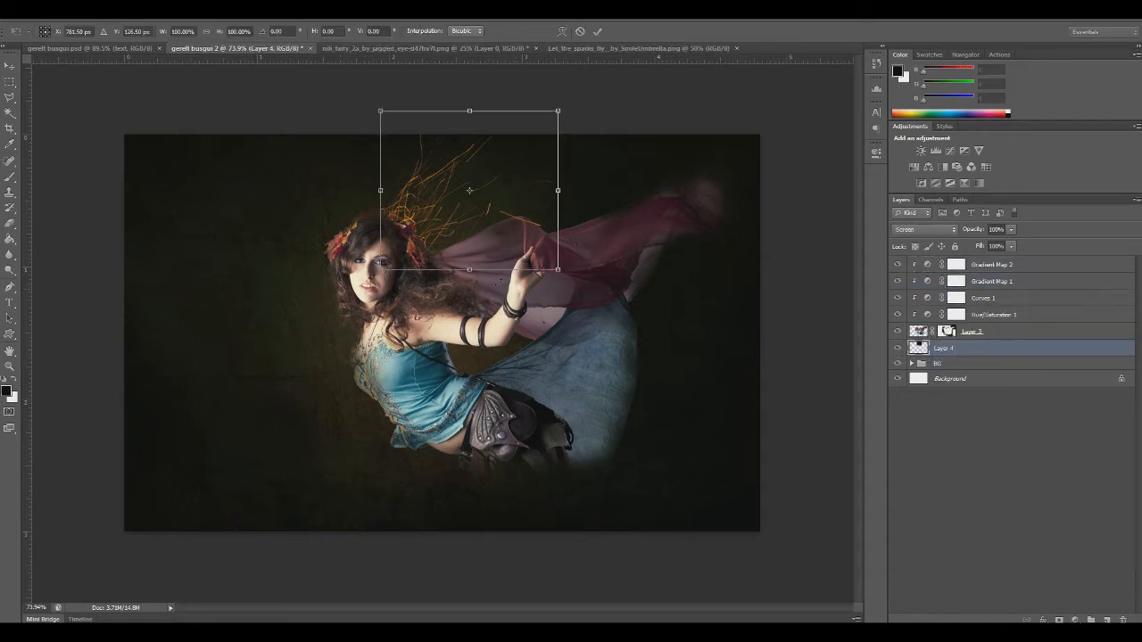
{"action": "left_click_drag", "start_coordinate": [452, 233], "coordinate": [456, 227]}
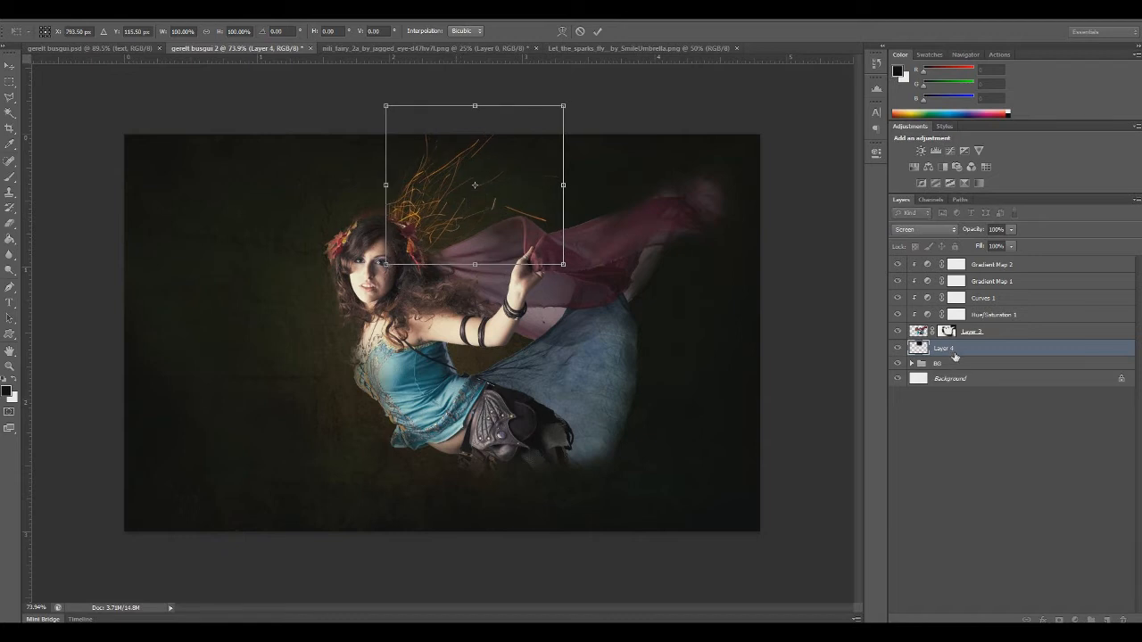
{"action": "key", "text": "Return"}
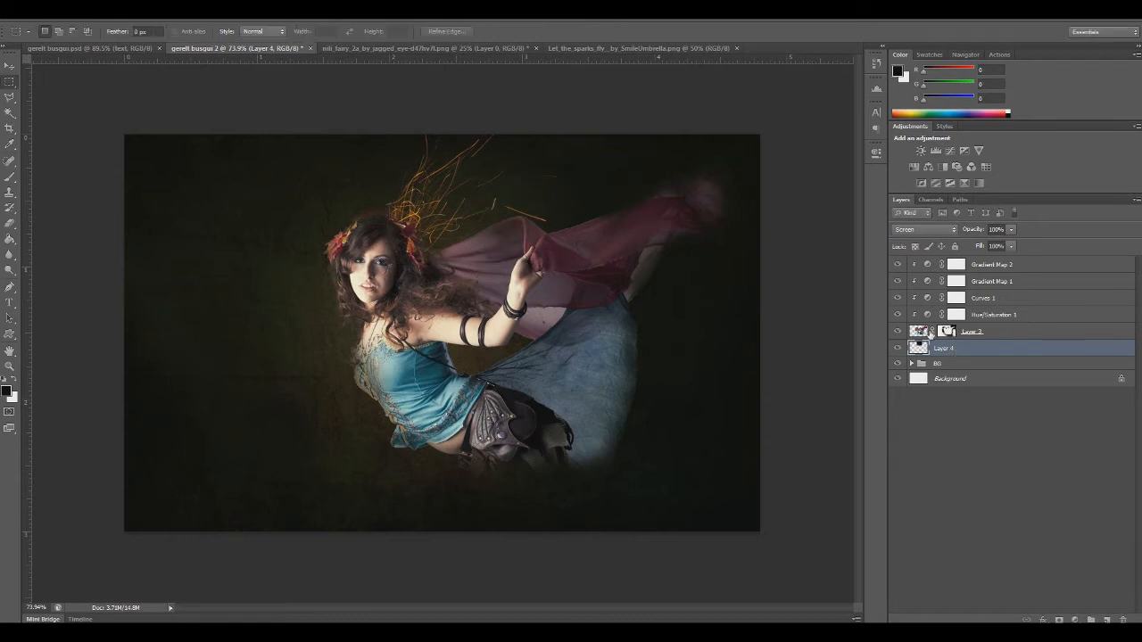
Rotate the sparks layer about 41 degrees clockwise and shrink it so the sparks stream out from behind the fairy's hair
{"action": "key", "text": "ctrl+t"}
{"action": "left_click_drag", "start_coordinate": [387, 105], "coordinate": [412, 154]}
{"action": "left_click_drag", "start_coordinate": [497, 191], "coordinate": [463, 187]}
{"action": "left_click_drag", "start_coordinate": [679, 340], "coordinate": [562, 378]}
{"action": "left_click_drag", "start_coordinate": [471, 245], "coordinate": [506, 243]}
{"action": "left_click_drag", "start_coordinate": [526, 318], "coordinate": [505, 330]}
{"action": "left_click_drag", "start_coordinate": [453, 260], "coordinate": [459, 270]}
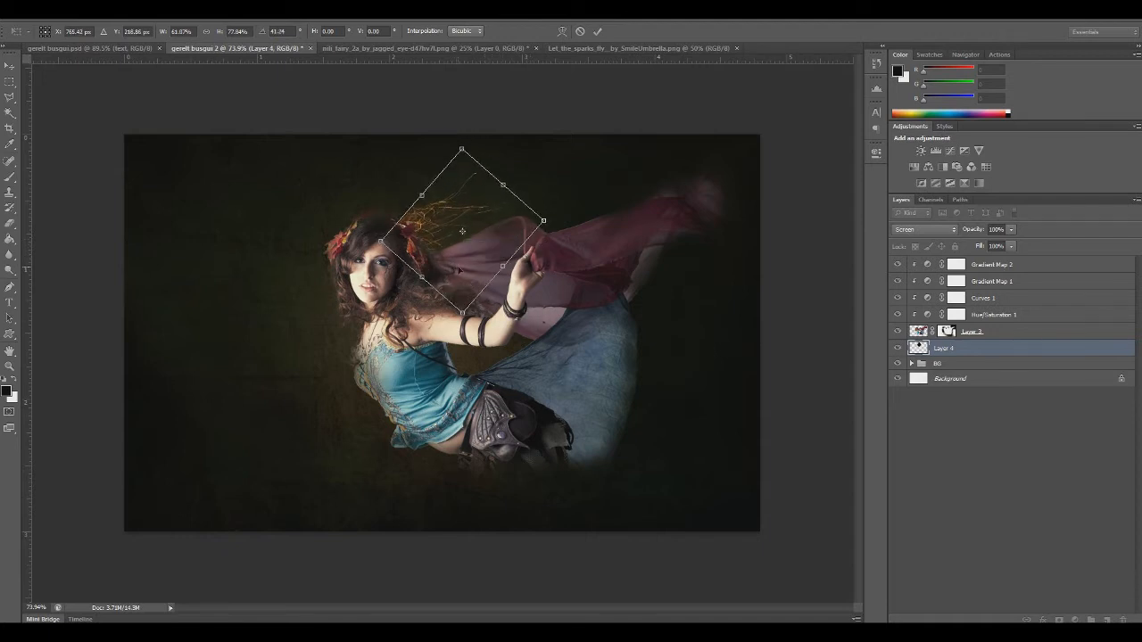
{"action": "key", "text": "m"}
Check the finished gerelt busgui.psd for reference and nudge the sparks layer slightly upward in gerelt busgui 2
{"action": "left_click", "coordinate": [129, 49]}
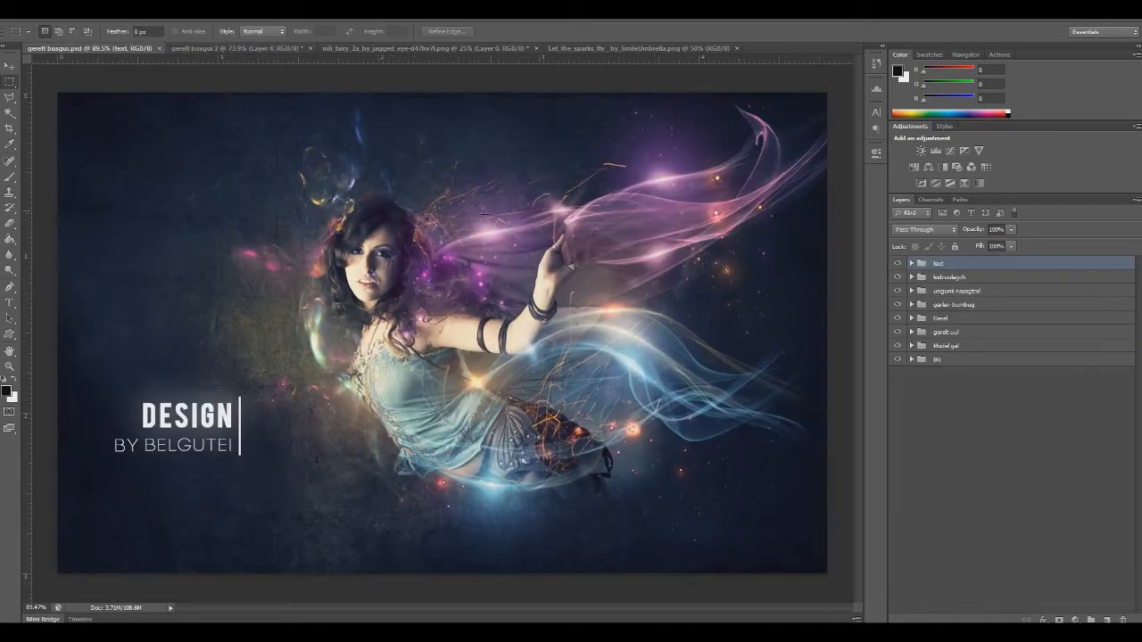
{"action": "left_click", "coordinate": [206, 48]}
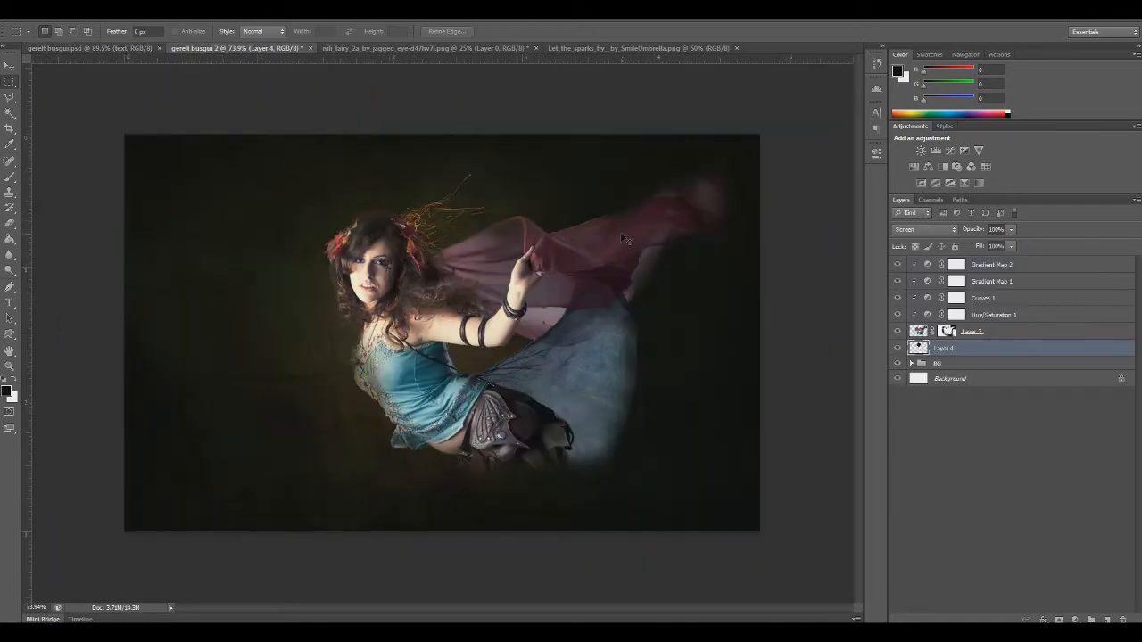
{"action": "key", "text": "ctrl+t"}
{"action": "left_click_drag", "start_coordinate": [363, 149], "coordinate": [365, 139]}
{"action": "left_click_drag", "start_coordinate": [406, 195], "coordinate": [402, 198]}
{"action": "key", "text": "Return"}
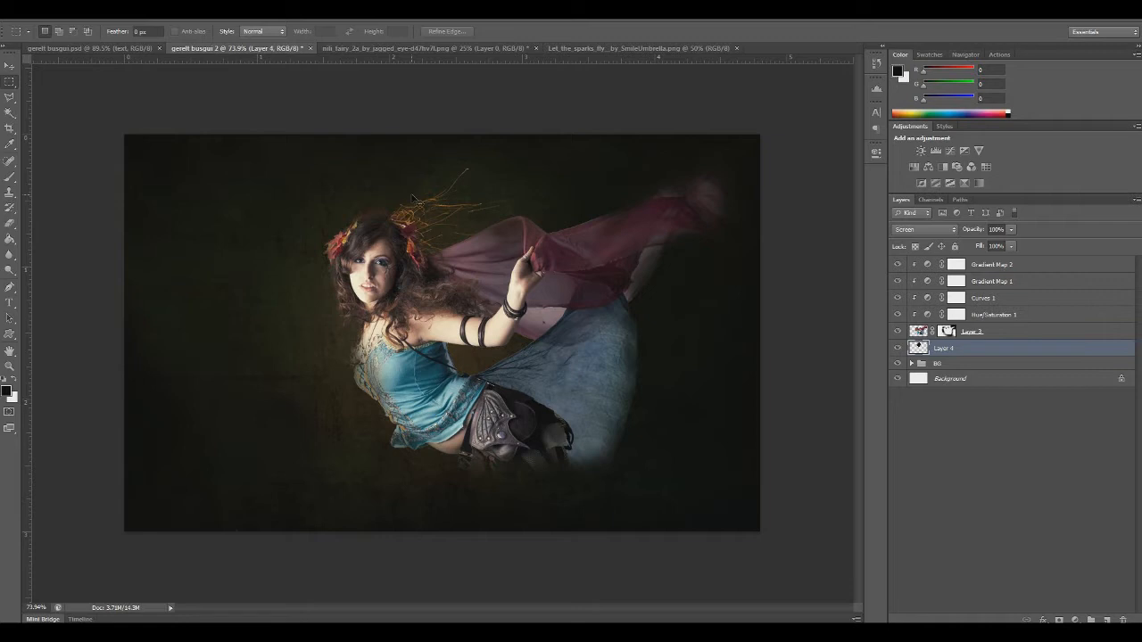
Apply Levels to the sparks layer, raising the black point slightly and brightening the midtones
{"action": "key", "text": "ctrl+l"}
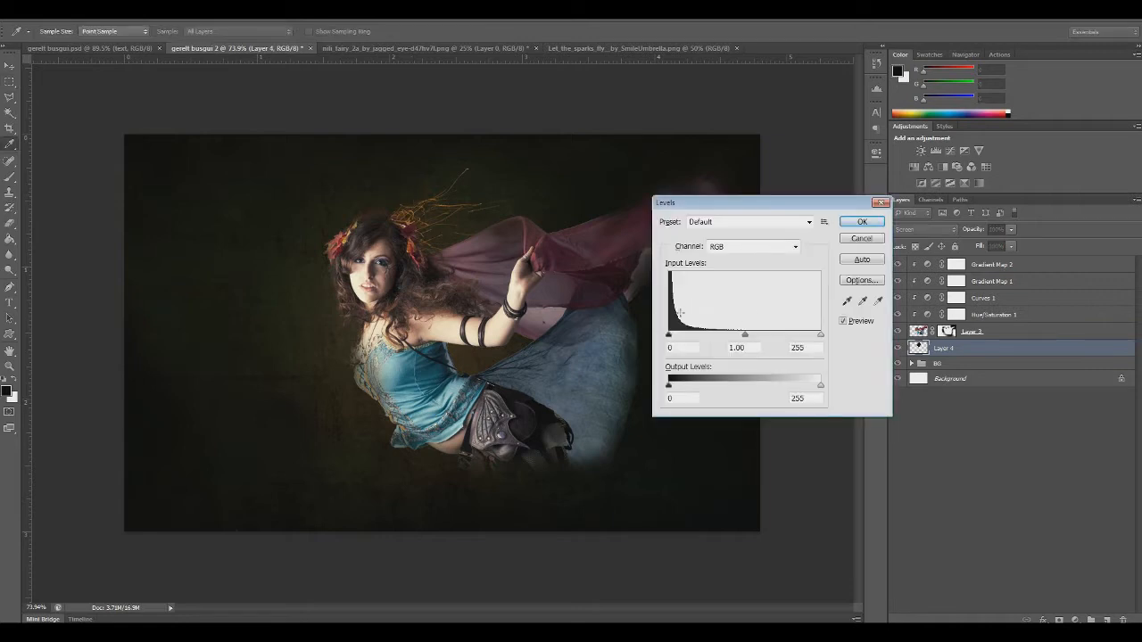
{"action": "left_click_drag", "start_coordinate": [668, 338], "coordinate": [670, 338]}
{"action": "left_click_drag", "start_coordinate": [749, 336], "coordinate": [742, 338]}
{"action": "left_click", "coordinate": [862, 221]}
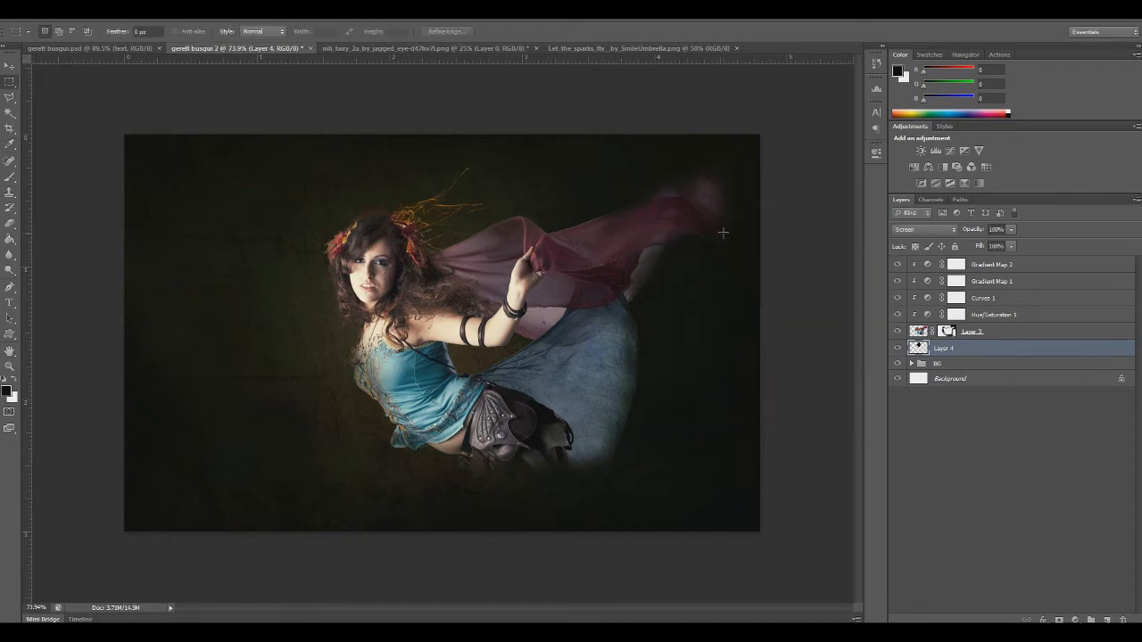
Paste a second copy of the sparks above Layer 4 and scale it down behind the fairy's raised arm and scarf
{"action": "key", "text": "ctrl+v"}
{"action": "key", "text": "ctrl+t"}
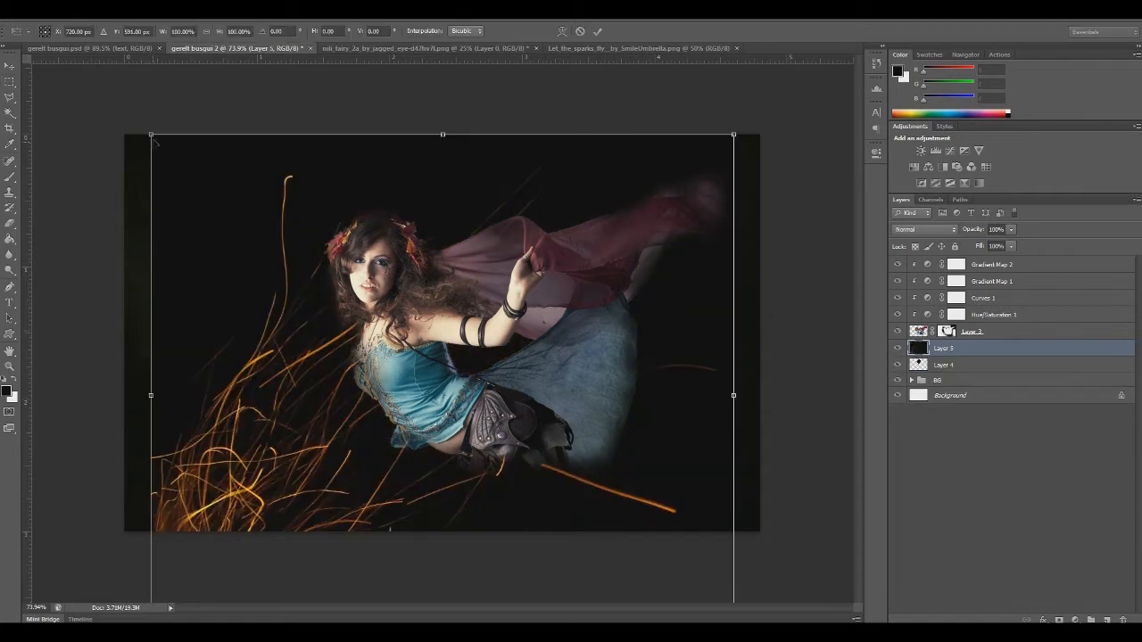
{"action": "left_click_drag", "start_coordinate": [151, 135], "coordinate": [405, 521]}
{"action": "left_click_drag", "start_coordinate": [496, 485], "coordinate": [423, 181]}
{"action": "key", "text": "Return"}
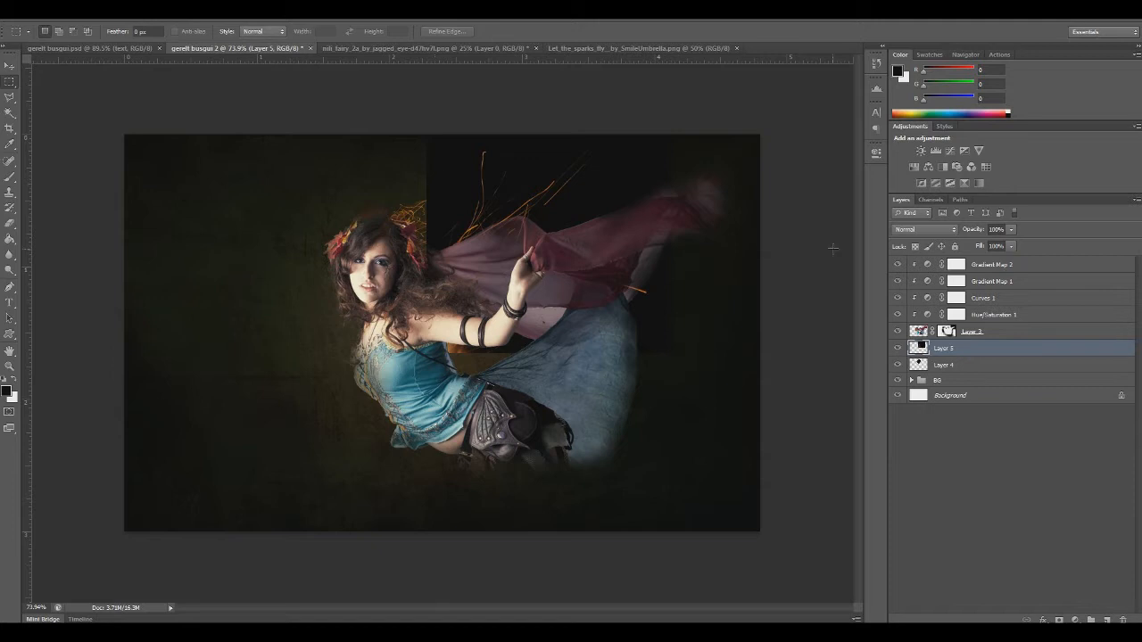
Set the second sparks layer's blend mode to Screen and move it to the left of the fairy
{"action": "left_click", "coordinate": [910, 233]}
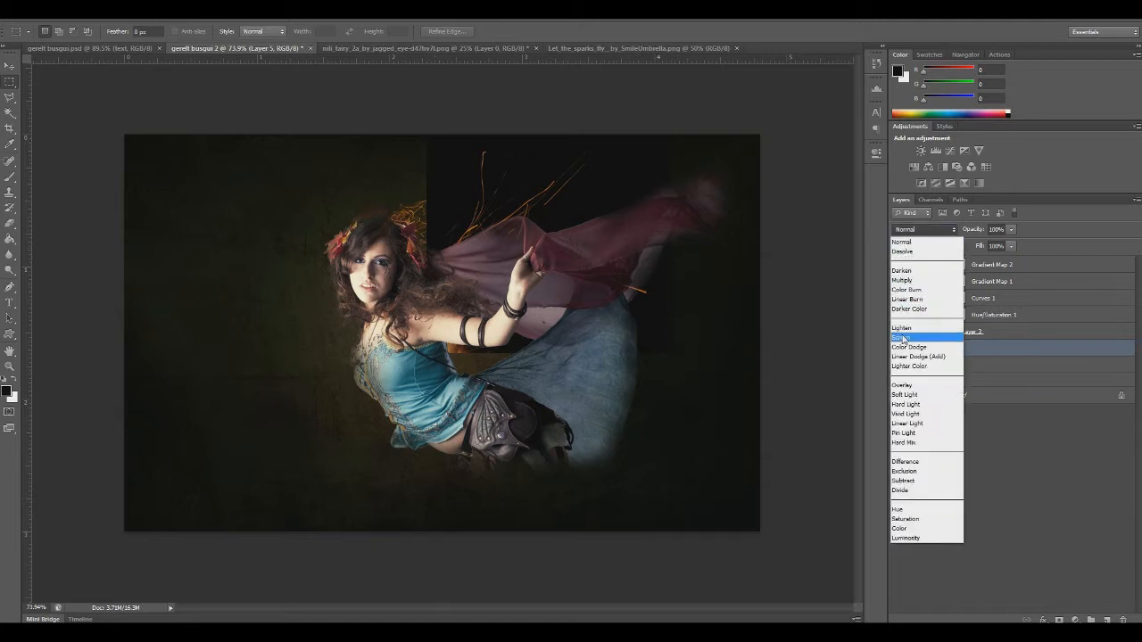
{"action": "left_click", "coordinate": [902, 337]}
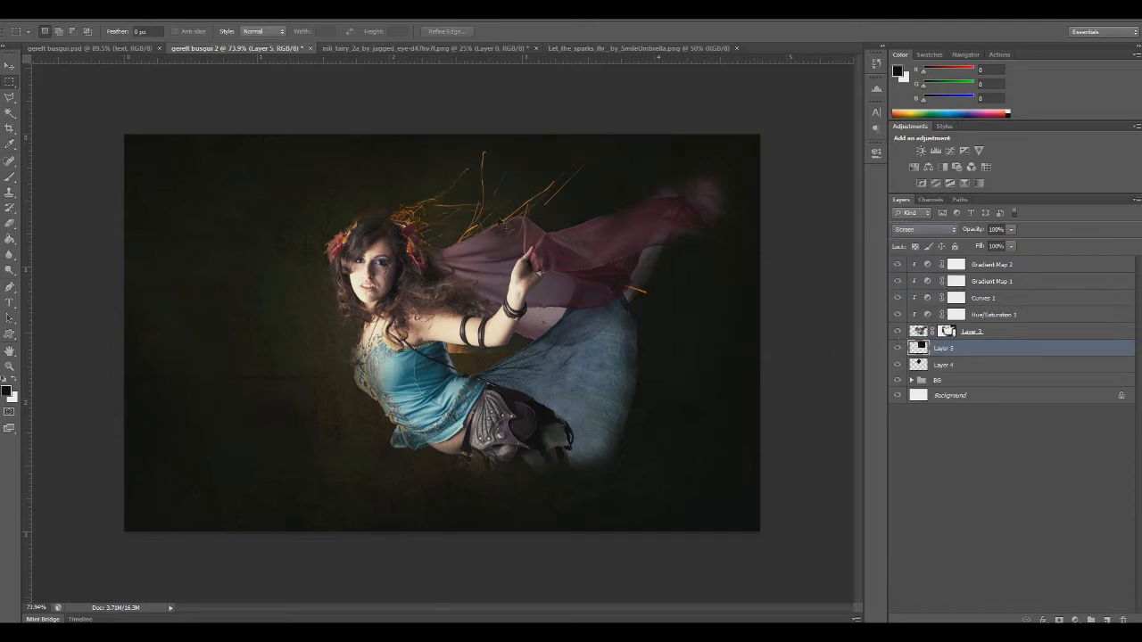
{"action": "key", "text": "ctrl+t"}
{"action": "left_click_drag", "start_coordinate": [505, 225], "coordinate": [295, 257]}
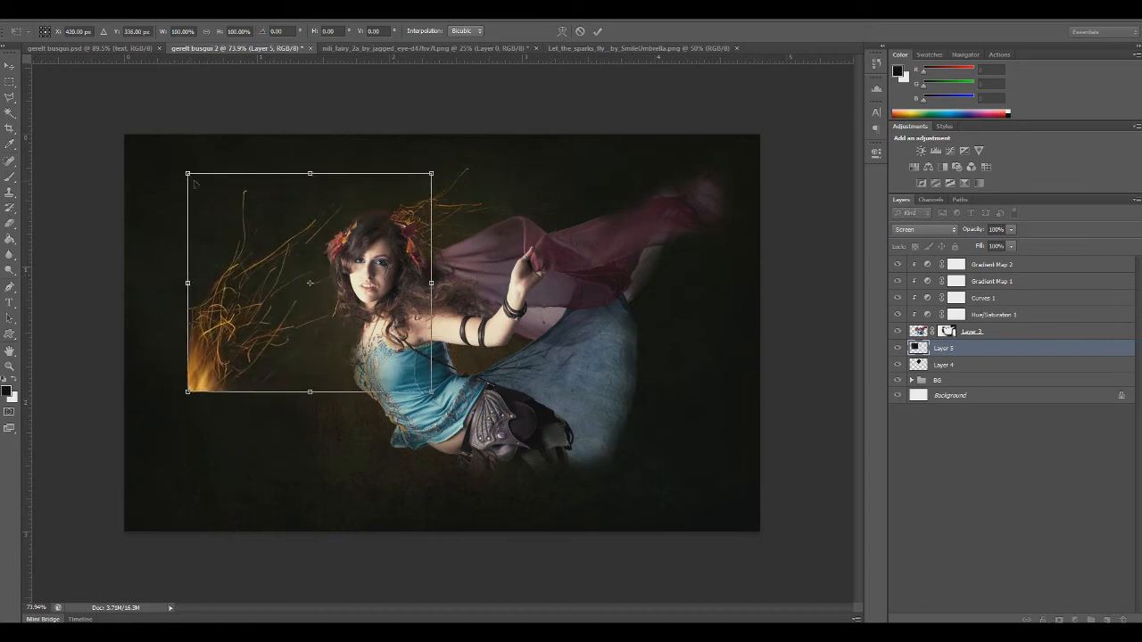
{"action": "key", "text": "Return"}
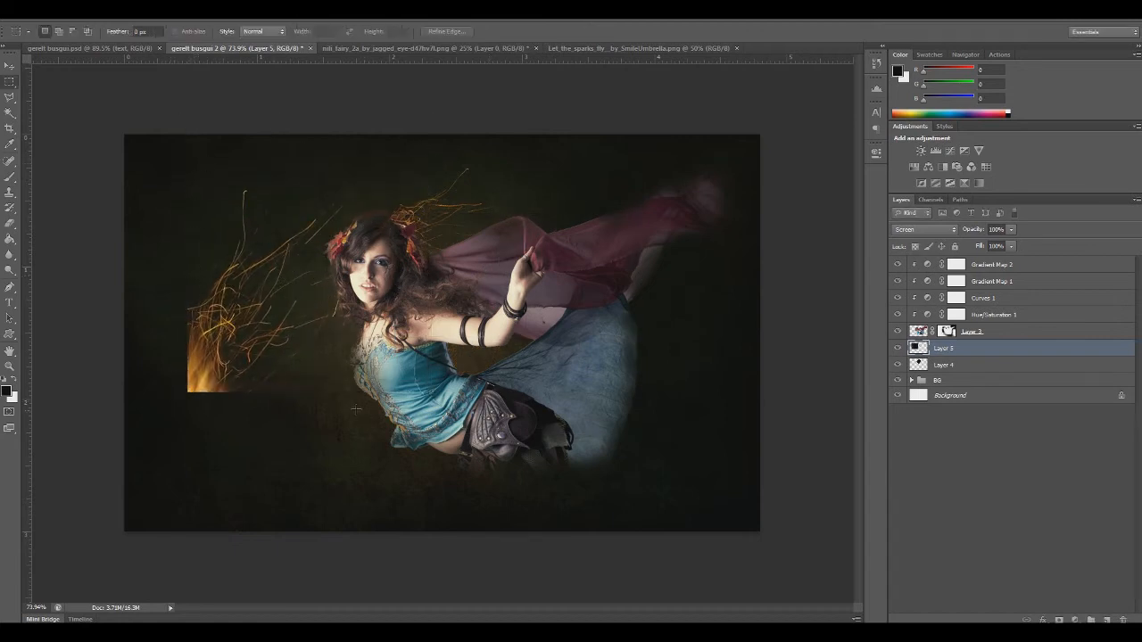
Apply Levels to the Layer 5 sparks with a black point of 11 and a midtone value of 1.20
{"action": "key", "text": "ctrl+l"}
{"action": "left_click_drag", "start_coordinate": [669, 337], "coordinate": [675, 336]}
{"action": "left_click_drag", "start_coordinate": [748, 335], "coordinate": [738, 335]}
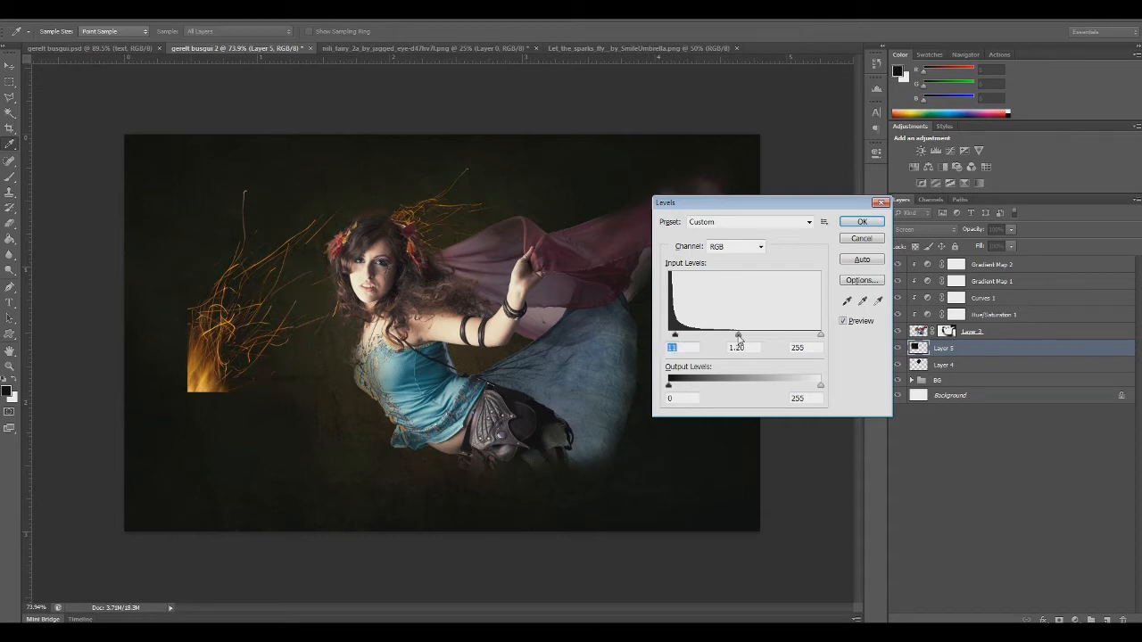
{"action": "left_click", "coordinate": [738, 338]}
{"action": "left_click", "coordinate": [854, 223]}
Scale the Layer 5 sparks down to about 66%, rotate them about 34°, and position them behind the raised arm and scarf
{"action": "key", "text": "ctrl+t"}
{"action": "left_click_drag", "start_coordinate": [189, 175], "coordinate": [271, 244]}
{"action": "left_click_drag", "start_coordinate": [299, 280], "coordinate": [469, 196]}
{"action": "left_click_drag", "start_coordinate": [657, 380], "coordinate": [550, 425]}
{"action": "left_click_drag", "start_coordinate": [502, 285], "coordinate": [508, 313]}
{"action": "left_click_drag", "start_coordinate": [525, 260], "coordinate": [520, 258]}
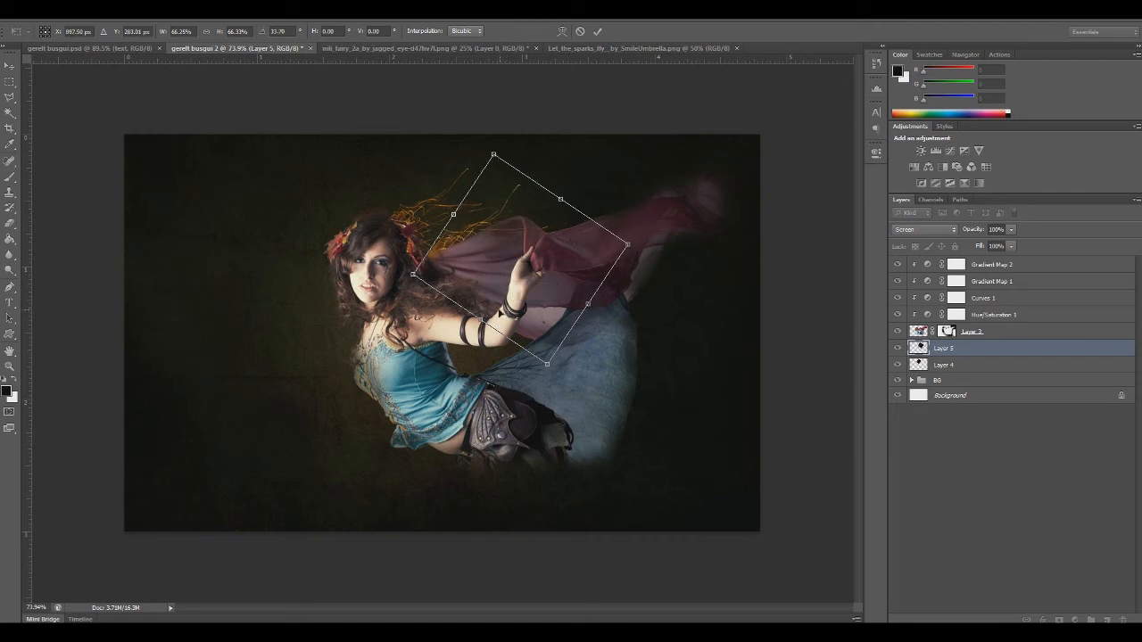
Rotate the sparks a little further and flip them vertically after trying a horizontal flip
{"action": "right_click", "coordinate": [479, 283]}
{"action": "left_click", "coordinate": [531, 465]}
{"action": "left_click_drag", "start_coordinate": [528, 427], "coordinate": [529, 398]}
{"action": "right_click", "coordinate": [474, 318]}
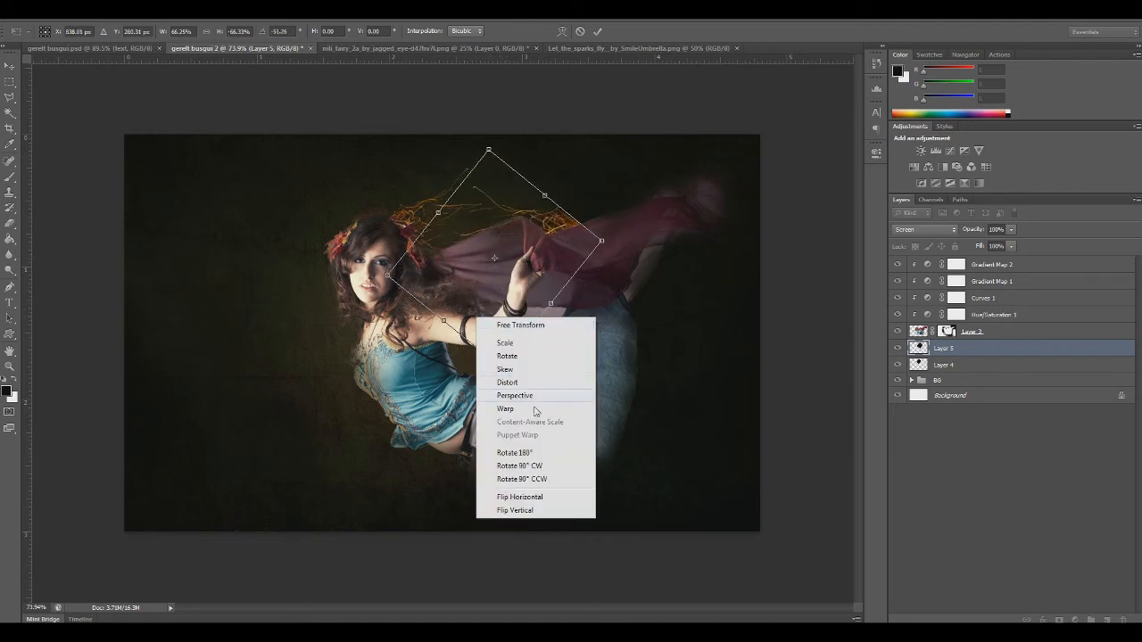
{"action": "left_click", "coordinate": [534, 497]}
{"action": "right_click", "coordinate": [501, 286]}
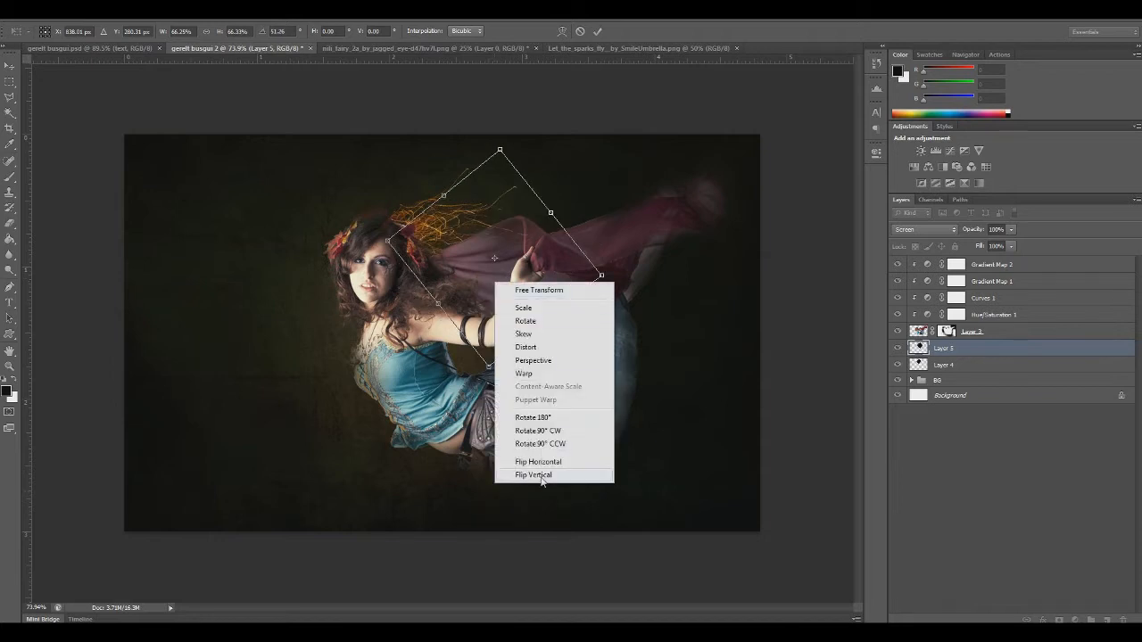
{"action": "left_click", "coordinate": [535, 483]}
Rotate and reposition the flipped sparks so they fan out above the scarf beside the fairy's hair
{"action": "left_click_drag", "start_coordinate": [481, 311], "coordinate": [529, 257]}
{"action": "left_click_drag", "start_coordinate": [528, 416], "coordinate": [557, 385]}
{"action": "mouse_move", "coordinate": [518, 259]}
{"action": "left_mouse_down"}
{"action": "mouse_move", "coordinate": [489, 260]}
{"action": "mouse_move", "coordinate": [499, 261]}
{"action": "left_mouse_up"}
{"action": "left_click_drag", "start_coordinate": [428, 272], "coordinate": [426, 308]}
{"action": "left_click_drag", "start_coordinate": [485, 257], "coordinate": [478, 259]}
{"action": "key", "text": "Return"}
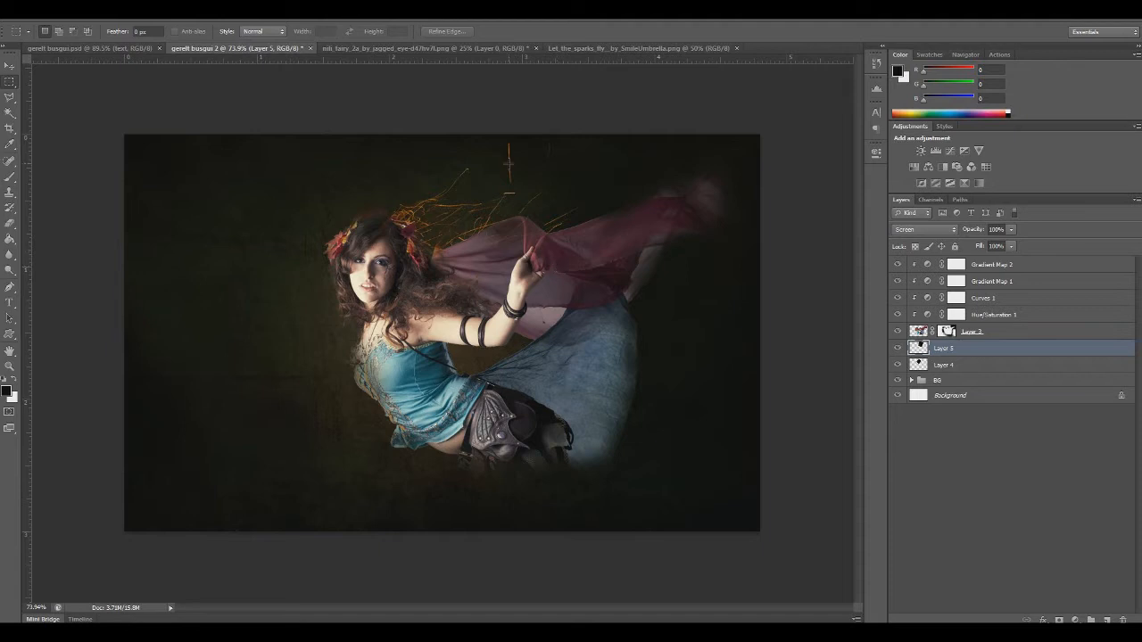
Erase the stray vertical spark above the scarf on Layer 5 with a soft 86 px Eraser at 100% flow
{"action": "left_click", "coordinate": [10, 225]}
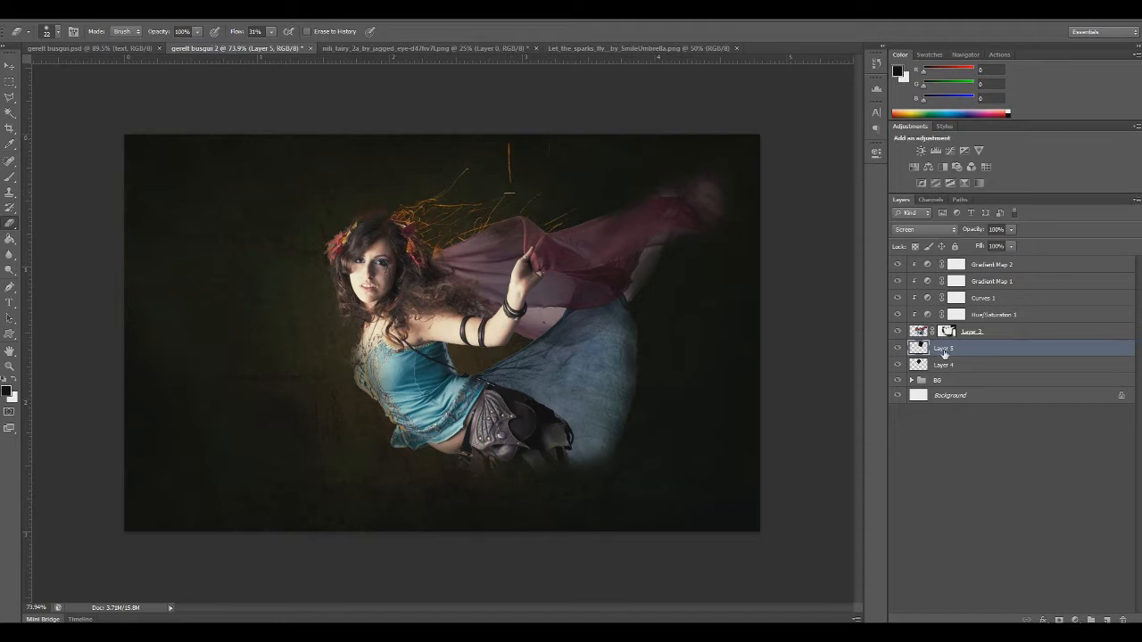
{"action": "right_click", "coordinate": [252, 211]}
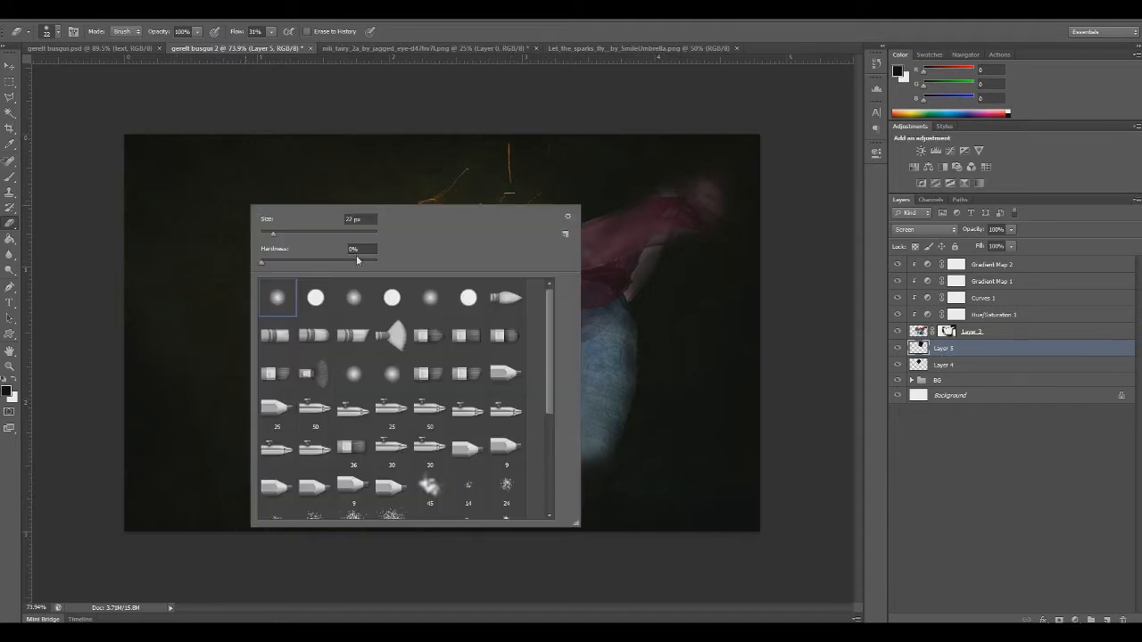
{"action": "left_click", "coordinate": [290, 235]}
{"action": "left_click", "coordinate": [272, 32]}
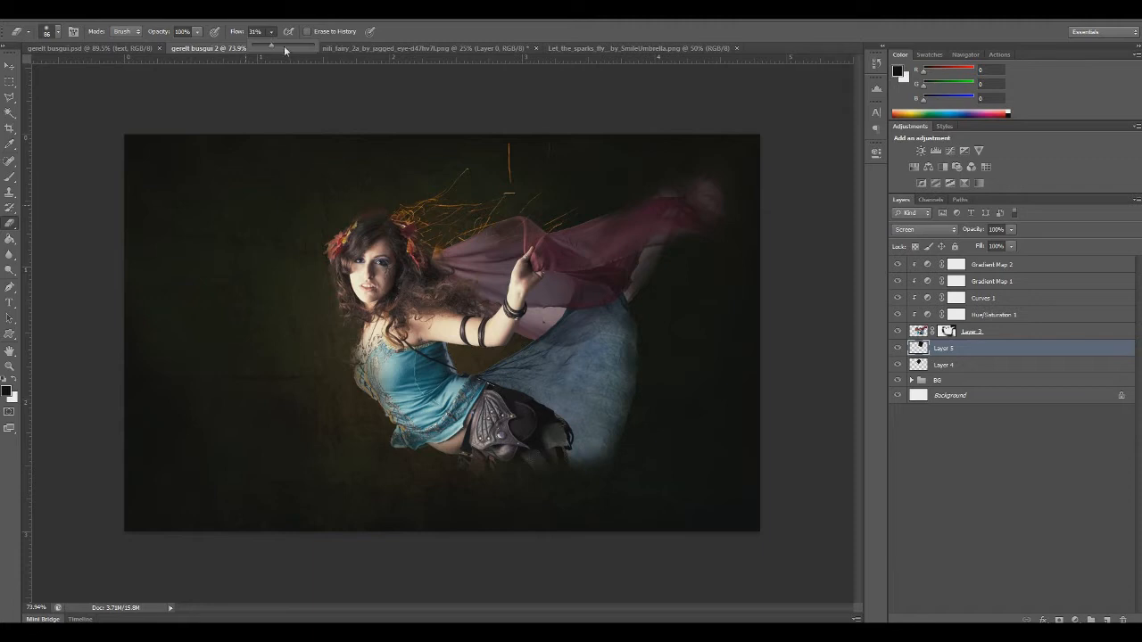
{"action": "left_click_drag", "start_coordinate": [499, 133], "coordinate": [506, 163]}
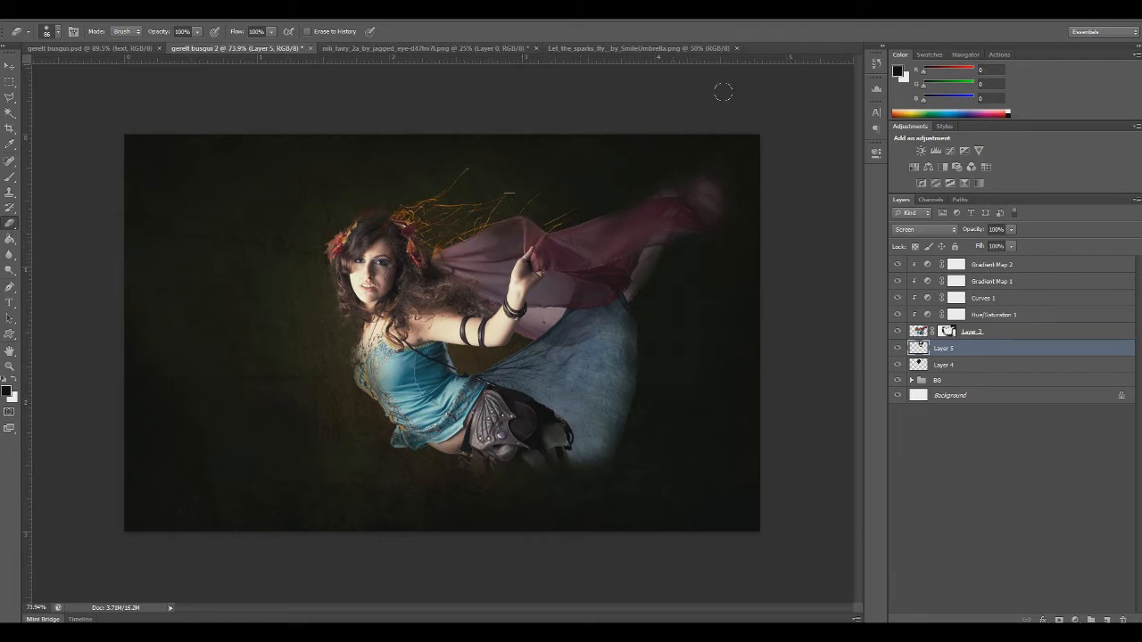
Paste a third copy of the sparks above Layer 5, scale it down, and place it over the fairy's skirt
{"action": "key", "text": "ctrl+v"}
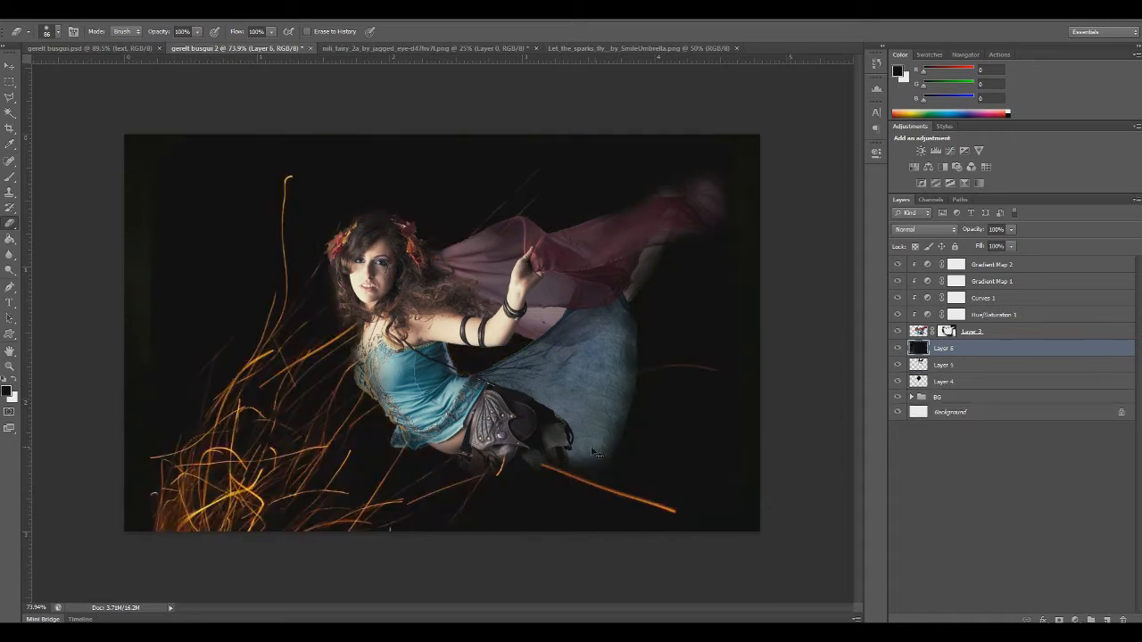
{"action": "key", "text": "ctrl+t"}
{"action": "left_click_drag", "start_coordinate": [153, 138], "coordinate": [429, 499]}
{"action": "left_click_drag", "start_coordinate": [538, 514], "coordinate": [525, 316]}
{"action": "key", "text": "Return"}
{"action": "key", "text": "e"}
Try the new sparks layer clipped above the fairy and nudged slightly, and return it beneath Layer 3
{"action": "left_click_drag", "start_coordinate": [925, 350], "coordinate": [919, 326]}
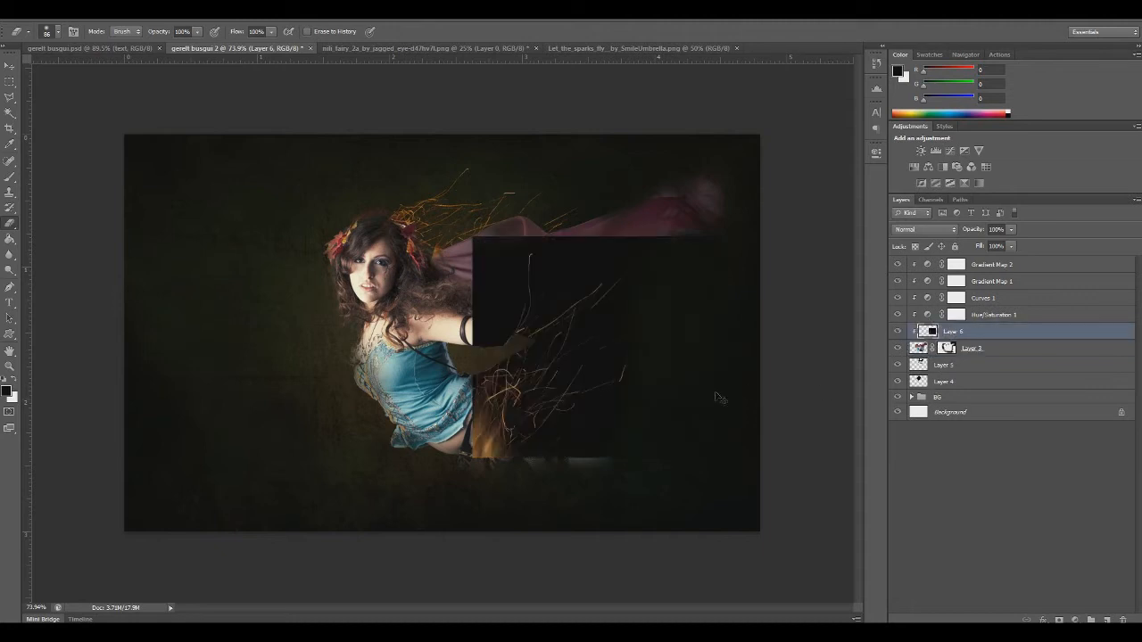
{"action": "key", "text": "ctrl+t"}
{"action": "mouse_move", "coordinate": [595, 414]}
{"action": "left_mouse_down"}
{"action": "mouse_move", "coordinate": [542, 448]}
{"action": "mouse_move", "coordinate": [570, 424]}
{"action": "mouse_move", "coordinate": [680, 399]}
{"action": "mouse_move", "coordinate": [597, 419]}
{"action": "mouse_move", "coordinate": [297, 430]}
{"action": "mouse_move", "coordinate": [576, 418]}
{"action": "left_mouse_up"}
{"action": "key", "text": "Return"}
{"action": "key", "text": "e"}
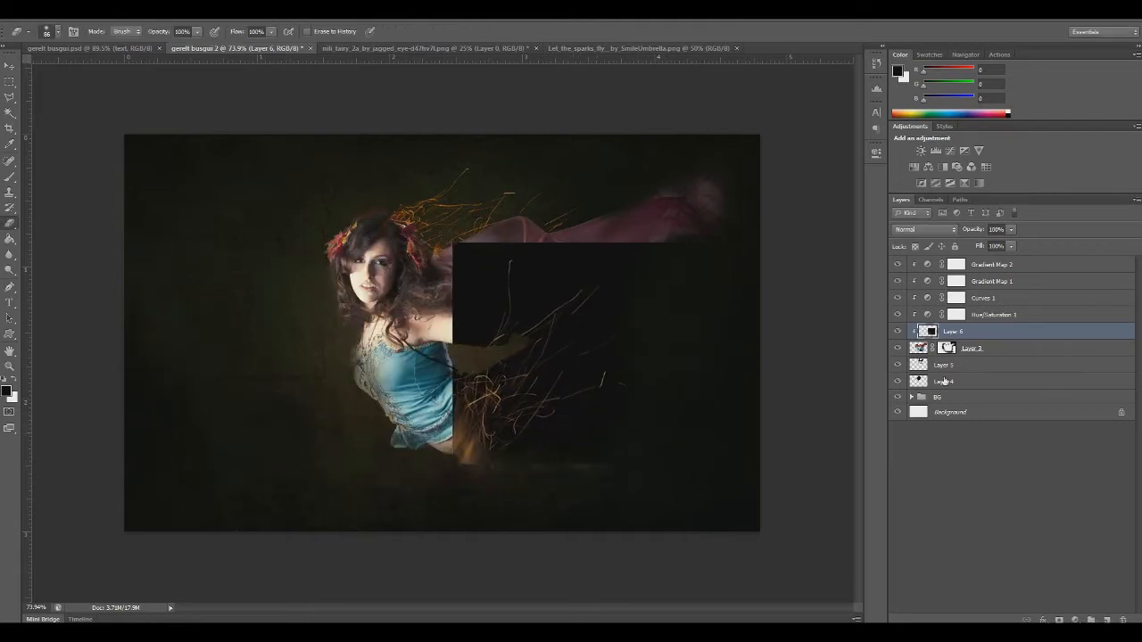
{"action": "left_click", "coordinate": [920, 337], "text": "alt"}
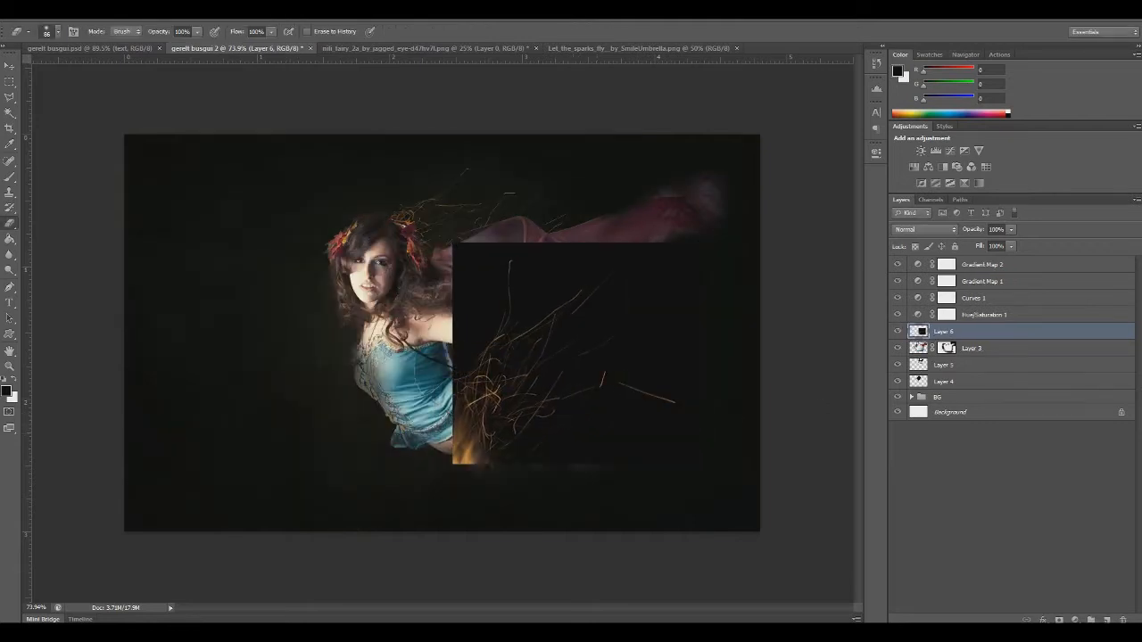
{"action": "key", "text": "ctrl+z"}
{"action": "left_click_drag", "start_coordinate": [961, 333], "coordinate": [957, 364]}
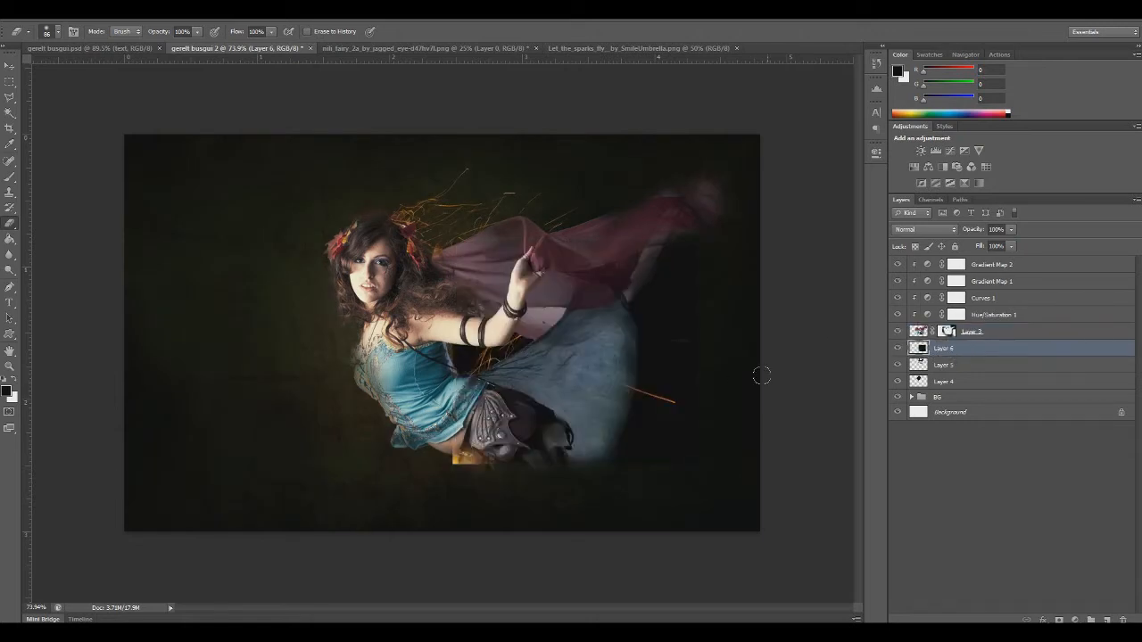
Set the new sparks layer, shifted left of the fairy, to Screen blending and raise it above all other layers
{"action": "key", "text": "ctrl+t"}
{"action": "left_click_drag", "start_coordinate": [678, 402], "coordinate": [384, 438]}
{"action": "key", "text": "Return"}
{"action": "key", "text": "e"}
{"action": "left_click", "coordinate": [915, 232]}
{"action": "left_click", "coordinate": [903, 337]}
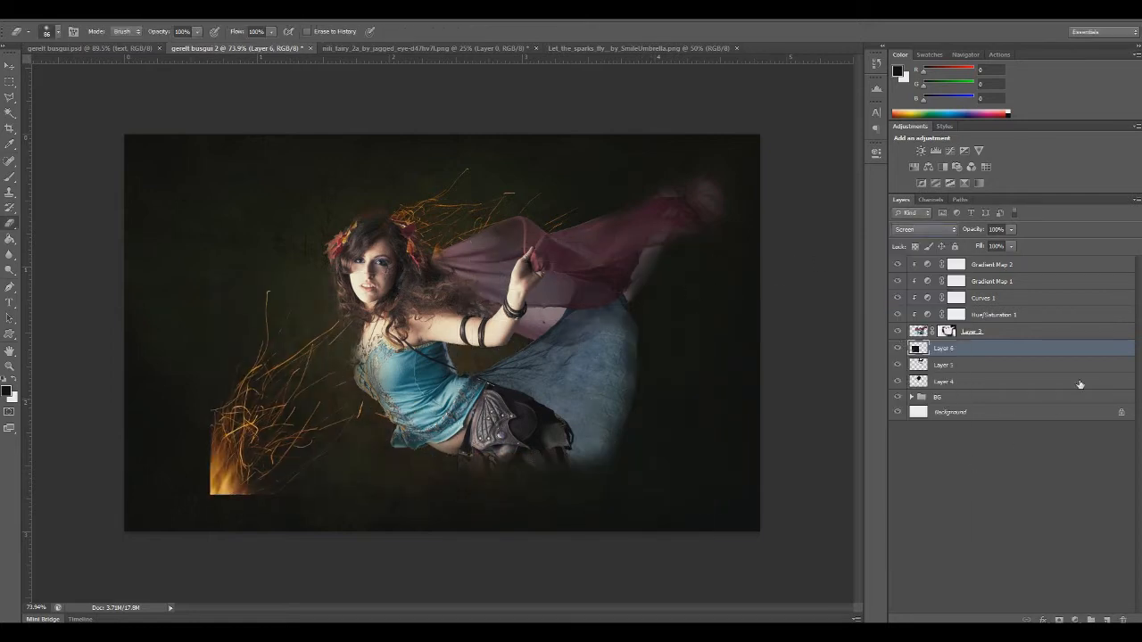
{"action": "left_click_drag", "start_coordinate": [949, 348], "coordinate": [954, 260]}
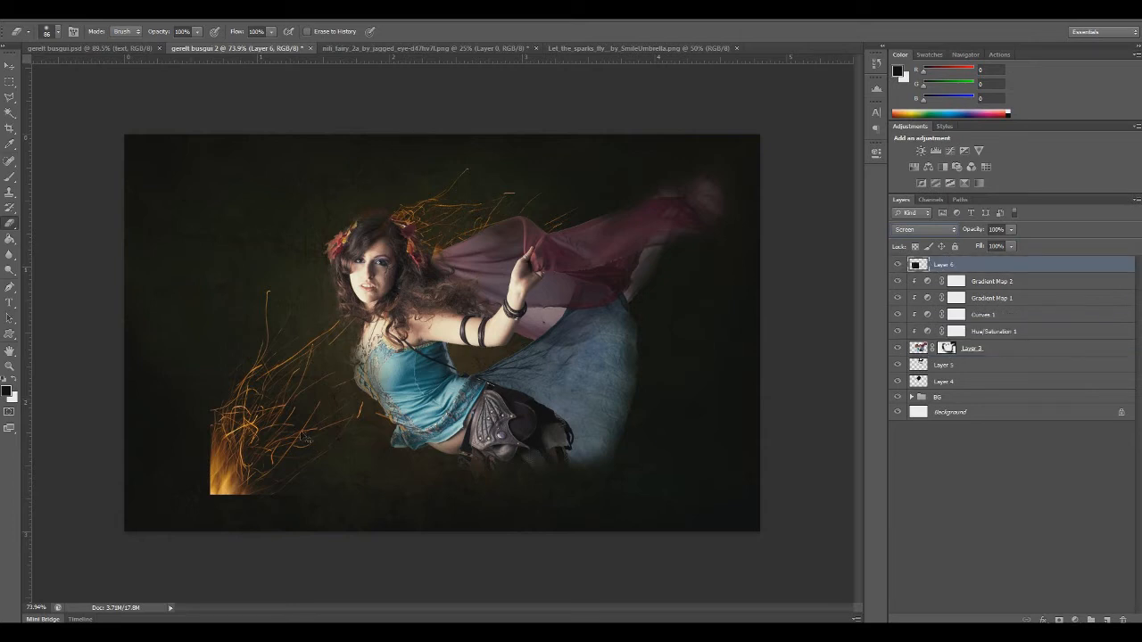
{"action": "key", "text": "ctrl+g"}
{"action": "left_click", "coordinate": [300, 451]}
{"action": "left_click", "coordinate": [558, 248]}
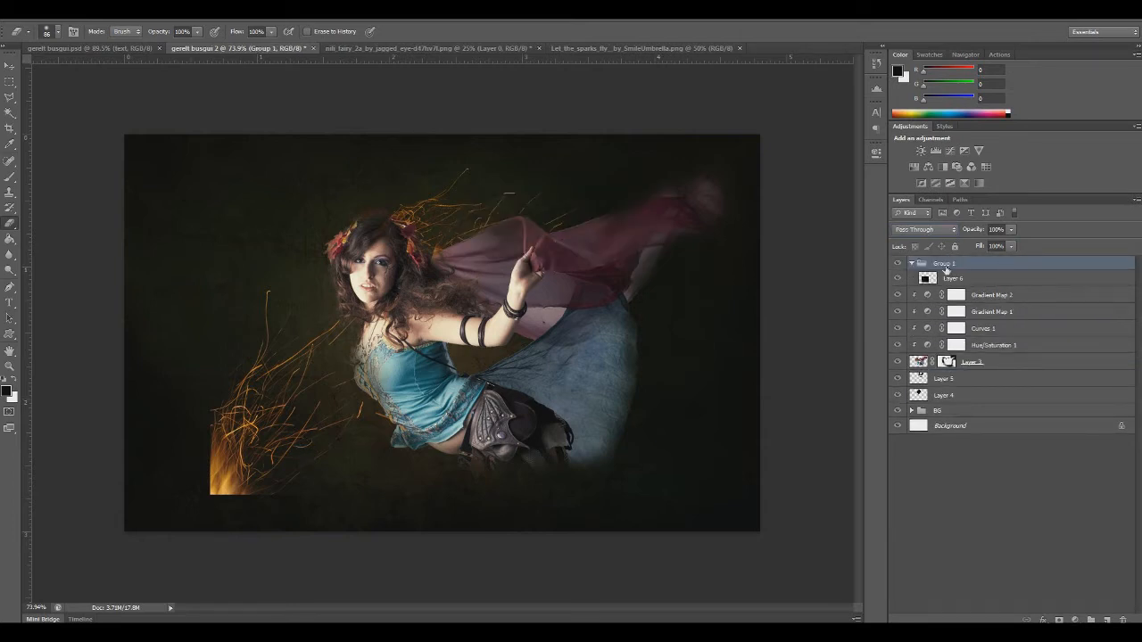
{"action": "key", "text": "ctrl+z"}
Move the Layer 6 sparks over the fairy's belt and skirt and scale them down to fit there
{"action": "key", "text": "ctrl+t"}
{"action": "left_click_drag", "start_coordinate": [265, 410], "coordinate": [540, 373]}
{"action": "left_click_drag", "start_coordinate": [478, 233], "coordinate": [569, 314]}
{"action": "left_click_drag", "start_coordinate": [584, 435], "coordinate": [512, 425]}
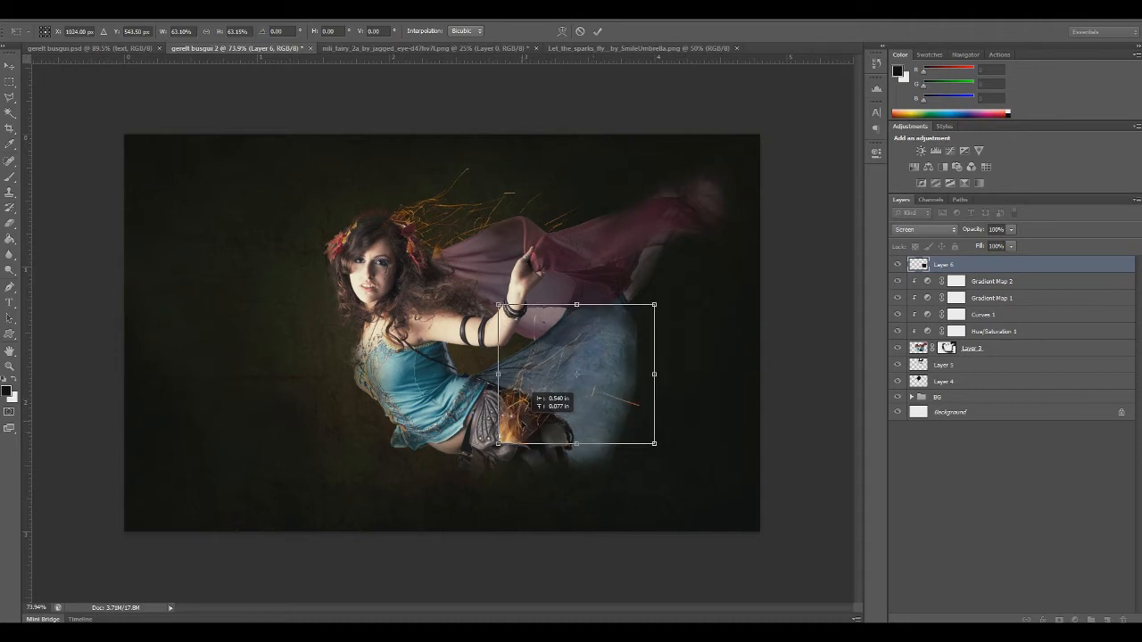
{"action": "left_click_drag", "start_coordinate": [498, 304], "coordinate": [502, 317]}
{"action": "key", "text": "Return"}
{"action": "key", "text": "e"}
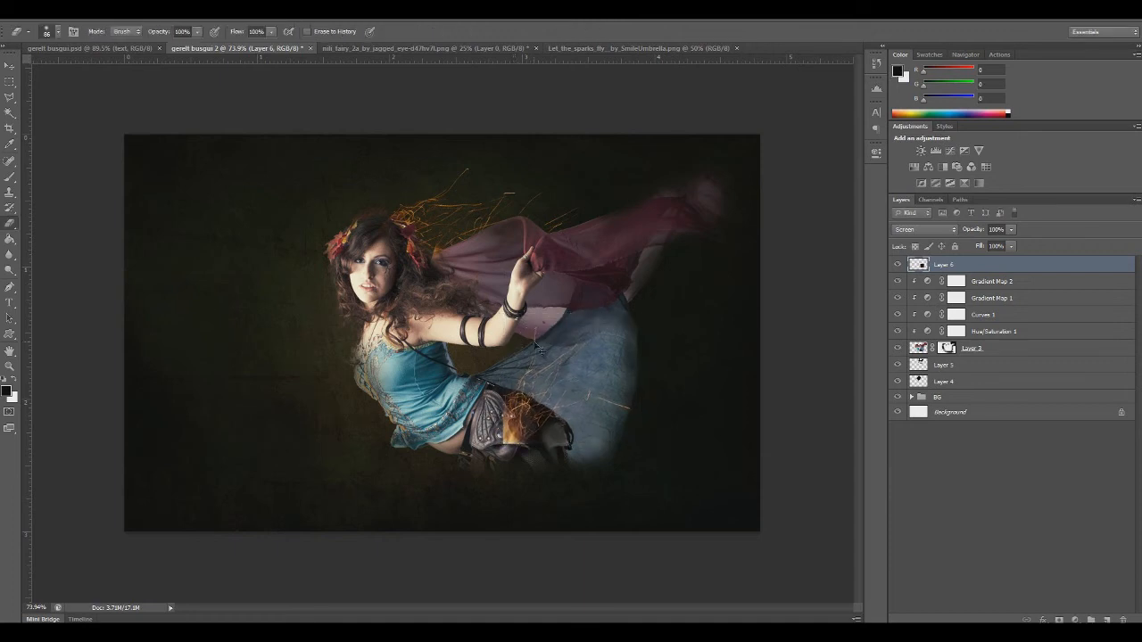
Apply Levels to the Layer 6 sparks with a black point of 19 and a midtone value of 1.44
{"action": "key", "text": "ctrl+l"}
{"action": "left_click_drag", "start_coordinate": [671, 336], "coordinate": [680, 336]}
{"action": "left_click_drag", "start_coordinate": [750, 337], "coordinate": [733, 337]}
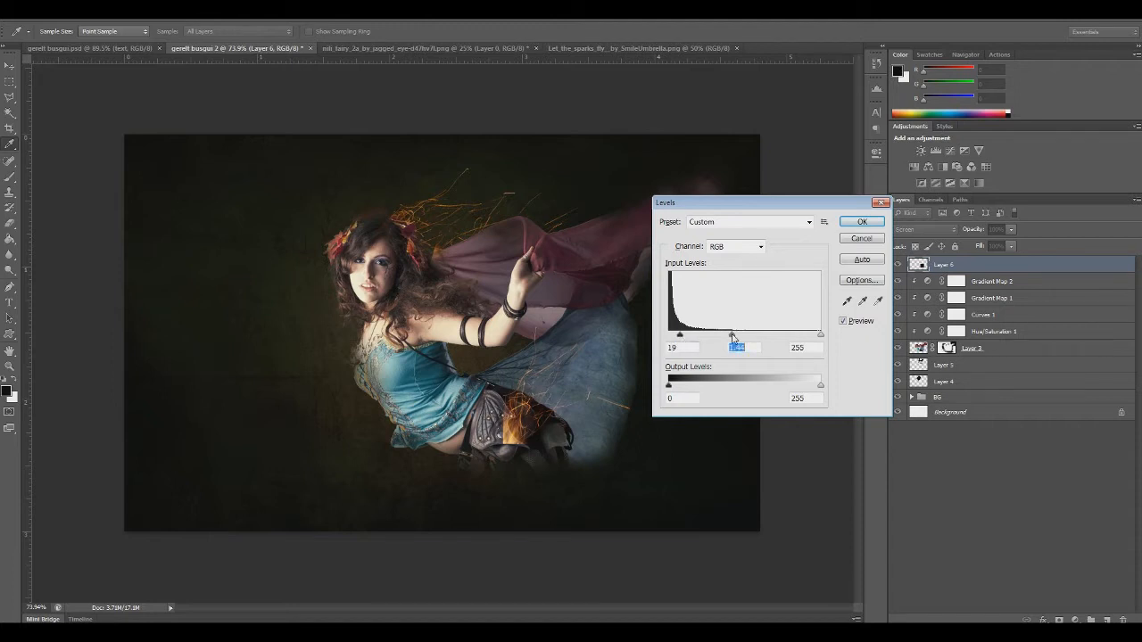
{"action": "left_click", "coordinate": [862, 222]}
Nudge the Layer 6 sparks slightly so their flame base sits over the edge of the leather belt
{"action": "key", "text": "ctrl+t"}
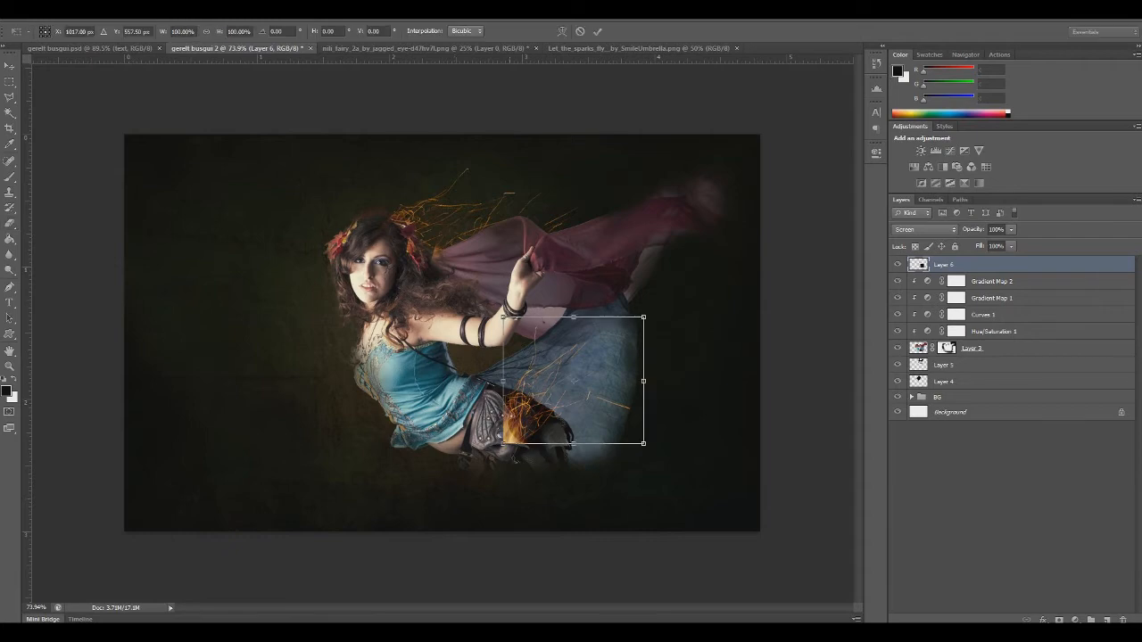
{"action": "key", "text": "Return"}
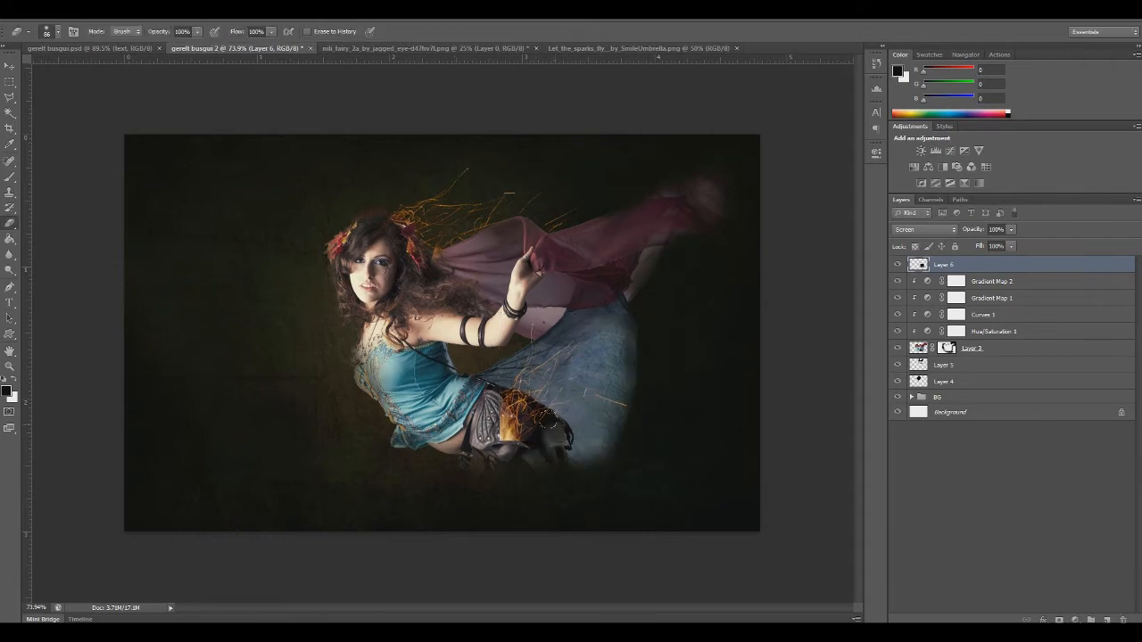
{"action": "scroll", "coordinate": [539, 418], "scroll_direction": "up", "scroll_amount": 6}
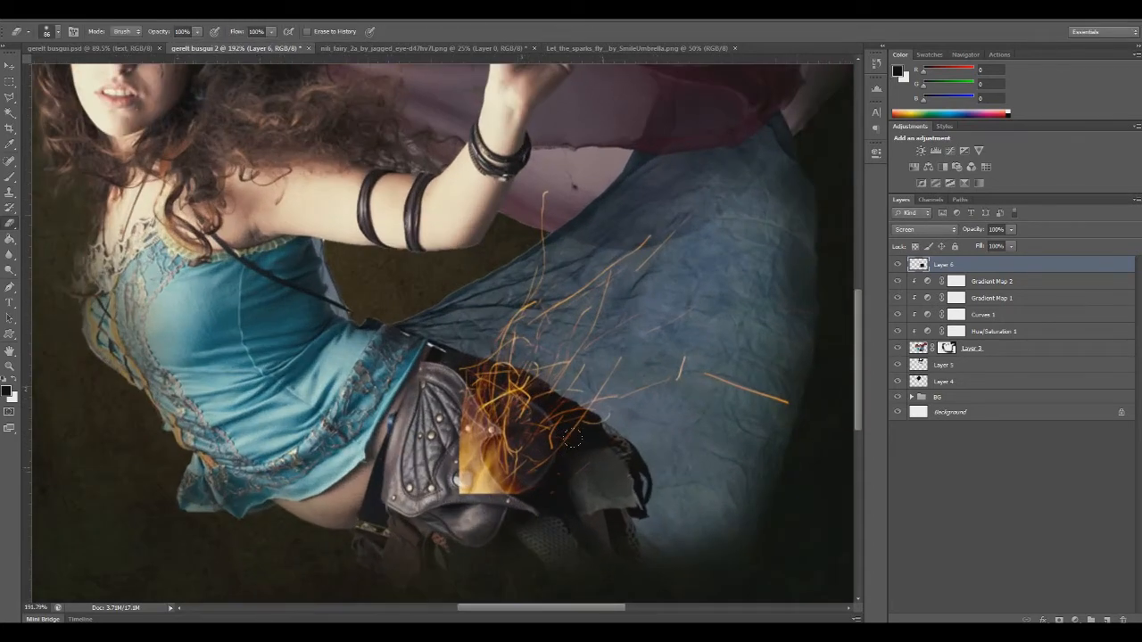
{"action": "scroll", "coordinate": [566, 437], "scroll_direction": "down", "scroll_amount": 1}
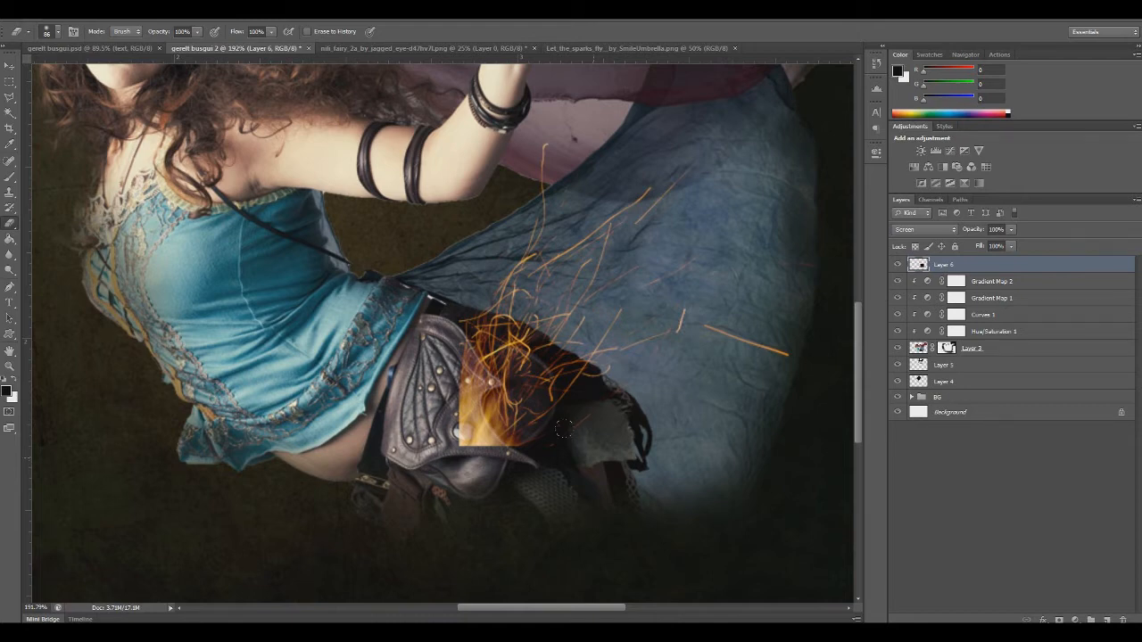
{"action": "key", "text": "ctrl+t"}
{"action": "mouse_move", "coordinate": [542, 405]}
{"action": "left_mouse_down"}
{"action": "mouse_move", "coordinate": [576, 384]}
{"action": "mouse_move", "coordinate": [536, 413]}
{"action": "left_mouse_up"}
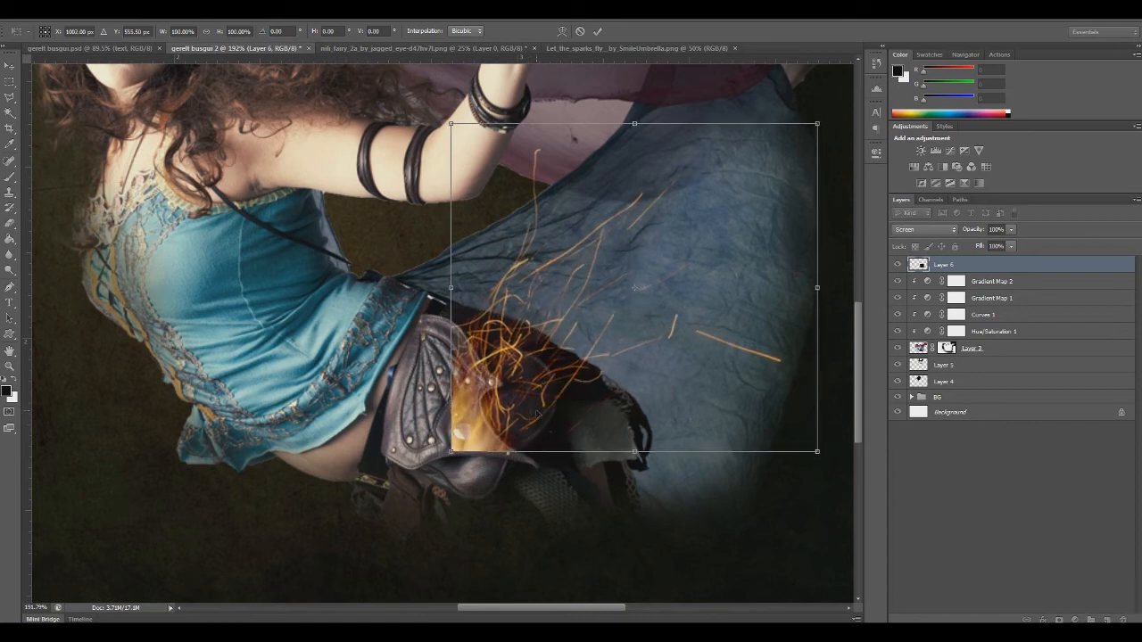
{"action": "key", "text": "Return"}
{"action": "key", "text": "e"}
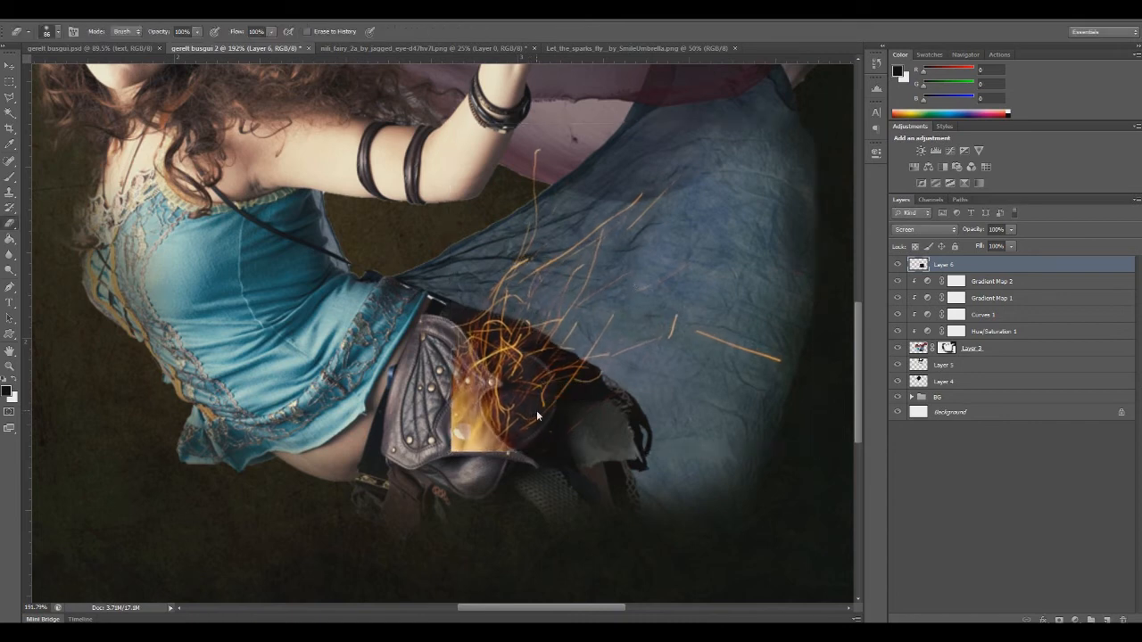
Add a layer mask to Layer 6 and paint out the hard-edged flame over the belt with a soft black brush at 100% opacity and flow
{"action": "left_click", "coordinate": [1060, 619]}
{"action": "left_click", "coordinate": [9, 177]}
{"action": "right_click", "coordinate": [410, 343]}
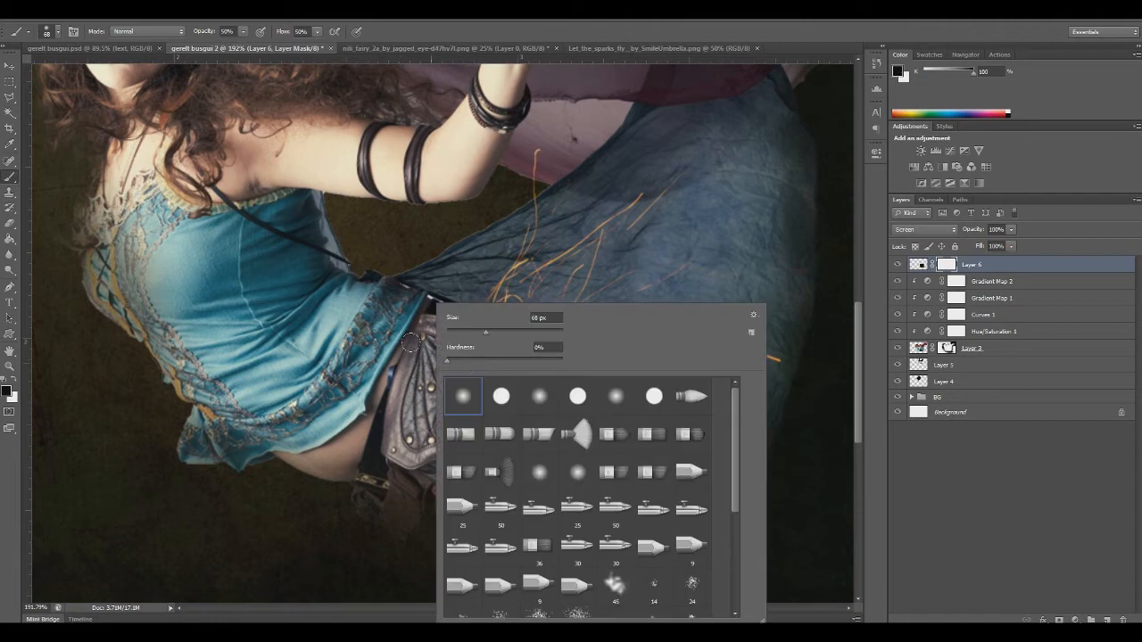
{"action": "left_click_drag", "start_coordinate": [476, 335], "coordinate": [478, 335]}
{"action": "left_click", "coordinate": [241, 31]}
{"action": "left_click", "coordinate": [316, 31]}
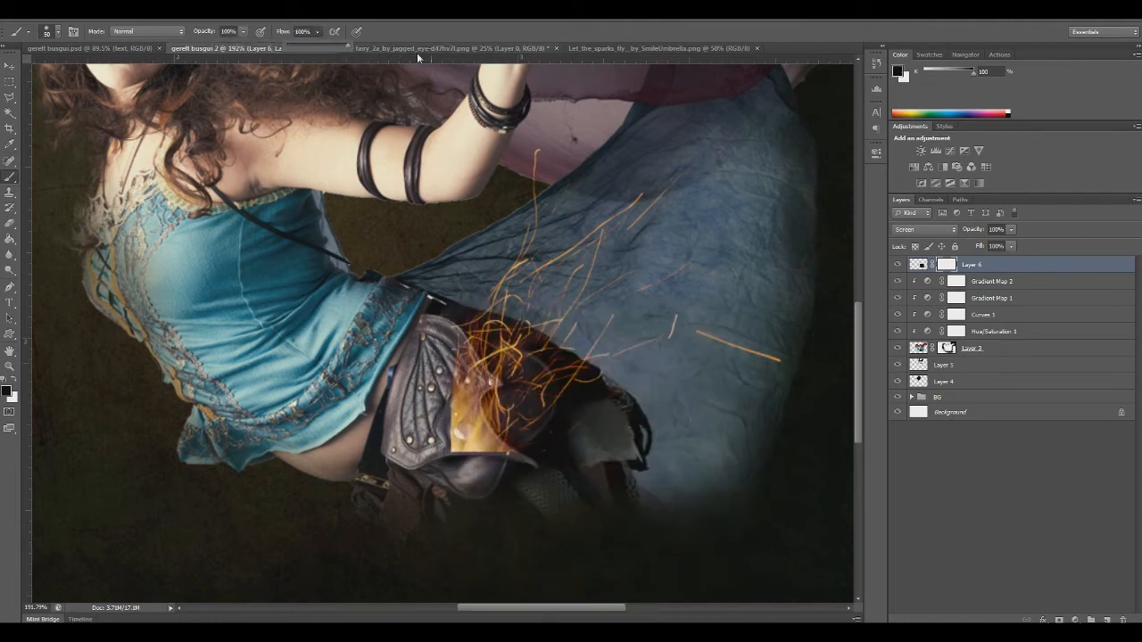
{"action": "mouse_move", "coordinate": [452, 437]}
{"action": "left_mouse_down"}
{"action": "mouse_move", "coordinate": [471, 412]}
{"action": "mouse_move", "coordinate": [482, 439]}
{"action": "left_mouse_up"}
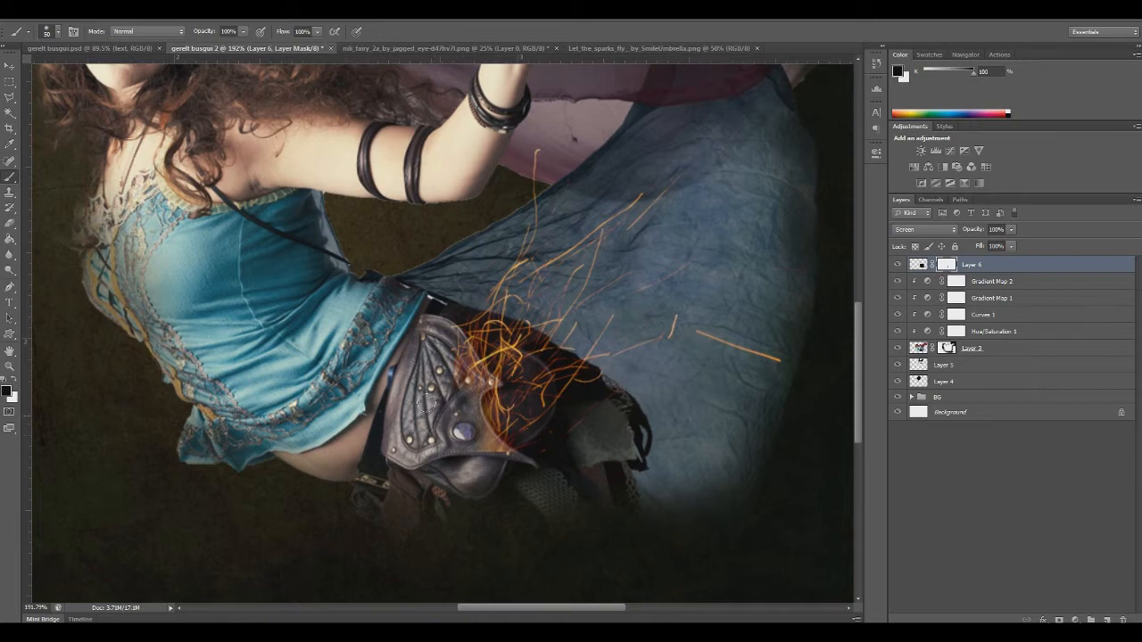
Refine the Layer 6 mask along the leather belt's edge with progressively smaller soft brushes, swapping from black to white paint
{"action": "right_click", "coordinate": [427, 402]}
{"action": "left_click_drag", "start_coordinate": [470, 328], "coordinate": [465, 329]}
{"action": "left_click", "coordinate": [443, 415]}
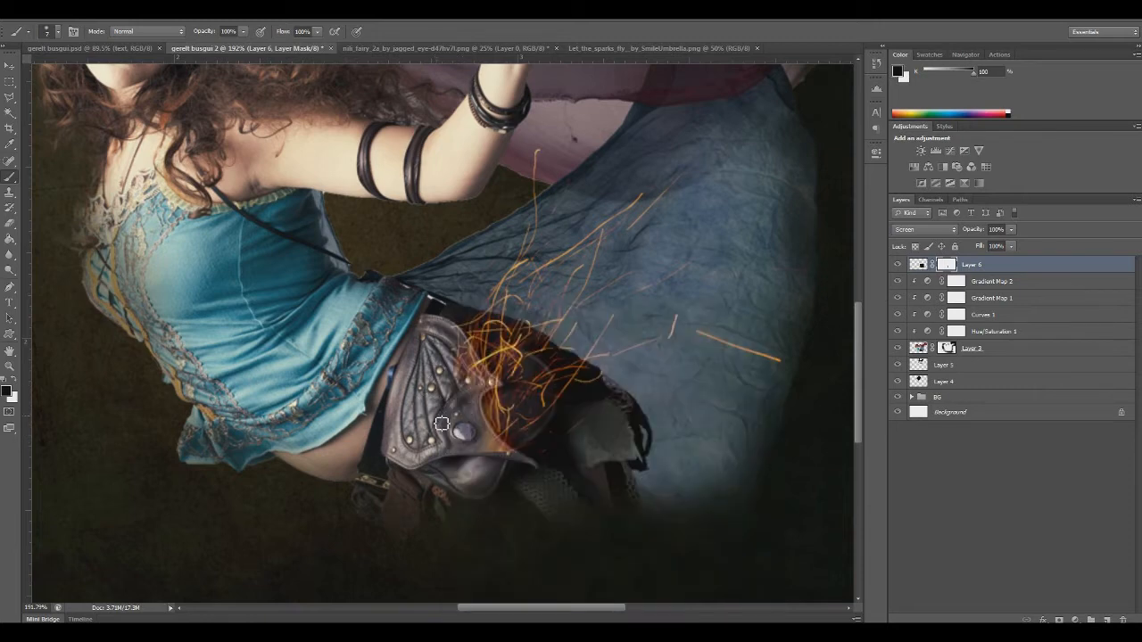
{"action": "right_click", "coordinate": [481, 451]}
{"action": "left_click_drag", "start_coordinate": [521, 336], "coordinate": [510, 336]}
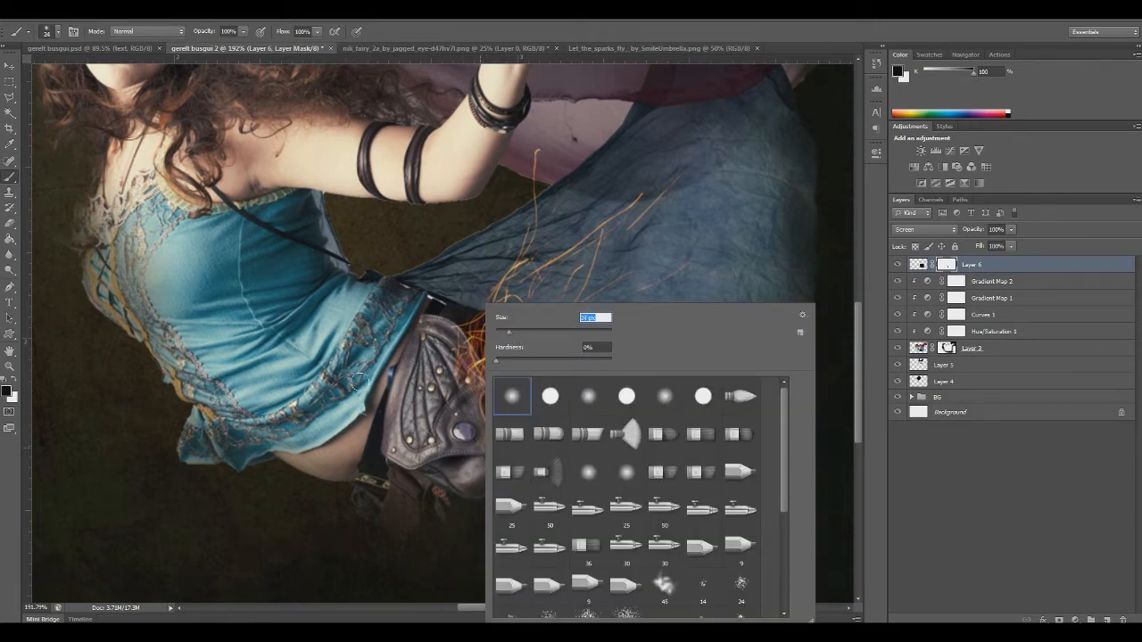
{"action": "left_click", "coordinate": [357, 382]}
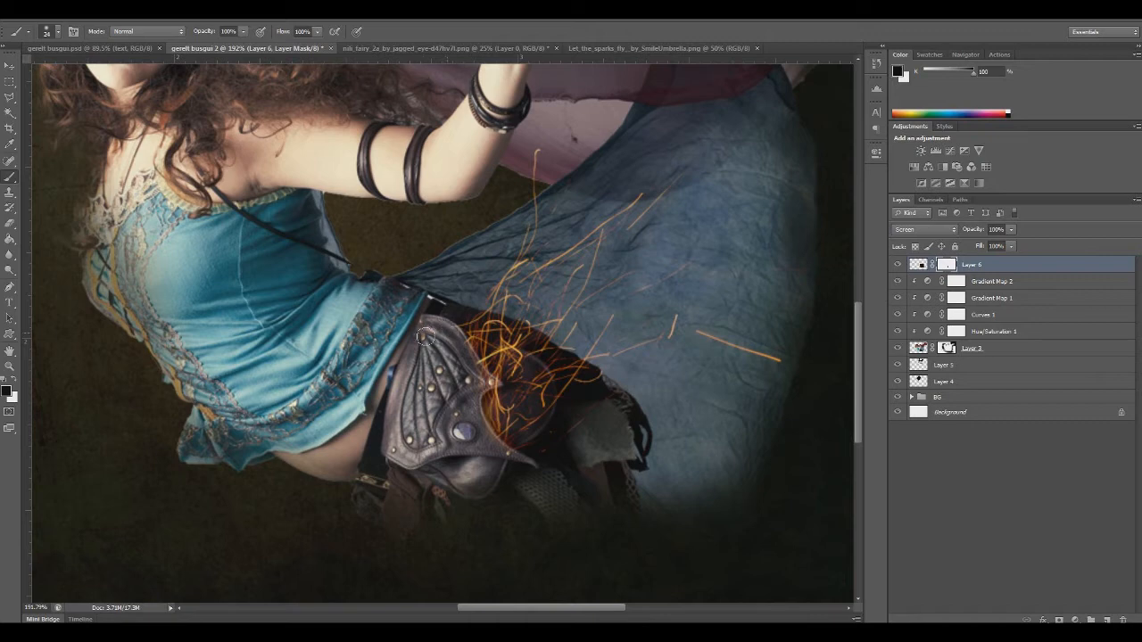
{"action": "right_click", "coordinate": [471, 383]}
{"action": "left_click_drag", "start_coordinate": [505, 331], "coordinate": [496, 331]}
{"action": "left_click", "coordinate": [457, 394]}
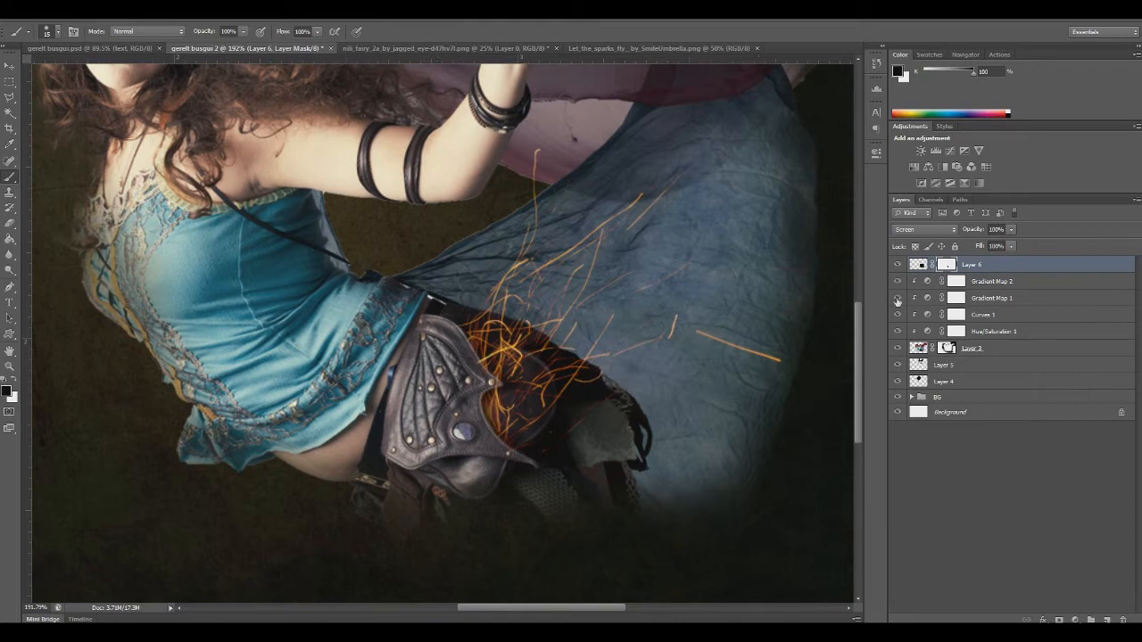
{"action": "left_click", "coordinate": [13, 379]}
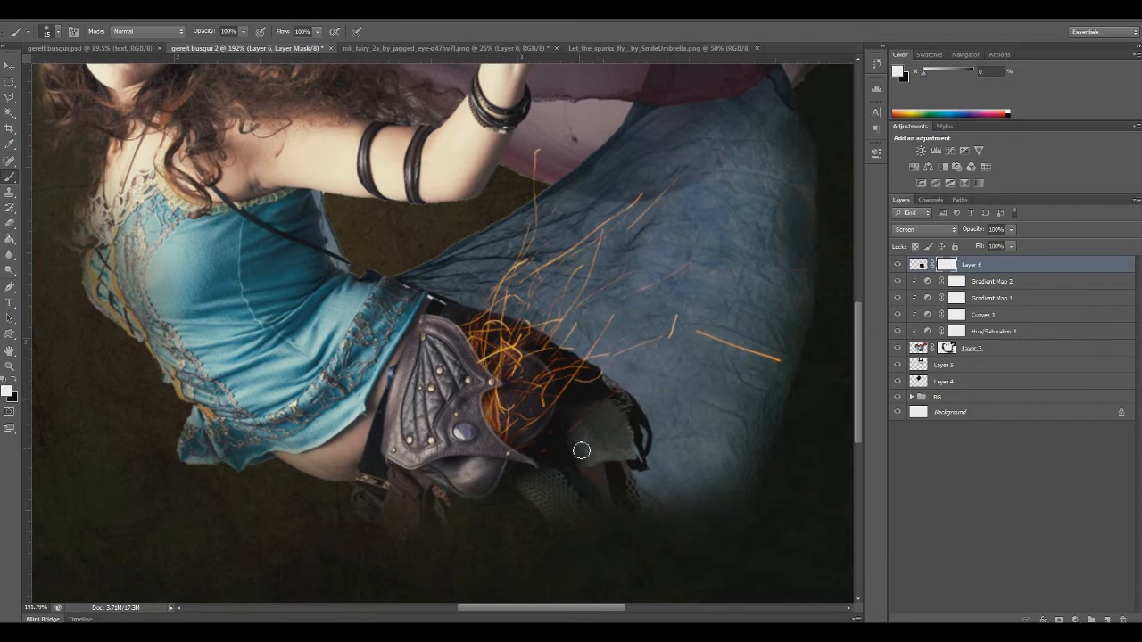
Bring the whole composition back into view and switch to the Eraser tool
{"action": "left_click", "coordinate": [9, 366]}
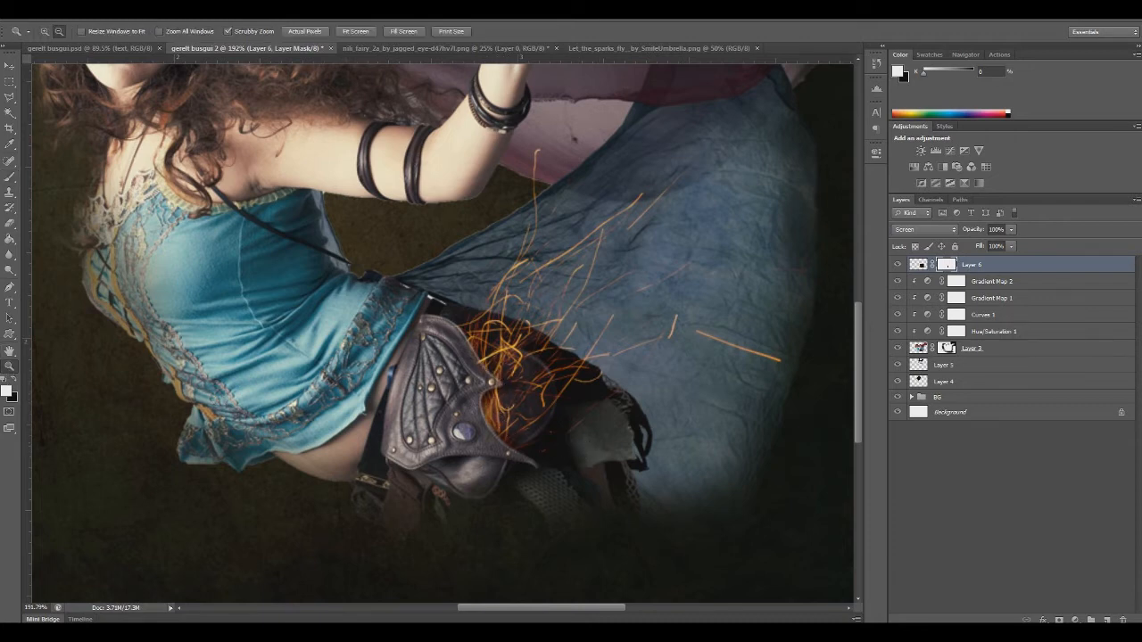
{"action": "left_click", "coordinate": [280, 297], "text": "alt"}
{"action": "left_click", "coordinate": [402, 482], "text": "alt"}
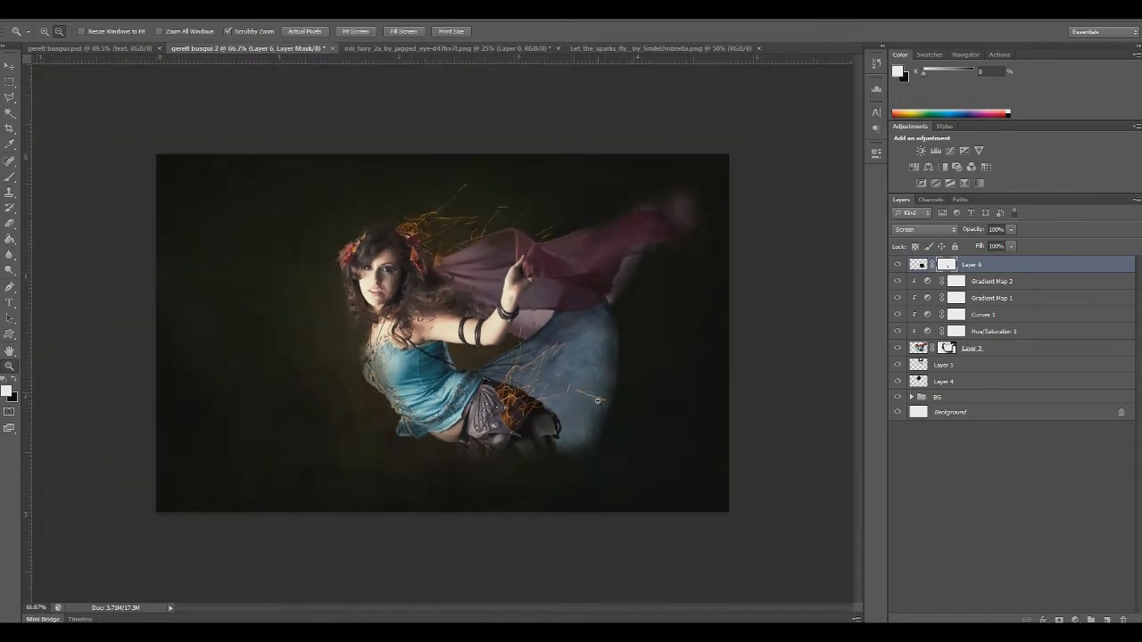
{"action": "left_click", "coordinate": [9, 177]}
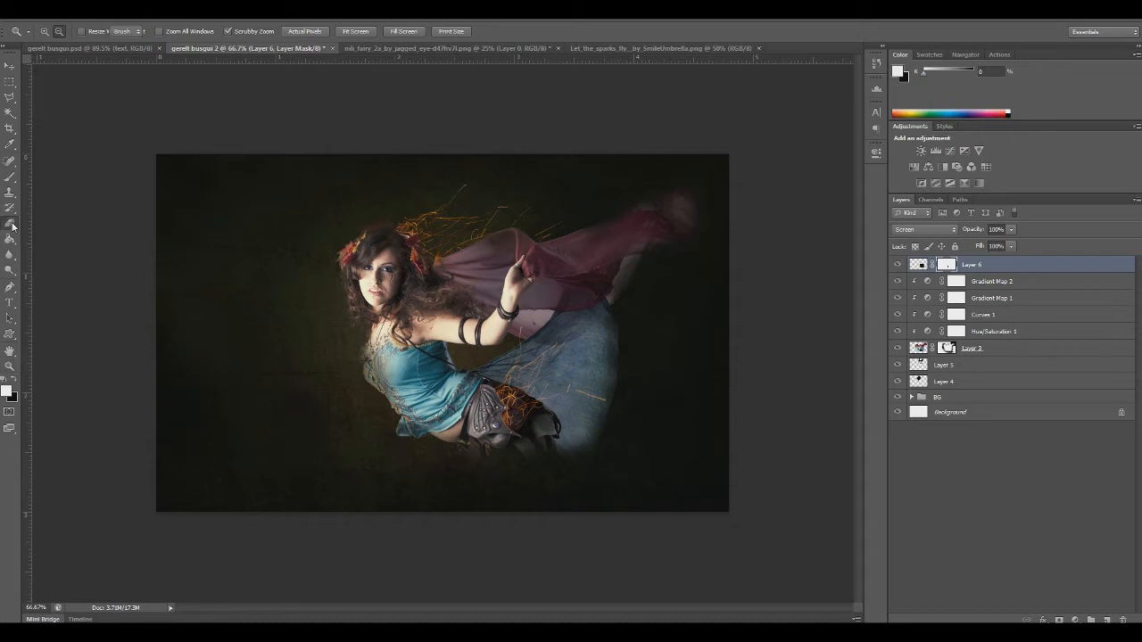
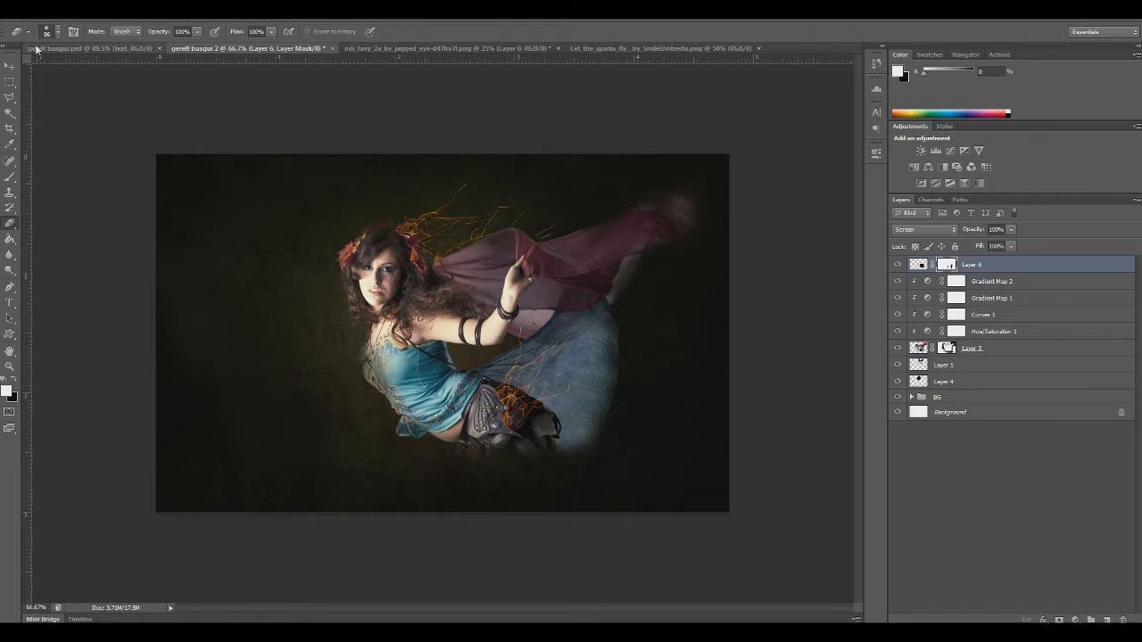
View the finished gerelt busgui.psd design for reference and return to the gerelt busgui 2 document
{"action": "left_click", "coordinate": [89, 47]}
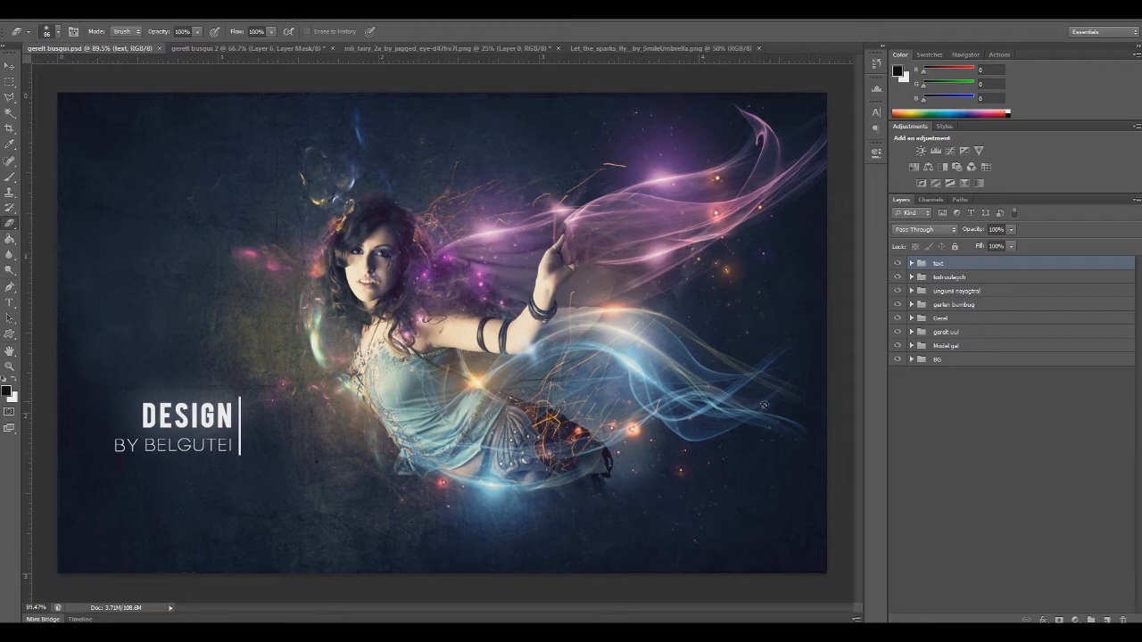
{"action": "left_click", "coordinate": [271, 47]}
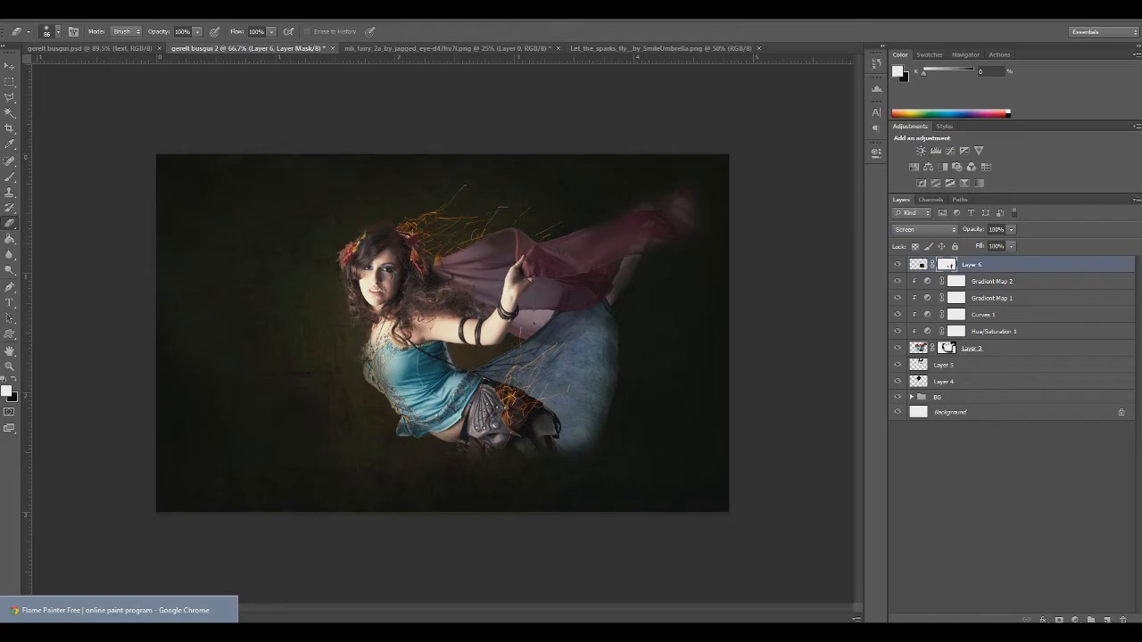
Switch to the Flame Painter page in Chrome, paint a curved test flame and clear the canvas
{"action": "left_click", "coordinate": [116, 611]}
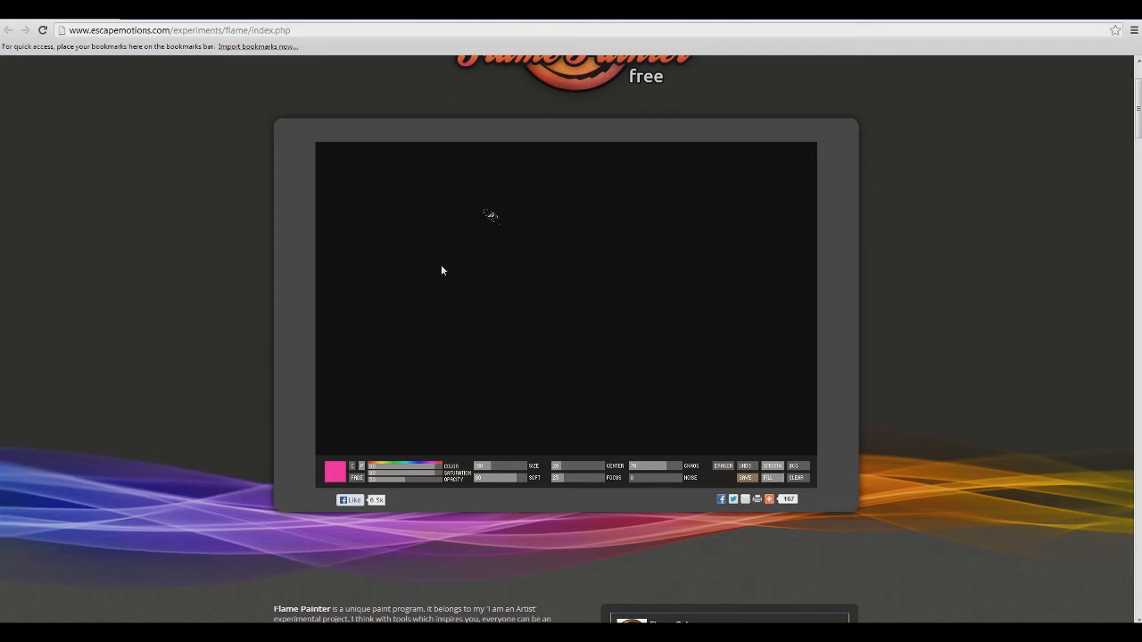
{"action": "mouse_move", "coordinate": [441, 222]}
{"action": "left_mouse_down"}
{"action": "mouse_move", "coordinate": [506, 305]}
{"action": "mouse_move", "coordinate": [661, 253]}
{"action": "mouse_move", "coordinate": [483, 223]}
{"action": "mouse_move", "coordinate": [441, 305]}
{"action": "mouse_move", "coordinate": [568, 385]}
{"action": "mouse_move", "coordinate": [762, 355]}
{"action": "left_mouse_up"}
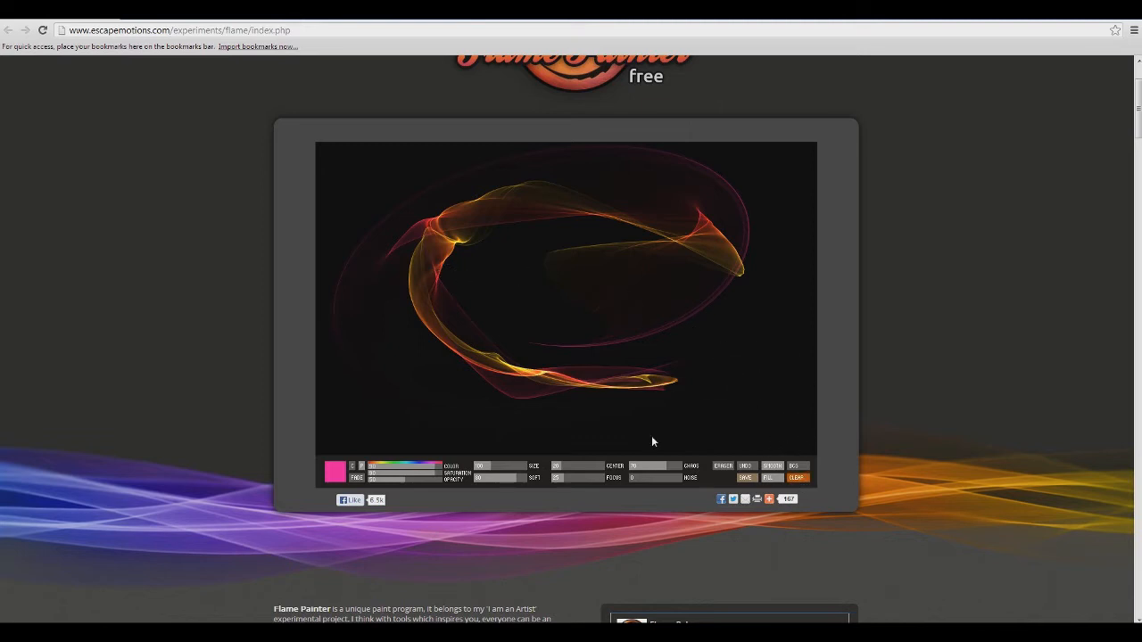
{"action": "left_click", "coordinate": [796, 479]}
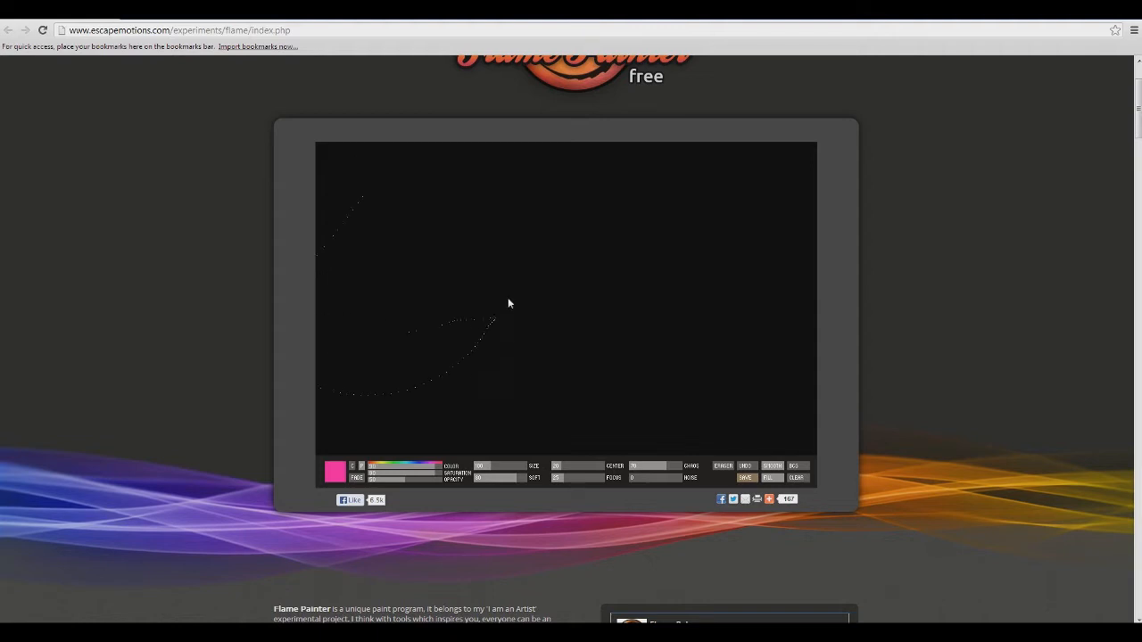
Set the Flame Painter color to teal and try several swirling flame strokes, clearing the canvas between attempts
{"action": "left_click", "coordinate": [390, 468]}
{"action": "left_click_drag", "start_coordinate": [390, 469], "coordinate": [401, 469]}
{"action": "mouse_move", "coordinate": [537, 196]}
{"action": "left_mouse_down"}
{"action": "mouse_move", "coordinate": [755, 312]}
{"action": "mouse_move", "coordinate": [429, 314]}
{"action": "mouse_move", "coordinate": [592, 286]}
{"action": "mouse_move", "coordinate": [538, 342]}
{"action": "mouse_move", "coordinate": [526, 317]}
{"action": "left_mouse_up"}
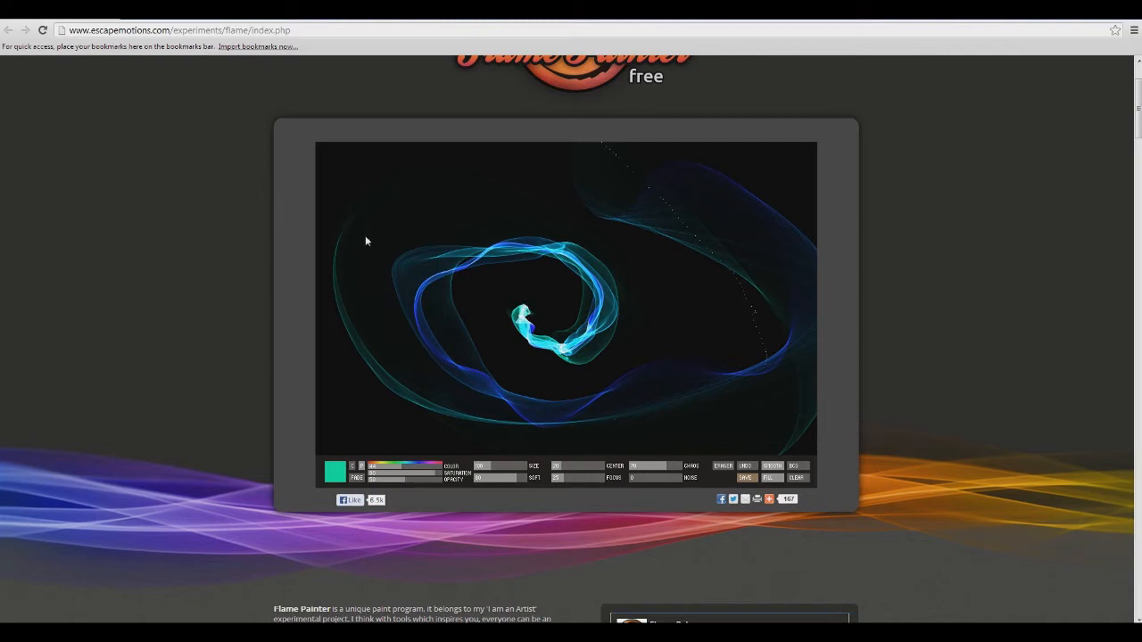
{"action": "left_click", "coordinate": [795, 479]}
{"action": "mouse_move", "coordinate": [612, 201]}
{"action": "left_mouse_down"}
{"action": "mouse_move", "coordinate": [541, 177]}
{"action": "mouse_move", "coordinate": [399, 213]}
{"action": "mouse_move", "coordinate": [418, 361]}
{"action": "mouse_move", "coordinate": [733, 352]}
{"action": "mouse_move", "coordinate": [634, 205]}
{"action": "mouse_move", "coordinate": [487, 248]}
{"action": "mouse_move", "coordinate": [574, 276]}
{"action": "mouse_move", "coordinate": [494, 253]}
{"action": "mouse_move", "coordinate": [583, 302]}
{"action": "mouse_move", "coordinate": [545, 369]}
{"action": "mouse_move", "coordinate": [369, 278]}
{"action": "mouse_move", "coordinate": [601, 237]}
{"action": "mouse_move", "coordinate": [446, 298]}
{"action": "mouse_move", "coordinate": [525, 251]}
{"action": "left_mouse_up"}
{"action": "left_click", "coordinate": [797, 479]}
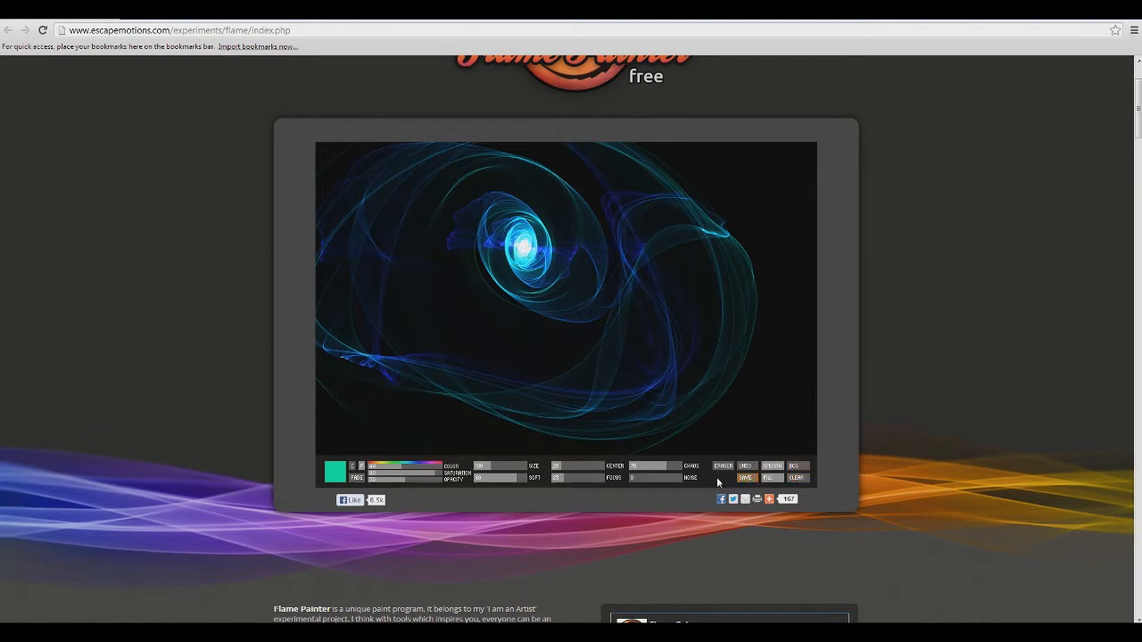
{"action": "left_click", "coordinate": [800, 480]}
{"action": "mouse_move", "coordinate": [373, 235]}
{"action": "left_mouse_down"}
{"action": "mouse_move", "coordinate": [520, 250]}
{"action": "mouse_move", "coordinate": [511, 264]}
{"action": "left_mouse_up"}
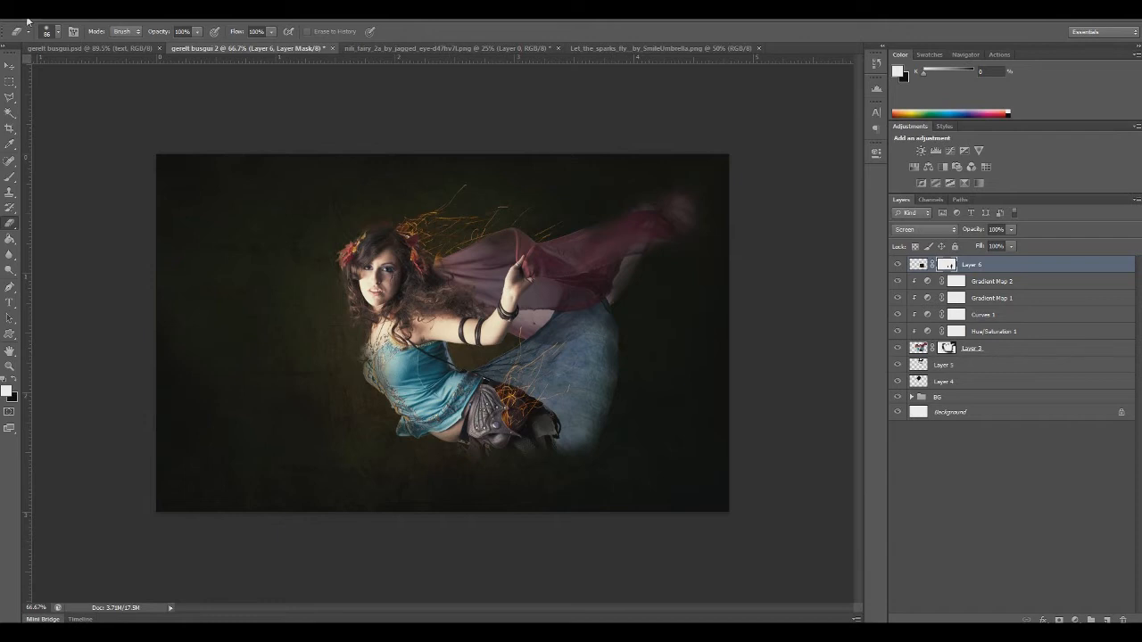
Switch back to Photoshop and look through the Color flame images in the gerelt busgui folder
{"action": "left_click", "coordinate": [28, 21]}
{"action": "left_click", "coordinate": [47, 35]}
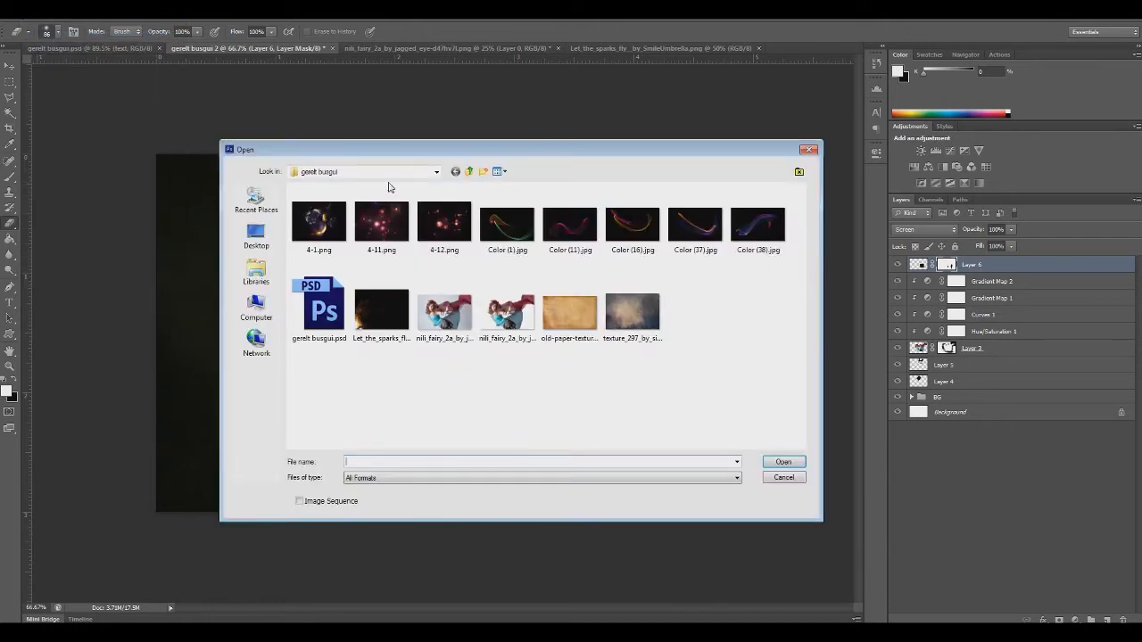
{"action": "left_click", "coordinate": [514, 230]}
{"action": "left_click_drag", "start_coordinate": [531, 149], "coordinate": [477, 142]}
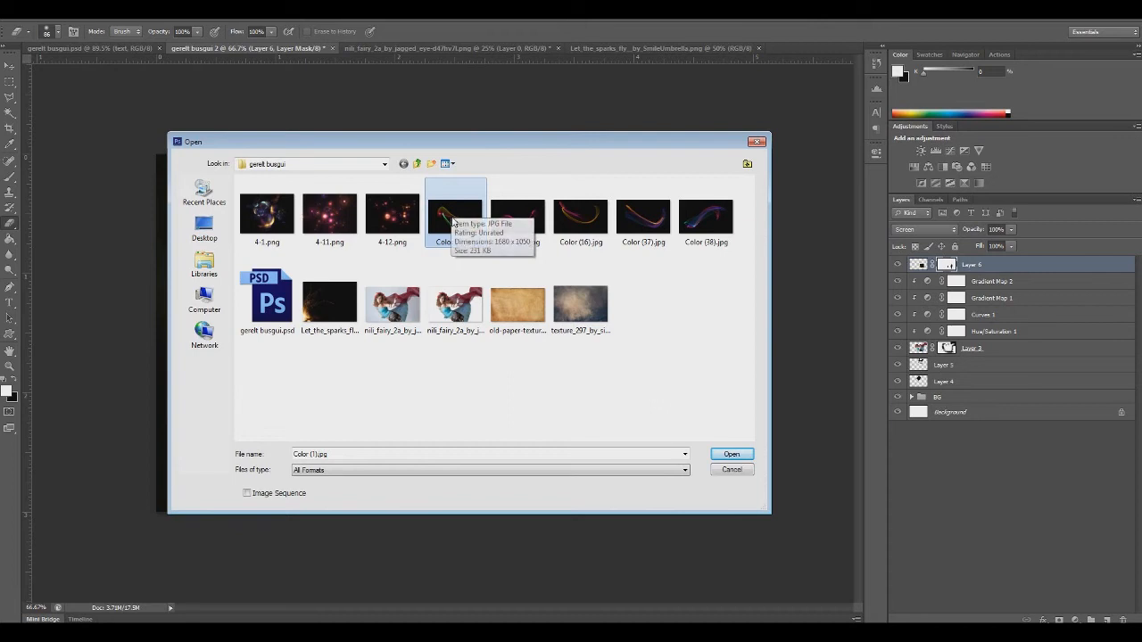
{"action": "left_click", "coordinate": [757, 142]}
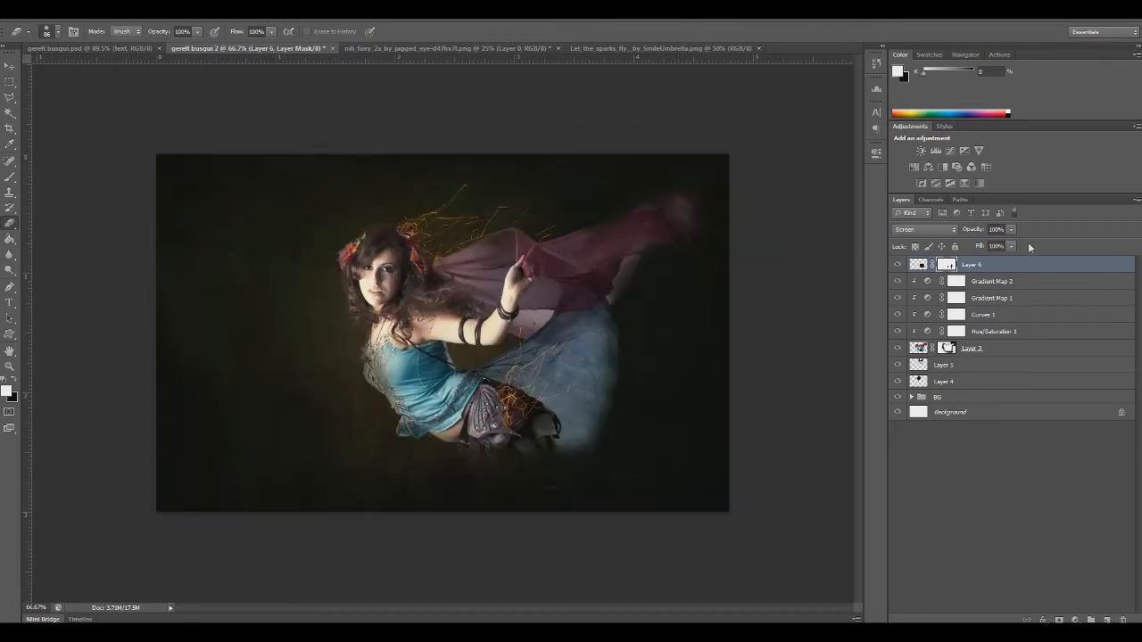
Group all layers from Layer 6 down to Layer 4 and name the group "model bas gal"
{"action": "left_click", "coordinate": [954, 384], "text": "shift"}
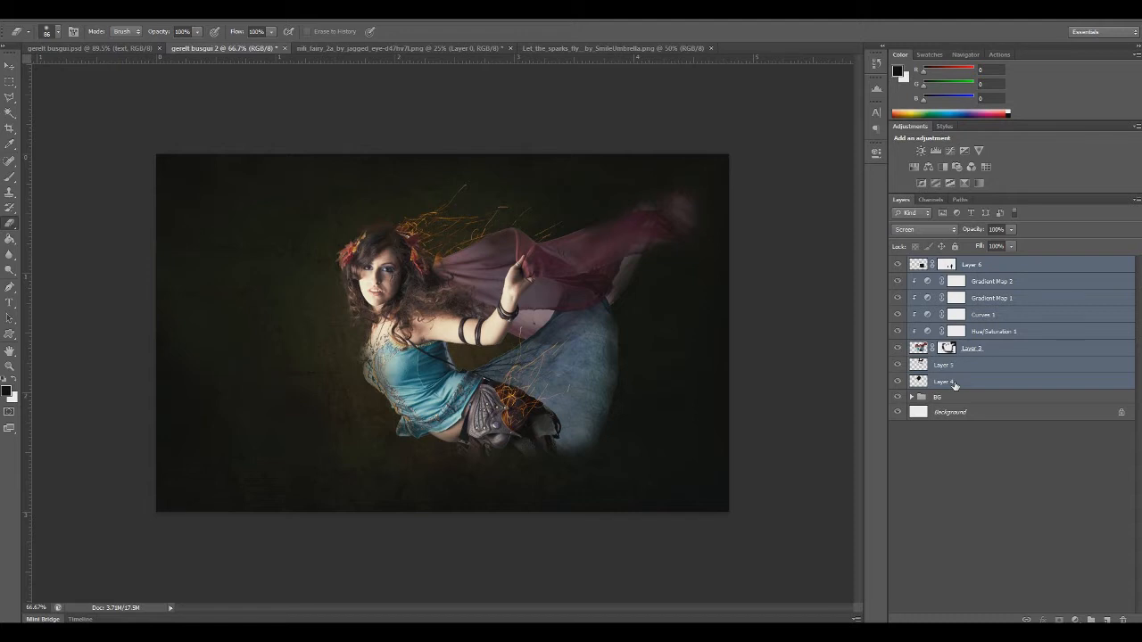
{"action": "key", "text": "ctrl+g"}
{"action": "double_click", "coordinate": [946, 263]}
{"action": "type", "text": "model bus gal"}
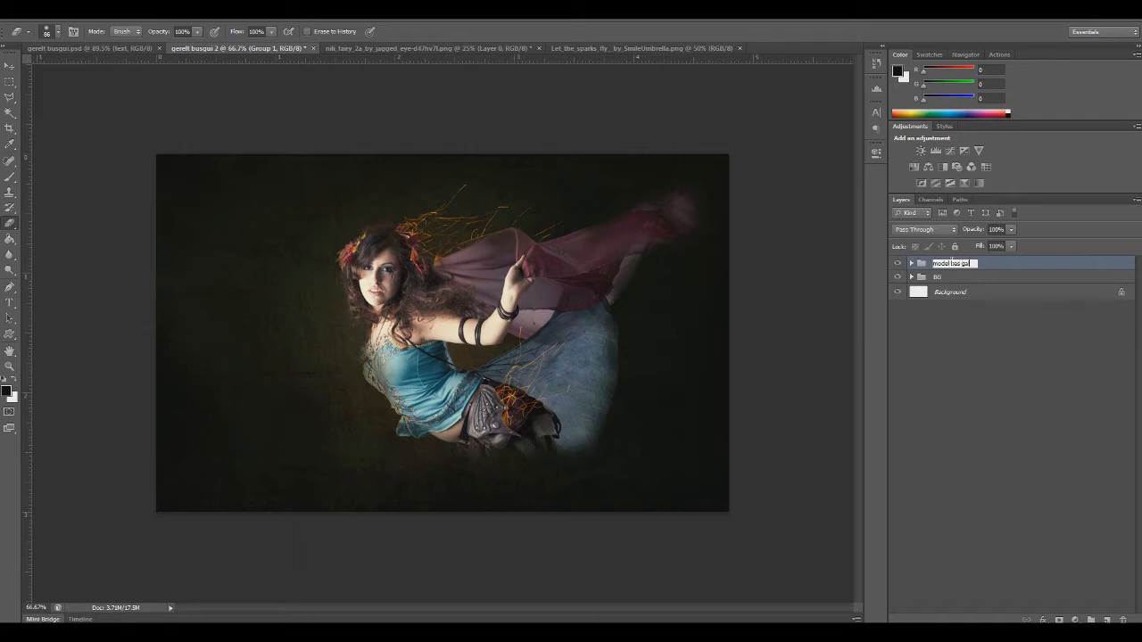
{"action": "key", "text": "Return"}
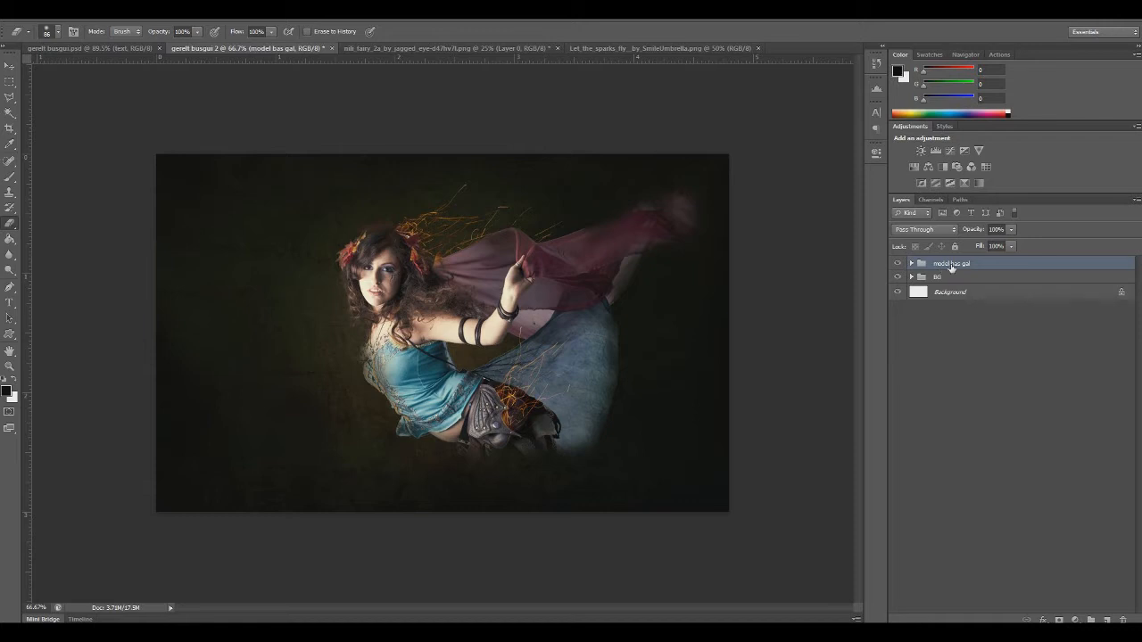
{"action": "left_click", "coordinate": [1003, 264], "text": "ctrl"}
Open Color (11).jpg, copy the entire image and paste it as a new layer above the model group in gerelt busgui 2
{"action": "left_click", "coordinate": [49, 17]}
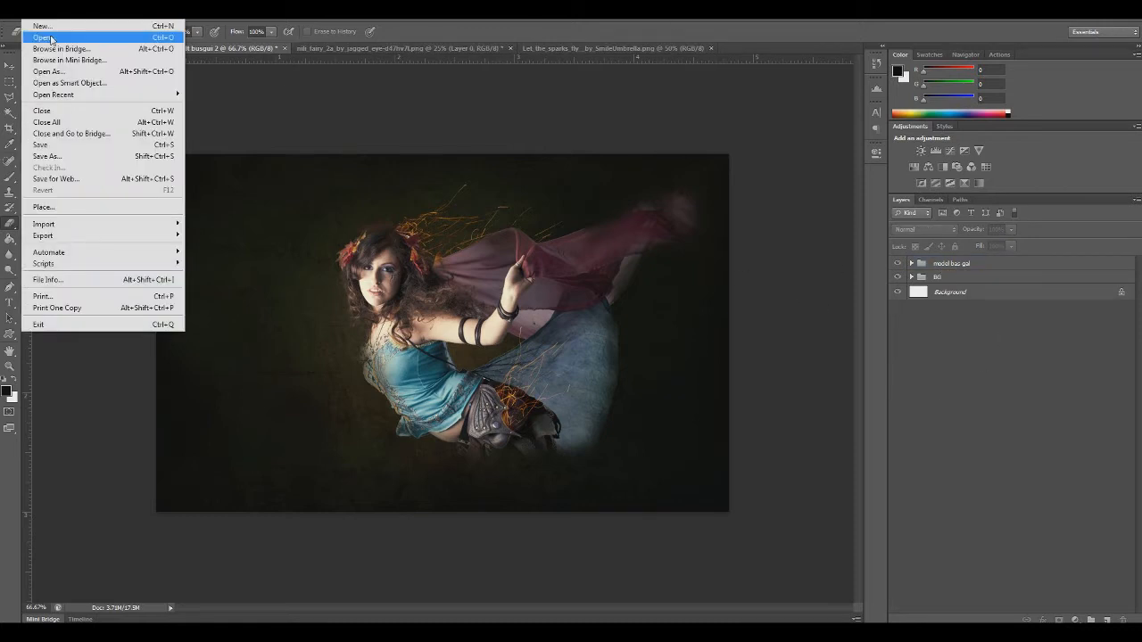
{"action": "left_click", "coordinate": [43, 38]}
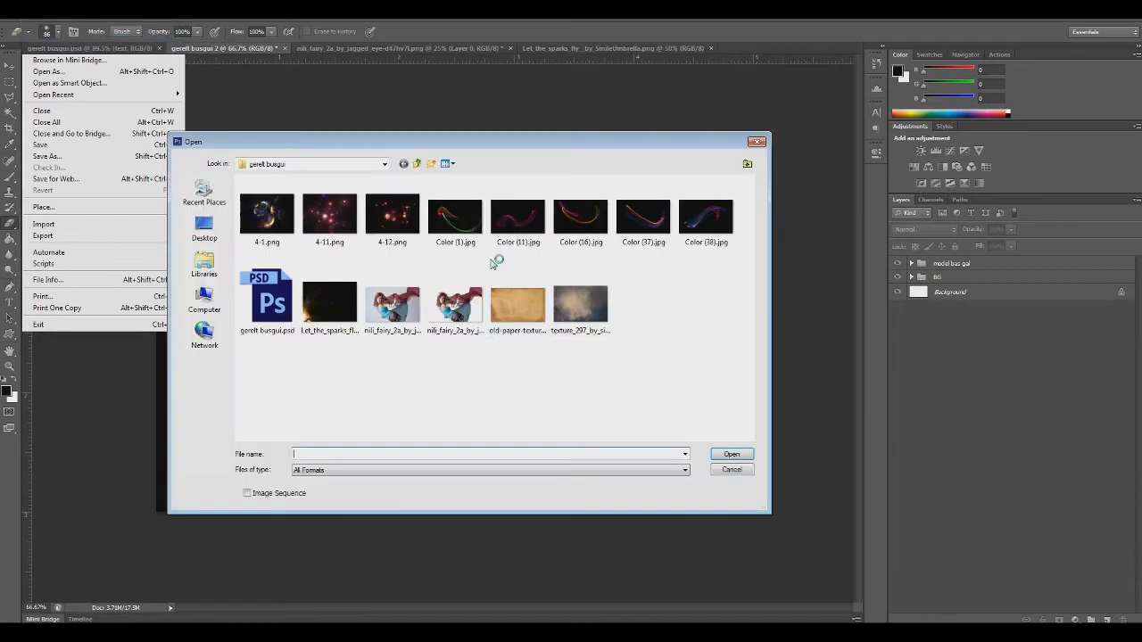
{"action": "double_click", "coordinate": [534, 227]}
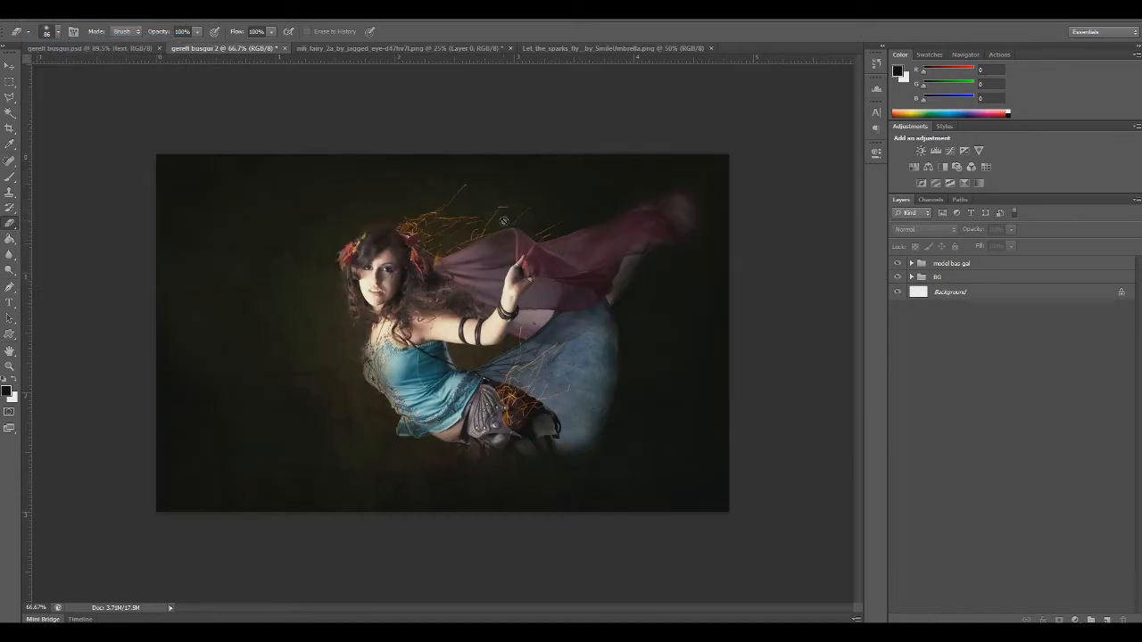
{"action": "key", "text": "ctrl+a"}
{"action": "key", "text": "ctrl+c"}
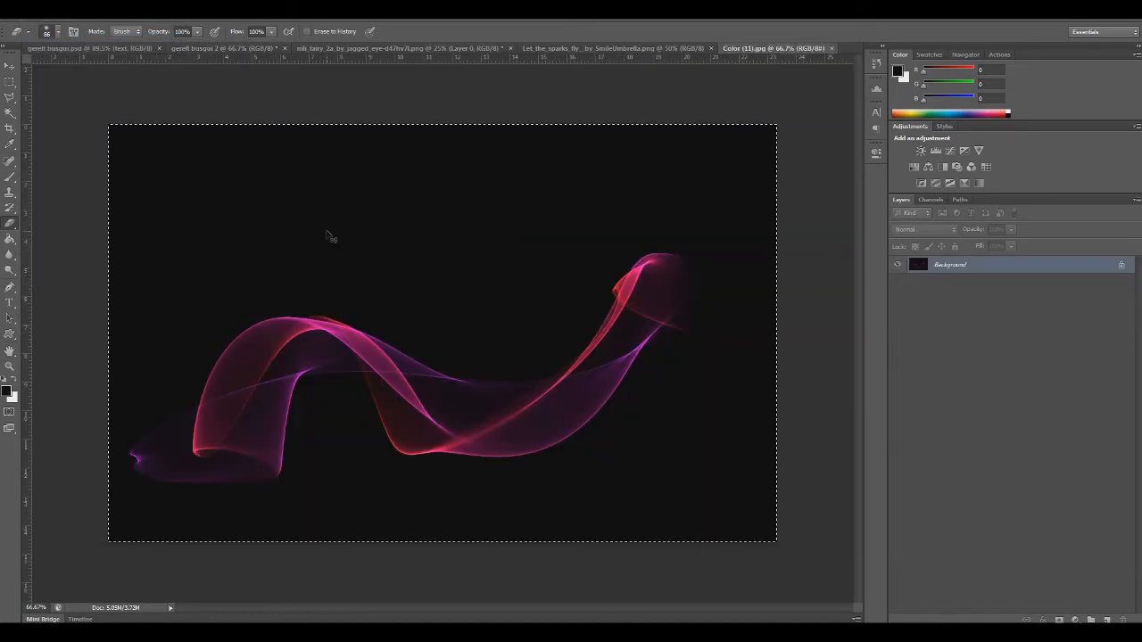
{"action": "key", "text": "ctrl+w"}
{"action": "key", "text": "ctrl+v"}
Scale the pasted flame image to about 71%, position it within the canvas and set its blend mode to Screen
{"action": "key", "text": "ctrl+t"}
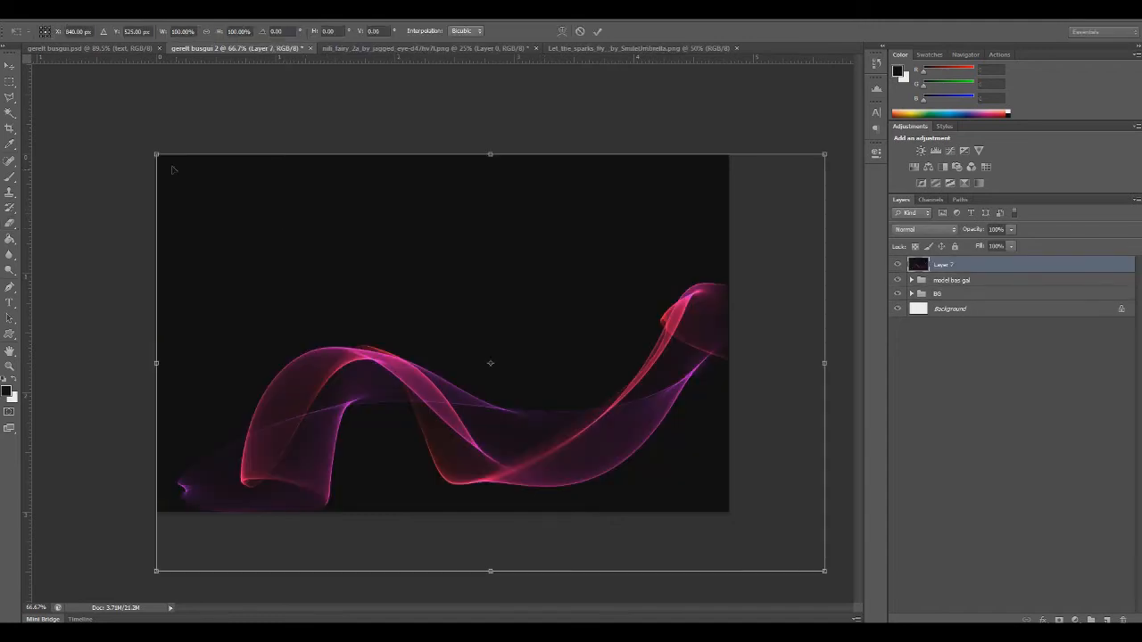
{"action": "left_click_drag", "start_coordinate": [175, 184], "coordinate": [320, 330]}
{"action": "left_click_drag", "start_coordinate": [469, 365], "coordinate": [355, 261]}
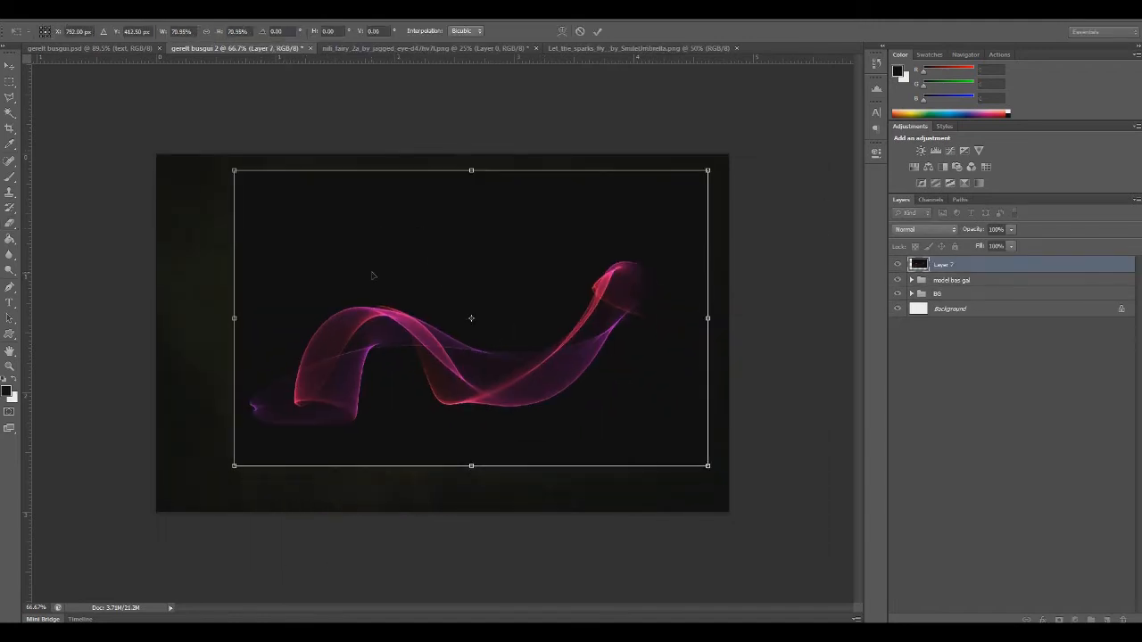
{"action": "key", "text": "Return"}
{"action": "left_click", "coordinate": [923, 229]}
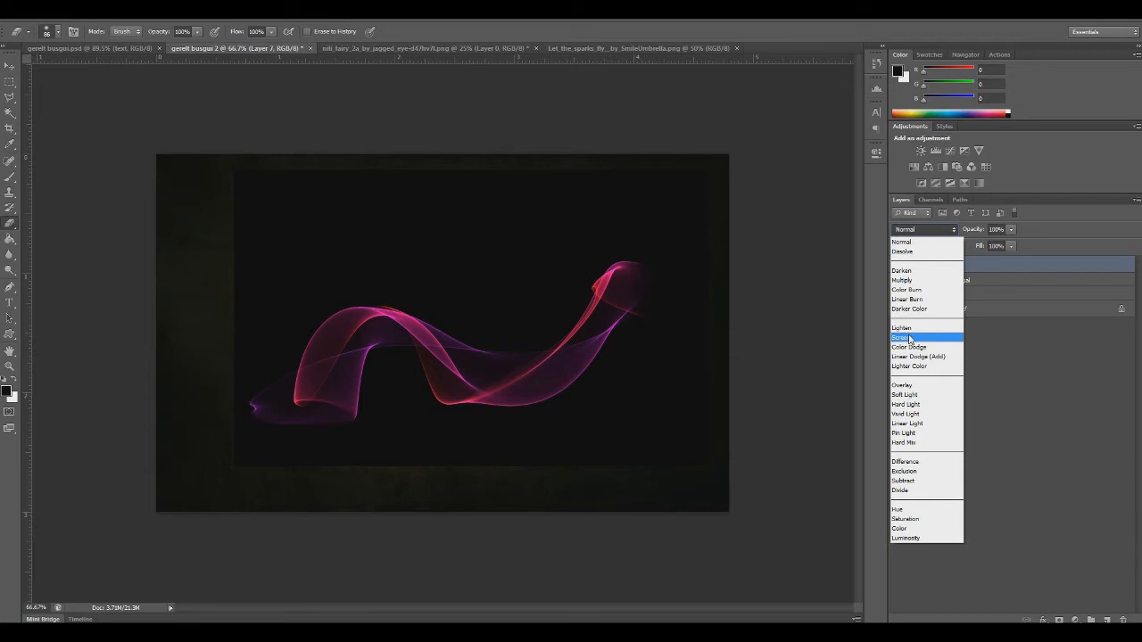
{"action": "left_click", "coordinate": [901, 339]}
Scale the flame layer to about 75%, rotate it about -1.5° and place it along the fairy's red veil
{"action": "key", "text": "ctrl+t"}
{"action": "mouse_move", "coordinate": [420, 376]}
{"action": "left_mouse_down"}
{"action": "mouse_move", "coordinate": [527, 404]}
{"action": "mouse_move", "coordinate": [429, 380]}
{"action": "left_mouse_up"}
{"action": "left_click_drag", "start_coordinate": [245, 175], "coordinate": [363, 248]}
{"action": "left_click_drag", "start_coordinate": [388, 342], "coordinate": [421, 211]}
{"action": "left_click_drag", "start_coordinate": [475, 424], "coordinate": [483, 426]}
{"action": "left_click_drag", "start_coordinate": [436, 270], "coordinate": [440, 275]}
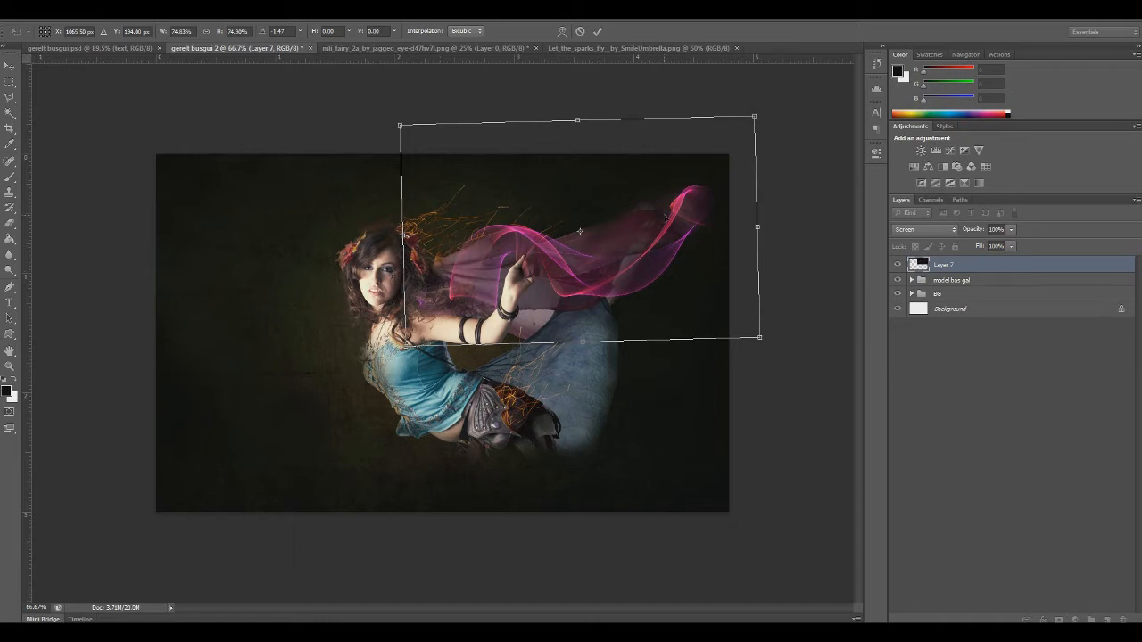
{"action": "key", "text": "Return"}
Colorize the flame layer with Hue/Saturation, shifting the hue to a soft pink that matches the veil
{"action": "key", "text": "e"}
{"action": "key", "text": "ctrl+u"}
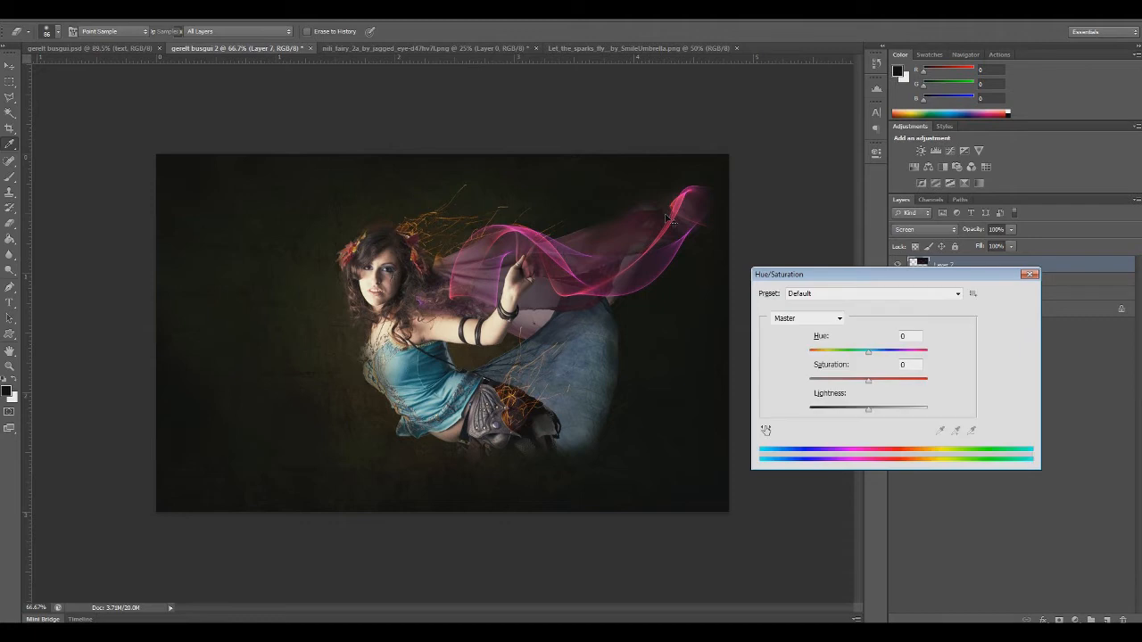
{"action": "left_click", "coordinate": [991, 420]}
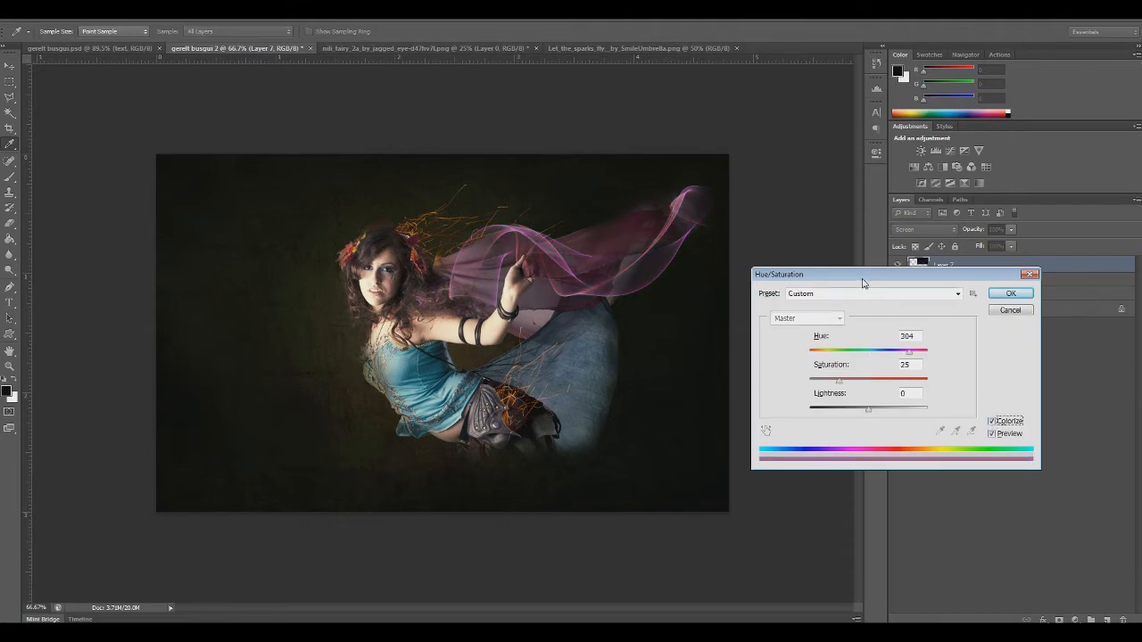
{"action": "left_click_drag", "start_coordinate": [862, 278], "coordinate": [400, 318]}
{"action": "left_click_drag", "start_coordinate": [447, 391], "coordinate": [438, 393]}
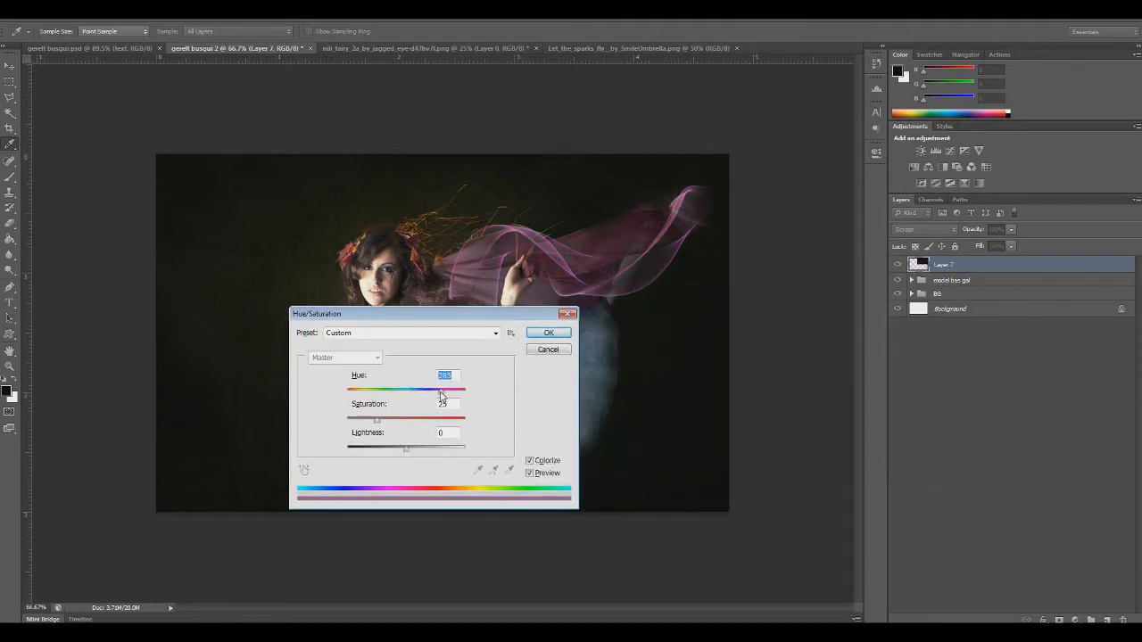
{"action": "left_click_drag", "start_coordinate": [441, 394], "coordinate": [405, 425]}
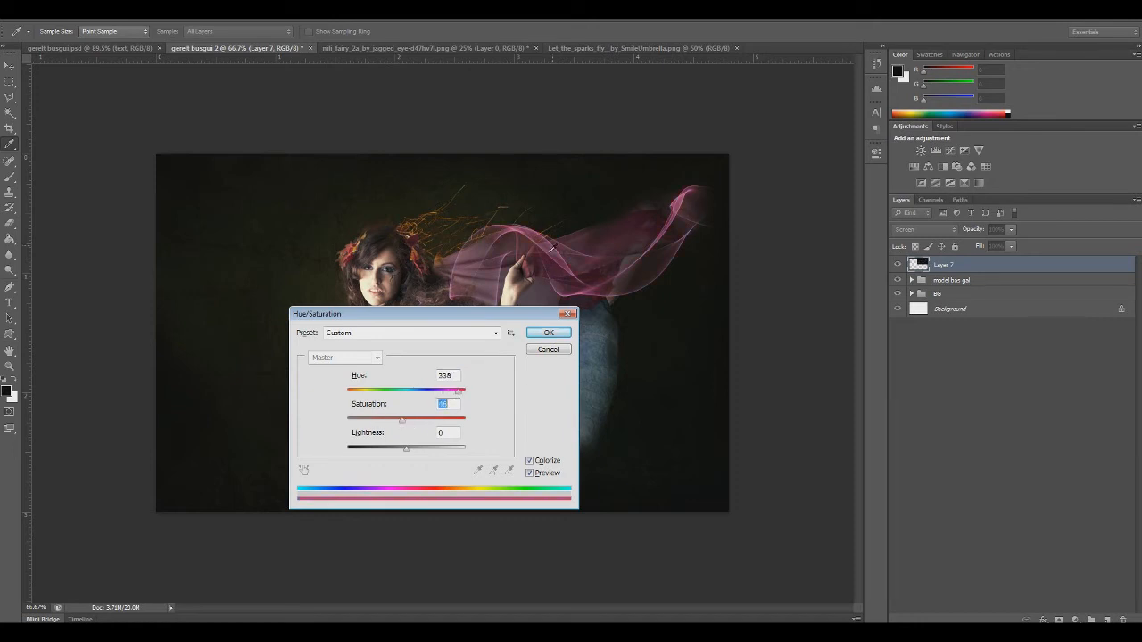
{"action": "left_click", "coordinate": [549, 333]}
Add a layer mask to Layer 7 and fade the flame's end near the hair with a size 99 eraser at 66% opacity
{"action": "key", "text": "e"}
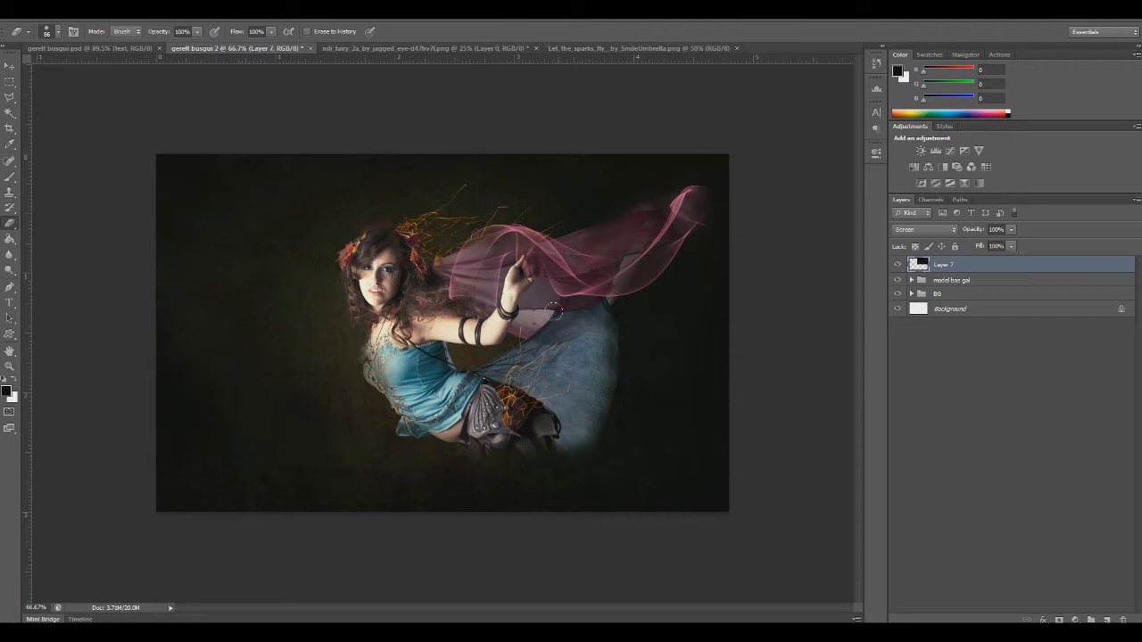
{"action": "left_click", "coordinate": [1059, 620]}
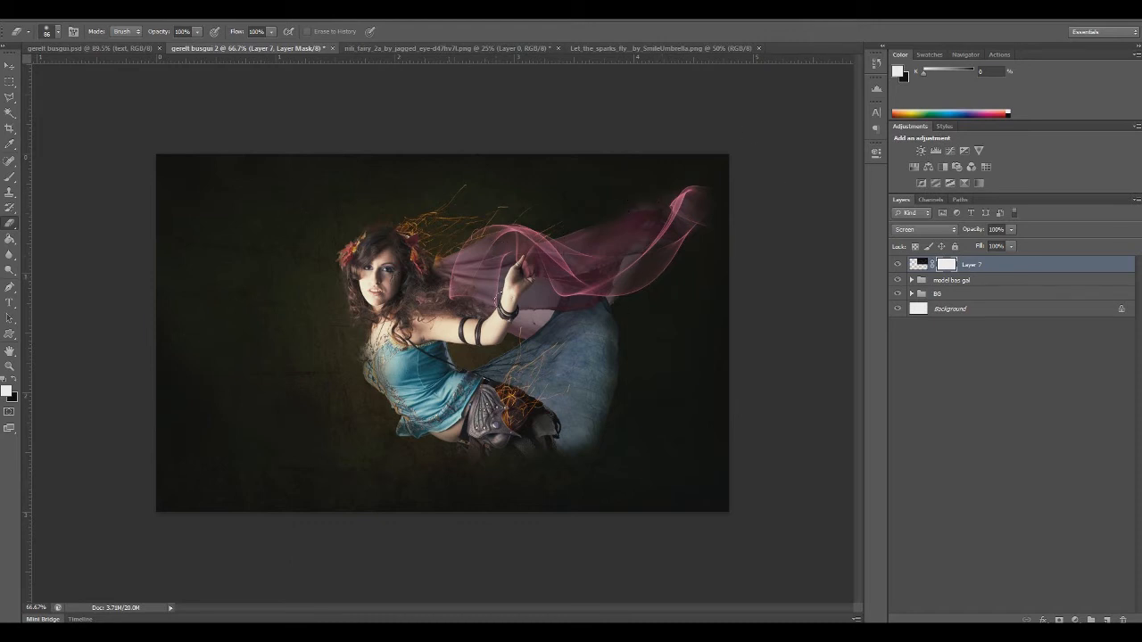
{"action": "left_click", "coordinate": [197, 31]}
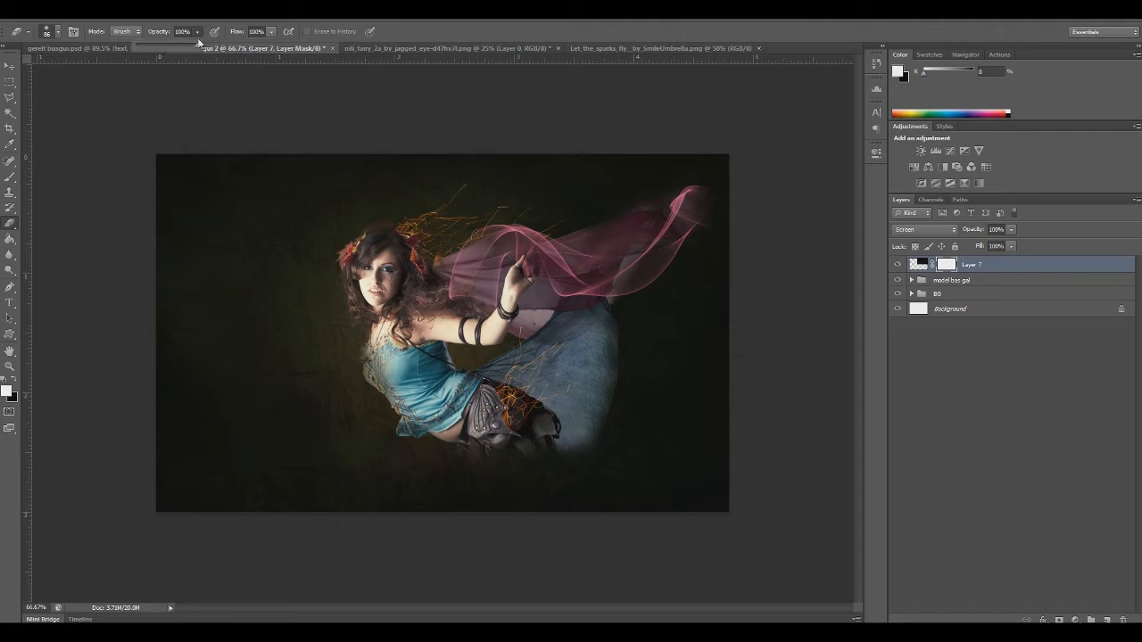
{"action": "right_click", "coordinate": [364, 304]}
{"action": "left_click", "coordinate": [433, 333]}
{"action": "key", "text": "Return"}
{"action": "left_click_drag", "start_coordinate": [454, 293], "coordinate": [412, 289]}
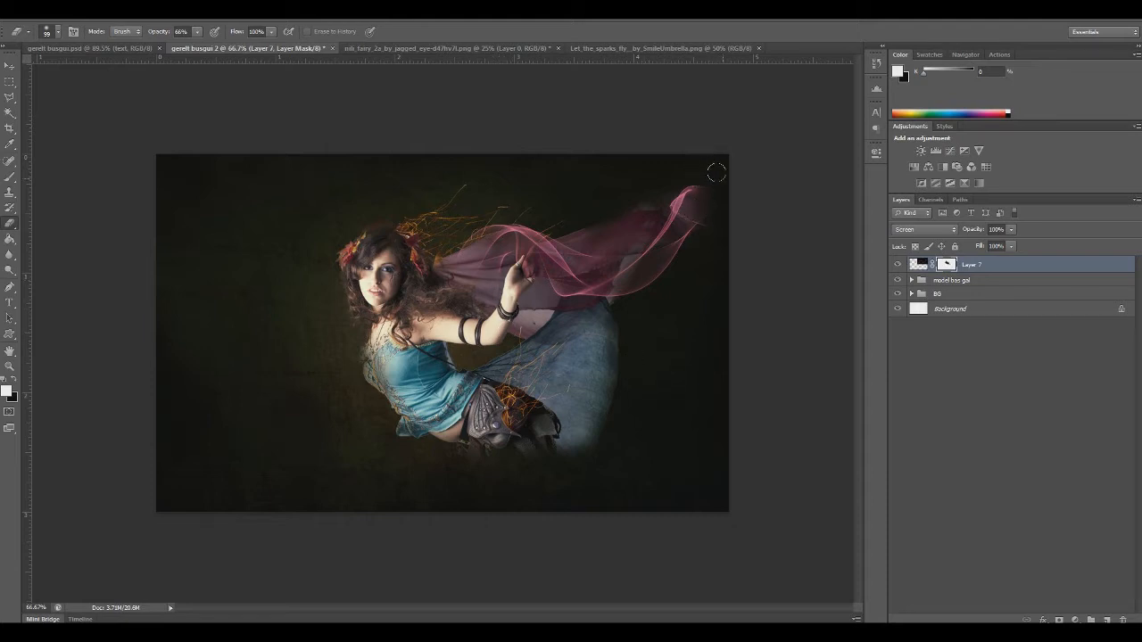
Set the eraser opacity to 55% and fade the flame's tip at the far end of the veil on the Layer 7 mask
{"action": "right_click", "coordinate": [767, 175]}
{"action": "left_click", "coordinate": [197, 33]}
{"action": "left_click_drag", "start_coordinate": [197, 38], "coordinate": [186, 48]}
{"action": "left_click_drag", "start_coordinate": [703, 165], "coordinate": [687, 231]}
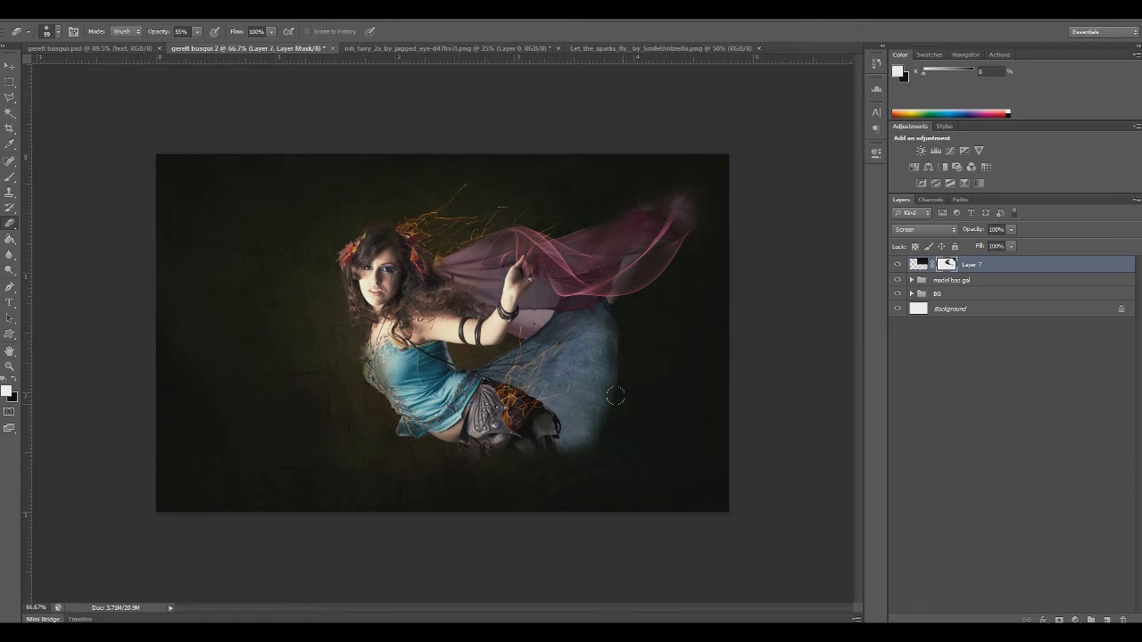
Copy the whole Color (11).jpg image and paste it as a new layer above Layer 7 in the gerelt busgui 2 composition
{"action": "scroll", "coordinate": [615, 391], "scroll_direction": "up", "scroll_amount": 3}
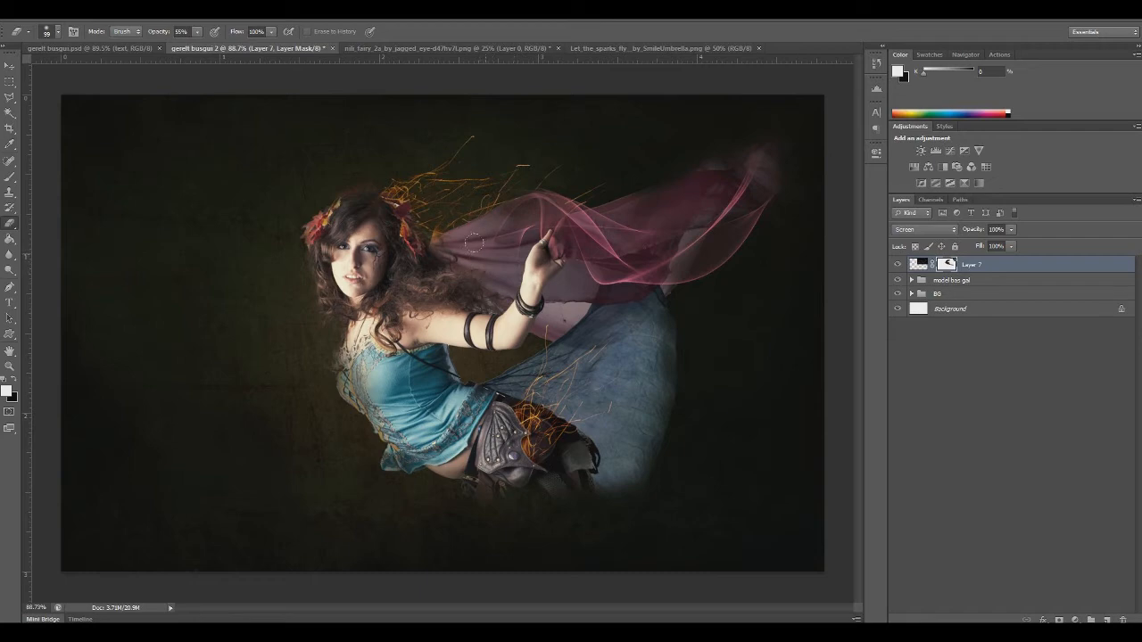
{"action": "left_click", "coordinate": [28, 18]}
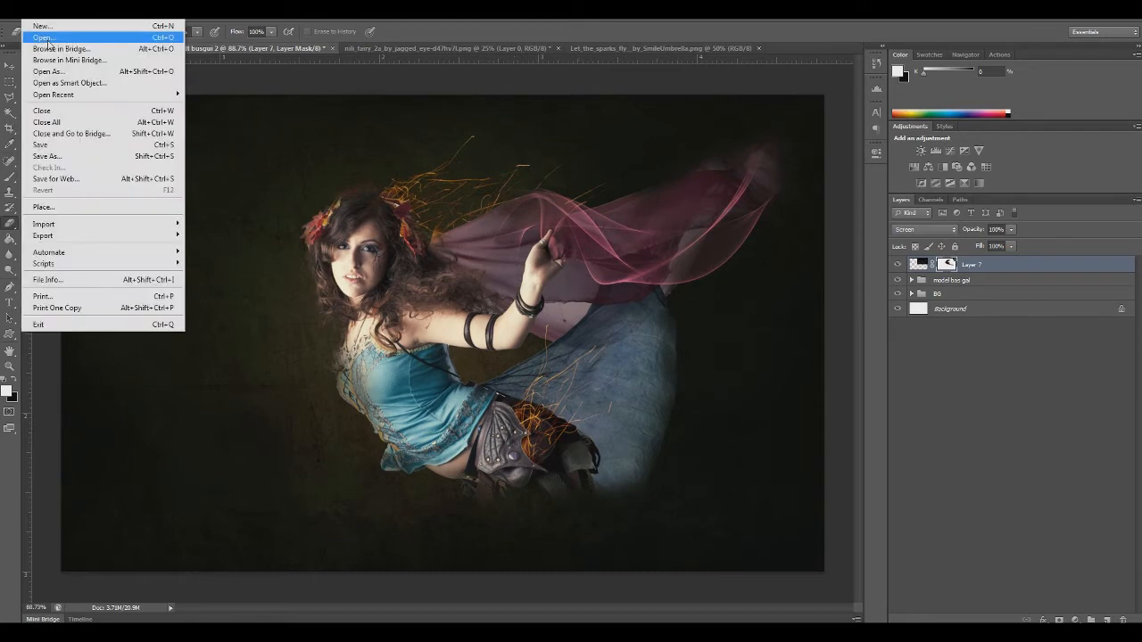
{"action": "left_click", "coordinate": [50, 38]}
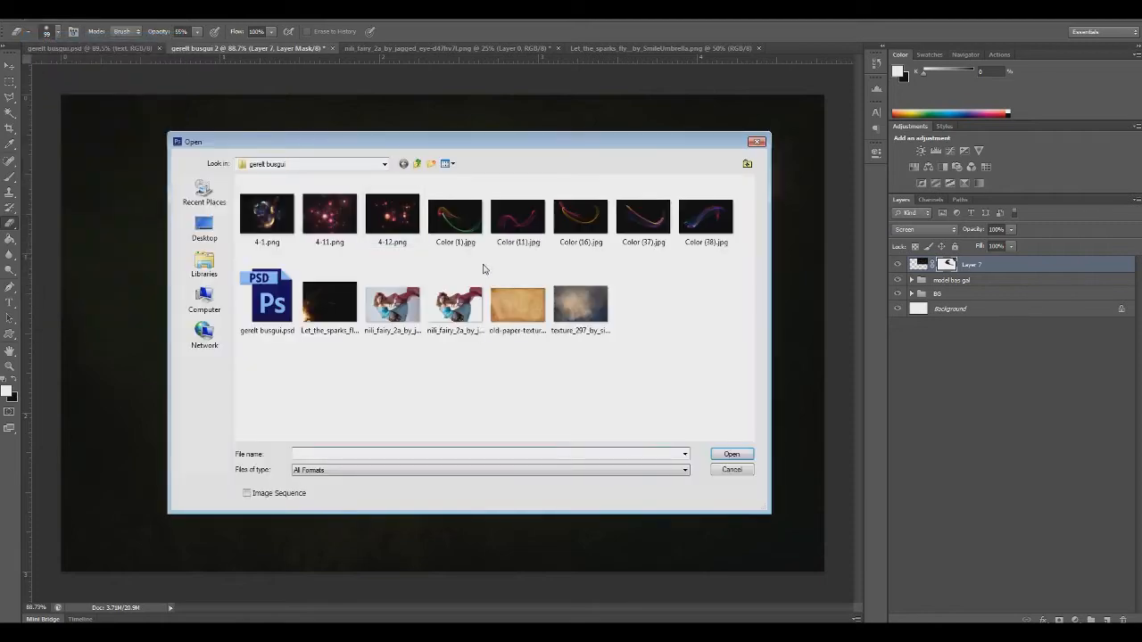
{"action": "double_click", "coordinate": [520, 224]}
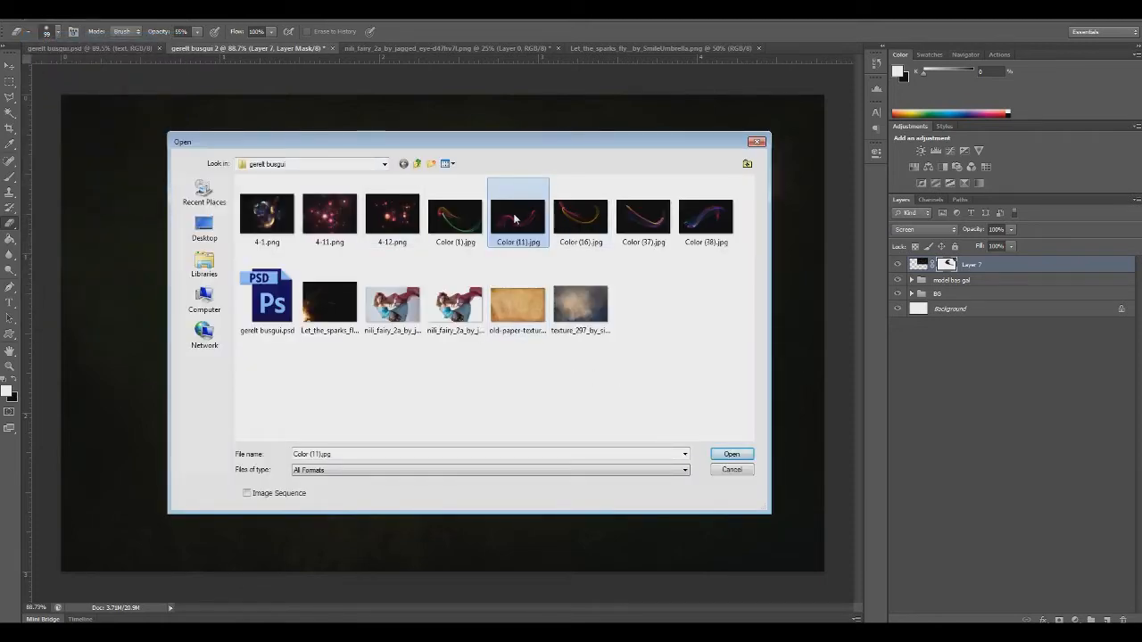
{"action": "key", "text": "ctrl+a"}
{"action": "key", "text": "ctrl+c"}
{"action": "key", "text": "ctrl+w"}
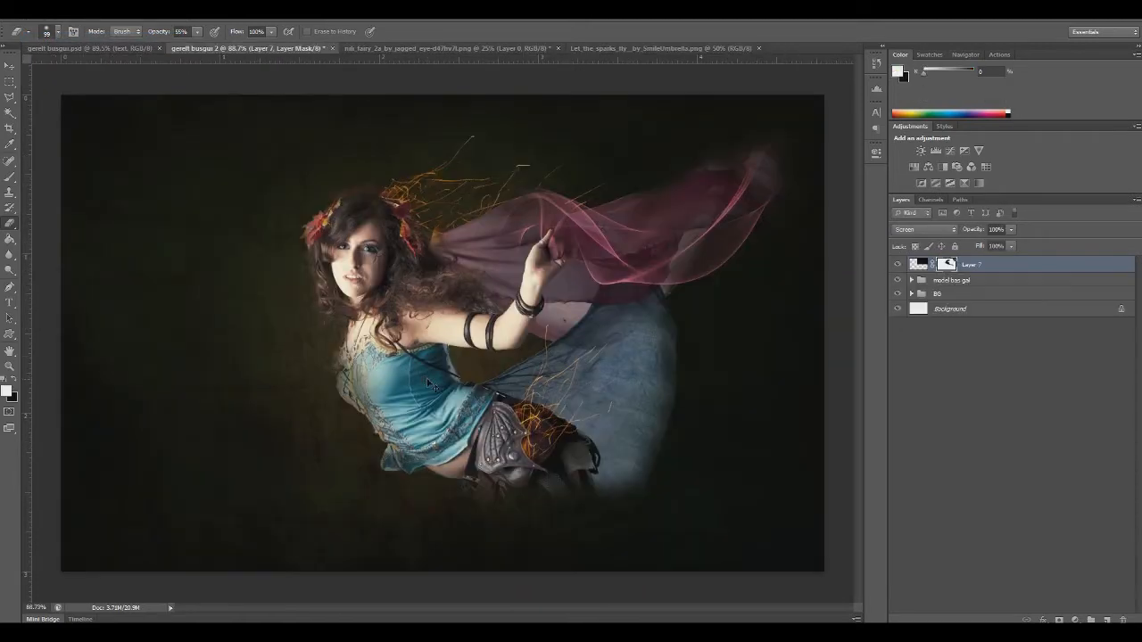
{"action": "key", "text": "ctrl+v"}
Scale down the pasted ribbon image over the fairy and set its blend mode to Screen
{"action": "key", "text": "ctrl+t"}
{"action": "left_click_drag", "start_coordinate": [61, 95], "coordinate": [431, 327]}
{"action": "mouse_move", "coordinate": [586, 478]}
{"action": "left_mouse_down"}
{"action": "mouse_move", "coordinate": [288, 256]}
{"action": "mouse_move", "coordinate": [307, 273]}
{"action": "left_mouse_up"}
{"action": "key", "text": "Return"}
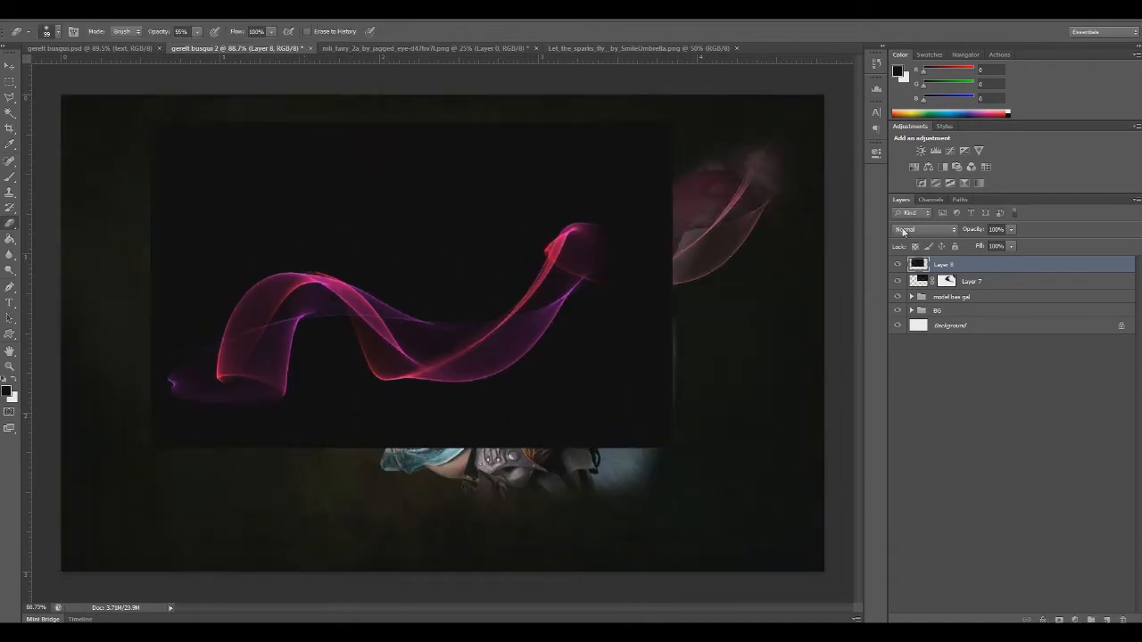
{"action": "left_click", "coordinate": [925, 229]}
{"action": "left_click", "coordinate": [893, 333]}
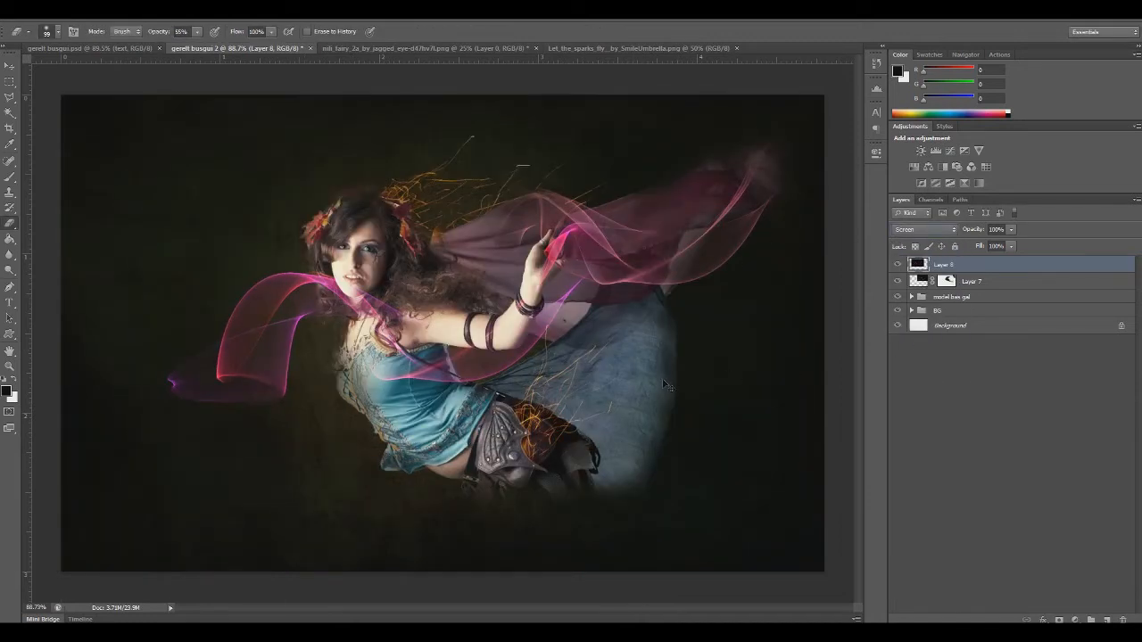
Move the ribbon layer up over the fairy and flip it vertically
{"action": "key", "text": "ctrl+t"}
{"action": "left_click_drag", "start_coordinate": [390, 331], "coordinate": [553, 261]}
{"action": "left_click_drag", "start_coordinate": [466, 355], "coordinate": [308, 386]}
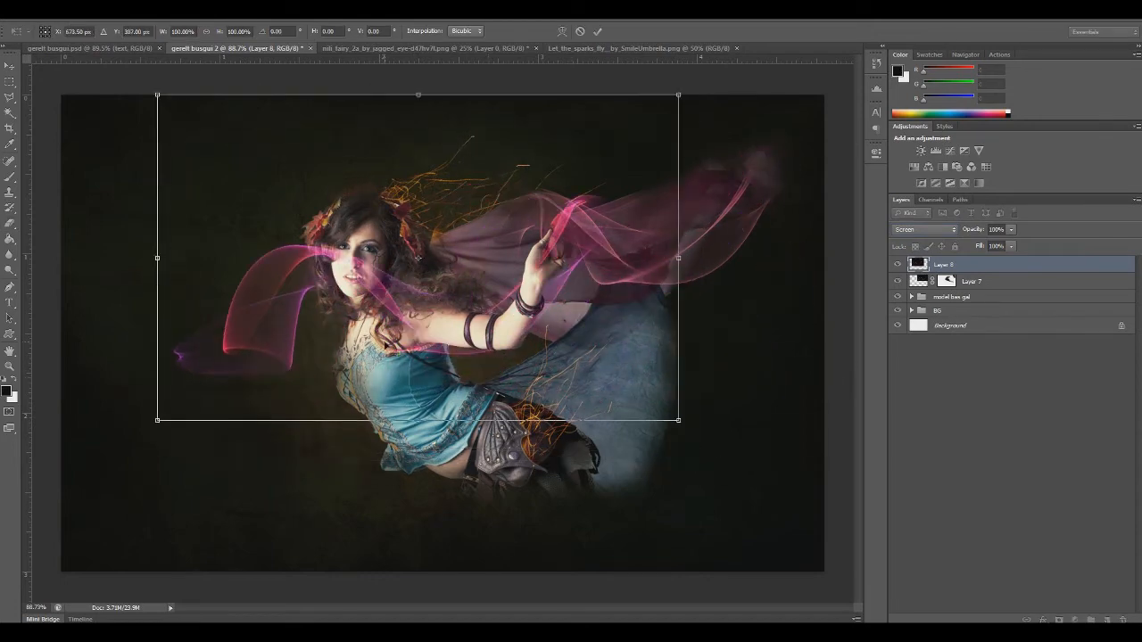
{"action": "right_click", "coordinate": [382, 345]}
{"action": "left_click", "coordinate": [419, 536]}
Scale the flipped ribbon to about 76.7%, rotate it to about 154° and place it along the fairy's red veil
{"action": "left_click_drag", "start_coordinate": [435, 306], "coordinate": [590, 331]}
{"action": "left_click_drag", "start_coordinate": [224, 474], "coordinate": [337, 596]}
{"action": "left_click_drag", "start_coordinate": [429, 393], "coordinate": [366, 388]}
{"action": "left_click_drag", "start_coordinate": [204, 247], "coordinate": [344, 275]}
{"action": "left_click_drag", "start_coordinate": [402, 358], "coordinate": [435, 313]}
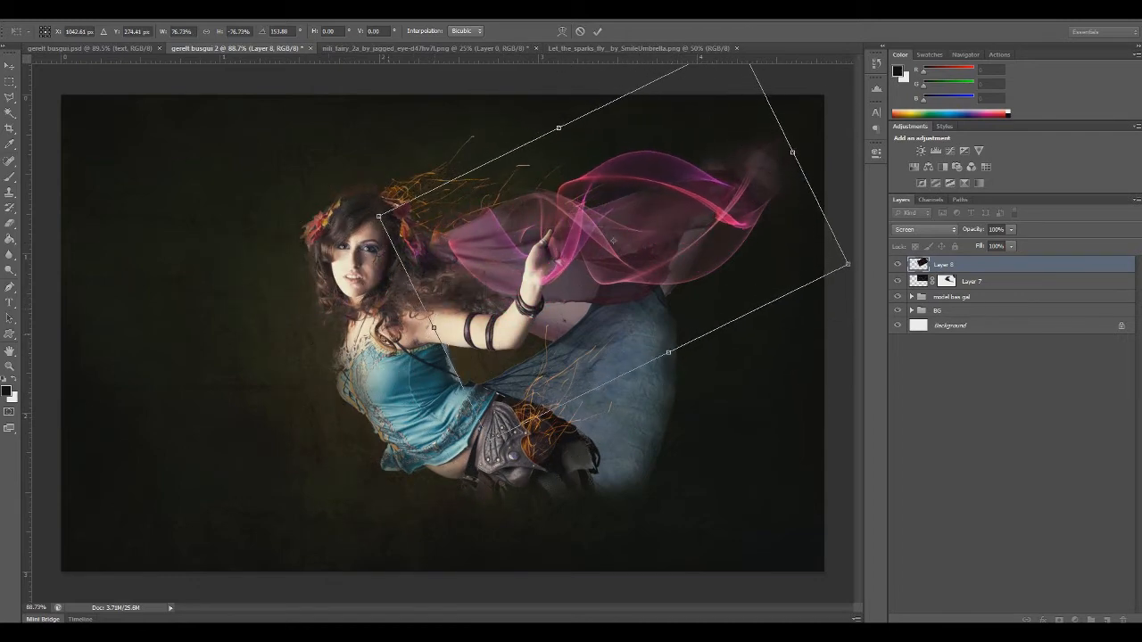
{"action": "left_click_drag", "start_coordinate": [483, 281], "coordinate": [484, 277]}
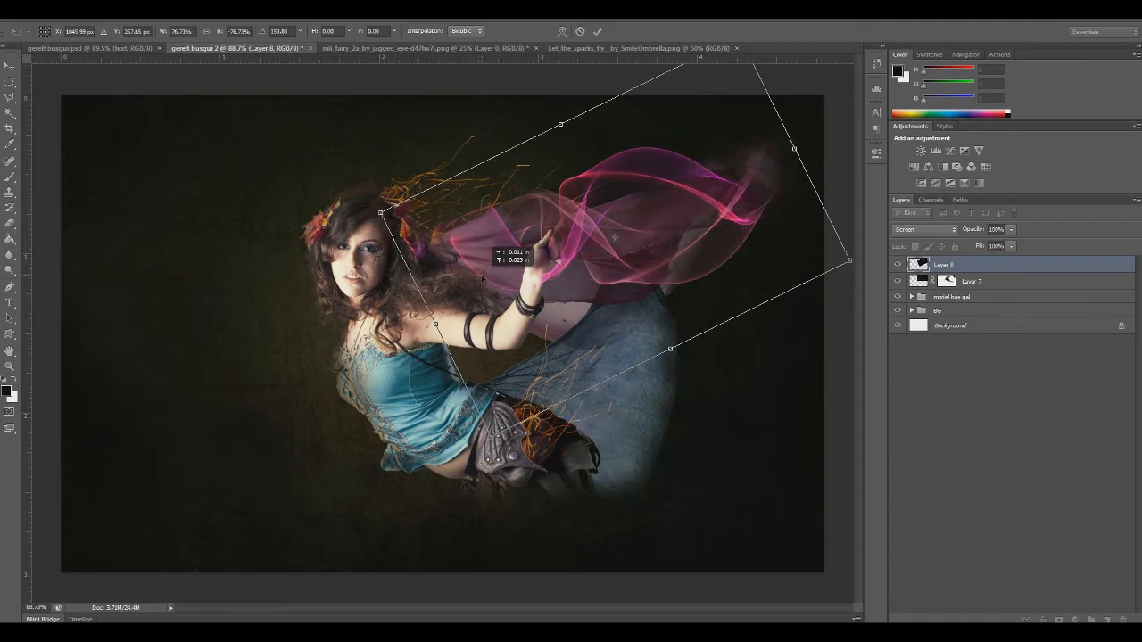
{"action": "key", "text": "Return"}
Warp the ribbon layer so its near end reaches the fairy's hair and its body widens along the veil
{"action": "key", "text": "e"}
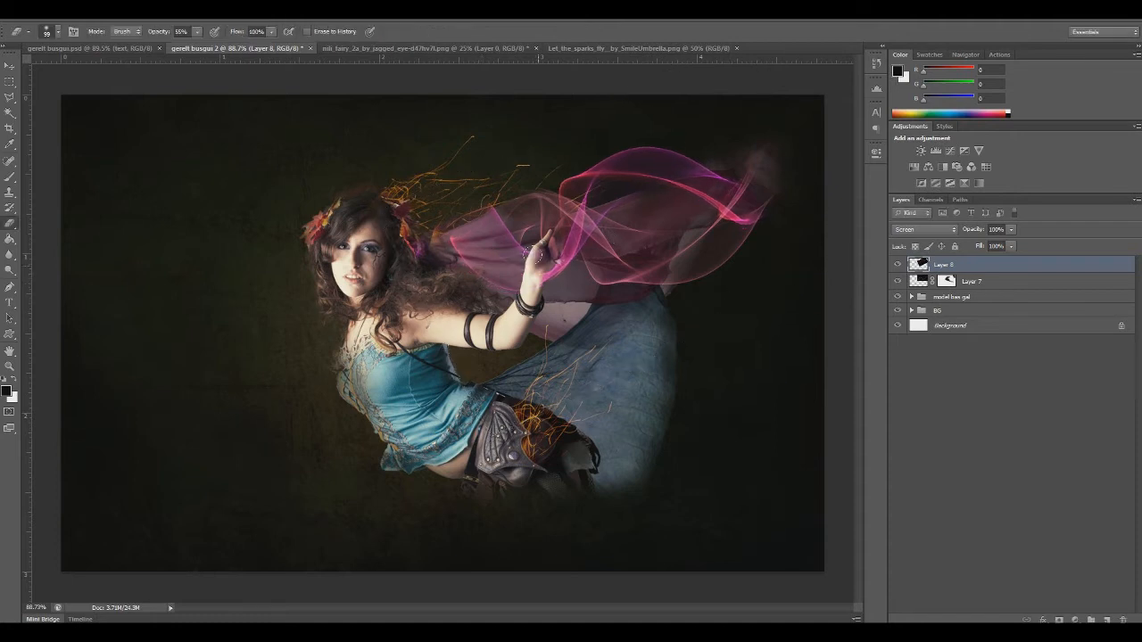
{"action": "key", "text": "ctrl+t"}
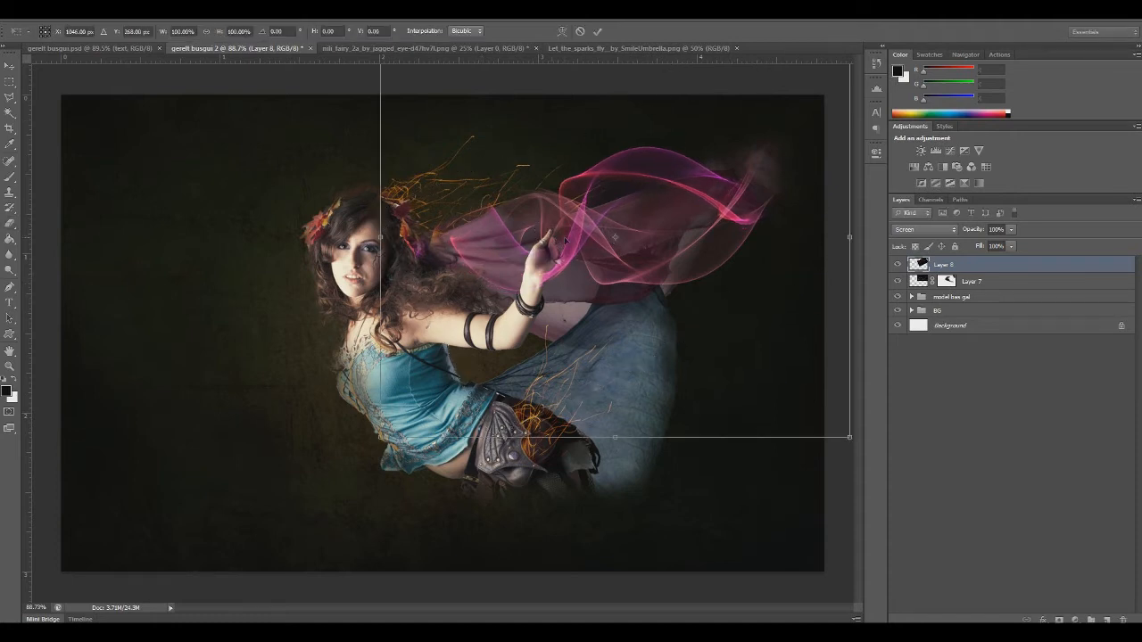
{"action": "left_click", "coordinate": [563, 32]}
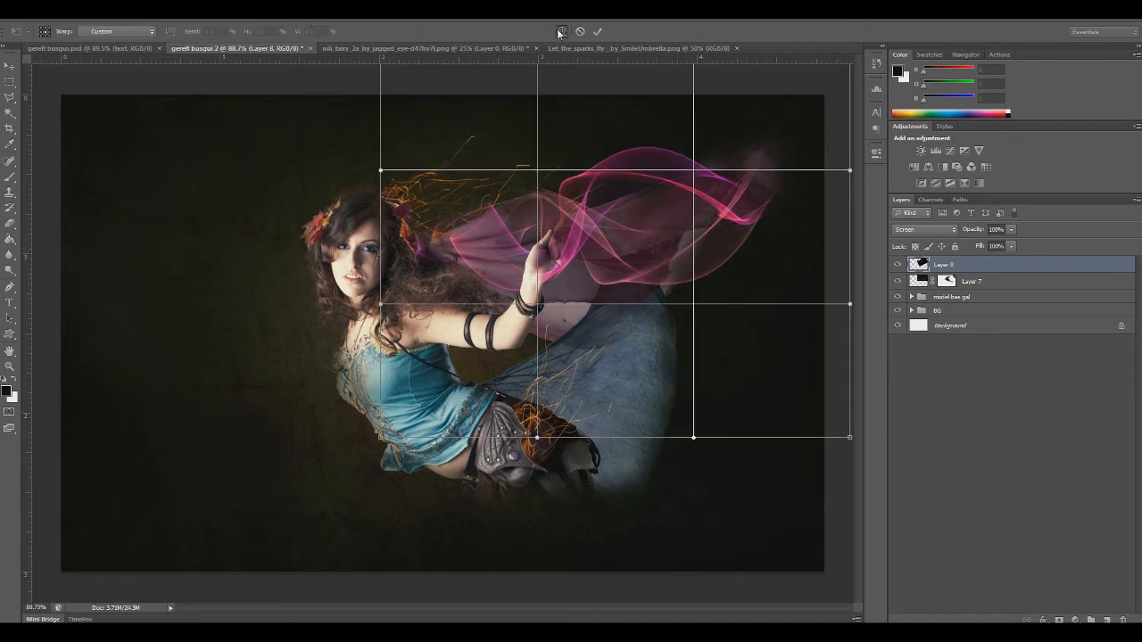
{"action": "right_click", "coordinate": [484, 218]}
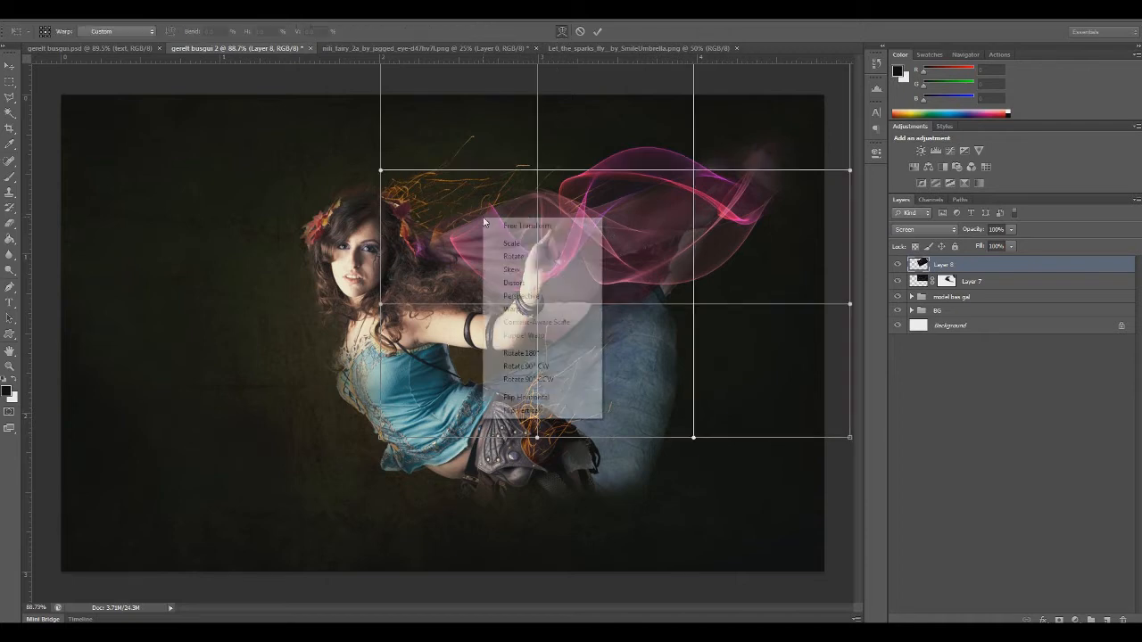
{"action": "left_click", "coordinate": [511, 311]}
{"action": "left_click_drag", "start_coordinate": [643, 207], "coordinate": [683, 208]}
{"action": "left_click_drag", "start_coordinate": [494, 245], "coordinate": [459, 250]}
{"action": "mouse_move", "coordinate": [649, 162]}
{"action": "left_mouse_down"}
{"action": "mouse_move", "coordinate": [663, 136]}
{"action": "mouse_move", "coordinate": [642, 170]}
{"action": "mouse_move", "coordinate": [630, 158]}
{"action": "left_mouse_up"}
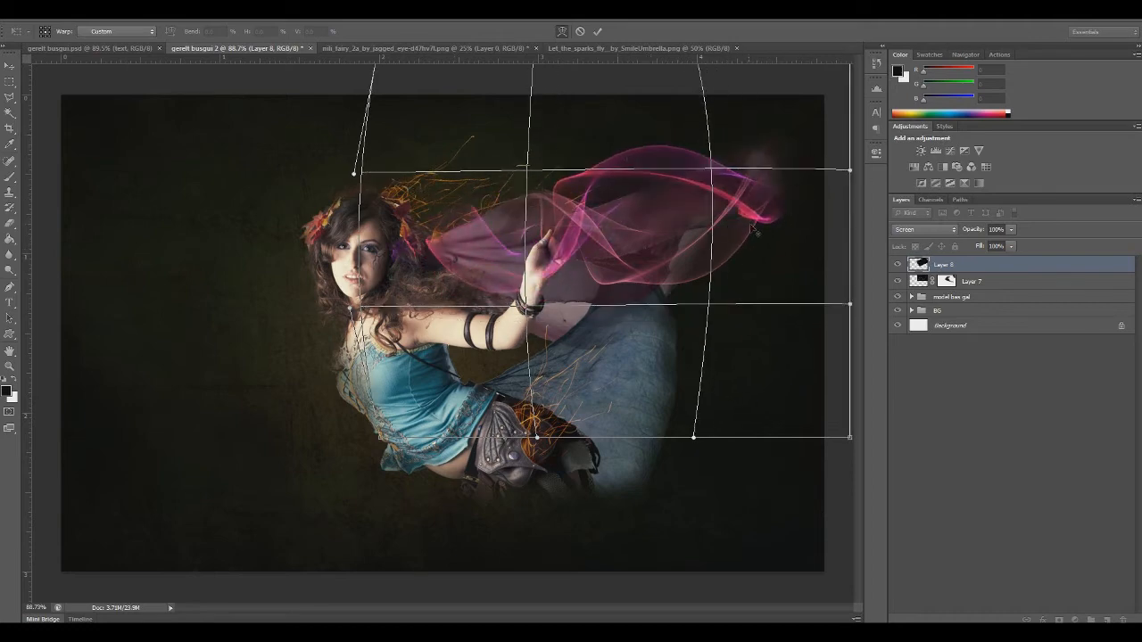
Warp the ribbon's far end up and outward past the veil's tip, refine its curve beside the hand, and apply the warp
{"action": "key", "text": "ctrl+minus"}
{"action": "left_click_drag", "start_coordinate": [750, 111], "coordinate": [793, 88]}
{"action": "left_click_drag", "start_coordinate": [752, 412], "coordinate": [811, 139]}
{"action": "left_click_drag", "start_coordinate": [609, 202], "coordinate": [605, 232]}
{"action": "left_click_drag", "start_coordinate": [473, 266], "coordinate": [460, 259]}
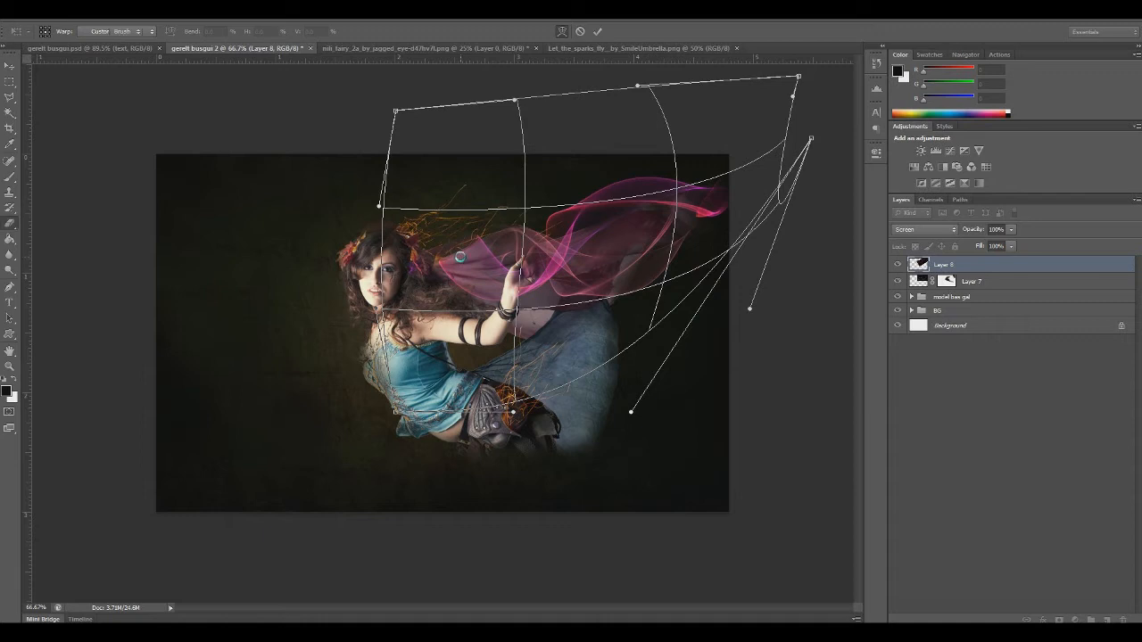
{"action": "key", "text": "Return"}
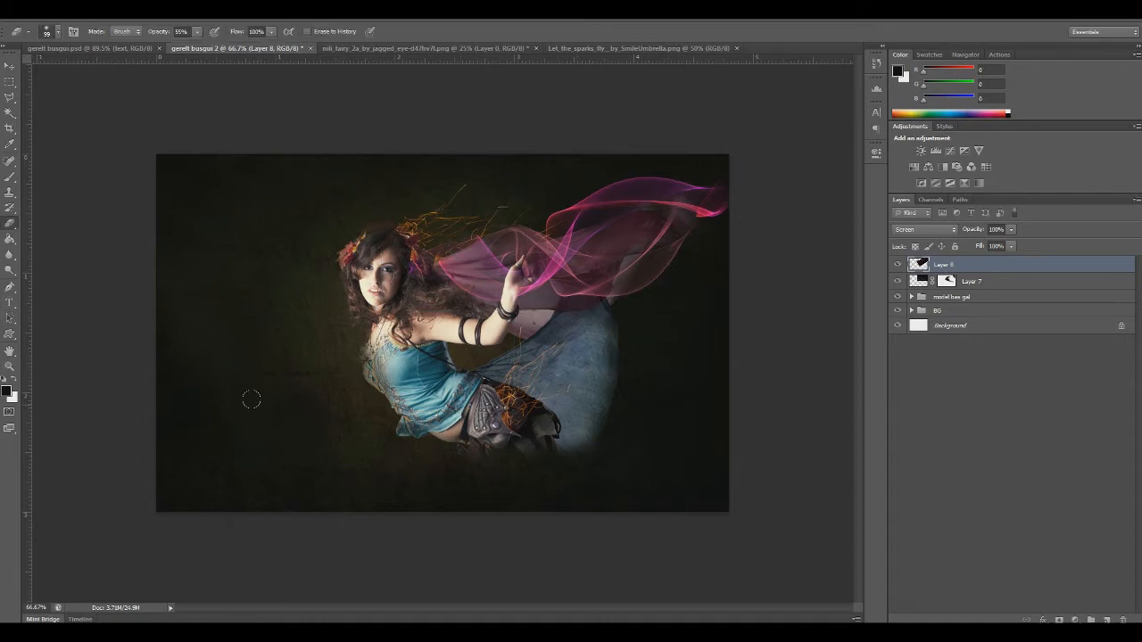
Adjust the ribbon layer with Hue/Saturation, setting hue to -28 and saturation to -59
{"action": "key", "text": "ctrl+u"}
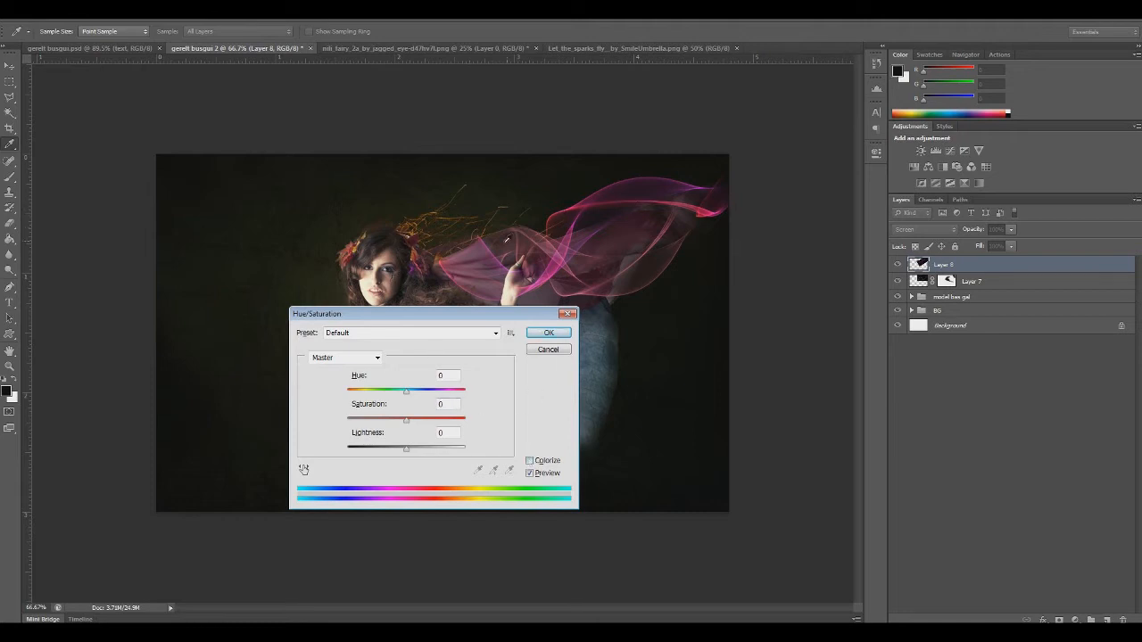
{"action": "left_click_drag", "start_coordinate": [414, 401], "coordinate": [390, 397]}
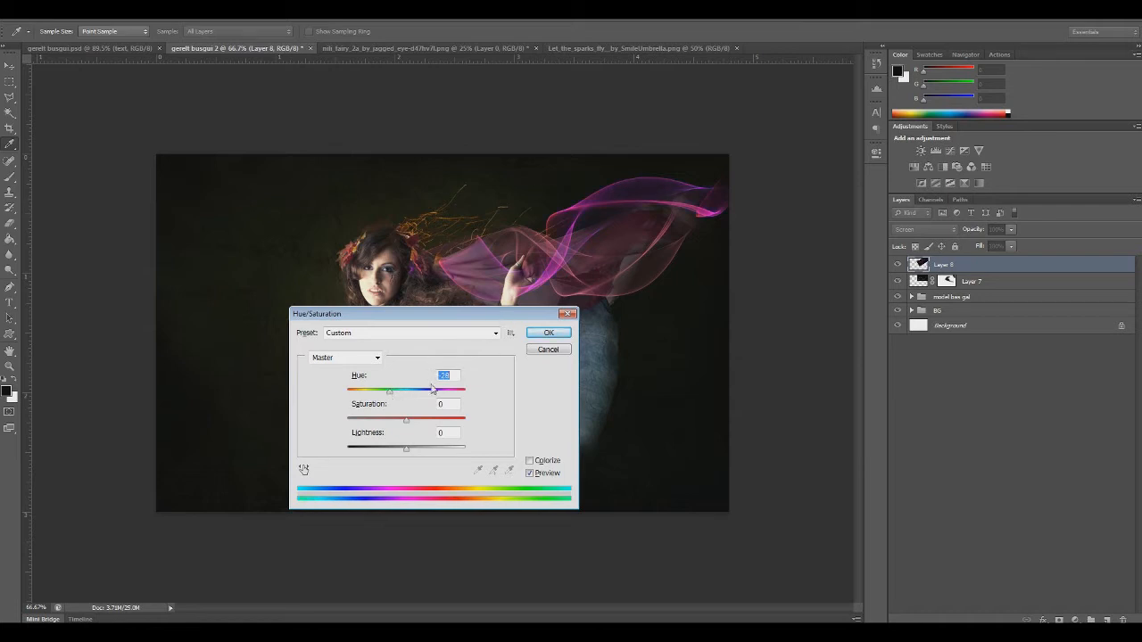
{"action": "left_click_drag", "start_coordinate": [407, 419], "coordinate": [371, 426]}
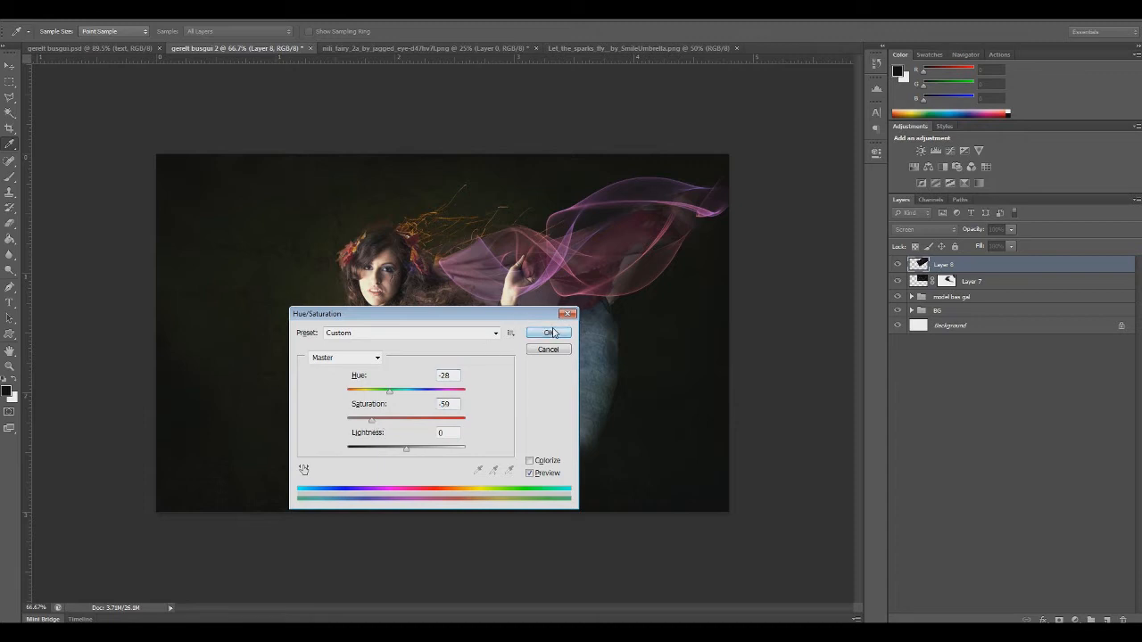
{"action": "left_click", "coordinate": [551, 333]}
Add a layer mask to Layer 8 and hide the ribbon's end near the hair with a size 91 black brush
{"action": "key", "text": "e"}
{"action": "key", "text": "ctrl+plus"}
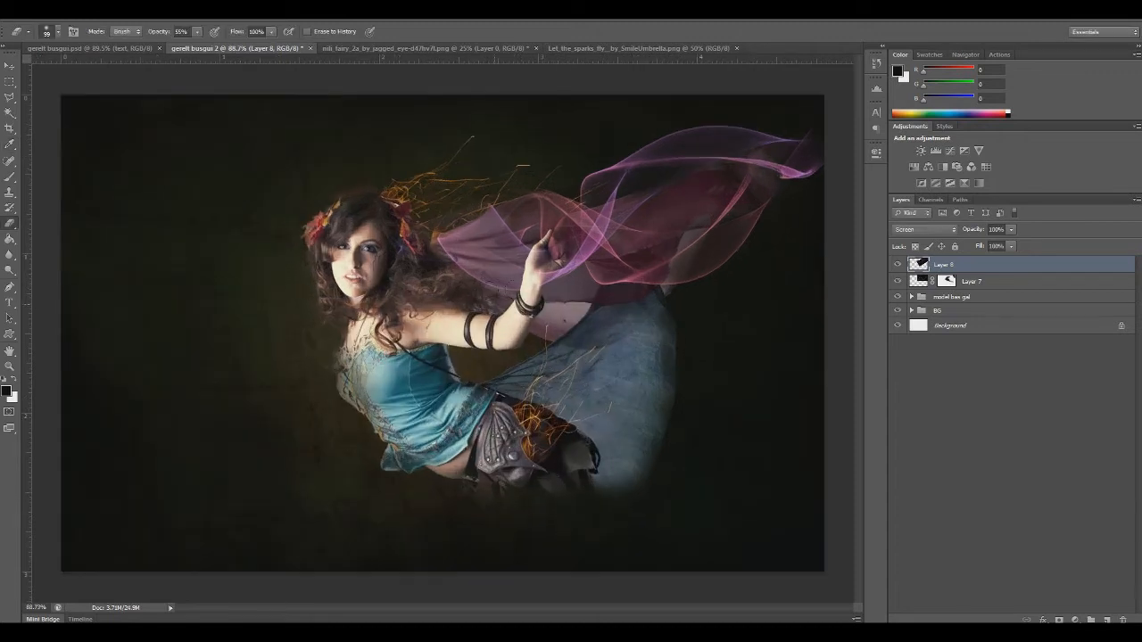
{"action": "left_click", "coordinate": [1059, 620]}
{"action": "left_click", "coordinate": [11, 178]}
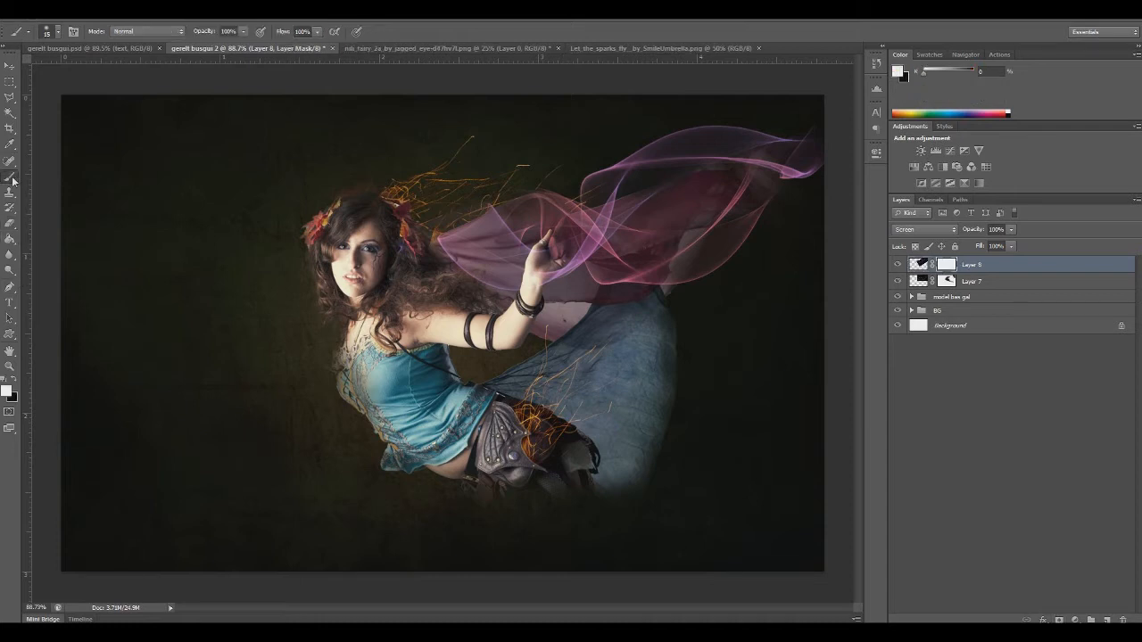
{"action": "left_click", "coordinate": [13, 381]}
{"action": "right_click", "coordinate": [478, 242]}
{"action": "key", "text": "Return"}
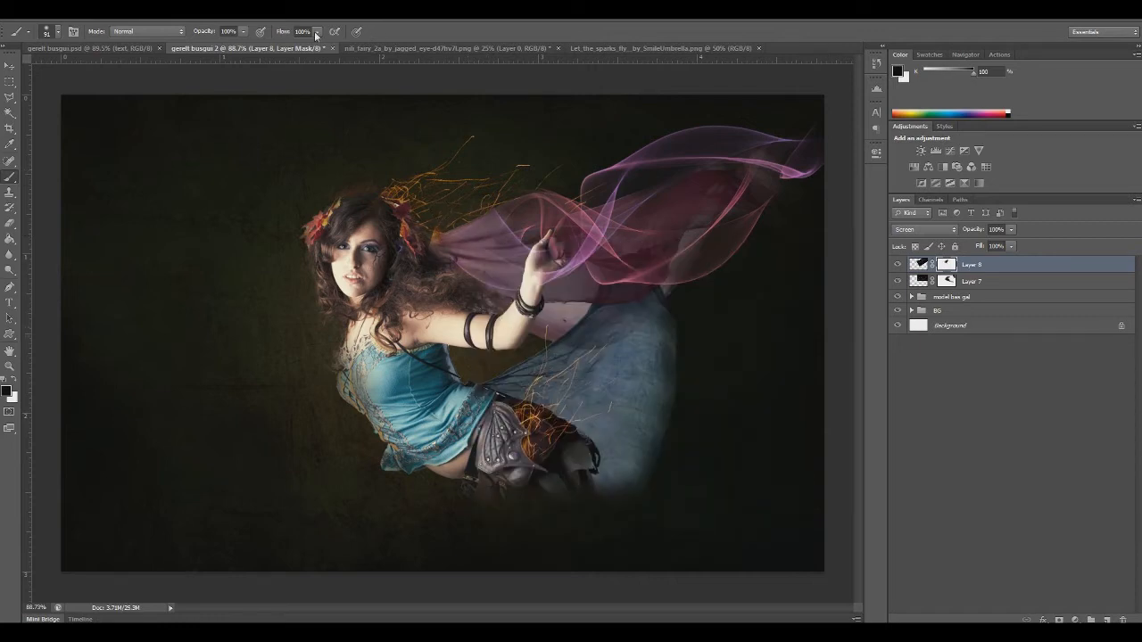
Fade the ribbon's far tip on the Layer 8 mask with a reduced-opacity black brush, adjusting the opacity to 54%
{"action": "left_click", "coordinate": [814, 148]}
{"action": "mouse_move", "coordinate": [795, 173]}
{"action": "left_mouse_down"}
{"action": "mouse_move", "coordinate": [808, 170]}
{"action": "mouse_move", "coordinate": [790, 171]}
{"action": "left_mouse_up"}
{"action": "left_click", "coordinate": [737, 161]}
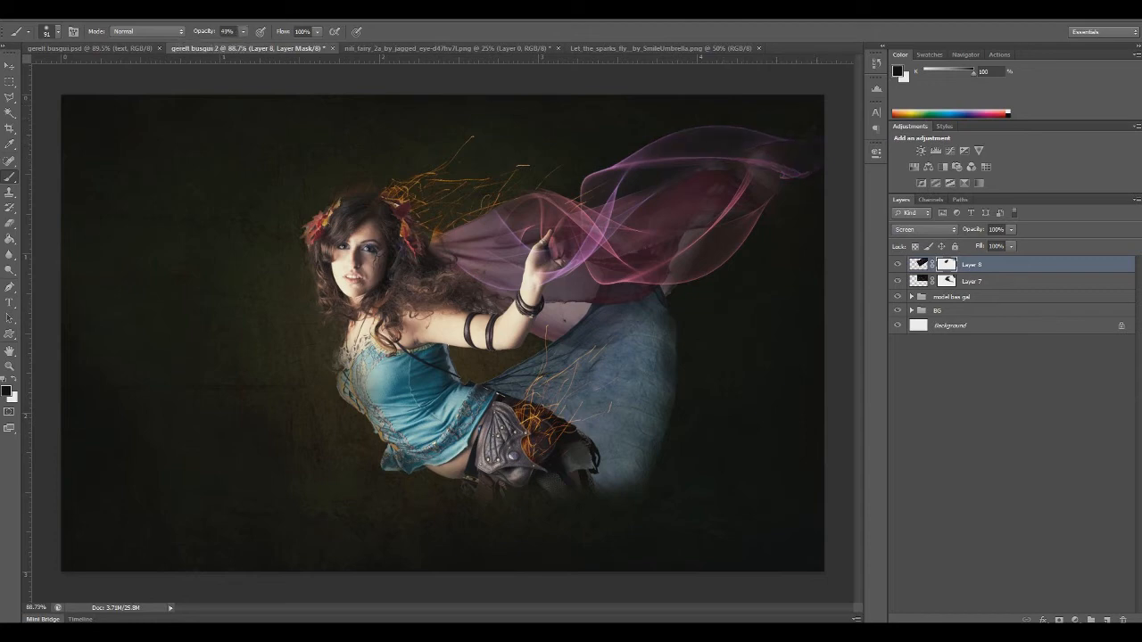
{"action": "left_click", "coordinate": [245, 32]}
{"action": "key", "text": "Return"}
{"action": "left_click_drag", "start_coordinate": [247, 34], "coordinate": [269, 49]}
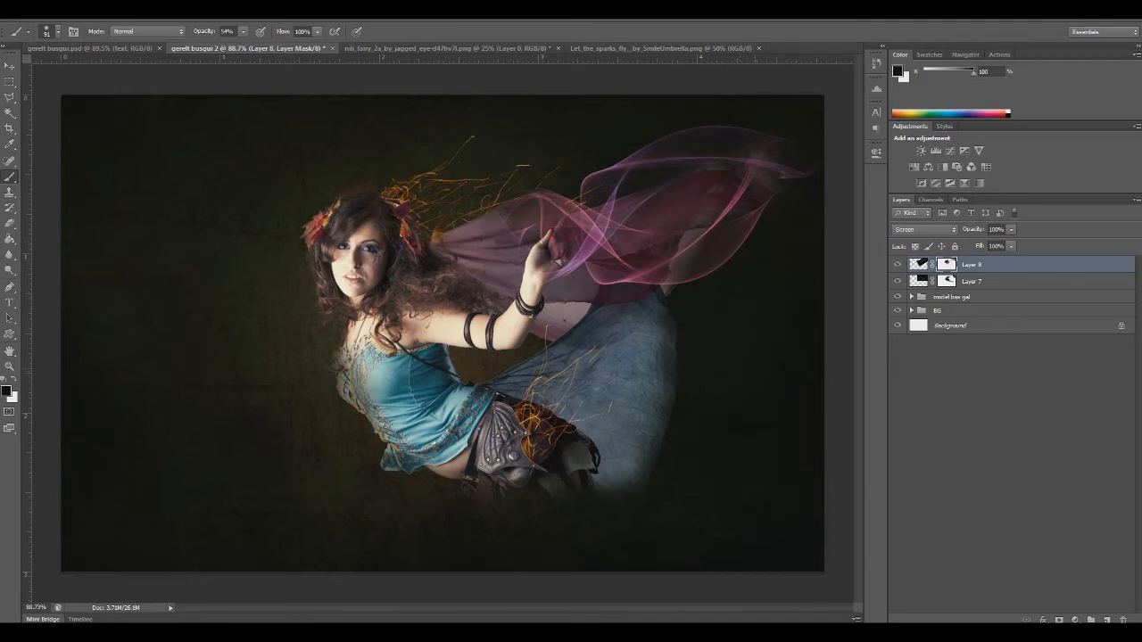
Expand the model group and paint white at 54% opacity on the Layer 3 mask over the far part of the veil
{"action": "left_click", "coordinate": [10, 366]}
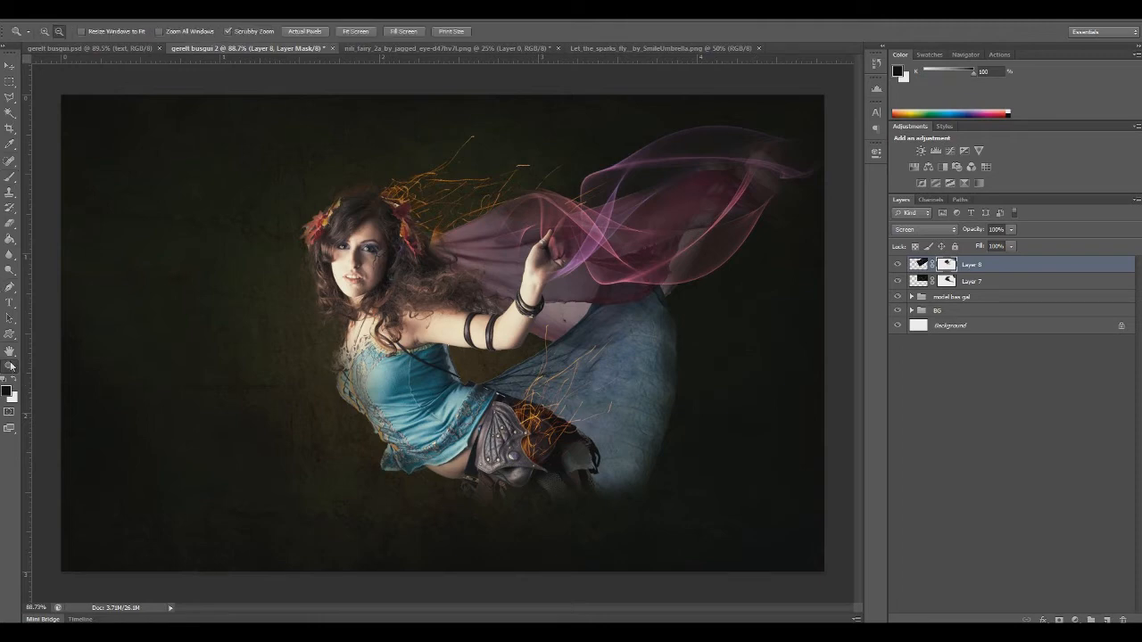
{"action": "left_click", "coordinate": [911, 297]}
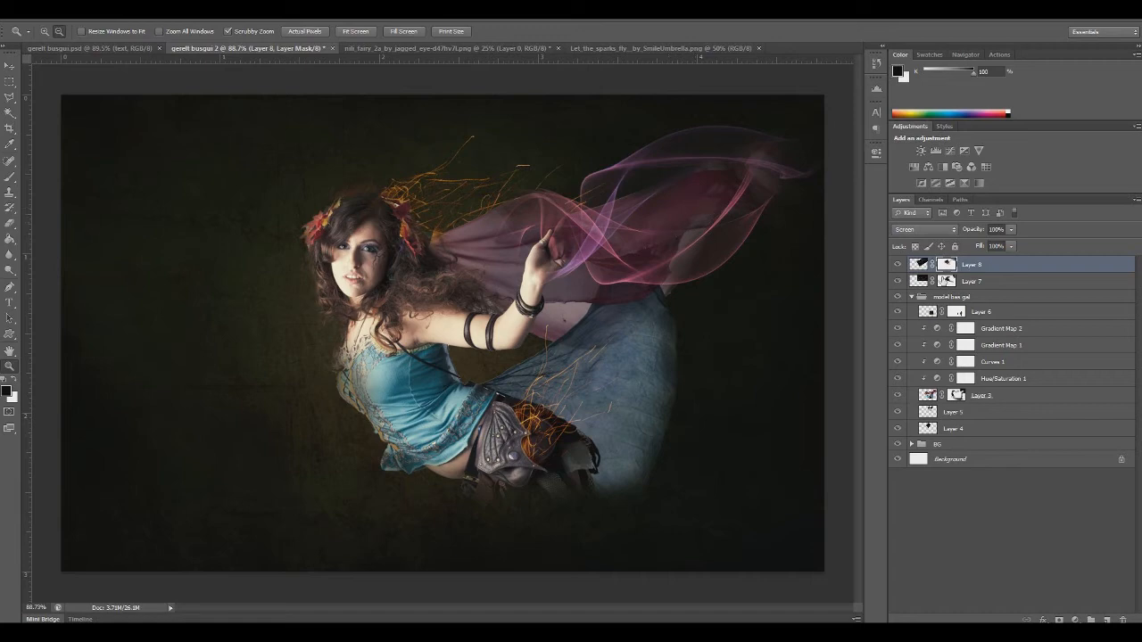
{"action": "left_click", "coordinate": [957, 396]}
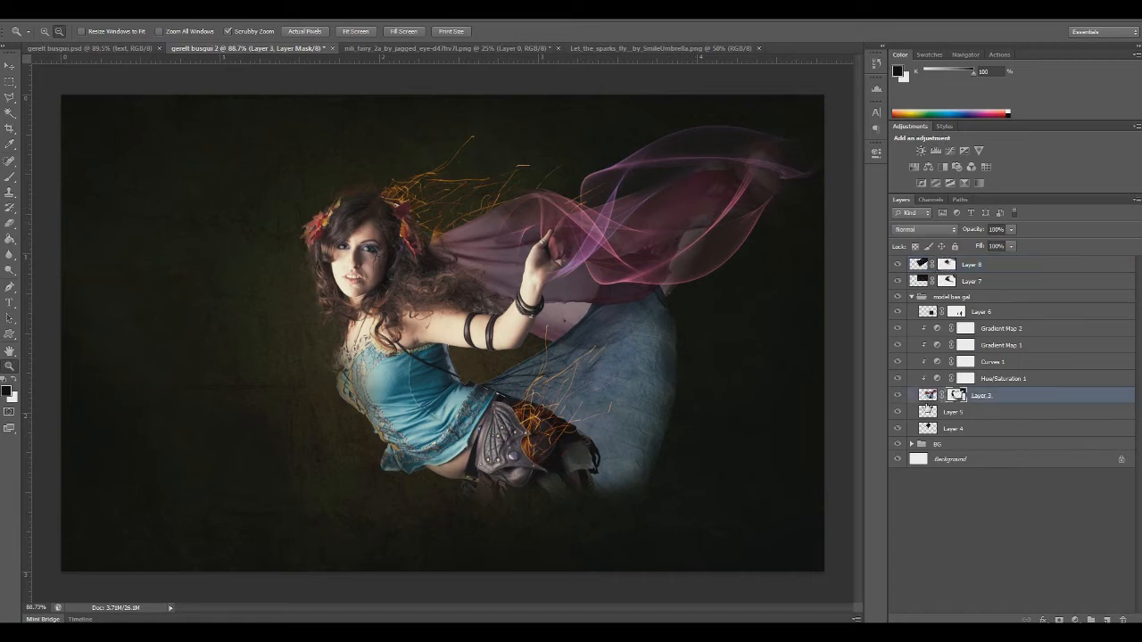
{"action": "left_click", "coordinate": [10, 177]}
{"action": "left_click", "coordinate": [14, 380]}
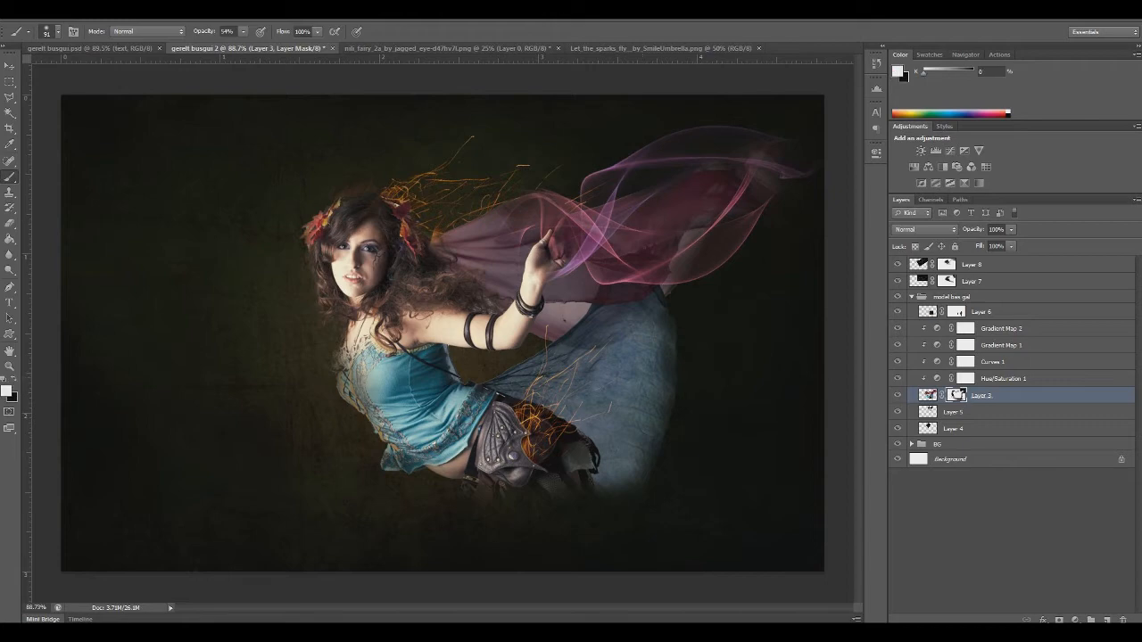
{"action": "left_click_drag", "start_coordinate": [685, 202], "coordinate": [671, 237]}
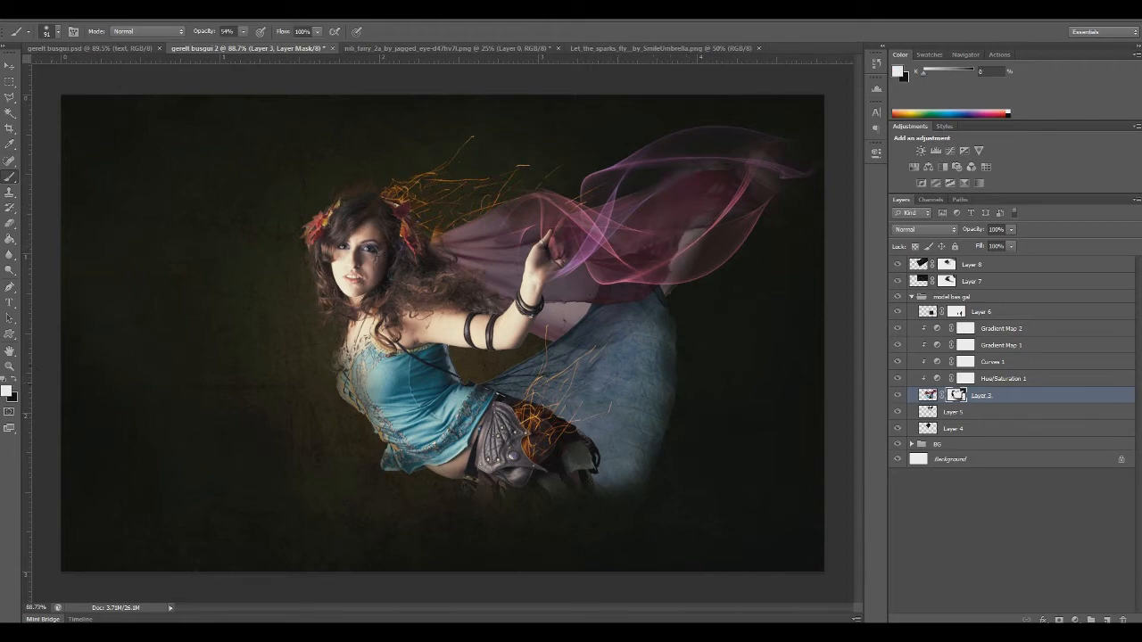
Paint black on the Layer 3 mask with a smaller soft brush over the pale patch below the veil's far end, undoing the last stroke
{"action": "left_click", "coordinate": [14, 380]}
{"action": "right_click", "coordinate": [711, 290]}
{"action": "left_click", "coordinate": [754, 320]}
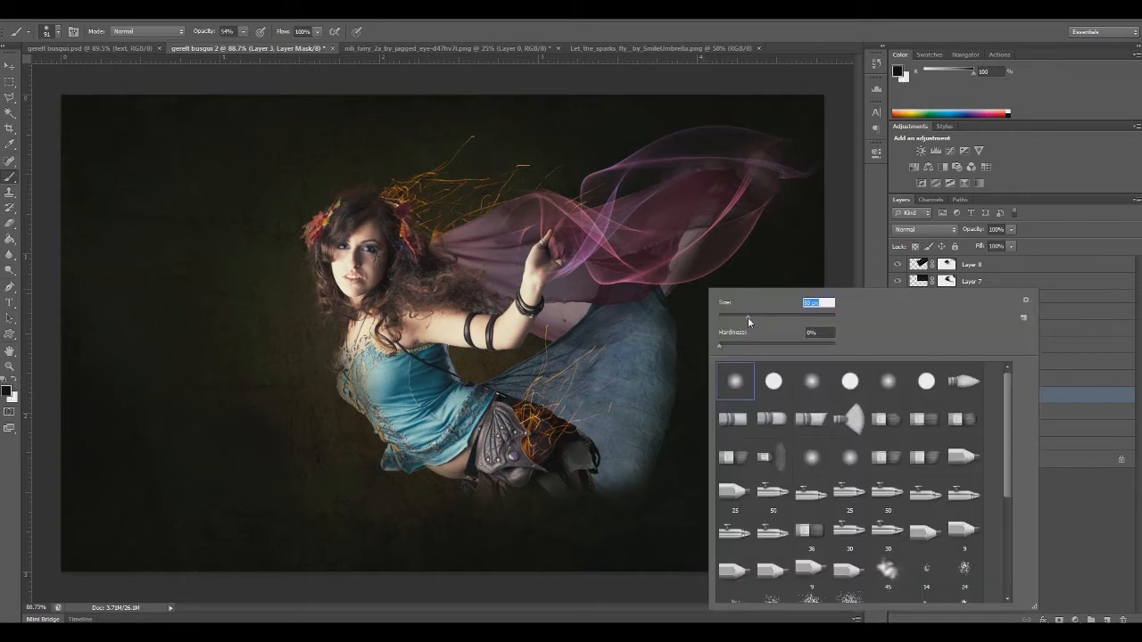
{"action": "left_click", "coordinate": [674, 283]}
{"action": "mouse_move", "coordinate": [678, 276]}
{"action": "left_mouse_down"}
{"action": "mouse_move", "coordinate": [692, 236]}
{"action": "mouse_move", "coordinate": [658, 281]}
{"action": "mouse_move", "coordinate": [698, 236]}
{"action": "left_mouse_up"}
{"action": "key", "text": "ctrl+z"}
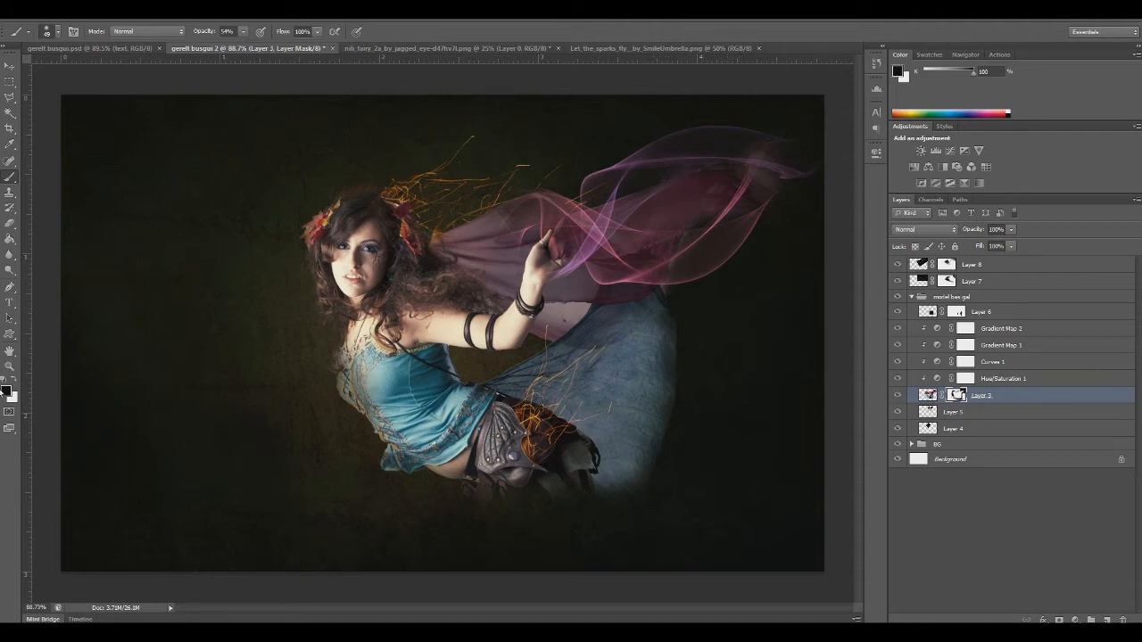
Open Color (16).jpg, copy the whole image and paste it above Layer 8 in the gerelt busgui 2 composition
{"action": "left_click", "coordinate": [9, 366]}
{"action": "left_click", "coordinate": [266, 247], "text": "alt"}
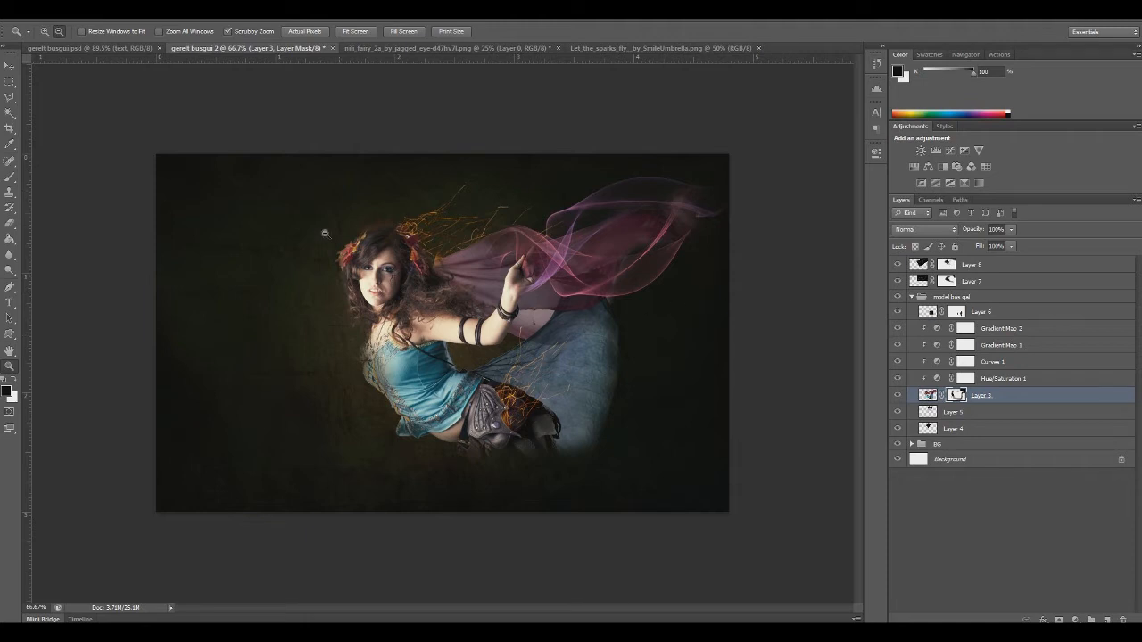
{"action": "left_click", "coordinate": [27, 15]}
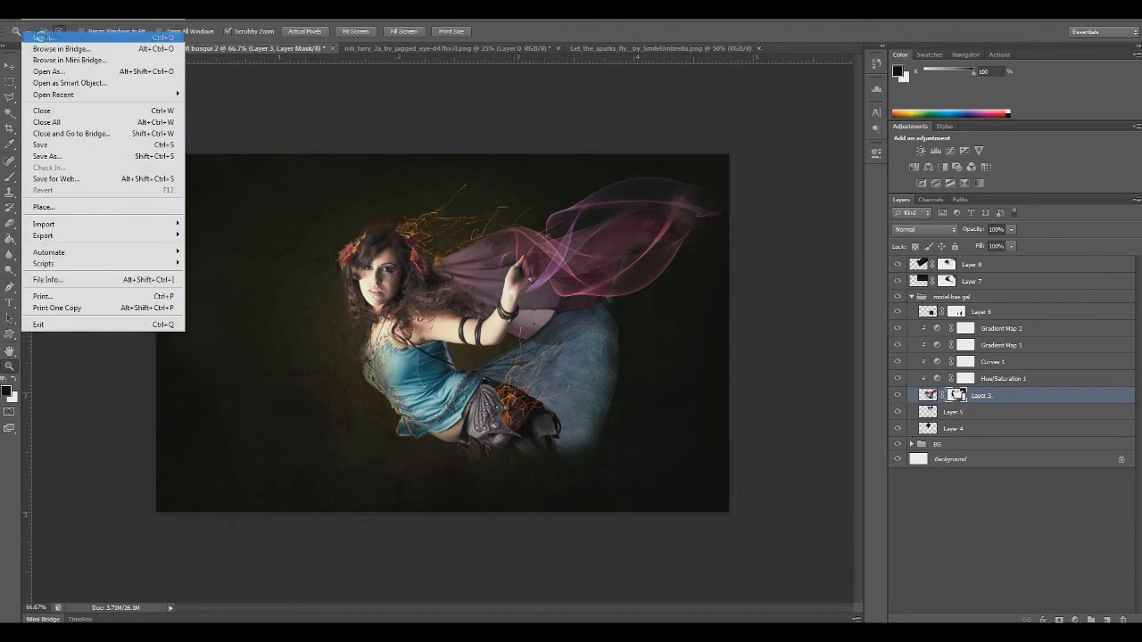
{"action": "left_click", "coordinate": [46, 37]}
{"action": "double_click", "coordinate": [580, 216]}
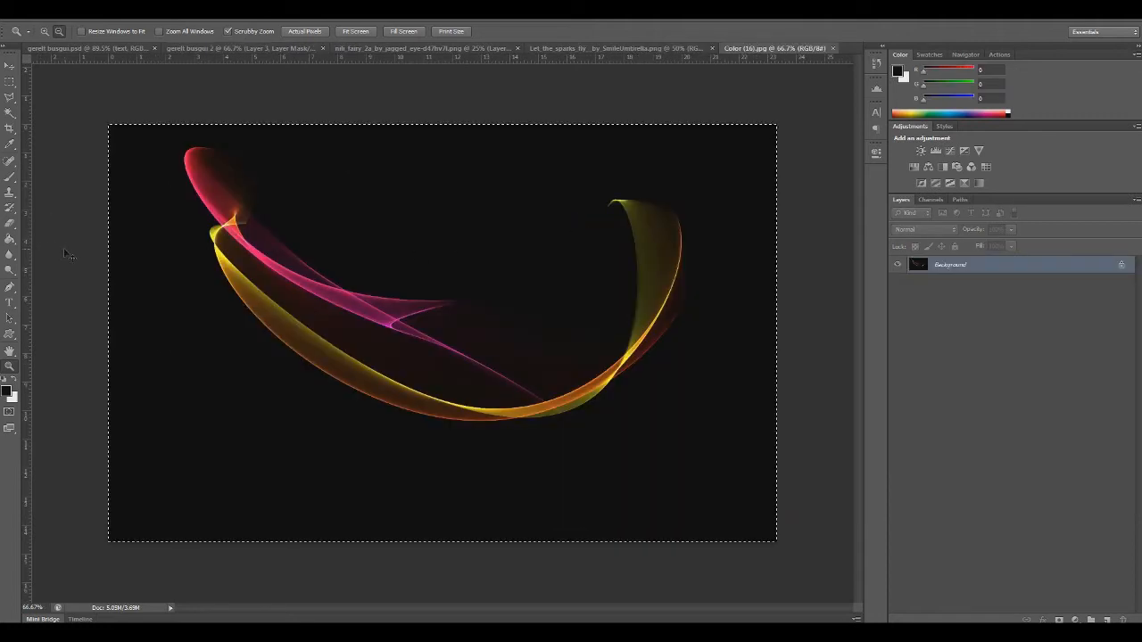
{"action": "key", "text": "ctrl+w"}
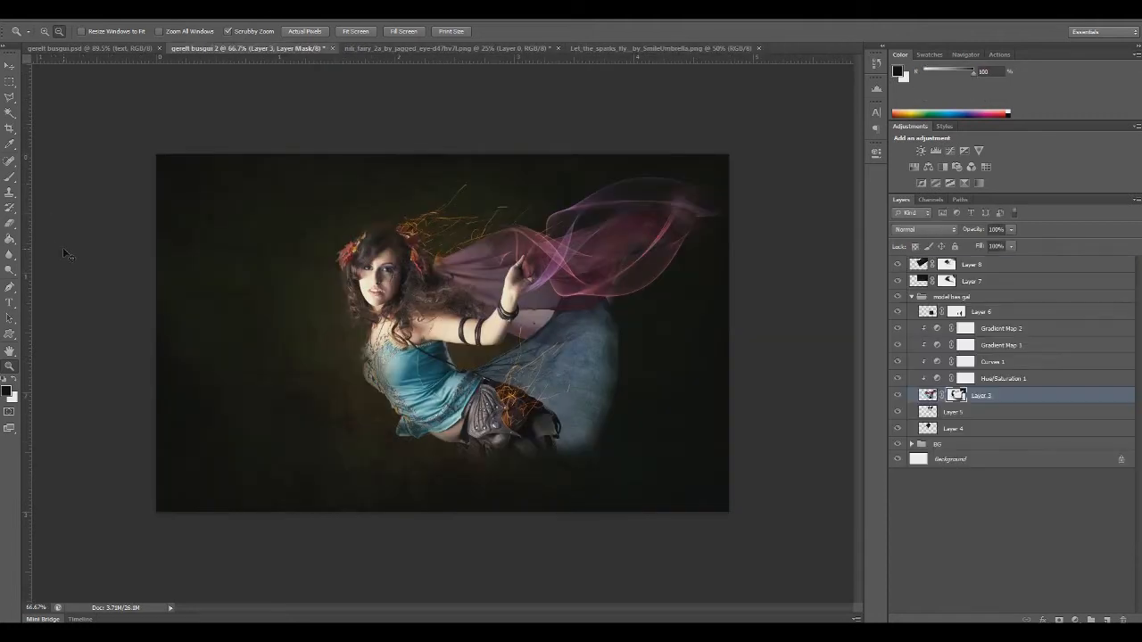
{"action": "left_click", "coordinate": [911, 296]}
{"action": "left_click", "coordinate": [974, 268]}
{"action": "key", "text": "ctrl+v"}
Scale the pasted ribbon image to about 46%, place it over the skirt and rotate it about 10°
{"action": "key", "text": "ctrl+t"}
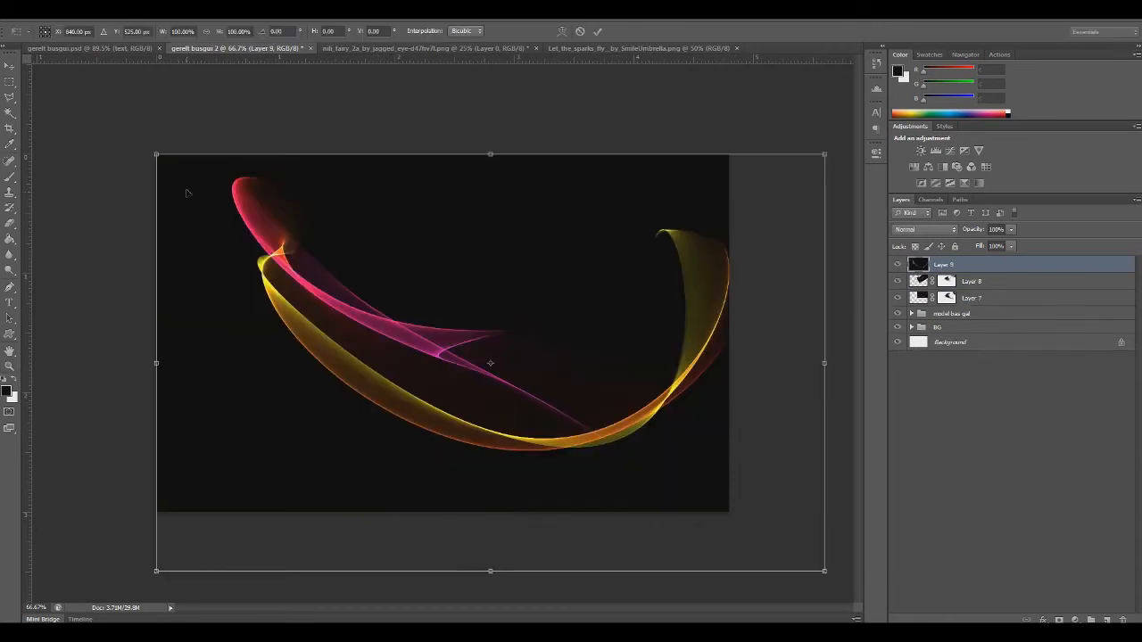
{"action": "left_click_drag", "start_coordinate": [153, 152], "coordinate": [402, 333]}
{"action": "left_click_drag", "start_coordinate": [455, 388], "coordinate": [368, 420]}
{"action": "left_click_drag", "start_coordinate": [749, 578], "coordinate": [702, 604]}
{"action": "left_click_drag", "start_coordinate": [457, 421], "coordinate": [562, 390]}
{"action": "right_click", "coordinate": [512, 378]}
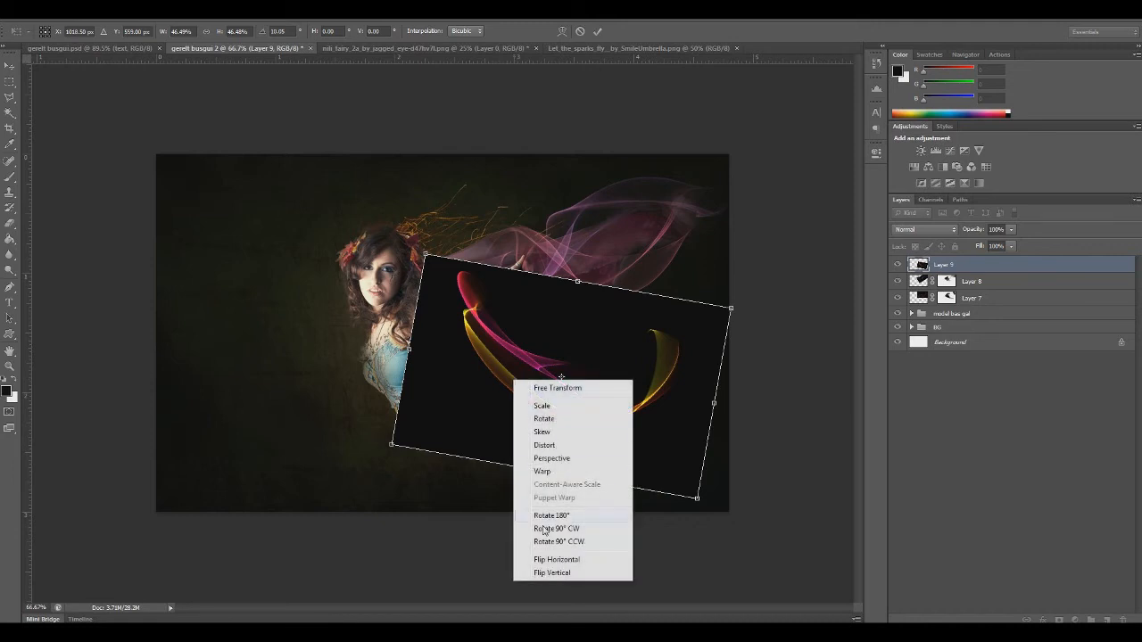
{"action": "left_click", "coordinate": [545, 553]}
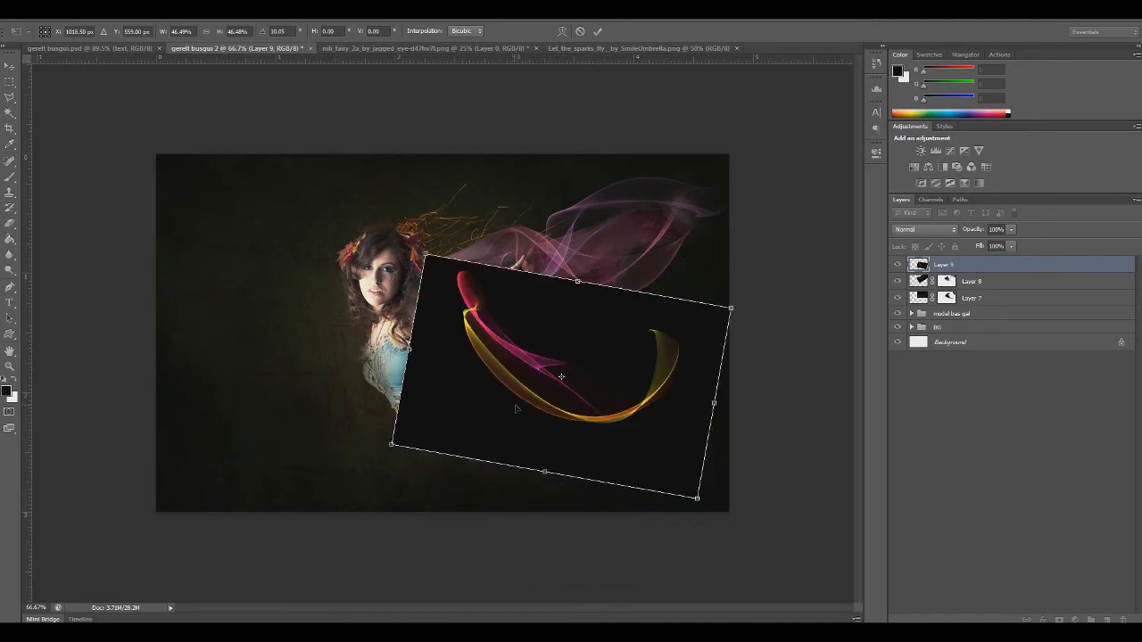
Try the ribbon flipped vertically and shifted, flip it back and rotate it to about -32° beside the skirt
{"action": "right_click", "coordinate": [514, 404]}
{"action": "left_click", "coordinate": [552, 601]}
{"action": "left_click_drag", "start_coordinate": [559, 437], "coordinate": [593, 368]}
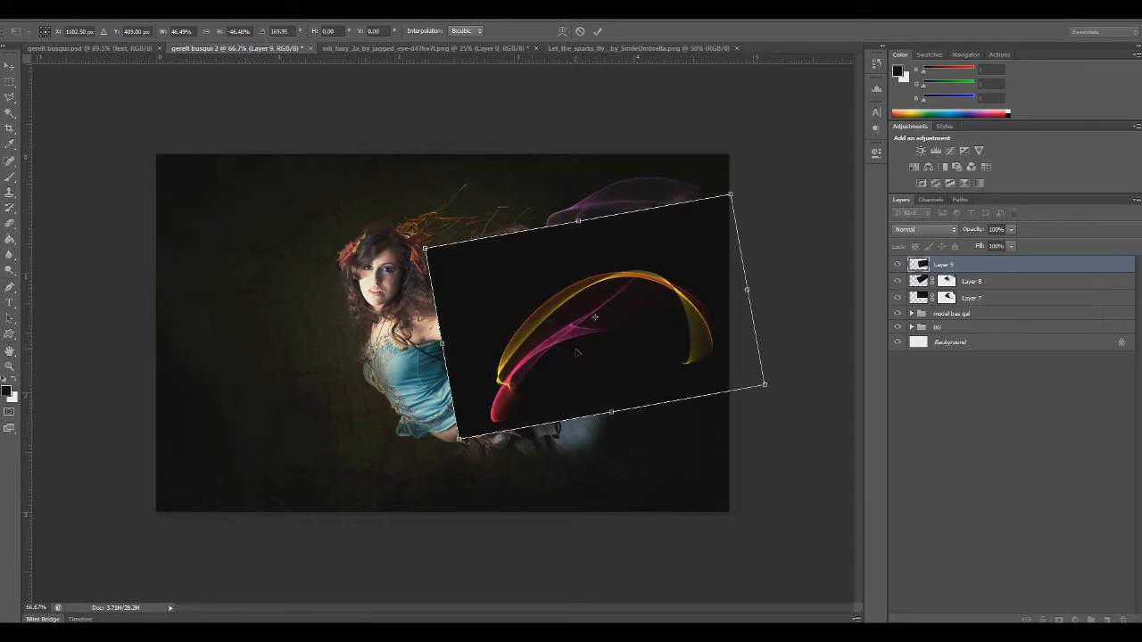
{"action": "right_click", "coordinate": [577, 351]}
{"action": "left_click", "coordinate": [634, 543]}
{"action": "left_click_drag", "start_coordinate": [505, 344], "coordinate": [473, 462]}
{"action": "mouse_move", "coordinate": [506, 425]}
{"action": "left_mouse_down"}
{"action": "mouse_move", "coordinate": [498, 408]}
{"action": "mouse_move", "coordinate": [502, 416]}
{"action": "left_mouse_up"}
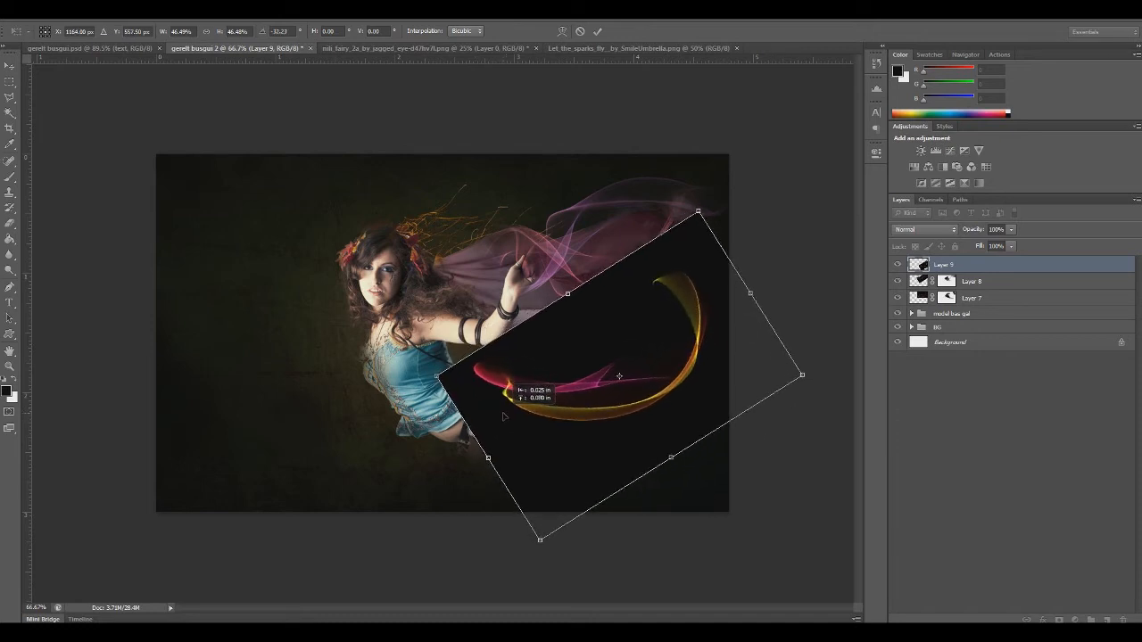
Flip the ribbon vertically and adjust its angle and position so it arcs from the waist over the skirt
{"action": "right_click", "coordinate": [558, 406]}
{"action": "left_click", "coordinate": [600, 599]}
{"action": "left_click_drag", "start_coordinate": [448, 466], "coordinate": [462, 456]}
{"action": "mouse_move", "coordinate": [537, 352]}
{"action": "left_mouse_down"}
{"action": "mouse_move", "coordinate": [669, 370]}
{"action": "mouse_move", "coordinate": [483, 339]}
{"action": "mouse_move", "coordinate": [523, 349]}
{"action": "mouse_move", "coordinate": [605, 321]}
{"action": "mouse_move", "coordinate": [516, 353]}
{"action": "mouse_move", "coordinate": [527, 348]}
{"action": "left_mouse_up"}
{"action": "left_click_drag", "start_coordinate": [719, 524], "coordinate": [749, 536]}
{"action": "mouse_move", "coordinate": [633, 430]}
{"action": "left_mouse_down"}
{"action": "mouse_move", "coordinate": [879, 350]}
{"action": "mouse_move", "coordinate": [646, 412]}
{"action": "left_mouse_up"}
{"action": "key", "text": "Return"}
Set Layer 9 to Screen blend mode and nudge the ribbon slightly down and right from the waist
{"action": "key", "text": "z"}
{"action": "left_click", "coordinate": [909, 235]}
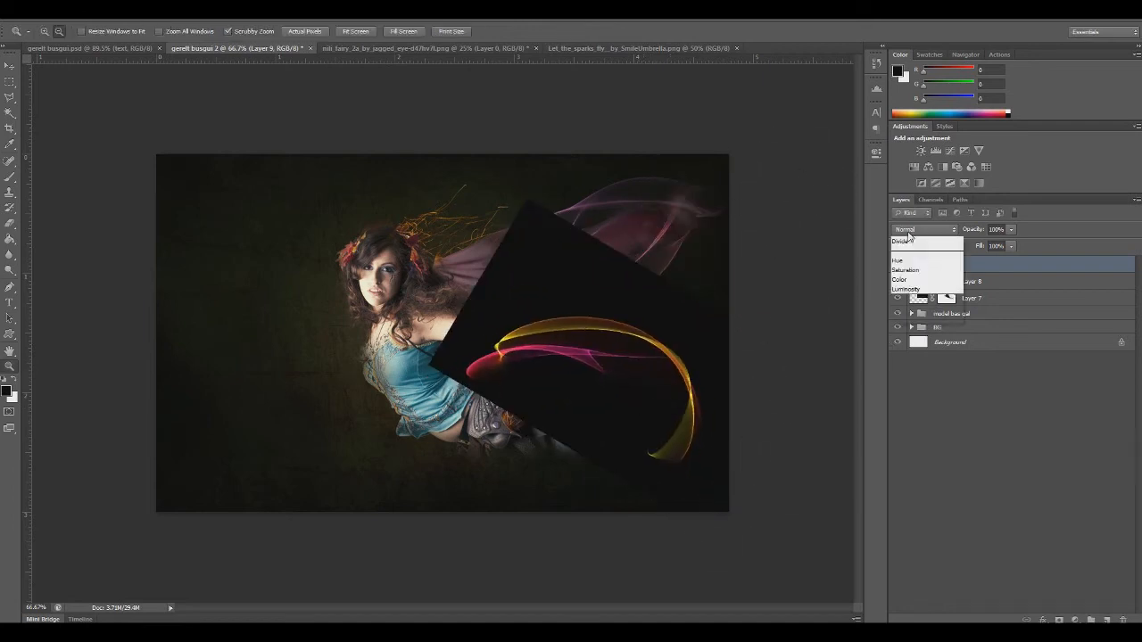
{"action": "left_click", "coordinate": [906, 321]}
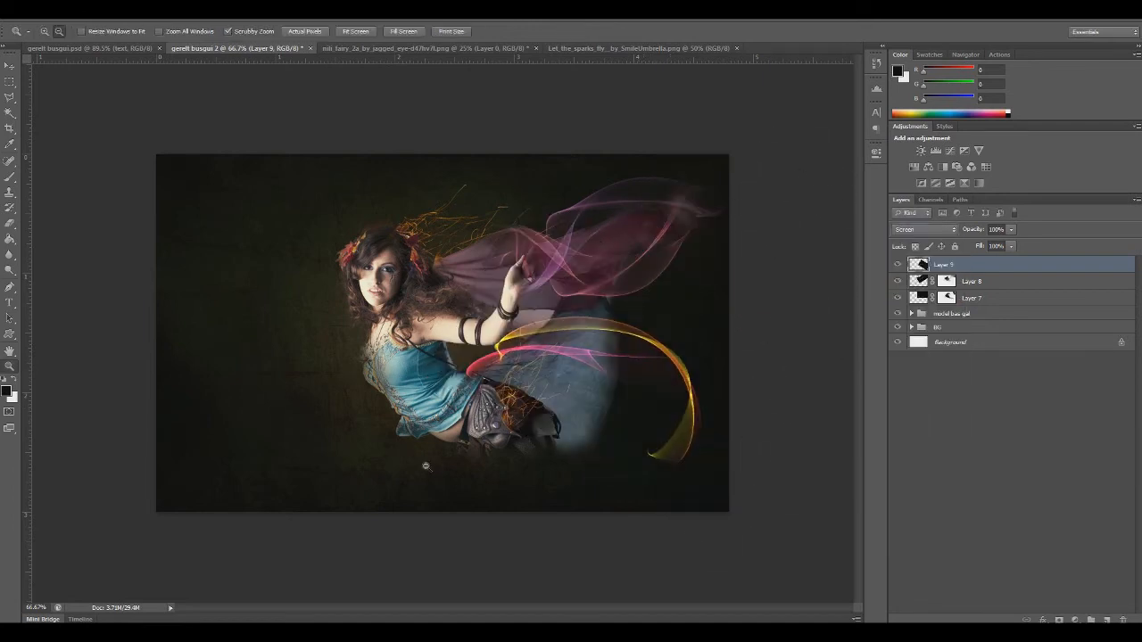
{"action": "key", "text": "ctrl+t"}
{"action": "left_click_drag", "start_coordinate": [590, 403], "coordinate": [596, 411]}
{"action": "key", "text": "Return"}
{"action": "key", "text": "z"}
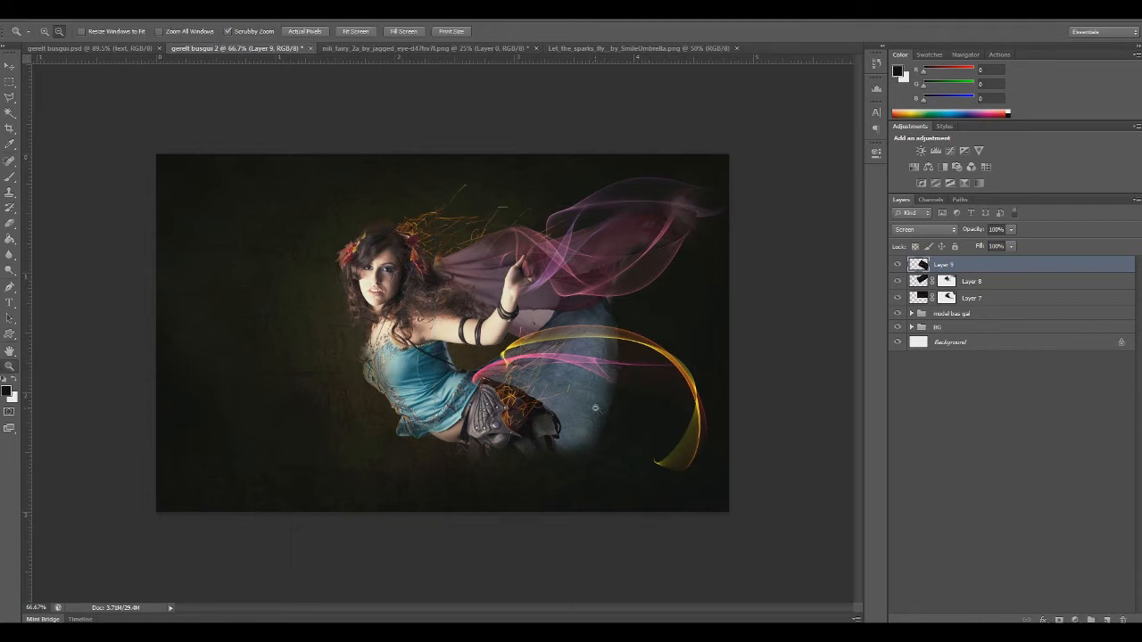
Colorize the Layer 9 ribbon with Hue/Saturation in a cyan-blue hue matching the top, with raised saturation
{"action": "key", "text": "ctrl+u"}
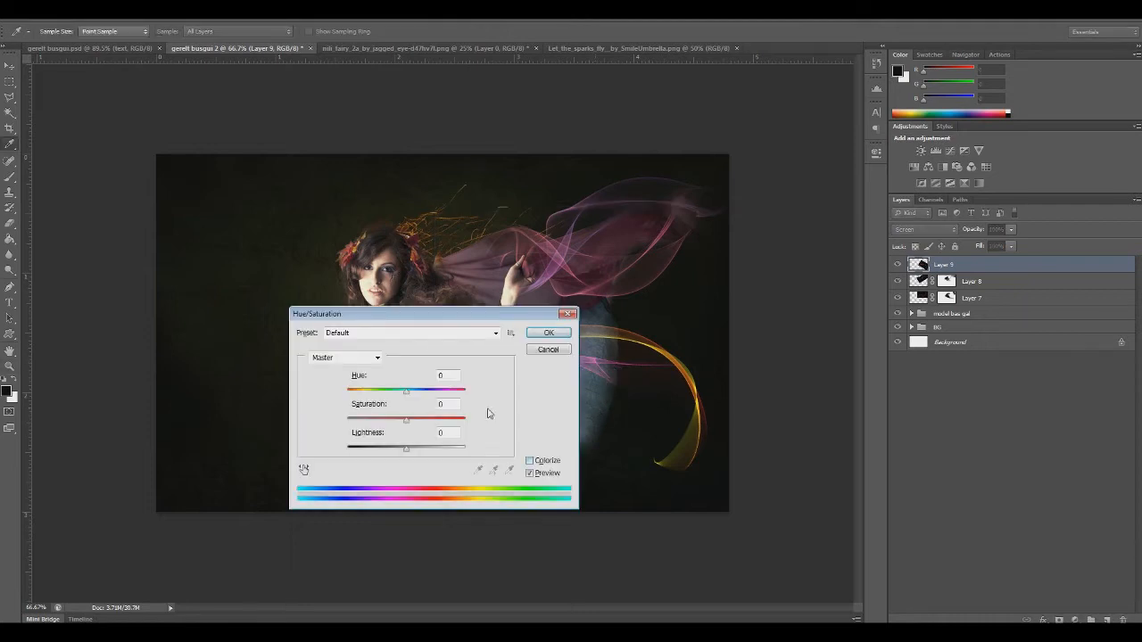
{"action": "left_click_drag", "start_coordinate": [433, 325], "coordinate": [335, 311]}
{"action": "left_click_drag", "start_coordinate": [307, 381], "coordinate": [368, 383]}
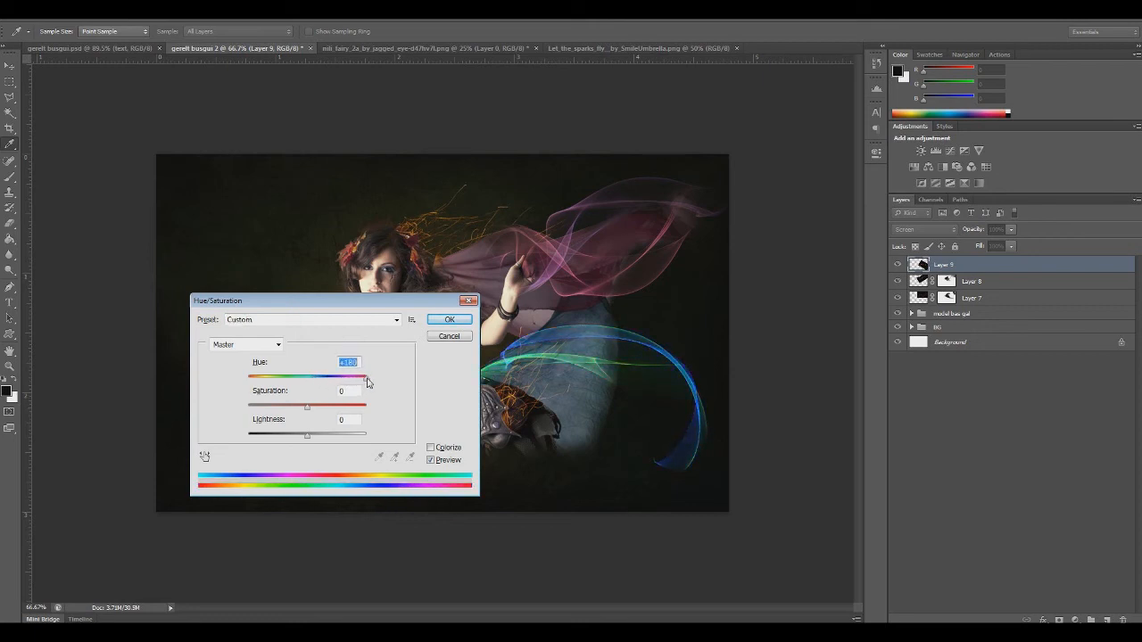
{"action": "left_click", "coordinate": [431, 447]}
{"action": "left_click_drag", "start_coordinate": [320, 382], "coordinate": [314, 382]}
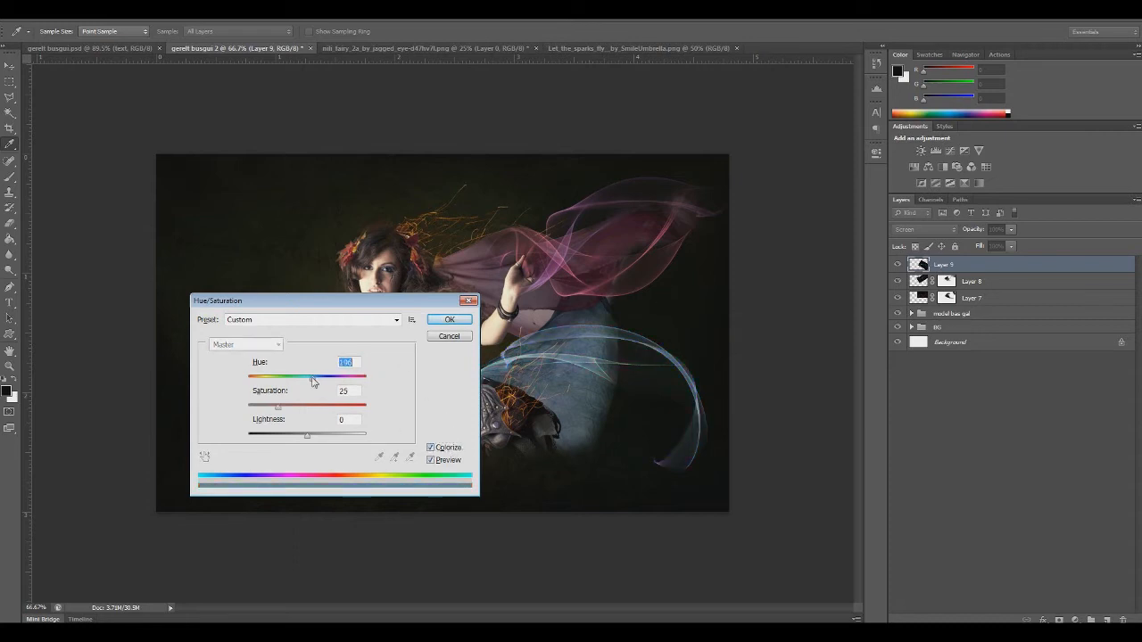
{"action": "left_click_drag", "start_coordinate": [342, 306], "coordinate": [212, 229]}
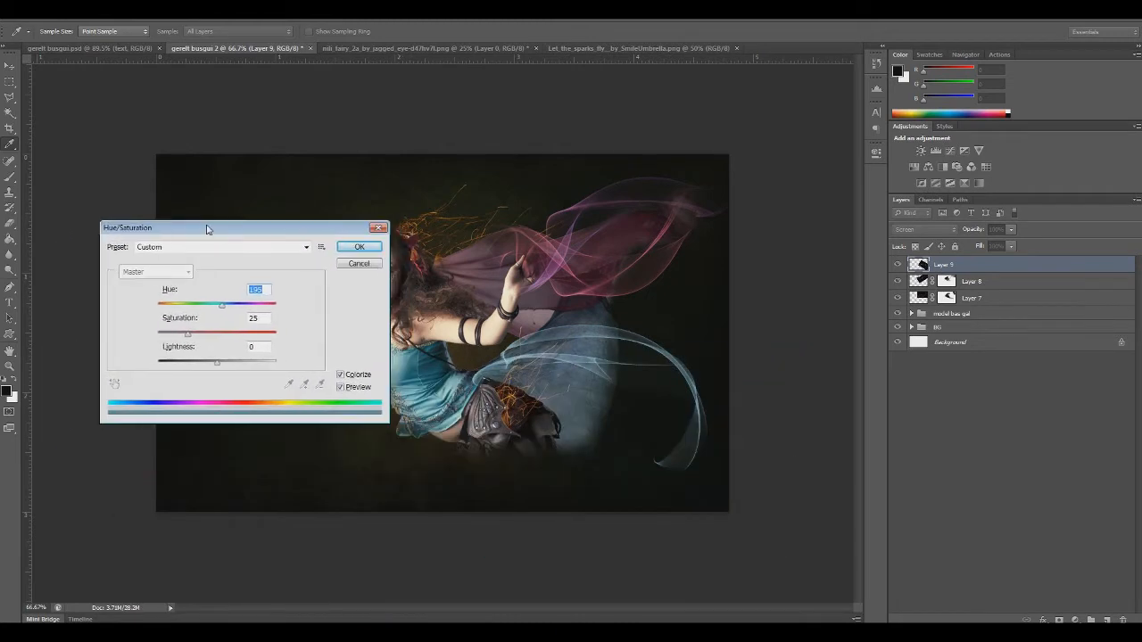
{"action": "left_click_drag", "start_coordinate": [188, 335], "coordinate": [219, 335]}
{"action": "left_click", "coordinate": [358, 247]}
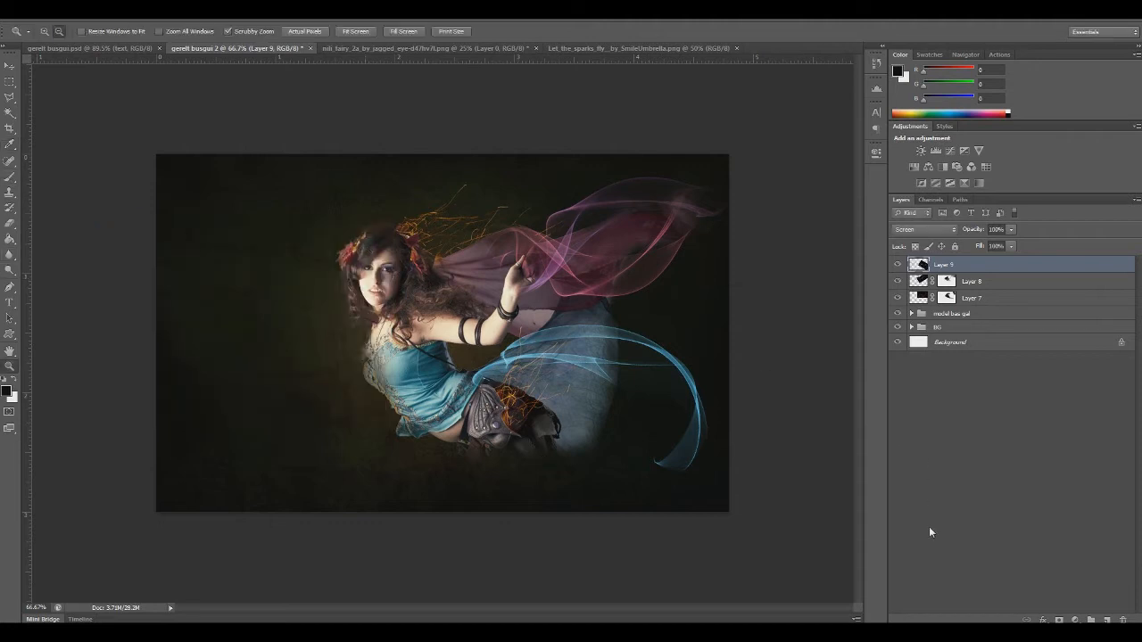
Add a layer mask to Layer 9 and fade the ribbon's lower tail with a size 100 black brush at 33% opacity
{"action": "left_click", "coordinate": [1060, 619]}
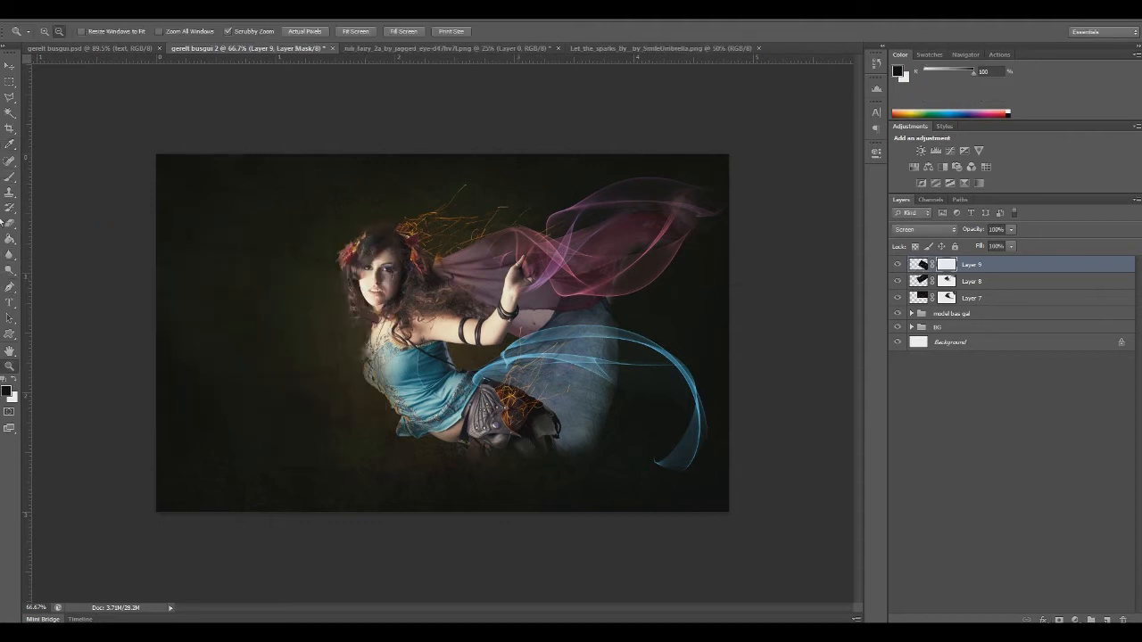
{"action": "left_click", "coordinate": [8, 176]}
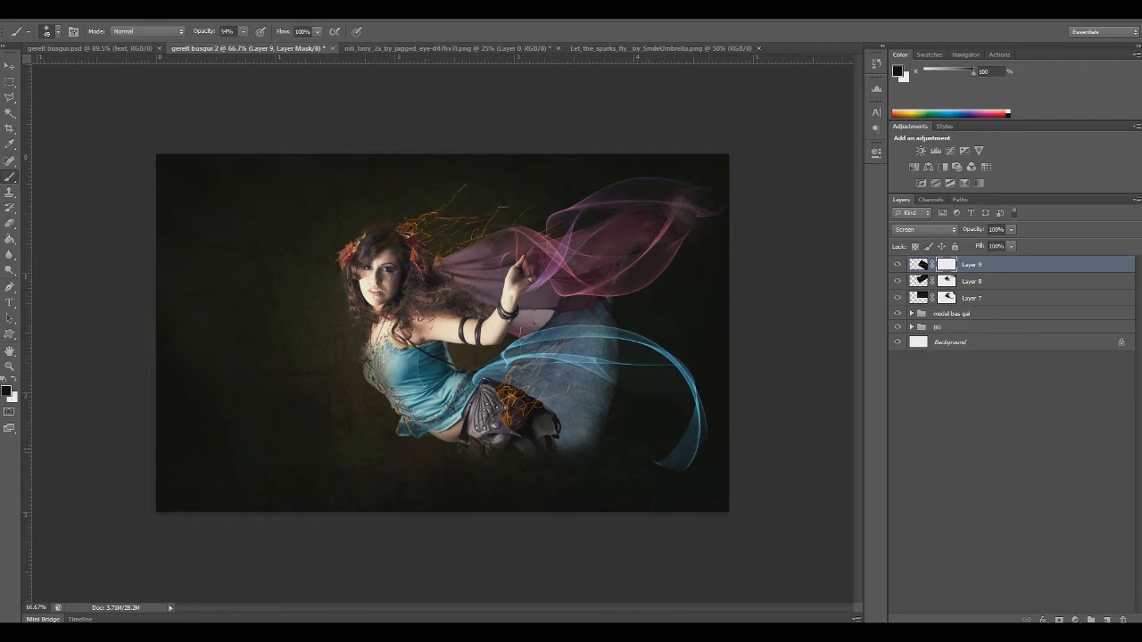
{"action": "right_click", "coordinate": [694, 430]}
{"action": "left_click", "coordinate": [684, 333]}
{"action": "key", "text": "Return"}
{"action": "left_click_drag", "start_coordinate": [244, 31], "coordinate": [230, 42]}
{"action": "left_click_drag", "start_coordinate": [687, 385], "coordinate": [693, 418]}
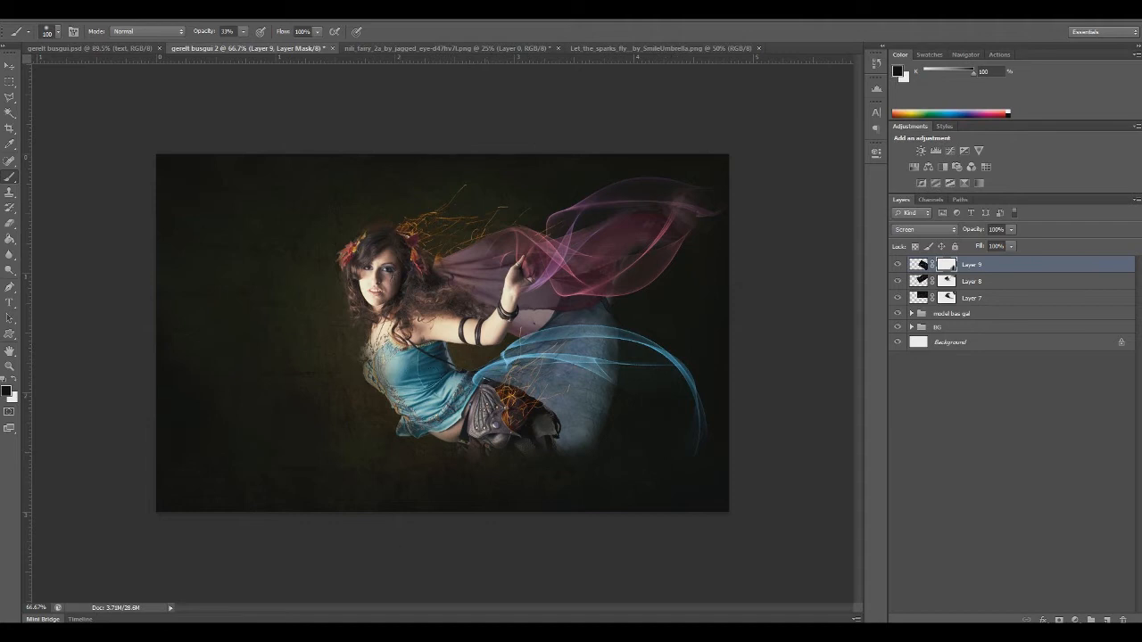
Soften the start of the blue ribbon near the waist by painting black on the Layer 9 mask
{"action": "left_click", "coordinate": [480, 375]}
{"action": "left_click", "coordinate": [487, 358]}
{"action": "left_click", "coordinate": [516, 349]}
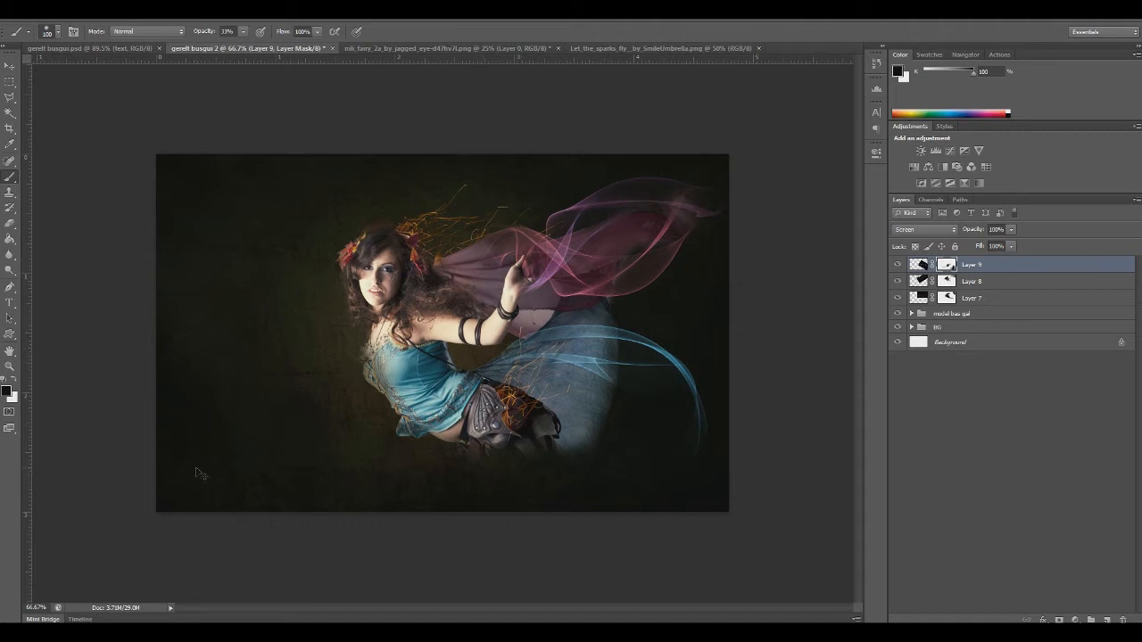
Rotate the Layer 9 ribbon slightly counterclockwise and paint white on its mask near the waist
{"action": "key", "text": "ctrl+t"}
{"action": "left_click_drag", "start_coordinate": [406, 591], "coordinate": [446, 581]}
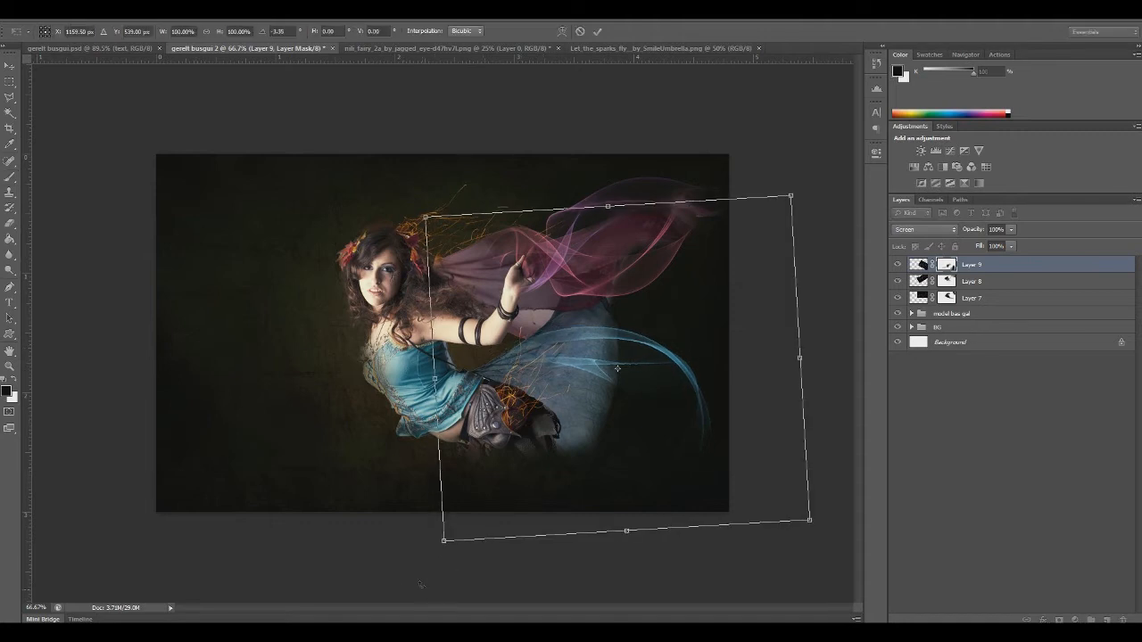
{"action": "key", "text": "Return"}
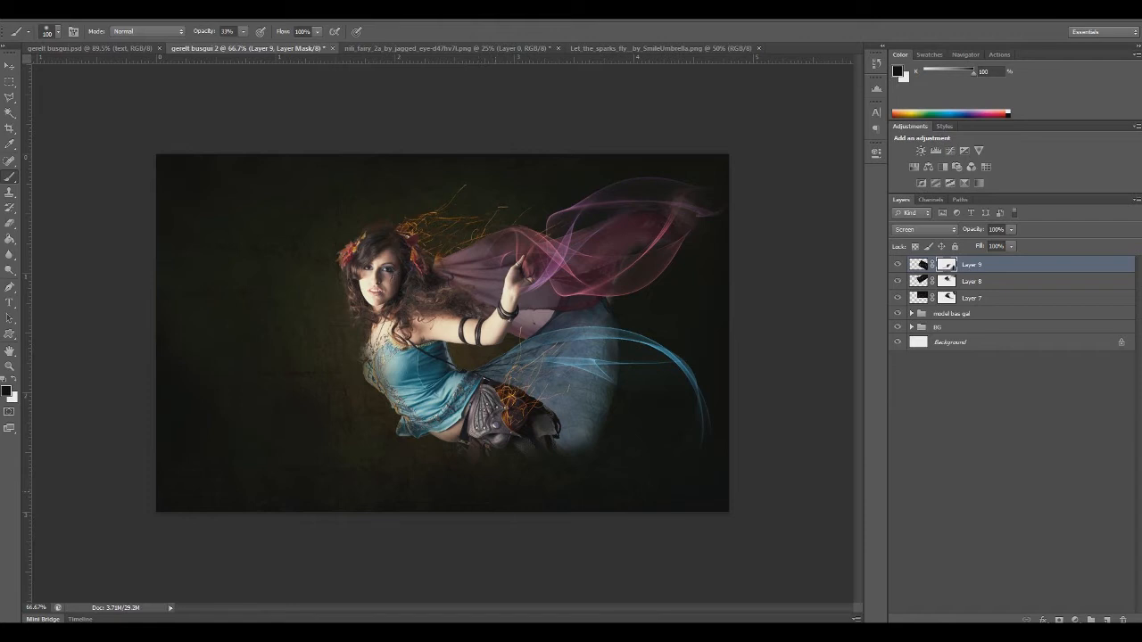
{"action": "left_click", "coordinate": [13, 380]}
{"action": "left_click_drag", "start_coordinate": [512, 365], "coordinate": [489, 376]}
Open Color (37).jpg, copy the whole image and paste it as a new layer above Layer 9
{"action": "left_click", "coordinate": [28, 11]}
{"action": "left_click", "coordinate": [63, 37]}
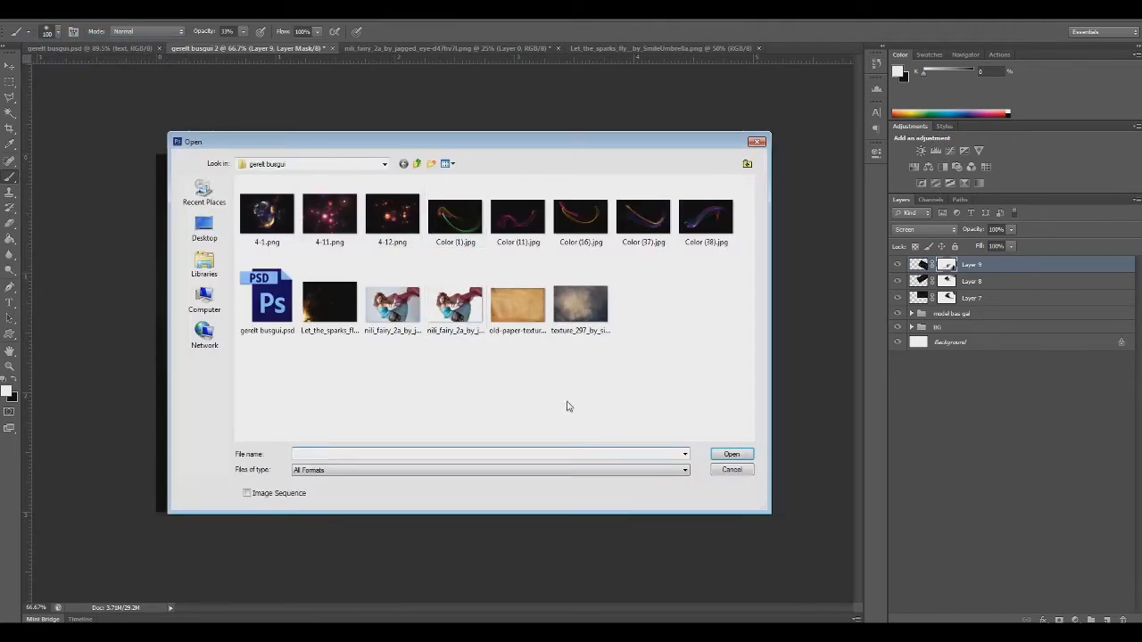
{"action": "left_click", "coordinate": [637, 227]}
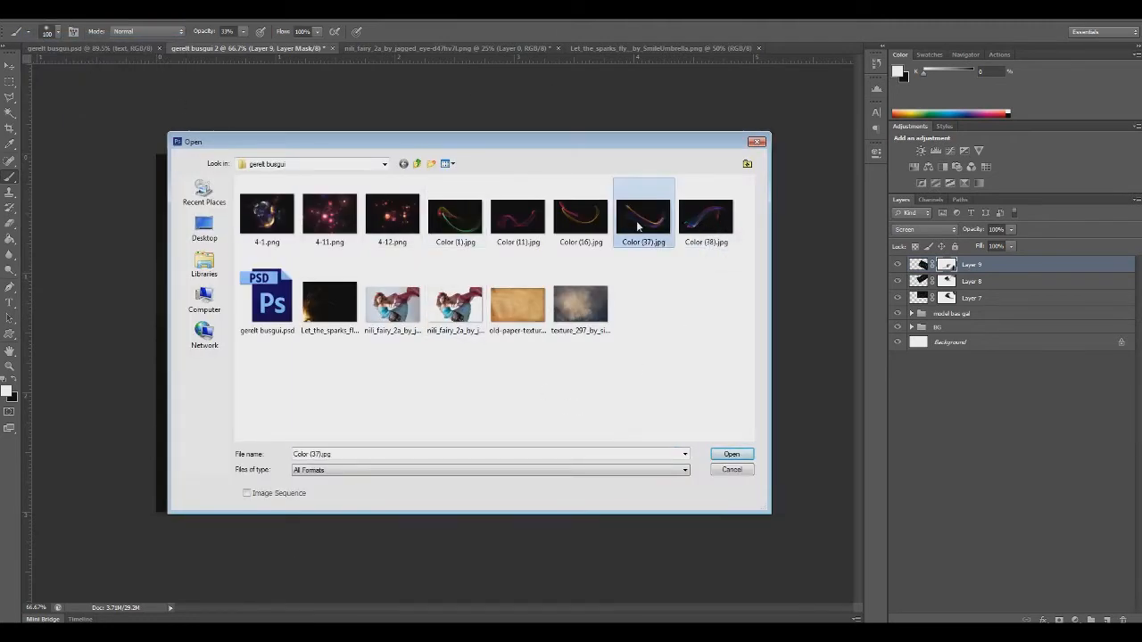
{"action": "double_click", "coordinate": [637, 227]}
{"action": "key", "text": "ctrl+a"}
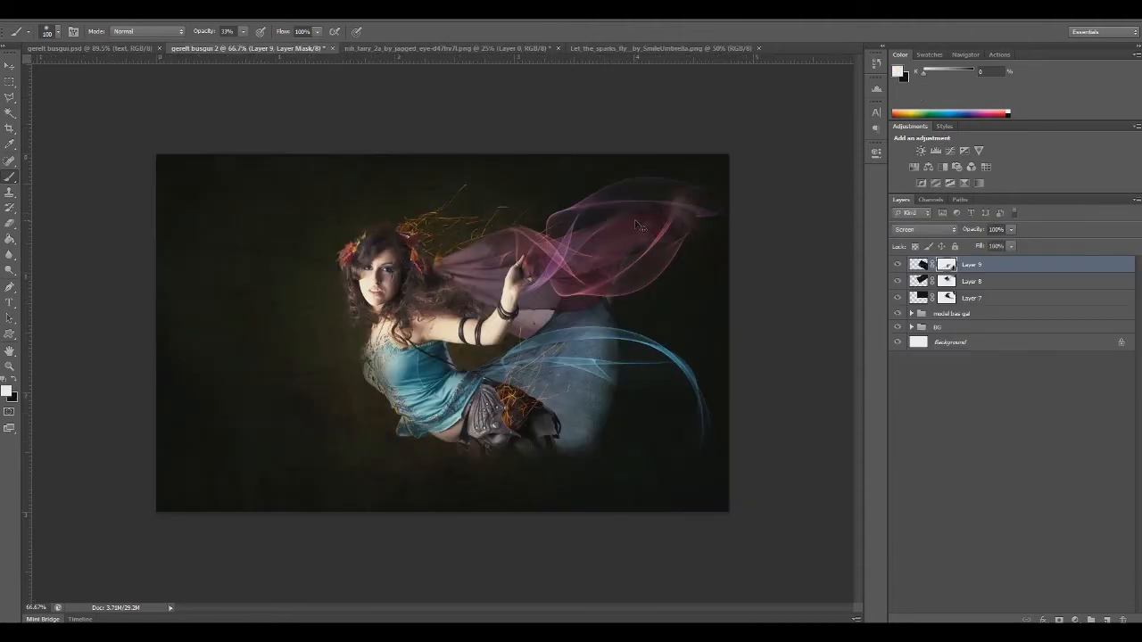
{"action": "key", "text": "ctrl+v"}
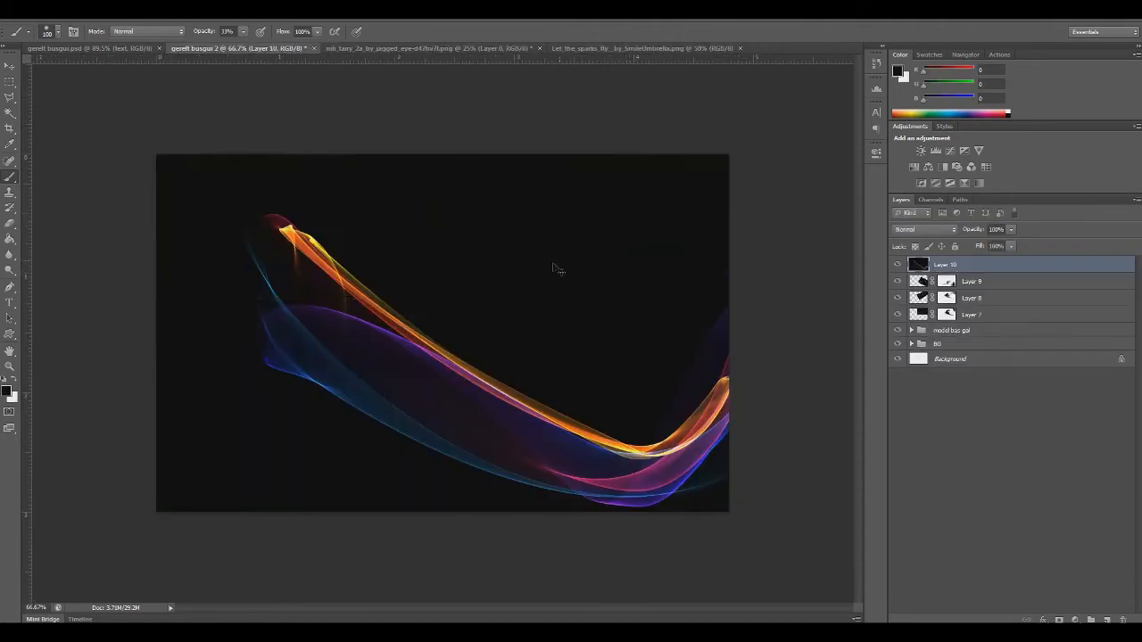
Scale down the pasted multicolored ribbon, place it over the model and set Layer 10 to Screen blend mode
{"action": "key", "text": "ctrl+t"}
{"action": "left_click_drag", "start_coordinate": [180, 181], "coordinate": [430, 422]}
{"action": "left_click_drag", "start_coordinate": [494, 415], "coordinate": [339, 293]}
{"action": "key", "text": "Return"}
{"action": "left_click", "coordinate": [915, 232]}
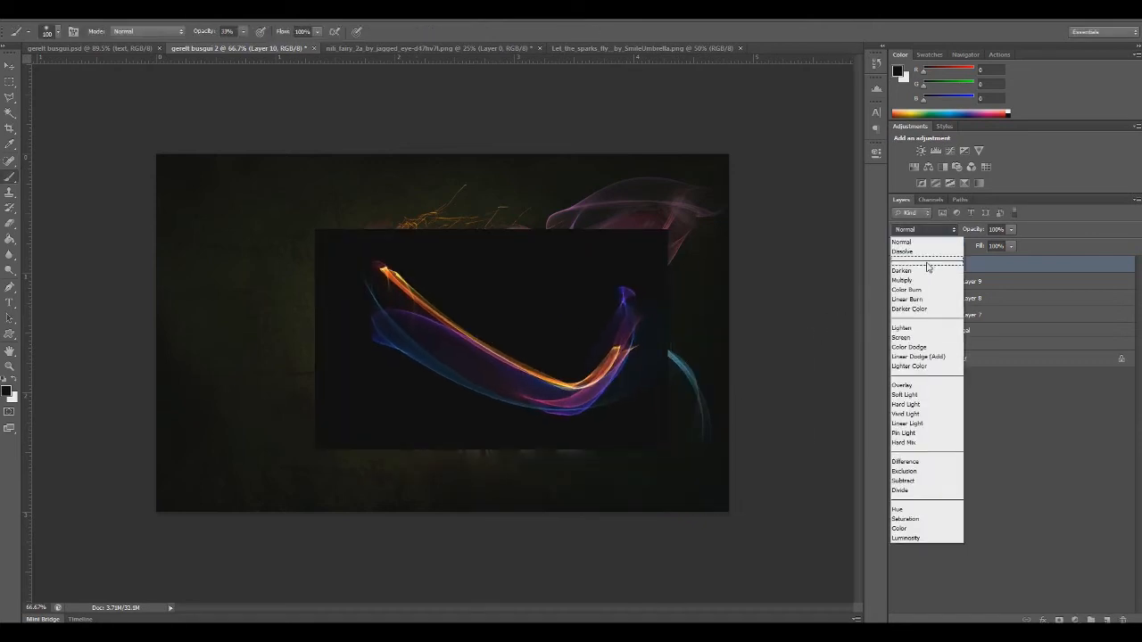
{"action": "left_click", "coordinate": [908, 337]}
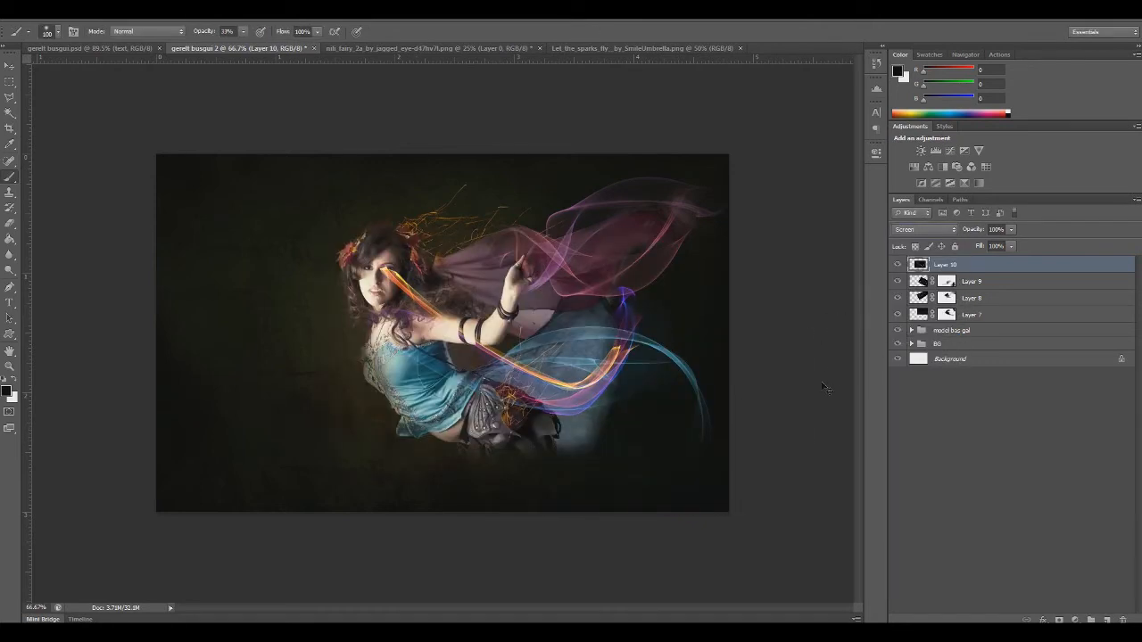
Move the Layer 10 ribbon down along the skirt's lower edge and rotate it to about -10°
{"action": "key", "text": "ctrl+t"}
{"action": "left_click_drag", "start_coordinate": [526, 424], "coordinate": [514, 485]}
{"action": "left_click_drag", "start_coordinate": [479, 556], "coordinate": [504, 578]}
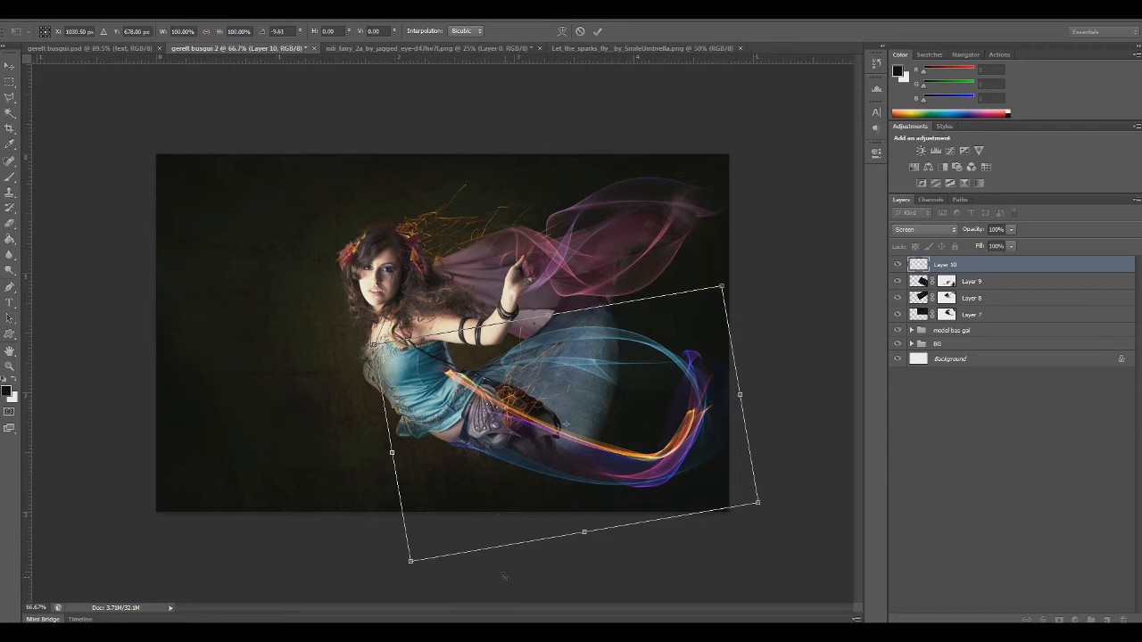
Try the Layer 10 ribbon flipped vertically, repositioned and rotated over the skirt, and flip it vertically again
{"action": "right_click", "coordinate": [482, 475]}
{"action": "left_click", "coordinate": [518, 464]}
{"action": "left_click_drag", "start_coordinate": [517, 464], "coordinate": [523, 399]}
{"action": "left_click_drag", "start_coordinate": [748, 528], "coordinate": [760, 564]}
{"action": "left_click_drag", "start_coordinate": [604, 443], "coordinate": [610, 455]}
{"action": "right_click", "coordinate": [588, 478]}
{"action": "left_click", "coordinate": [632, 466]}
Flip the Layer 10 ribbon horizontally, rotate it to about 5° and move it across the torso and skirt
{"action": "right_click", "coordinate": [589, 456]}
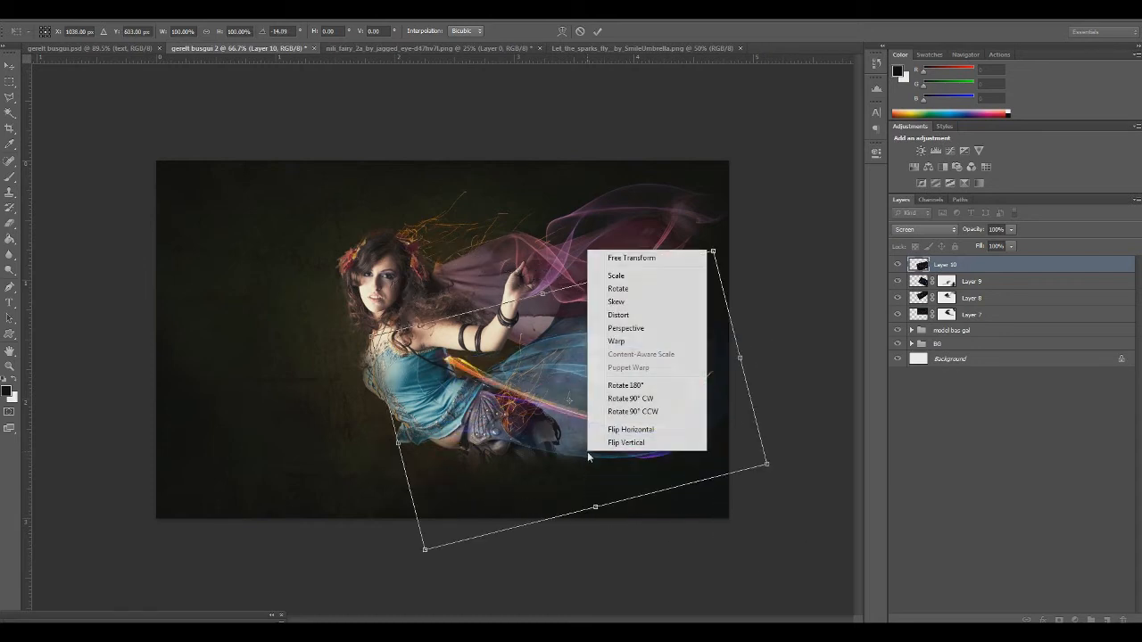
{"action": "left_click", "coordinate": [641, 434]}
{"action": "mouse_move", "coordinate": [515, 430]}
{"action": "left_mouse_down"}
{"action": "mouse_move", "coordinate": [527, 426]}
{"action": "mouse_move", "coordinate": [524, 449]}
{"action": "left_mouse_up"}
{"action": "left_click_drag", "start_coordinate": [466, 523], "coordinate": [484, 539]}
{"action": "left_click_drag", "start_coordinate": [502, 466], "coordinate": [429, 434]}
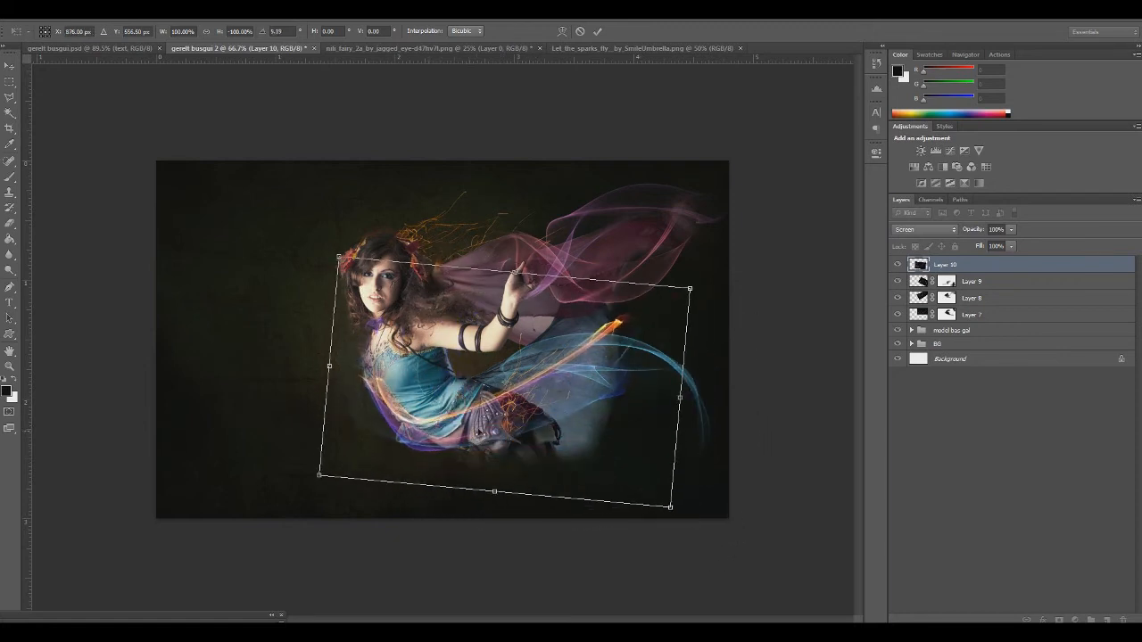
{"action": "left_click_drag", "start_coordinate": [443, 430], "coordinate": [447, 429]}
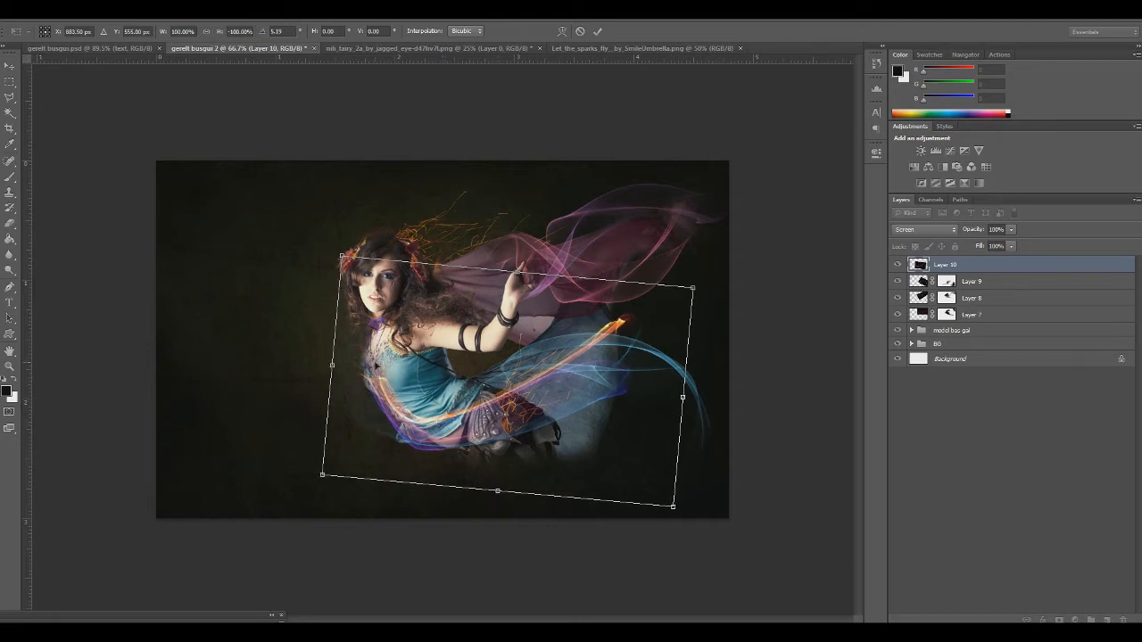
Scale the Layer 10 ribbon to about 77% of its size and place it from the hips along the lower skirt
{"action": "left_click_drag", "start_coordinate": [463, 450], "coordinate": [538, 465]}
{"action": "left_click_drag", "start_coordinate": [419, 274], "coordinate": [492, 330]}
{"action": "left_click_drag", "start_coordinate": [543, 408], "coordinate": [486, 390]}
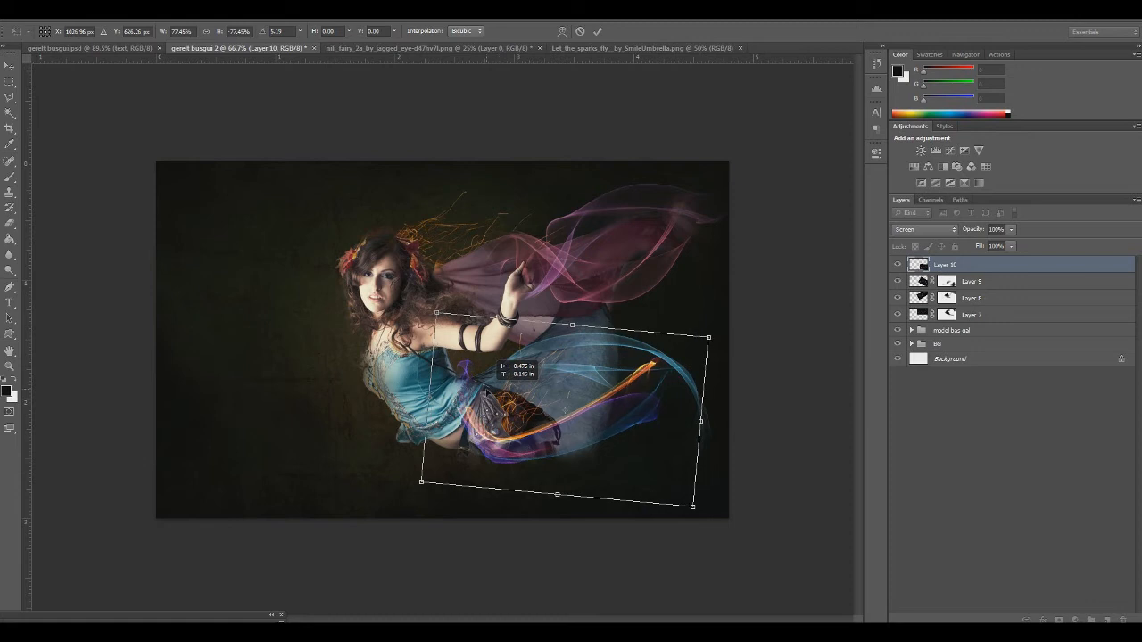
Warp the Layer 10 ribbon so it bends along the lower edge of the skirt towards the tip of the blue ribbon
{"action": "left_click", "coordinate": [562, 31]}
{"action": "left_click_drag", "start_coordinate": [709, 376], "coordinate": [612, 116]}
{"action": "left_click_drag", "start_coordinate": [650, 421], "coordinate": [676, 434]}
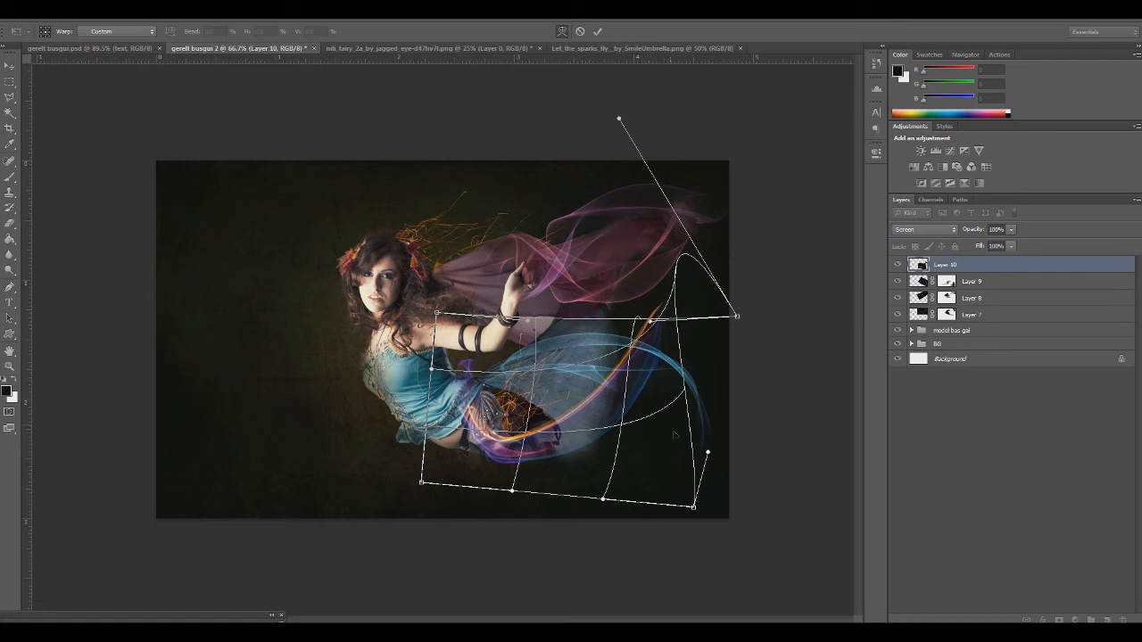
{"action": "left_click_drag", "start_coordinate": [699, 507], "coordinate": [692, 449]}
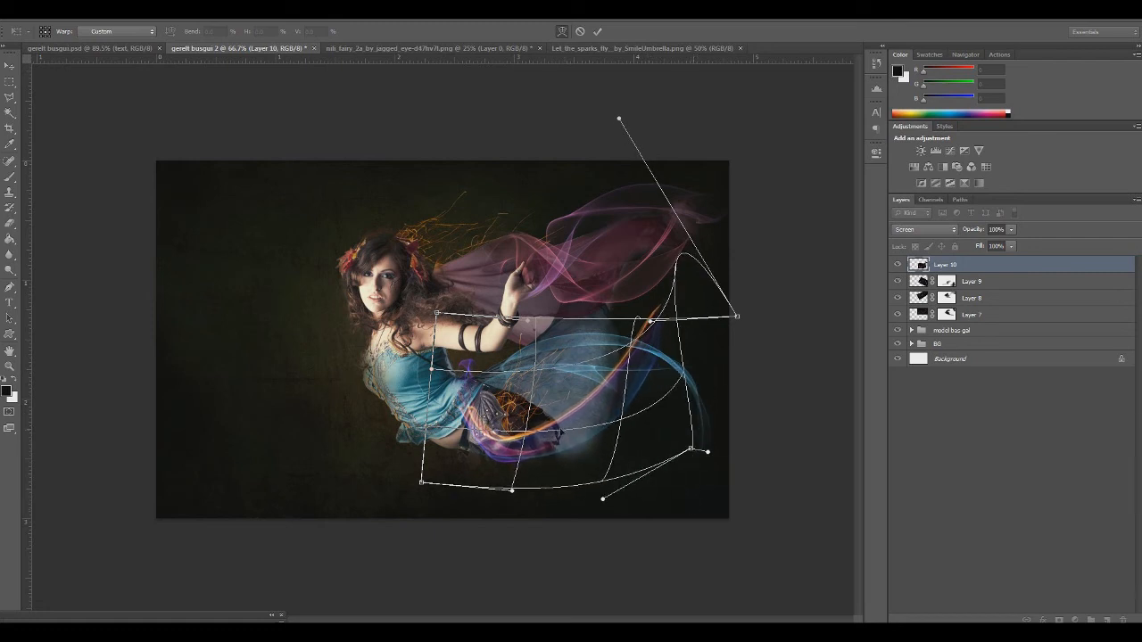
{"action": "left_click_drag", "start_coordinate": [560, 431], "coordinate": [622, 297]}
{"action": "left_click_drag", "start_coordinate": [703, 294], "coordinate": [755, 389]}
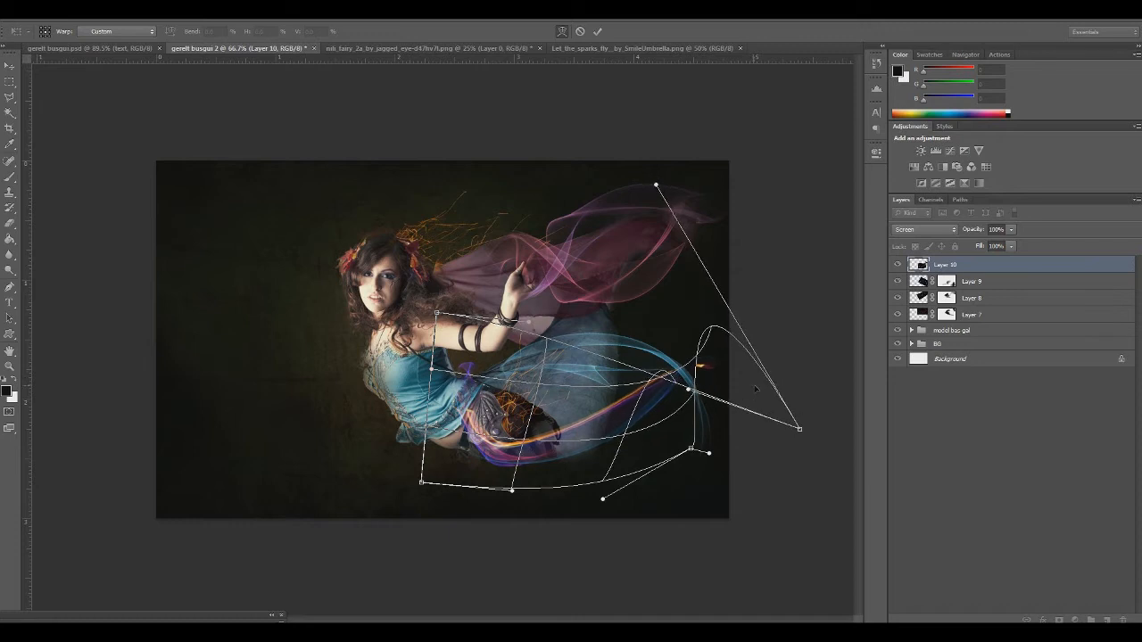
{"action": "left_click_drag", "start_coordinate": [493, 425], "coordinate": [482, 422]}
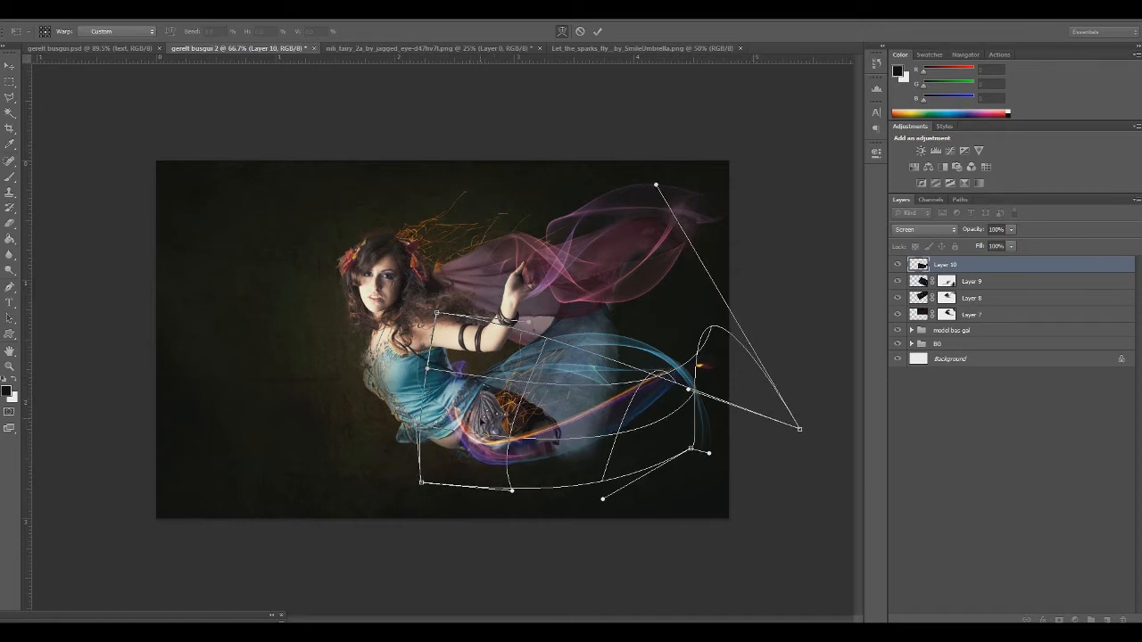
{"action": "key", "text": "Return"}
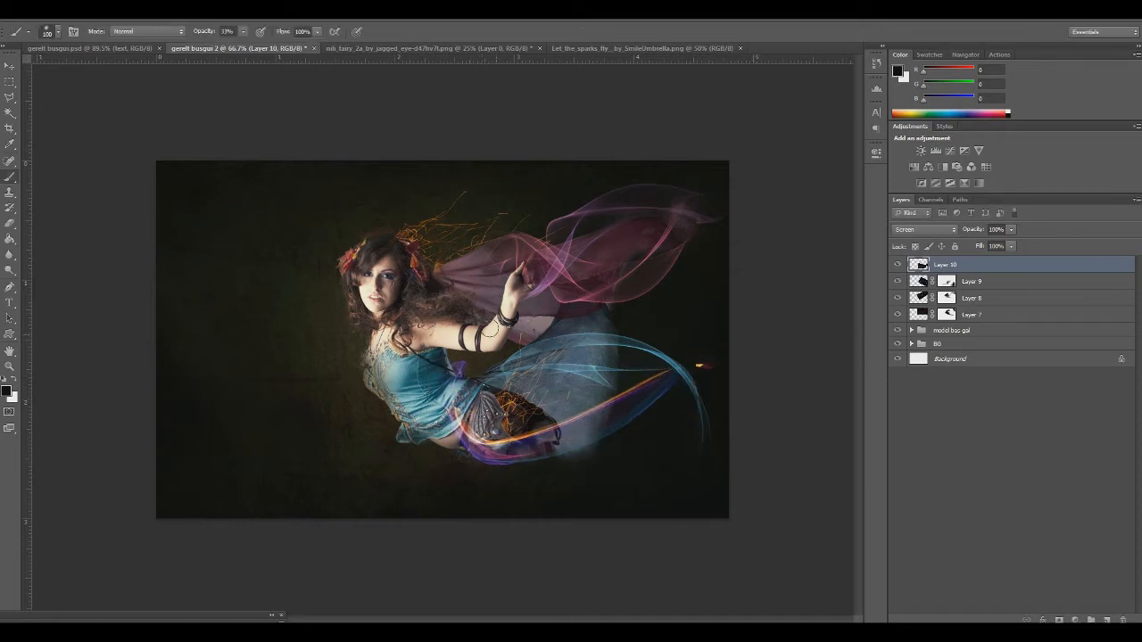
Add a mask to Layer 10 and paint black over the stray orange spot and the purple strands beneath the skirt
{"action": "left_click", "coordinate": [1059, 621]}
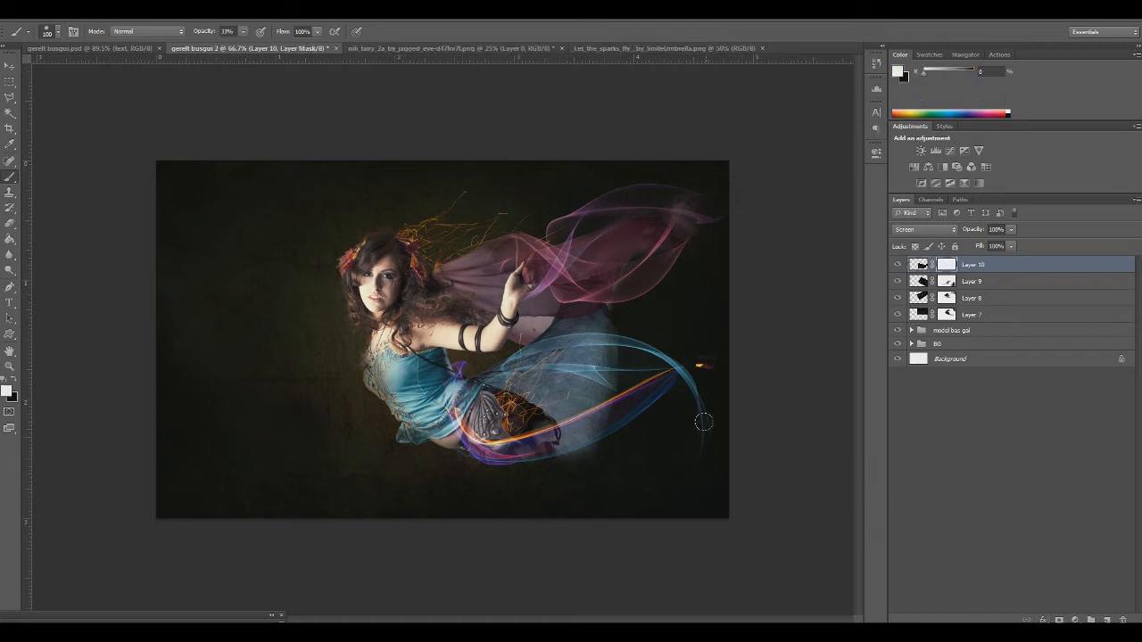
{"action": "left_click", "coordinate": [13, 378]}
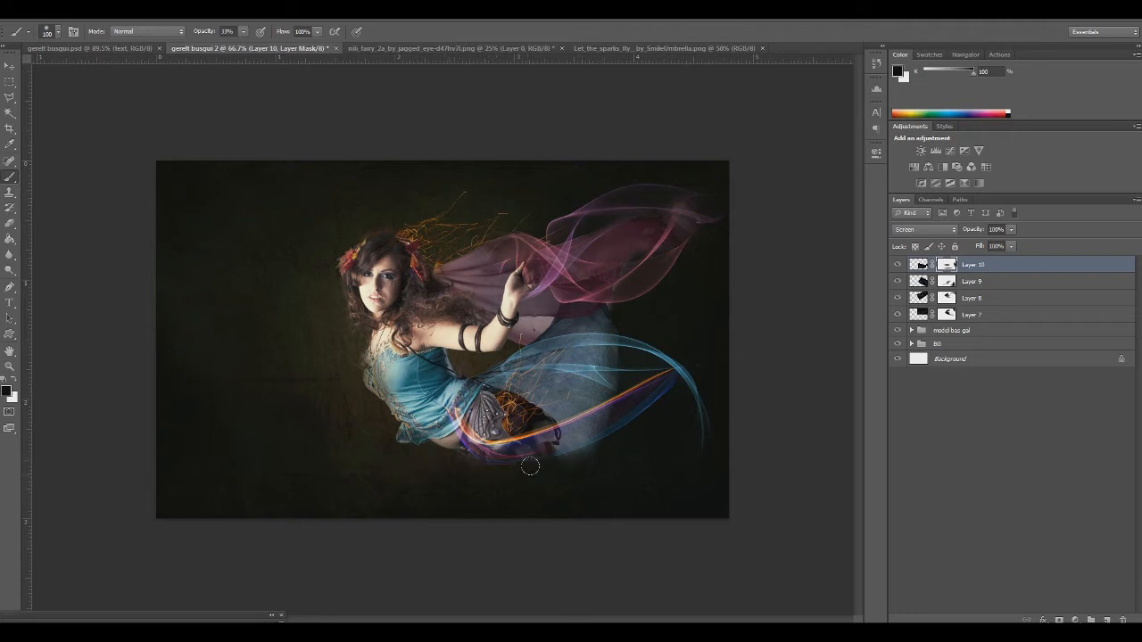
{"action": "mouse_move", "coordinate": [550, 469]}
{"action": "left_mouse_down"}
{"action": "mouse_move", "coordinate": [466, 460]}
{"action": "mouse_move", "coordinate": [518, 424]}
{"action": "mouse_move", "coordinate": [634, 391]}
{"action": "mouse_move", "coordinate": [669, 364]}
{"action": "left_mouse_up"}
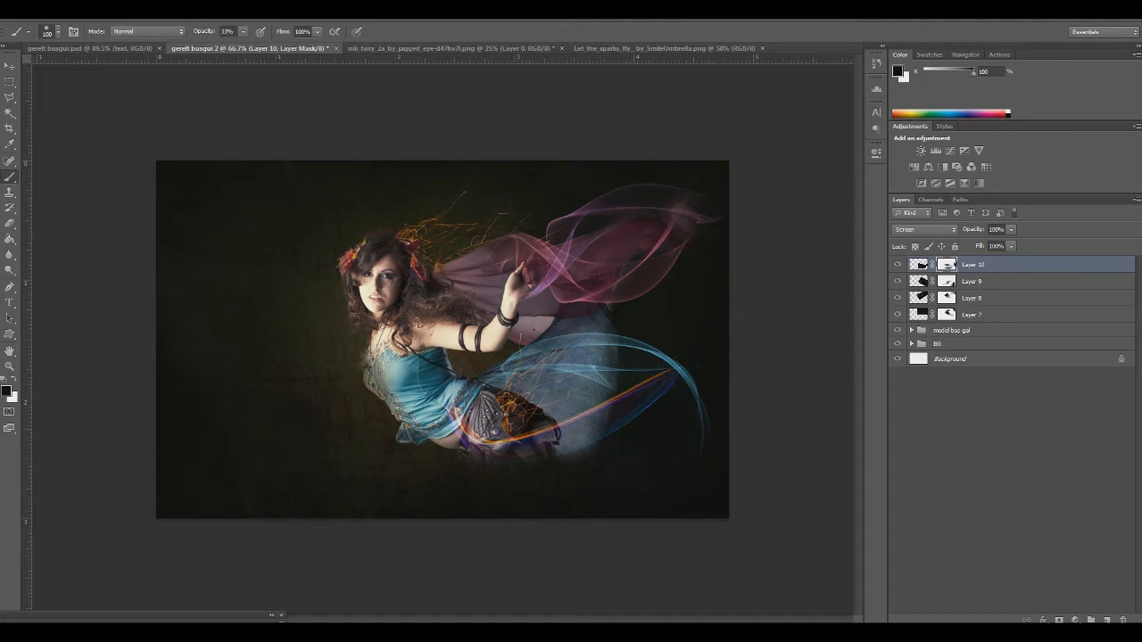
Colorize the Layer 10 ribbon green using Hue/Saturation with hue 98 and saturation 39
{"action": "left_click", "coordinate": [919, 264]}
{"action": "key", "text": "ctrl+u"}
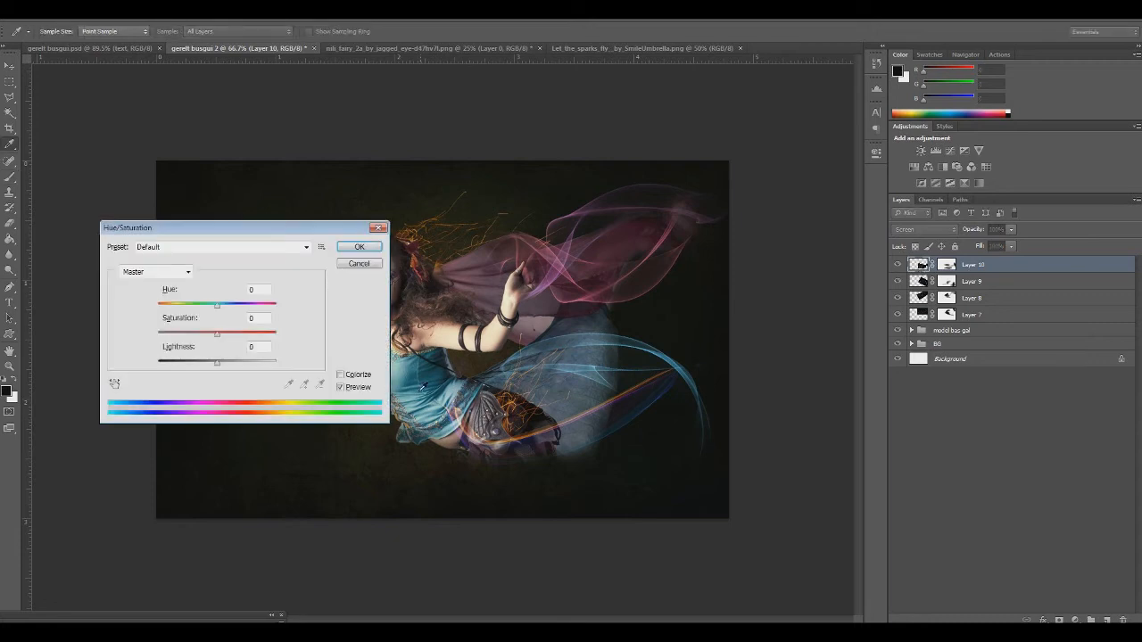
{"action": "left_click_drag", "start_coordinate": [217, 305], "coordinate": [169, 310]}
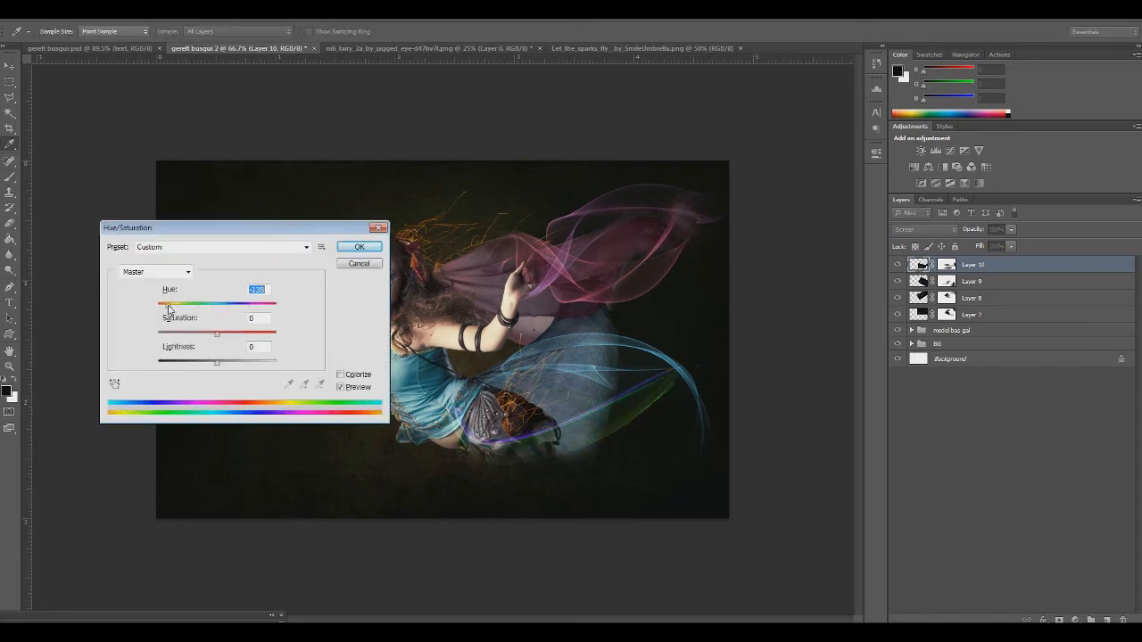
{"action": "left_click", "coordinate": [347, 377]}
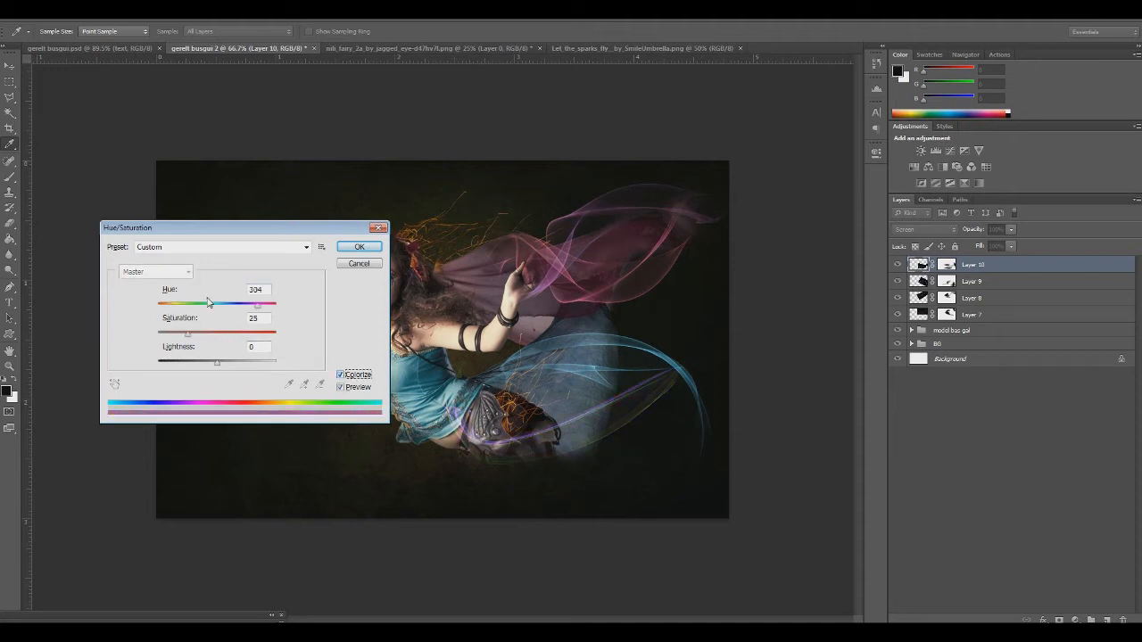
{"action": "left_click_drag", "start_coordinate": [210, 305], "coordinate": [205, 334]}
{"action": "left_click", "coordinate": [191, 311]}
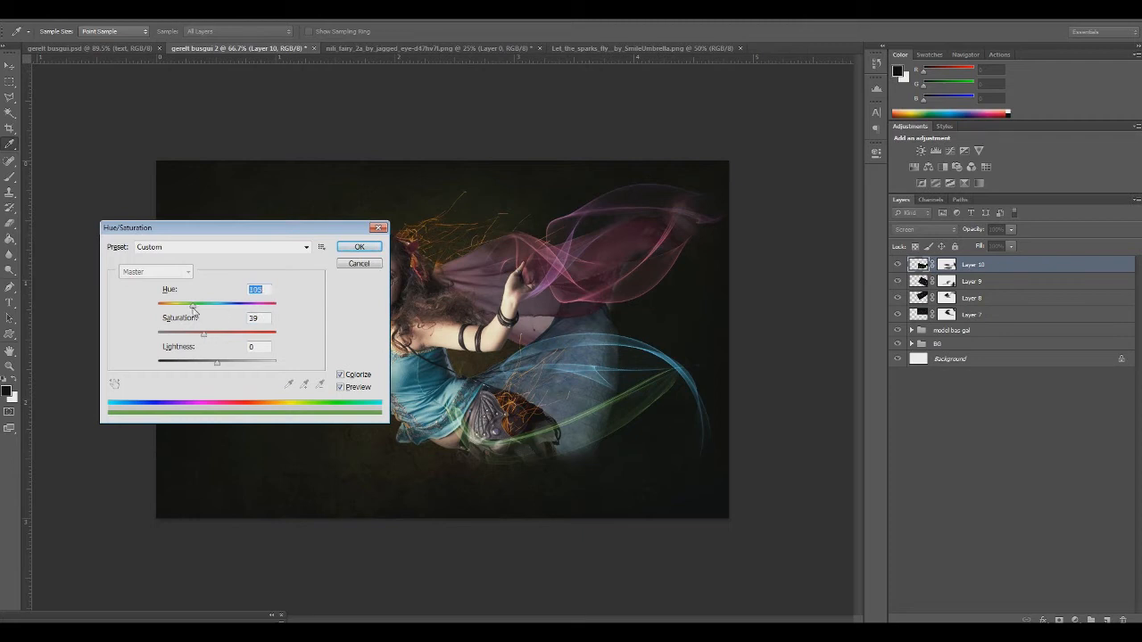
{"action": "left_click_drag", "start_coordinate": [192, 311], "coordinate": [190, 310]}
{"action": "left_click", "coordinate": [358, 247]}
{"action": "key", "text": "ctrl+backslash"}
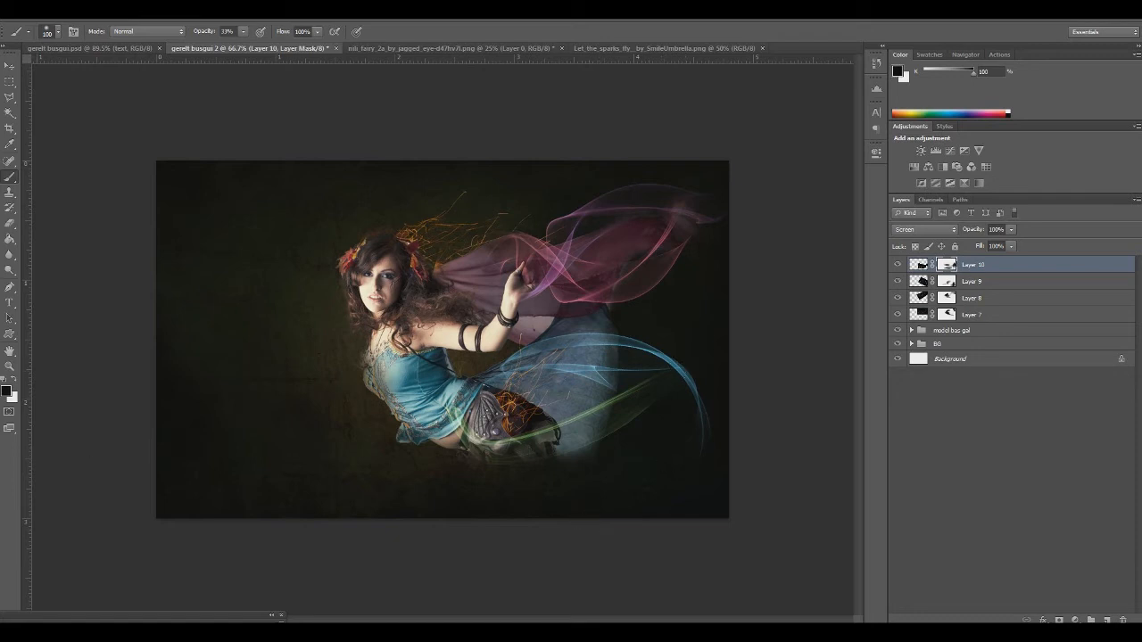
Open Color (16).jpg, copy the whole image, close it and paste it into the gerelt busgui 2 composition
{"action": "left_click", "coordinate": [29, 8]}
{"action": "left_click", "coordinate": [77, 33]}
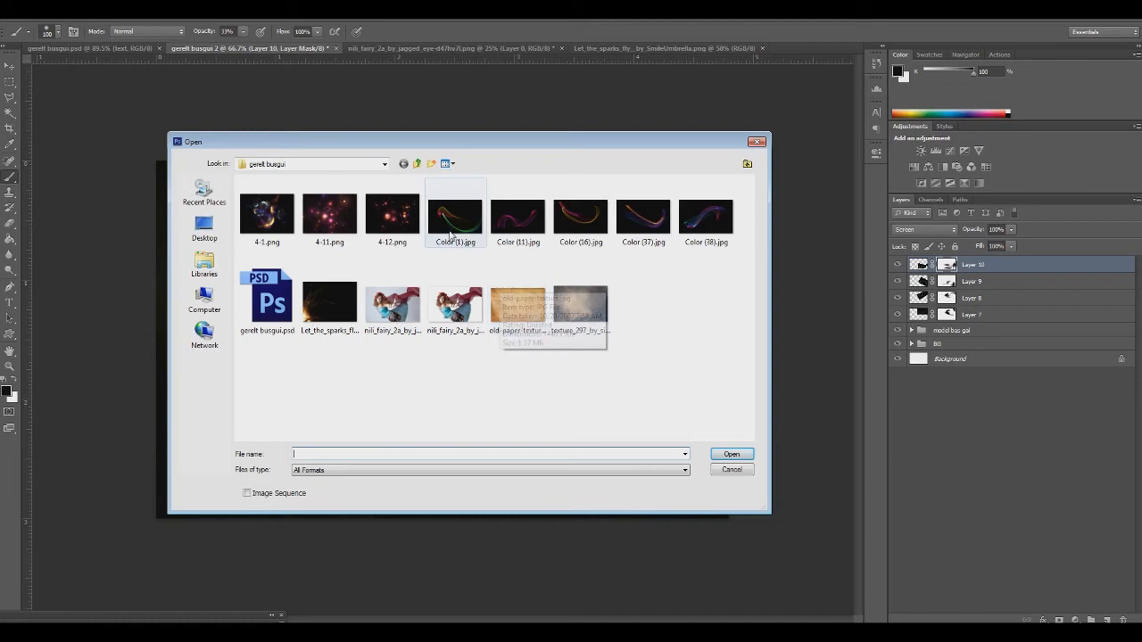
{"action": "double_click", "coordinate": [582, 223]}
{"action": "key", "text": "ctrl+a"}
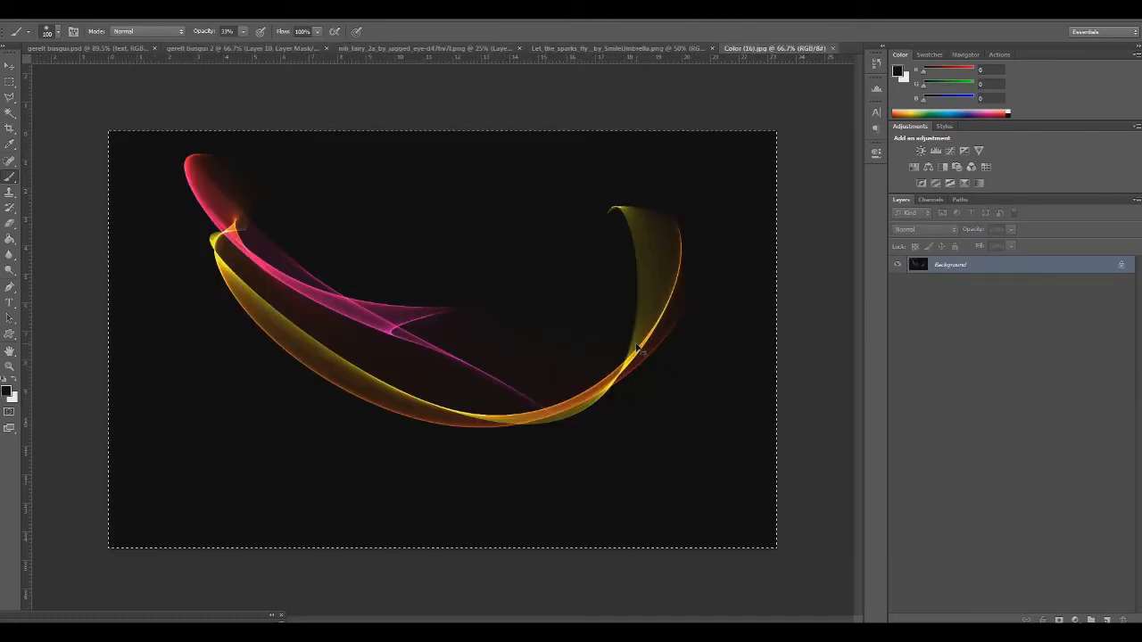
{"action": "key", "text": "ctrl+c"}
{"action": "key", "text": "ctrl+w"}
{"action": "key", "text": "ctrl+v"}
Scale the pasted ribbon to about 38%, place it over the fairy's lower body and set its blend mode to Screen
{"action": "key", "text": "ctrl+t"}
{"action": "left_click_drag", "start_coordinate": [158, 163], "coordinate": [566, 416]}
{"action": "left_click_drag", "start_coordinate": [575, 492], "coordinate": [339, 423]}
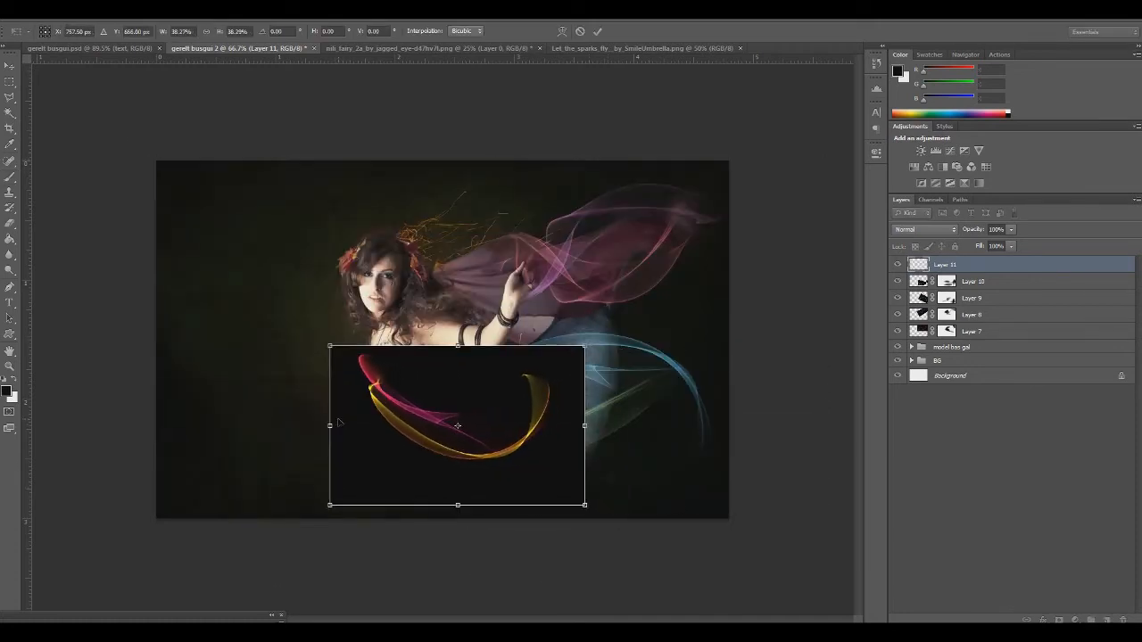
{"action": "key", "text": "Return"}
{"action": "key", "text": "b"}
{"action": "left_click", "coordinate": [895, 234]}
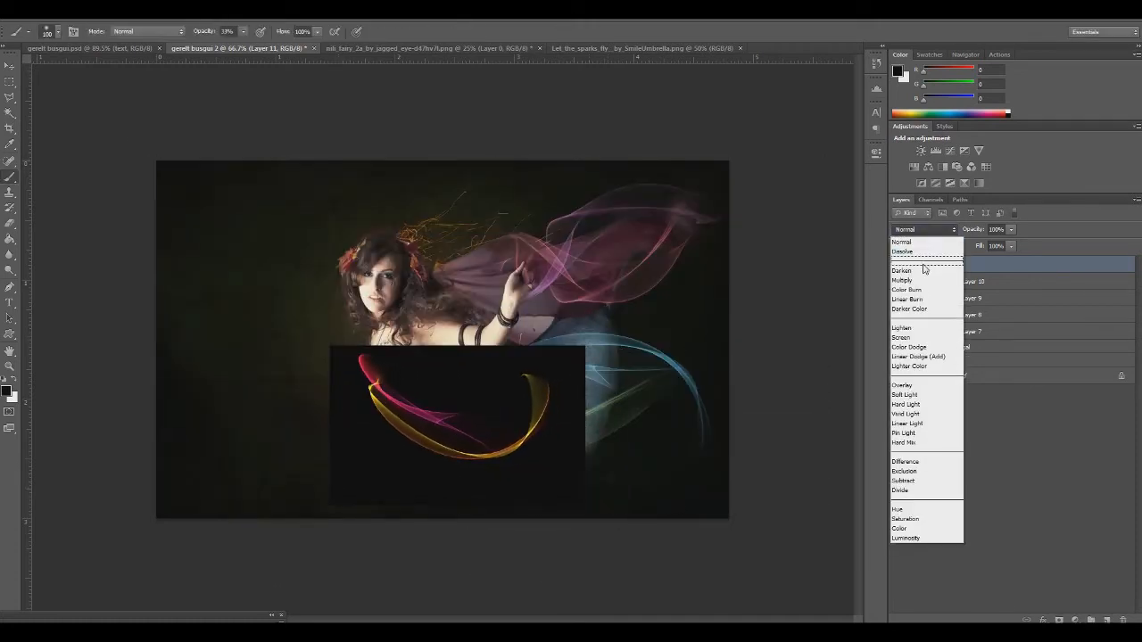
{"action": "left_click", "coordinate": [914, 332]}
Rotate and flatten the Layer 11 ribbon and place it diagonally along the torso's underside from back to hips
{"action": "key", "text": "ctrl+t"}
{"action": "left_click_drag", "start_coordinate": [464, 478], "coordinate": [474, 434]}
{"action": "left_click_drag", "start_coordinate": [639, 505], "coordinate": [637, 509]}
{"action": "left_click_drag", "start_coordinate": [461, 349], "coordinate": [481, 419]}
{"action": "left_click_drag", "start_coordinate": [729, 540], "coordinate": [560, 522]}
{"action": "left_click_drag", "start_coordinate": [491, 412], "coordinate": [469, 414]}
{"action": "left_click_drag", "start_coordinate": [624, 538], "coordinate": [558, 554]}
{"action": "left_click_drag", "start_coordinate": [458, 460], "coordinate": [450, 466]}
Warp the Layer 11 ribbon to curve around the torso and beneath the skirt, and add a layer mask to it
{"action": "left_click", "coordinate": [562, 31]}
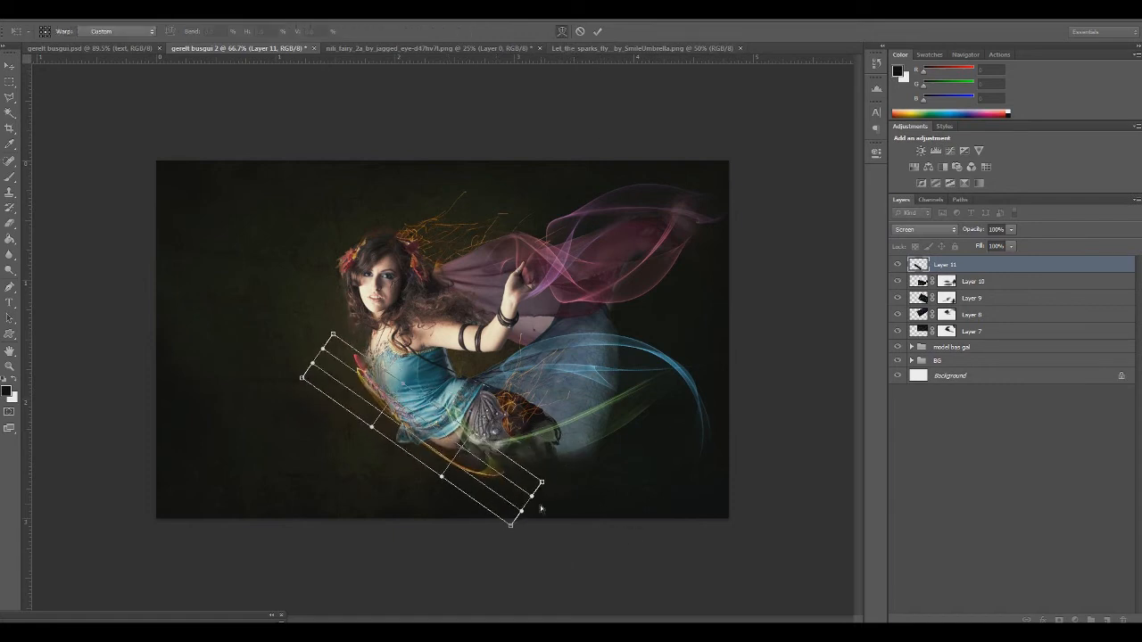
{"action": "left_click_drag", "start_coordinate": [510, 526], "coordinate": [571, 518]}
{"action": "left_click_drag", "start_coordinate": [541, 482], "coordinate": [792, 395]}
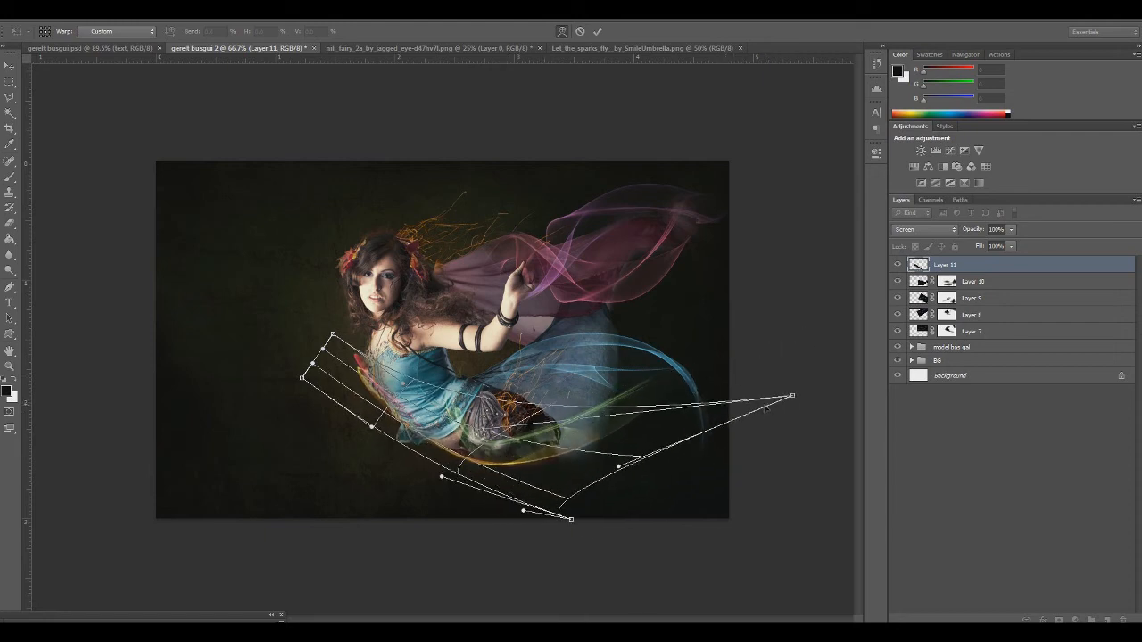
{"action": "left_click_drag", "start_coordinate": [332, 335], "coordinate": [432, 328]}
{"action": "left_click_drag", "start_coordinate": [410, 380], "coordinate": [395, 378]}
{"action": "key", "text": "Return"}
{"action": "key", "text": "b"}
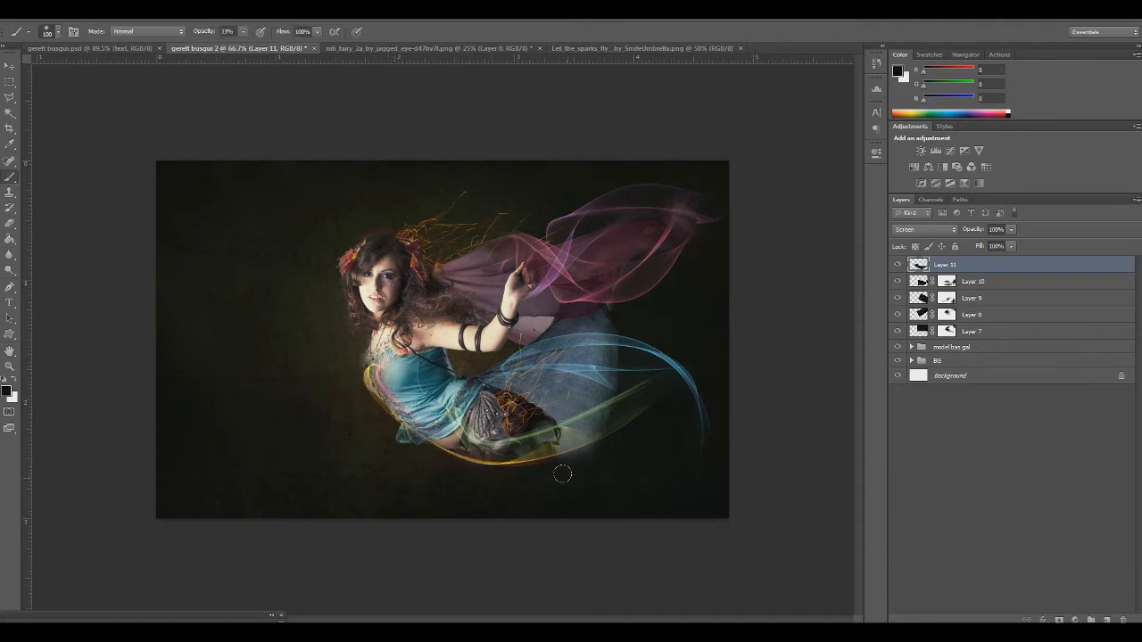
{"action": "left_click", "coordinate": [1059, 619]}
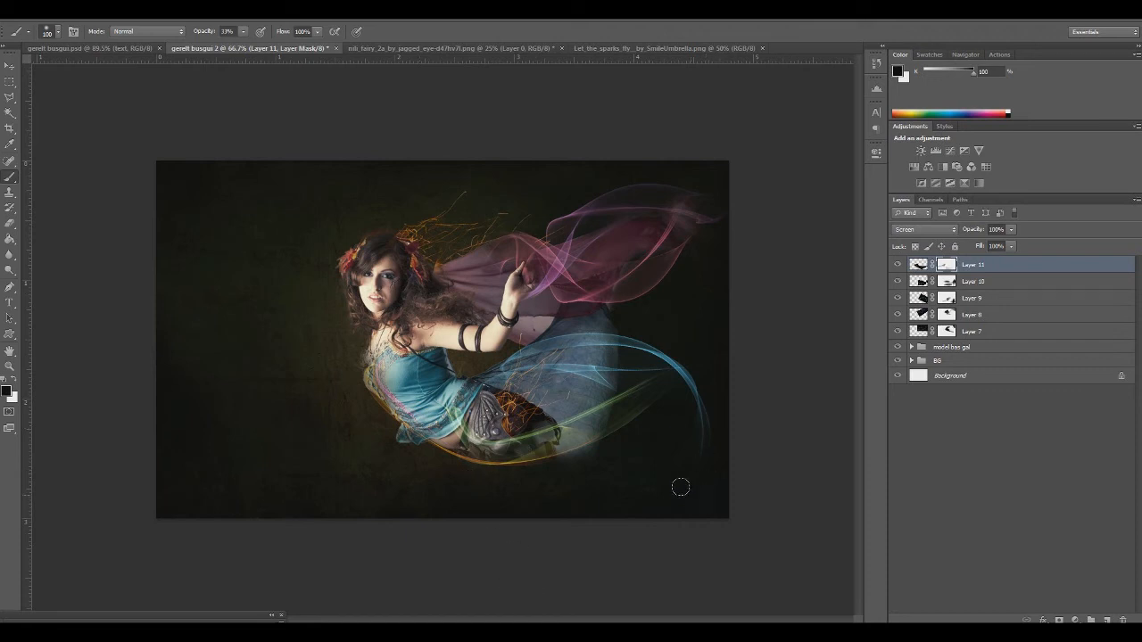
Shift the Layer 11 ribbon's hue to about +175 with Hue/Saturation to turn it blue, and slightly reduce its saturation
{"action": "left_click", "coordinate": [920, 266]}
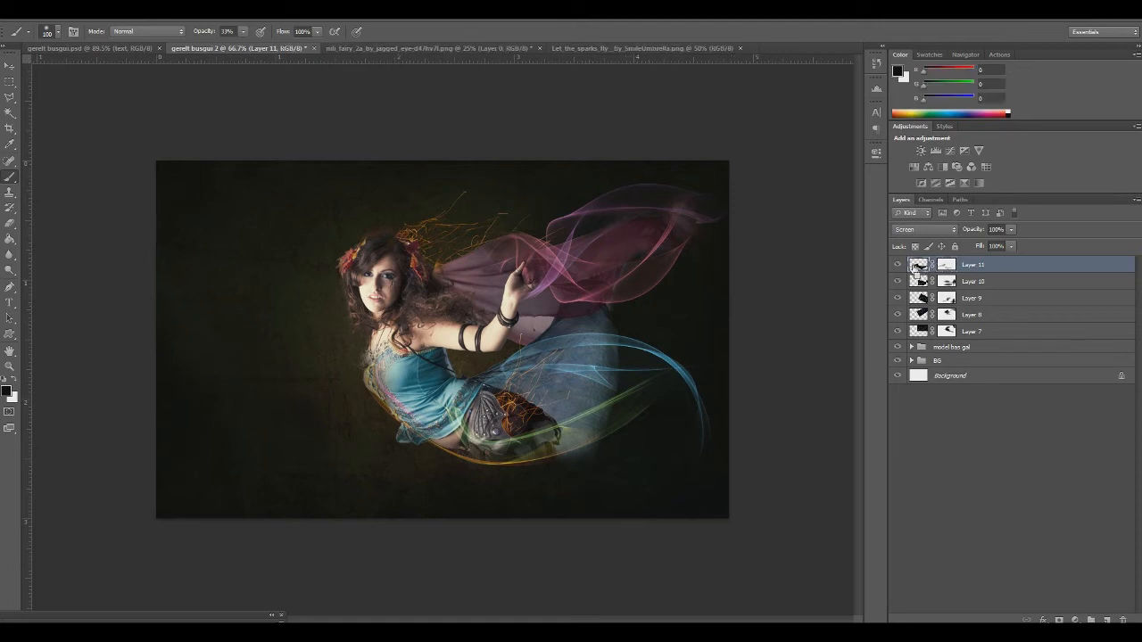
{"action": "key", "text": "ctrl+u"}
{"action": "left_click_drag", "start_coordinate": [265, 234], "coordinate": [208, 168]}
{"action": "left_click_drag", "start_coordinate": [161, 241], "coordinate": [221, 240]}
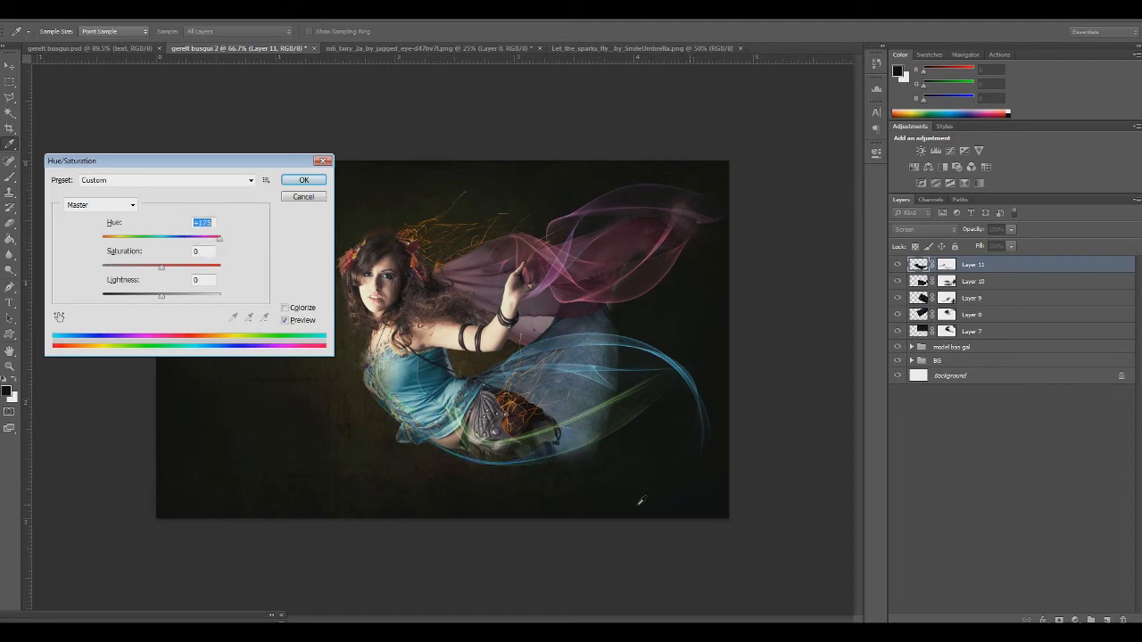
{"action": "left_click_drag", "start_coordinate": [179, 269], "coordinate": [154, 270]}
{"action": "left_click", "coordinate": [303, 180]}
{"action": "key", "text": "b"}
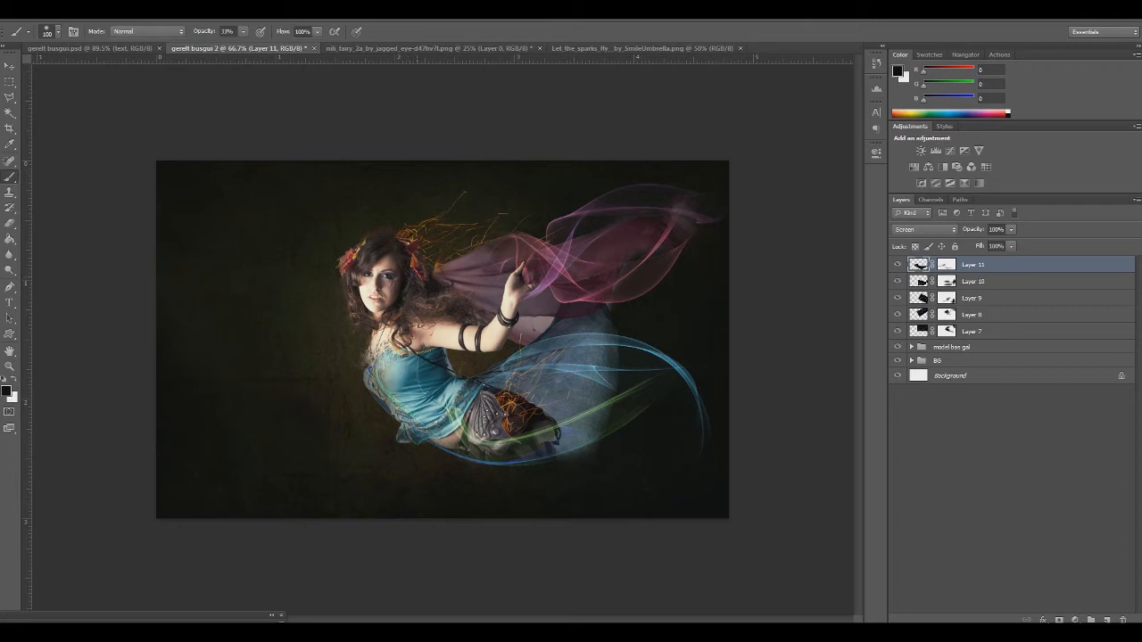
Check the finished gerelt busgui.psd design, return to the composition and open Optical-3b-psdbox.jpg from the Optical Flares folder
{"action": "left_click", "coordinate": [90, 46]}
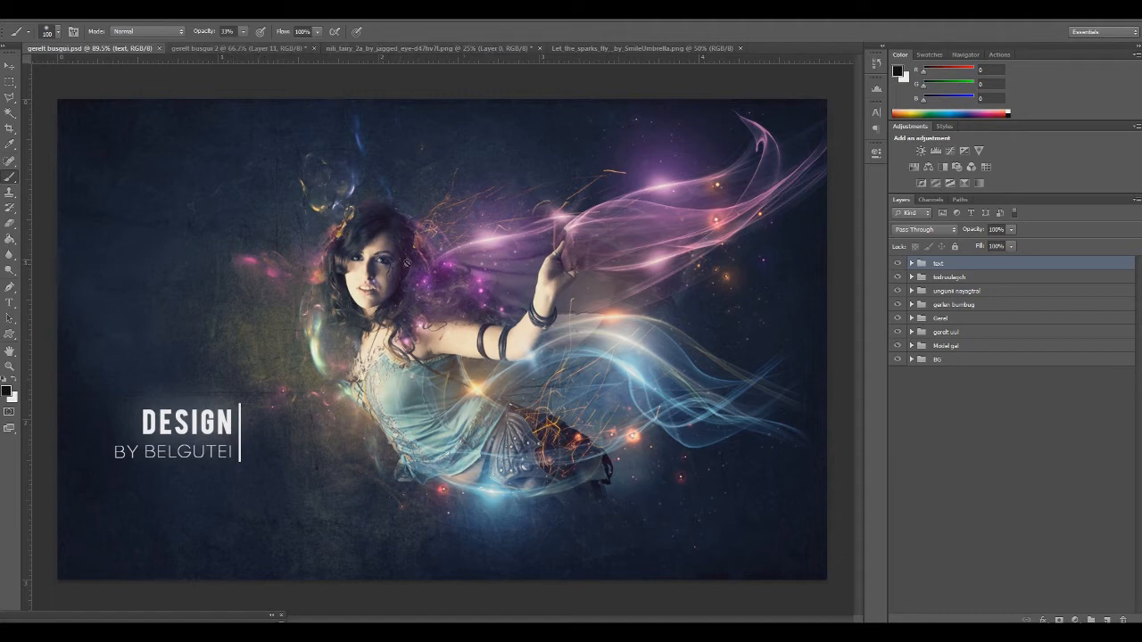
{"action": "left_click", "coordinate": [248, 47]}
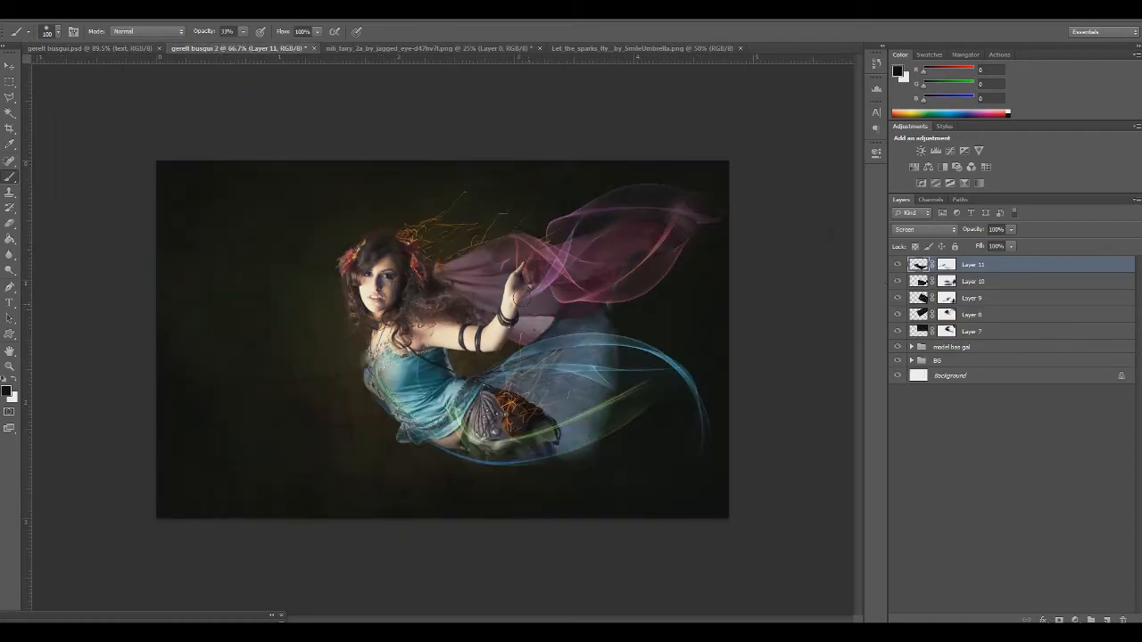
{"action": "left_click", "coordinate": [34, 22]}
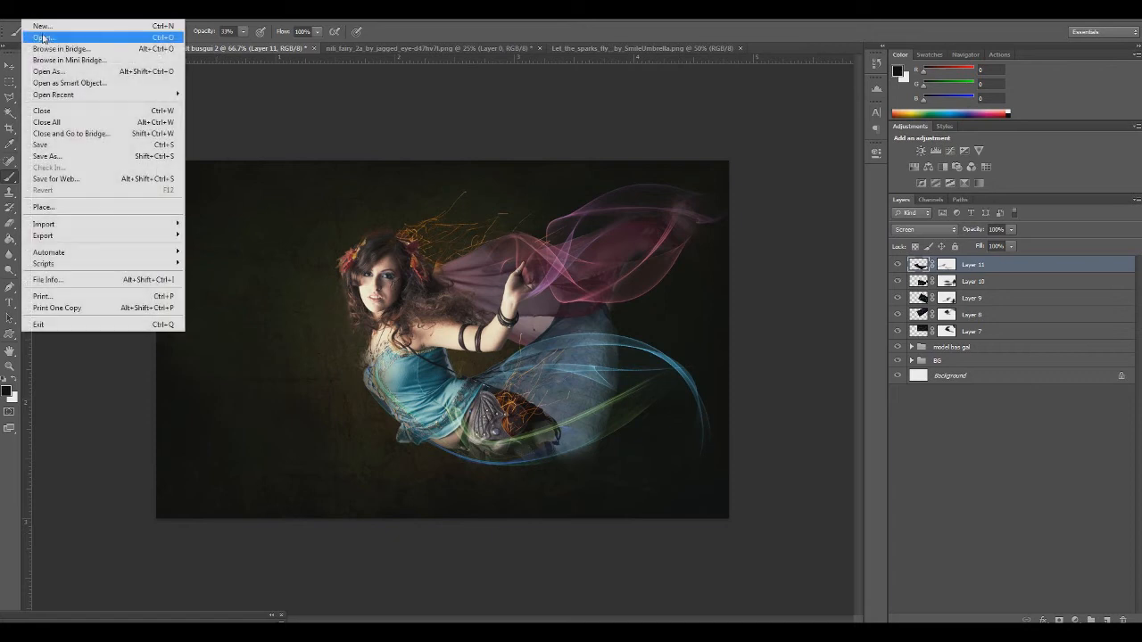
{"action": "left_click", "coordinate": [40, 38]}
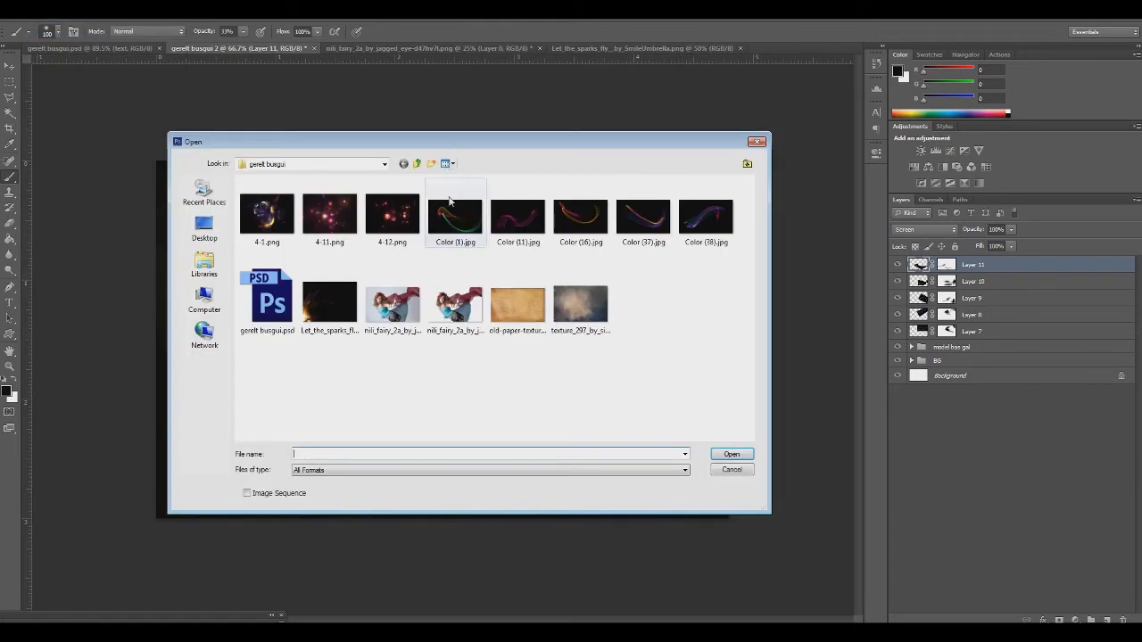
{"action": "left_click", "coordinate": [416, 165]}
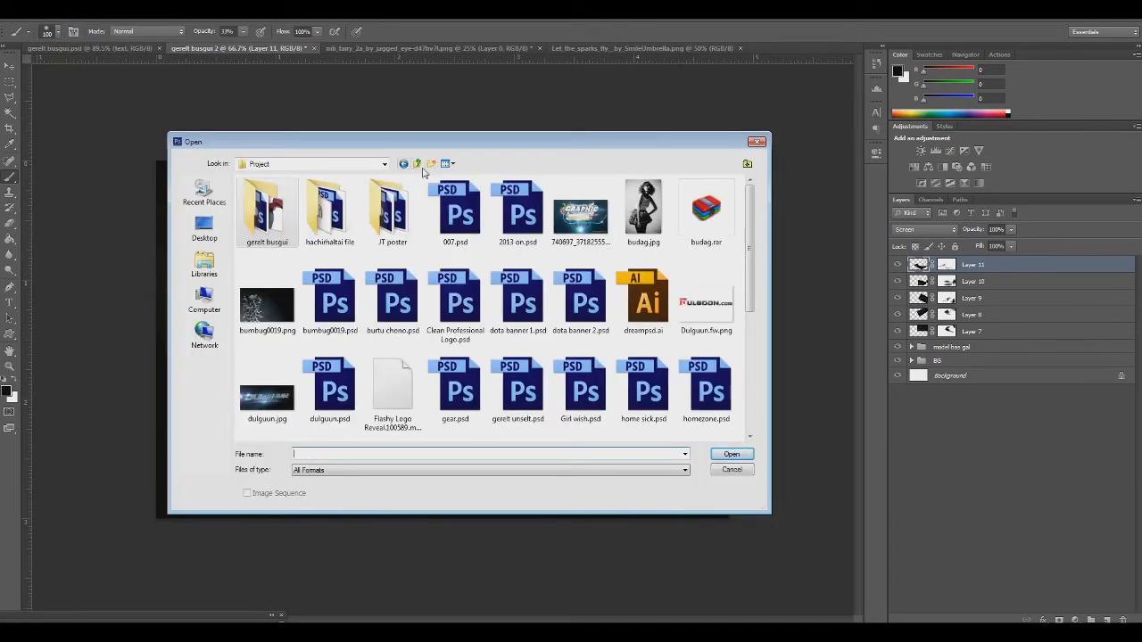
{"action": "left_click", "coordinate": [417, 164]}
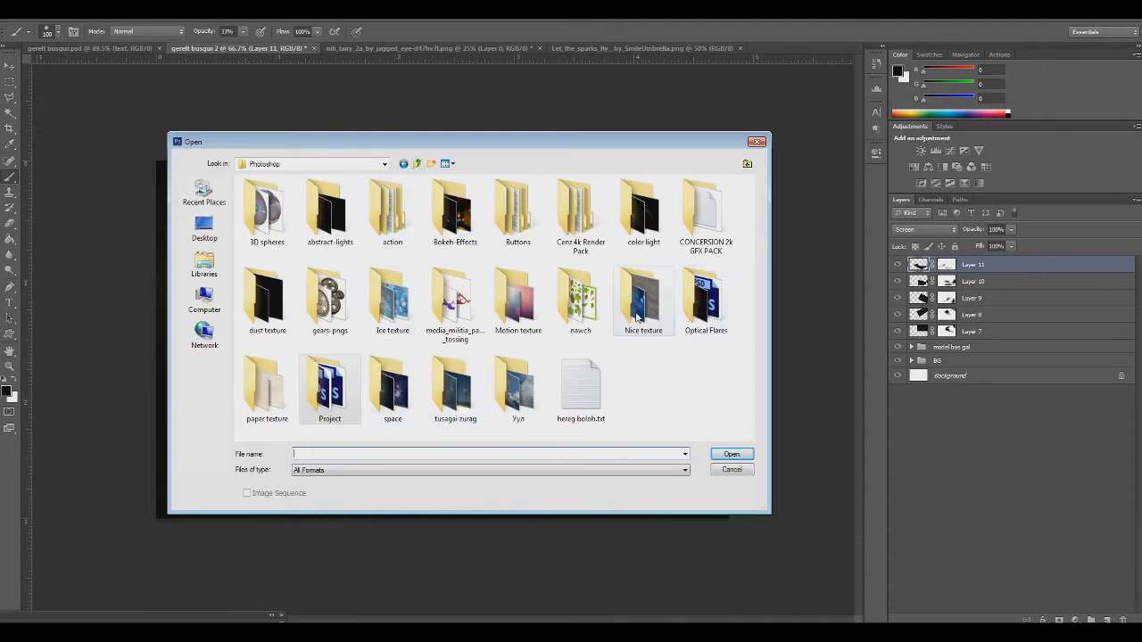
{"action": "double_click", "coordinate": [712, 321]}
{"action": "scroll", "coordinate": [714, 326], "scroll_direction": "down", "scroll_amount": 5}
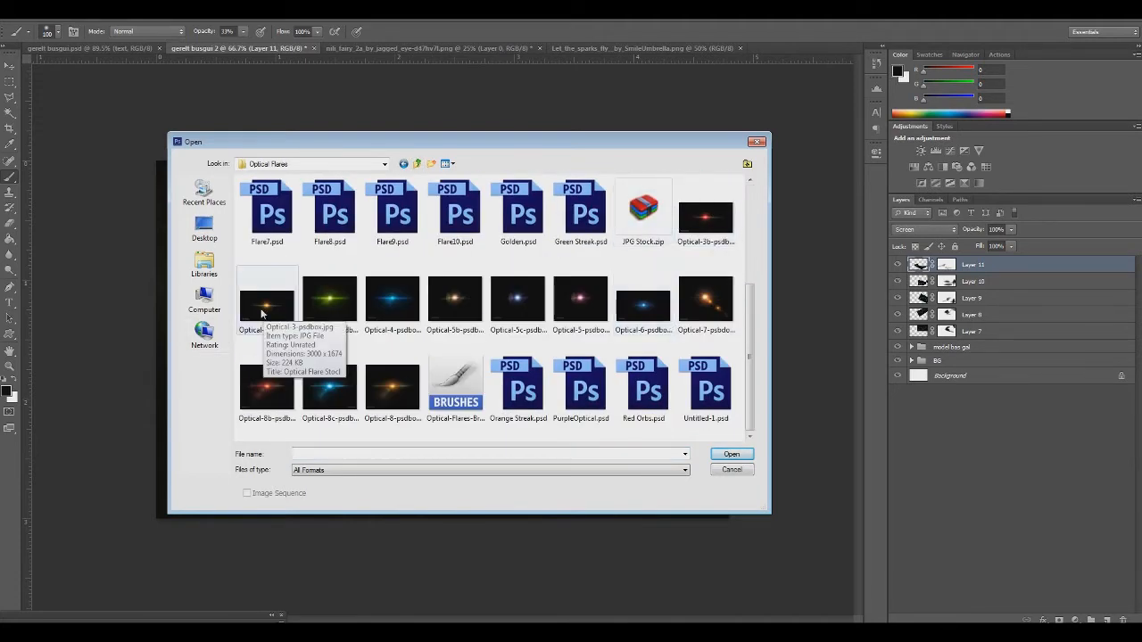
{"action": "double_click", "coordinate": [705, 217]}
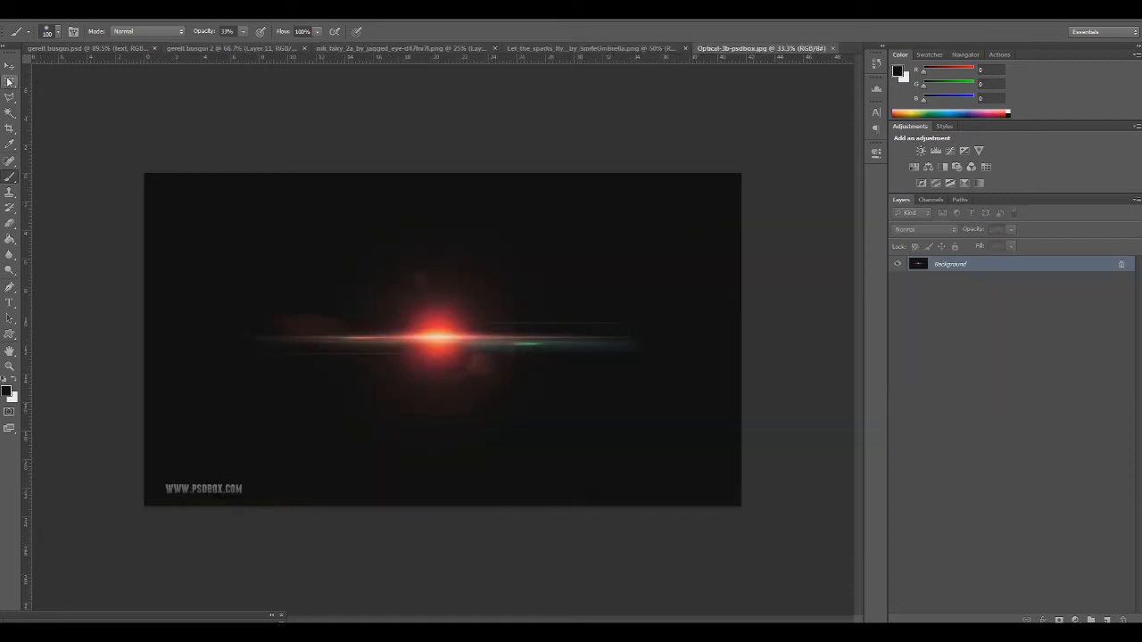
Crop the website watermark off the flare image, copy the whole image and close it without saving
{"action": "left_click", "coordinate": [10, 129]}
{"action": "left_click_drag", "start_coordinate": [443, 503], "coordinate": [442, 489]}
{"action": "left_click", "coordinate": [10, 67]}
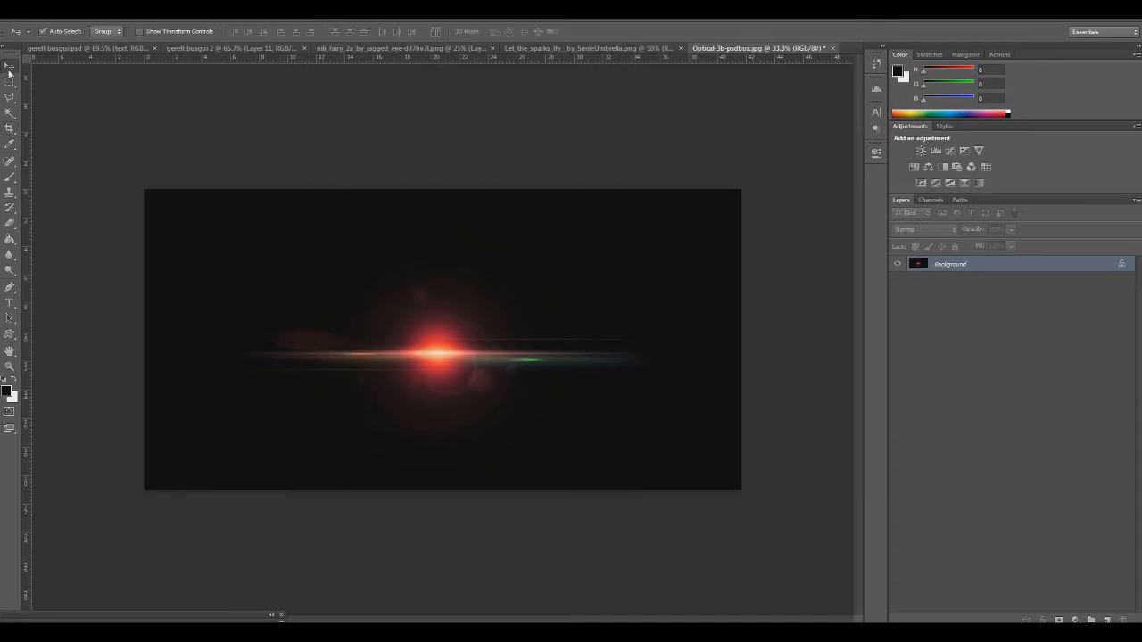
{"action": "key", "text": "ctrl+w"}
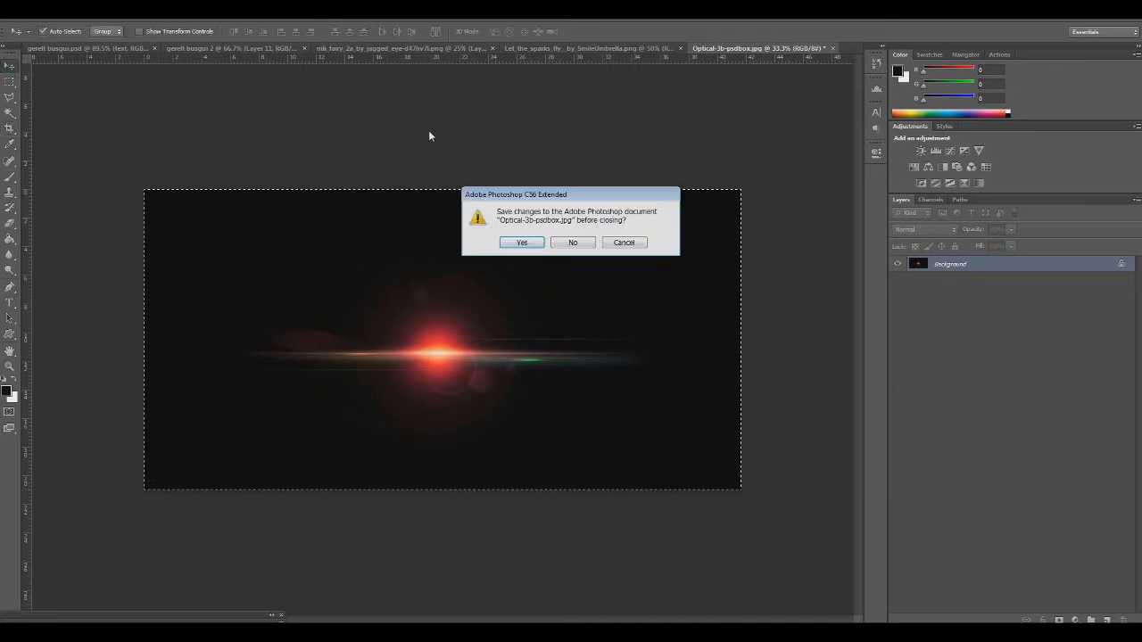
{"action": "left_click", "coordinate": [572, 242]}
Paste the copied optical flare into the composition, scale it down over the fairy and set its layer to Screen blending
{"action": "key", "text": "ctrl+v"}
{"action": "key", "text": "ctrl+t"}
{"action": "left_click_drag", "start_coordinate": [156, 161], "coordinate": [573, 488]}
{"action": "left_click_drag", "start_coordinate": [620, 448], "coordinate": [151, 222]}
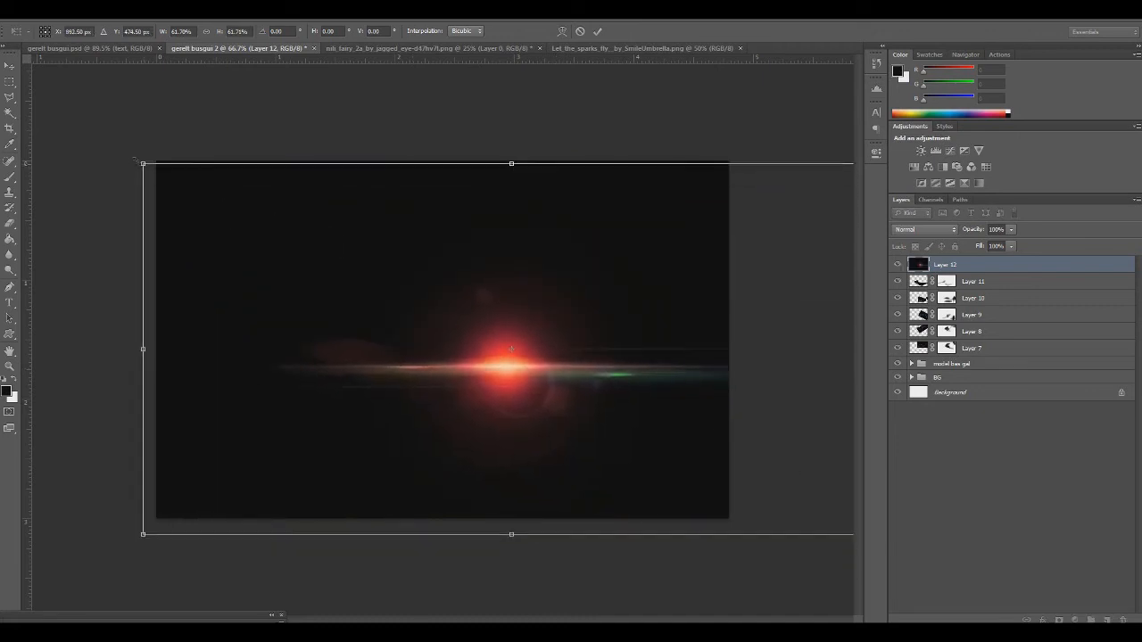
{"action": "left_click_drag", "start_coordinate": [142, 163], "coordinate": [331, 299]}
{"action": "key", "text": "Return"}
{"action": "left_click", "coordinate": [917, 230]}
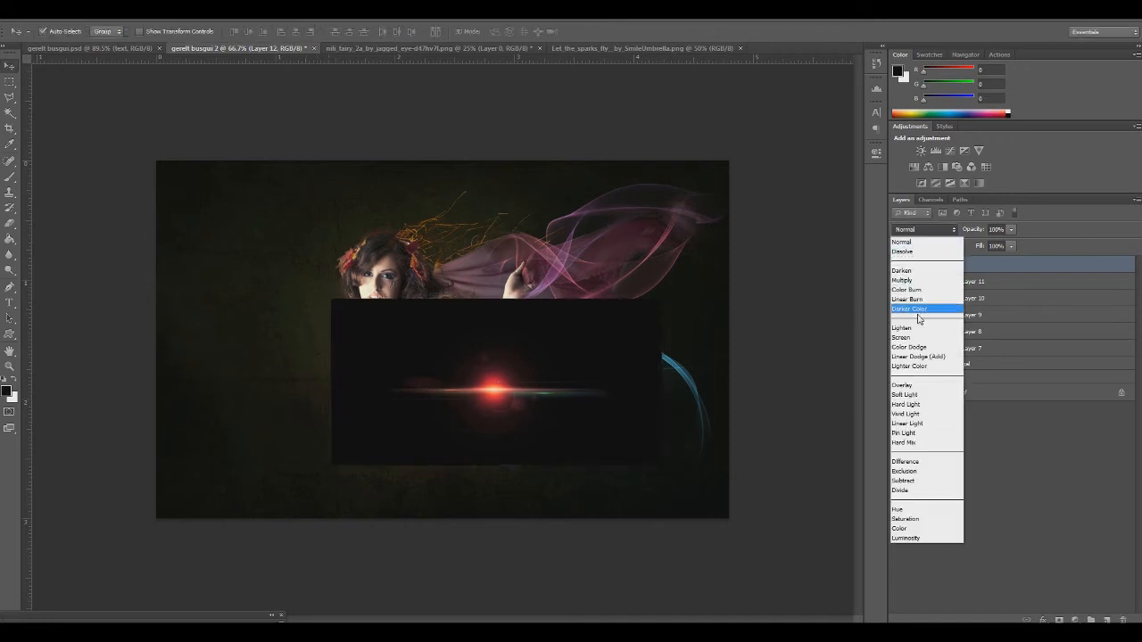
{"action": "left_click", "coordinate": [912, 338]}
Scale the Layer 12 flare to about 83% and position its glow at the fairy's raised elbow
{"action": "key", "text": "ctrl+t"}
{"action": "left_click_drag", "start_coordinate": [543, 421], "coordinate": [596, 293]}
{"action": "left_click_drag", "start_coordinate": [385, 169], "coordinate": [446, 199]}
{"action": "left_click_drag", "start_coordinate": [507, 244], "coordinate": [421, 323]}
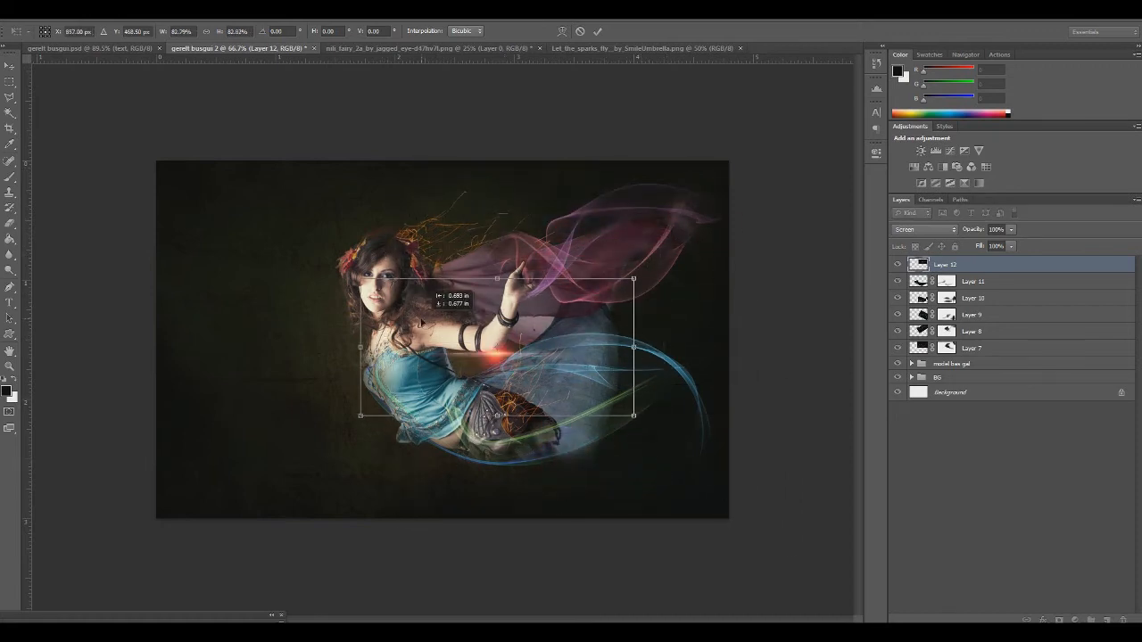
{"action": "key", "text": "Return"}
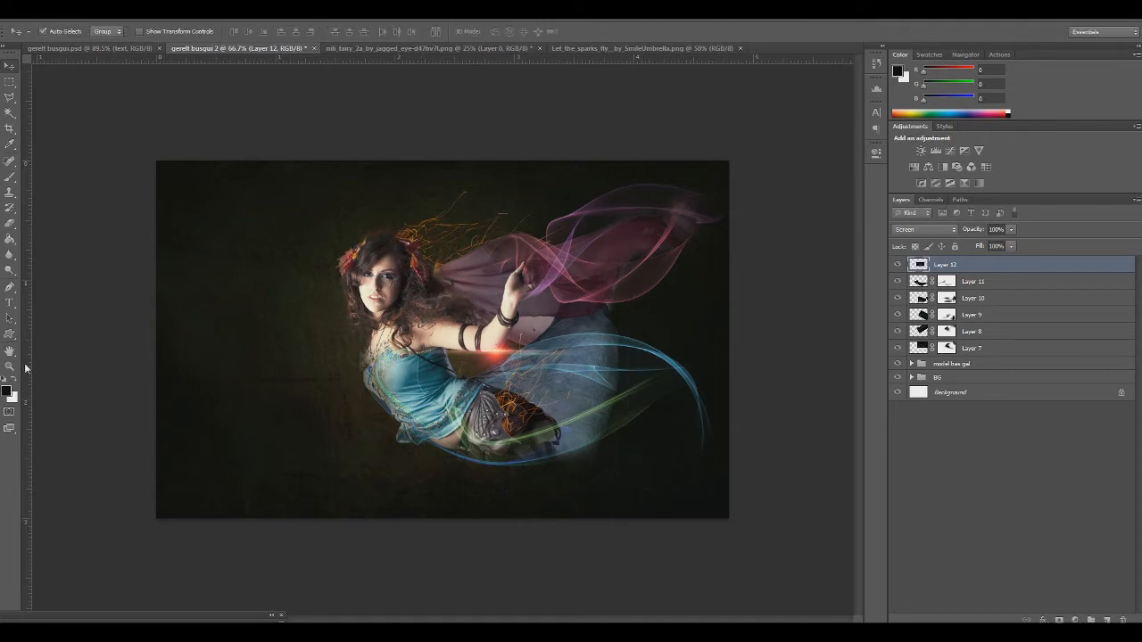
Shrink the Layer 12 flare to about 67% and place it just below the elbow
{"action": "scroll", "coordinate": [486, 352], "scroll_direction": "up", "scroll_amount": 4}
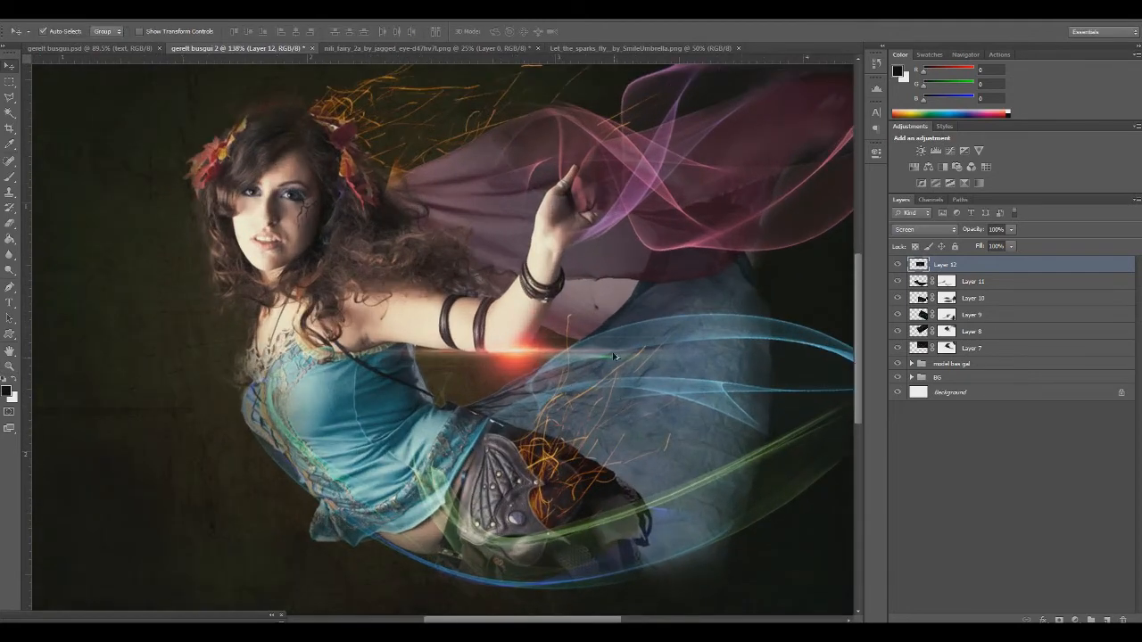
{"action": "key", "text": "ctrl+t"}
{"action": "mouse_move", "coordinate": [563, 358]}
{"action": "left_mouse_down"}
{"action": "mouse_move", "coordinate": [522, 366]}
{"action": "mouse_move", "coordinate": [549, 357]}
{"action": "left_mouse_up"}
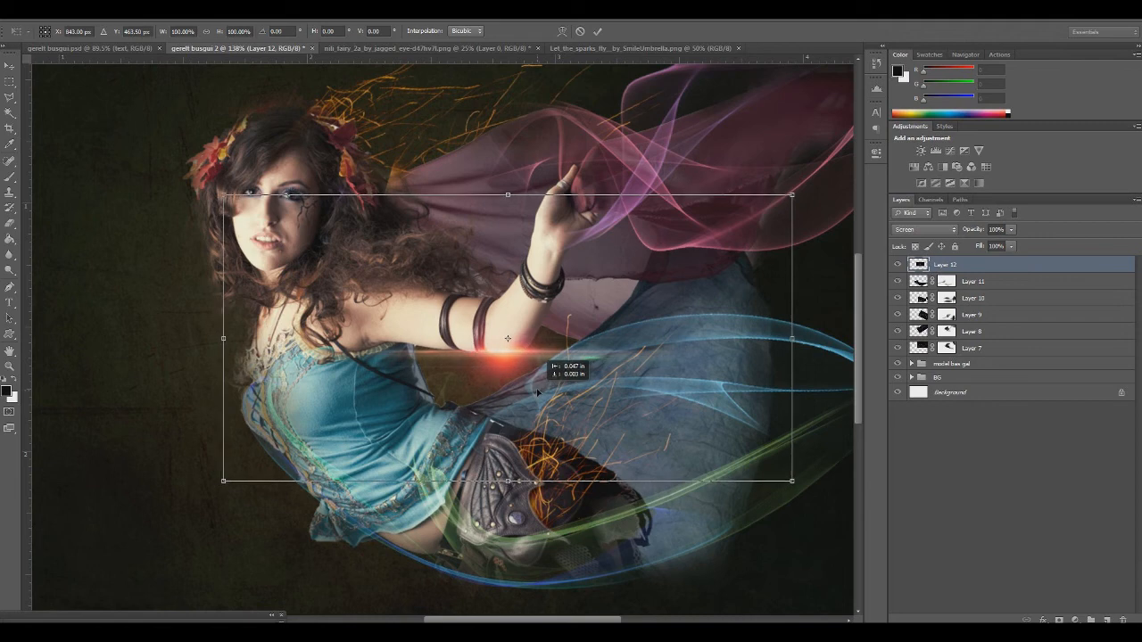
{"action": "left_click_drag", "start_coordinate": [224, 196], "coordinate": [373, 366]}
{"action": "left_click_drag", "start_coordinate": [476, 381], "coordinate": [392, 336]}
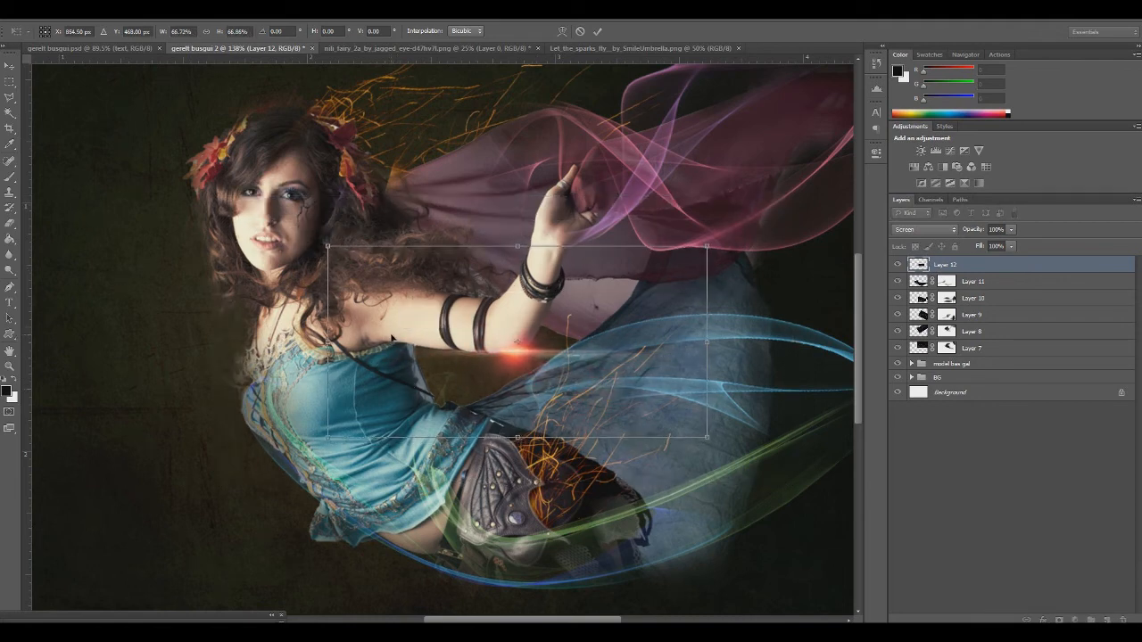
Warp the Layer 12 flare so its light streak curves along the underside of the fairy's elbow
{"action": "left_click", "coordinate": [561, 32]}
{"action": "left_click_drag", "start_coordinate": [706, 243], "coordinate": [459, 144]}
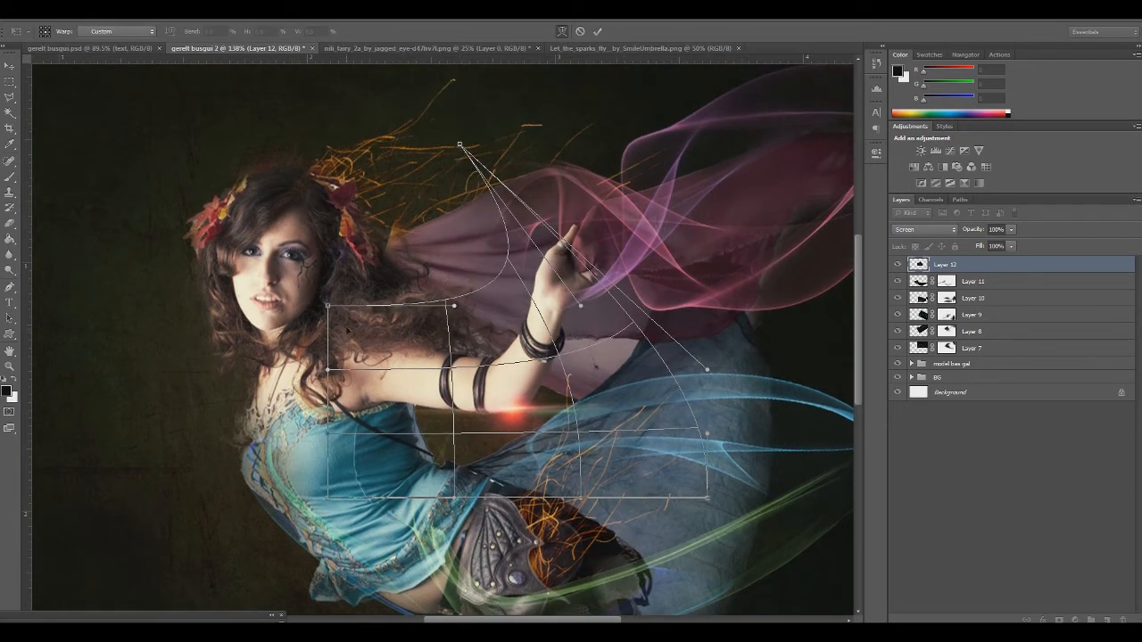
{"action": "left_click_drag", "start_coordinate": [327, 306], "coordinate": [318, 200]}
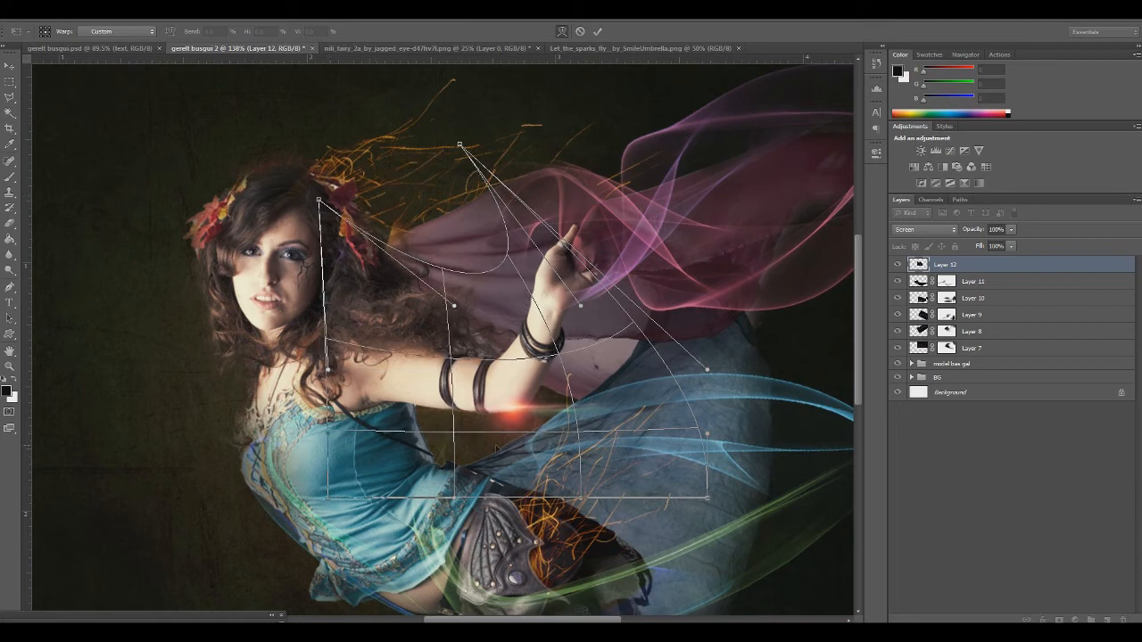
{"action": "left_click_drag", "start_coordinate": [524, 483], "coordinate": [505, 424]}
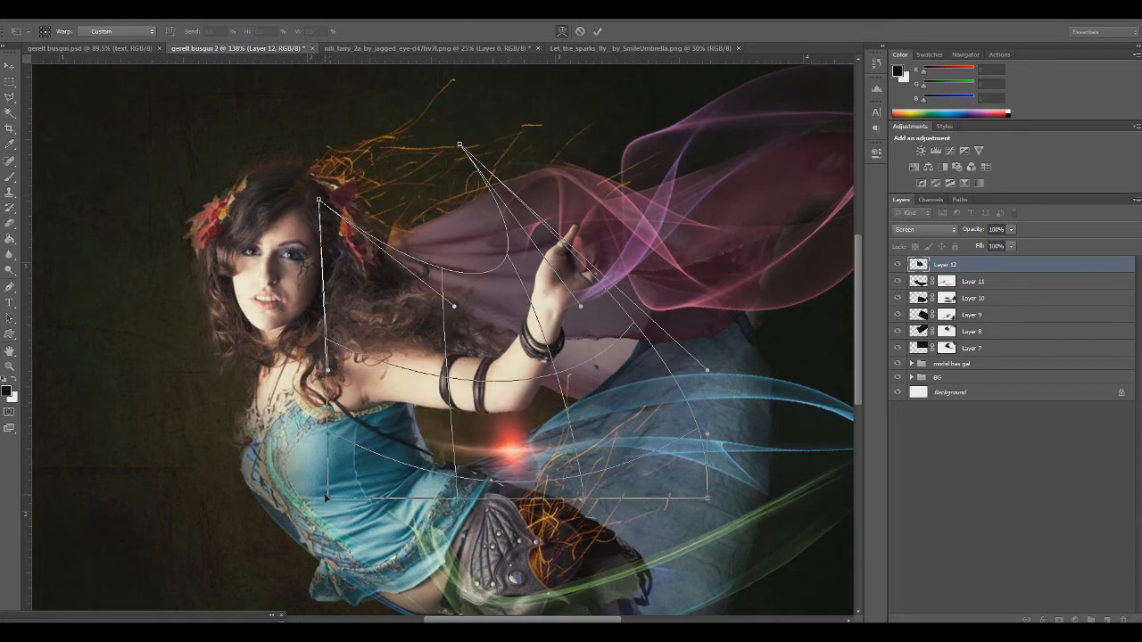
{"action": "left_click_drag", "start_coordinate": [335, 514], "coordinate": [173, 176]}
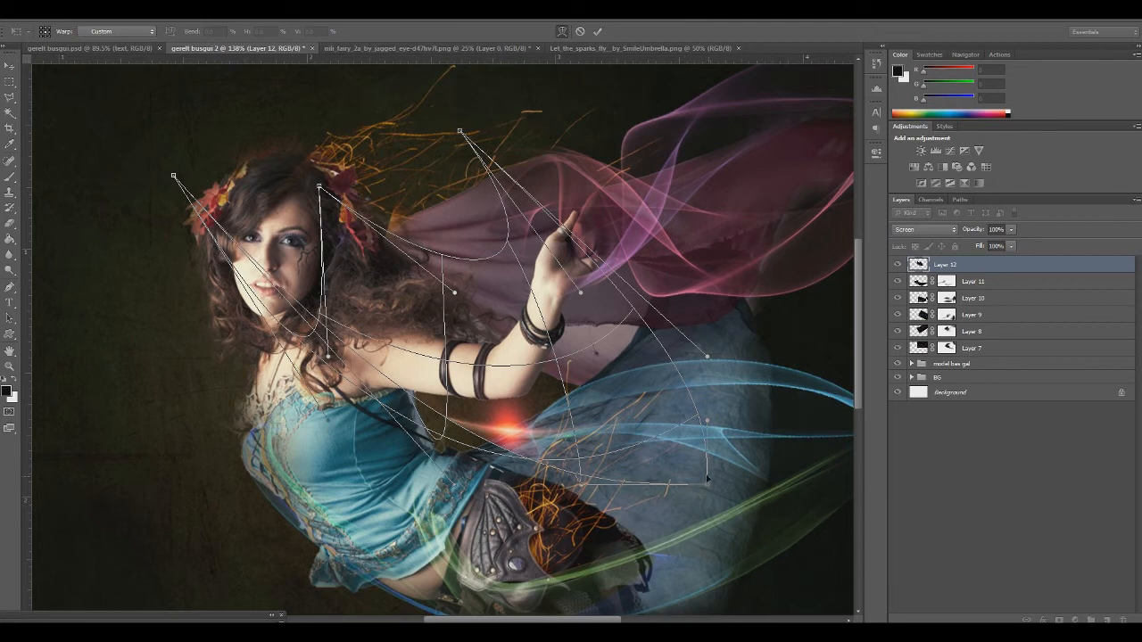
{"action": "left_click_drag", "start_coordinate": [709, 493], "coordinate": [750, 141]}
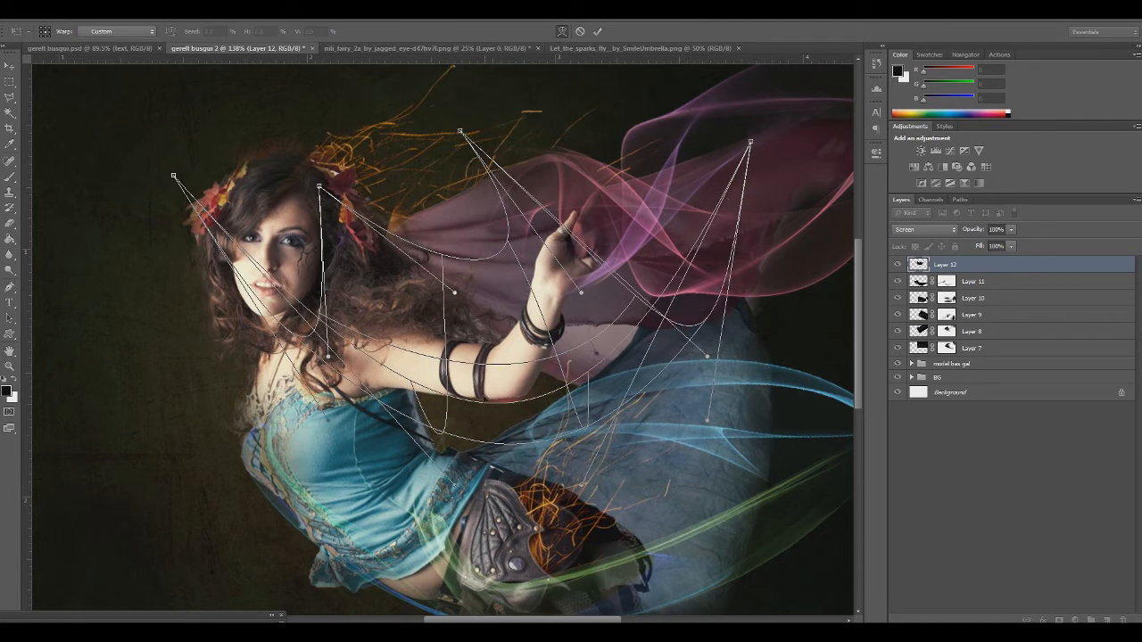
{"action": "left_click_drag", "start_coordinate": [499, 443], "coordinate": [486, 391]}
{"action": "key", "text": "Return"}
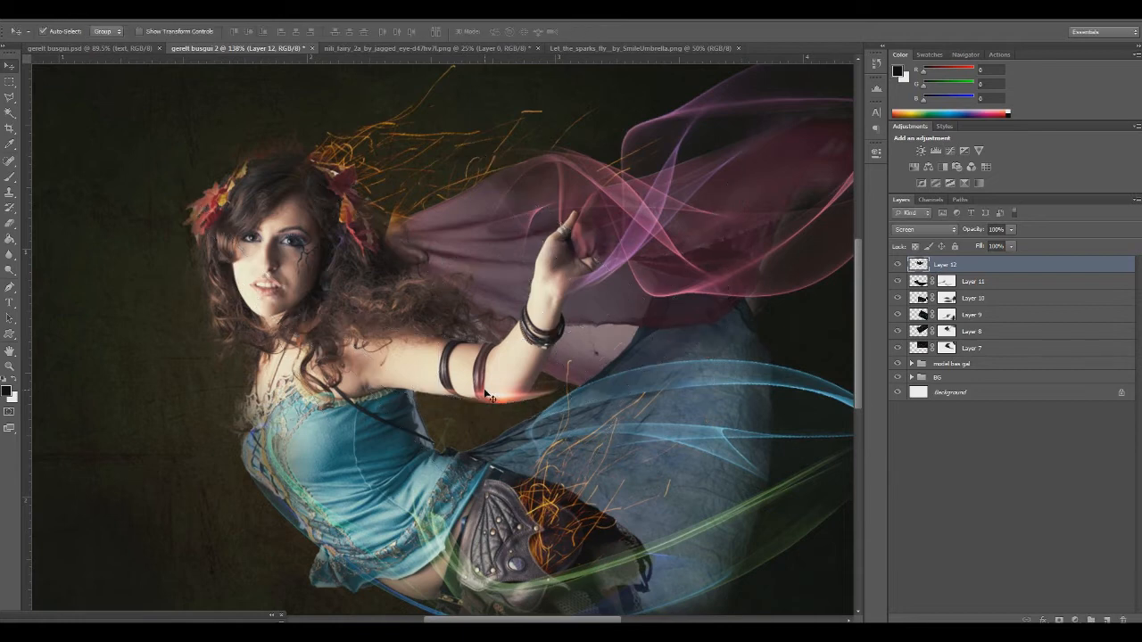
Rotate the warped Layer 12 flare slightly and shift it closer to the arm band
{"action": "key", "text": "ctrl+t"}
{"action": "mouse_move", "coordinate": [656, 480]}
{"action": "left_mouse_down"}
{"action": "mouse_move", "coordinate": [668, 476]}
{"action": "mouse_move", "coordinate": [638, 476]}
{"action": "left_mouse_up"}
{"action": "left_click_drag", "start_coordinate": [568, 394], "coordinate": [554, 391]}
{"action": "key", "text": "Return"}
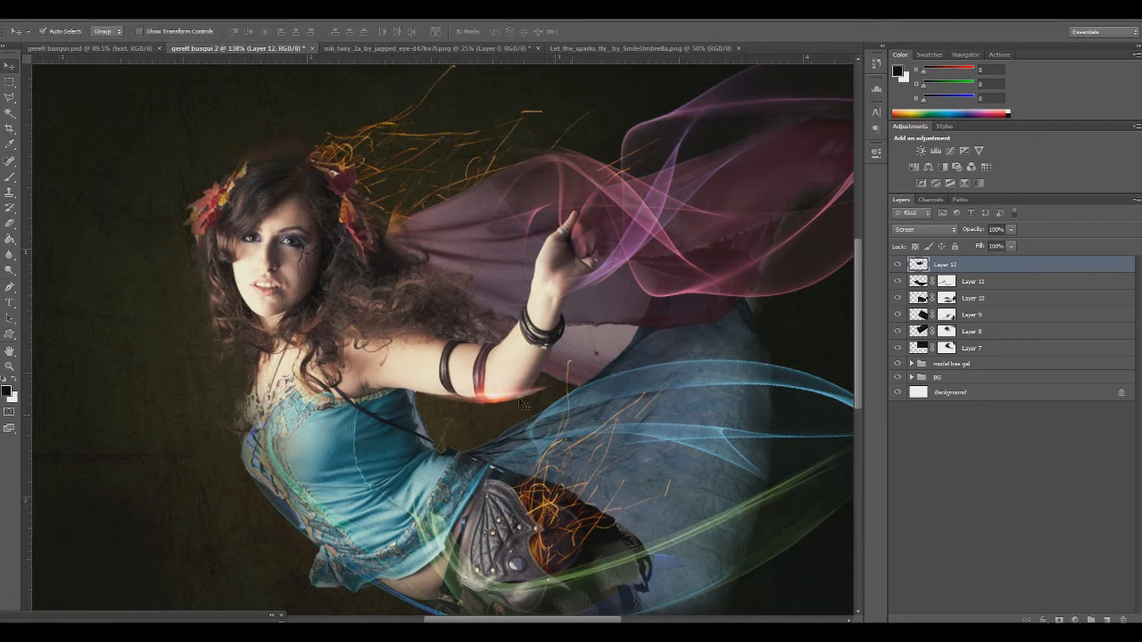
Scale the Layer 12 flare down further, rotate it slightly and fit it to the underside of the elbow
{"action": "left_click", "coordinate": [9, 354]}
{"action": "left_click", "coordinate": [9, 365]}
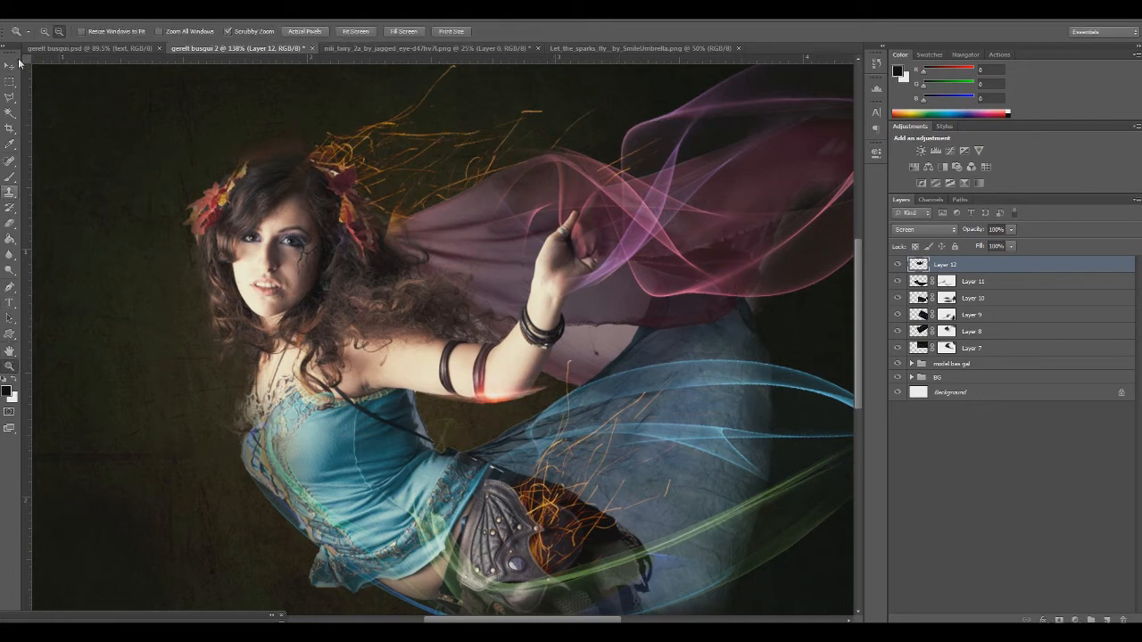
{"action": "left_click_drag", "start_coordinate": [549, 243], "coordinate": [605, 312]}
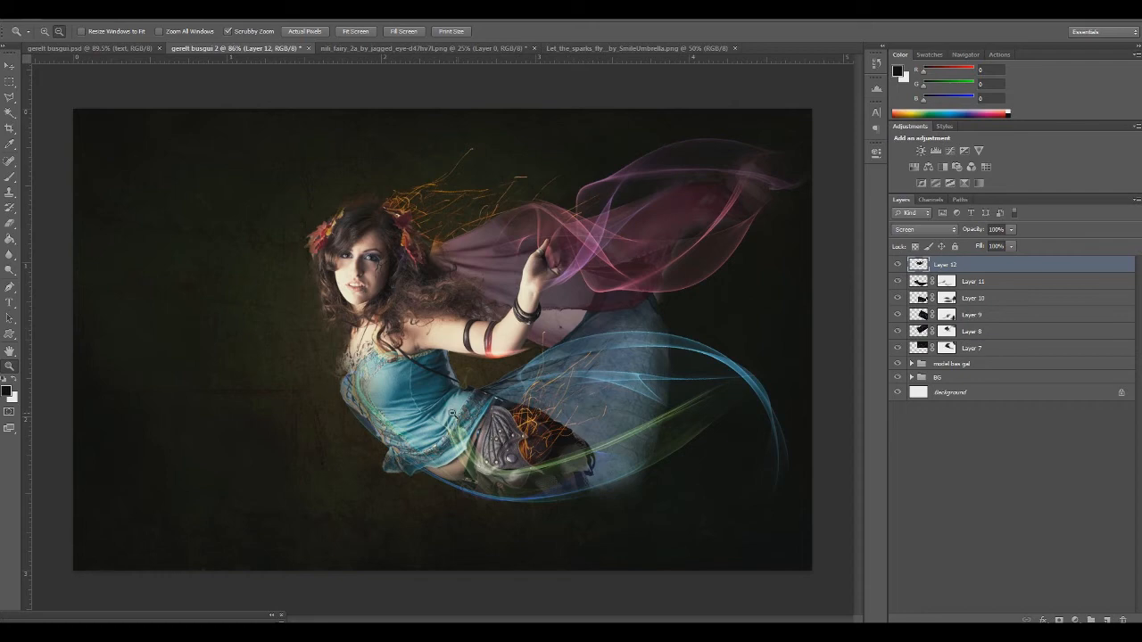
{"action": "key", "text": "ctrl+t"}
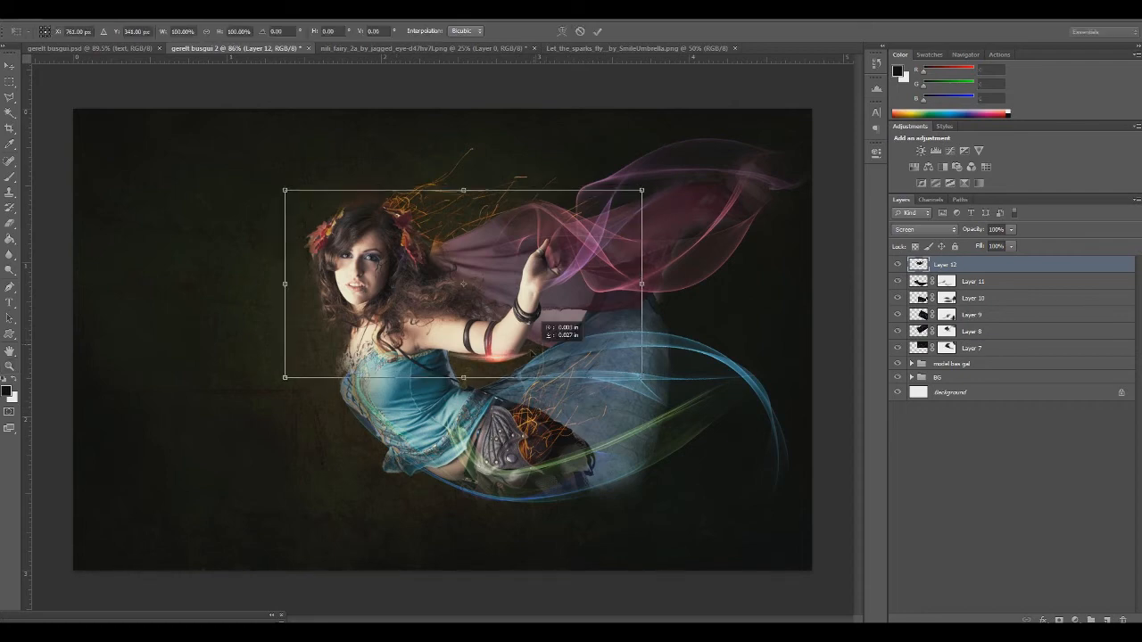
{"action": "left_click_drag", "start_coordinate": [642, 192], "coordinate": [538, 246]}
{"action": "left_click_drag", "start_coordinate": [473, 317], "coordinate": [544, 304]}
{"action": "mouse_move", "coordinate": [608, 388]}
{"action": "left_mouse_down"}
{"action": "mouse_move", "coordinate": [622, 365]}
{"action": "mouse_move", "coordinate": [617, 375]}
{"action": "left_mouse_up"}
{"action": "left_click_drag", "start_coordinate": [523, 323], "coordinate": [519, 323]}
{"action": "key", "text": "Return"}
{"action": "key", "text": "z"}
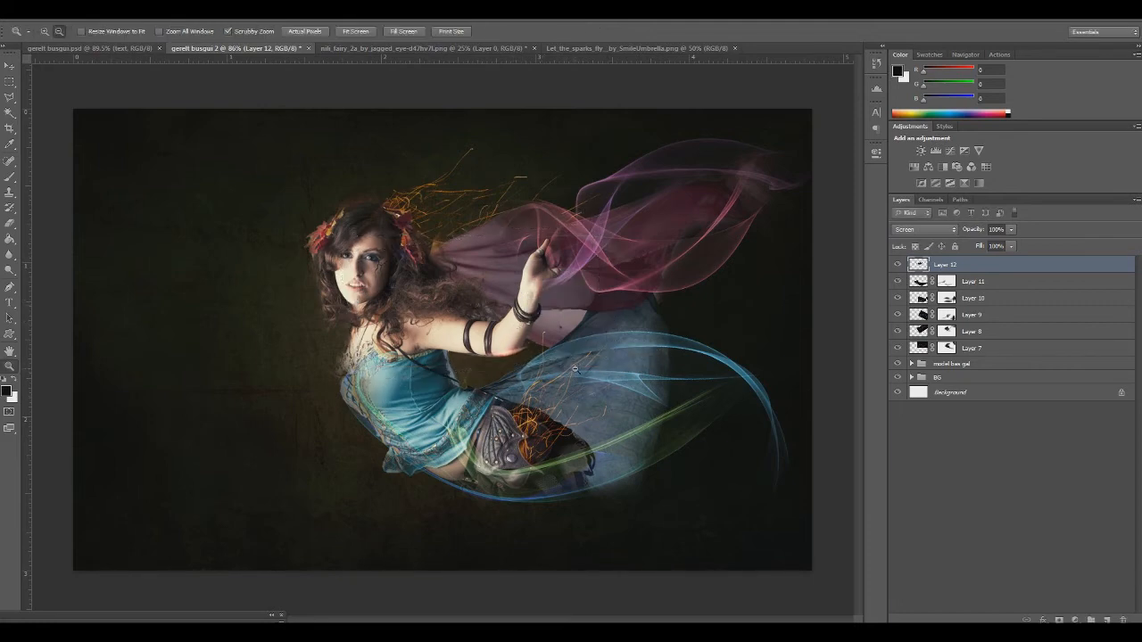
Paste a second copy of the optical flare, scale it down across the fairy and set its layer to Screen blending
{"action": "left_click", "coordinate": [10, 223]}
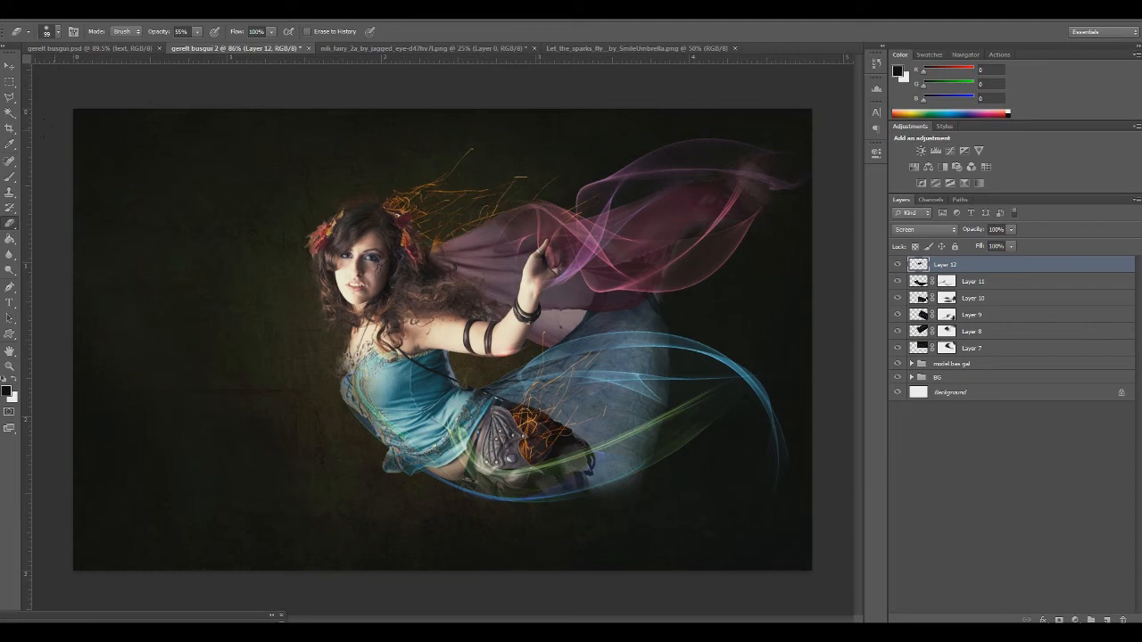
{"action": "key", "text": "ctrl+v"}
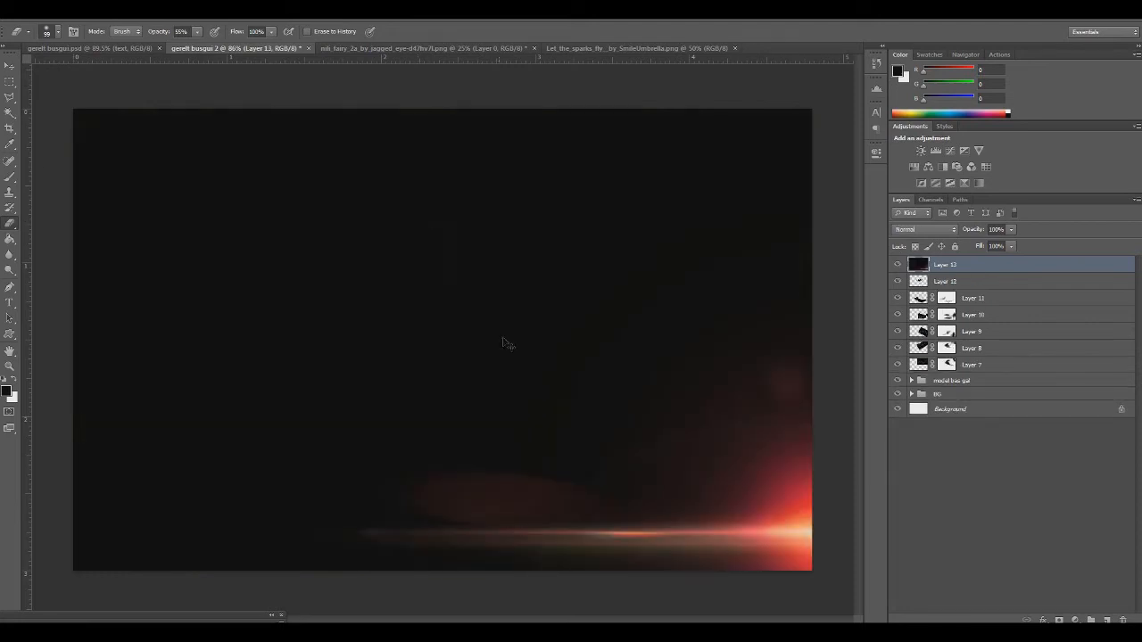
{"action": "key", "text": "ctrl+t"}
{"action": "left_click_drag", "start_coordinate": [73, 109], "coordinate": [456, 281]}
{"action": "left_click_drag", "start_coordinate": [430, 429], "coordinate": [475, 475]}
{"action": "left_click_drag", "start_coordinate": [662, 451], "coordinate": [224, 298]}
{"action": "key", "text": "Return"}
{"action": "left_click", "coordinate": [925, 229]}
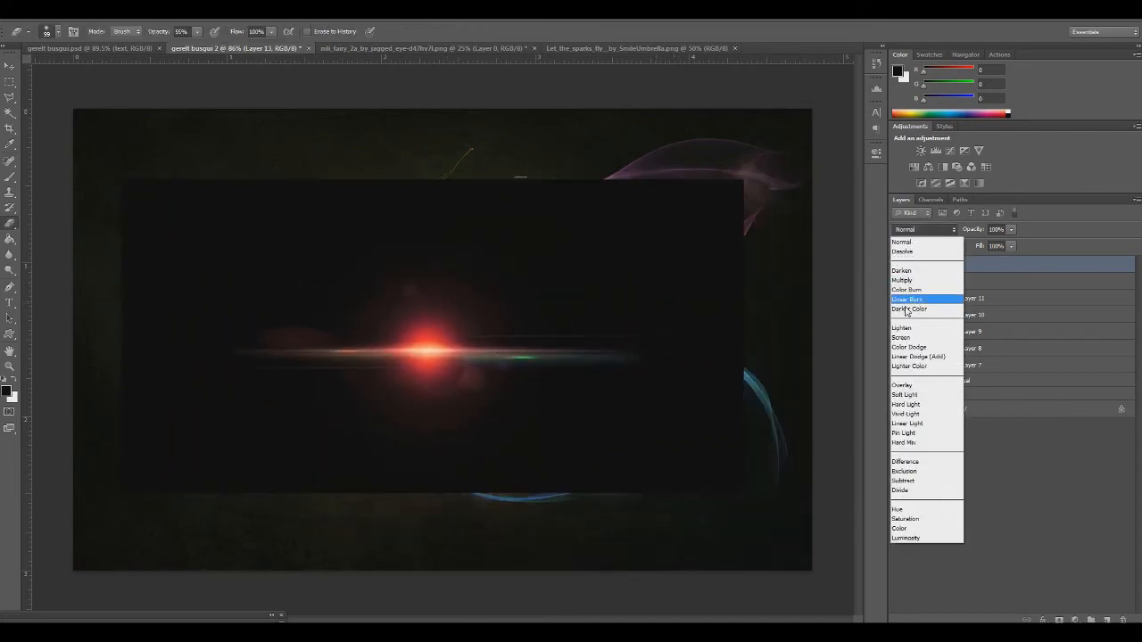
{"action": "left_click", "coordinate": [901, 337]}
Scale the Layer 13 flare to about 50%, rotate it about -9° and place it on the upper pink ribbon
{"action": "key", "text": "ctrl+t"}
{"action": "left_click_drag", "start_coordinate": [379, 502], "coordinate": [364, 473]}
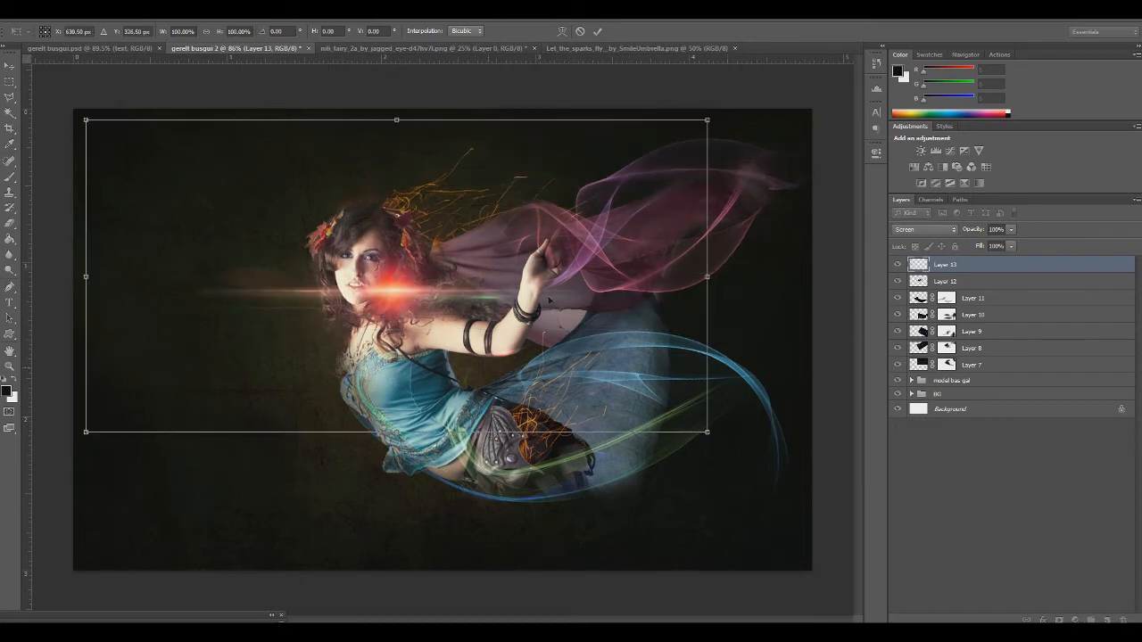
{"action": "left_click_drag", "start_coordinate": [711, 122], "coordinate": [407, 300]}
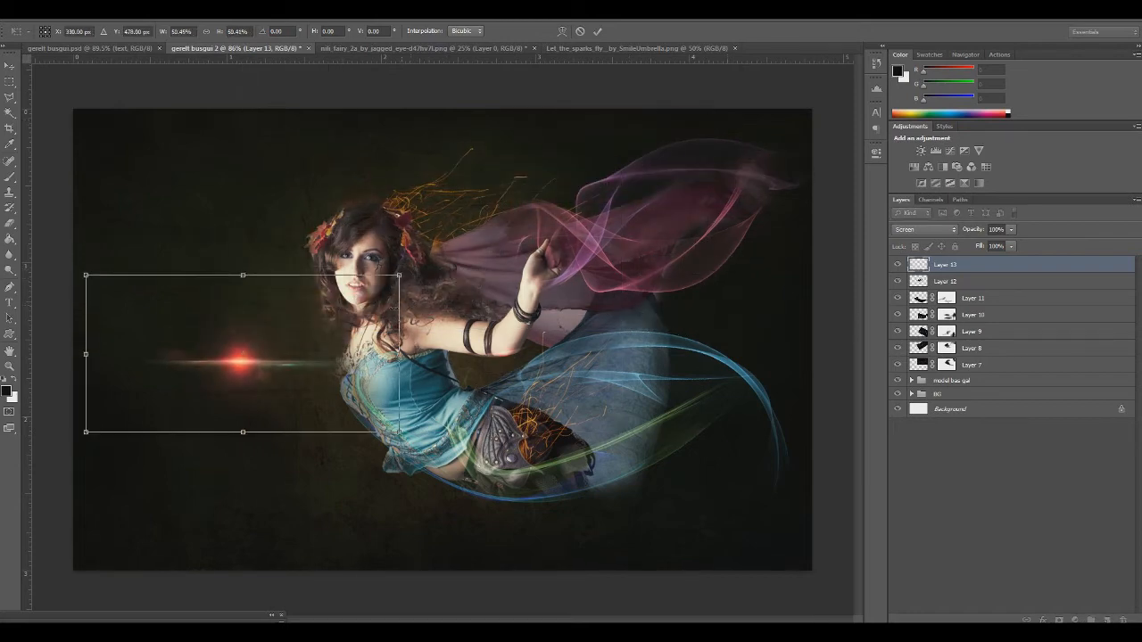
{"action": "left_click_drag", "start_coordinate": [293, 330], "coordinate": [705, 141]}
{"action": "left_click_drag", "start_coordinate": [586, 323], "coordinate": [610, 330]}
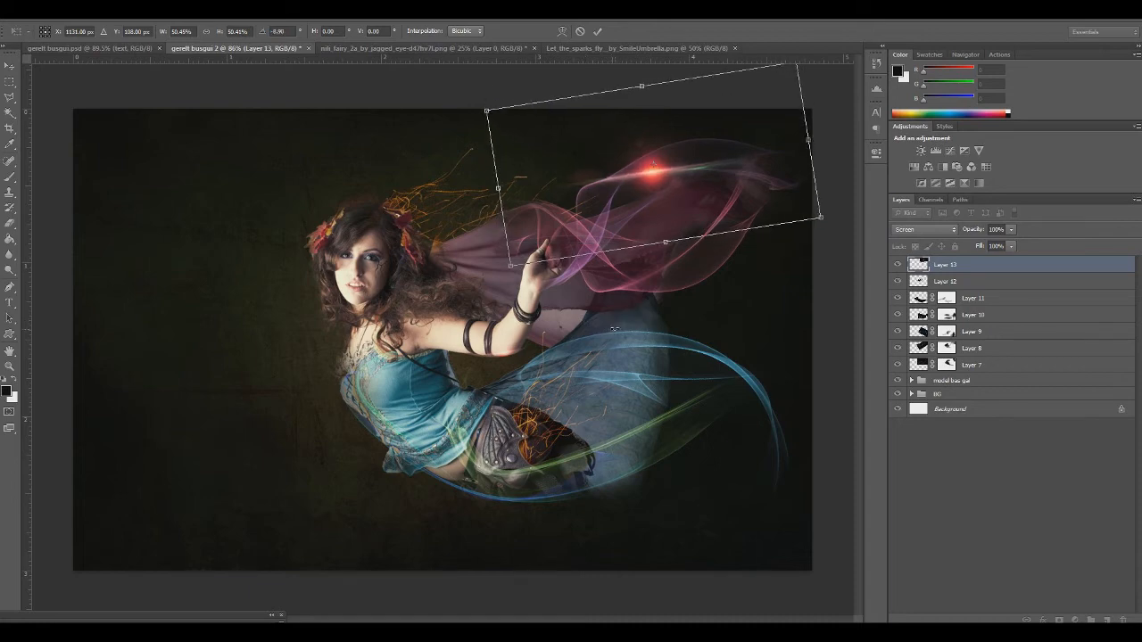
{"action": "key", "text": "Return"}
{"action": "key", "text": "e"}
Warp the Layer 13 flare so its streak follows the curve of the upper pink ribbon
{"action": "key", "text": "ctrl+t"}
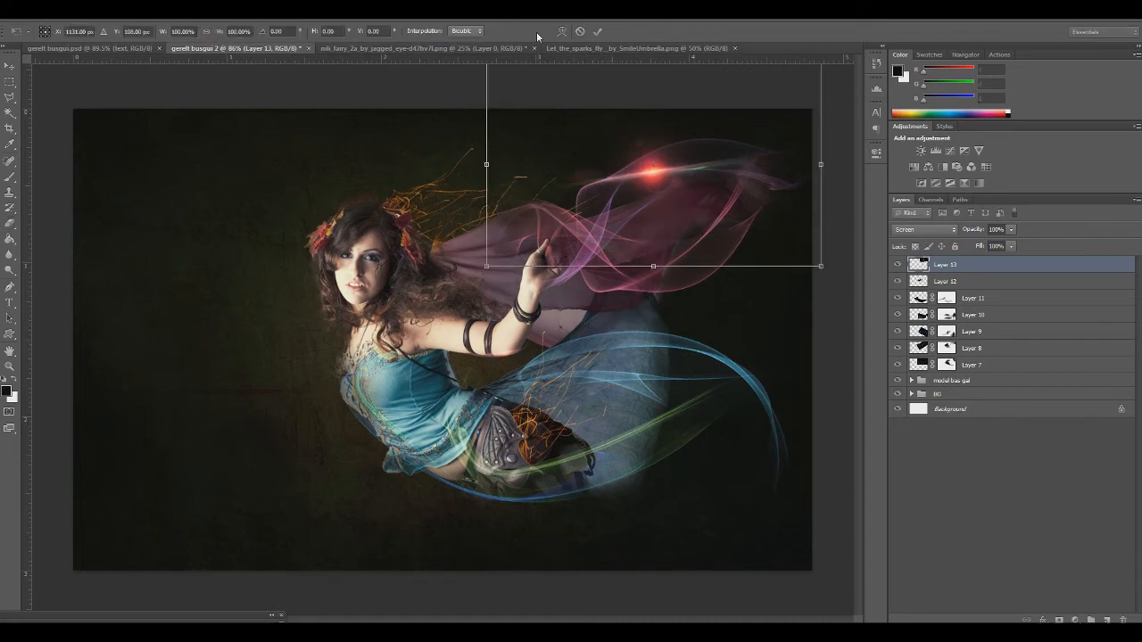
{"action": "left_click", "coordinate": [562, 31]}
{"action": "left_click_drag", "start_coordinate": [550, 195], "coordinate": [543, 195]}
{"action": "left_click_drag", "start_coordinate": [819, 267], "coordinate": [721, 379]}
{"action": "left_click_drag", "start_coordinate": [739, 154], "coordinate": [667, 167]}
{"action": "left_click_drag", "start_coordinate": [517, 199], "coordinate": [531, 212]}
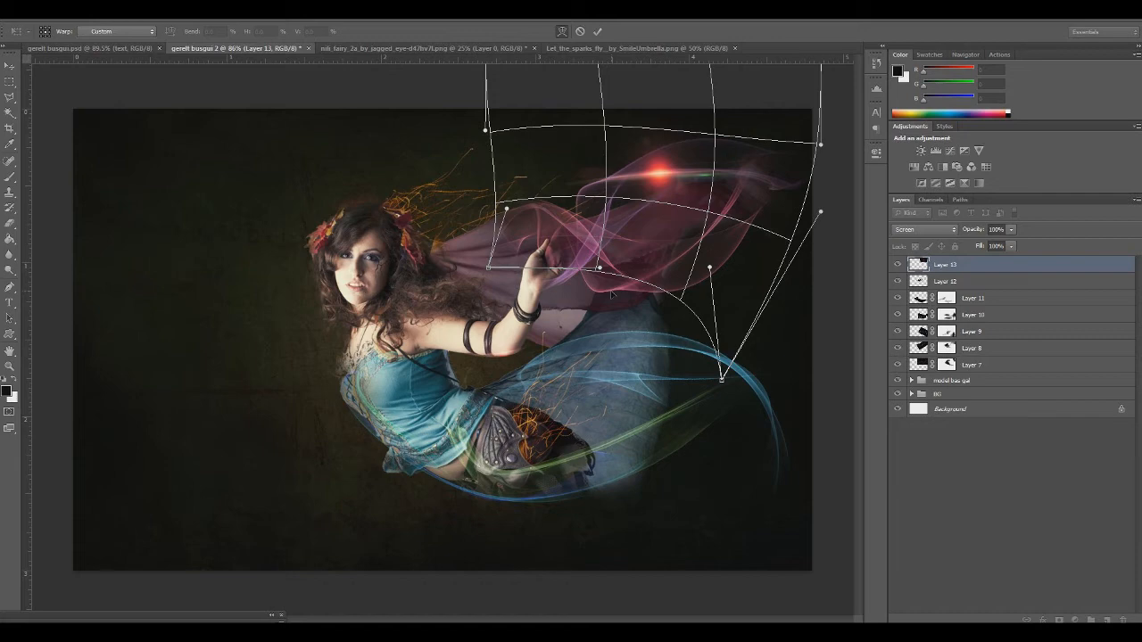
{"action": "key", "text": "Return"}
{"action": "key", "text": "e"}
Colorize the Layer 13 flare purple with Hue/Saturation at hue 304 and slightly increase its saturation above 25
{"action": "key", "text": "ctrl+u"}
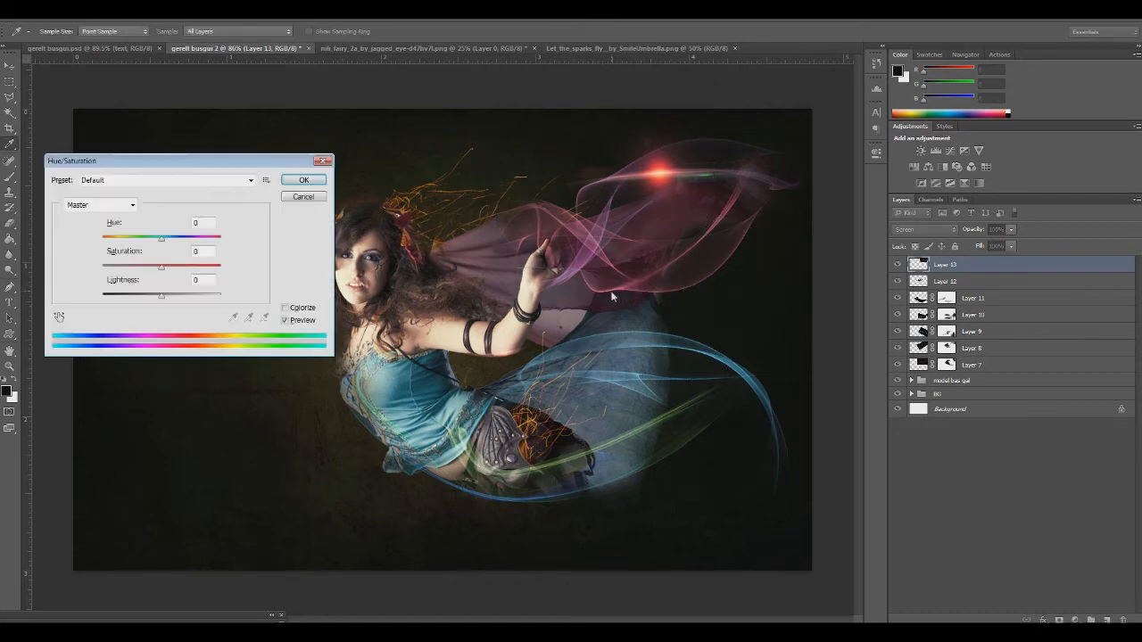
{"action": "left_click", "coordinate": [285, 308]}
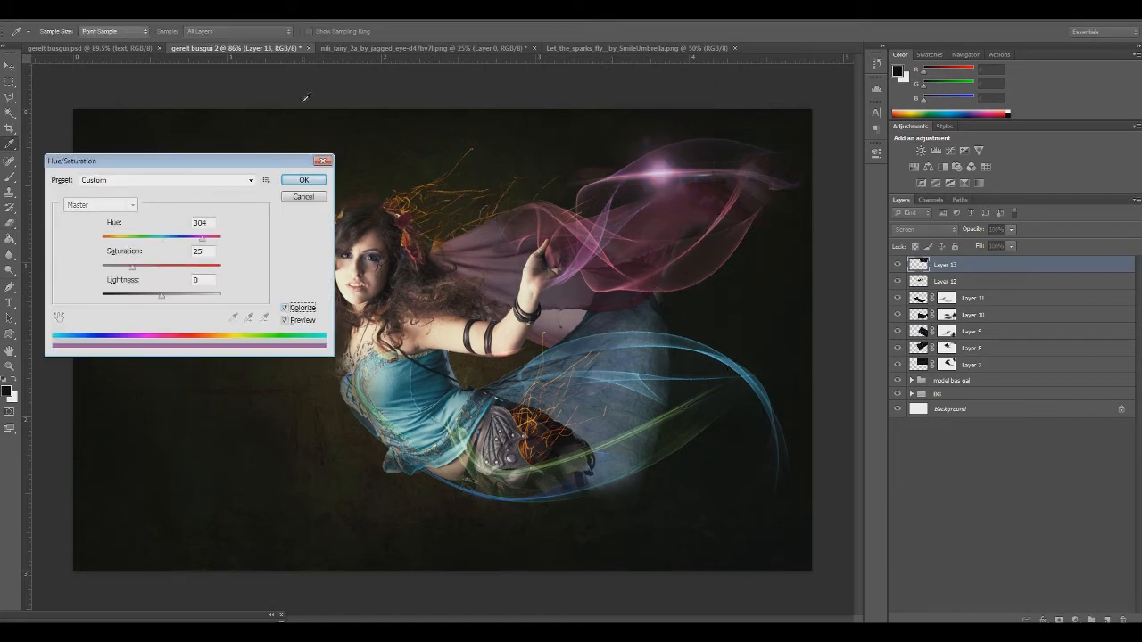
{"action": "left_click_drag", "start_coordinate": [140, 274], "coordinate": [150, 272]}
{"action": "left_click", "coordinate": [300, 179]}
{"action": "key", "text": "e"}
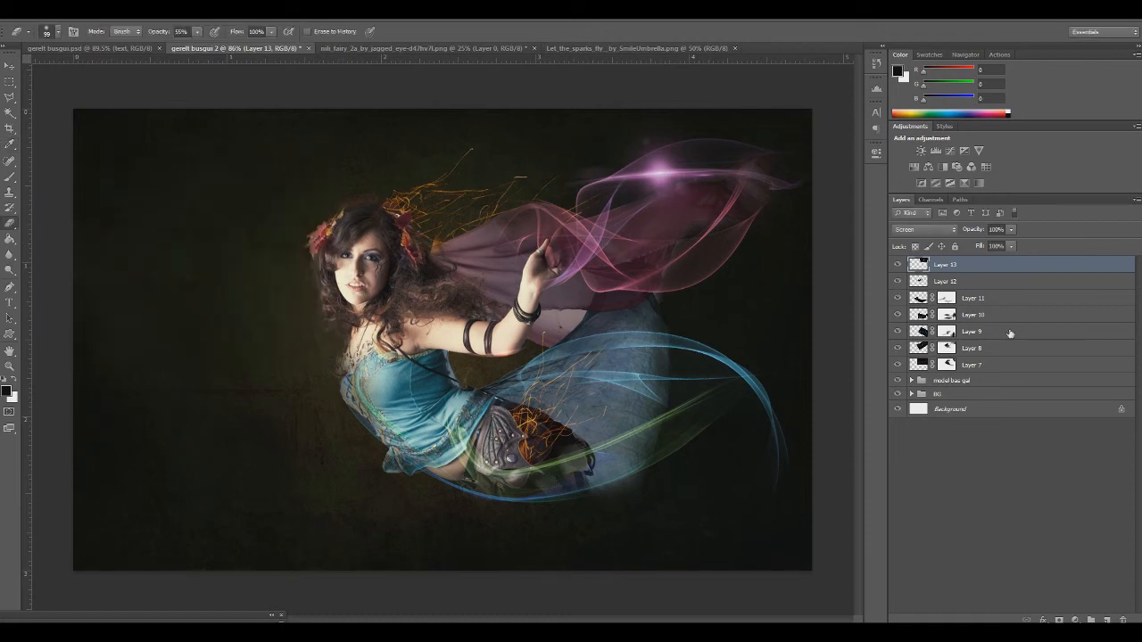
Paste a third copy of the optical flare, scale it down over the skirt and set its layer to Screen blending
{"action": "key", "text": "ctrl+v"}
{"action": "key", "text": "ctrl+t"}
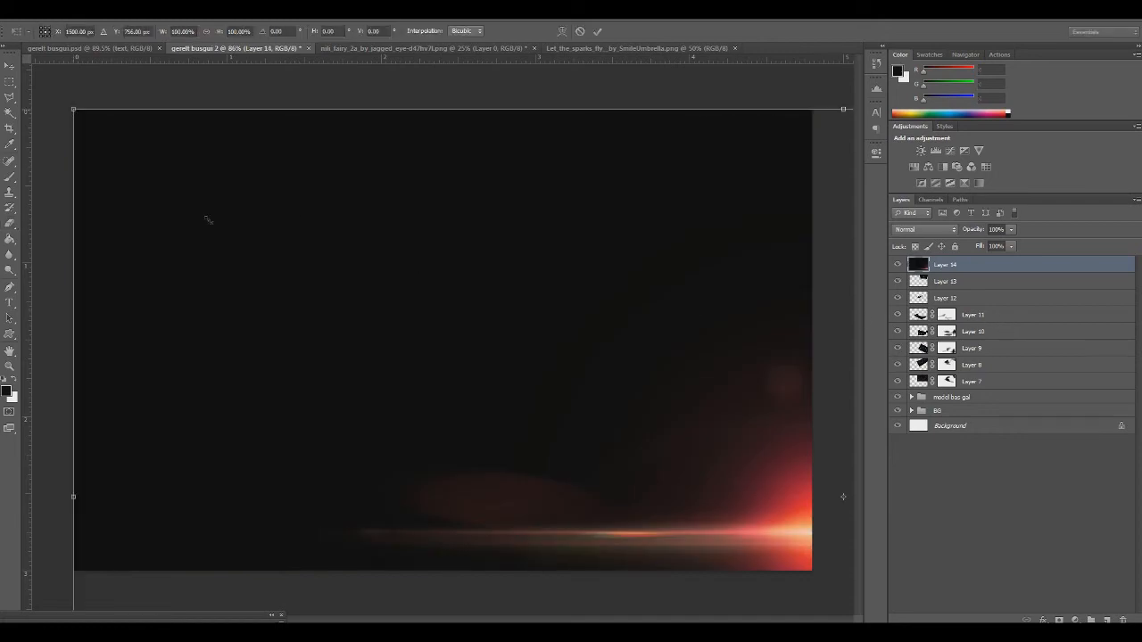
{"action": "left_click_drag", "start_coordinate": [73, 109], "coordinate": [500, 445]}
{"action": "left_click_drag", "start_coordinate": [696, 479], "coordinate": [167, 229]}
{"action": "left_click_drag", "start_coordinate": [133, 165], "coordinate": [631, 509]}
{"action": "left_click_drag", "start_coordinate": [732, 479], "coordinate": [285, 306]}
{"action": "left_click_drag", "start_coordinate": [241, 215], "coordinate": [414, 293]}
{"action": "key", "text": "Return"}
{"action": "key", "text": "e"}
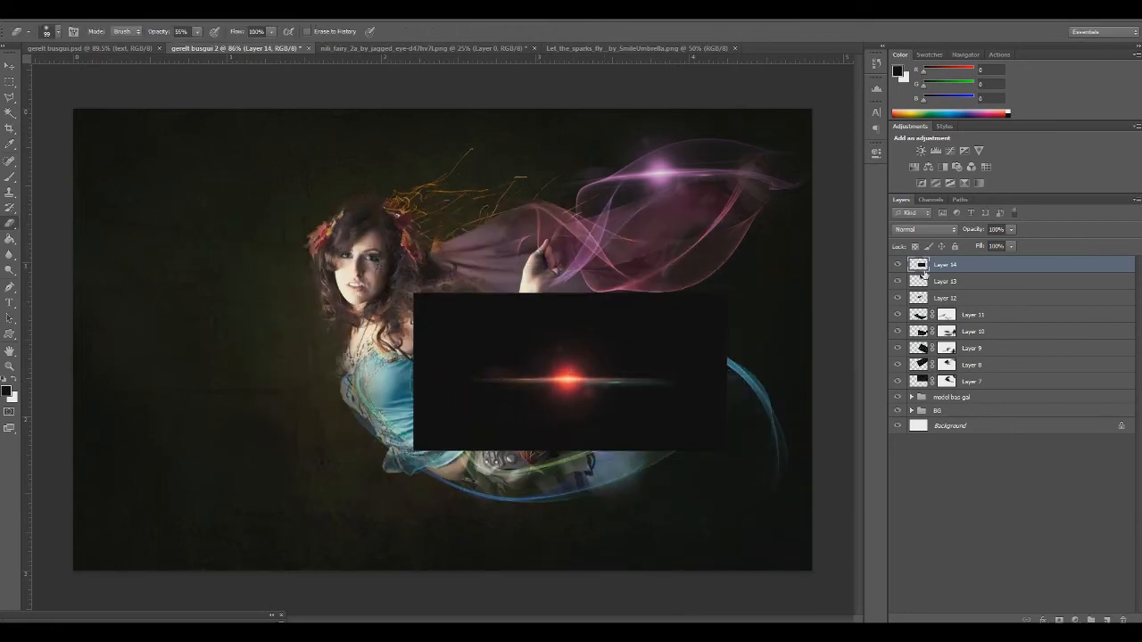
{"action": "left_click", "coordinate": [925, 229]}
{"action": "left_click", "coordinate": [912, 332]}
Move the Layer 14 flare onto the lower edge of the pink ribbon and rotate it about -0.3°
{"action": "key", "text": "ctrl+t"}
{"action": "left_click_drag", "start_coordinate": [618, 421], "coordinate": [706, 309]}
{"action": "left_click_drag", "start_coordinate": [681, 425], "coordinate": [794, 435]}
{"action": "left_click_drag", "start_coordinate": [668, 327], "coordinate": [645, 343]}
{"action": "key", "text": "ctrl+z"}
{"action": "left_click_drag", "start_coordinate": [736, 375], "coordinate": [667, 451]}
{"action": "left_click_drag", "start_coordinate": [627, 352], "coordinate": [653, 332]}
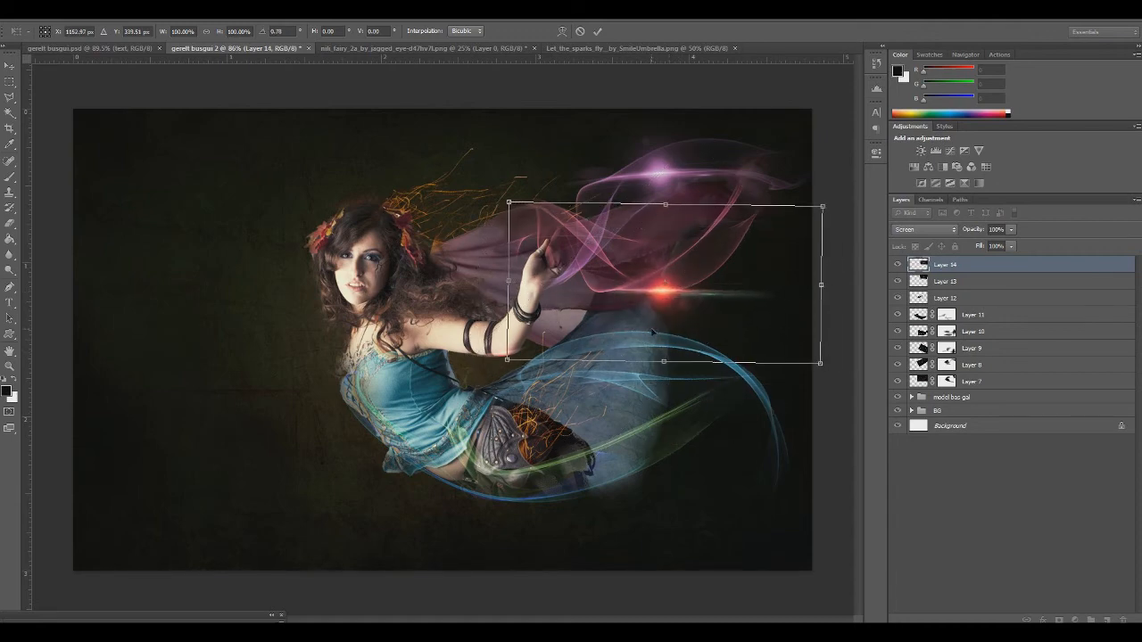
{"action": "left_click_drag", "start_coordinate": [689, 403], "coordinate": [692, 402]}
{"action": "left_click_drag", "start_coordinate": [673, 340], "coordinate": [670, 339]}
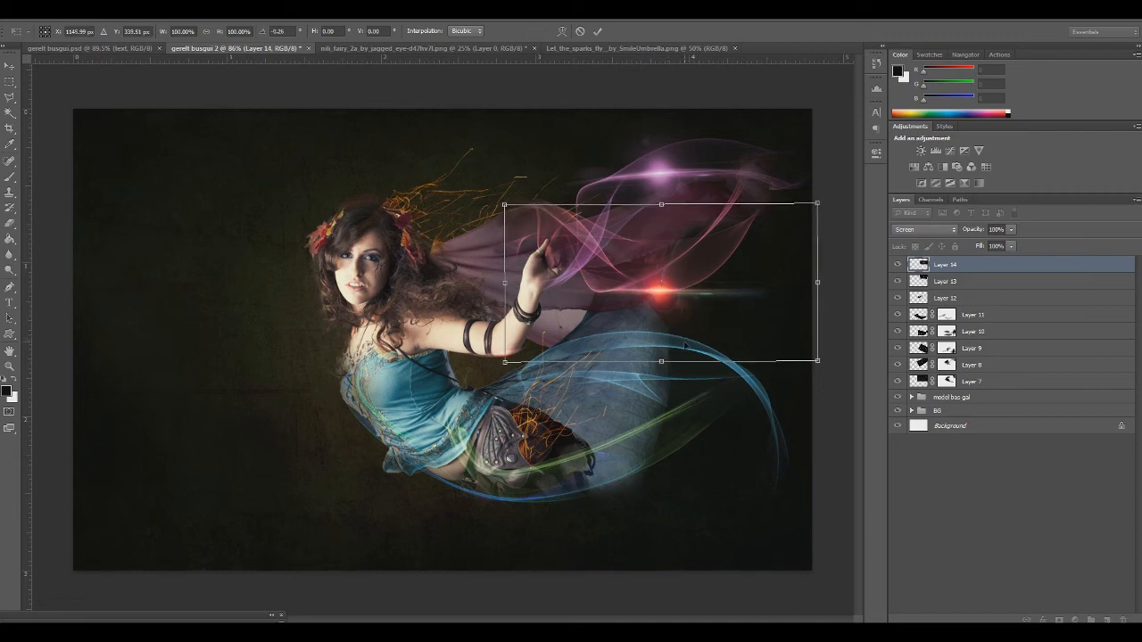
{"action": "key", "text": "Return"}
{"action": "key", "text": "e"}
Warp the Layer 14 flare, pulling the mesh's upper corners and right side upward so the streak bends along the lower pink ribbon
{"action": "key", "text": "ctrl+t"}
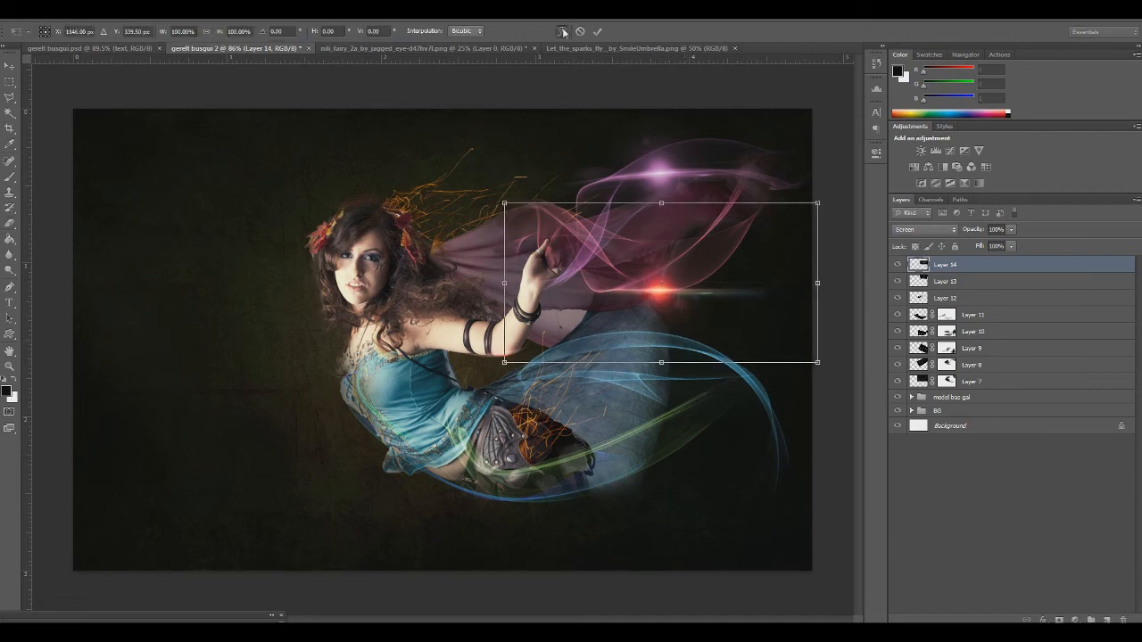
{"action": "left_click", "coordinate": [563, 31]}
{"action": "left_click_drag", "start_coordinate": [737, 279], "coordinate": [775, 260]}
{"action": "left_click_drag", "start_coordinate": [577, 270], "coordinate": [671, 305]}
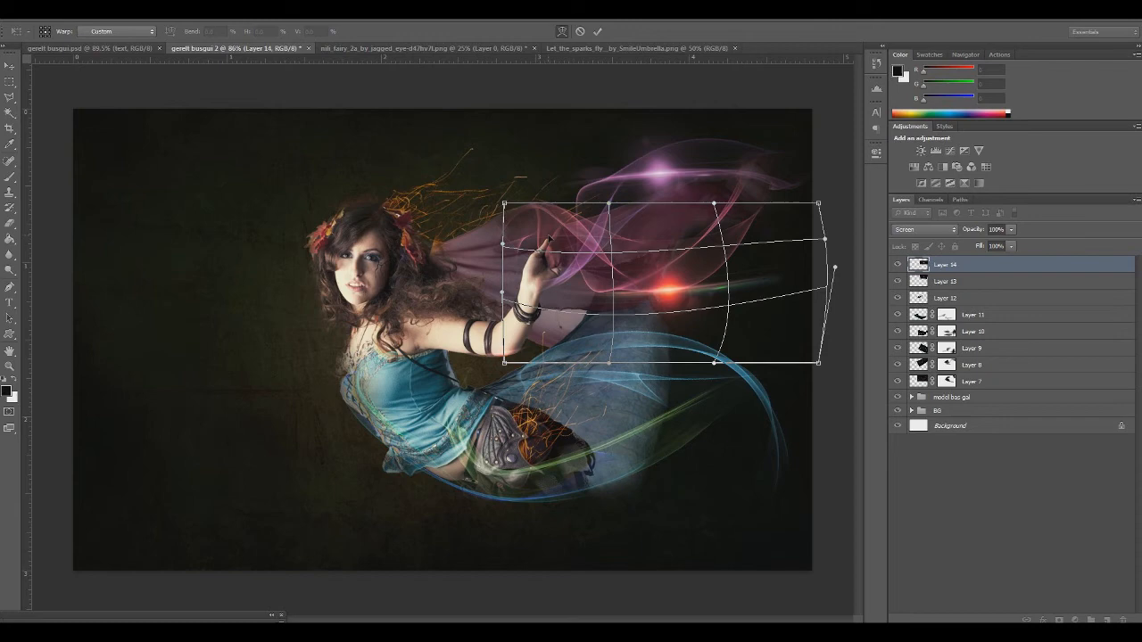
{"action": "left_click_drag", "start_coordinate": [506, 204], "coordinate": [544, 64]}
{"action": "left_click_drag", "start_coordinate": [675, 300], "coordinate": [671, 302]}
{"action": "mouse_move", "coordinate": [818, 204]}
{"action": "left_mouse_down"}
{"action": "mouse_move", "coordinate": [761, 94]}
{"action": "mouse_move", "coordinate": [735, 84]}
{"action": "mouse_move", "coordinate": [751, 93]}
{"action": "left_mouse_up"}
{"action": "mouse_move", "coordinate": [819, 363]}
{"action": "left_mouse_down"}
{"action": "mouse_move", "coordinate": [823, 248]}
{"action": "mouse_move", "coordinate": [841, 237]}
{"action": "mouse_move", "coordinate": [840, 262]}
{"action": "left_mouse_up"}
{"action": "left_click_drag", "start_coordinate": [678, 297], "coordinate": [707, 320]}
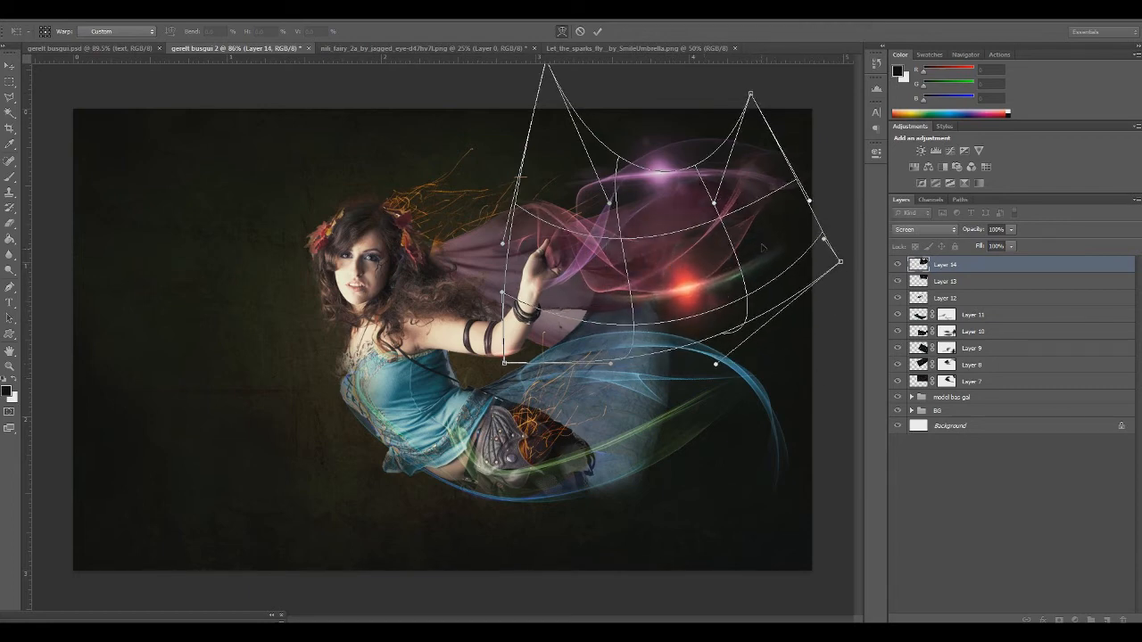
Refine the Layer 14 warp until the streak hugs the curve of the pink ribbon's lower edge, and apply it
{"action": "left_click_drag", "start_coordinate": [763, 249], "coordinate": [756, 240]}
{"action": "left_click_drag", "start_coordinate": [629, 293], "coordinate": [697, 316]}
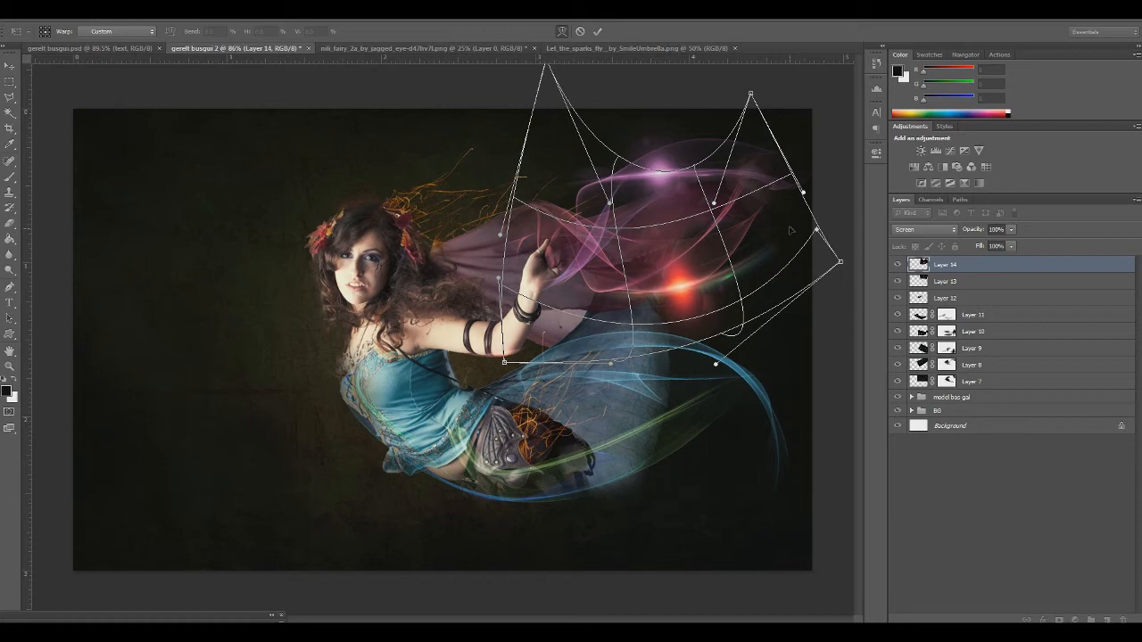
{"action": "left_click_drag", "start_coordinate": [790, 232], "coordinate": [762, 200]}
{"action": "left_click_drag", "start_coordinate": [729, 295], "coordinate": [744, 309]}
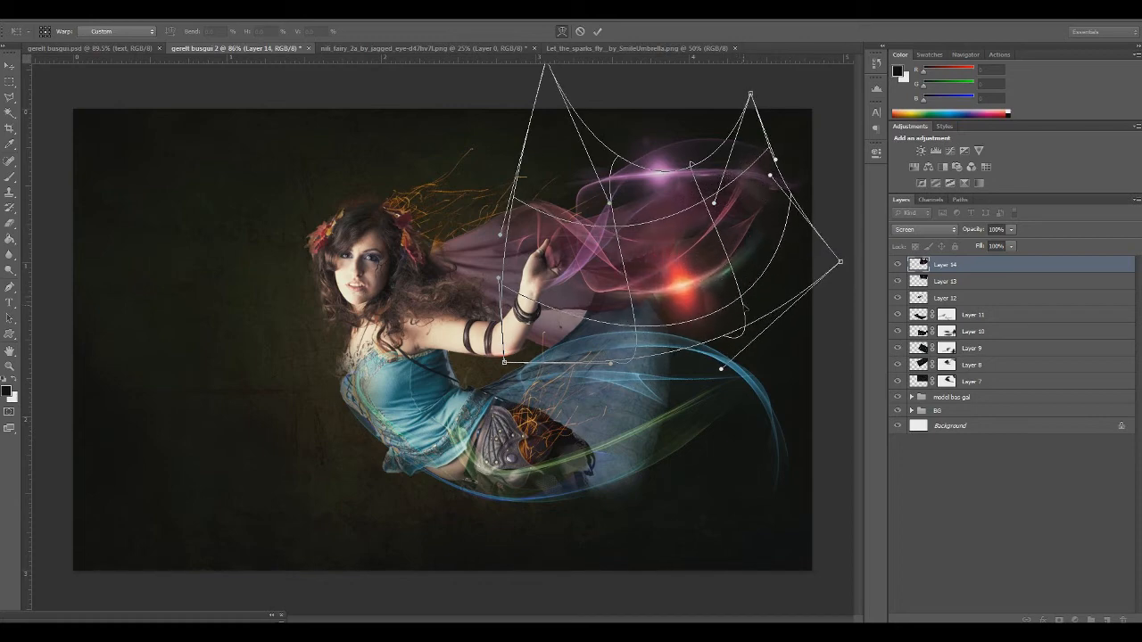
{"action": "left_click_drag", "start_coordinate": [684, 282], "coordinate": [687, 285]}
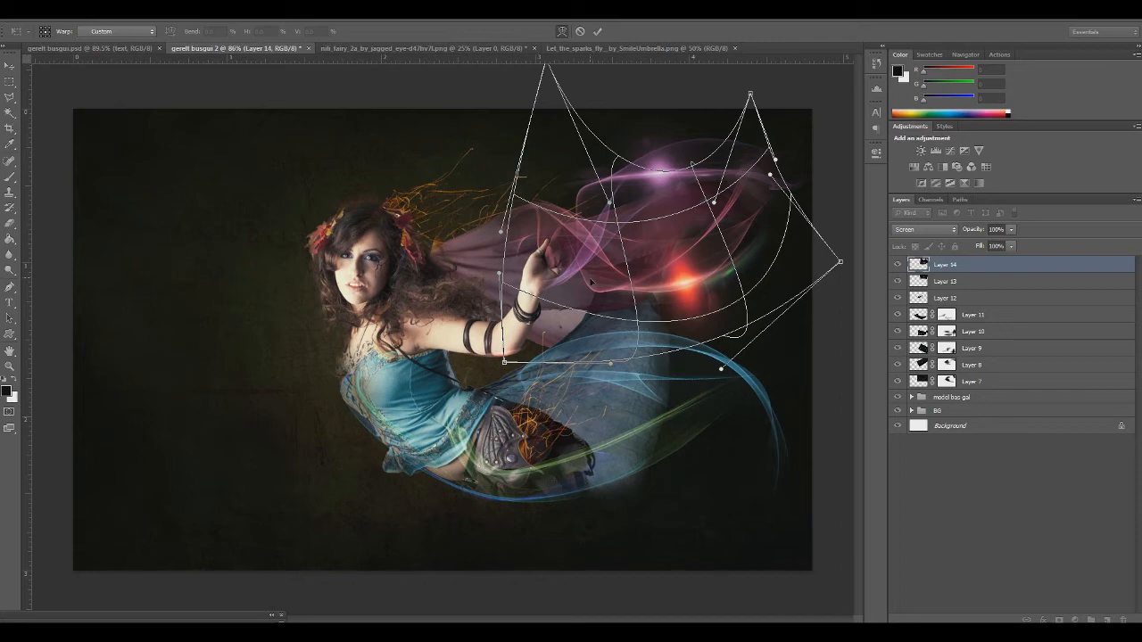
{"action": "left_click_drag", "start_coordinate": [726, 277], "coordinate": [711, 293]}
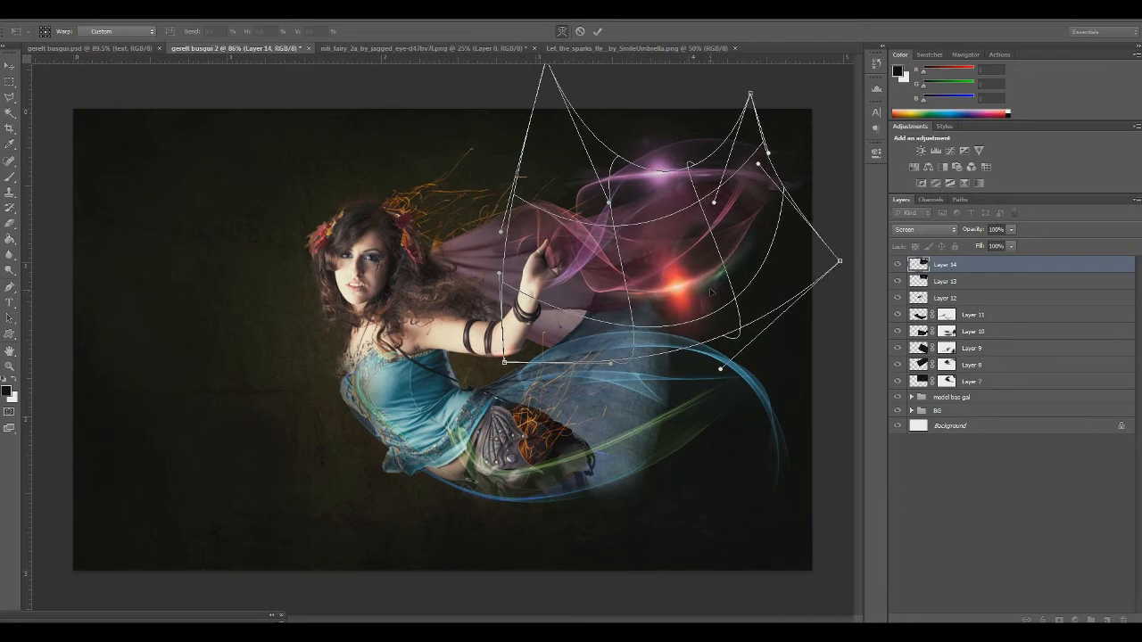
{"action": "left_click_drag", "start_coordinate": [750, 244], "coordinate": [756, 208]}
{"action": "left_click_drag", "start_coordinate": [716, 290], "coordinate": [719, 296]}
{"action": "left_click_drag", "start_coordinate": [614, 293], "coordinate": [613, 288]}
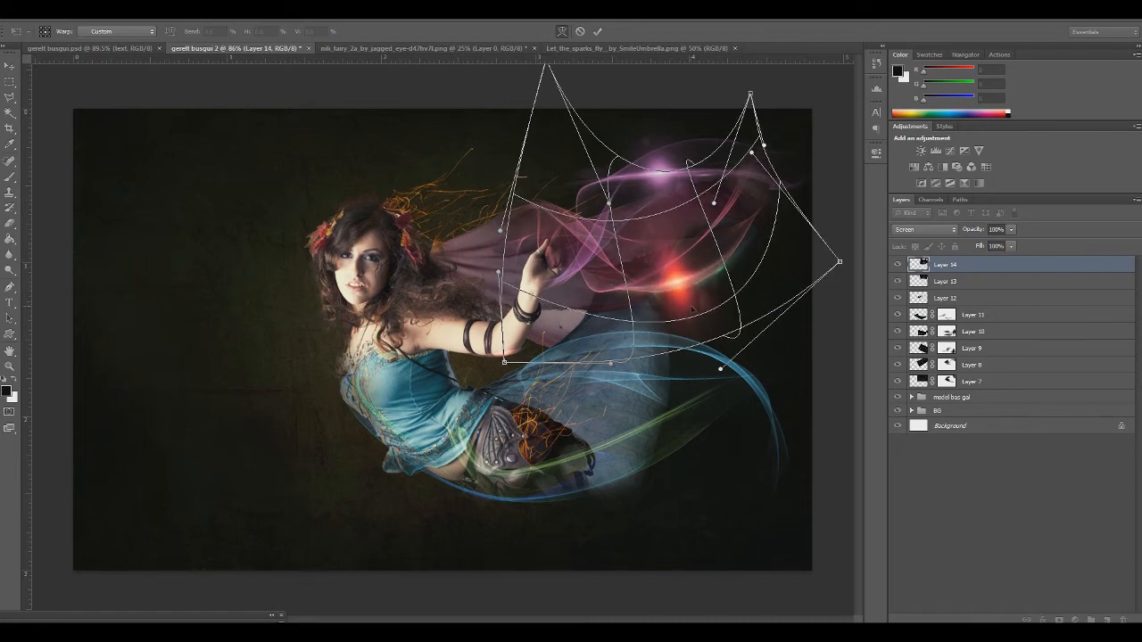
{"action": "key", "text": "Return"}
{"action": "key", "text": "e"}
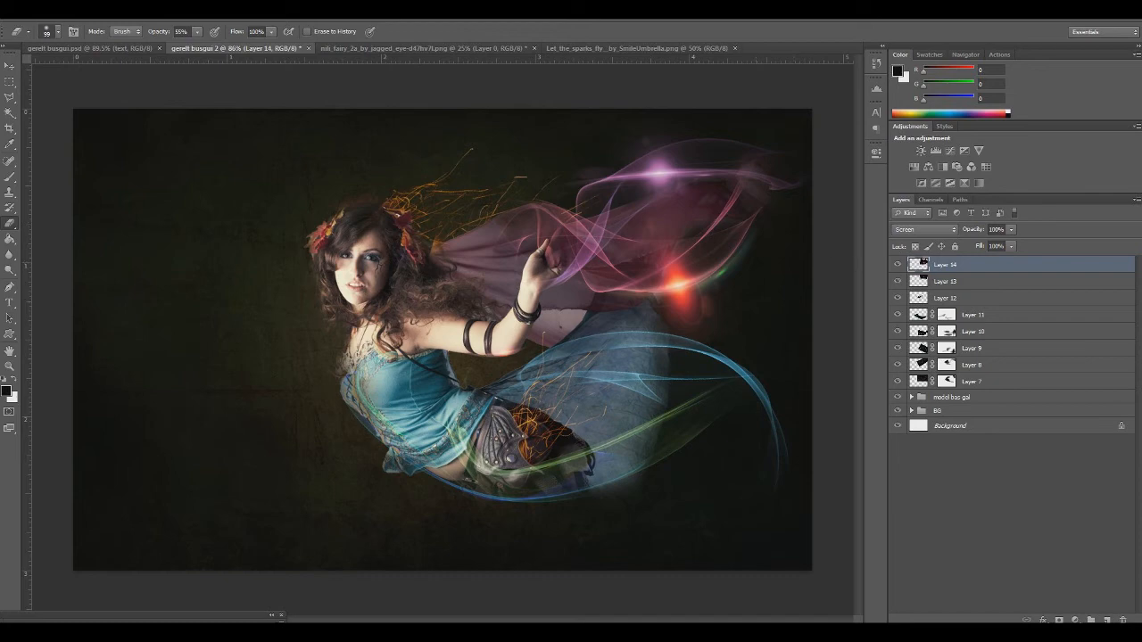
Colorize the Layer 14 flare pink with Hue/Saturation at hue 340 and saturation 51
{"action": "key", "text": "ctrl+u"}
{"action": "left_click", "coordinate": [285, 308]}
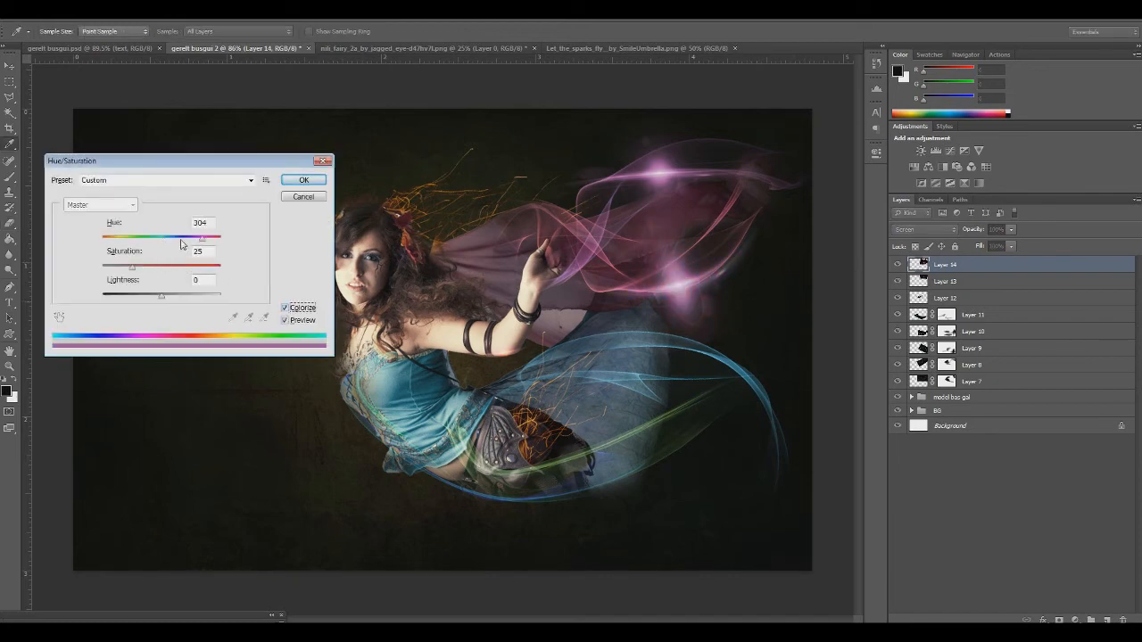
{"action": "left_click_drag", "start_coordinate": [208, 243], "coordinate": [215, 241]}
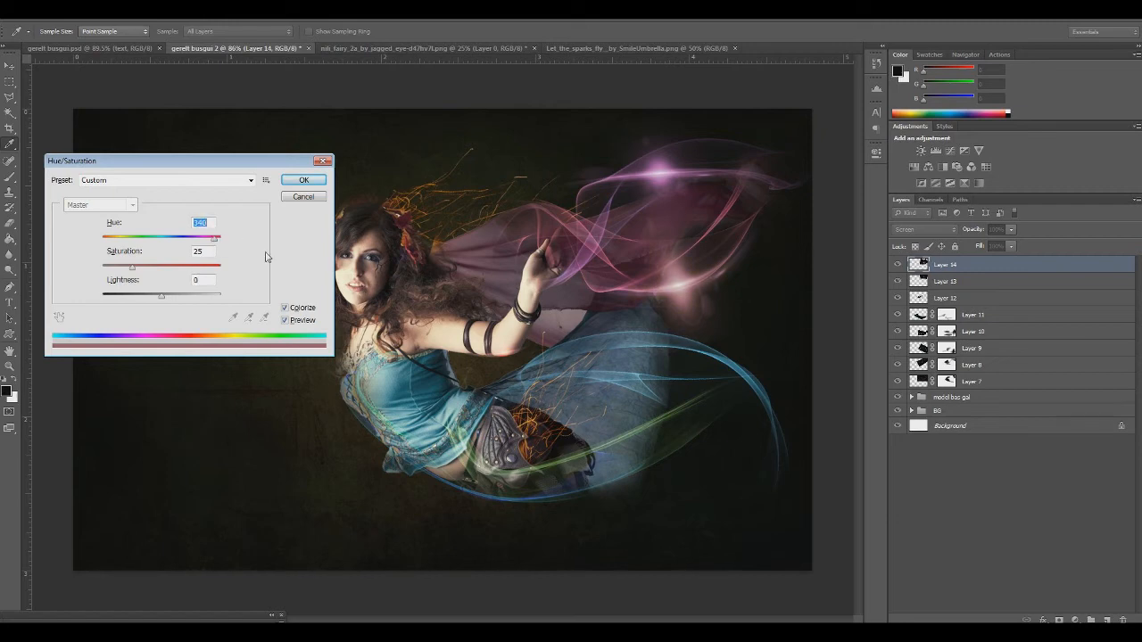
{"action": "mouse_move", "coordinate": [148, 274]}
{"action": "left_mouse_down"}
{"action": "mouse_move", "coordinate": [175, 274]}
{"action": "mouse_move", "coordinate": [166, 274]}
{"action": "left_mouse_up"}
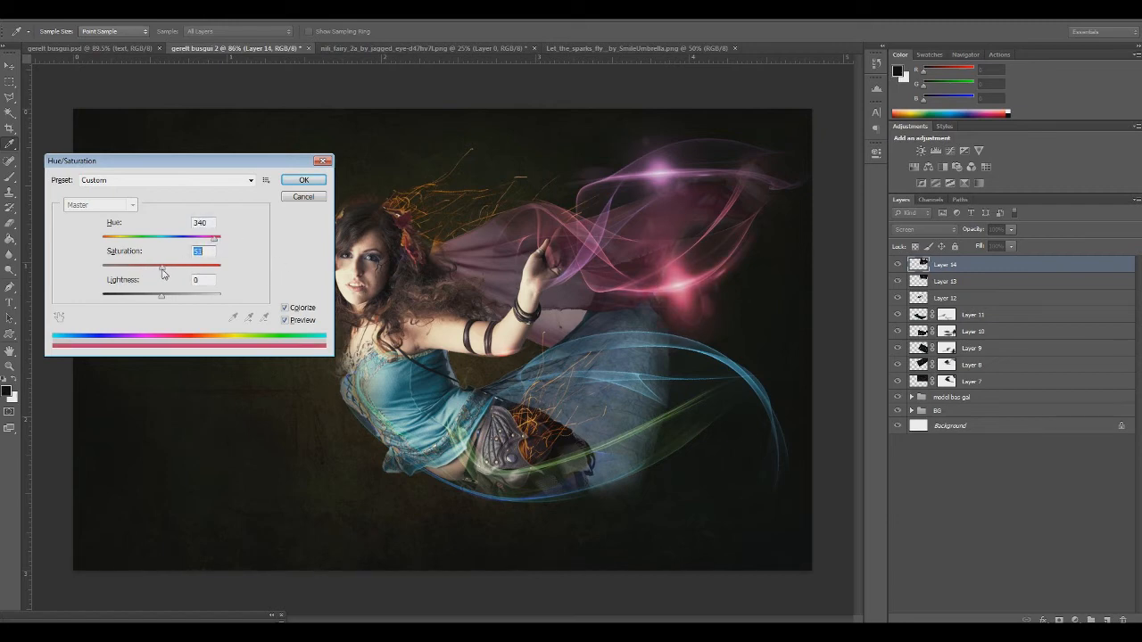
{"action": "left_click", "coordinate": [303, 180]}
{"action": "key", "text": "e"}
Squash the Layer 14 flare to about 61% height, rotate it about -10° and reposition it on the ribbon's lower edge
{"action": "key", "text": "ctrl+t"}
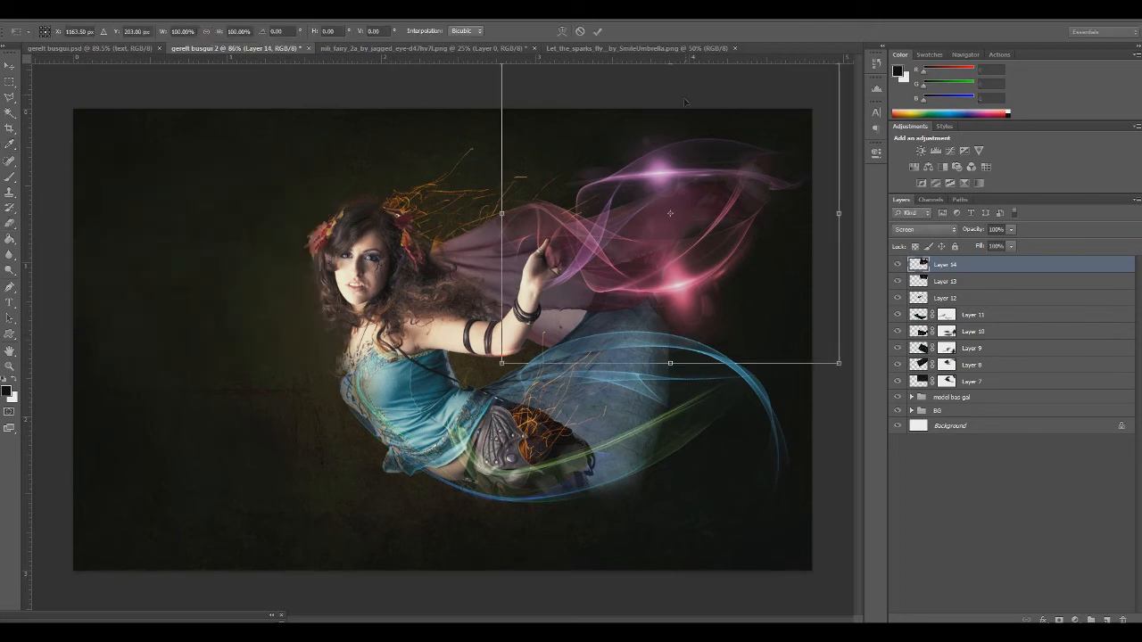
{"action": "left_click_drag", "start_coordinate": [671, 362], "coordinate": [672, 247]}
{"action": "left_click_drag", "start_coordinate": [688, 205], "coordinate": [690, 292]}
{"action": "left_click_drag", "start_coordinate": [691, 370], "coordinate": [740, 383]}
{"action": "left_click_drag", "start_coordinate": [684, 323], "coordinate": [685, 312]}
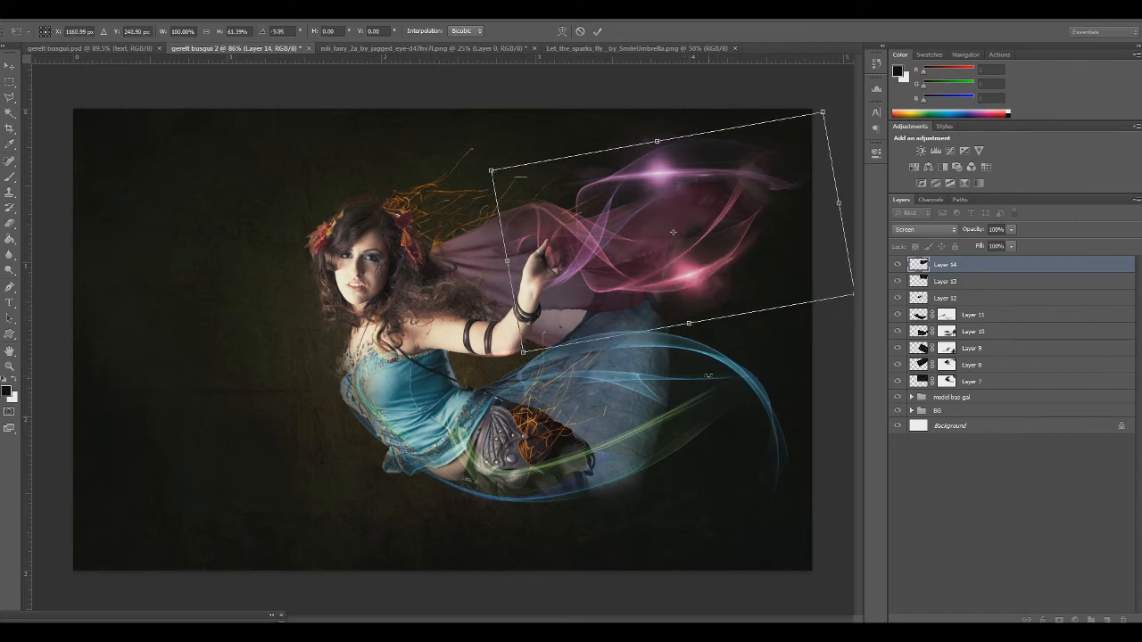
{"action": "key", "text": "Return"}
{"action": "key", "text": "e"}
{"action": "key", "text": "ctrl+t"}
{"action": "left_click_drag", "start_coordinate": [689, 310], "coordinate": [688, 322]}
{"action": "key", "text": "Return"}
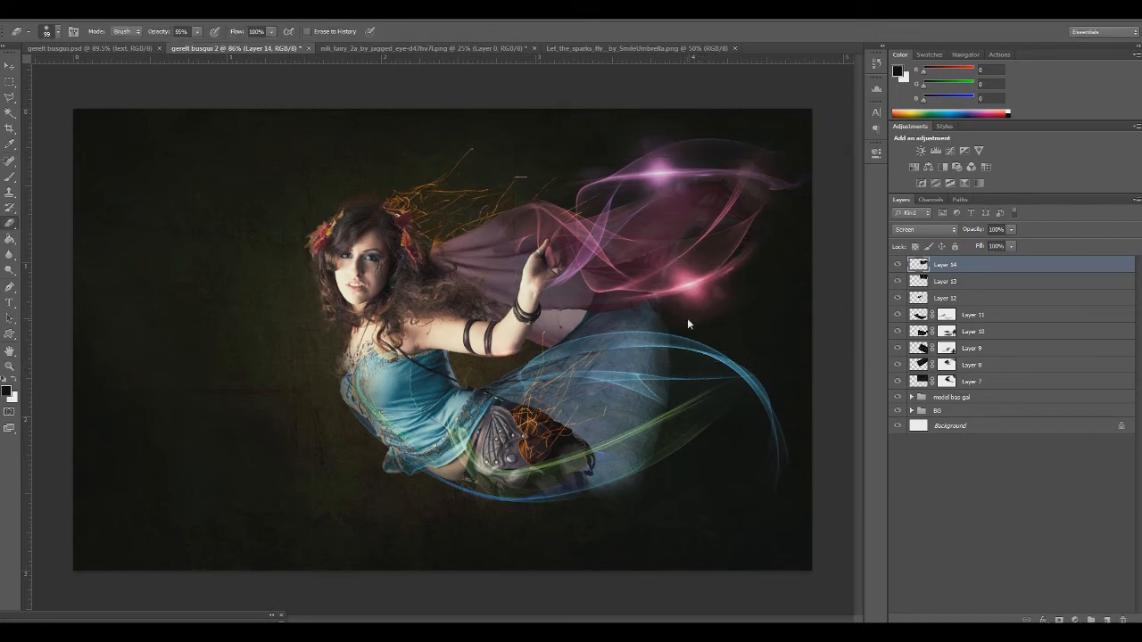
Apply Levels to the Layer 14 flare with the black input at 15 and slightly brightened midtones
{"action": "key", "text": "ctrl+l"}
{"action": "left_click_drag", "start_coordinate": [701, 203], "coordinate": [311, 279]}
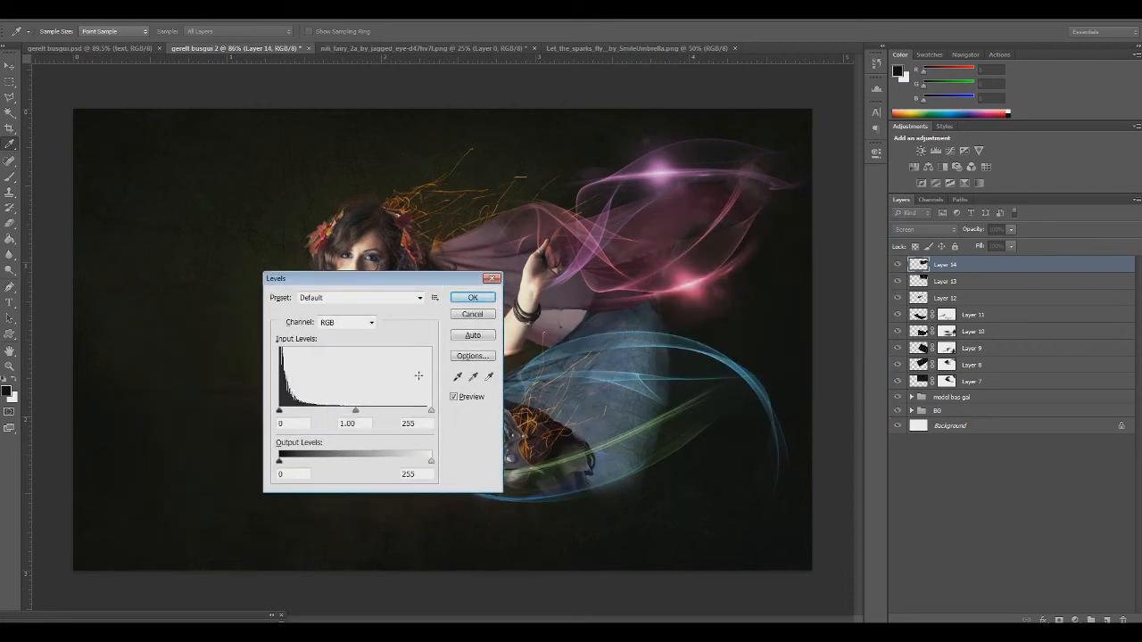
{"action": "left_click_drag", "start_coordinate": [279, 411], "coordinate": [288, 412]}
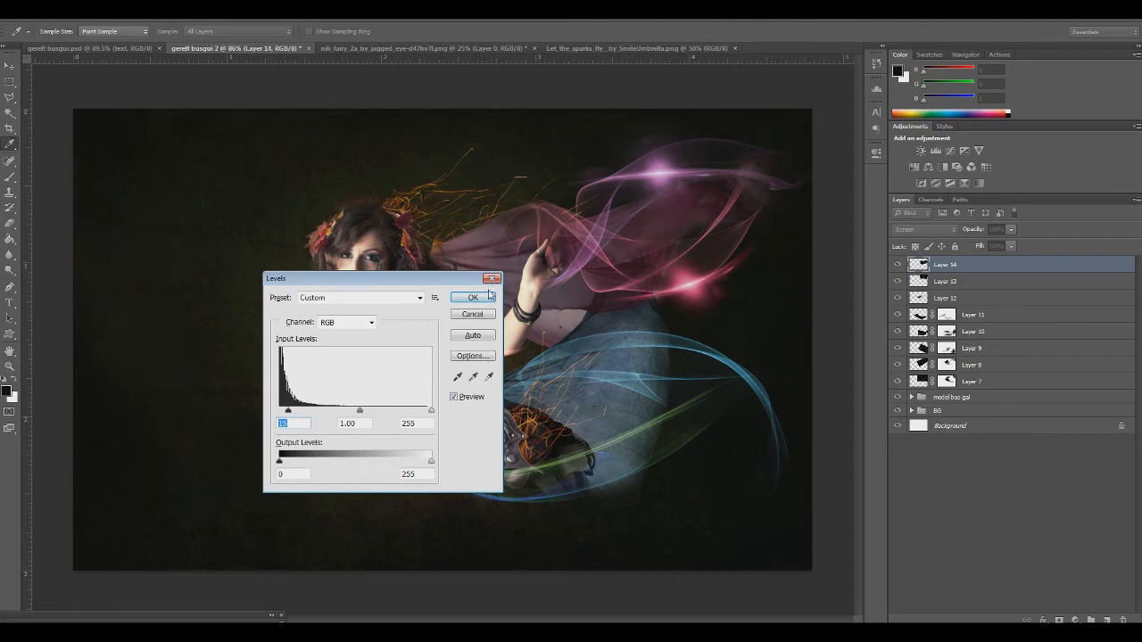
{"action": "left_click_drag", "start_coordinate": [360, 411], "coordinate": [355, 412]}
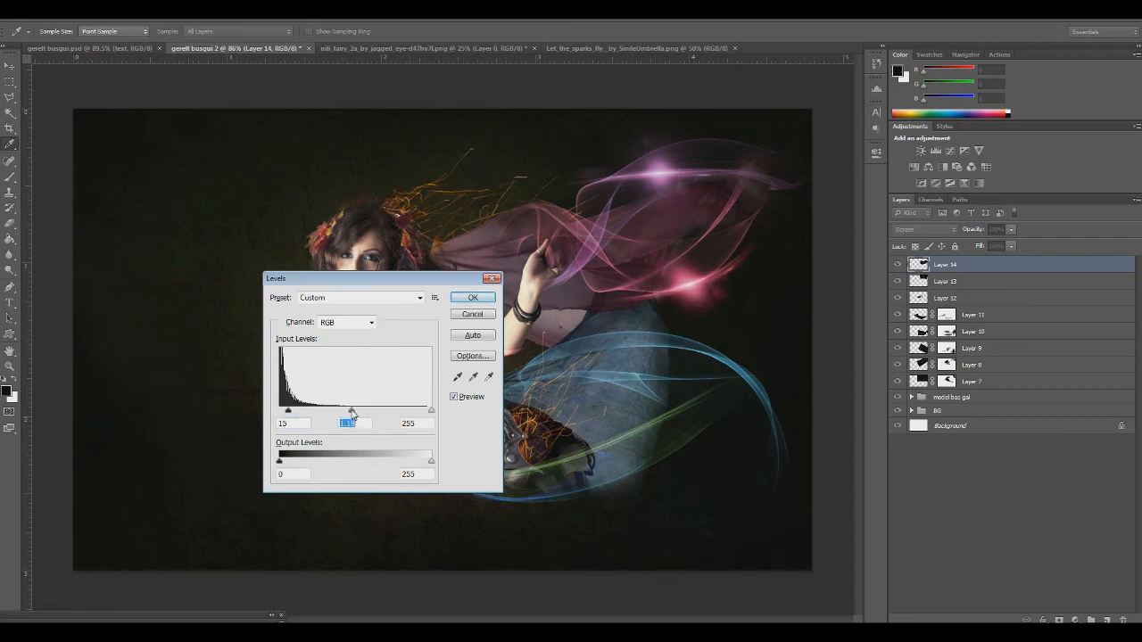
{"action": "left_click", "coordinate": [474, 298]}
{"action": "key", "text": "e"}
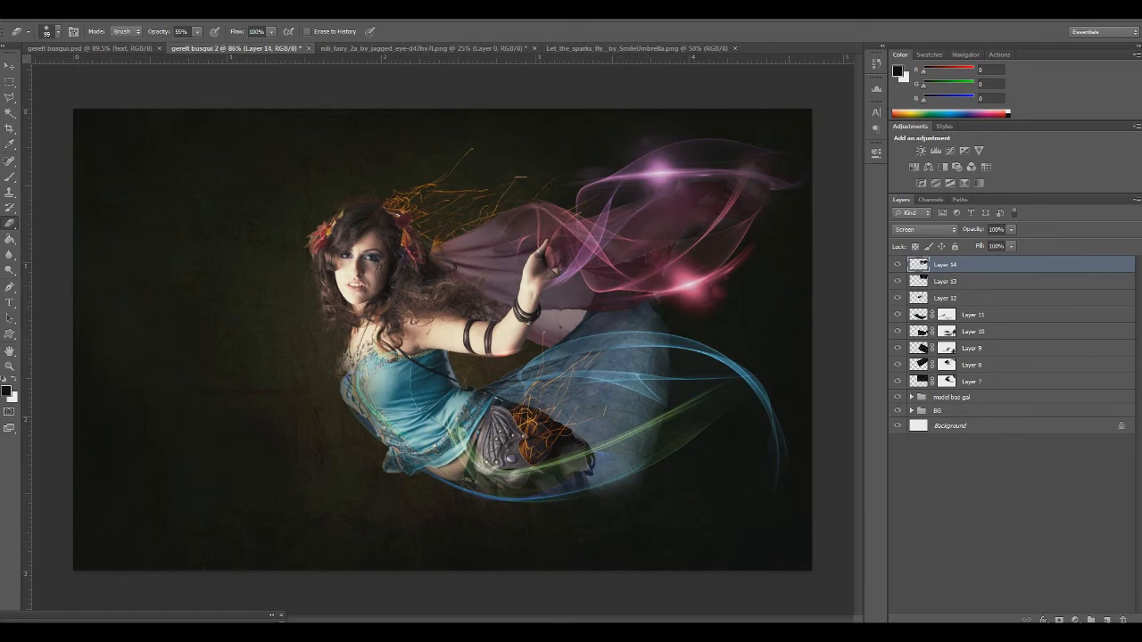
Step back in the history to the Levels state, discarding the eraser stroke on Layer 14
{"action": "left_click", "coordinate": [877, 64]}
{"action": "left_click", "coordinate": [826, 89]}
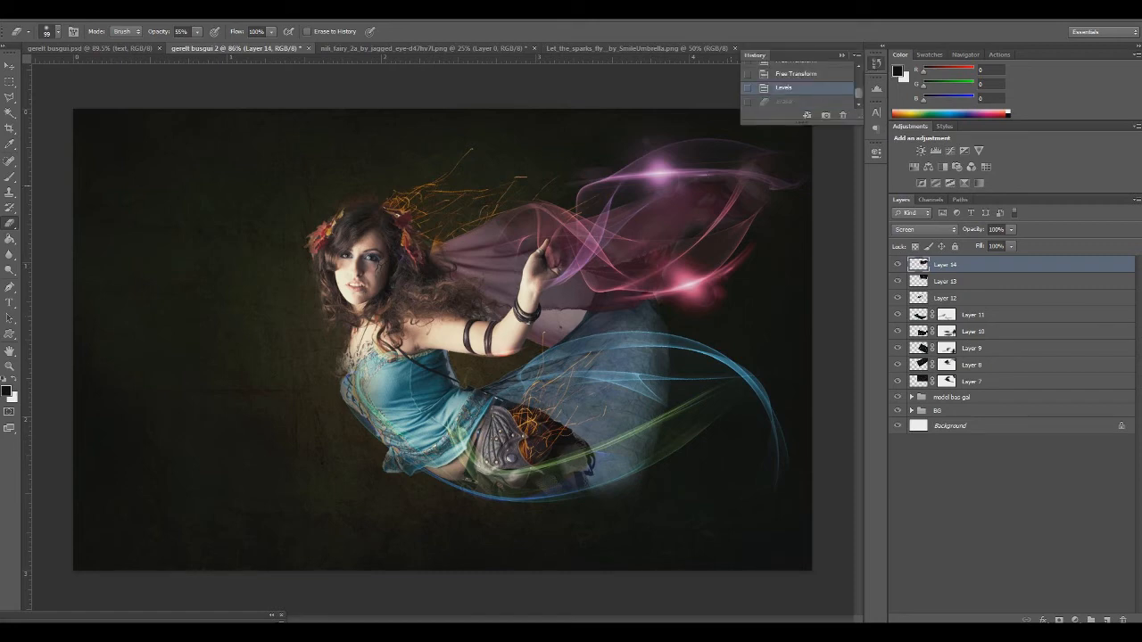
{"action": "left_click", "coordinate": [842, 56]}
Warp the Layer 14 flare again, bending the streak's outer end upward along the pink ribbon
{"action": "key", "text": "ctrl+t"}
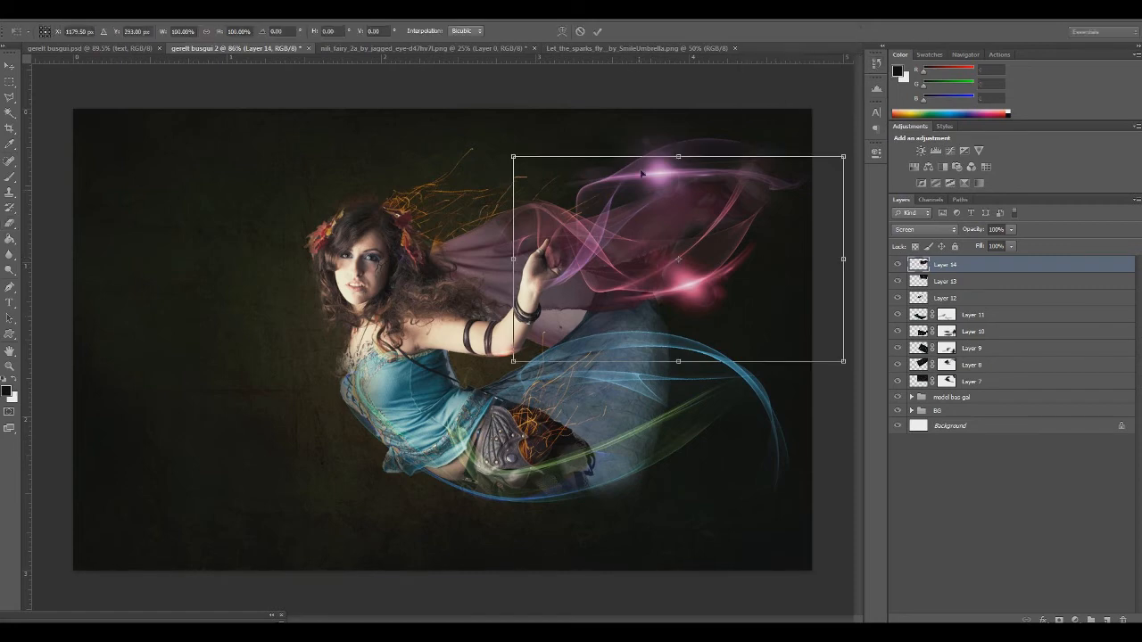
{"action": "left_click", "coordinate": [562, 31]}
{"action": "mouse_move", "coordinate": [588, 301]}
{"action": "left_mouse_down"}
{"action": "mouse_move", "coordinate": [589, 281]}
{"action": "mouse_move", "coordinate": [580, 295]}
{"action": "mouse_move", "coordinate": [602, 295]}
{"action": "mouse_move", "coordinate": [597, 286]}
{"action": "left_mouse_up"}
{"action": "left_click_drag", "start_coordinate": [763, 253], "coordinate": [785, 240]}
{"action": "left_click_drag", "start_coordinate": [846, 158], "coordinate": [738, 84]}
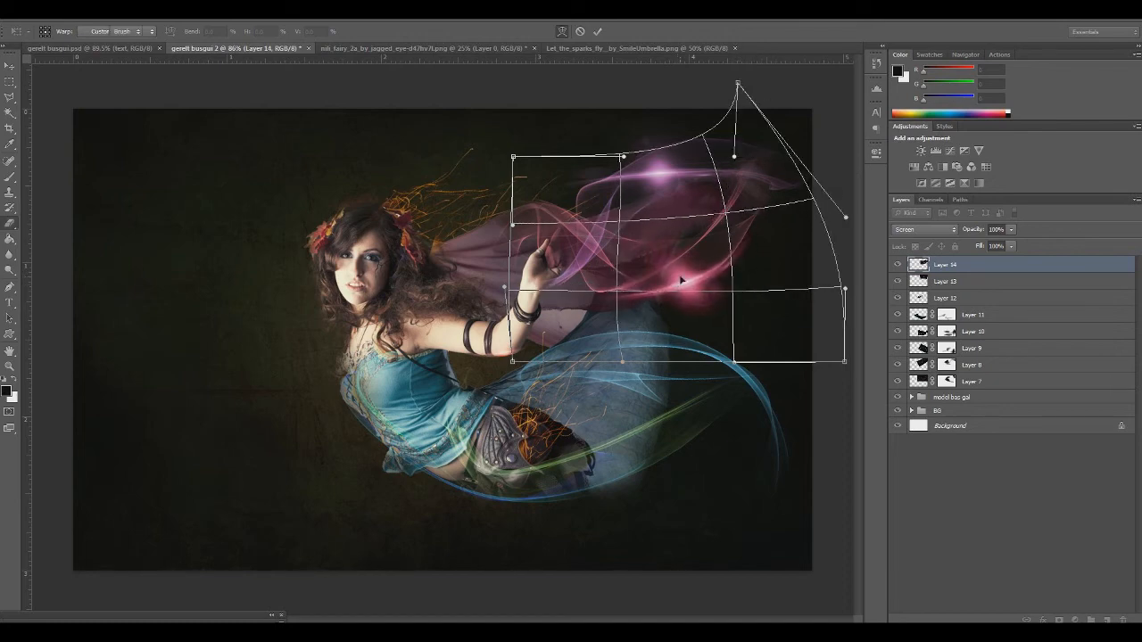
{"action": "key", "text": "Return"}
{"action": "key", "text": "b"}
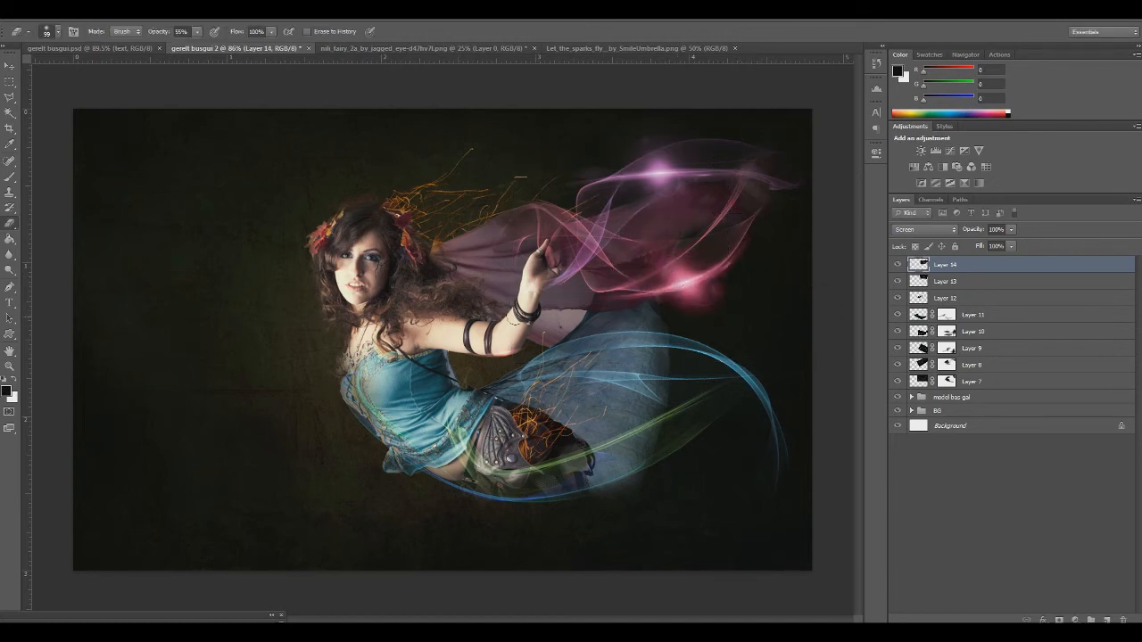
Scale the Layer 14 flare down from its upper corner and settle it on the lower pink ribbon
{"action": "key", "text": "ctrl+t"}
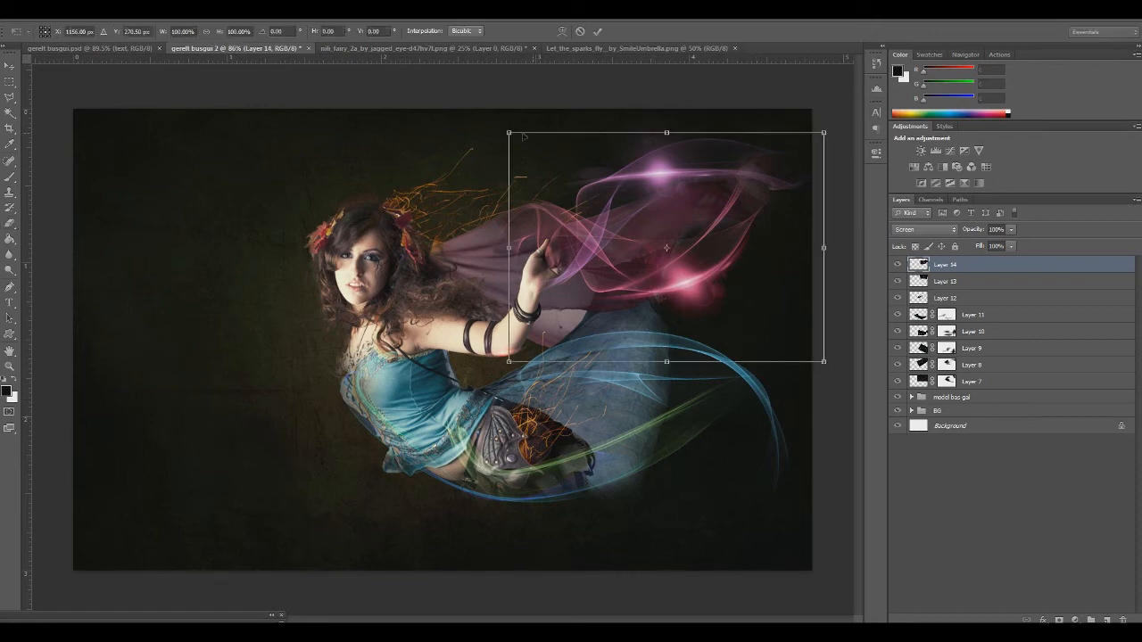
{"action": "left_click_drag", "start_coordinate": [507, 133], "coordinate": [598, 200]}
{"action": "left_click_drag", "start_coordinate": [648, 249], "coordinate": [613, 226]}
{"action": "key", "text": "Return"}
{"action": "key", "text": "e"}
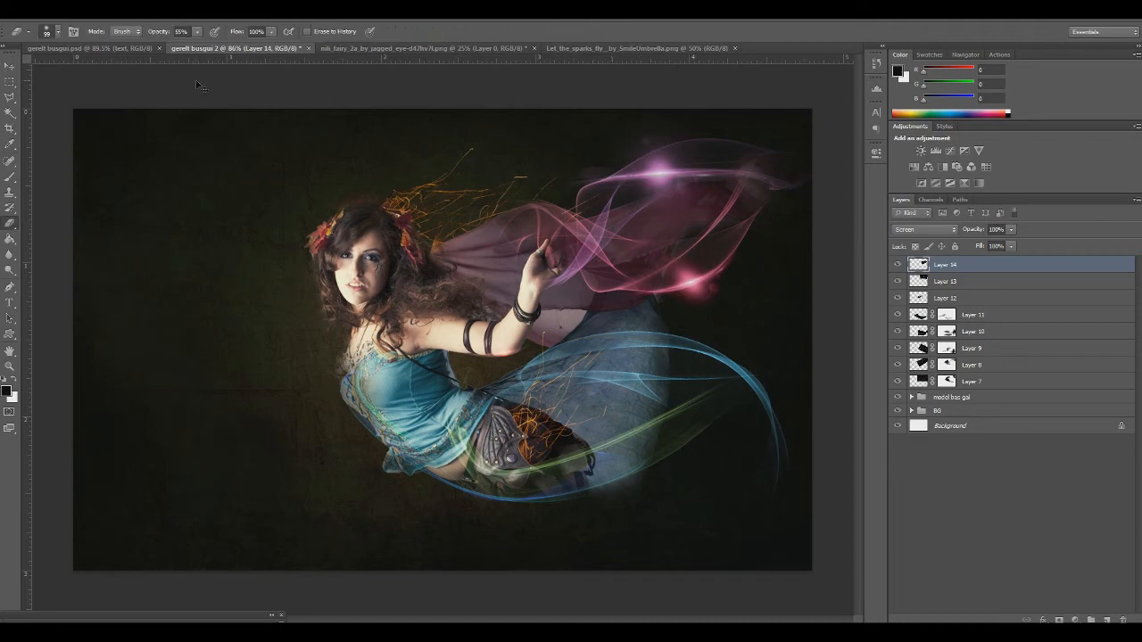
Paste another copy of the optical flare, scale it down over the blue skirt and set its layer to Screen blending
{"action": "key", "text": "ctrl+v"}
{"action": "key", "text": "ctrl+t"}
{"action": "left_click_drag", "start_coordinate": [75, 111], "coordinate": [487, 521]}
{"action": "left_click_drag", "start_coordinate": [621, 492], "coordinate": [118, 234]}
{"action": "left_click_drag", "start_coordinate": [68, 100], "coordinate": [358, 456]}
{"action": "left_click_drag", "start_coordinate": [571, 424], "coordinate": [207, 271]}
{"action": "left_click_drag", "start_coordinate": [88, 145], "coordinate": [446, 324]}
{"action": "key", "text": "Return"}
{"action": "key", "text": "e"}
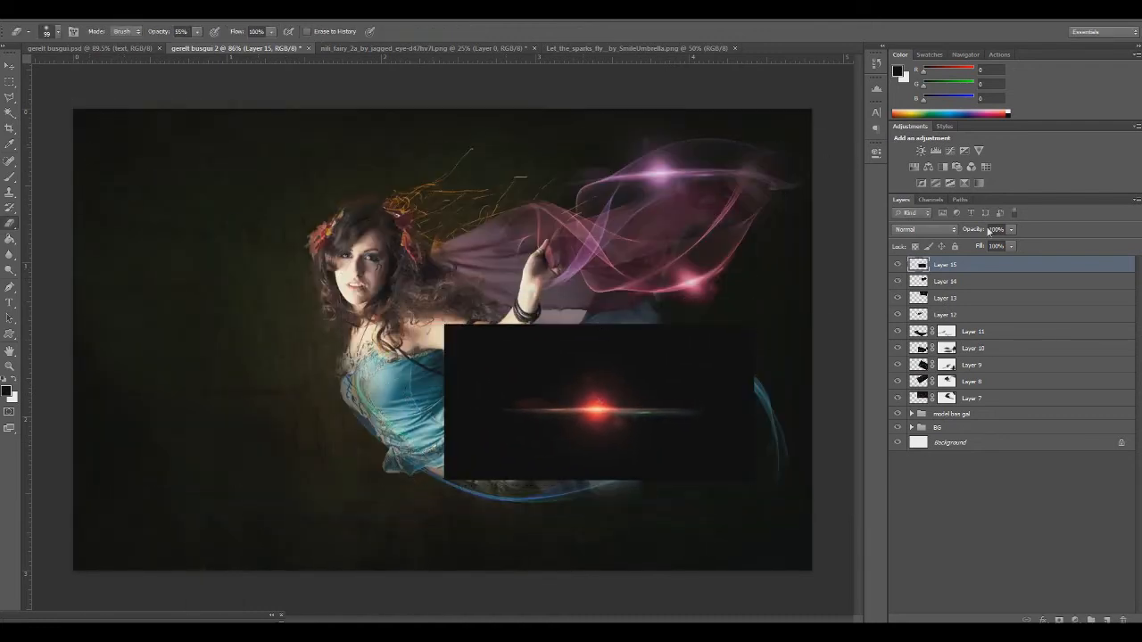
{"action": "left_click", "coordinate": [916, 236]}
{"action": "left_click", "coordinate": [919, 337]}
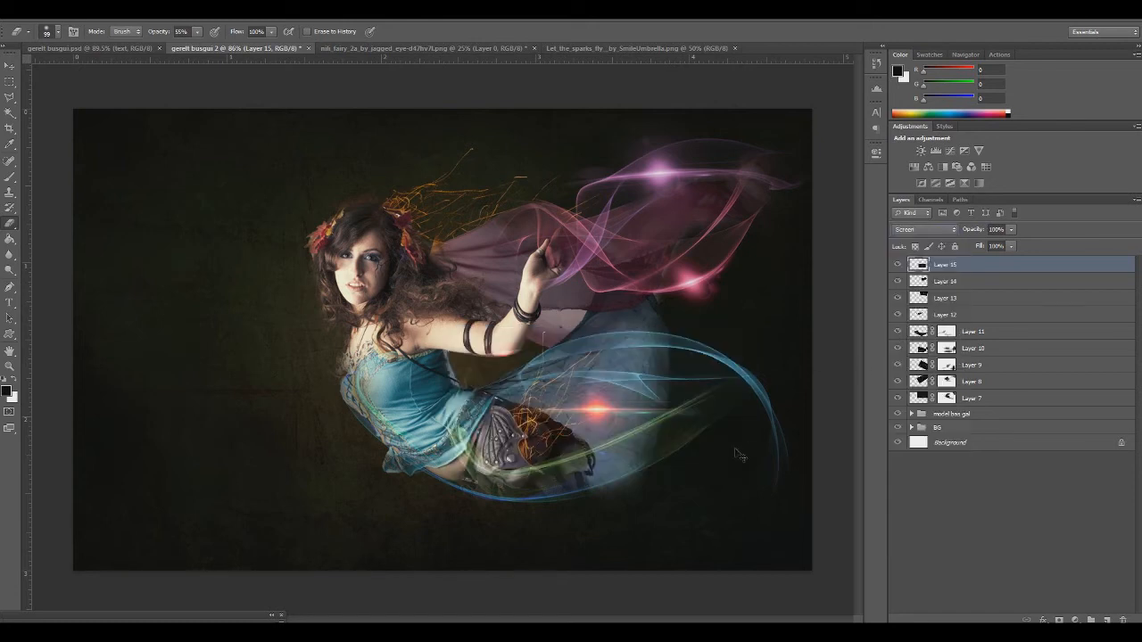
Move the Layer 15 flare down onto the fairy's hip beside the green ribbon and rotate it counterclockwise to match the ribbon's slope
{"action": "key", "text": "ctrl+t"}
{"action": "left_click_drag", "start_coordinate": [674, 435], "coordinate": [605, 497]}
{"action": "left_click_drag", "start_coordinate": [751, 525], "coordinate": [750, 511]}
{"action": "left_click_drag", "start_coordinate": [586, 490], "coordinate": [585, 493]}
Warp the Layer 15 flare, pulling its upper corners up and its outer end outward so the streak curves below the hip
{"action": "left_click", "coordinate": [562, 32]}
{"action": "left_click_drag", "start_coordinate": [438, 491], "coordinate": [558, 487]}
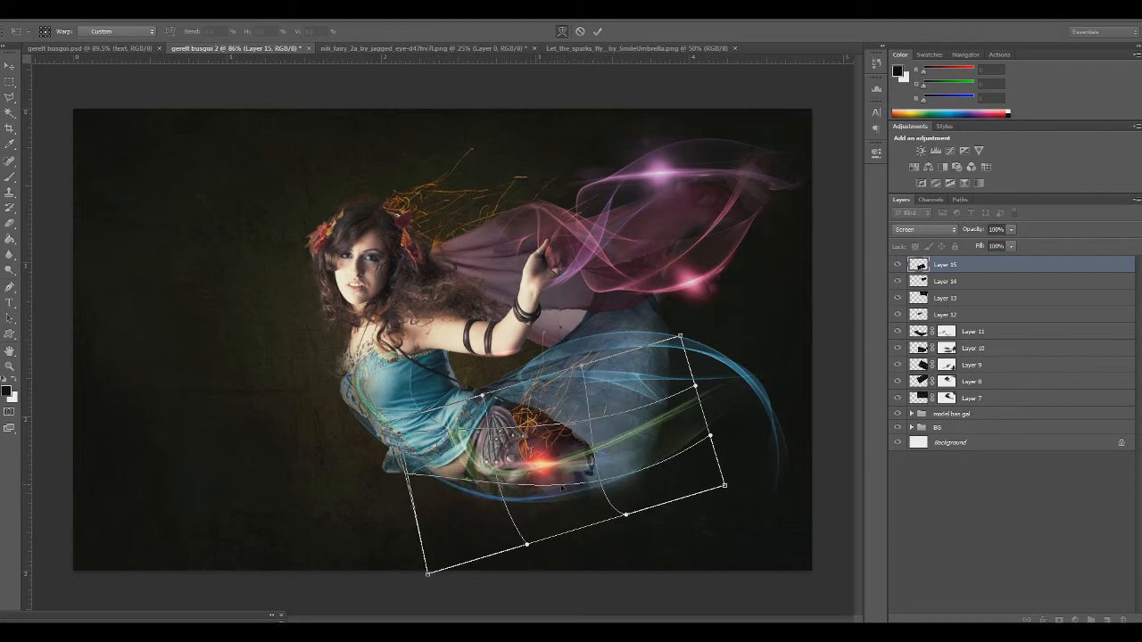
{"action": "left_click_drag", "start_coordinate": [737, 483], "coordinate": [787, 453]}
{"action": "left_click_drag", "start_coordinate": [680, 337], "coordinate": [573, 182]}
{"action": "left_click_drag", "start_coordinate": [502, 487], "coordinate": [474, 497]}
{"action": "left_click_drag", "start_coordinate": [383, 428], "coordinate": [482, 223]}
{"action": "left_click_drag", "start_coordinate": [527, 450], "coordinate": [530, 445]}
{"action": "left_click_drag", "start_coordinate": [527, 491], "coordinate": [494, 520]}
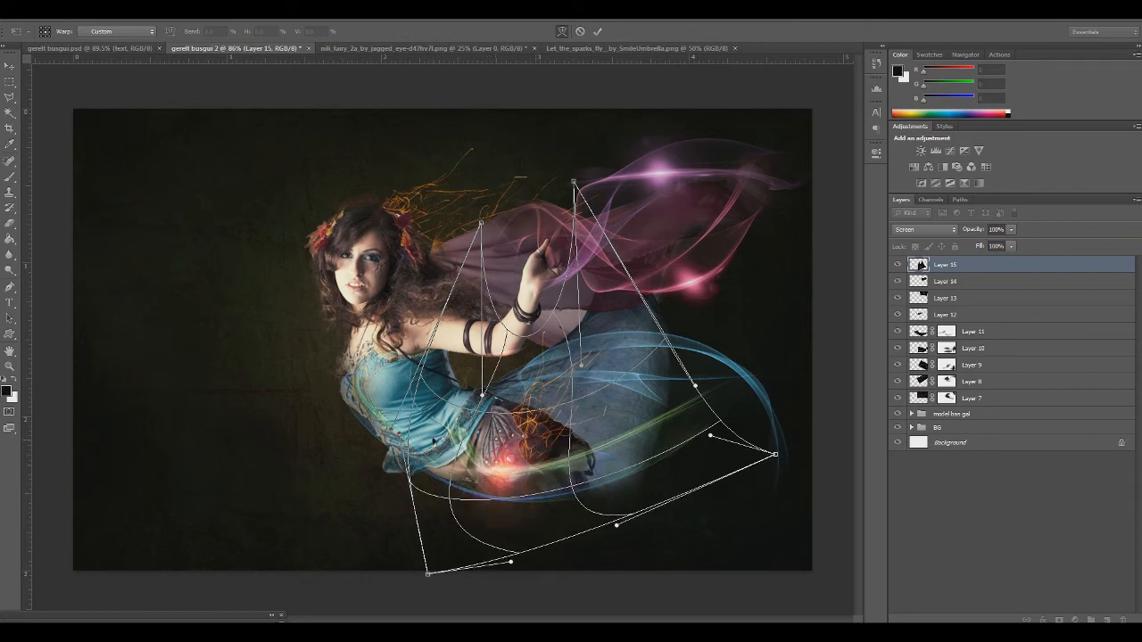
Refine the Layer 15 warp so the streak and glow follow the ribbon curve under the hip, and apply it
{"action": "left_click_drag", "start_coordinate": [434, 441], "coordinate": [457, 423]}
{"action": "left_click_drag", "start_coordinate": [537, 470], "coordinate": [525, 515]}
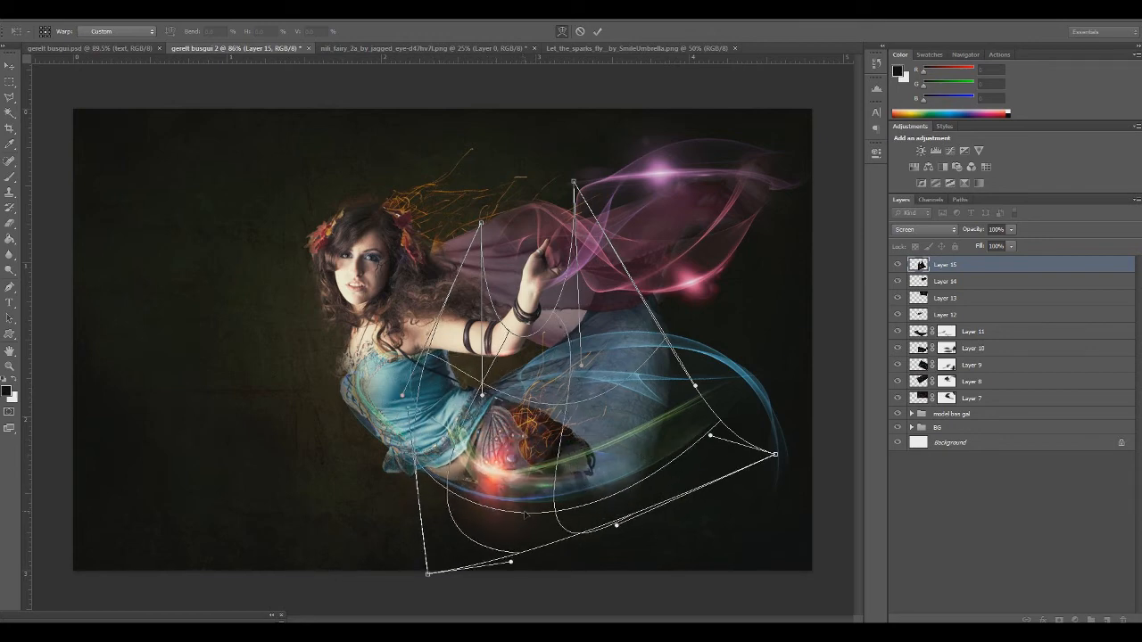
{"action": "left_click_drag", "start_coordinate": [709, 436], "coordinate": [705, 272]}
{"action": "left_click_drag", "start_coordinate": [496, 480], "coordinate": [509, 489]}
{"action": "left_click_drag", "start_coordinate": [427, 415], "coordinate": [474, 427]}
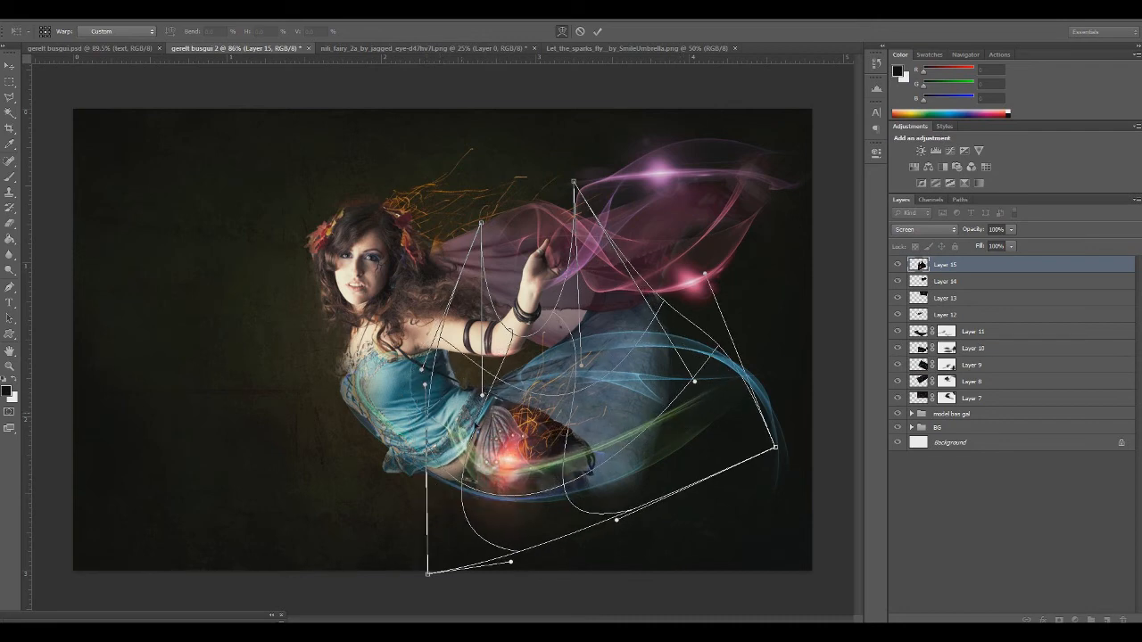
{"action": "left_click_drag", "start_coordinate": [523, 477], "coordinate": [504, 480]}
{"action": "key", "text": "Return"}
{"action": "key", "text": "e"}
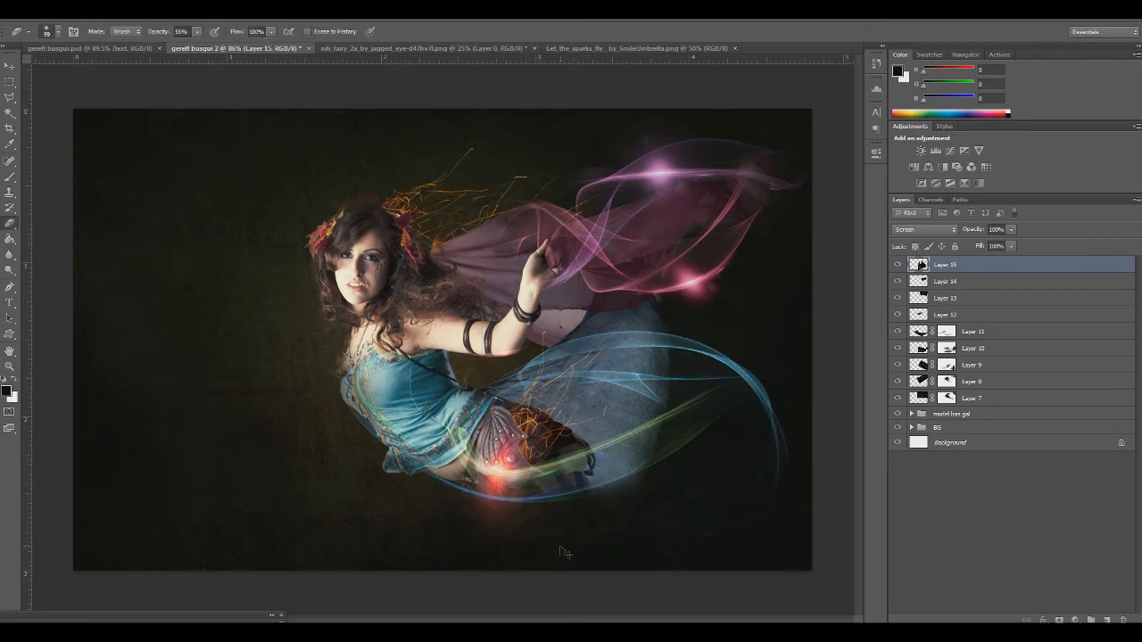
Colorize the Layer 15 flare green with Hue/Saturation at hue 129 and raise its saturation above 25
{"action": "key", "text": "ctrl+u"}
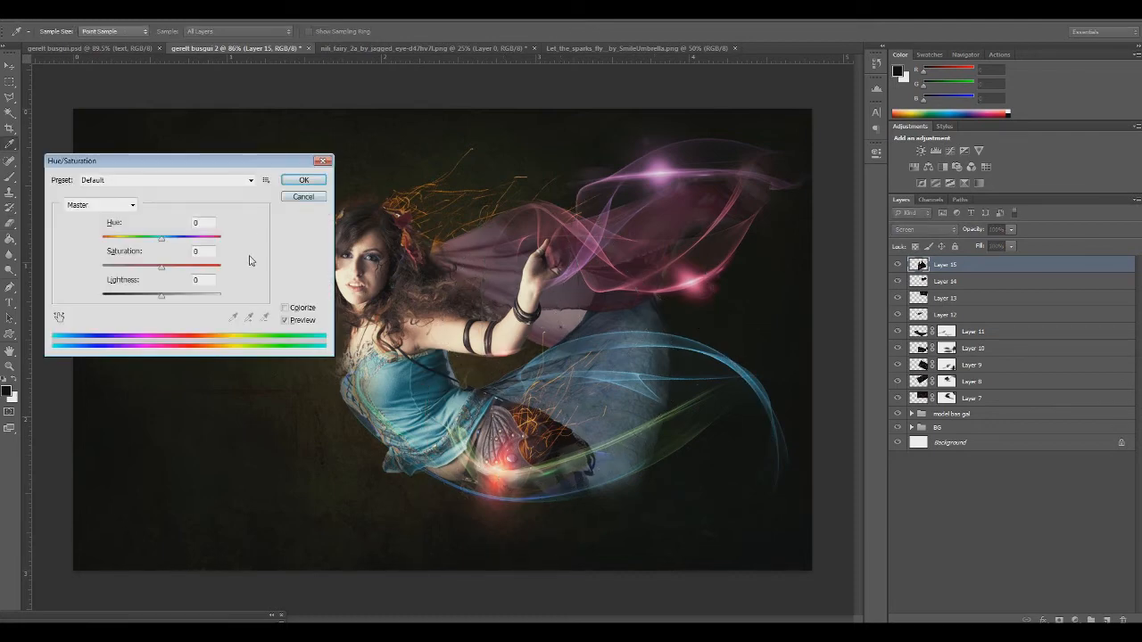
{"action": "left_click", "coordinate": [283, 307]}
{"action": "left_click_drag", "start_coordinate": [178, 240], "coordinate": [147, 246]}
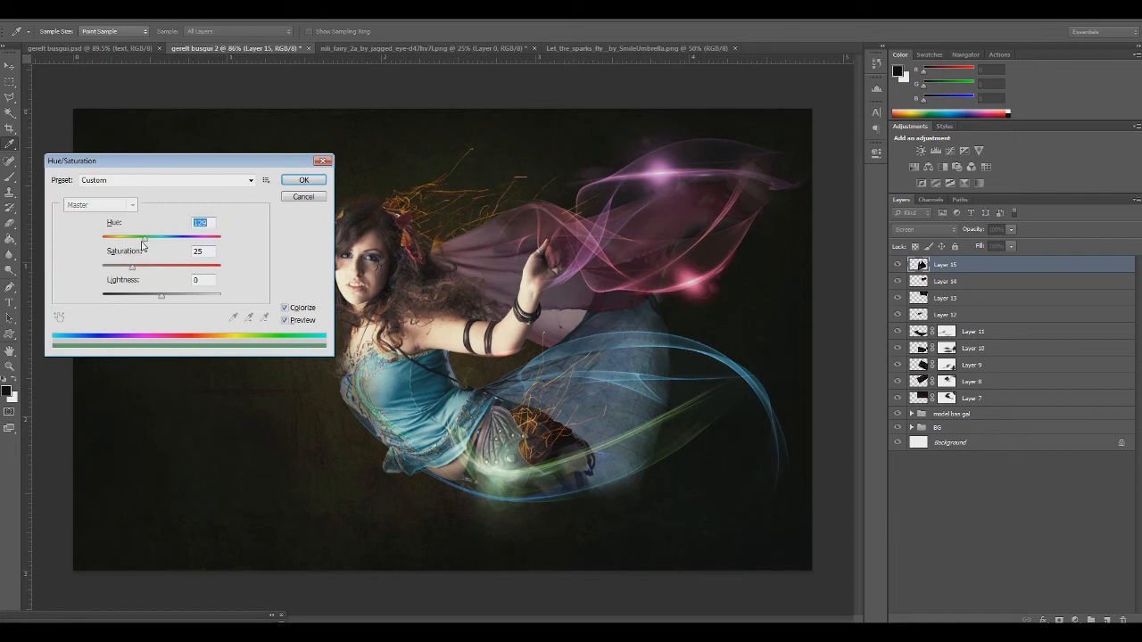
{"action": "left_click_drag", "start_coordinate": [132, 268], "coordinate": [148, 273]}
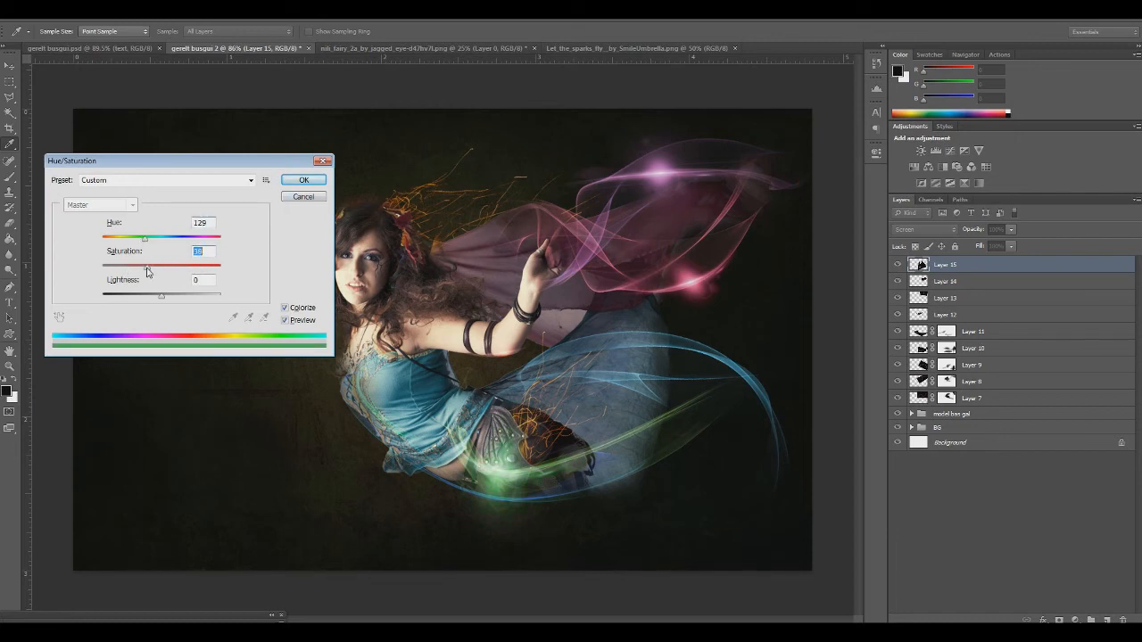
{"action": "left_click", "coordinate": [303, 181]}
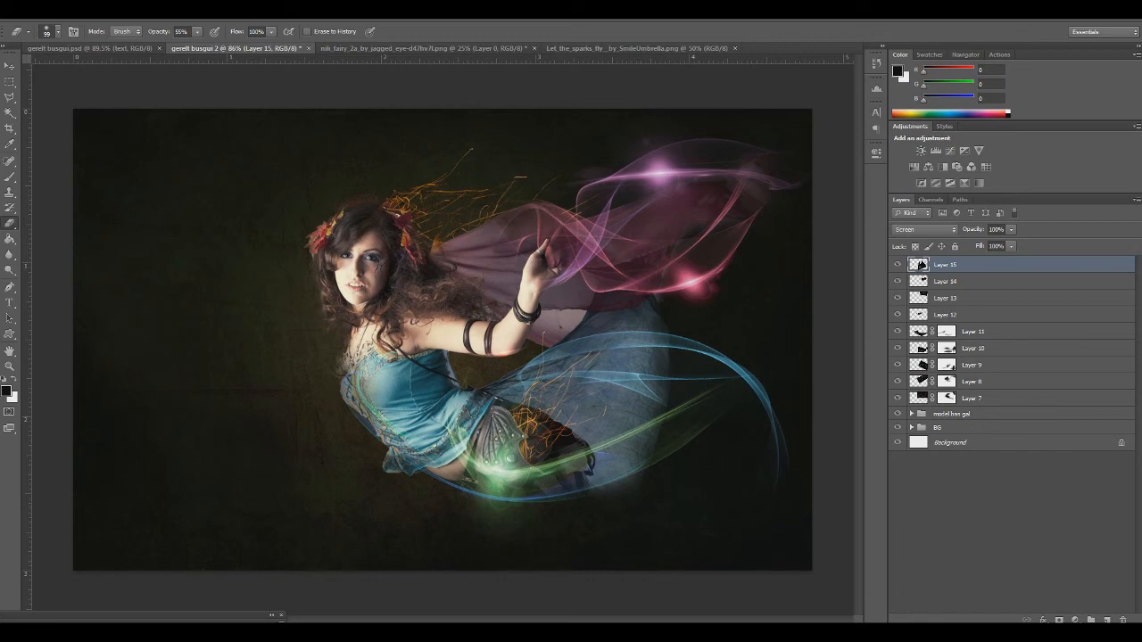
Paste a further copy of the optical flare, scale it down and place it over the fairy's legs and the lower ribbons
{"action": "key", "text": "ctrl+v"}
{"action": "key", "text": "ctrl+t"}
{"action": "left_click_drag", "start_coordinate": [74, 110], "coordinate": [532, 504]}
{"action": "left_click_drag", "start_coordinate": [651, 490], "coordinate": [215, 247]}
{"action": "left_click_drag", "start_coordinate": [164, 130], "coordinate": [477, 463]}
{"action": "left_click_drag", "start_coordinate": [571, 435], "coordinate": [206, 255]}
{"action": "left_click_drag", "start_coordinate": [183, 141], "coordinate": [472, 285]}
{"action": "left_click_drag", "start_coordinate": [511, 337], "coordinate": [413, 442]}
{"action": "key", "text": "Return"}
{"action": "key", "text": "e"}
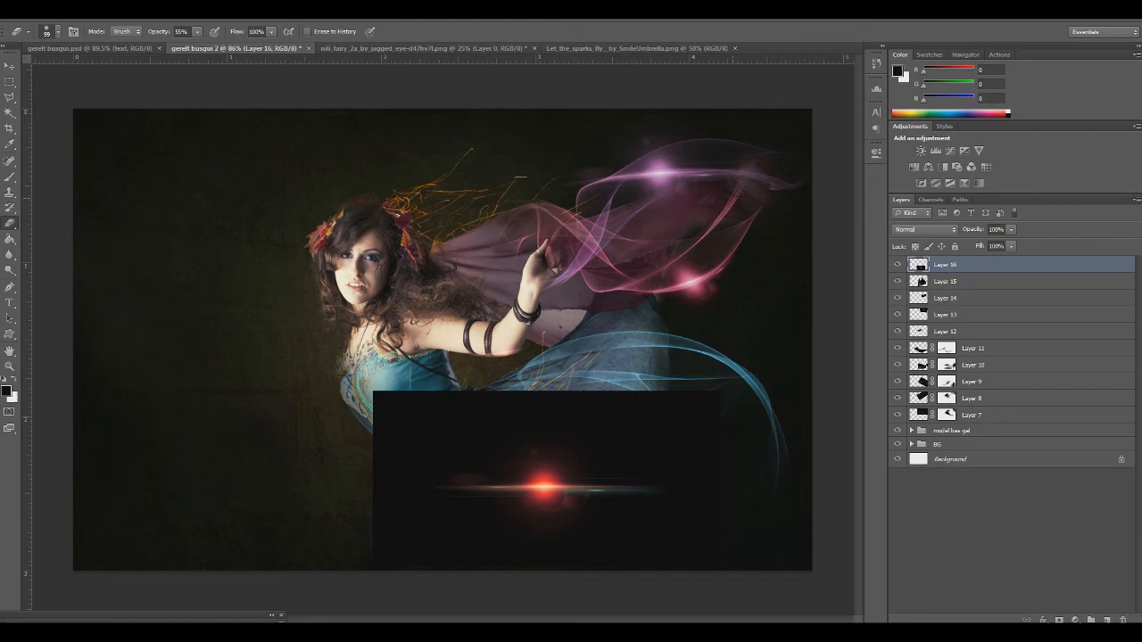
Set the Layer 16 flare to Screen blending and move it onto the crest of the upper blue ribbon
{"action": "left_click", "coordinate": [905, 229]}
{"action": "left_click", "coordinate": [919, 334]}
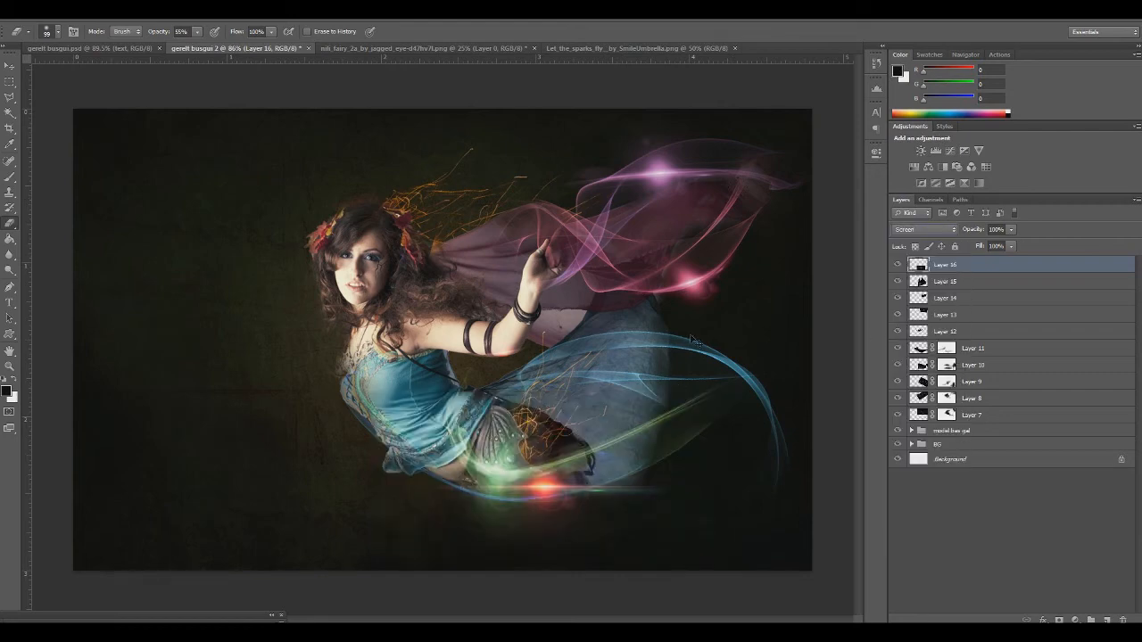
{"action": "key", "text": "ctrl+t"}
{"action": "left_click_drag", "start_coordinate": [567, 489], "coordinate": [680, 354]}
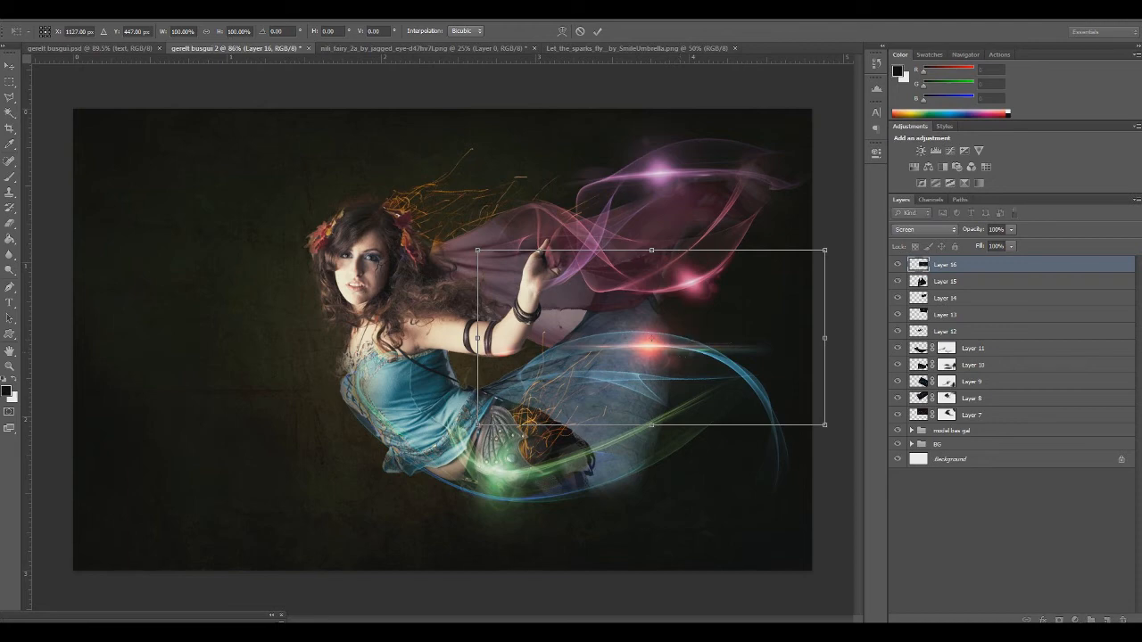
Warp the Layer 16 flare so its streak and glow follow the curve of the upper blue ribbon, and apply it
{"action": "left_click", "coordinate": [562, 31]}
{"action": "left_click_drag", "start_coordinate": [515, 339], "coordinate": [505, 391]}
{"action": "left_click_drag", "start_coordinate": [655, 378], "coordinate": [639, 344]}
{"action": "left_click_drag", "start_coordinate": [546, 370], "coordinate": [548, 355]}
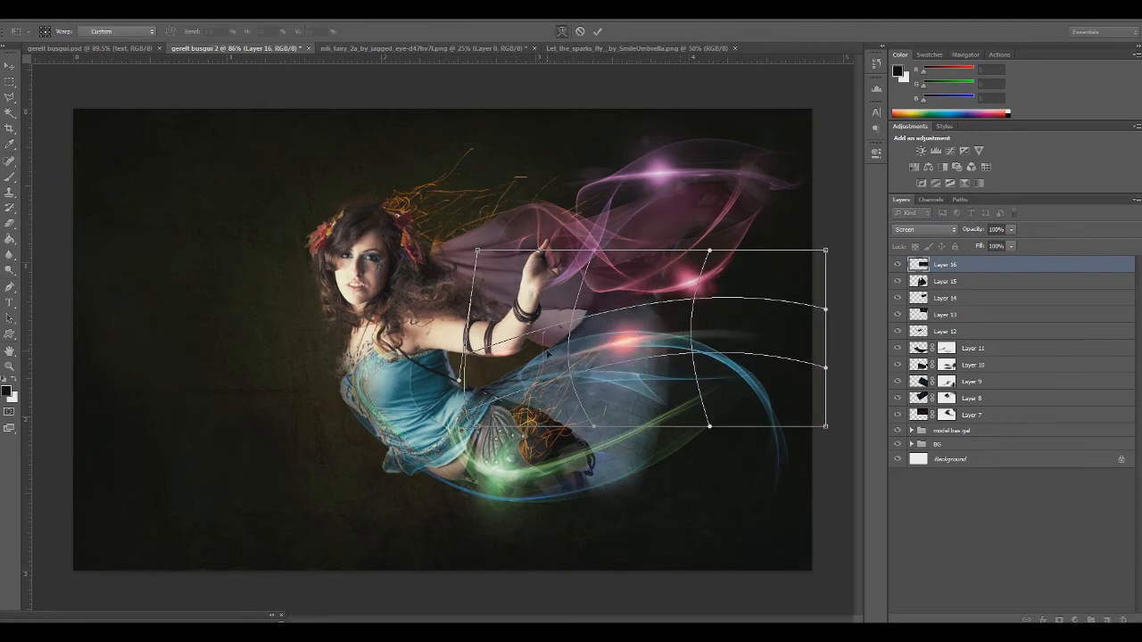
{"action": "left_click_drag", "start_coordinate": [721, 360], "coordinate": [711, 376]}
{"action": "left_click_drag", "start_coordinate": [640, 354], "coordinate": [630, 352]}
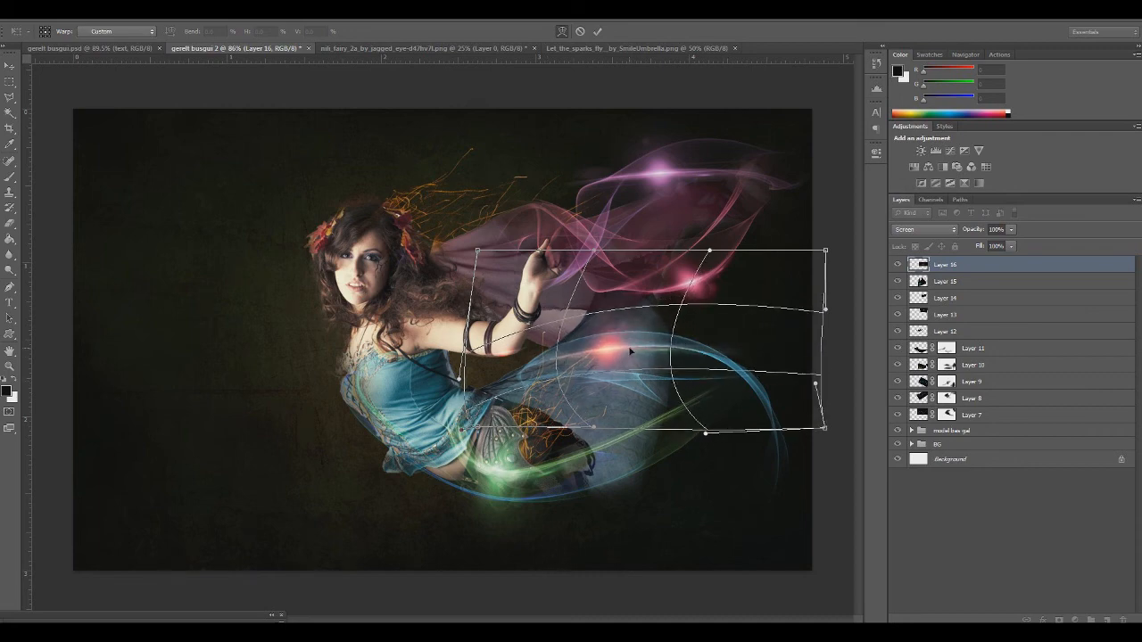
{"action": "left_click_drag", "start_coordinate": [704, 371], "coordinate": [700, 393]}
{"action": "left_click_drag", "start_coordinate": [612, 357], "coordinate": [626, 341]}
{"action": "left_click_drag", "start_coordinate": [702, 378], "coordinate": [700, 366]}
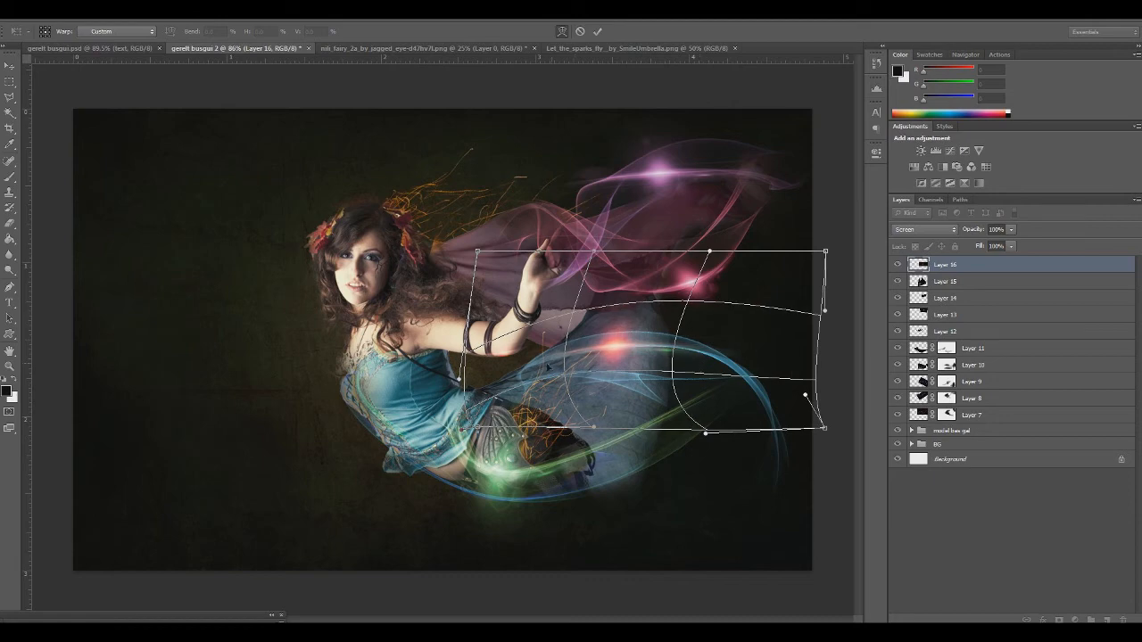
{"action": "key", "text": "Return"}
{"action": "key", "text": "e"}
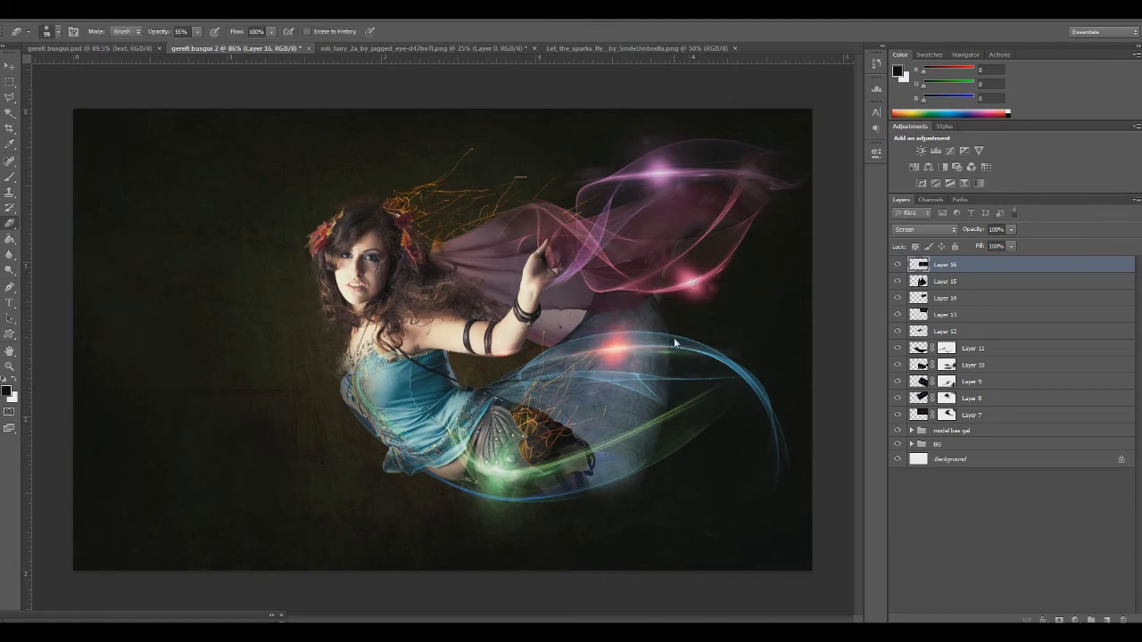
Colorize the Layer 16 flare blue with Hue/Saturation to match the ribbon
{"action": "key", "text": "ctrl+u"}
{"action": "left_click", "coordinate": [284, 308]}
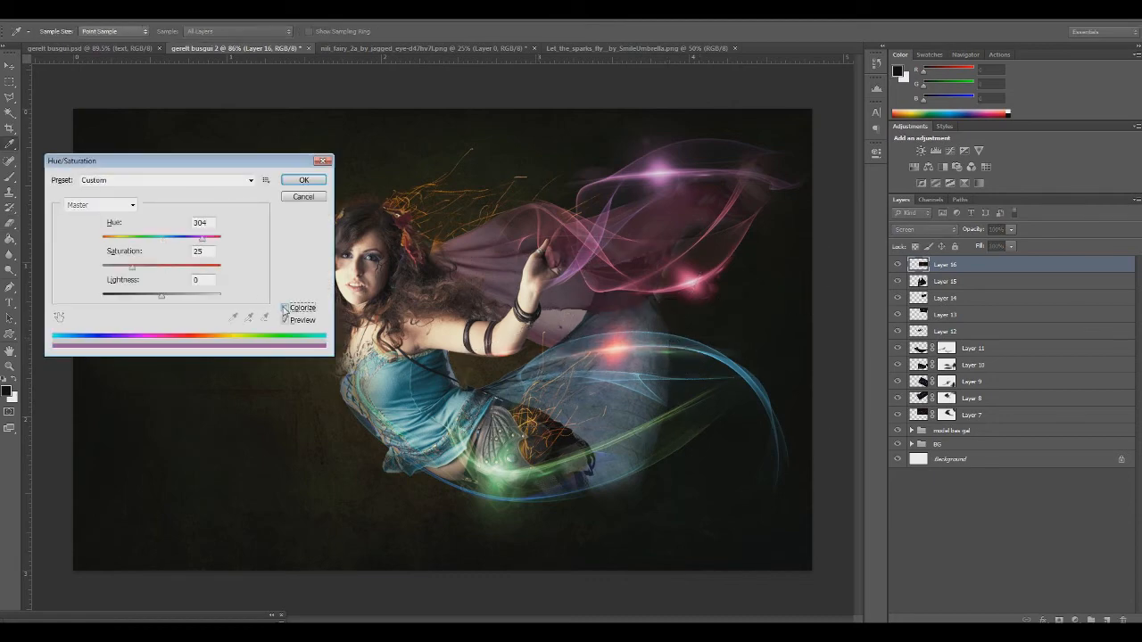
{"action": "left_click_drag", "start_coordinate": [180, 239], "coordinate": [169, 239]}
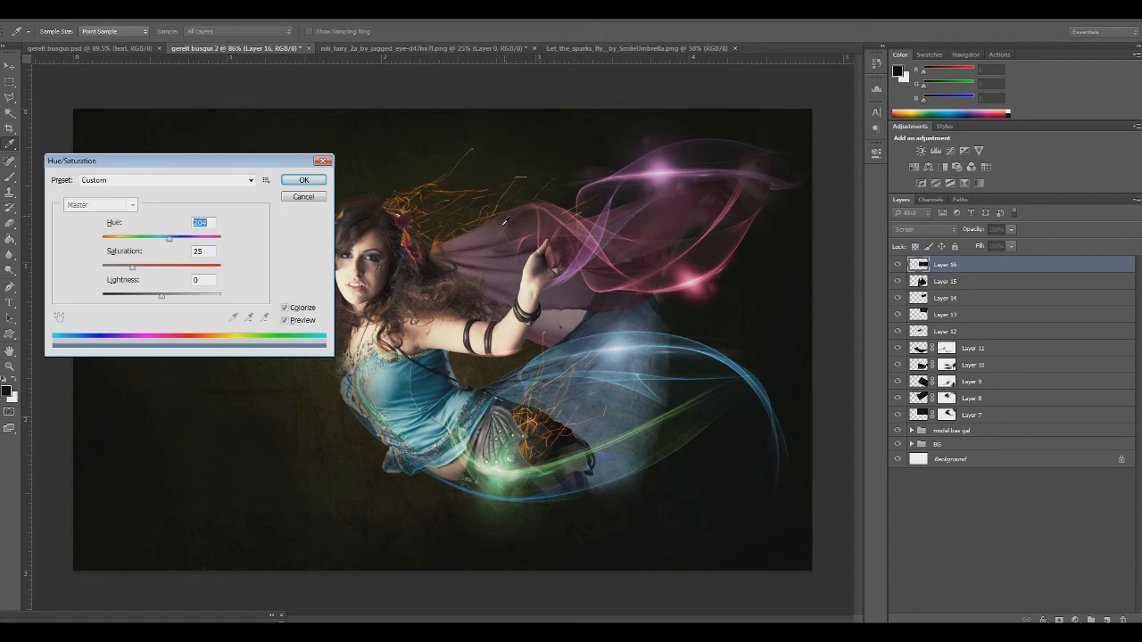
{"action": "left_click", "coordinate": [303, 179]}
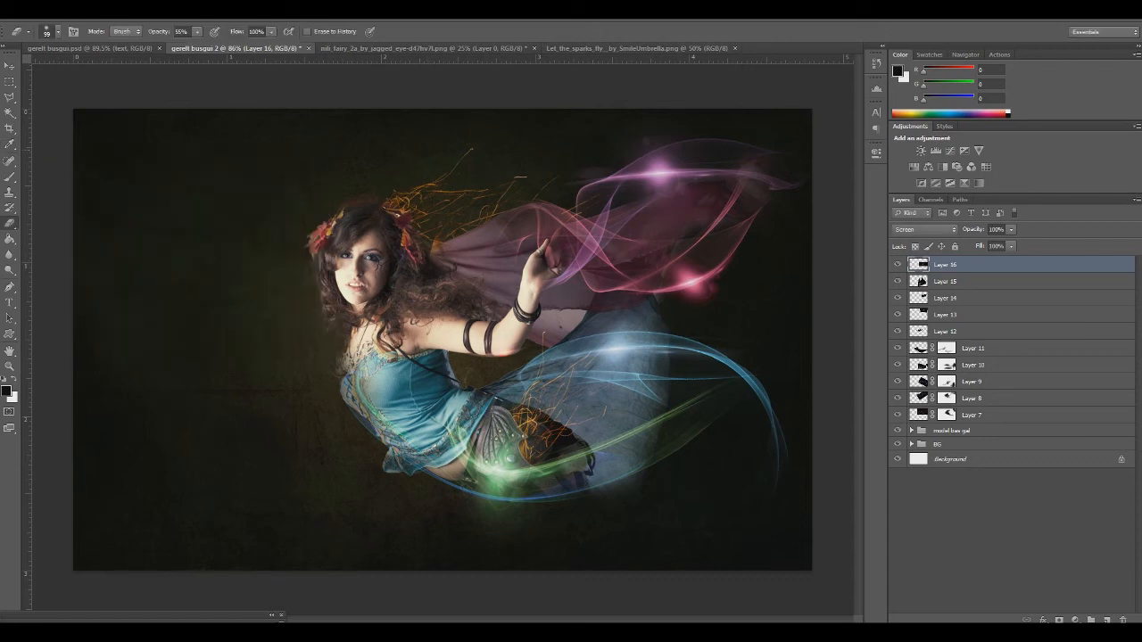
Paste another optical flare copy, scale it down over the fairy's shoulder, and set it to Screen blending
{"action": "key", "text": "ctrl+v"}
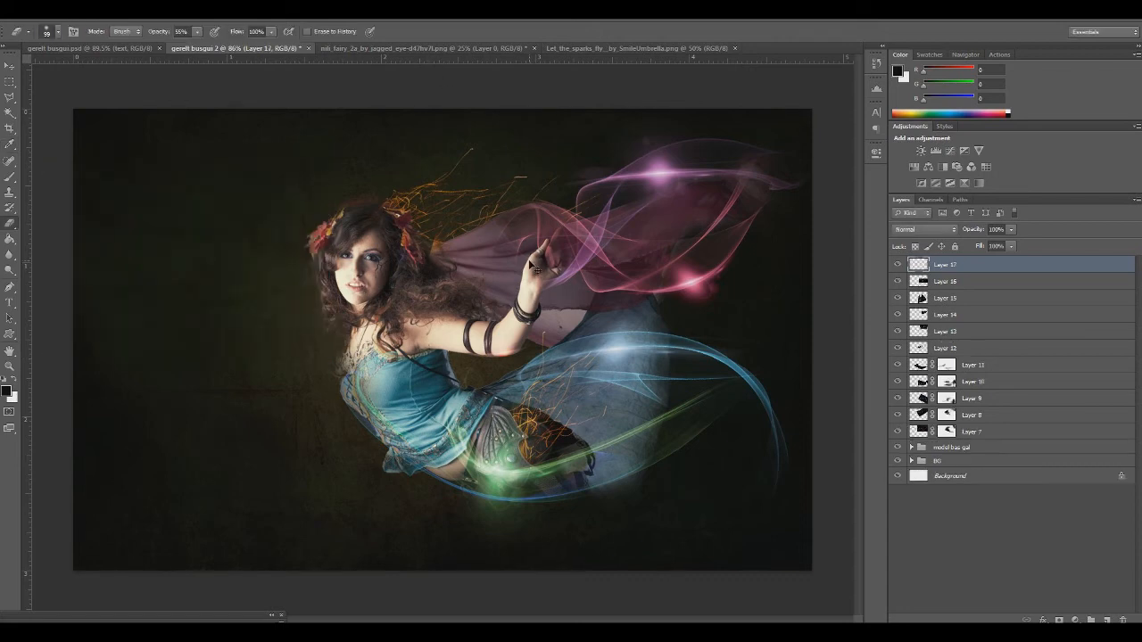
{"action": "key", "text": "ctrl+t"}
{"action": "left_click_drag", "start_coordinate": [73, 109], "coordinate": [552, 461]}
{"action": "left_click_drag", "start_coordinate": [716, 479], "coordinate": [159, 221]}
{"action": "left_click_drag", "start_coordinate": [43, 115], "coordinate": [538, 367]}
{"action": "left_click_drag", "start_coordinate": [686, 447], "coordinate": [294, 268]}
{"action": "key", "text": "Return"}
{"action": "key", "text": "e"}
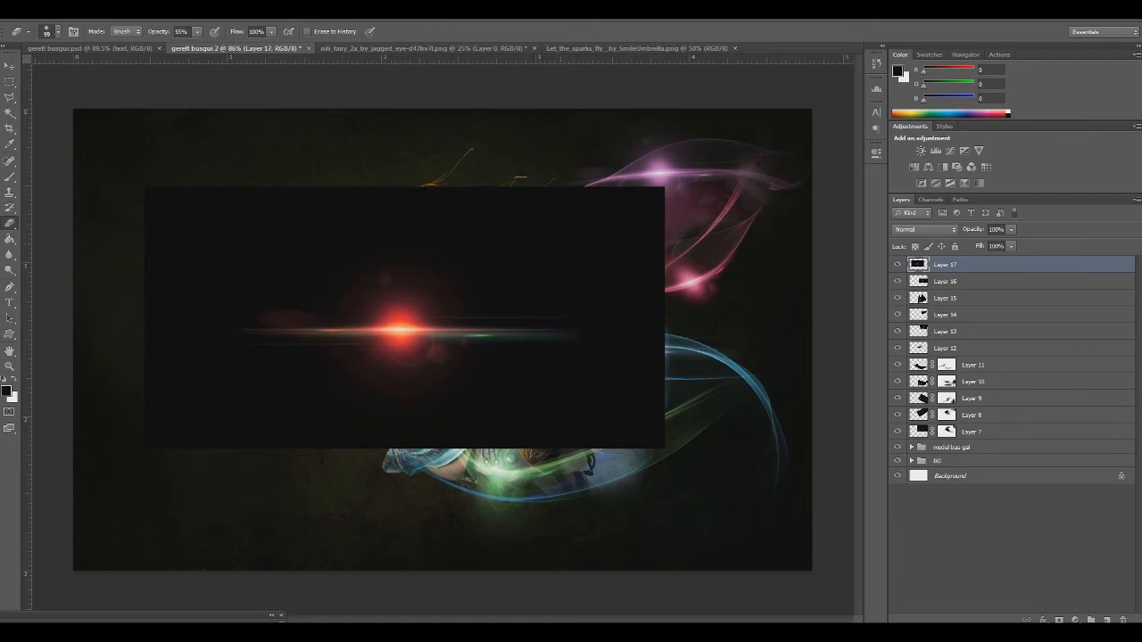
{"action": "left_click", "coordinate": [936, 229]}
{"action": "left_click", "coordinate": [928, 331]}
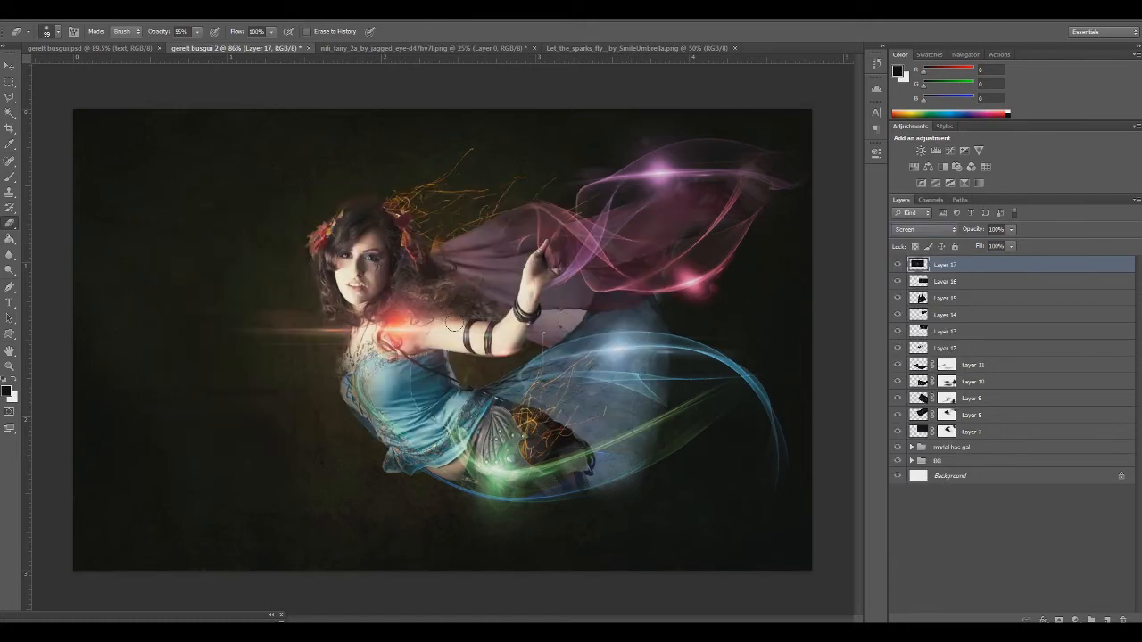
Distort the Layer 17 flare with a one-generator sine Wave filter, wavelength 182 to 591, with increased amplitude
{"action": "left_click", "coordinate": [183, 19]}
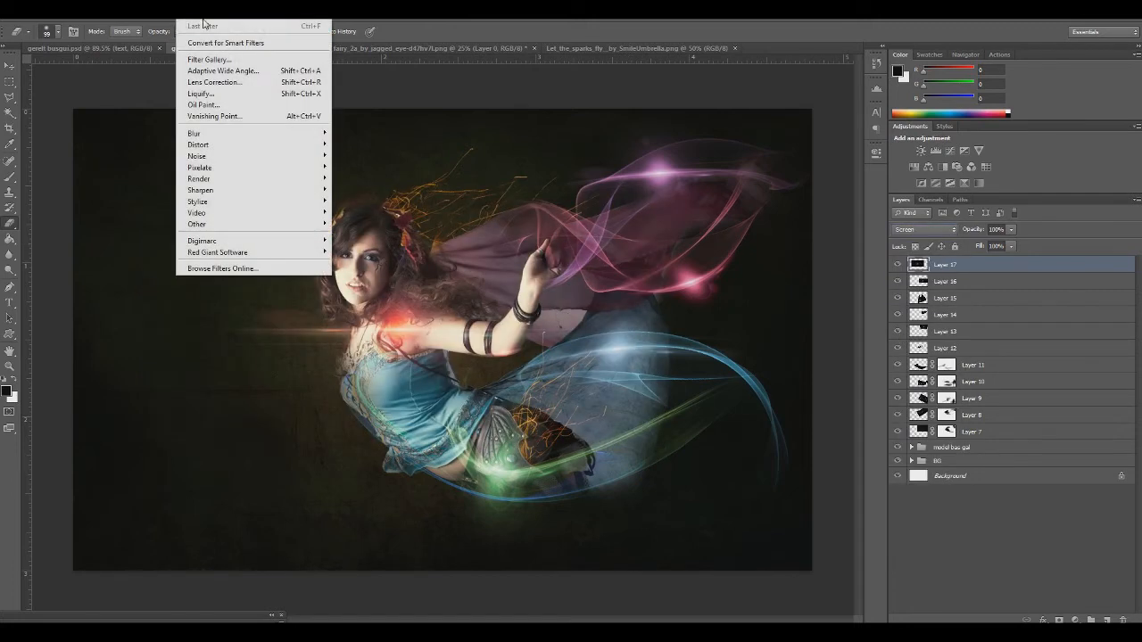
{"action": "mouse_move", "coordinate": [295, 145]}
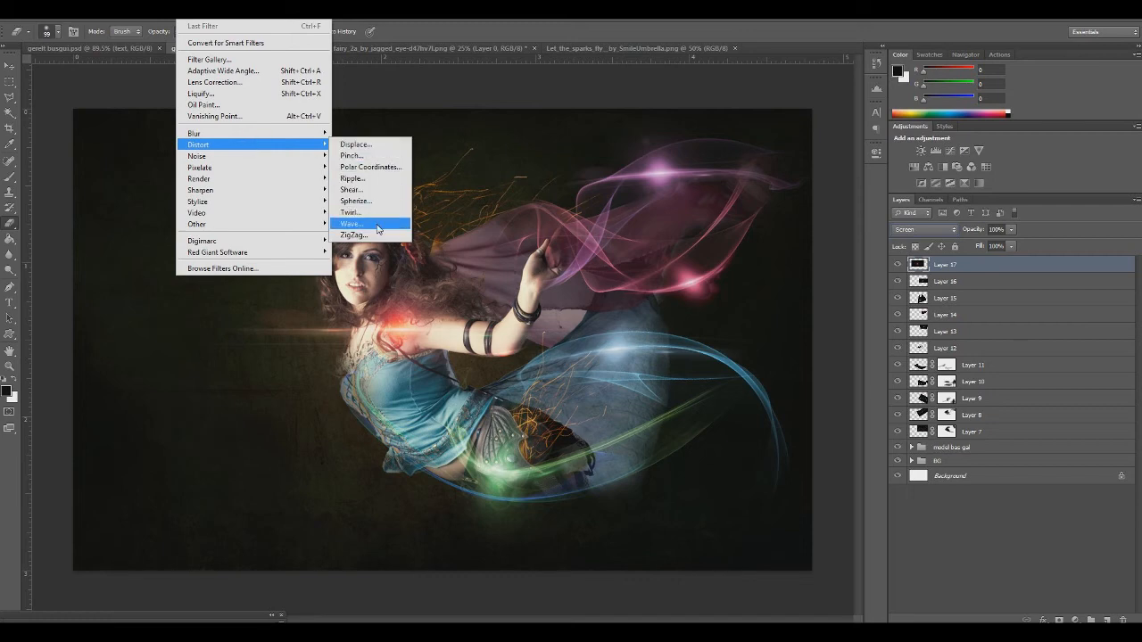
{"action": "left_click", "coordinate": [353, 223]}
{"action": "type", "text": "1"}
{"action": "left_click_drag", "start_coordinate": [305, 248], "coordinate": [371, 250]}
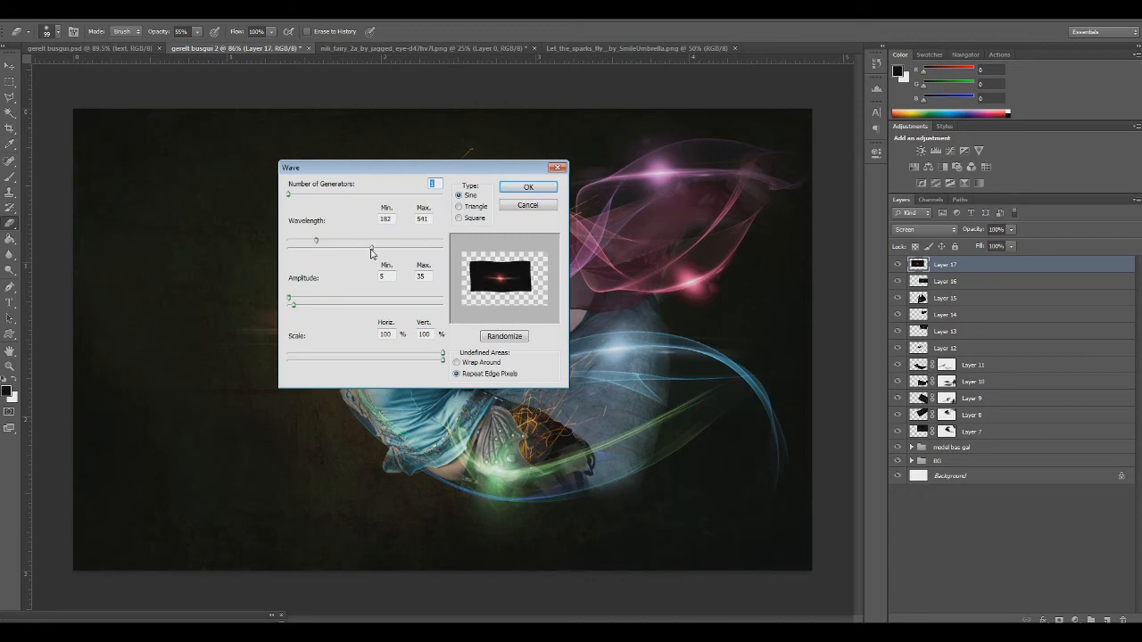
{"action": "left_click_drag", "start_coordinate": [291, 301], "coordinate": [306, 301]}
{"action": "left_click", "coordinate": [527, 188]}
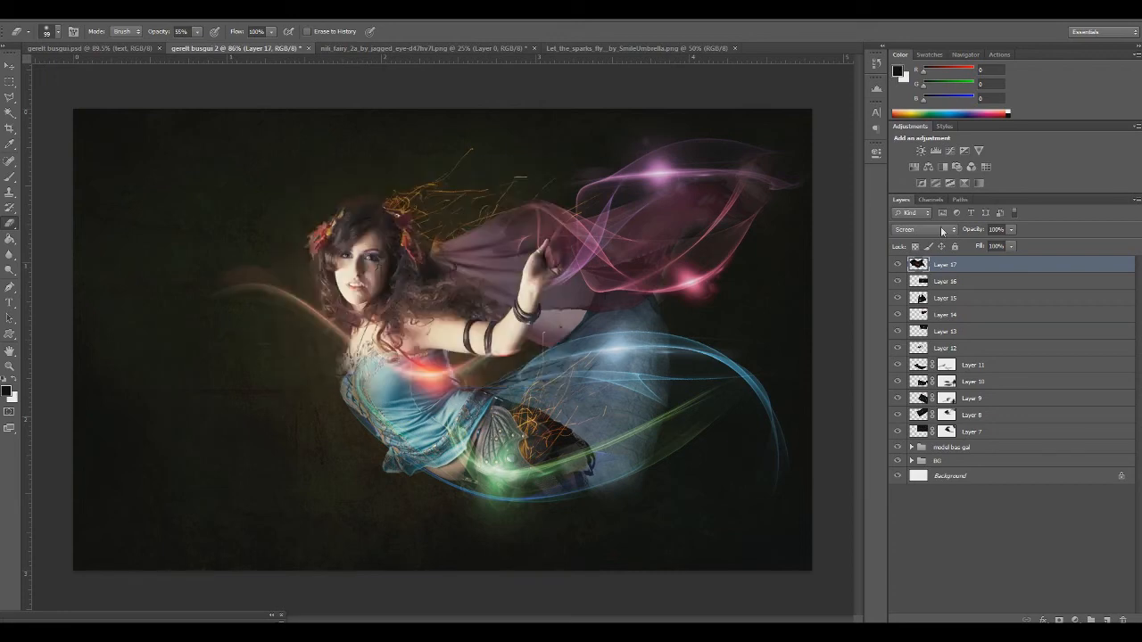
Rotate the wavy Layer 17 flare upright and place its glow against the edge of the fairy's blue bodice
{"action": "key", "text": "ctrl+t"}
{"action": "mouse_move", "coordinate": [428, 392]}
{"action": "left_mouse_down"}
{"action": "mouse_move", "coordinate": [316, 377]}
{"action": "mouse_move", "coordinate": [297, 327]}
{"action": "mouse_move", "coordinate": [398, 413]}
{"action": "left_mouse_up"}
{"action": "left_click_drag", "start_coordinate": [841, 514], "coordinate": [356, 549]}
{"action": "left_click_drag", "start_coordinate": [388, 410], "coordinate": [419, 441]}
{"action": "left_click_drag", "start_coordinate": [683, 449], "coordinate": [698, 409]}
{"action": "mouse_move", "coordinate": [432, 476]}
{"action": "left_mouse_down"}
{"action": "mouse_move", "coordinate": [407, 452]}
{"action": "mouse_move", "coordinate": [412, 461]}
{"action": "left_mouse_up"}
{"action": "key", "text": "Return"}
{"action": "key", "text": "e"}
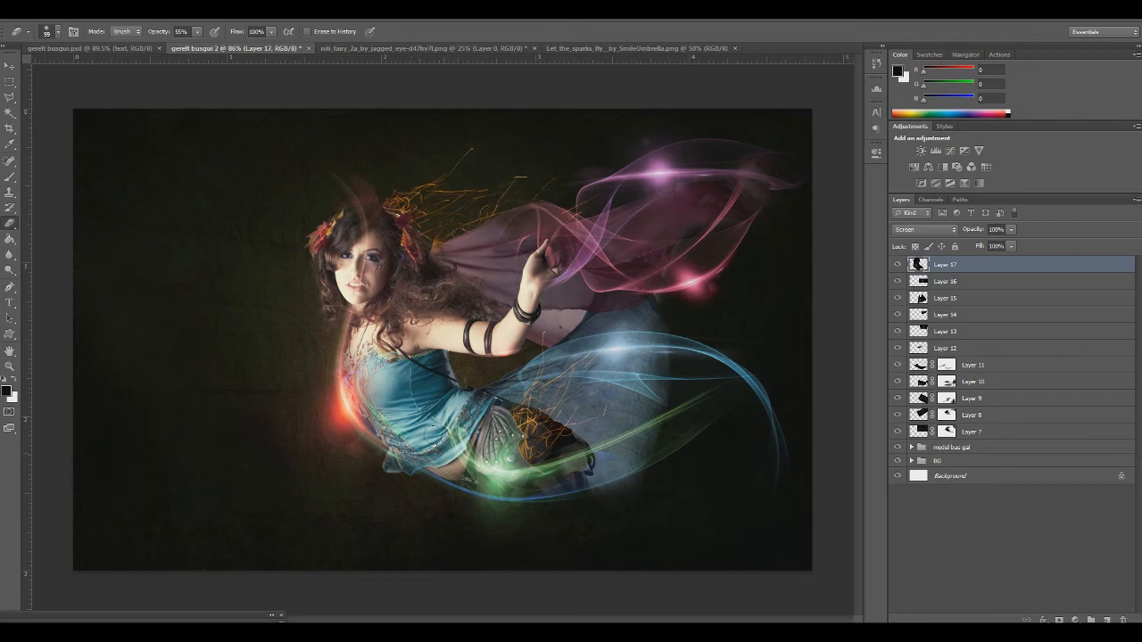
Add a layer mask to Layer 17 and clean the streak off the fairy's head, adjusting the eraser opacity
{"action": "left_click", "coordinate": [1060, 620]}
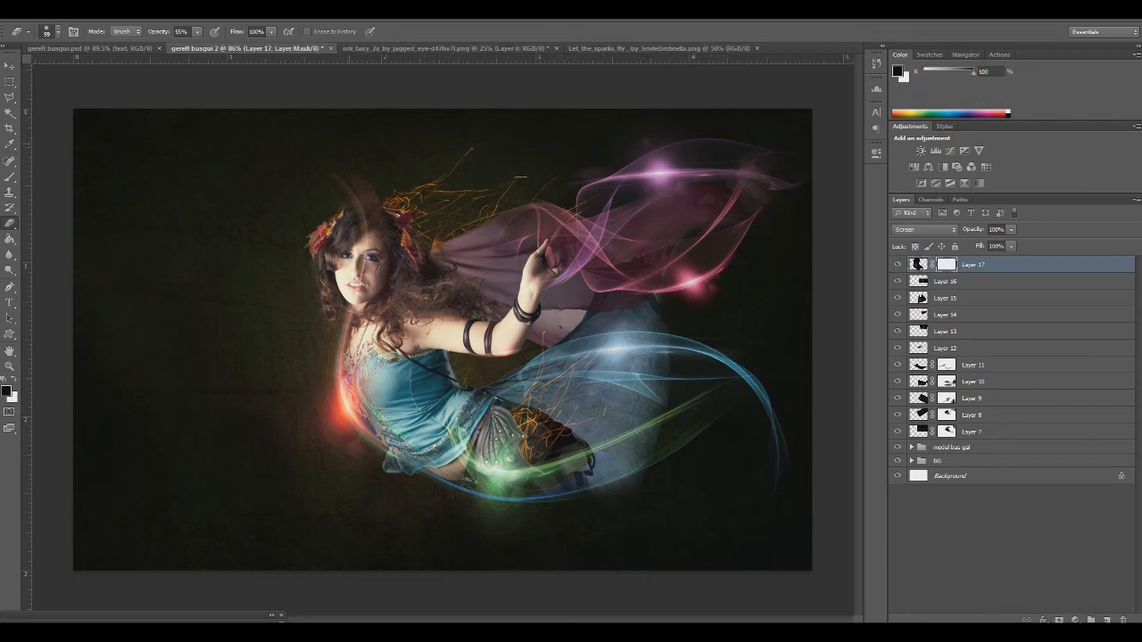
{"action": "left_click", "coordinate": [197, 32]}
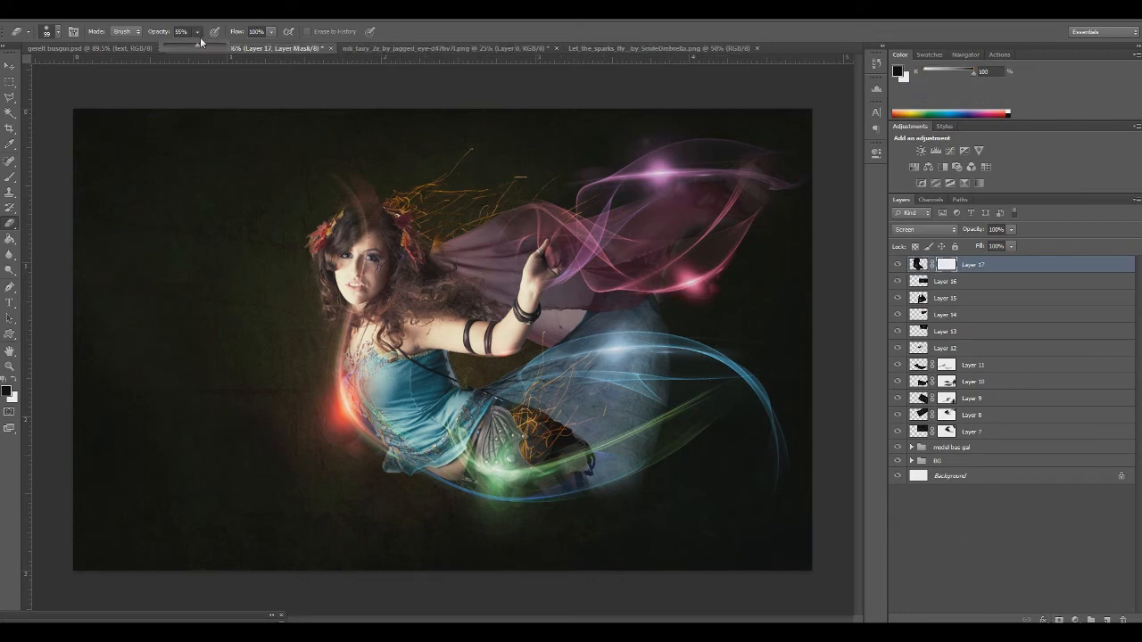
{"action": "left_click", "coordinate": [349, 150]}
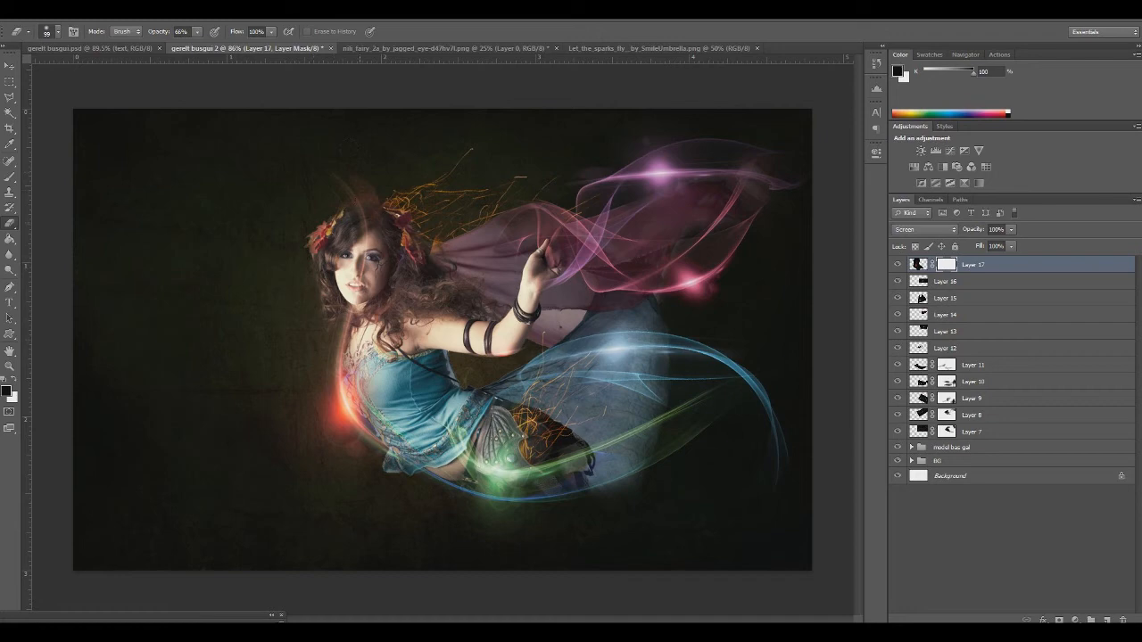
{"action": "left_click", "coordinate": [197, 32]}
{"action": "left_click", "coordinate": [366, 250]}
{"action": "left_click", "coordinate": [916, 265]}
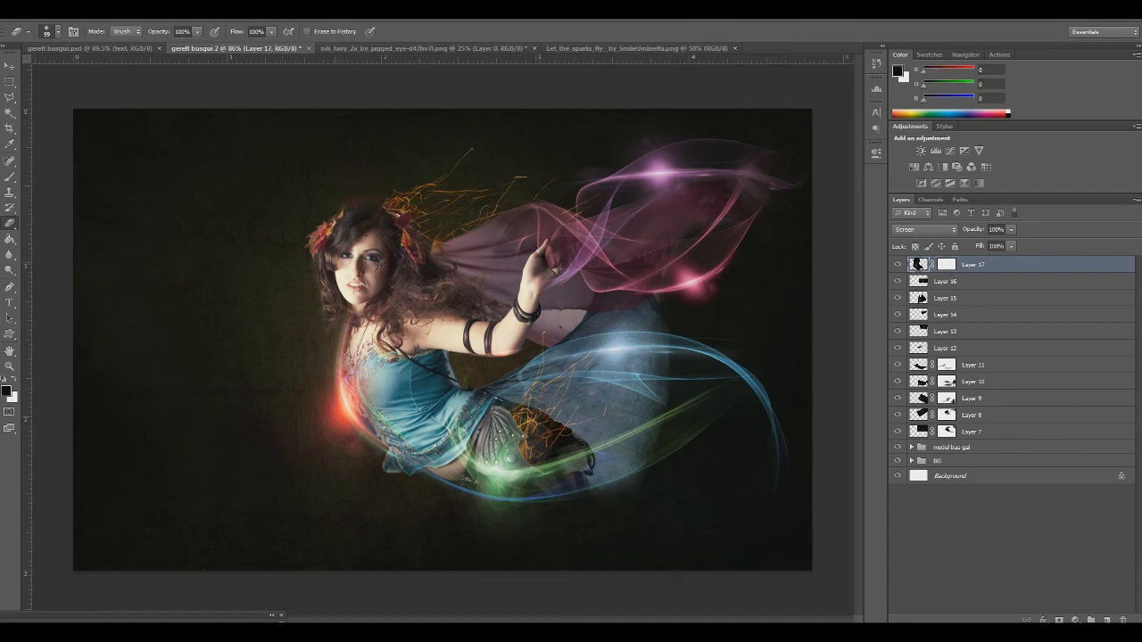
{"action": "key", "text": "ctrl+z"}
{"action": "mouse_move", "coordinate": [197, 32]}
{"action": "left_mouse_down"}
{"action": "mouse_move", "coordinate": [192, 49]}
{"action": "mouse_move", "coordinate": [162, 52]}
{"action": "left_mouse_up"}
Scale the Layer 17 flare to 42.70%, tilt it slightly and fit its glow against the bodice edge
{"action": "key", "text": "ctrl+t"}
{"action": "left_click_drag", "start_coordinate": [291, 283], "coordinate": [326, 403]}
{"action": "left_click_drag", "start_coordinate": [240, 170], "coordinate": [459, 559]}
{"action": "left_click_drag", "start_coordinate": [527, 575], "coordinate": [326, 288]}
{"action": "left_click_drag", "start_coordinate": [560, 530], "coordinate": [574, 507]}
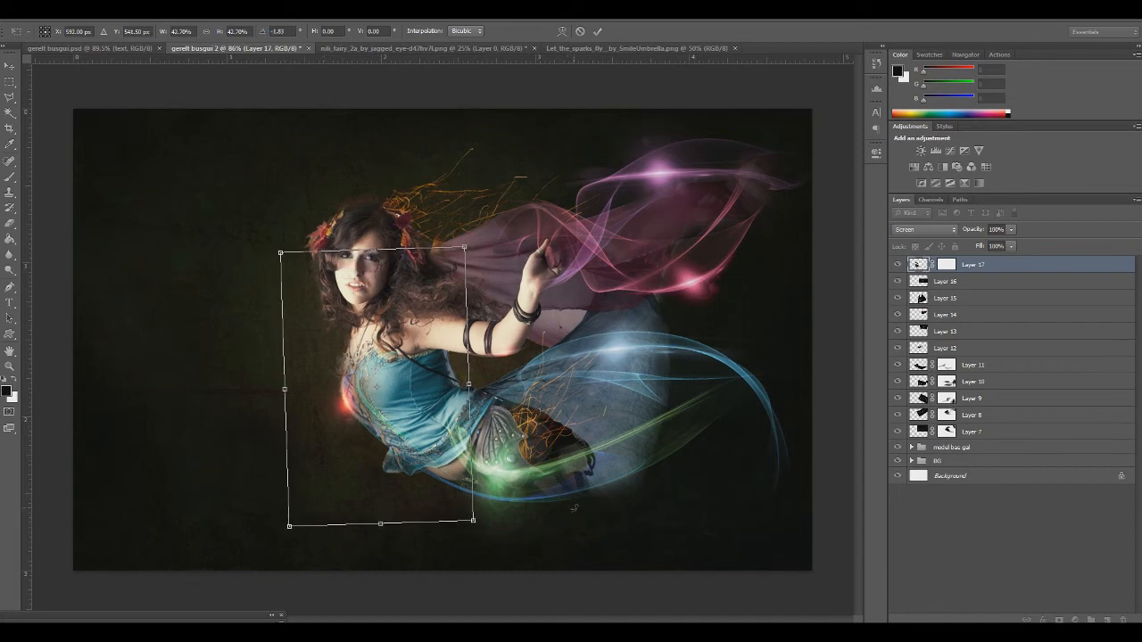
{"action": "key", "text": "Return"}
Colorize the Layer 17 flare blue with Hue/Saturation and nudge it into line with the bodice edge
{"action": "key", "text": "ctrl+u"}
{"action": "left_click", "coordinate": [295, 308]}
{"action": "left_click_drag", "start_coordinate": [190, 239], "coordinate": [149, 271]}
{"action": "left_click", "coordinate": [302, 180]}
{"action": "key", "text": "ctrl+t"}
{"action": "left_click_drag", "start_coordinate": [398, 443], "coordinate": [392, 435]}
{"action": "key", "text": "Return"}
{"action": "key", "text": "e"}
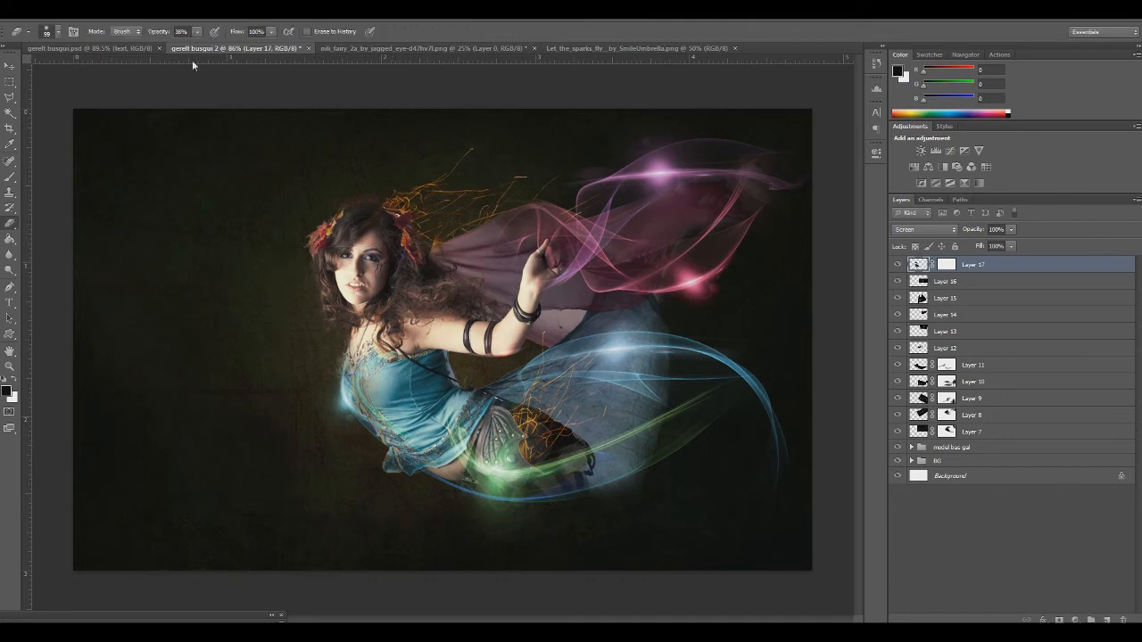
Paste another copy of the optical flare and scale it down over the middle of the fairy composition
{"action": "key", "text": "ctrl+v"}
{"action": "key", "text": "ctrl+t"}
{"action": "left_click_drag", "start_coordinate": [75, 109], "coordinate": [467, 543]}
{"action": "left_click_drag", "start_coordinate": [684, 492], "coordinate": [171, 270]}
{"action": "mouse_move", "coordinate": [49, 134]}
{"action": "left_mouse_down"}
{"action": "mouse_move", "coordinate": [359, 436]}
{"action": "mouse_move", "coordinate": [414, 315]}
{"action": "left_mouse_up"}
{"action": "left_click_drag", "start_coordinate": [588, 430], "coordinate": [324, 295]}
{"action": "key", "text": "Return"}
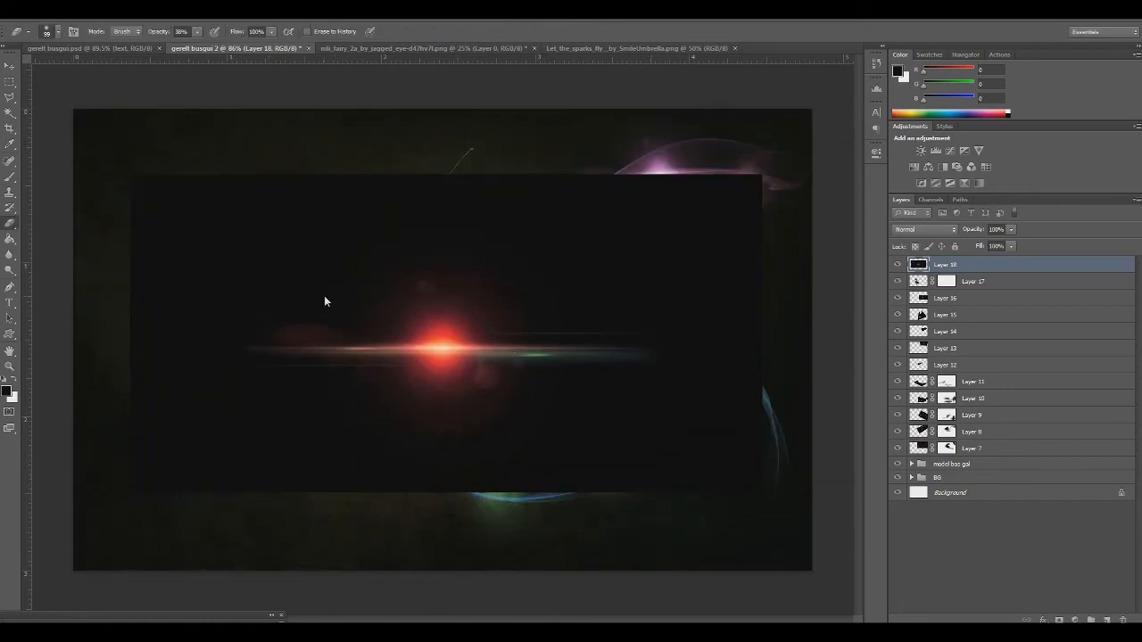
Flatten the Layer 18 flare to about 67% width and 34% height over the legs, and set it to Screen
{"action": "key", "text": "ctrl+t"}
{"action": "left_click_drag", "start_coordinate": [131, 174], "coordinate": [339, 385]}
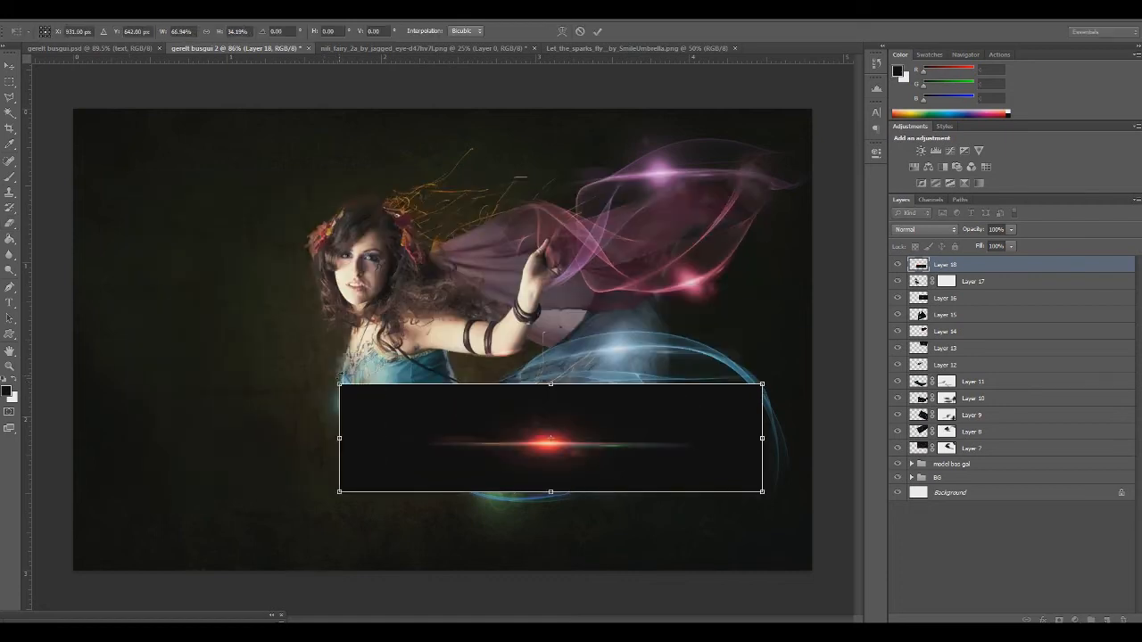
{"action": "key", "text": "Return"}
{"action": "left_click", "coordinate": [926, 230]}
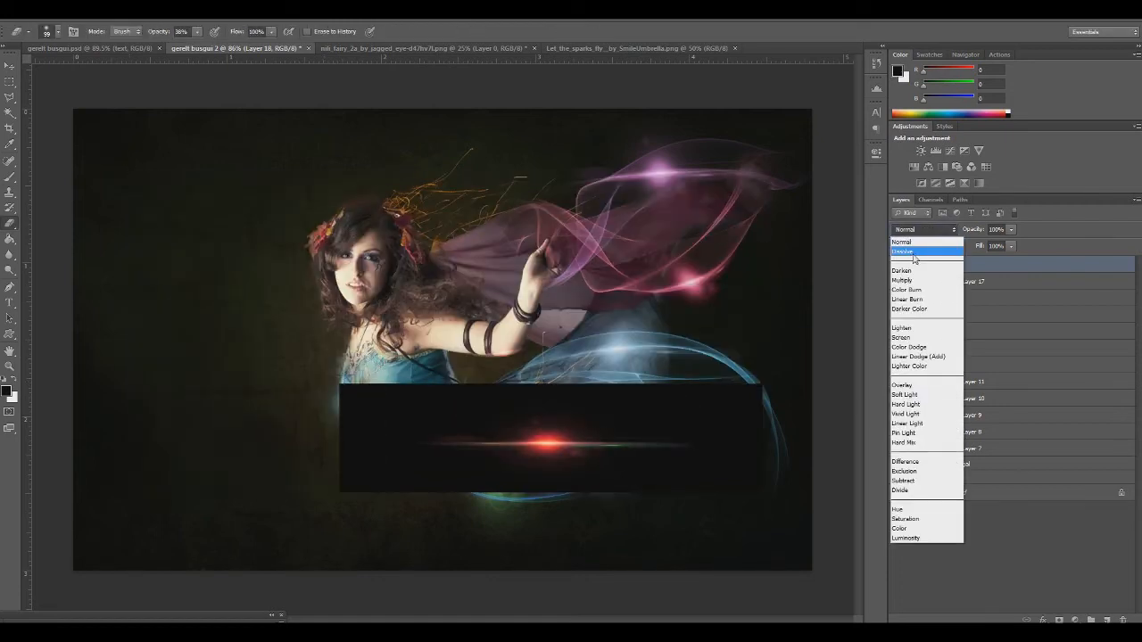
{"action": "left_click", "coordinate": [909, 335]}
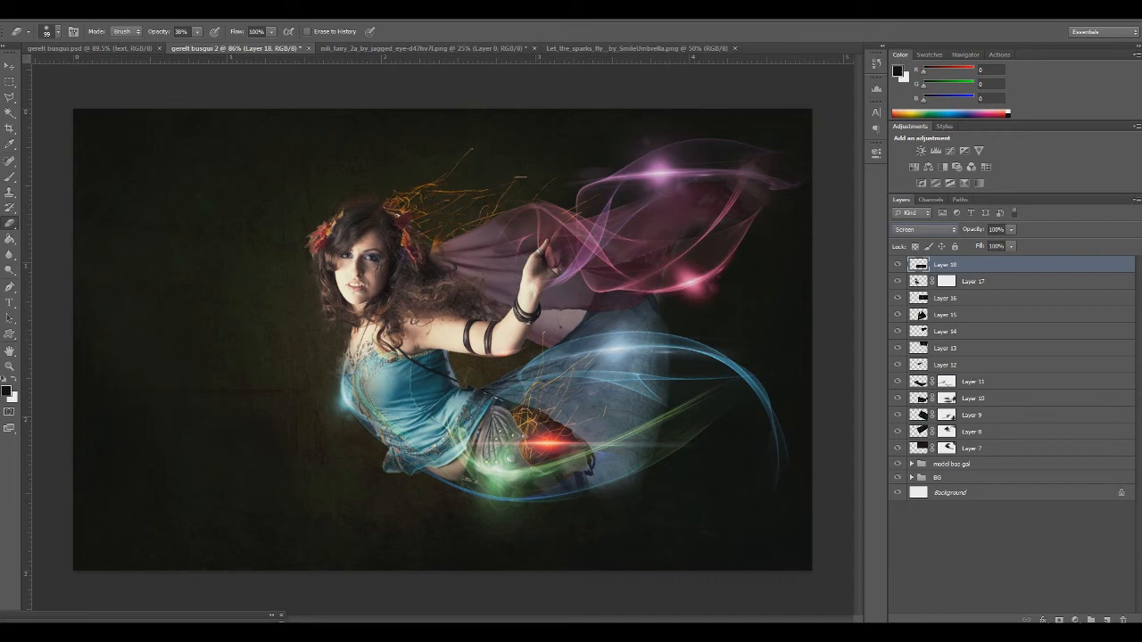
Bend the Layer 18 flare streak with the Wave distortion filter
{"action": "left_click", "coordinate": [225, 16]}
{"action": "mouse_move", "coordinate": [218, 145]}
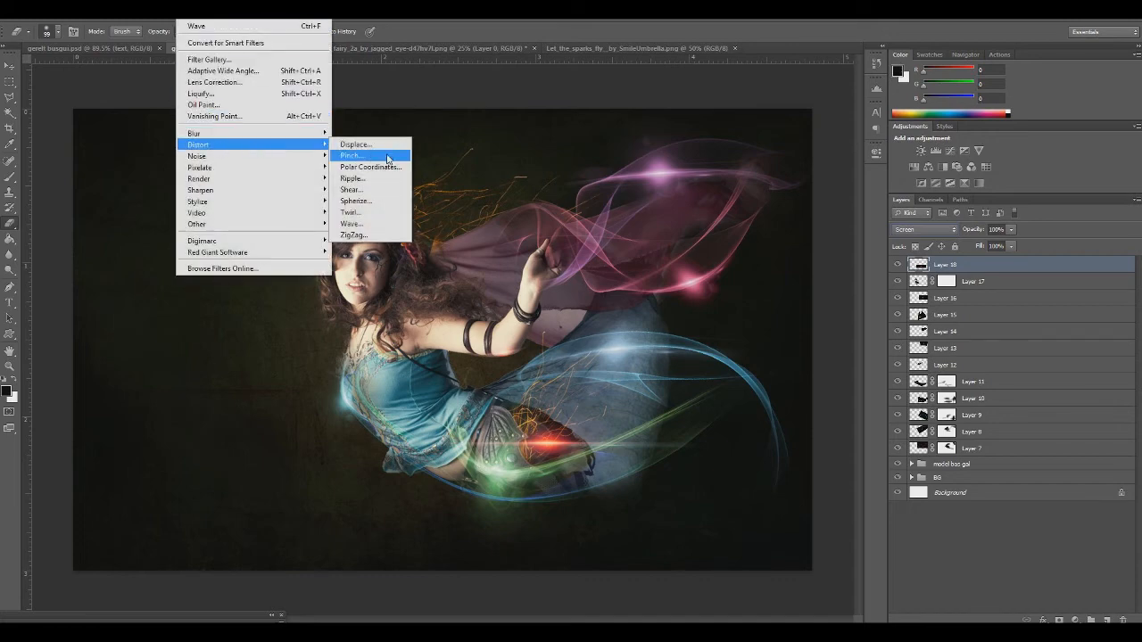
{"action": "left_click", "coordinate": [351, 224]}
{"action": "mouse_move", "coordinate": [372, 248]}
{"action": "left_mouse_down"}
{"action": "mouse_move", "coordinate": [320, 243]}
{"action": "mouse_move", "coordinate": [372, 253]}
{"action": "left_mouse_up"}
{"action": "left_click", "coordinate": [529, 186]}
Try flipping the Layer 18 flare vertically and angling its streak upward from the fairy's waist
{"action": "key", "text": "ctrl+t"}
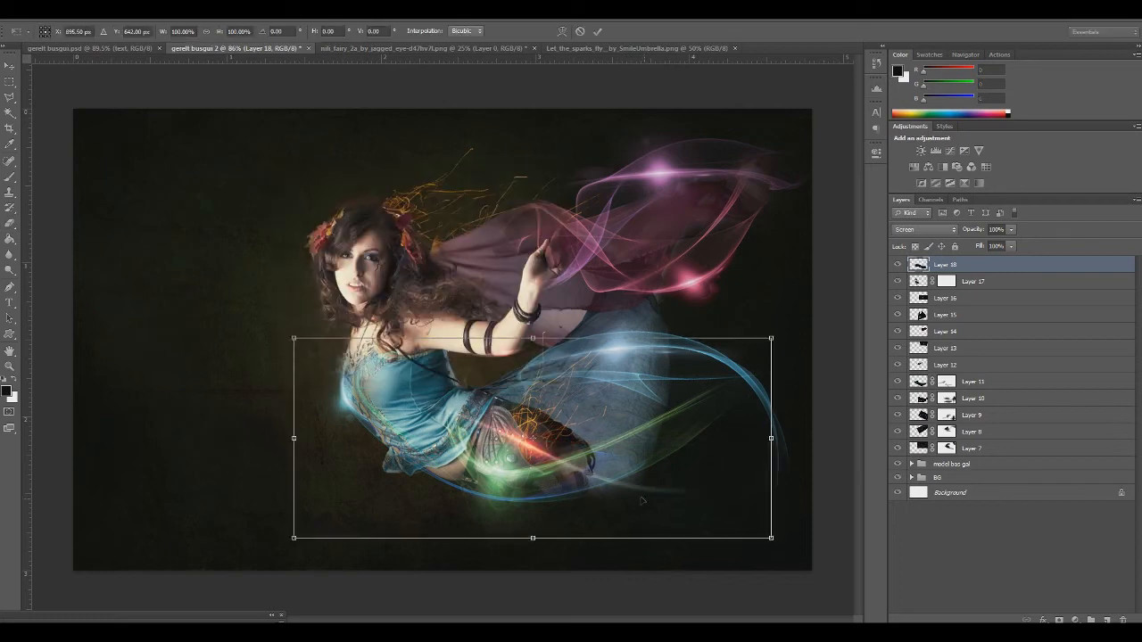
{"action": "left_click_drag", "start_coordinate": [643, 501], "coordinate": [567, 507]}
{"action": "mouse_move", "coordinate": [759, 516]}
{"action": "left_mouse_down"}
{"action": "mouse_move", "coordinate": [790, 464]}
{"action": "mouse_move", "coordinate": [766, 502]}
{"action": "left_mouse_up"}
{"action": "right_click", "coordinate": [554, 463]}
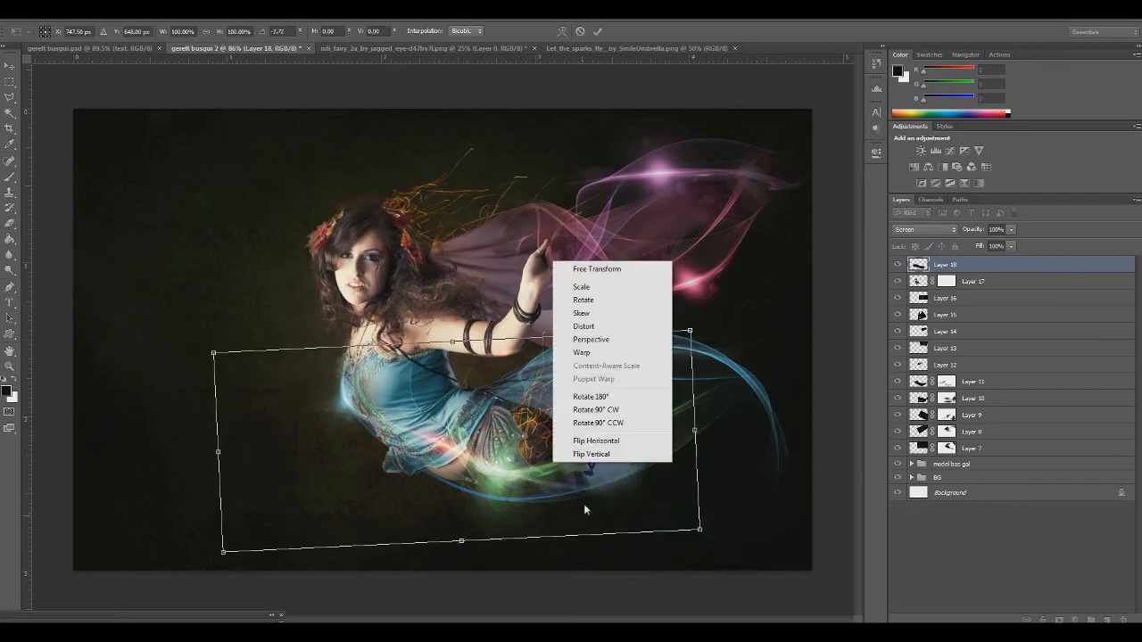
{"action": "left_click", "coordinate": [589, 454]}
{"action": "left_click_drag", "start_coordinate": [504, 485], "coordinate": [574, 418]}
{"action": "left_click_drag", "start_coordinate": [566, 531], "coordinate": [590, 525]}
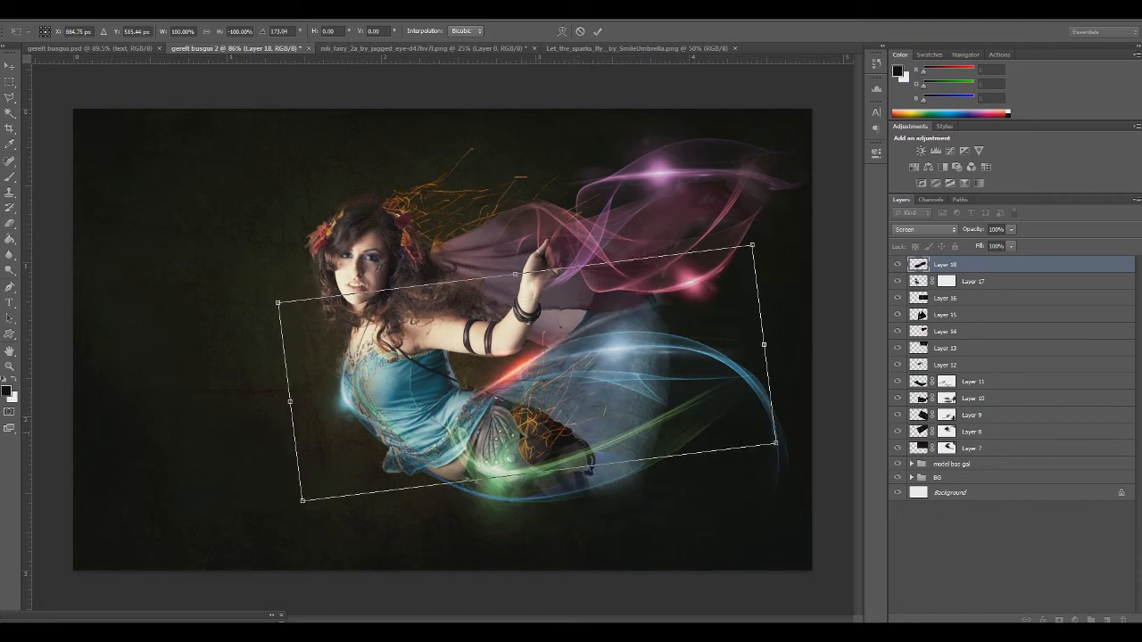
Rotate the Layer 18 flare, flip it horizontally and move it toward the fairy's hip
{"action": "left_click_drag", "start_coordinate": [500, 438], "coordinate": [450, 494]}
{"action": "left_click_drag", "start_coordinate": [790, 455], "coordinate": [575, 564]}
{"action": "right_click", "coordinate": [517, 289]}
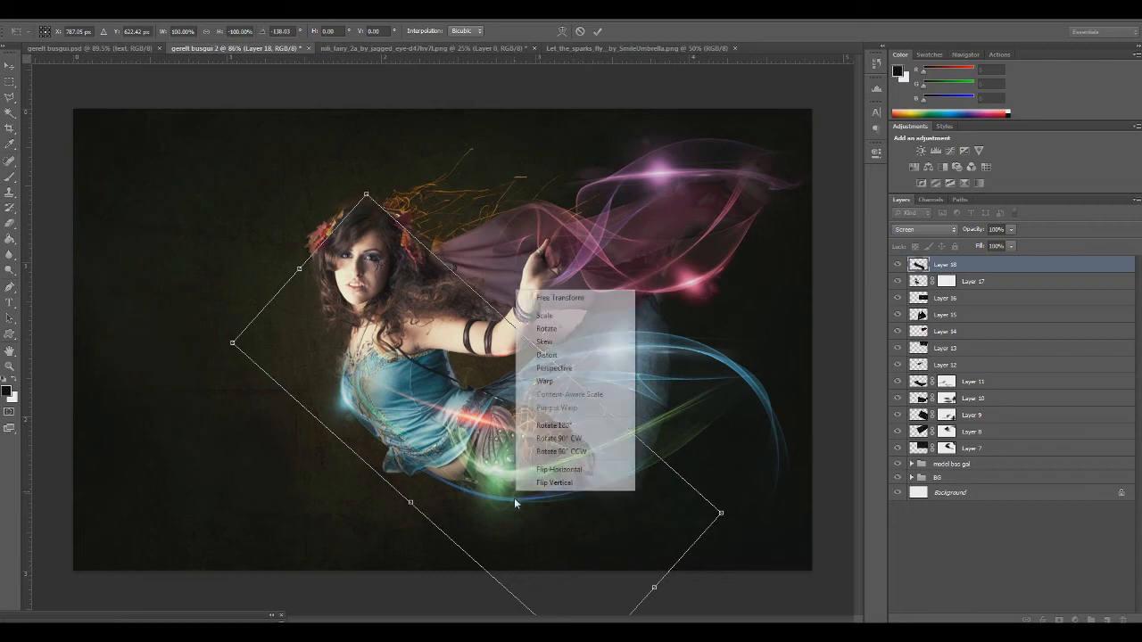
{"action": "left_click", "coordinate": [563, 470]}
{"action": "left_click_drag", "start_coordinate": [653, 418], "coordinate": [641, 564]}
{"action": "left_click_drag", "start_coordinate": [509, 495], "coordinate": [490, 508]}
Turn and position the Layer 18 flare so its streak runs diagonally beneath the hip along the lower blue ribbon
{"action": "left_click_drag", "start_coordinate": [755, 548], "coordinate": [205, 427]}
{"action": "left_click_drag", "start_coordinate": [398, 510], "coordinate": [388, 484]}
{"action": "left_click_drag", "start_coordinate": [428, 565], "coordinate": [401, 580]}
{"action": "left_click_drag", "start_coordinate": [396, 510], "coordinate": [405, 515]}
{"action": "left_click_drag", "start_coordinate": [805, 495], "coordinate": [793, 514]}
{"action": "left_click_drag", "start_coordinate": [640, 497], "coordinate": [636, 497]}
{"action": "left_click_drag", "start_coordinate": [740, 515], "coordinate": [738, 532]}
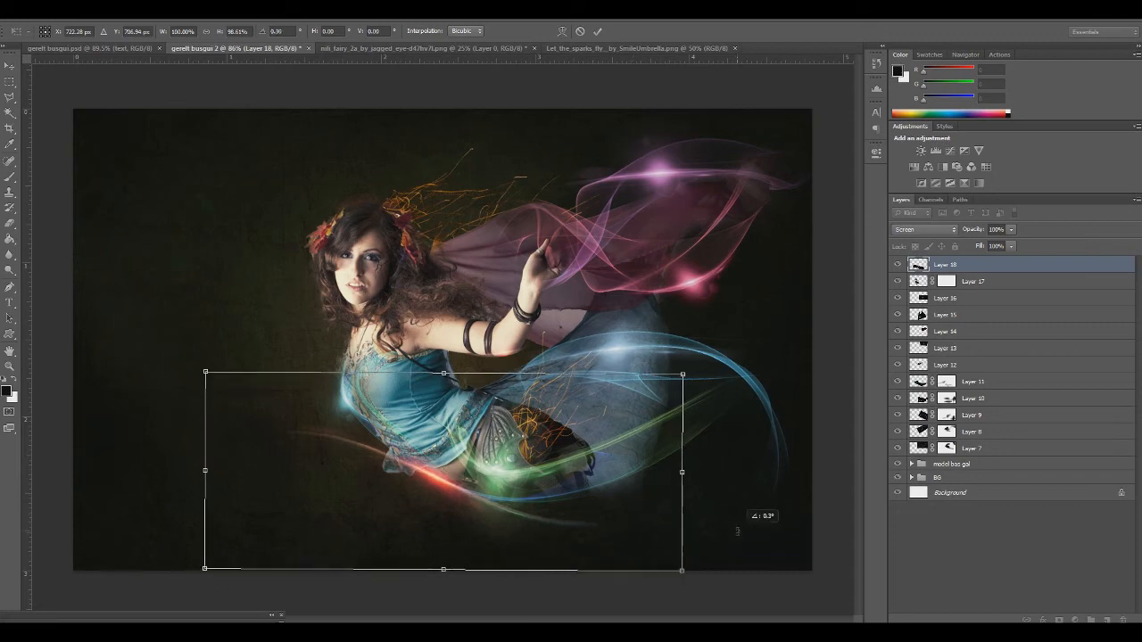
Warp the Layer 18 flare so its streak curves along the lower blue ribbon beneath the fairy's hip
{"action": "left_click", "coordinate": [562, 32]}
{"action": "mouse_move", "coordinate": [587, 485]}
{"action": "left_mouse_down"}
{"action": "mouse_move", "coordinate": [609, 461]}
{"action": "mouse_move", "coordinate": [595, 470]}
{"action": "left_mouse_up"}
{"action": "left_click_drag", "start_coordinate": [475, 473], "coordinate": [466, 479]}
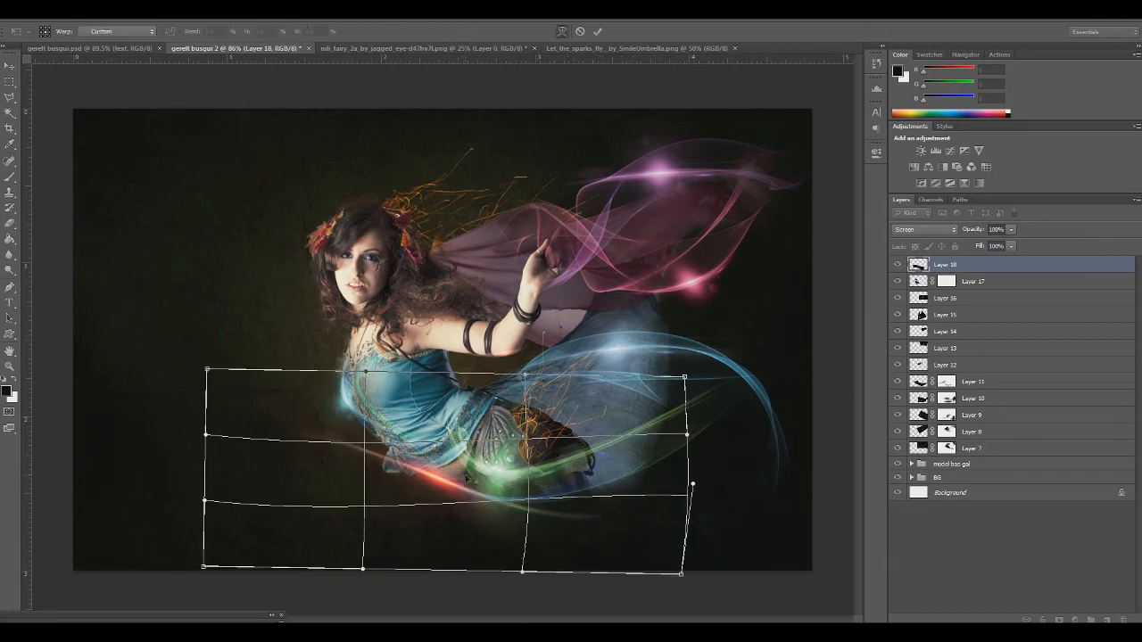
{"action": "mouse_move", "coordinate": [617, 516]}
{"action": "left_mouse_down"}
{"action": "mouse_move", "coordinate": [624, 506]}
{"action": "mouse_move", "coordinate": [618, 518]}
{"action": "left_mouse_up"}
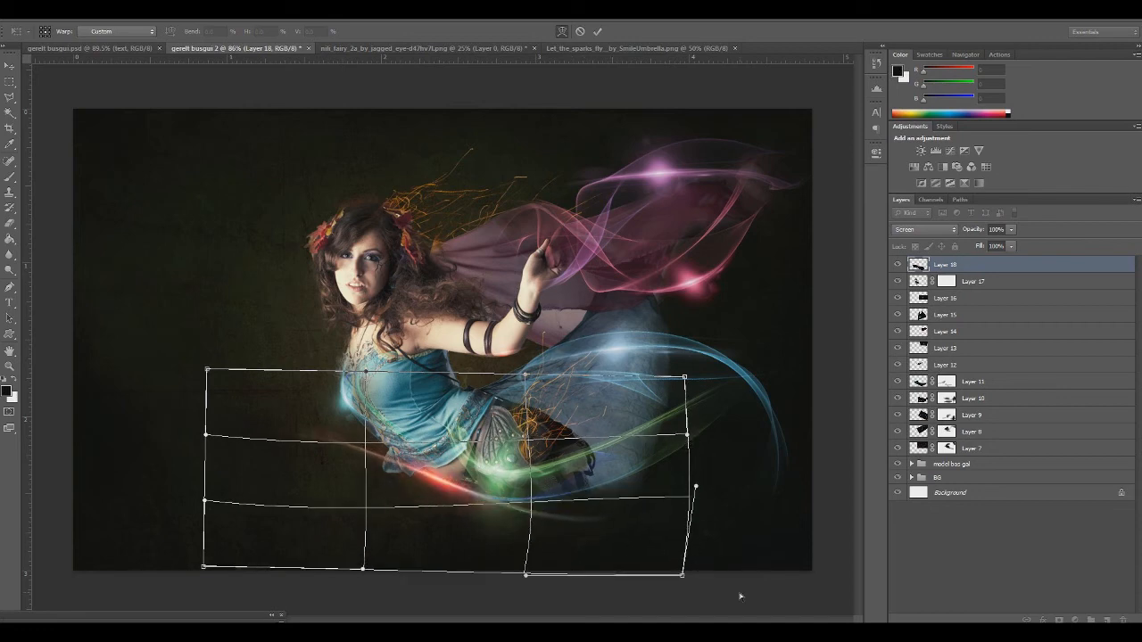
{"action": "left_click_drag", "start_coordinate": [683, 575], "coordinate": [729, 457]}
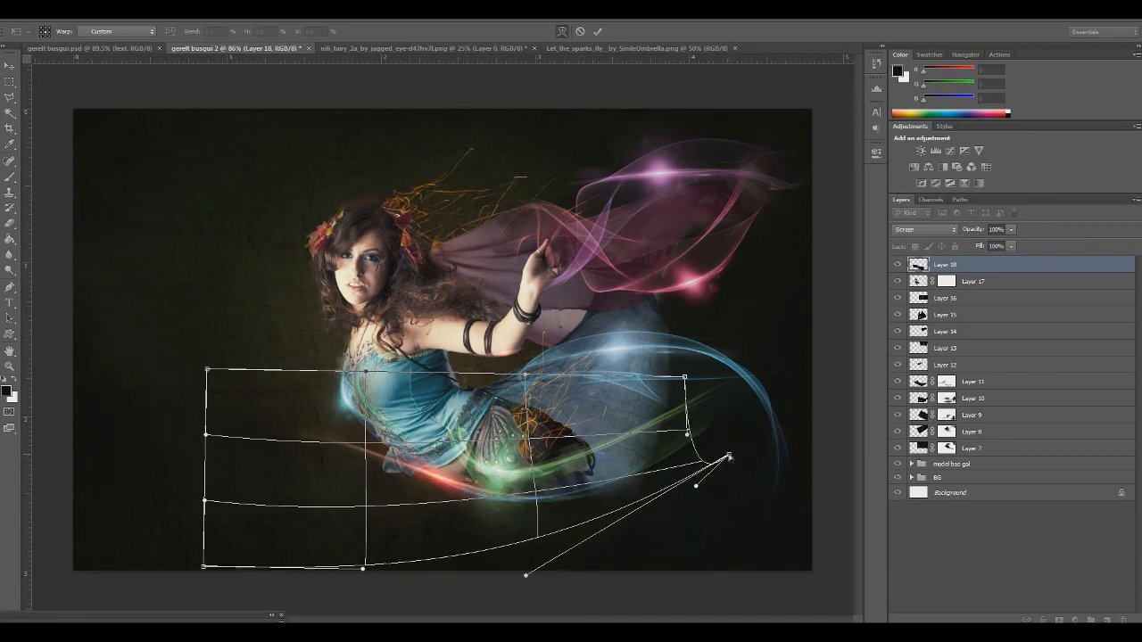
{"action": "left_click_drag", "start_coordinate": [210, 370], "coordinate": [472, 207]}
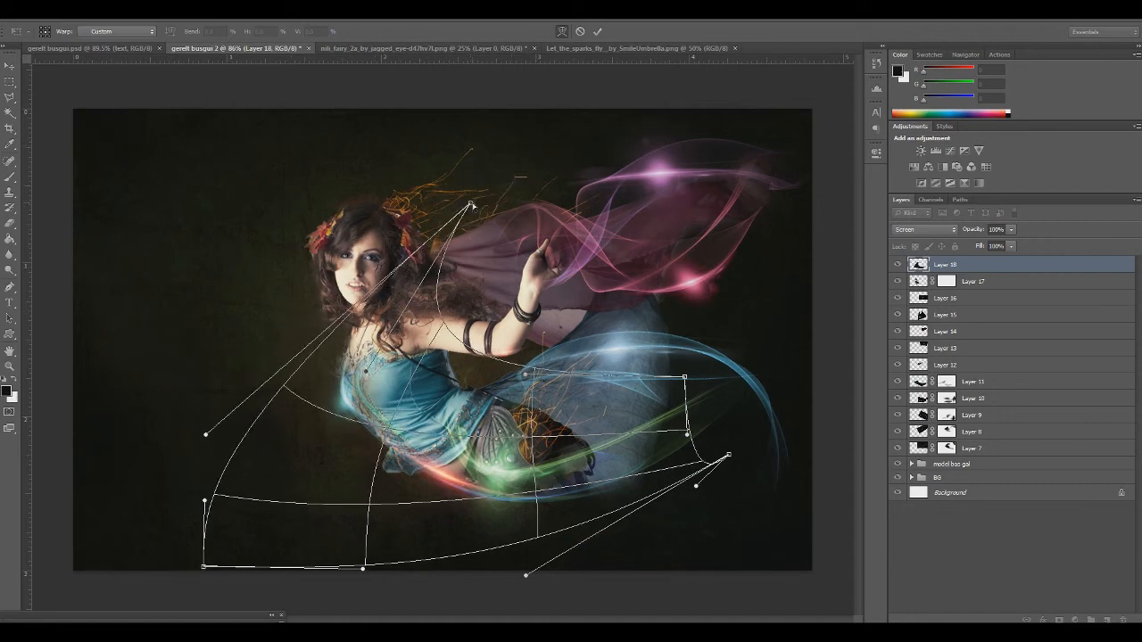
{"action": "key", "text": "Return"}
{"action": "key", "text": "ctrl+t"}
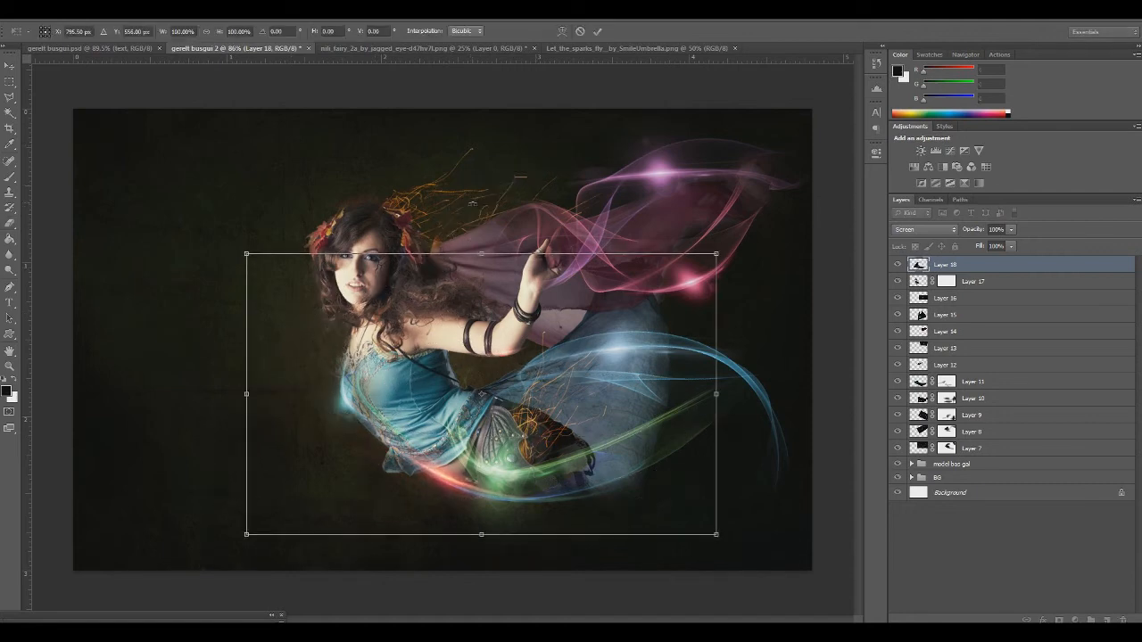
{"action": "key", "text": "Escape"}
{"action": "key", "text": "b"}
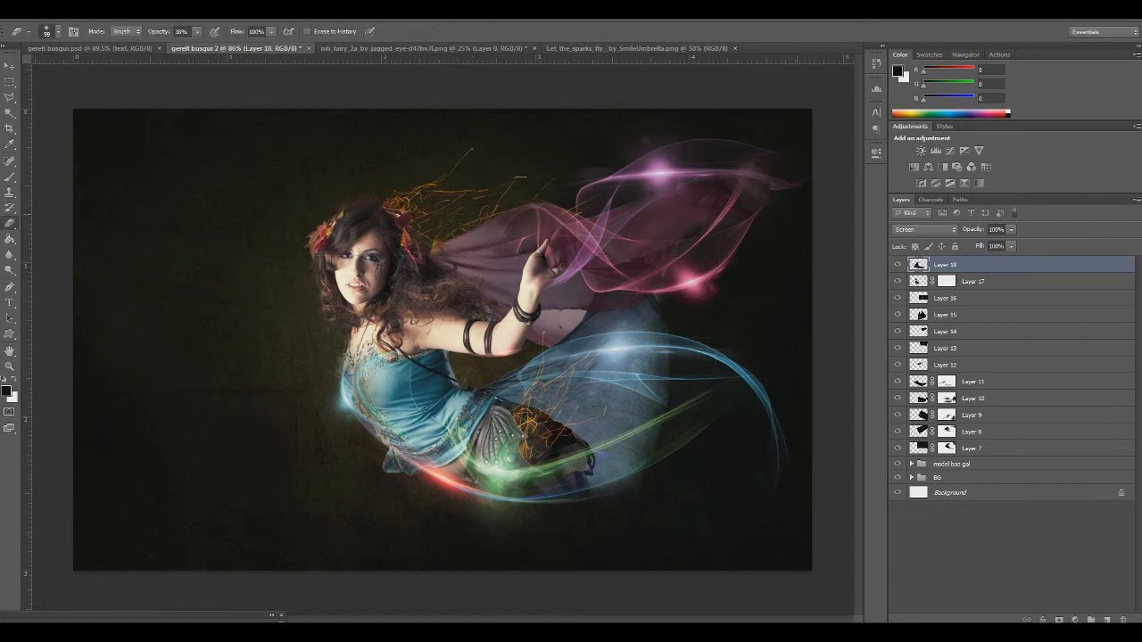
Colorize the Layer 18 flare magenta-pink with Hue/Saturation, raising its saturation above the Colorize default of 25
{"action": "key", "text": "ctrl+u"}
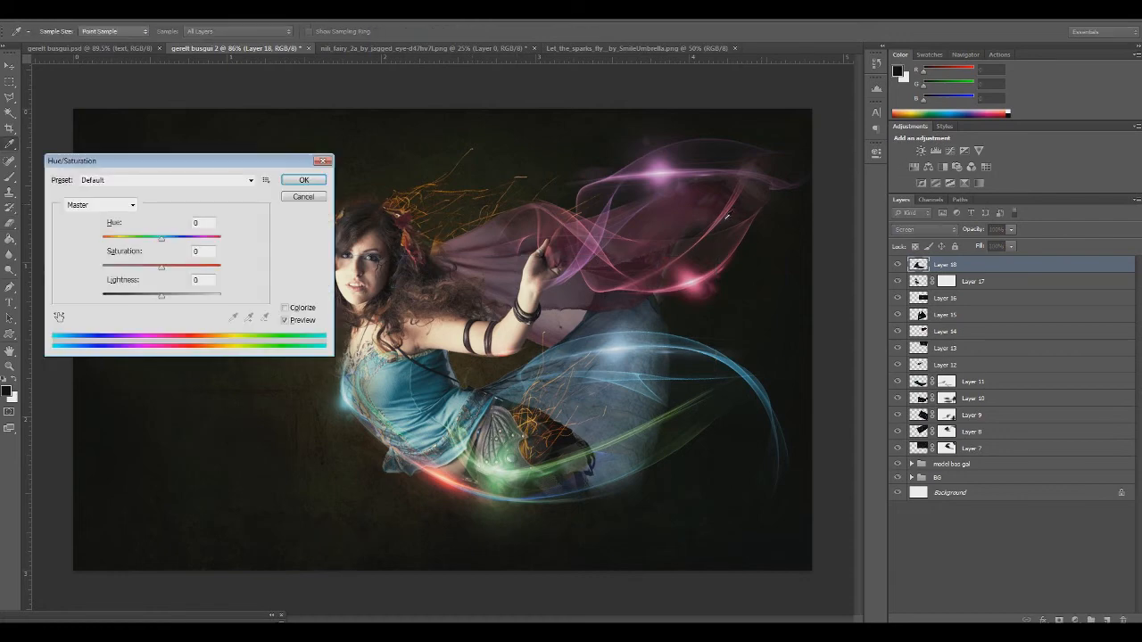
{"action": "left_click_drag", "start_coordinate": [161, 238], "coordinate": [203, 239]}
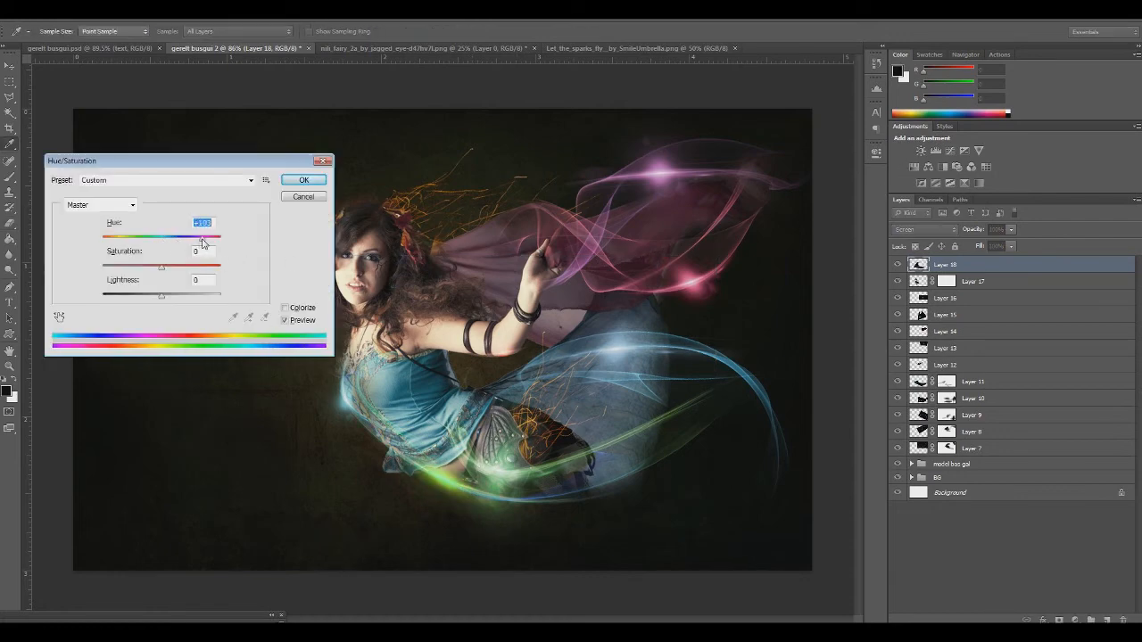
{"action": "left_click", "coordinate": [285, 309]}
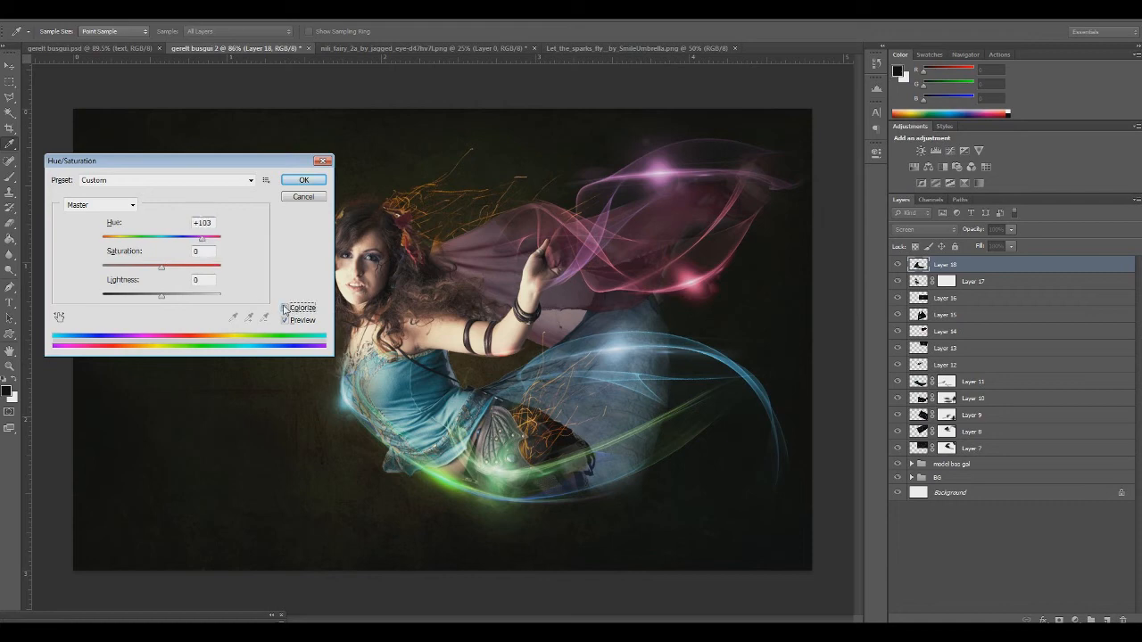
{"action": "left_click", "coordinate": [285, 308]}
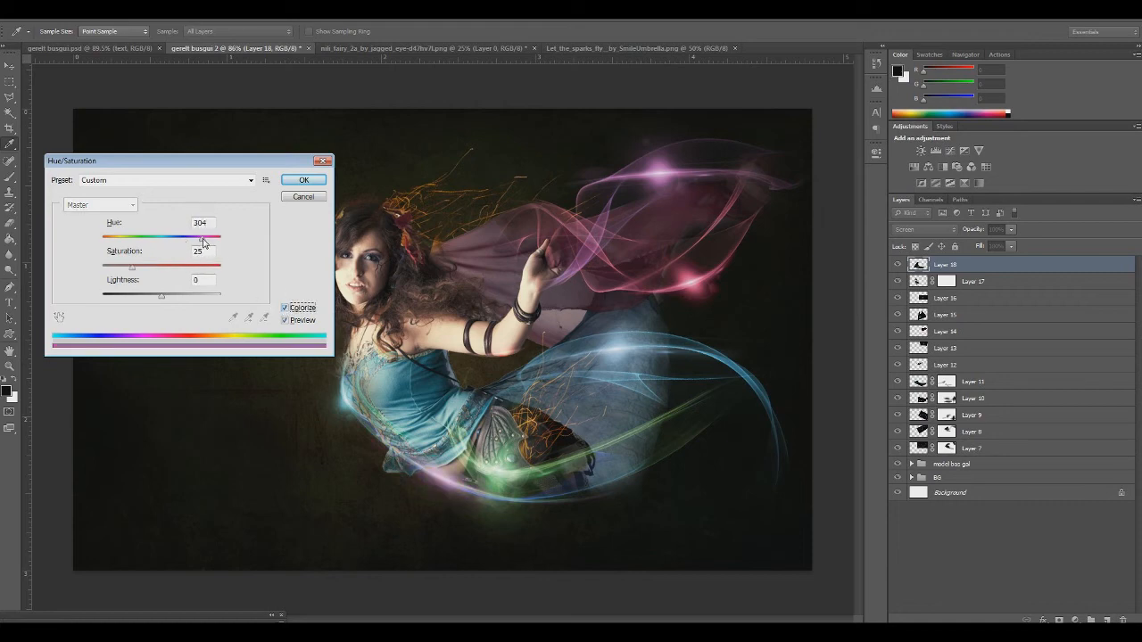
{"action": "left_click_drag", "start_coordinate": [203, 242], "coordinate": [205, 242]}
{"action": "left_click_drag", "start_coordinate": [154, 271], "coordinate": [161, 272]}
{"action": "left_click", "coordinate": [304, 181]}
{"action": "key", "text": "e"}
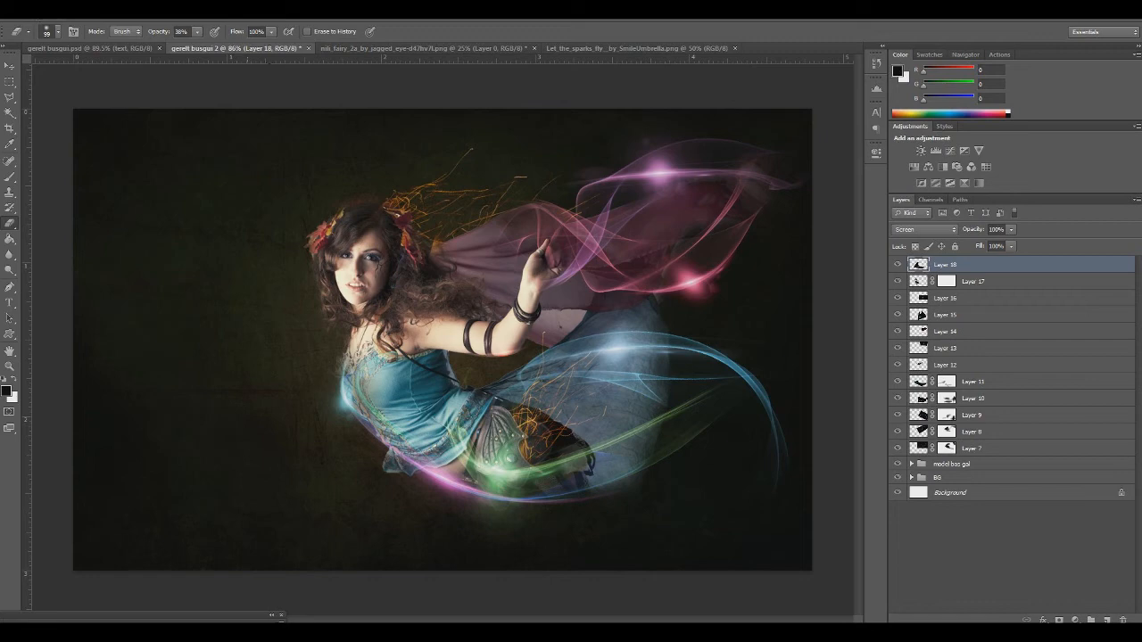
Open the image 4-1.png from the gerelt busgui folder inside the Project folder
{"action": "left_click", "coordinate": [25, 14]}
{"action": "left_click", "coordinate": [41, 49]}
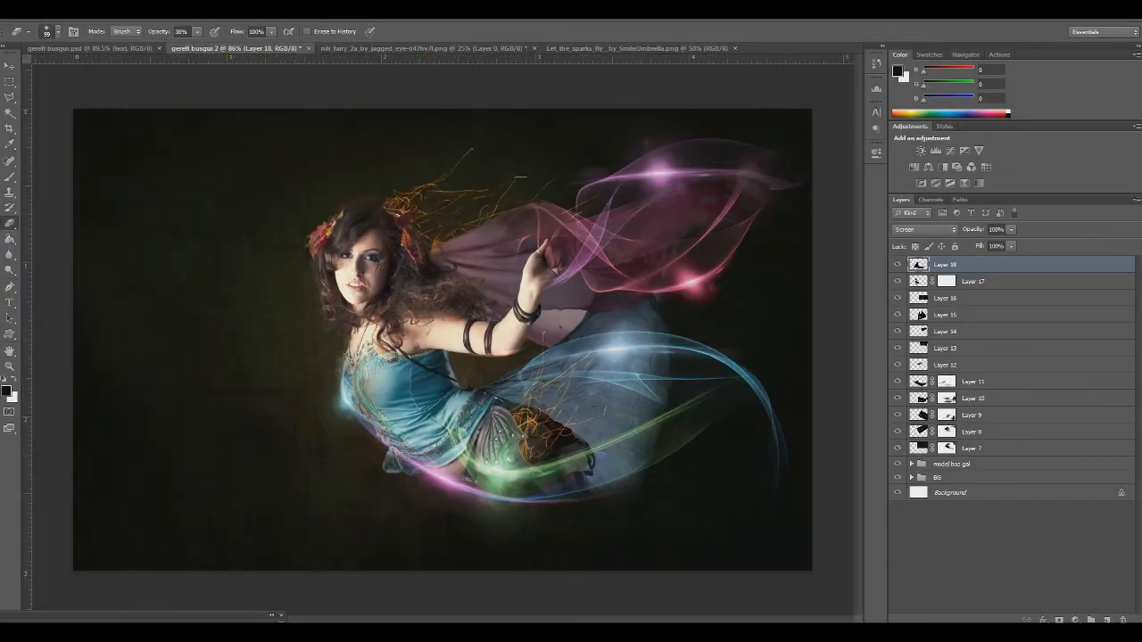
{"action": "left_click", "coordinate": [26, 13]}
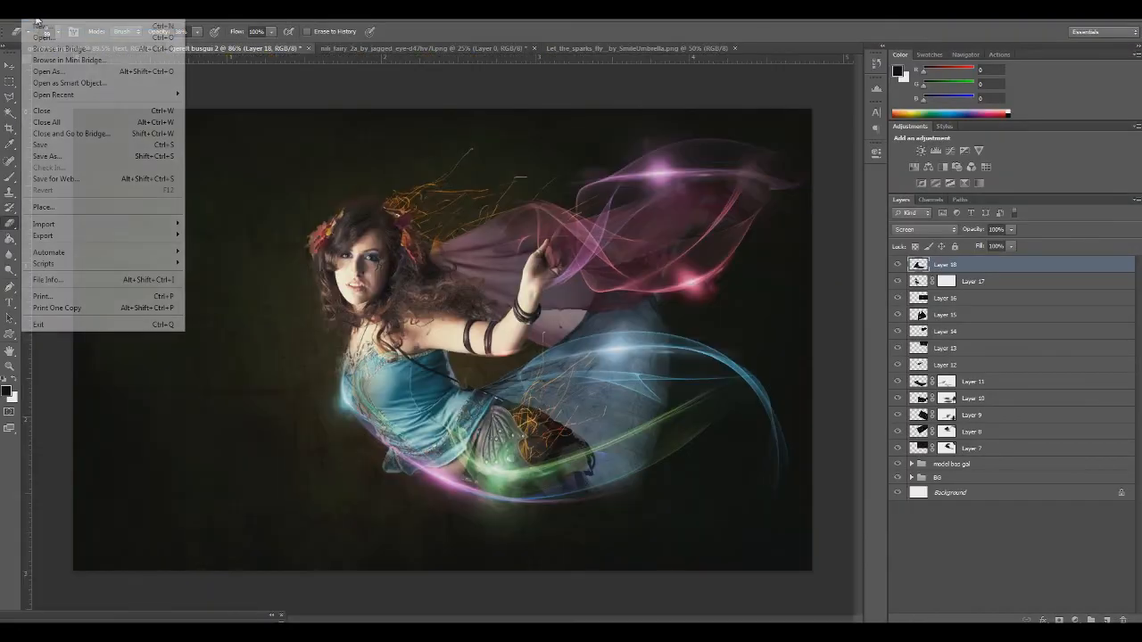
{"action": "left_click", "coordinate": [40, 33]}
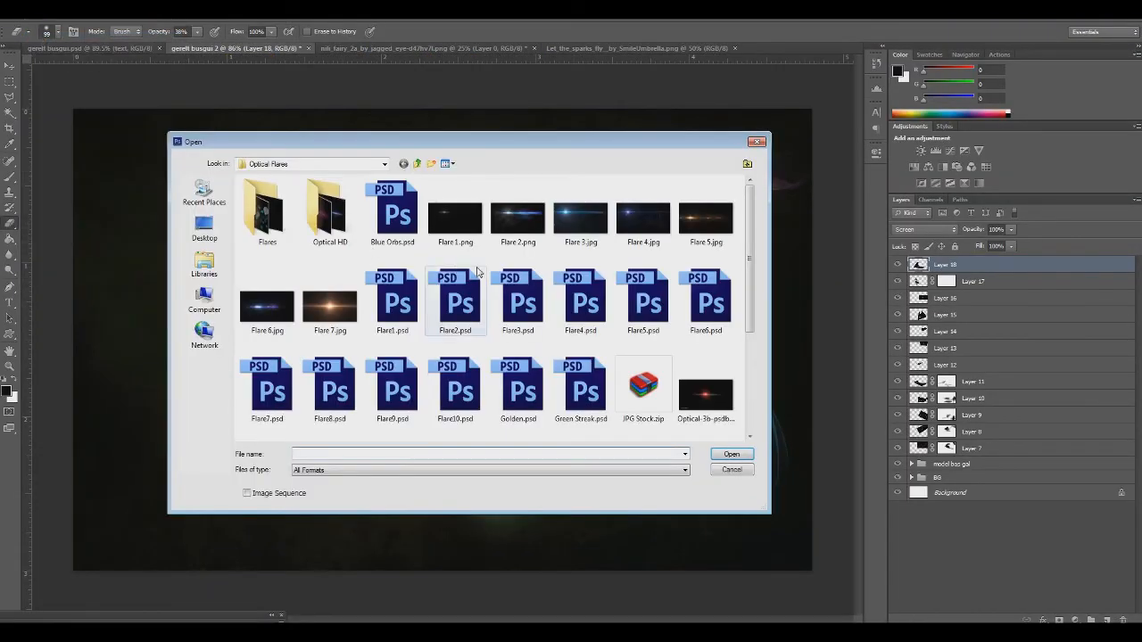
{"action": "left_click", "coordinate": [416, 163]}
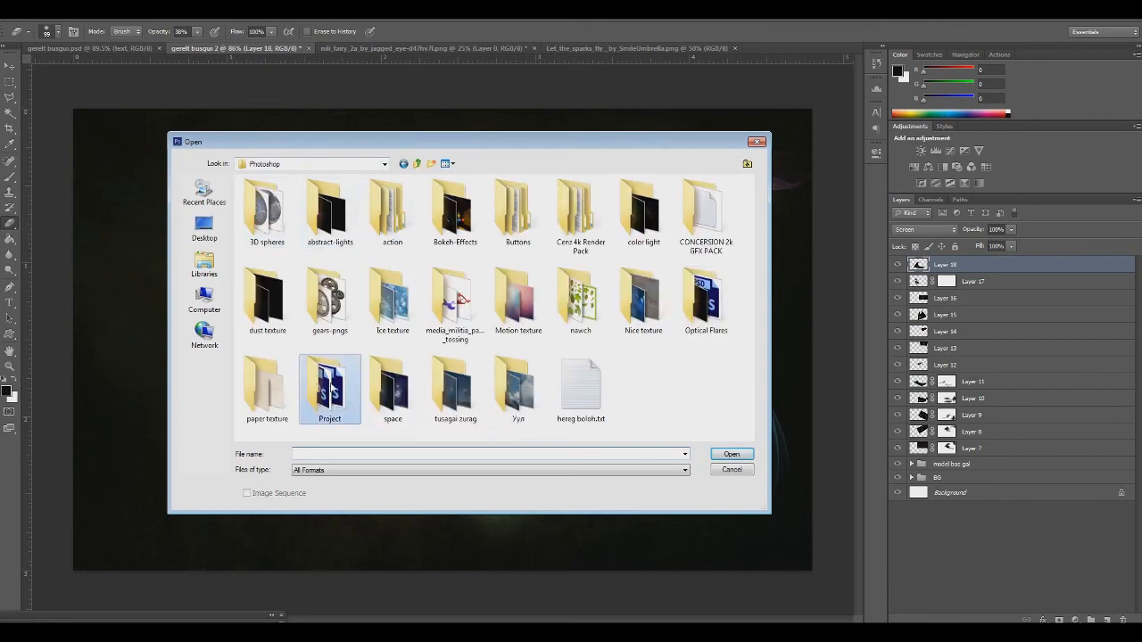
{"action": "double_click", "coordinate": [352, 384]}
{"action": "double_click", "coordinate": [293, 234]}
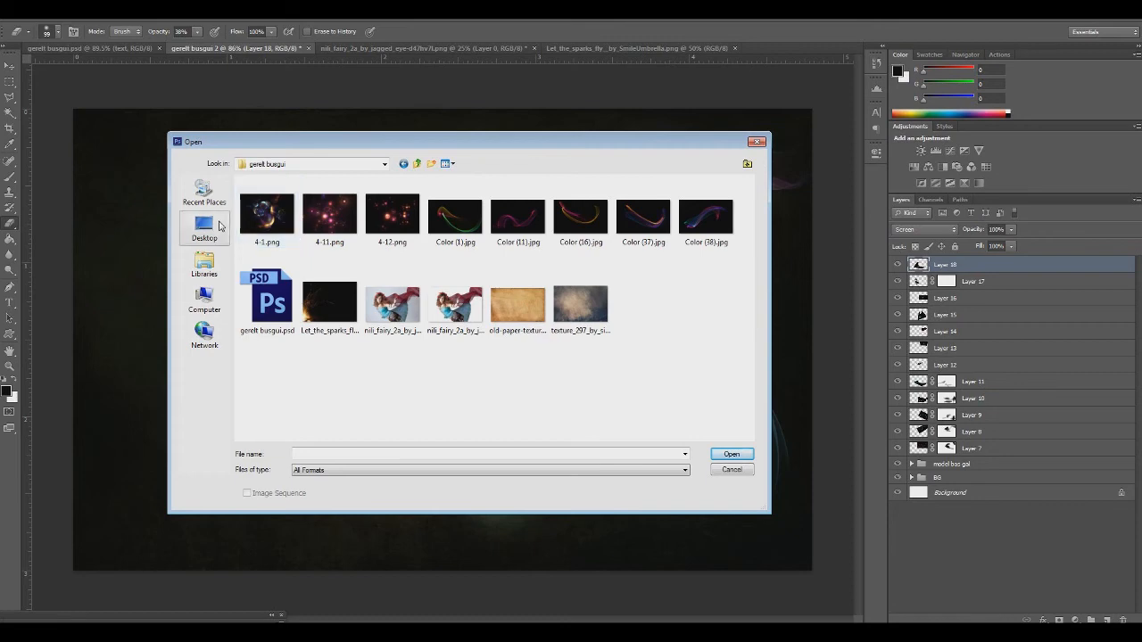
{"action": "left_click", "coordinate": [281, 218]}
{"action": "double_click", "coordinate": [282, 218]}
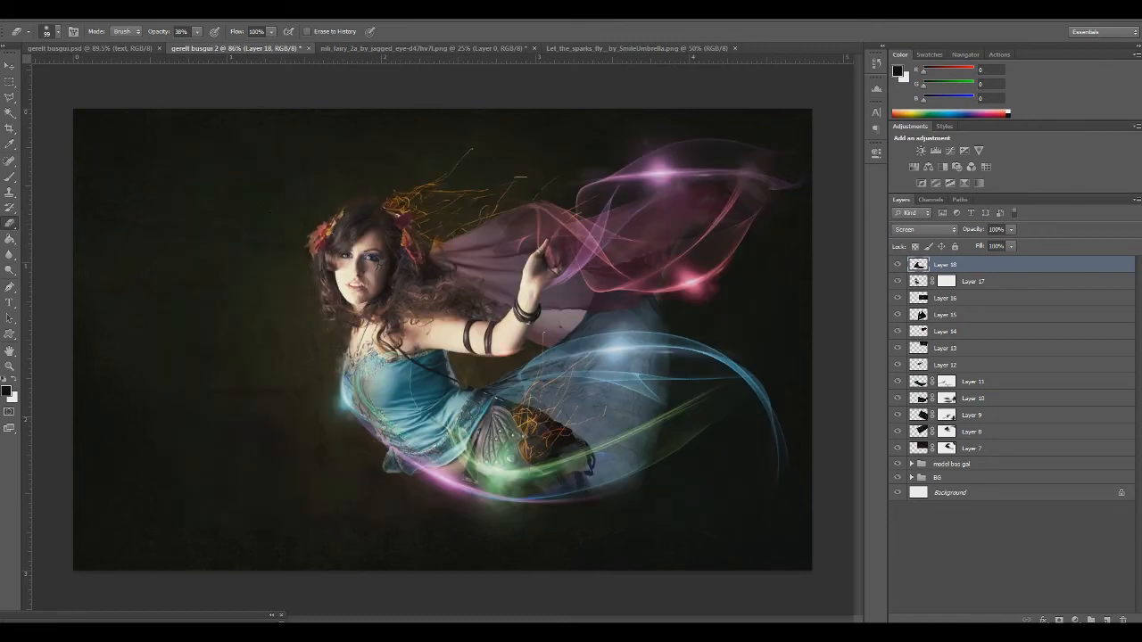
Copy the 4-1.png bubble artwork into the fairy composition, scale it to about 50% and place it over her upper body
{"action": "key", "text": "ctrl+c"}
{"action": "key", "text": "ctrl+w"}
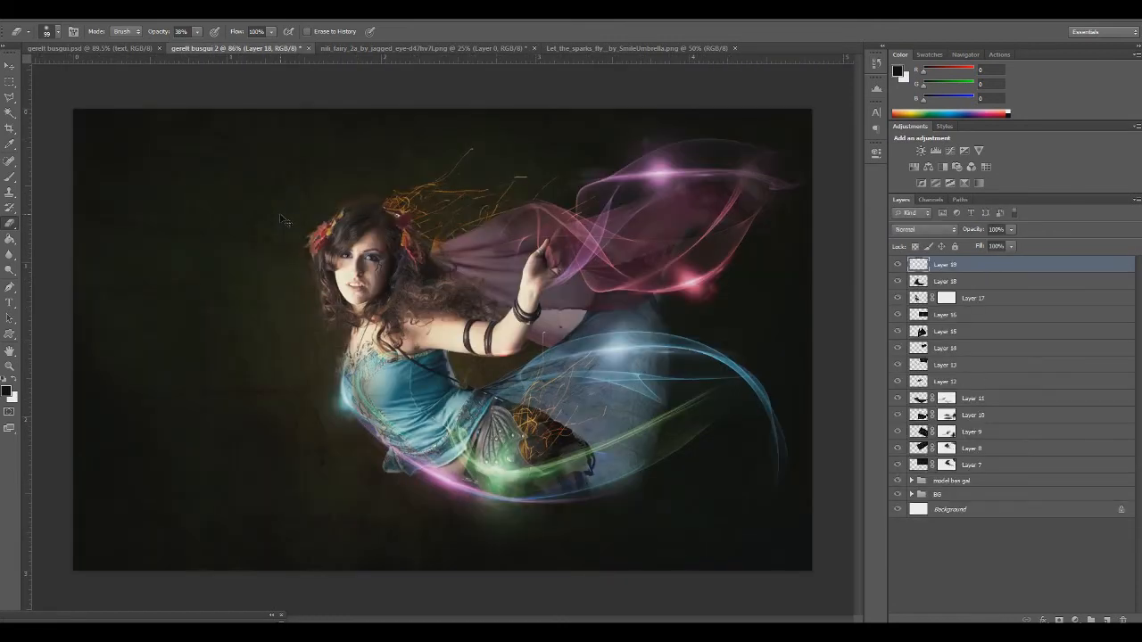
{"action": "key", "text": "ctrl+v"}
{"action": "key", "text": "ctrl+t"}
{"action": "left_click_drag", "start_coordinate": [73, 109], "coordinate": [447, 388]}
{"action": "left_click_drag", "start_coordinate": [509, 477], "coordinate": [259, 268]}
{"action": "key", "text": "Return"}
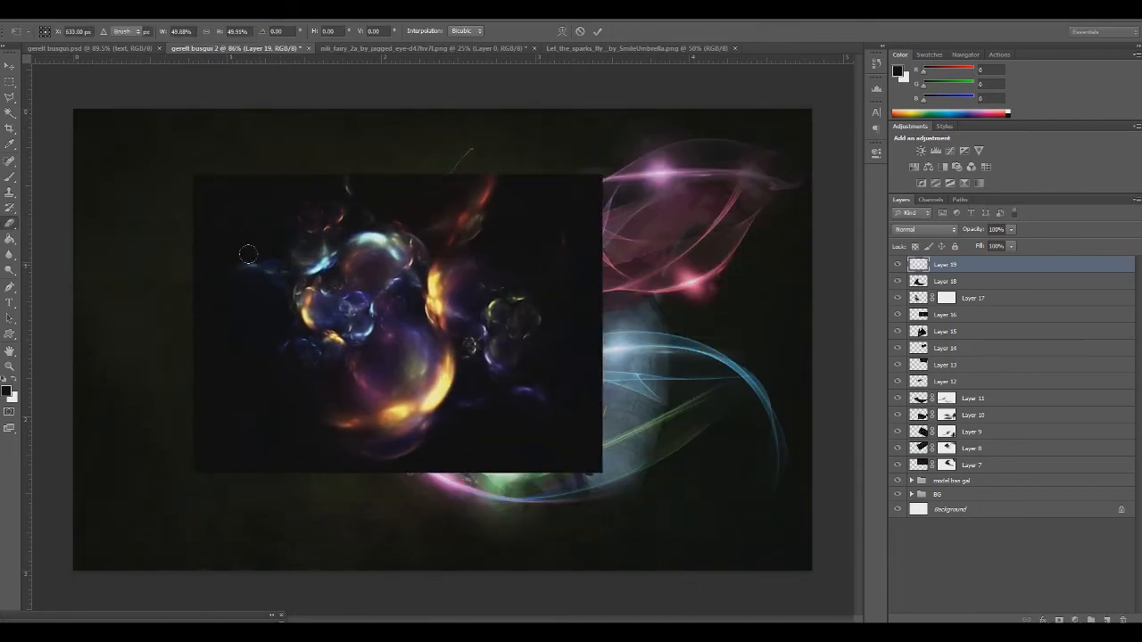
Set the bubble artwork on Layer 19 to Screen blending and place the layer between the model group and the BG group
{"action": "key", "text": "e"}
{"action": "left_click", "coordinate": [919, 229]}
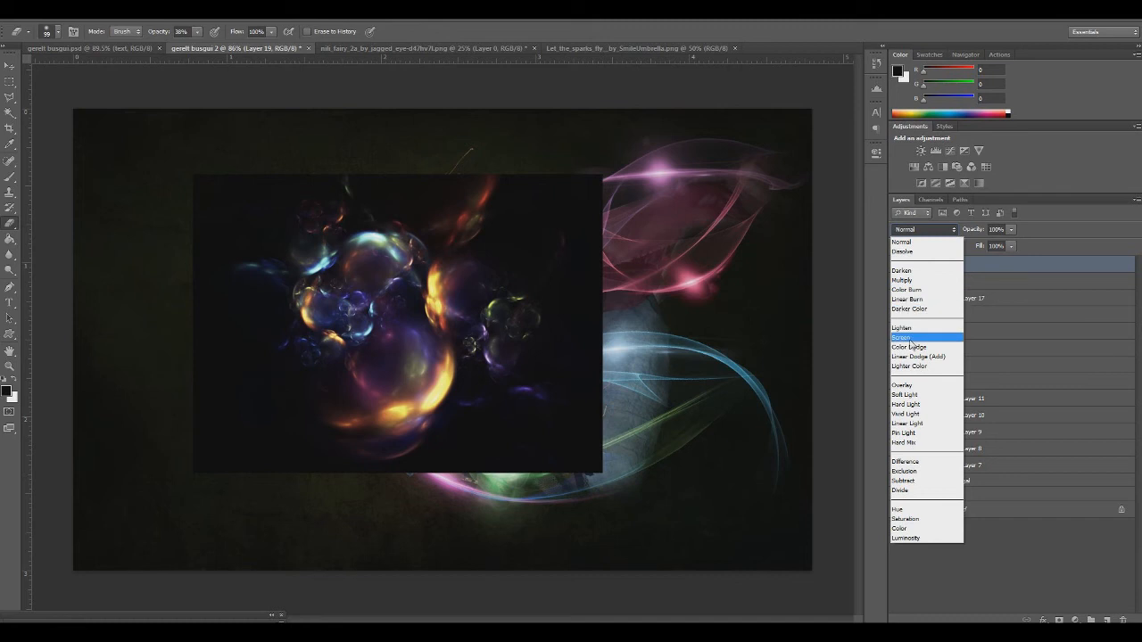
{"action": "left_click", "coordinate": [904, 344]}
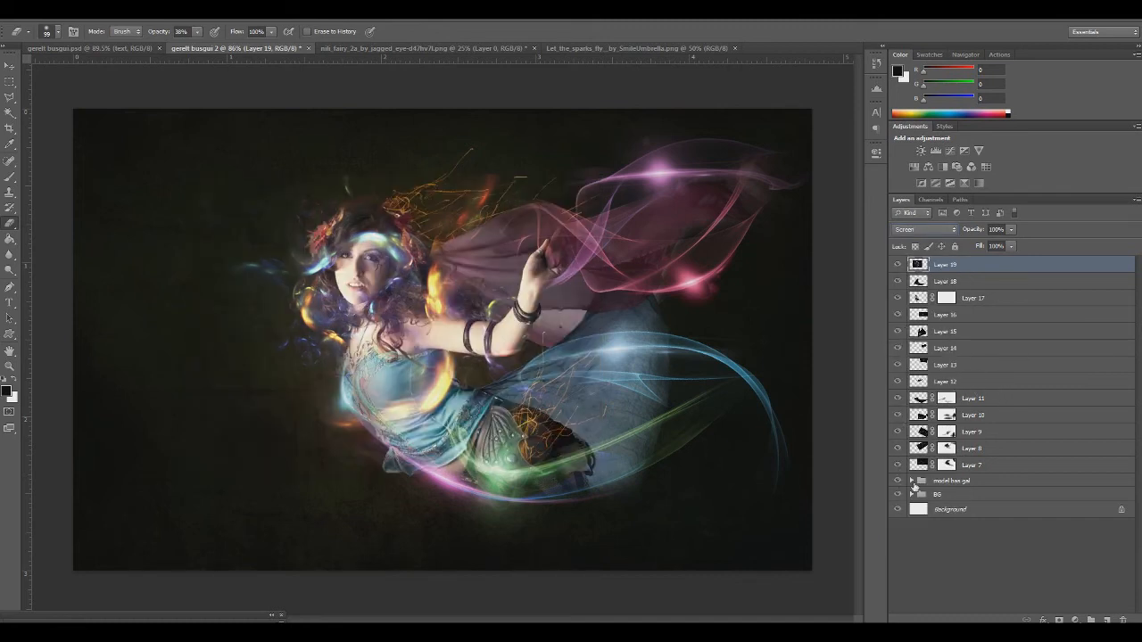
{"action": "left_click", "coordinate": [912, 481]}
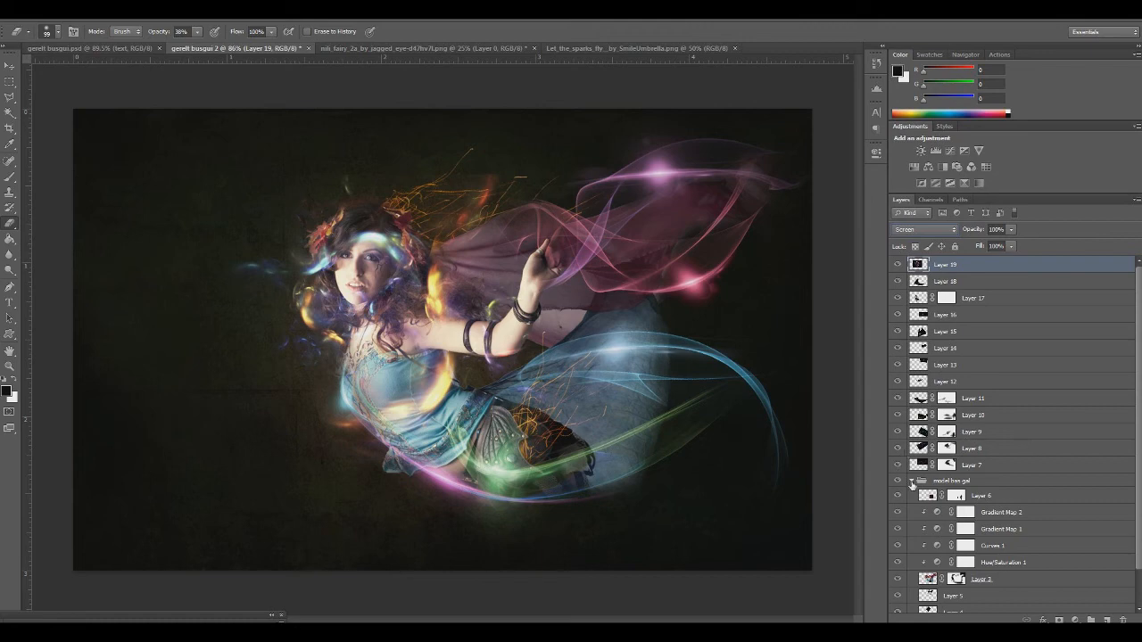
{"action": "left_click", "coordinate": [912, 481]}
{"action": "left_click_drag", "start_coordinate": [944, 265], "coordinate": [946, 491]}
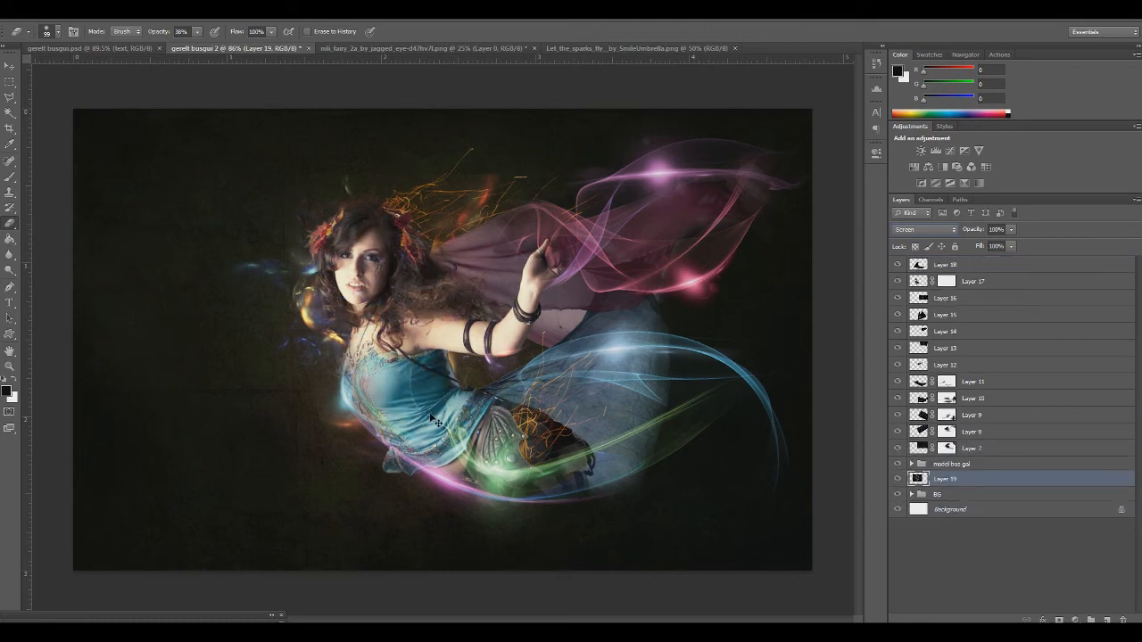
Shift the Layer 19 bubble artwork slightly upward so its glows surround the fairy's head and hair
{"action": "key", "text": "ctrl+t"}
{"action": "mouse_move", "coordinate": [440, 356]}
{"action": "left_mouse_down"}
{"action": "mouse_move", "coordinate": [384, 299]}
{"action": "mouse_move", "coordinate": [414, 349]}
{"action": "mouse_move", "coordinate": [465, 355]}
{"action": "mouse_move", "coordinate": [430, 373]}
{"action": "mouse_move", "coordinate": [424, 343]}
{"action": "mouse_move", "coordinate": [430, 365]}
{"action": "left_mouse_up"}
{"action": "key", "text": "Return"}
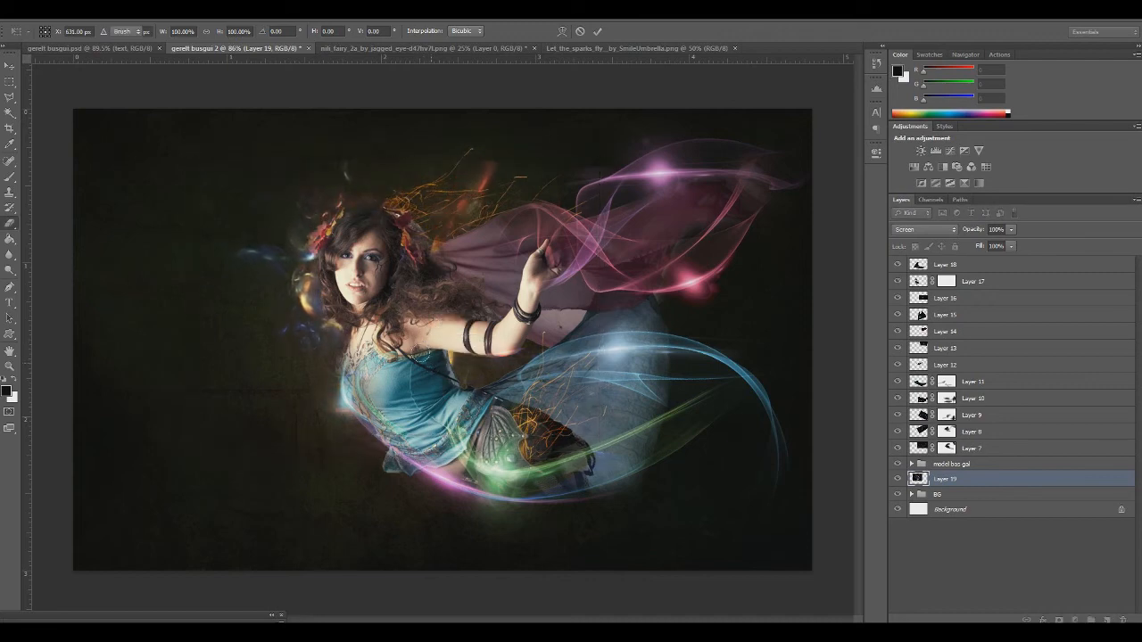
{"action": "key", "text": "ctrl+t"}
{"action": "left_click_drag", "start_coordinate": [413, 377], "coordinate": [424, 382]}
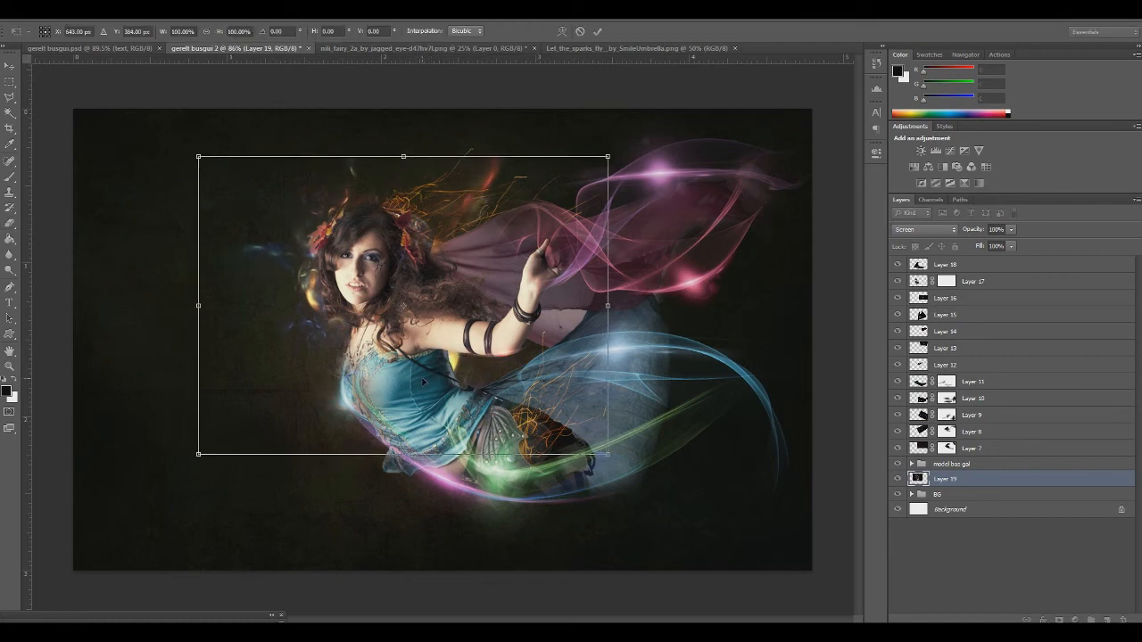
{"action": "key", "text": "Return"}
Erase the yellow glow of Layer 19 in the gap between the fairy's chest and raised arm
{"action": "key", "text": "e"}
{"action": "left_click", "coordinate": [444, 361]}
{"action": "left_click", "coordinate": [450, 358]}
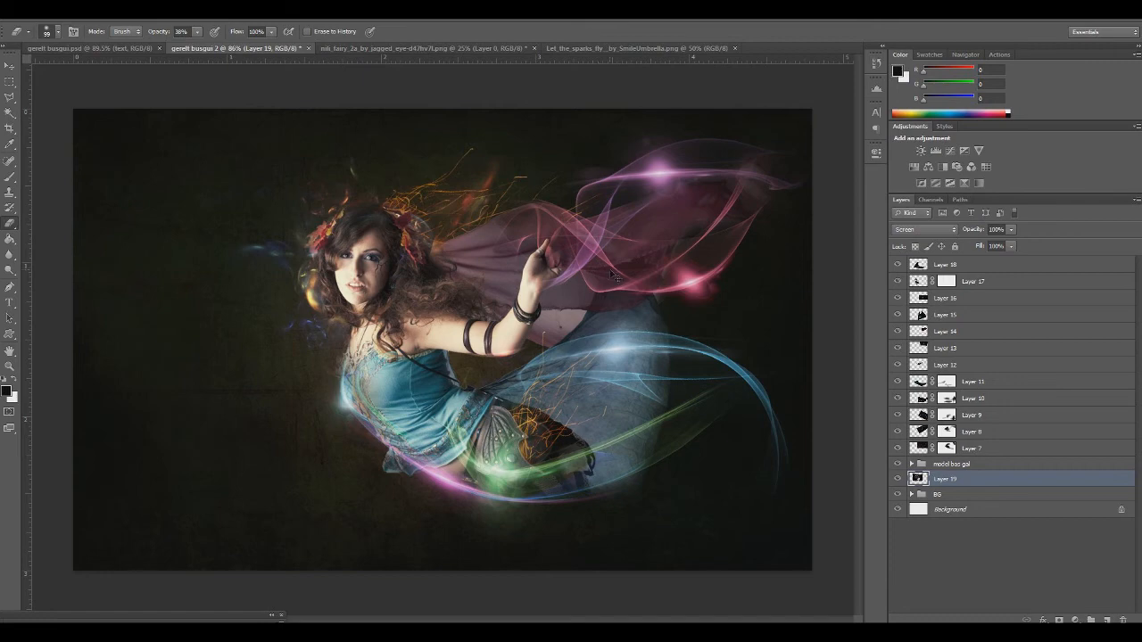
Apply Levels to the Layer 19 bubble artwork, raising the input black level to about 6
{"action": "key", "text": "ctrl+l"}
{"action": "left_click_drag", "start_coordinate": [279, 411], "coordinate": [283, 412]}
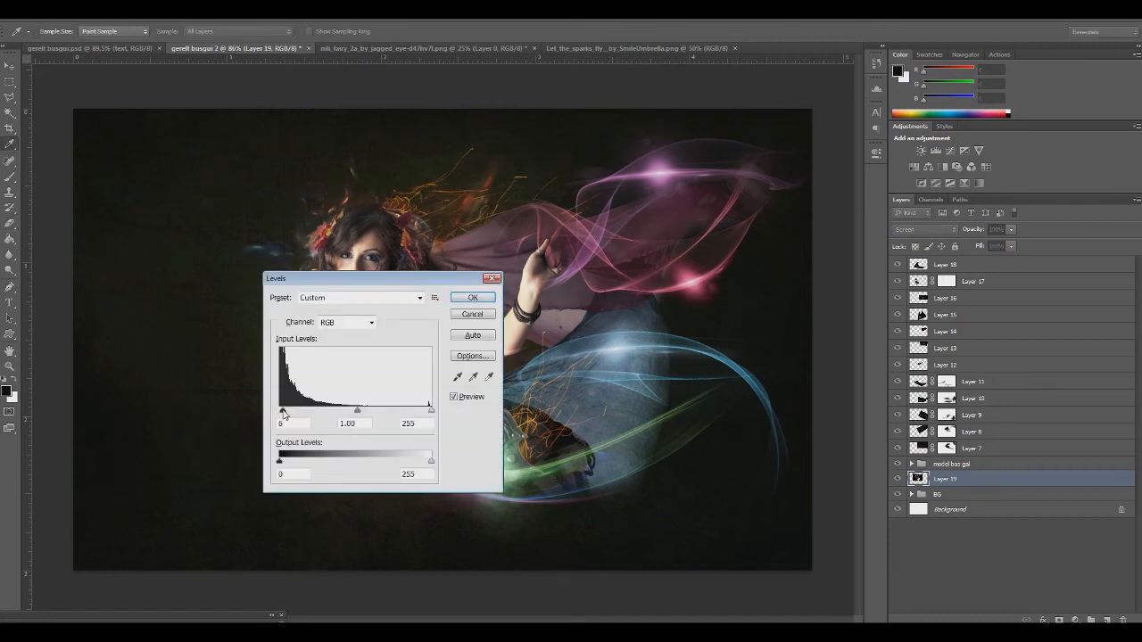
{"action": "left_click", "coordinate": [354, 412]}
{"action": "left_click", "coordinate": [479, 302]}
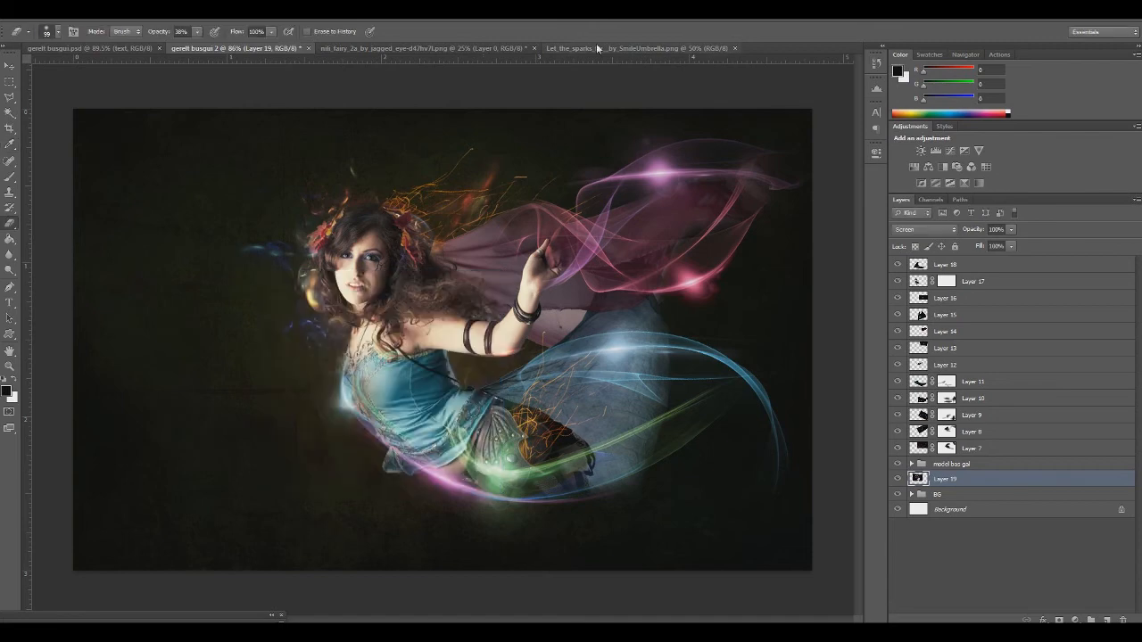
Copy the whole 4-11.png spark artwork into the fairy composition and close the source file without saving it
{"action": "left_click", "coordinate": [34, 21]}
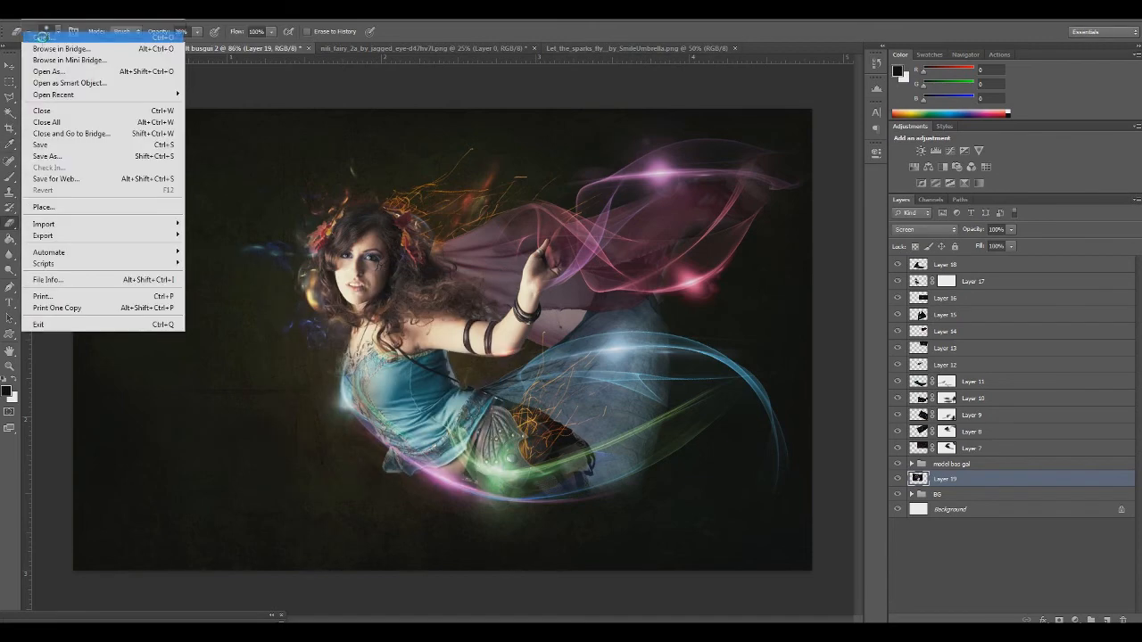
{"action": "left_click", "coordinate": [40, 36]}
{"action": "double_click", "coordinate": [330, 214]}
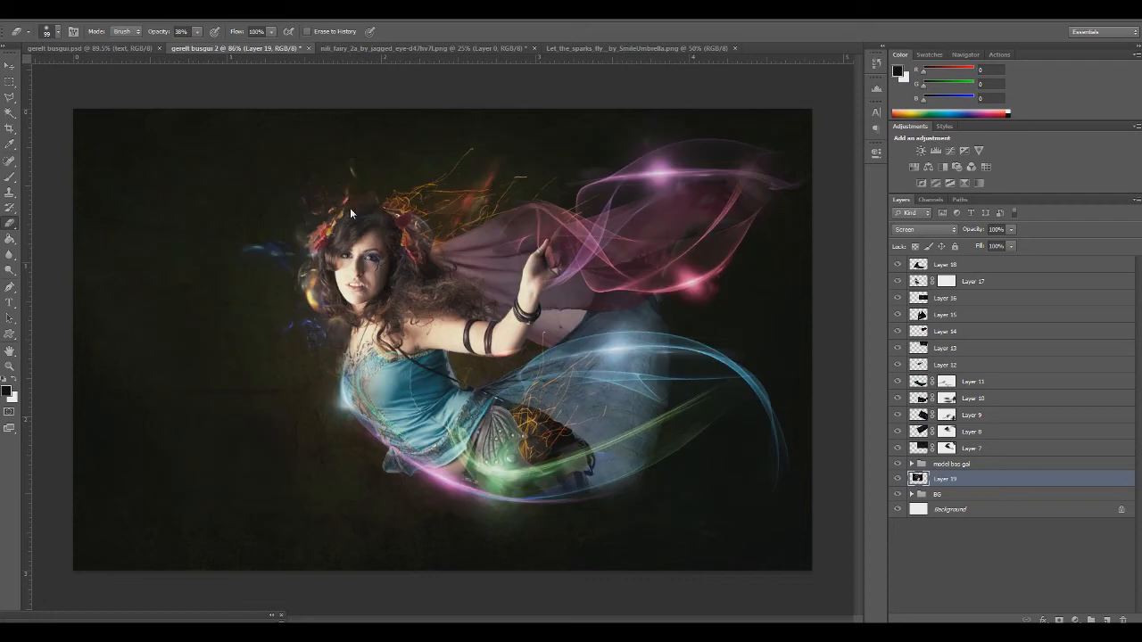
{"action": "key", "text": "ctrl+a"}
{"action": "key", "text": "ctrl+w"}
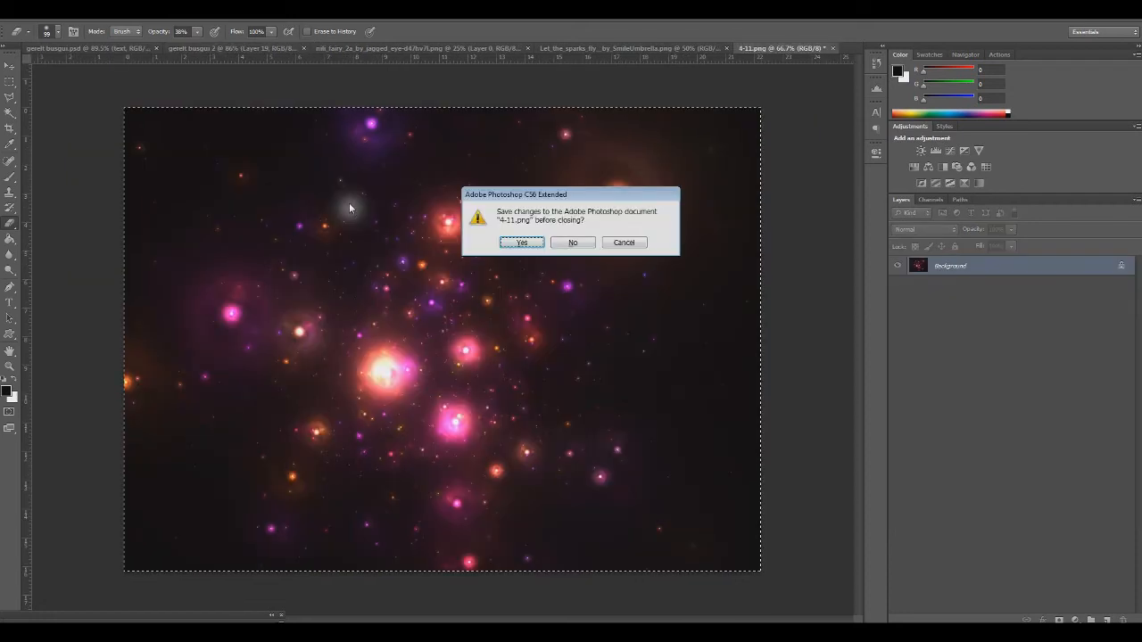
{"action": "left_click", "coordinate": [572, 244]}
{"action": "key", "text": "ctrl+v"}
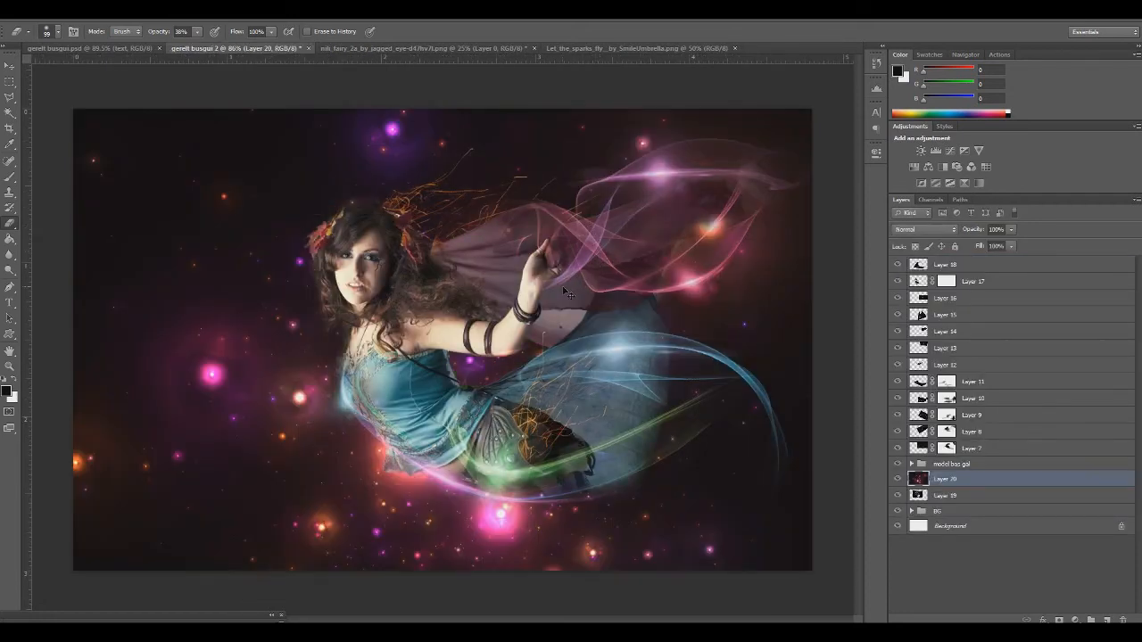
Shrink the pasted spark artwork, place it over the fairy's upper body and move Layer 20 above all other layers
{"action": "key", "text": "ctrl+t"}
{"action": "left_click_drag", "start_coordinate": [73, 110], "coordinate": [487, 410]}
{"action": "left_click_drag", "start_coordinate": [591, 505], "coordinate": [317, 251]}
{"action": "key", "text": "Return"}
{"action": "key", "text": "e"}
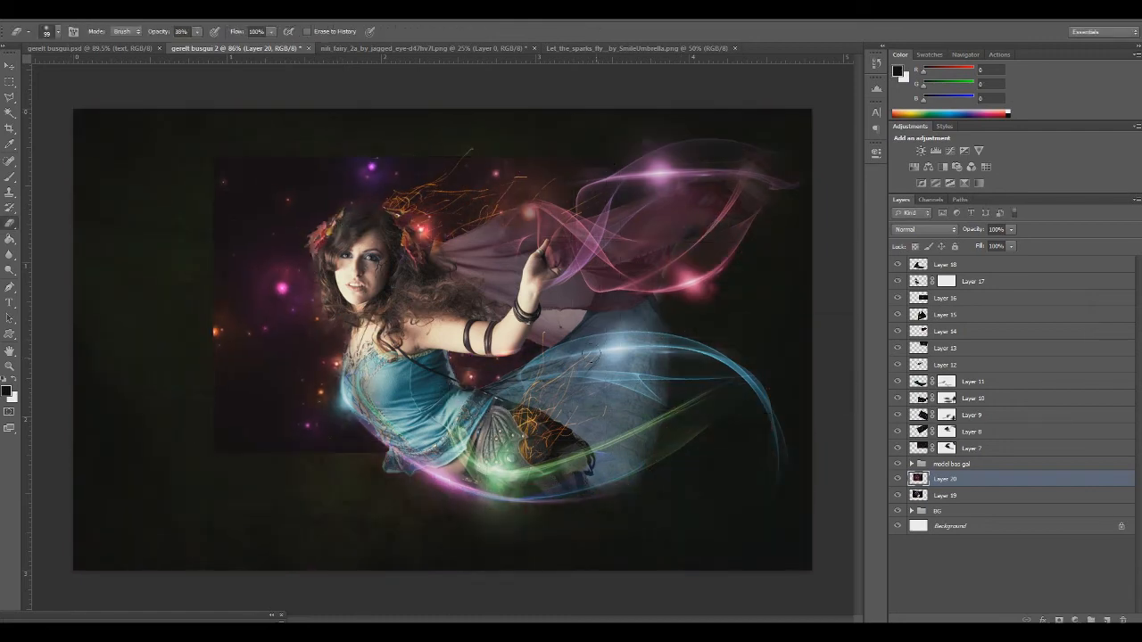
{"action": "left_click_drag", "start_coordinate": [932, 480], "coordinate": [935, 264]}
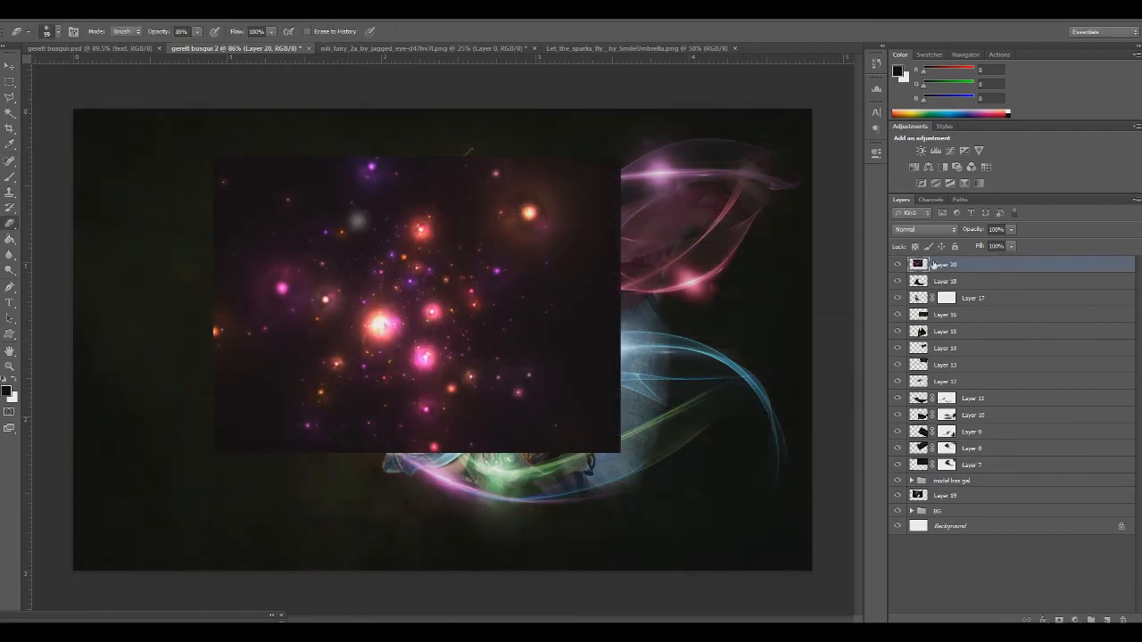
Scale Layer 20 to about 70%, position it over the fairy's head and raised arm, and set its blending to Screen
{"action": "key", "text": "ctrl+t"}
{"action": "mouse_move", "coordinate": [430, 395]}
{"action": "left_mouse_down"}
{"action": "mouse_move", "coordinate": [619, 380]}
{"action": "mouse_move", "coordinate": [339, 371]}
{"action": "mouse_move", "coordinate": [456, 382]}
{"action": "mouse_move", "coordinate": [428, 384]}
{"action": "left_mouse_up"}
{"action": "left_click_drag", "start_coordinate": [209, 141], "coordinate": [321, 260]}
{"action": "left_click_drag", "start_coordinate": [394, 296], "coordinate": [352, 234]}
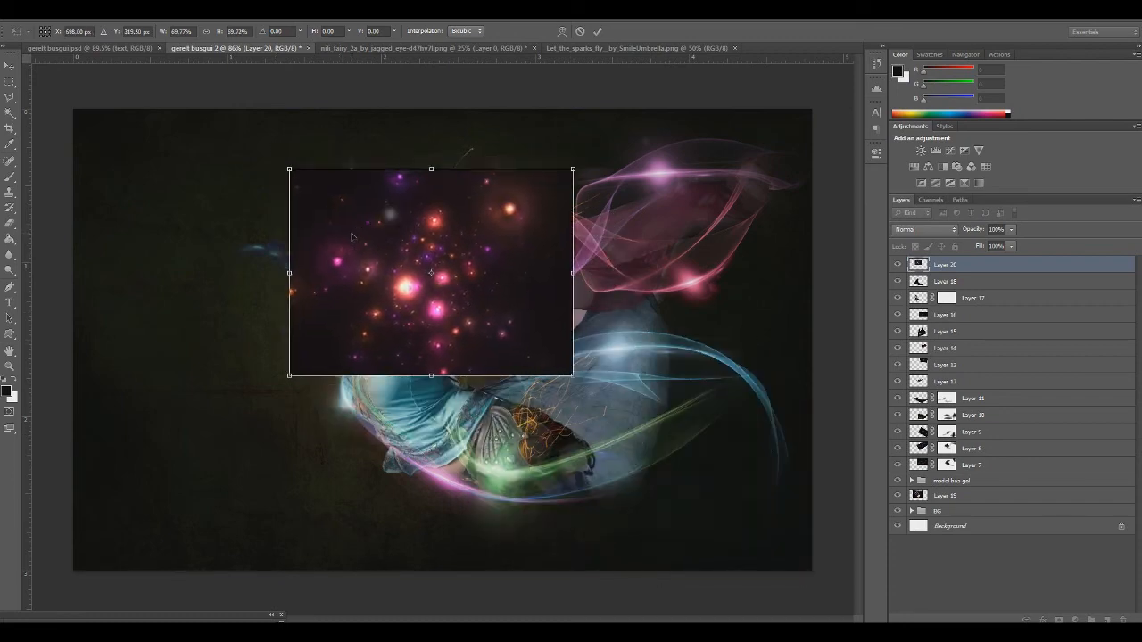
{"action": "key", "text": "Return"}
{"action": "key", "text": "e"}
{"action": "left_click", "coordinate": [926, 230]}
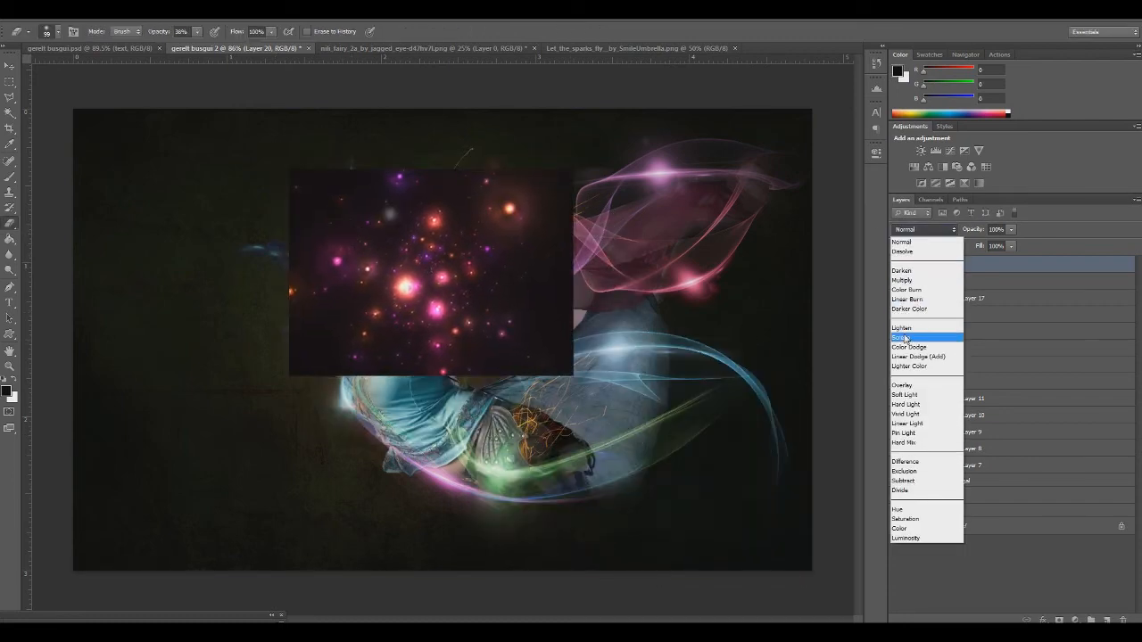
{"action": "left_click", "coordinate": [910, 339]}
Apply Levels to Layer 20 with an input black level of 39 and slightly darker midtones
{"action": "key", "text": "ctrl+l"}
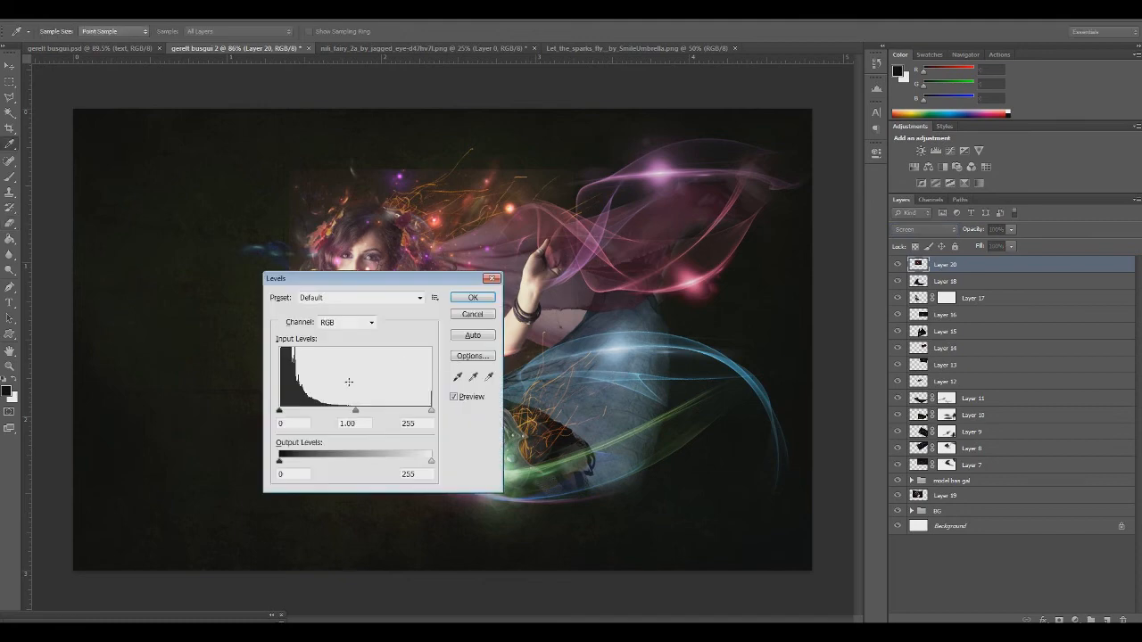
{"action": "left_click_drag", "start_coordinate": [280, 412], "coordinate": [302, 411]}
{"action": "left_click_drag", "start_coordinate": [417, 278], "coordinate": [357, 301]}
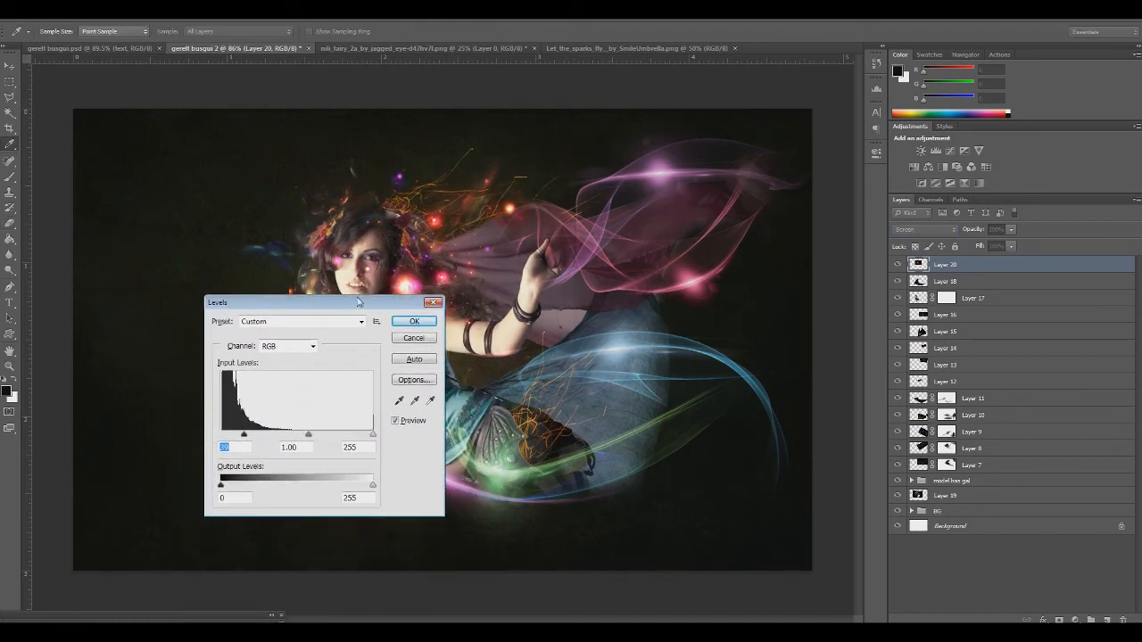
{"action": "left_click", "coordinate": [309, 434]}
{"action": "left_click_drag", "start_coordinate": [308, 434], "coordinate": [315, 434]}
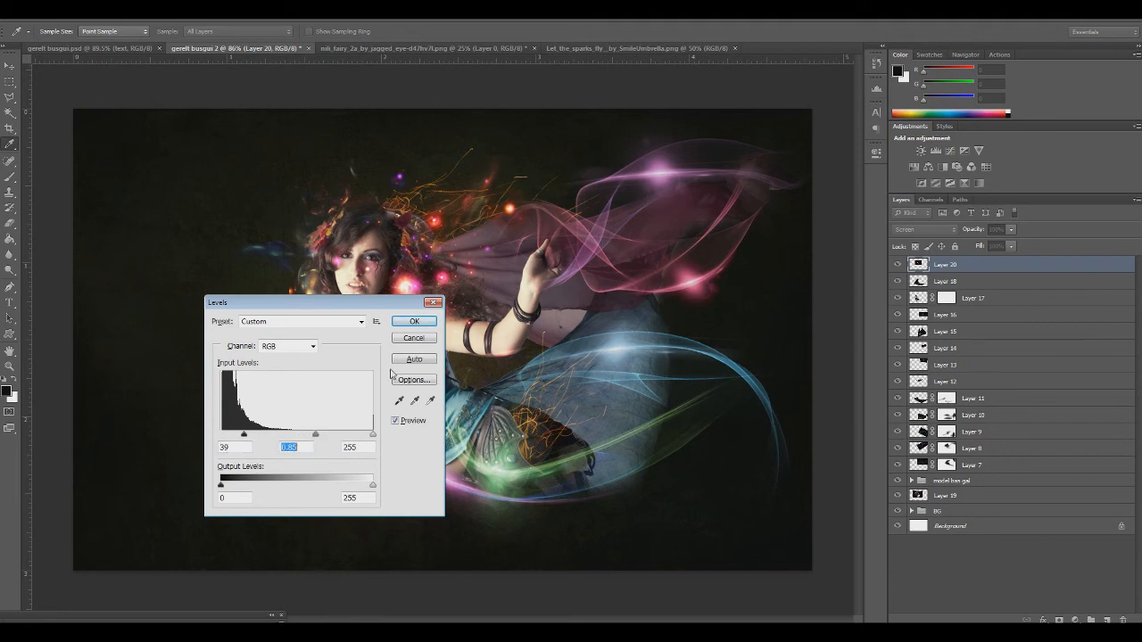
{"action": "left_click", "coordinate": [413, 323]}
Shift the Layer 20 sparks slightly right and down over the fairy's hair and shoulder
{"action": "key", "text": "ctrl+t"}
{"action": "left_click_drag", "start_coordinate": [438, 354], "coordinate": [465, 365]}
{"action": "key", "text": "Return"}
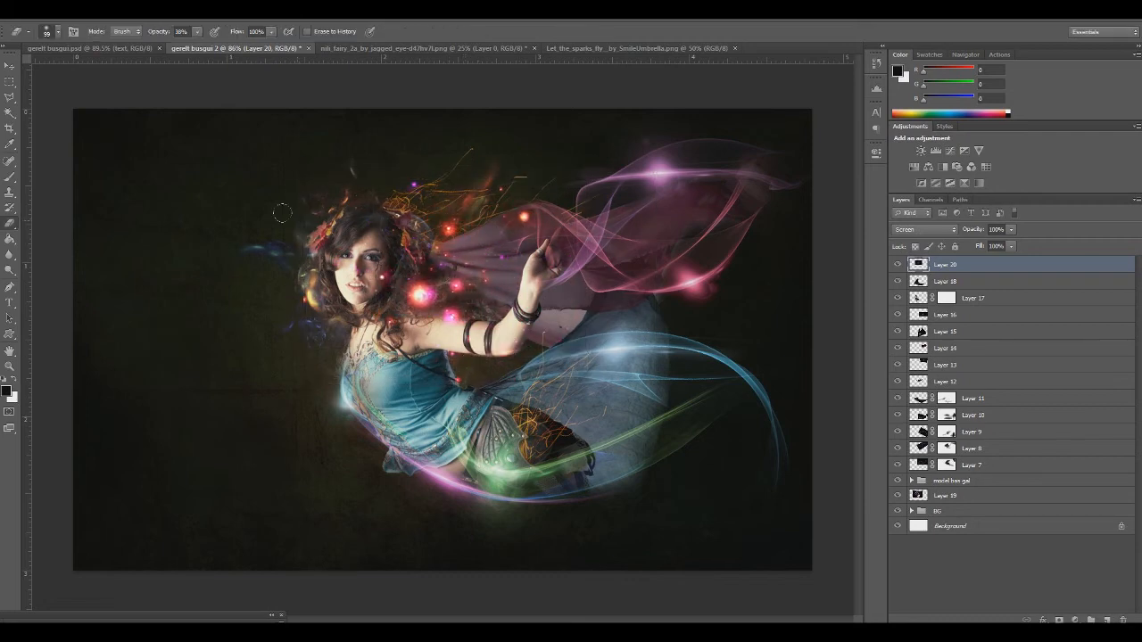
Add a mask to Layer 20 and paint out the large glow over the fairy's hair with a 100% opacity black brush
{"action": "left_click", "coordinate": [1060, 621]}
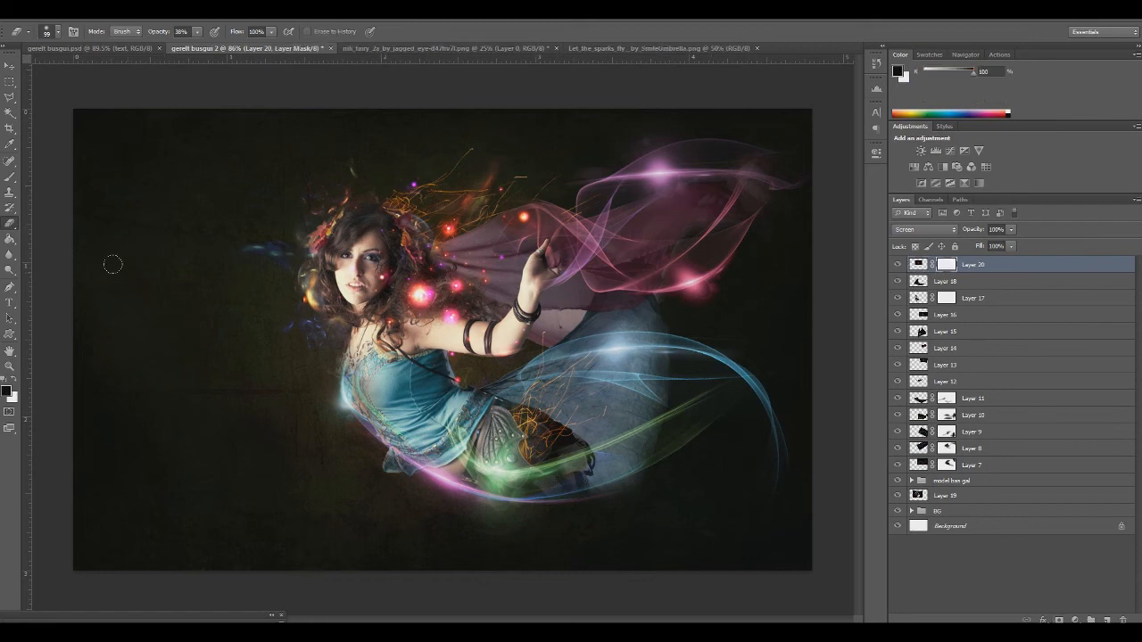
{"action": "left_click", "coordinate": [10, 176]}
{"action": "left_click_drag", "start_coordinate": [407, 281], "coordinate": [421, 290]}
{"action": "left_click", "coordinate": [243, 31]}
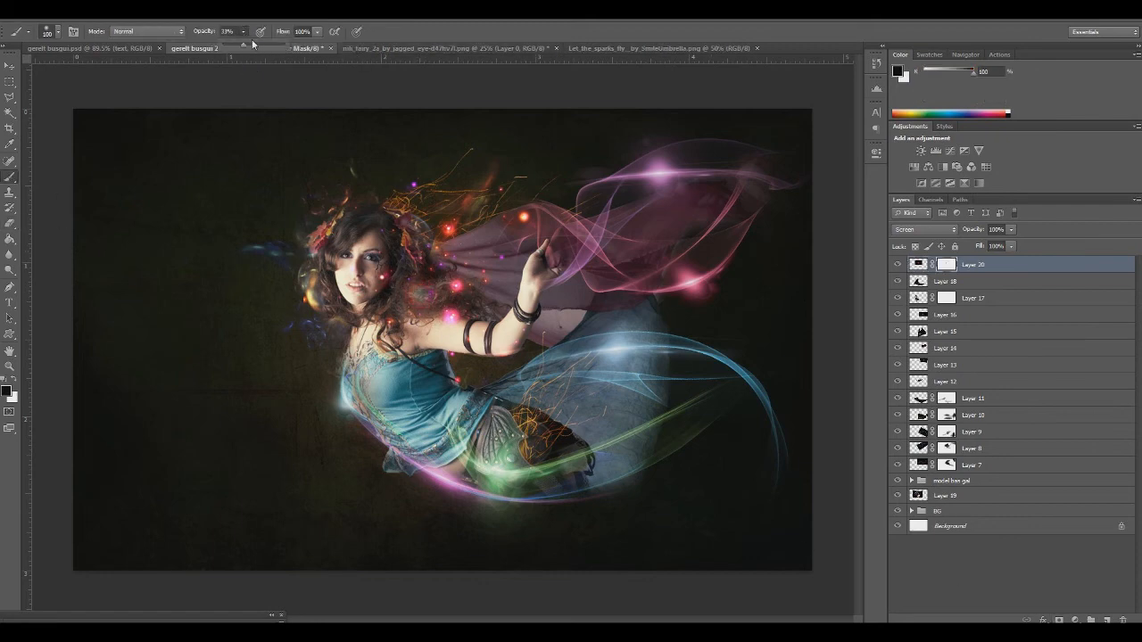
{"action": "left_click_drag", "start_coordinate": [416, 290], "coordinate": [406, 286]}
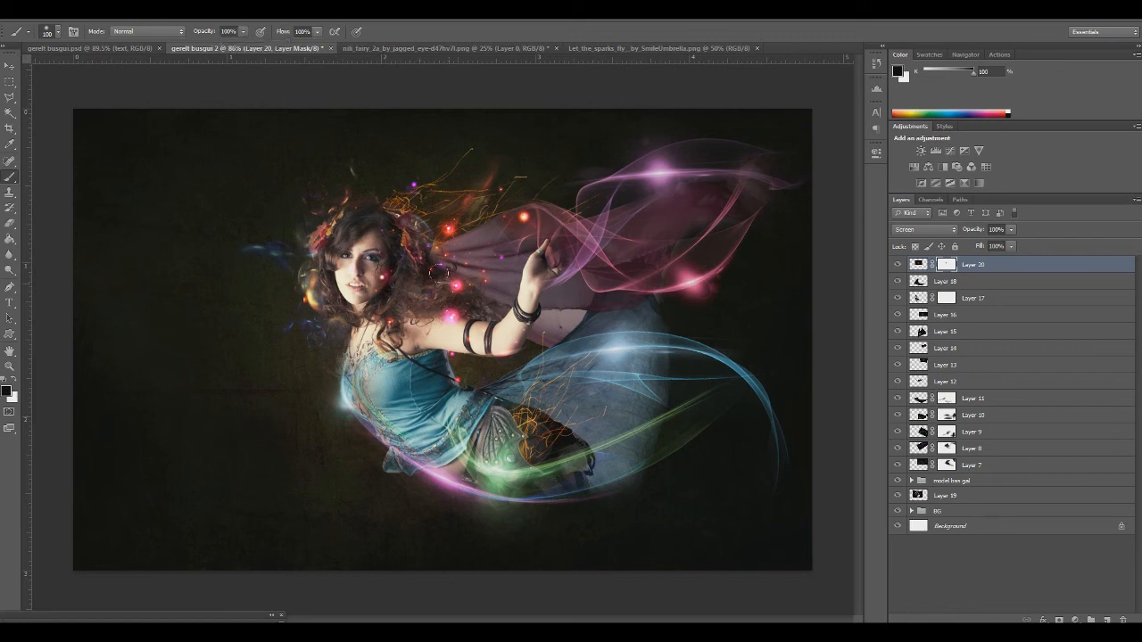
Mask the remaining pink glows over the fairy's shoulder, hair and face on Layer 20 with a smaller 42 px brush
{"action": "right_click", "coordinate": [461, 284]}
{"action": "left_click", "coordinate": [500, 313]}
{"action": "left_click", "coordinate": [457, 287]}
{"action": "left_click_drag", "start_coordinate": [452, 316], "coordinate": [440, 317]}
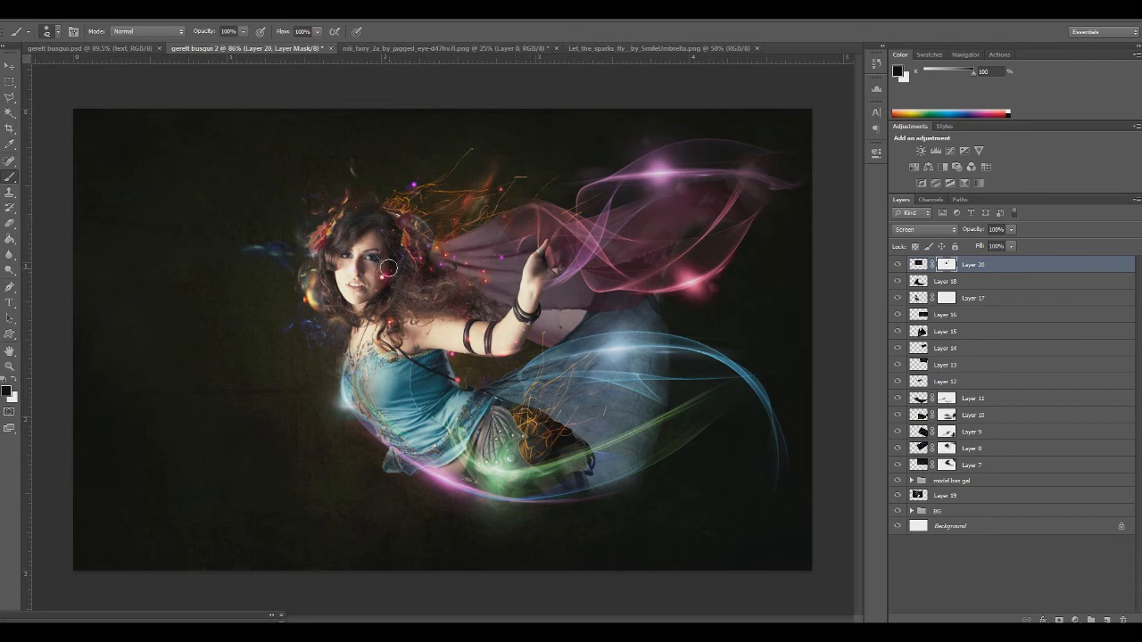
{"action": "left_click_drag", "start_coordinate": [347, 259], "coordinate": [351, 264]}
Nudge the masked Layer 20 sparks slightly left around the fairy's hair and arm
{"action": "key", "text": "ctrl+t"}
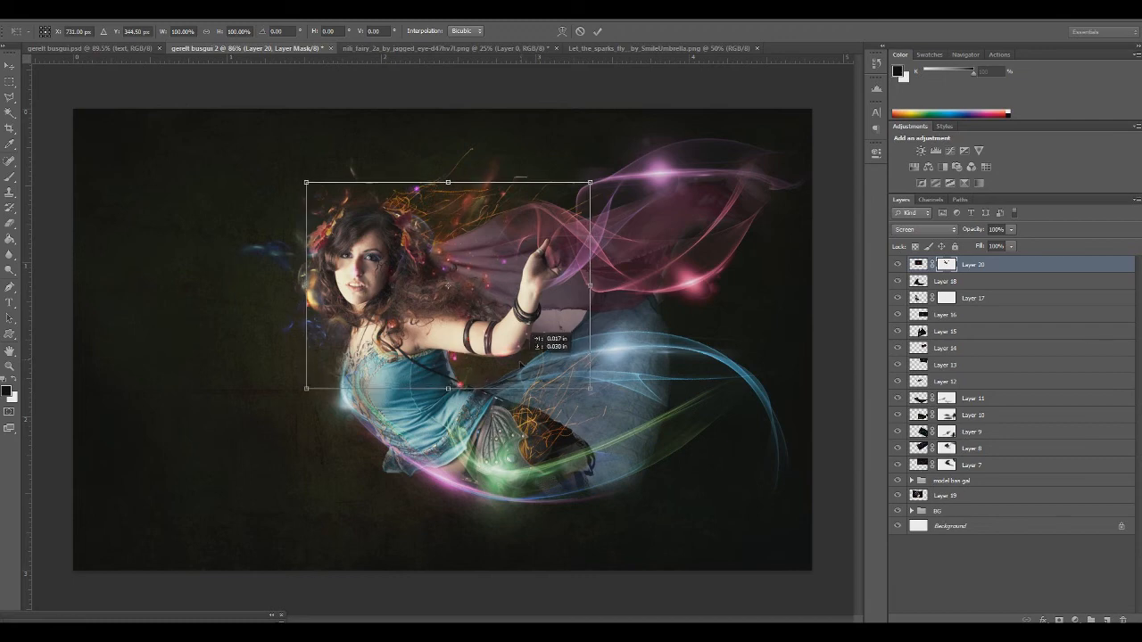
{"action": "left_click_drag", "start_coordinate": [502, 361], "coordinate": [495, 358]}
{"action": "key", "text": "Return"}
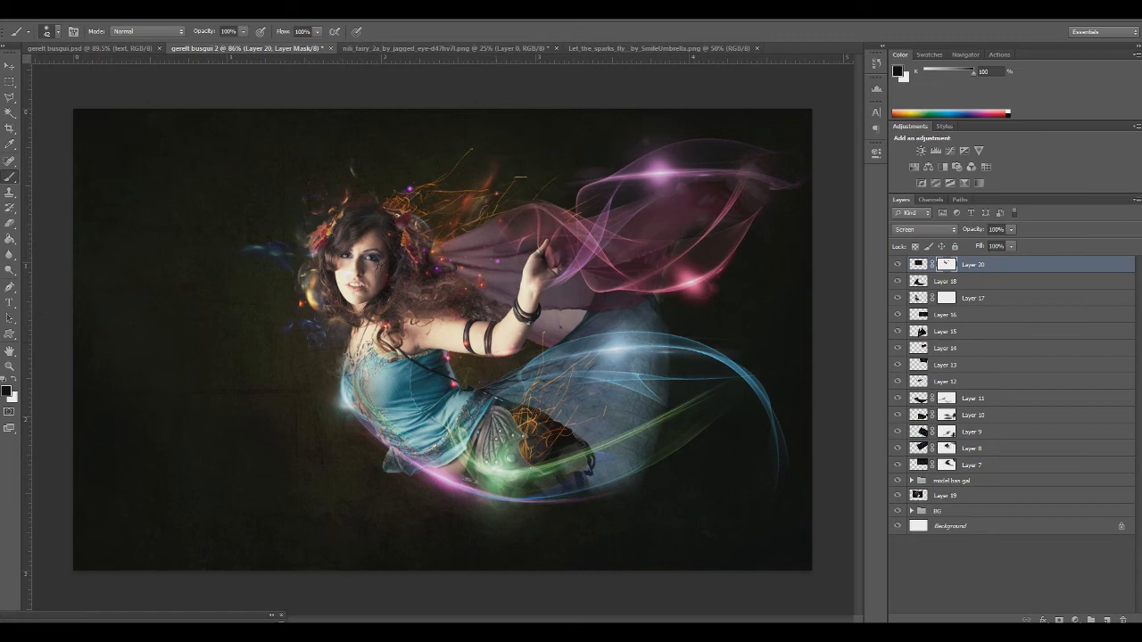
Open 4-12.png, copy the whole spark artwork, close the file and paste the artwork into the fairy composition
{"action": "left_click", "coordinate": [34, 18]}
{"action": "left_click", "coordinate": [40, 34]}
{"action": "left_click", "coordinate": [427, 219]}
{"action": "double_click", "coordinate": [403, 220]}
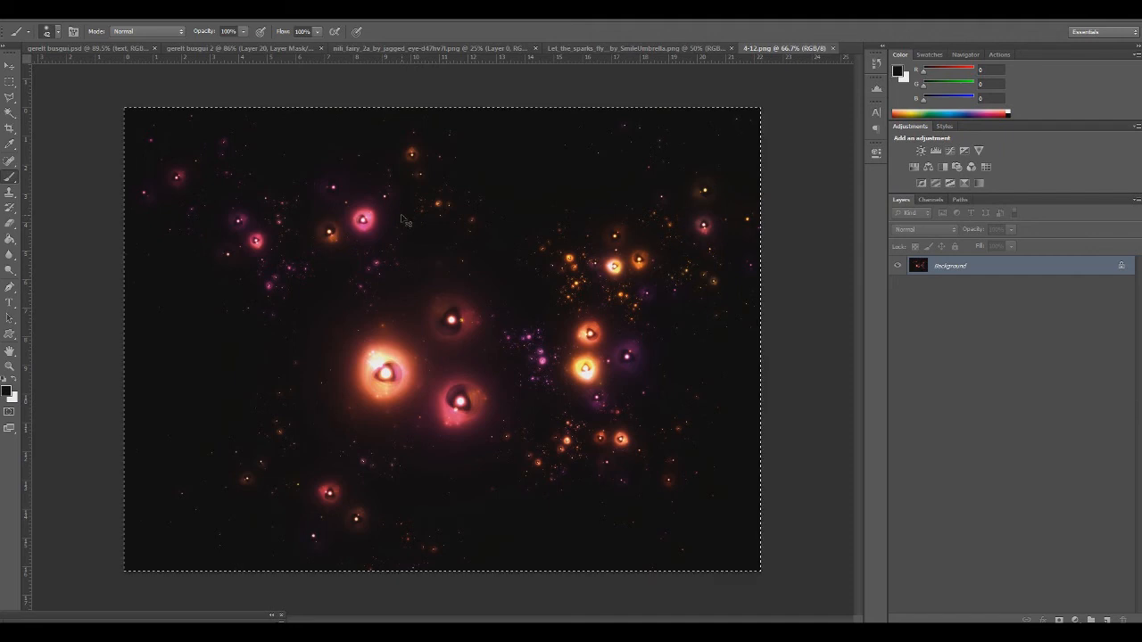
{"action": "key", "text": "ctrl+w"}
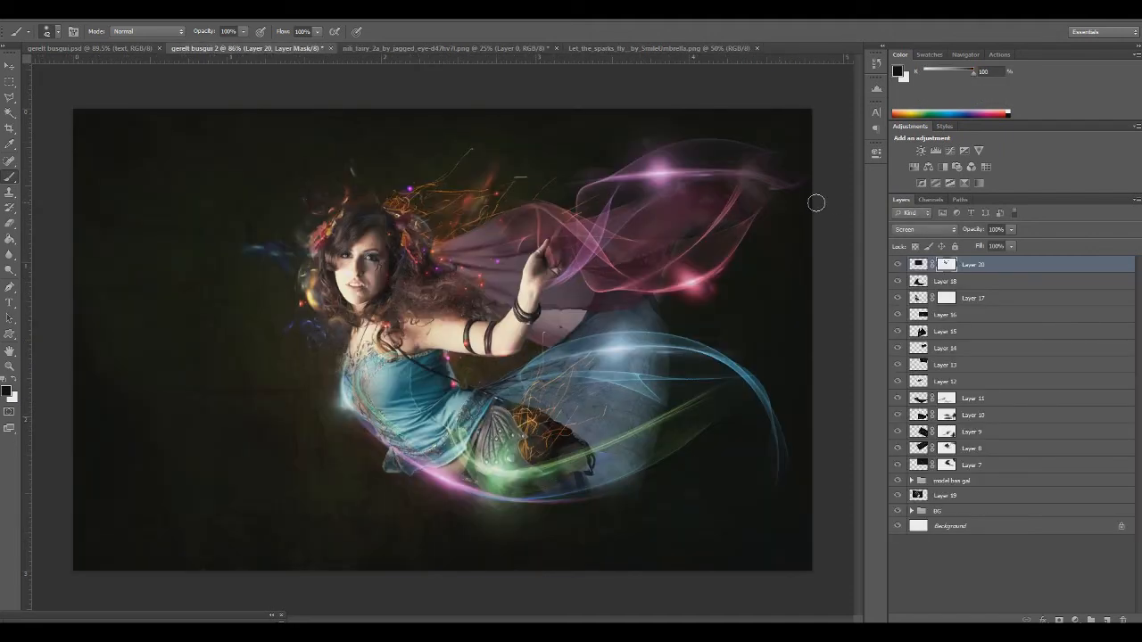
{"action": "key", "text": "ctrl+v"}
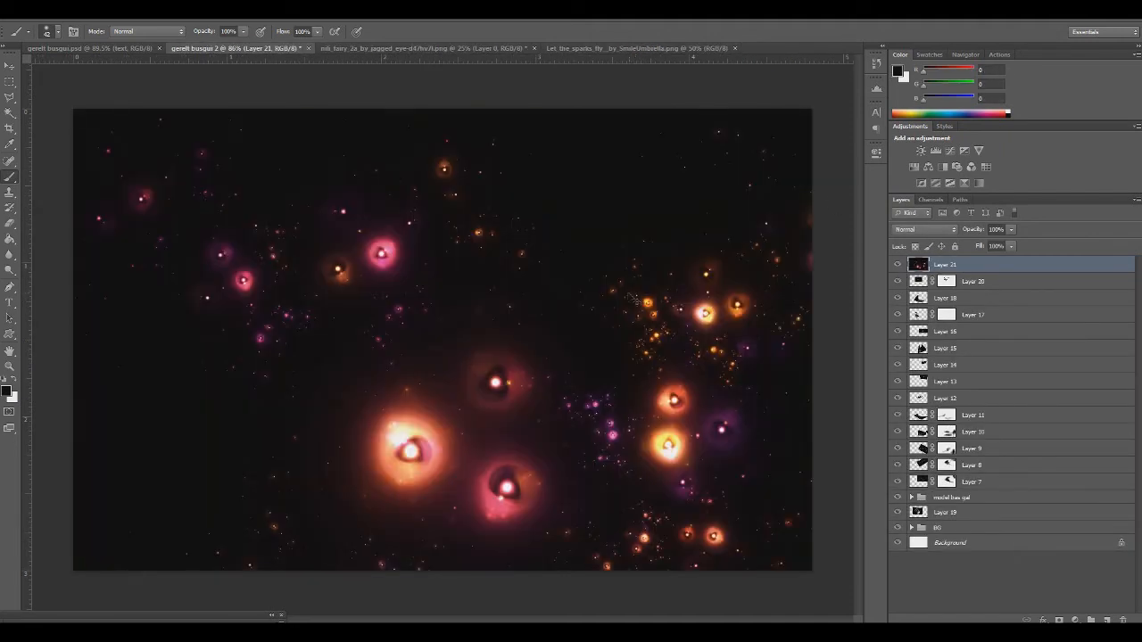
Shrink the Layer 21 spark artwork, place it over the upper wing and set its blending to Screen
{"action": "key", "text": "ctrl+t"}
{"action": "left_click_drag", "start_coordinate": [73, 109], "coordinate": [500, 420]}
{"action": "left_click_drag", "start_coordinate": [574, 507], "coordinate": [475, 218]}
{"action": "key", "text": "Return"}
{"action": "key", "text": "b"}
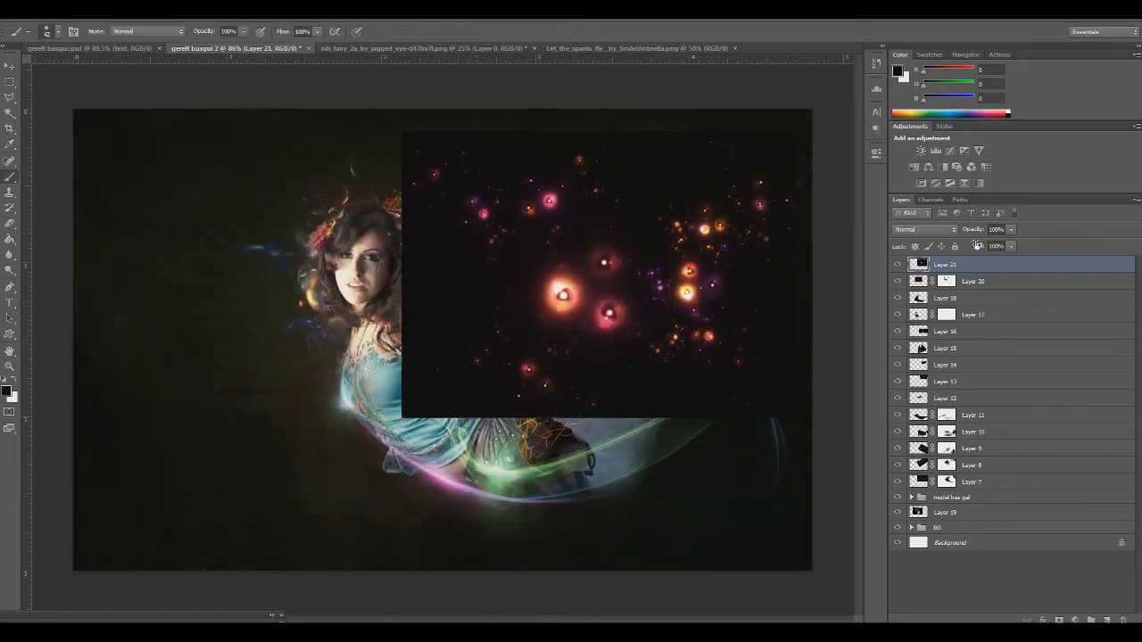
{"action": "left_click", "coordinate": [925, 229]}
{"action": "left_click", "coordinate": [920, 335]}
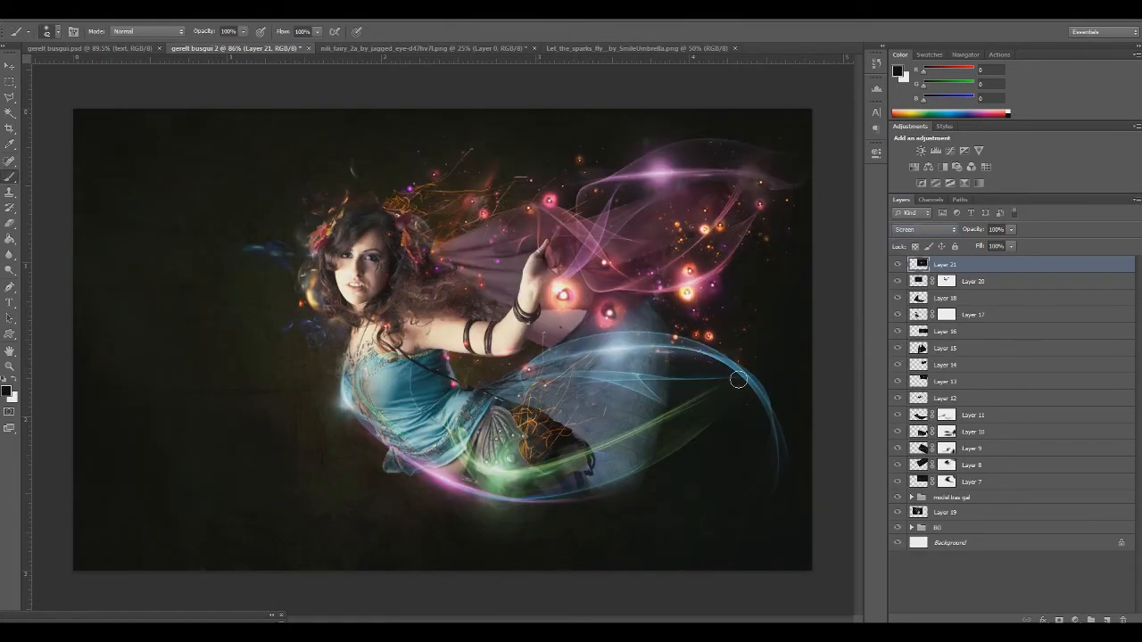
Scale Layer 21 to about 78% and move its sparks up and right onto the upper pink wing
{"action": "key", "text": "ctrl+t"}
{"action": "mouse_move", "coordinate": [602, 336]}
{"action": "left_mouse_down"}
{"action": "mouse_move", "coordinate": [611, 355]}
{"action": "mouse_move", "coordinate": [616, 333]}
{"action": "left_mouse_up"}
{"action": "left_click_drag", "start_coordinate": [807, 132], "coordinate": [722, 192]}
{"action": "left_click_drag", "start_coordinate": [610, 334], "coordinate": [692, 265]}
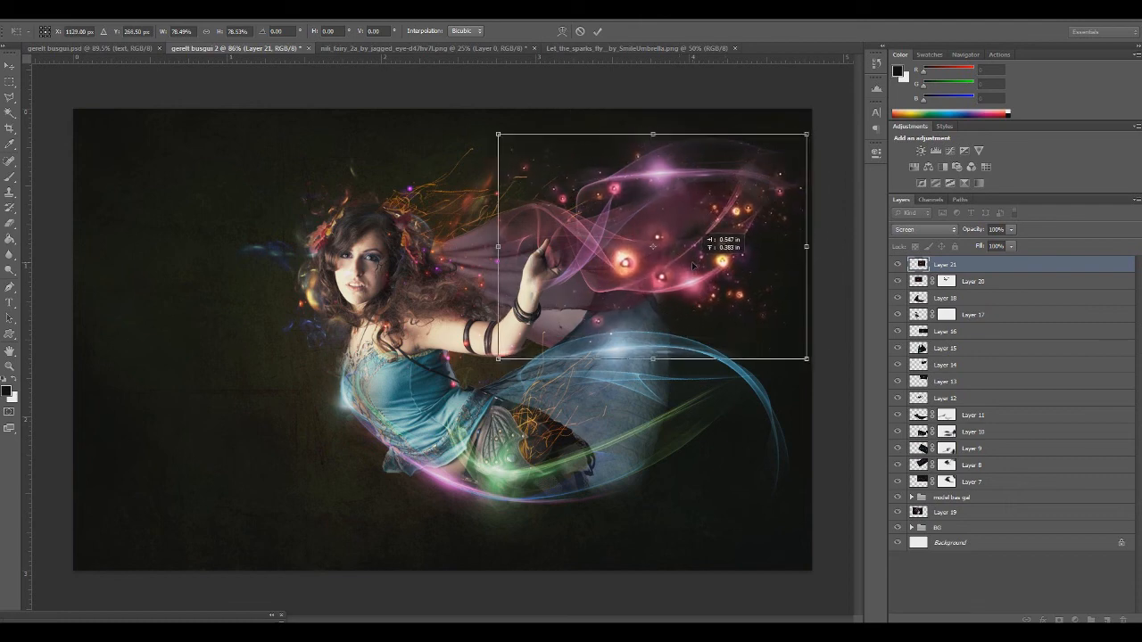
{"action": "key", "text": "Return"}
{"action": "key", "text": "b"}
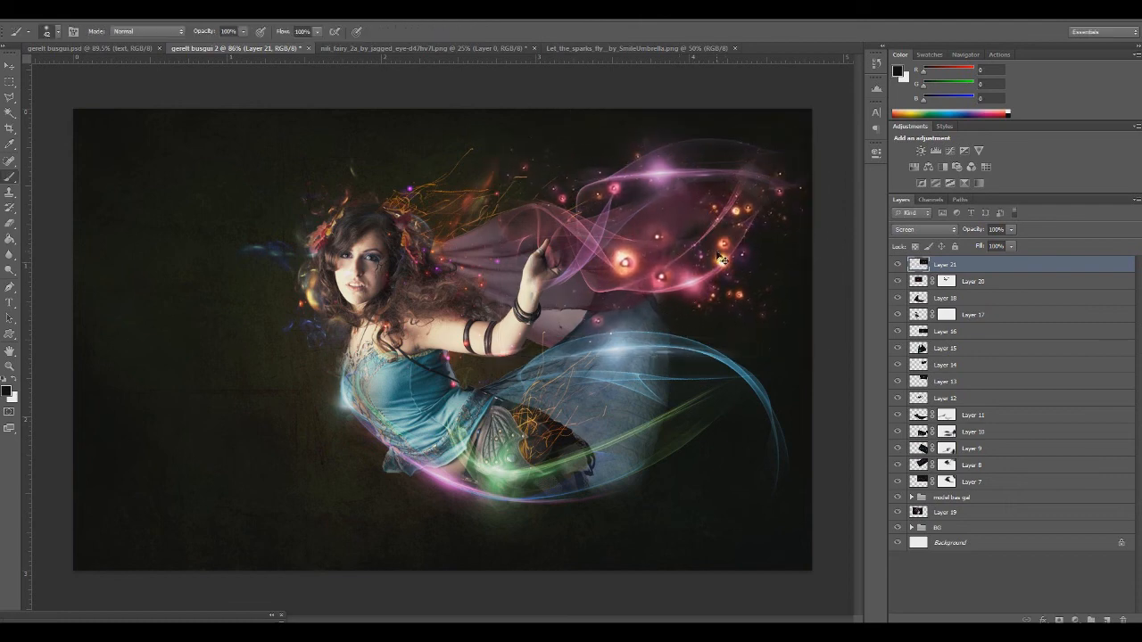
Widen Layer 21 to about 109% and rotate it about 8 degrees counterclockwise to follow the upper wing
{"action": "key", "text": "ctrl+t"}
{"action": "left_click_drag", "start_coordinate": [504, 258], "coordinate": [513, 289]}
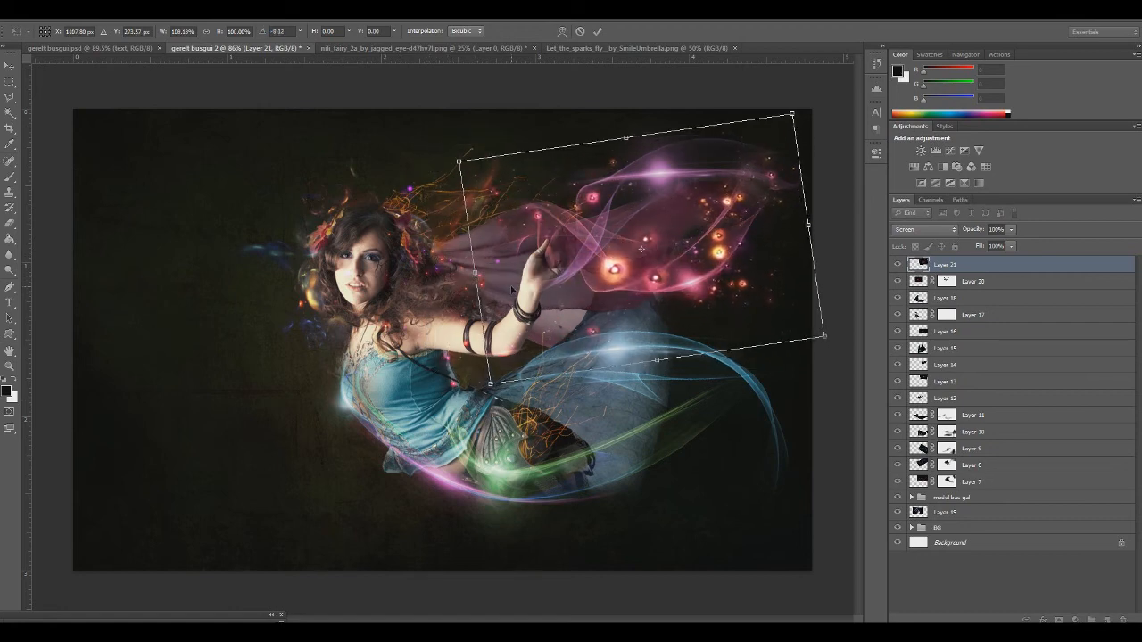
{"action": "key", "text": "Return"}
Add a mask to Layer 21 and paint out its largest glows on the upper wing with an enlarged 51% opacity brush
{"action": "left_click", "coordinate": [1058, 618]}
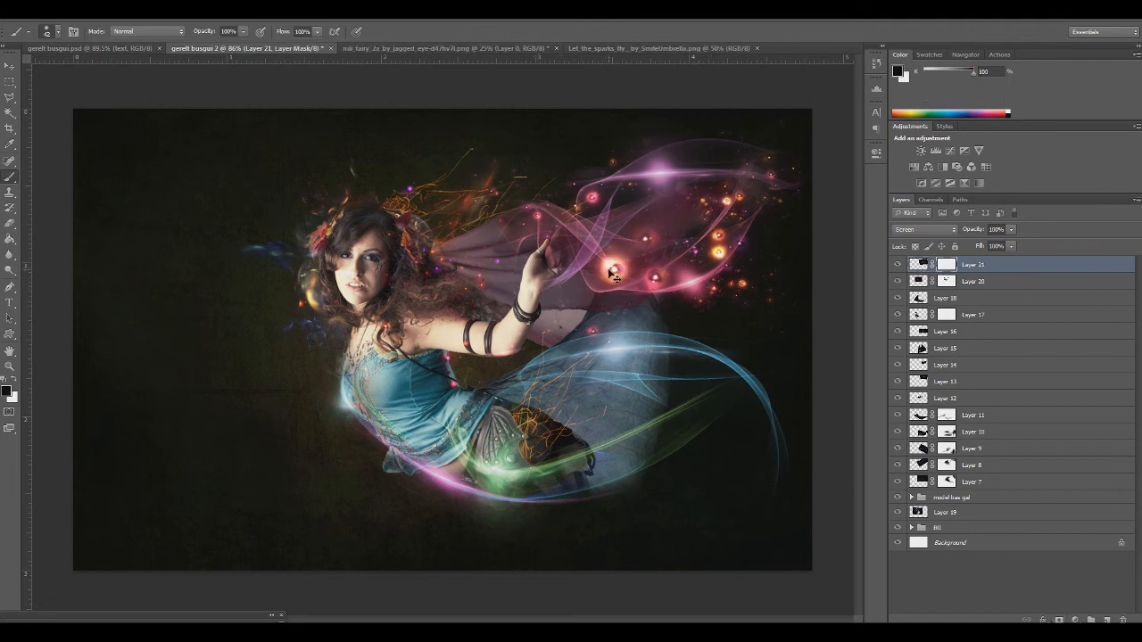
{"action": "left_click", "coordinate": [243, 31]}
{"action": "left_click_drag", "start_coordinate": [245, 48], "coordinate": [216, 47]}
{"action": "right_click", "coordinate": [572, 300]}
{"action": "left_click_drag", "start_coordinate": [605, 321], "coordinate": [627, 326]}
{"action": "left_click_drag", "start_coordinate": [611, 257], "coordinate": [609, 271]}
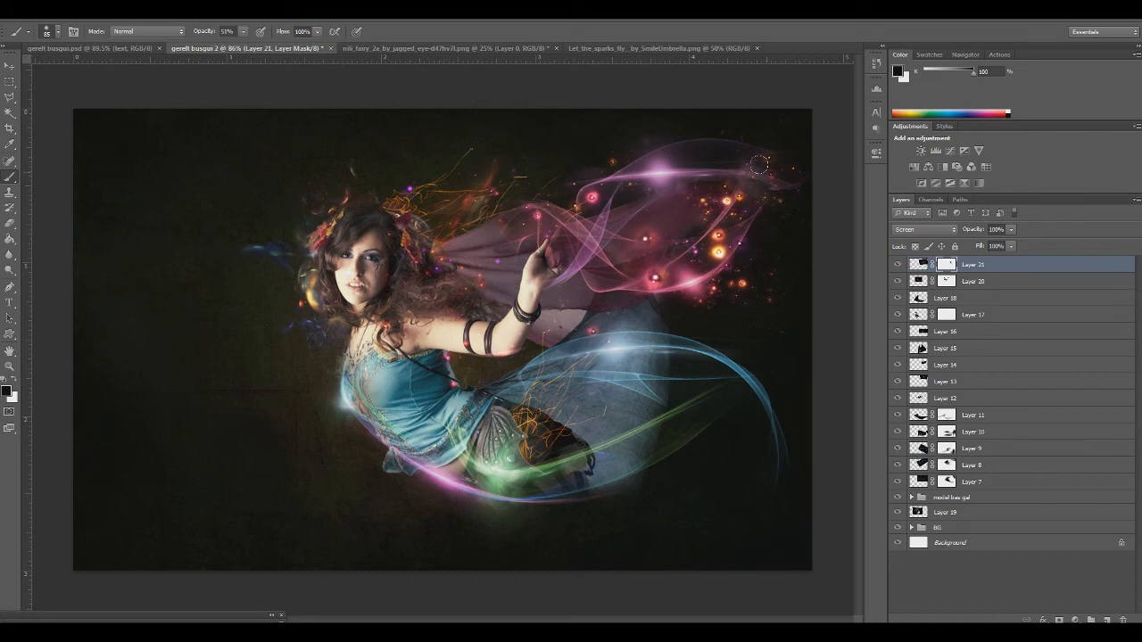
{"action": "mouse_move", "coordinate": [719, 248]}
{"action": "left_mouse_down"}
{"action": "mouse_move", "coordinate": [710, 217]}
{"action": "mouse_move", "coordinate": [708, 249]}
{"action": "left_mouse_up"}
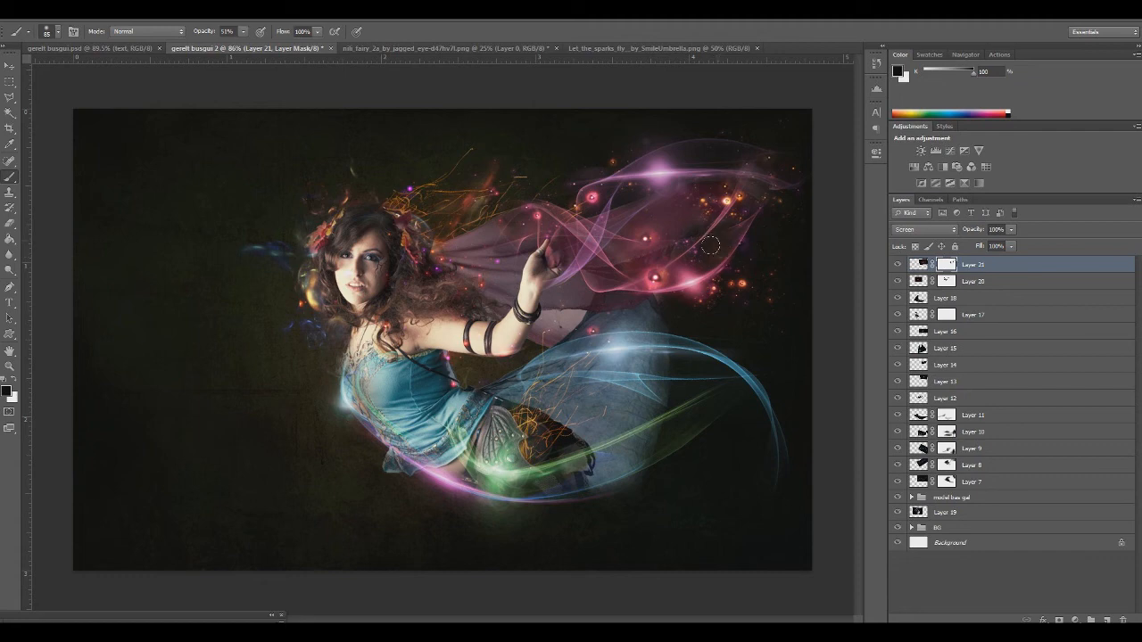
{"action": "mouse_move", "coordinate": [655, 273]}
{"action": "left_mouse_down"}
{"action": "mouse_move", "coordinate": [644, 235]}
{"action": "mouse_move", "coordinate": [635, 281]}
{"action": "mouse_move", "coordinate": [649, 282]}
{"action": "mouse_move", "coordinate": [625, 207]}
{"action": "mouse_move", "coordinate": [615, 263]}
{"action": "left_mouse_up"}
Scale the masked Layer 21 down slightly and shift its sparks up and left within the upper wing
{"action": "key", "text": "ctrl+t"}
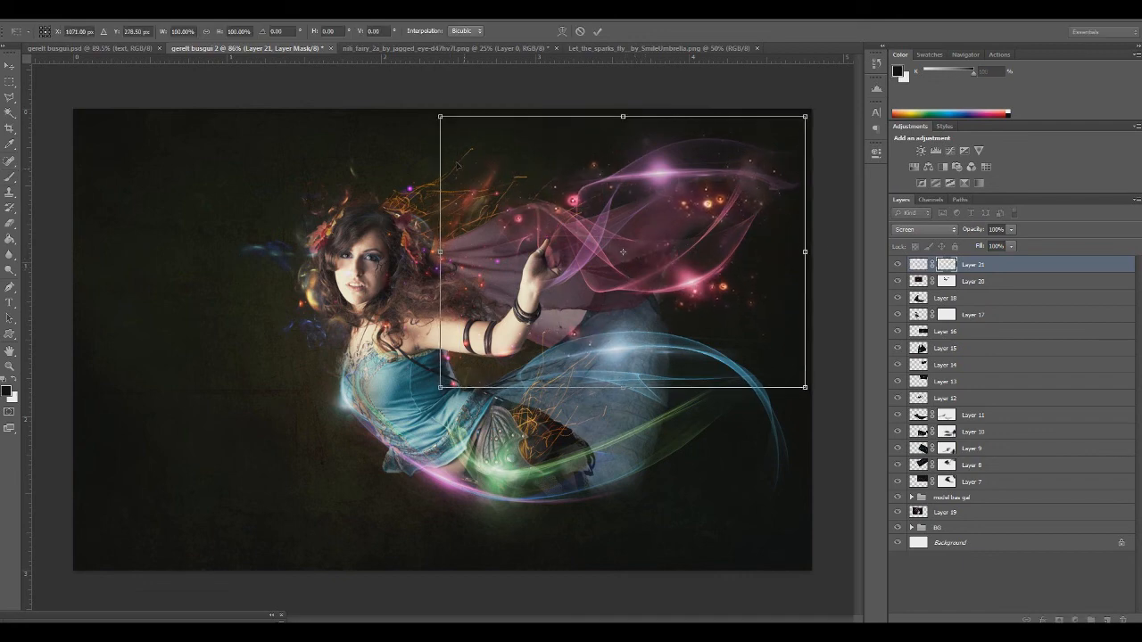
{"action": "left_click_drag", "start_coordinate": [440, 116], "coordinate": [477, 140]}
{"action": "mouse_move", "coordinate": [582, 213]}
{"action": "left_mouse_down"}
{"action": "mouse_move", "coordinate": [560, 206]}
{"action": "mouse_move", "coordinate": [558, 184]}
{"action": "mouse_move", "coordinate": [566, 198]}
{"action": "left_mouse_up"}
{"action": "key", "text": "Return"}
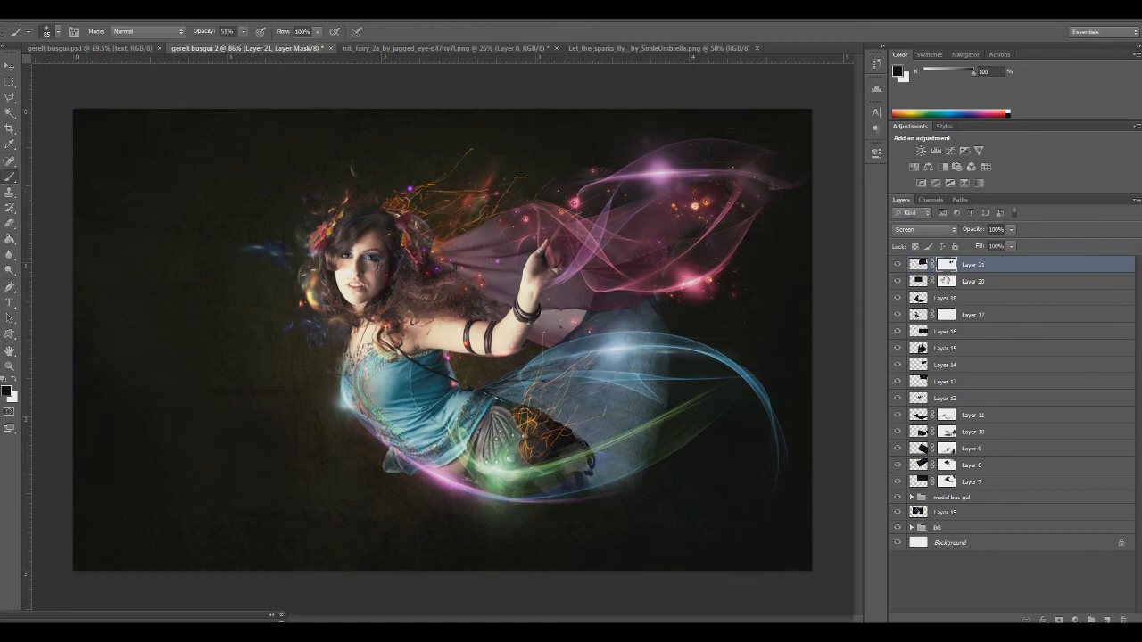
Duplicate Layer 21 and move the copied sparks straight down onto the lower blue wing
{"action": "left_click_drag", "start_coordinate": [974, 270], "coordinate": [1107, 619]}
{"action": "key", "text": "ctrl+t"}
{"action": "left_click_drag", "start_coordinate": [689, 268], "coordinate": [687, 437]}
{"action": "key", "text": "Return"}
Turn the duplicated sparks on the lower wing green by shifting their hue to about +150, without colorizing
{"action": "key", "text": "ctrl+u"}
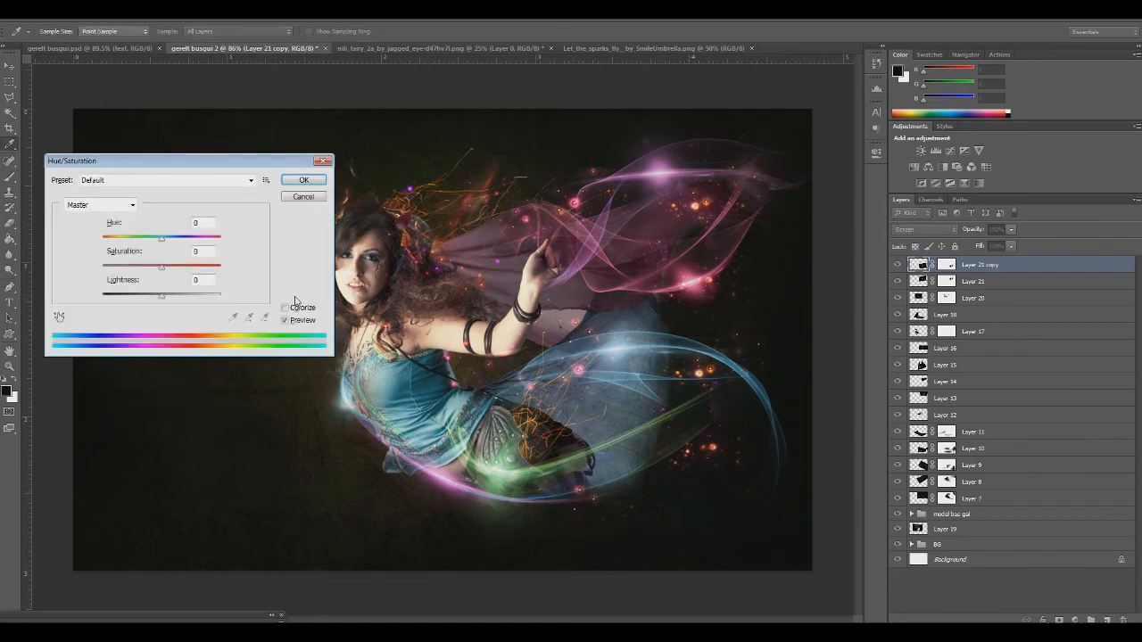
{"action": "left_click", "coordinate": [285, 307]}
{"action": "left_click", "coordinate": [285, 308]}
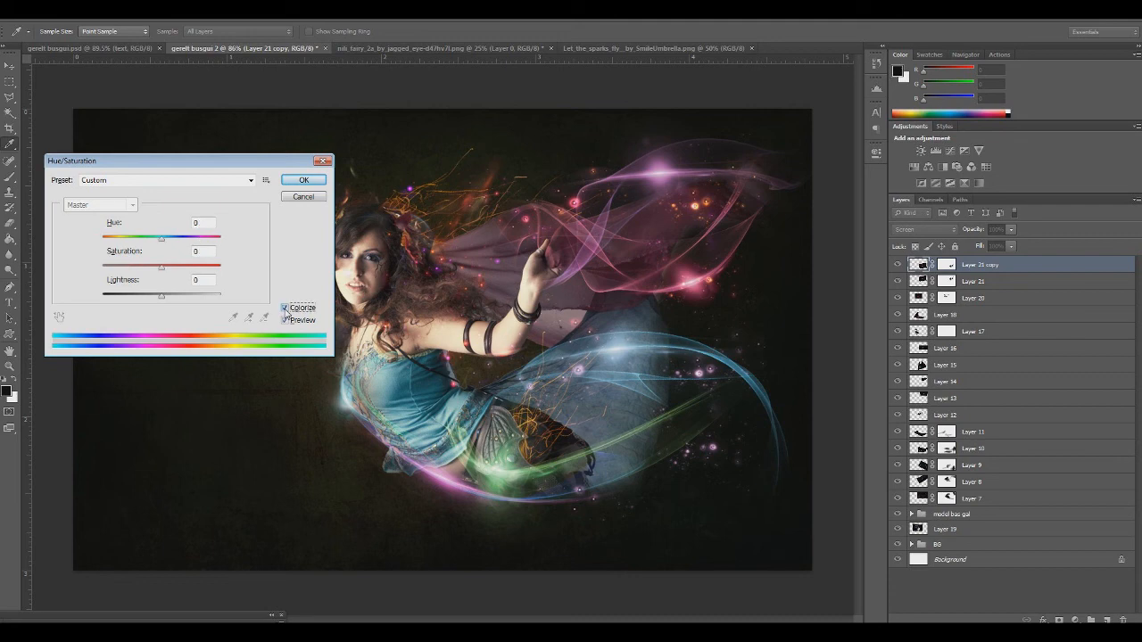
{"action": "left_click_drag", "start_coordinate": [175, 241], "coordinate": [214, 245]}
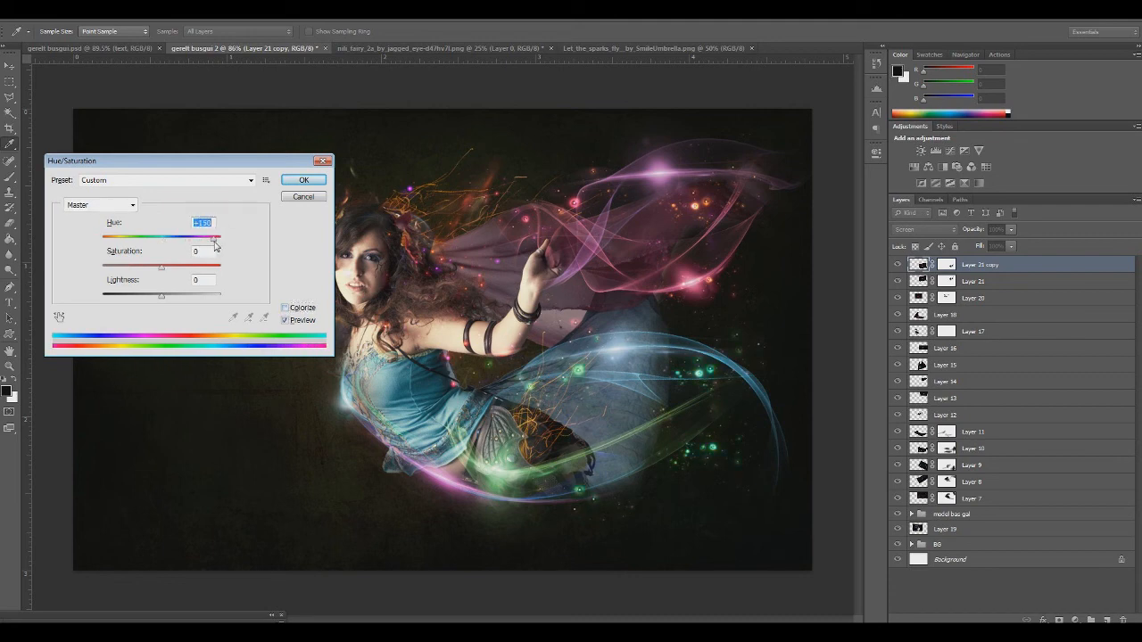
{"action": "left_click", "coordinate": [302, 180]}
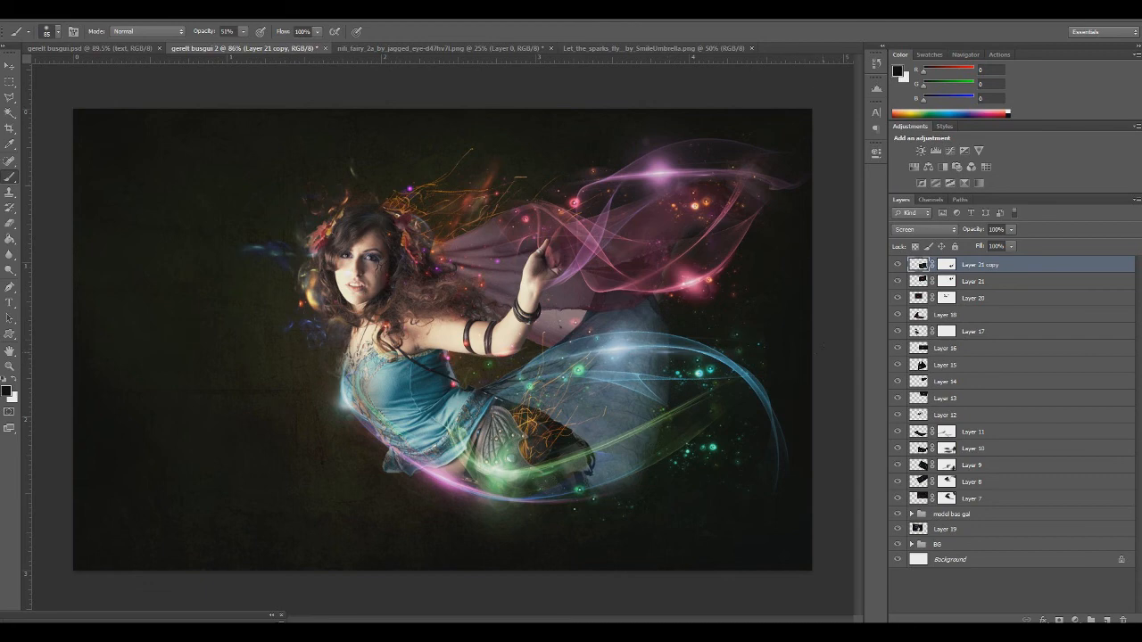
Deepen the blacks of the green sparks in Layer 21 copy with Levels, raising the black input to about 24
{"action": "key", "text": "ctrl+l"}
{"action": "left_click_drag", "start_coordinate": [225, 437], "coordinate": [239, 437]}
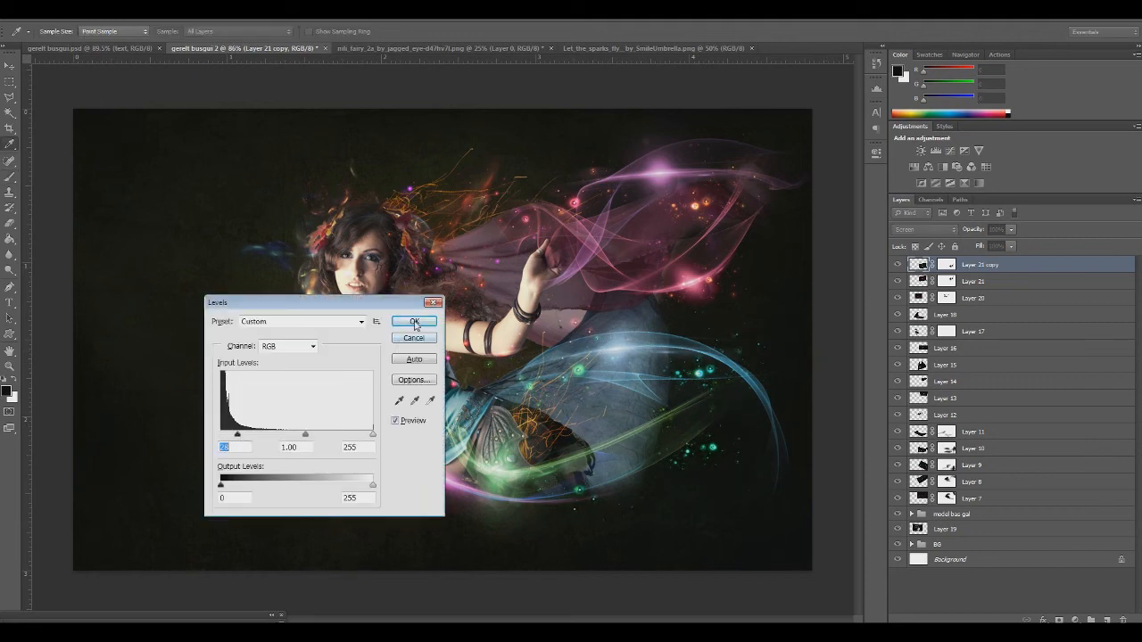
{"action": "left_click", "coordinate": [414, 322]}
Deepen the blacks of the upper-wing sparks in Layer 21 with Levels, raising the black input to 34
{"action": "left_click", "coordinate": [923, 281]}
{"action": "key", "text": "ctrl+l"}
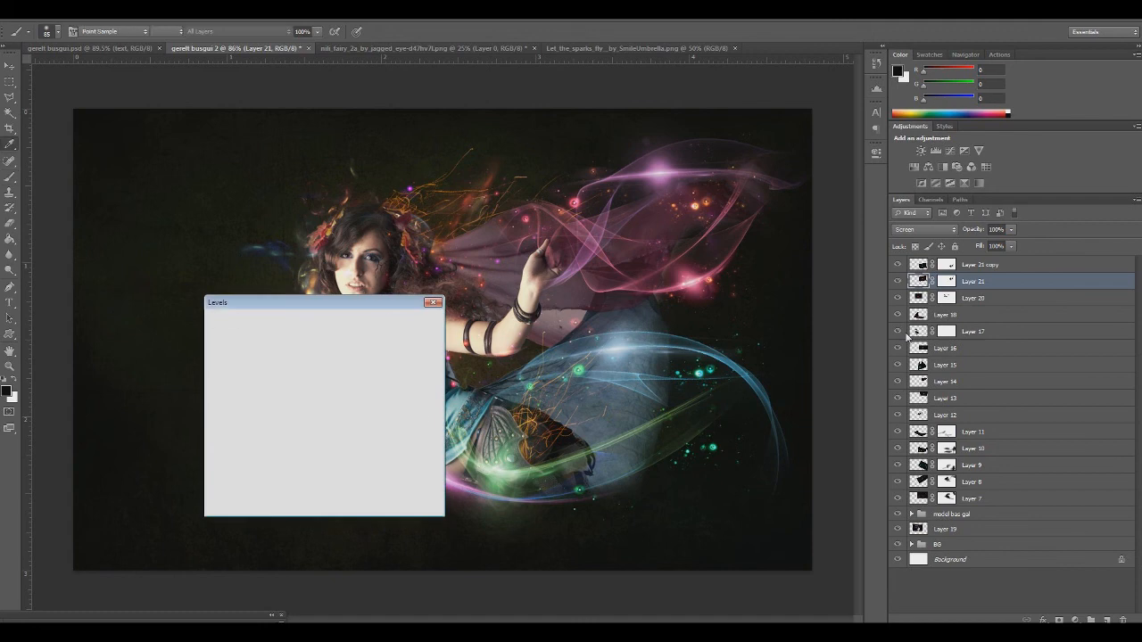
{"action": "left_click_drag", "start_coordinate": [222, 435], "coordinate": [241, 437]}
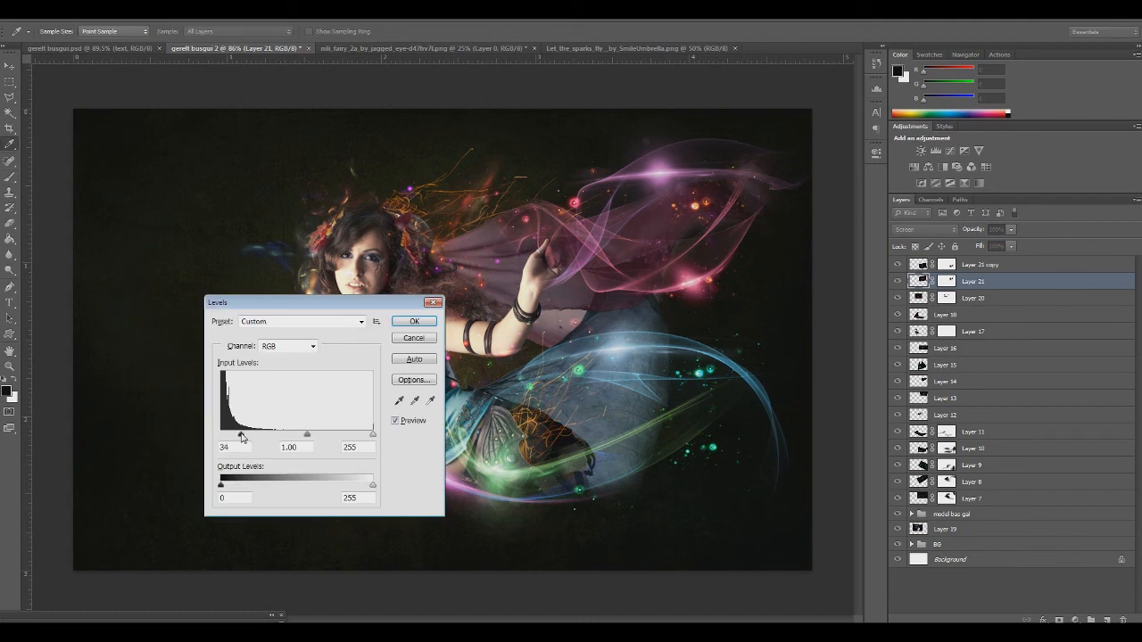
{"action": "left_click", "coordinate": [413, 338]}
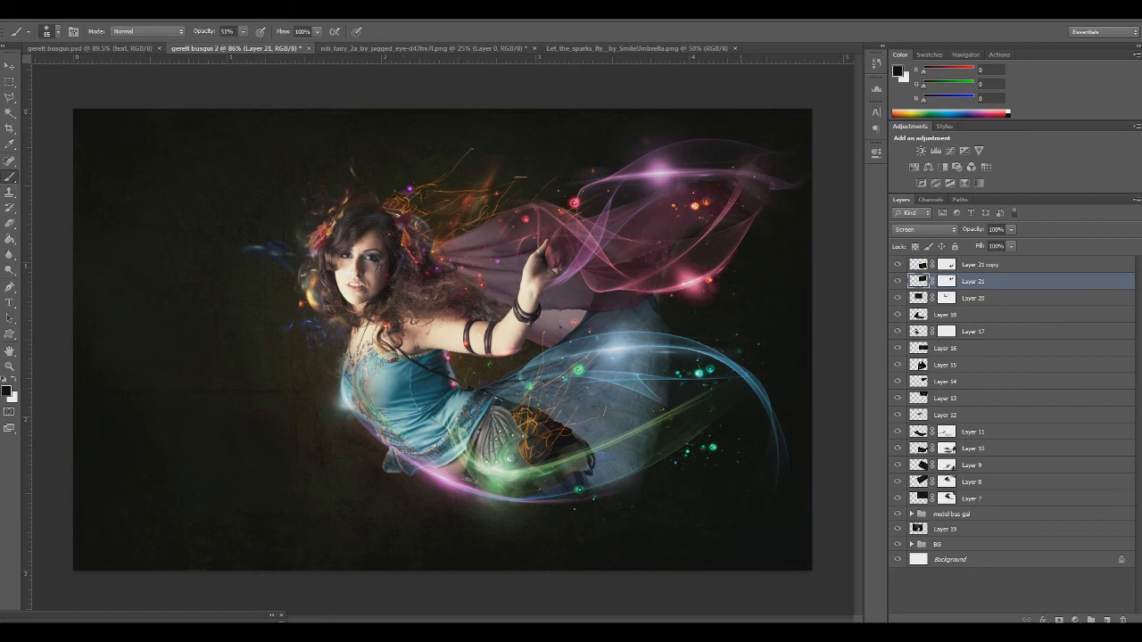
Open Dust-Particle (10).JPG and Dust-Particle (12).JPG together from the dust texture folder
{"action": "left_click", "coordinate": [27, 11]}
{"action": "left_click", "coordinate": [49, 37]}
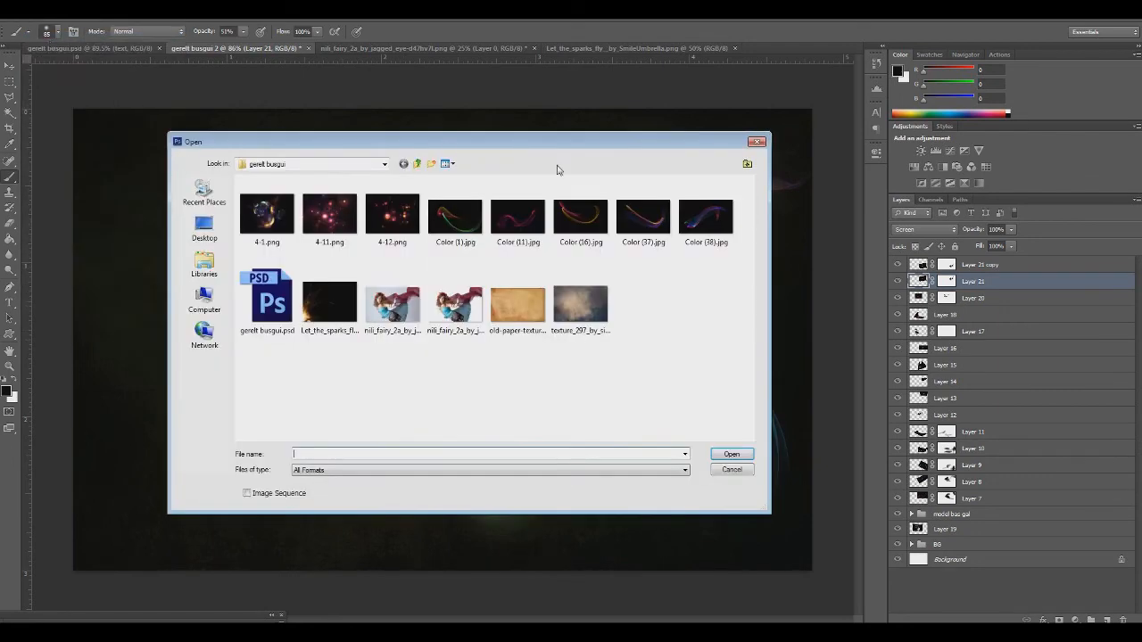
{"action": "left_click", "coordinate": [417, 164]}
{"action": "left_click", "coordinate": [416, 163]}
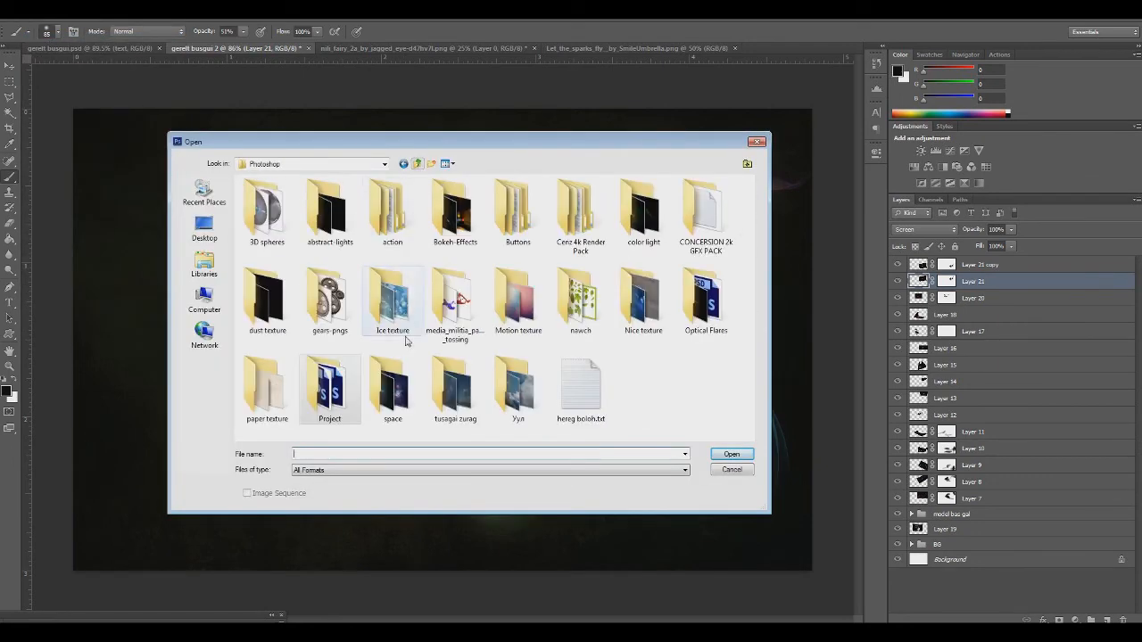
{"action": "double_click", "coordinate": [269, 308]}
{"action": "scroll", "coordinate": [390, 269], "scroll_direction": "down", "scroll_amount": 5}
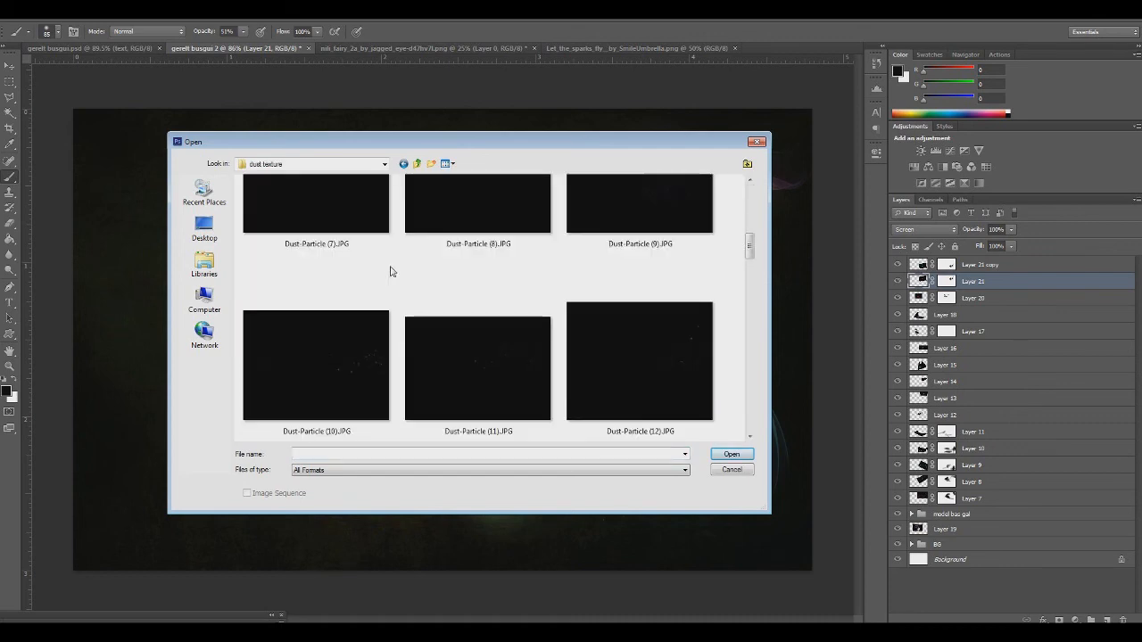
{"action": "left_click", "coordinate": [327, 377]}
{"action": "left_click", "coordinate": [664, 382], "text": "ctrl"}
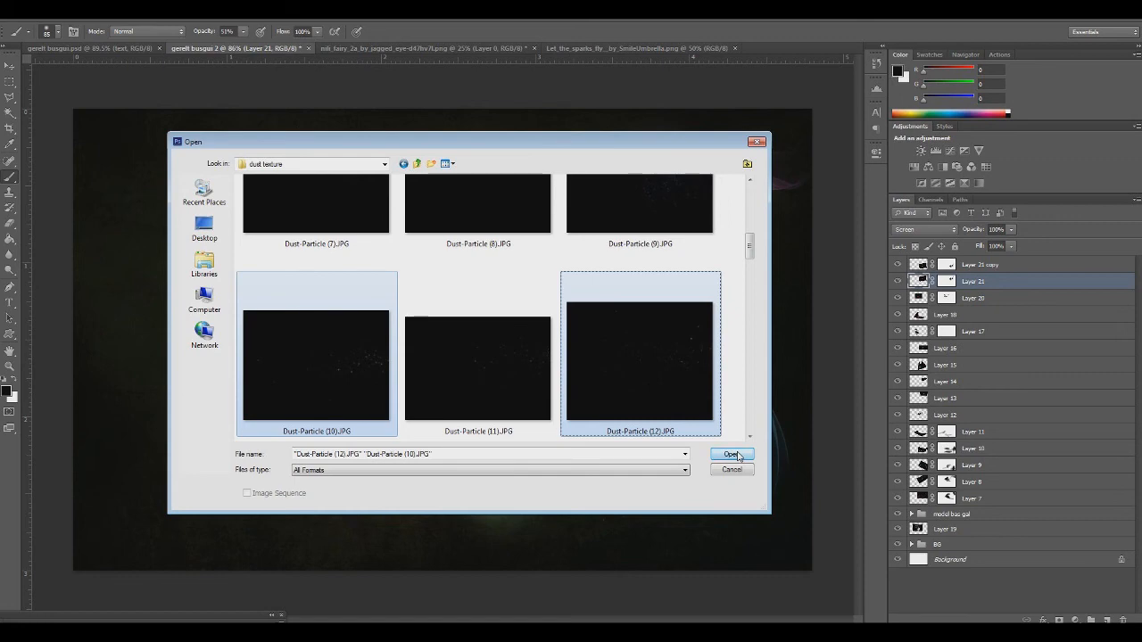
{"action": "left_click", "coordinate": [732, 455]}
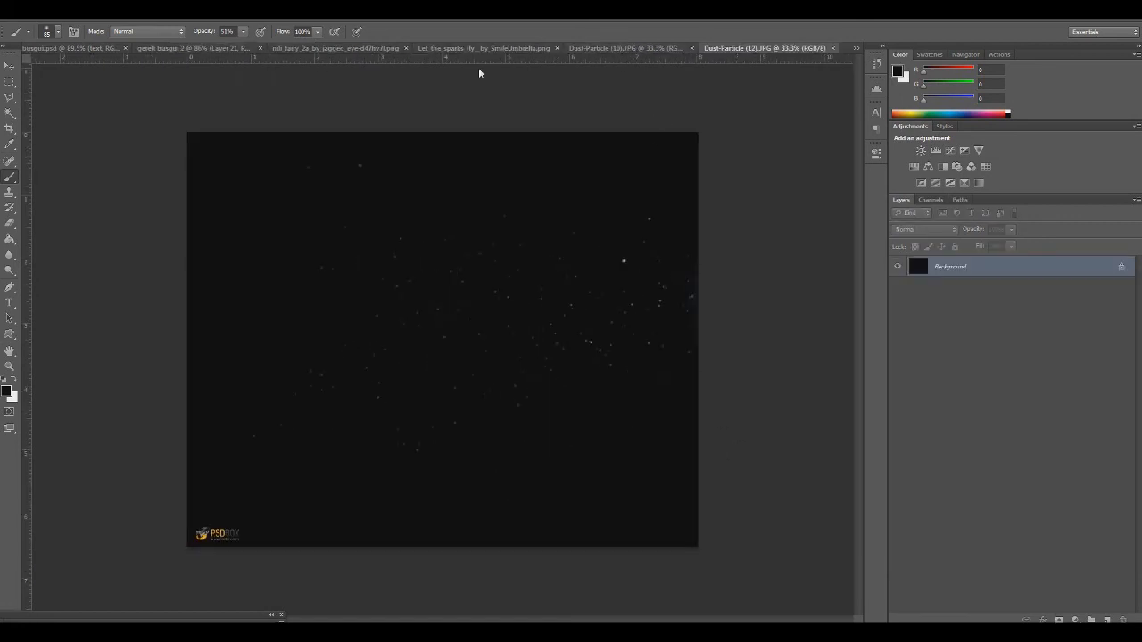
Crop the logo strip off the bottom of Dust-Particle (10).JPG and copy the whole remaining picture
{"action": "left_click", "coordinate": [607, 48]}
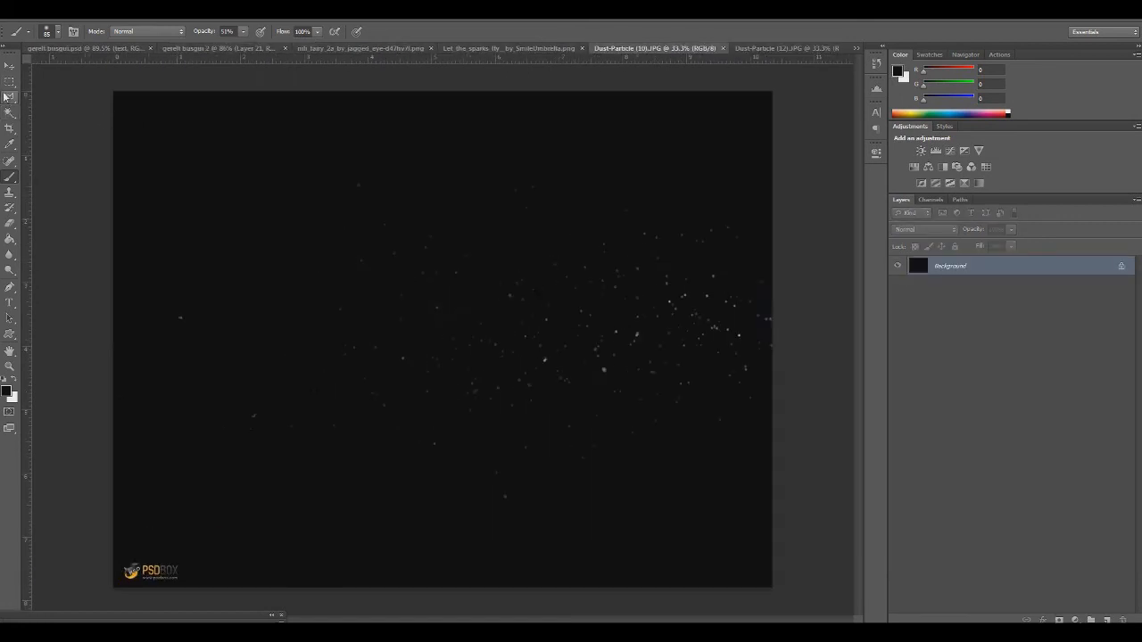
{"action": "left_click", "coordinate": [7, 96]}
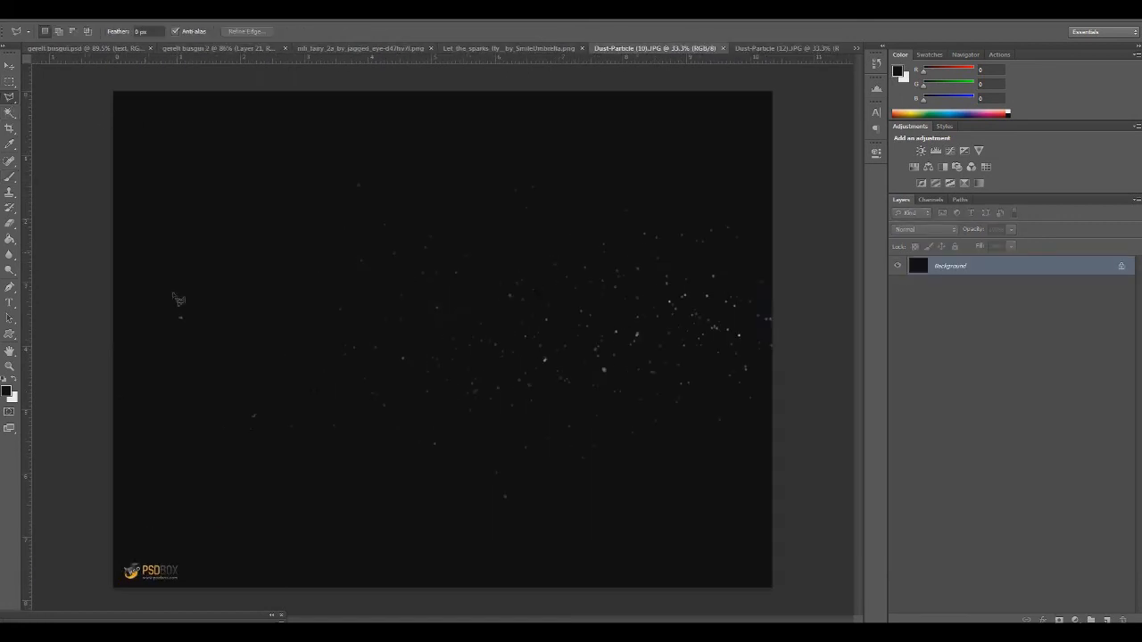
{"action": "left_click", "coordinate": [10, 128]}
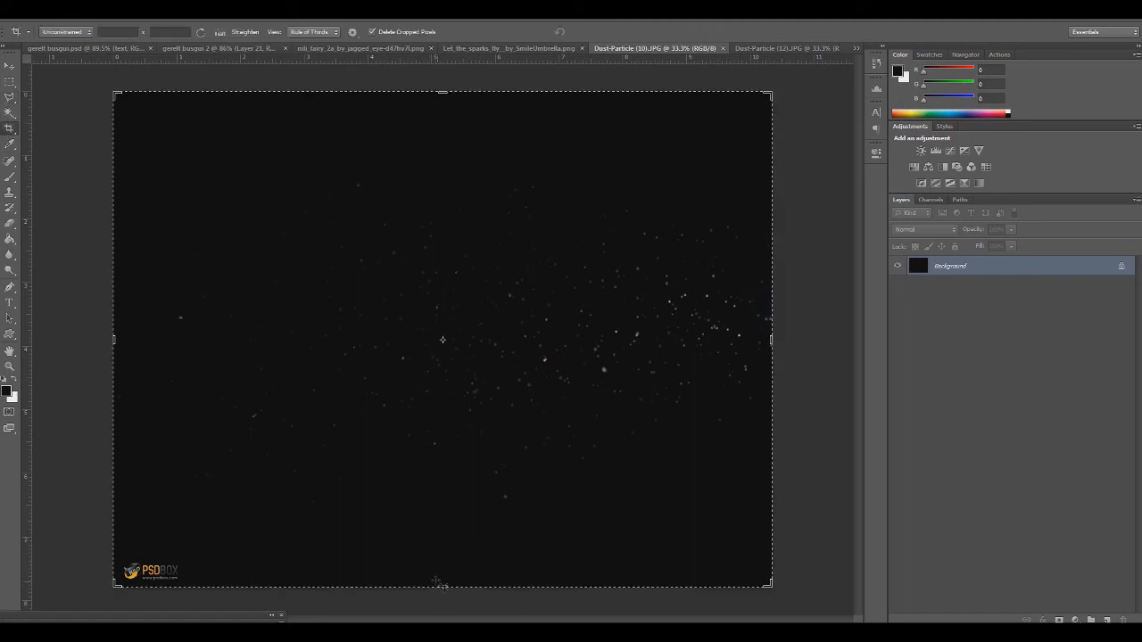
{"action": "left_click_drag", "start_coordinate": [440, 584], "coordinate": [444, 570]}
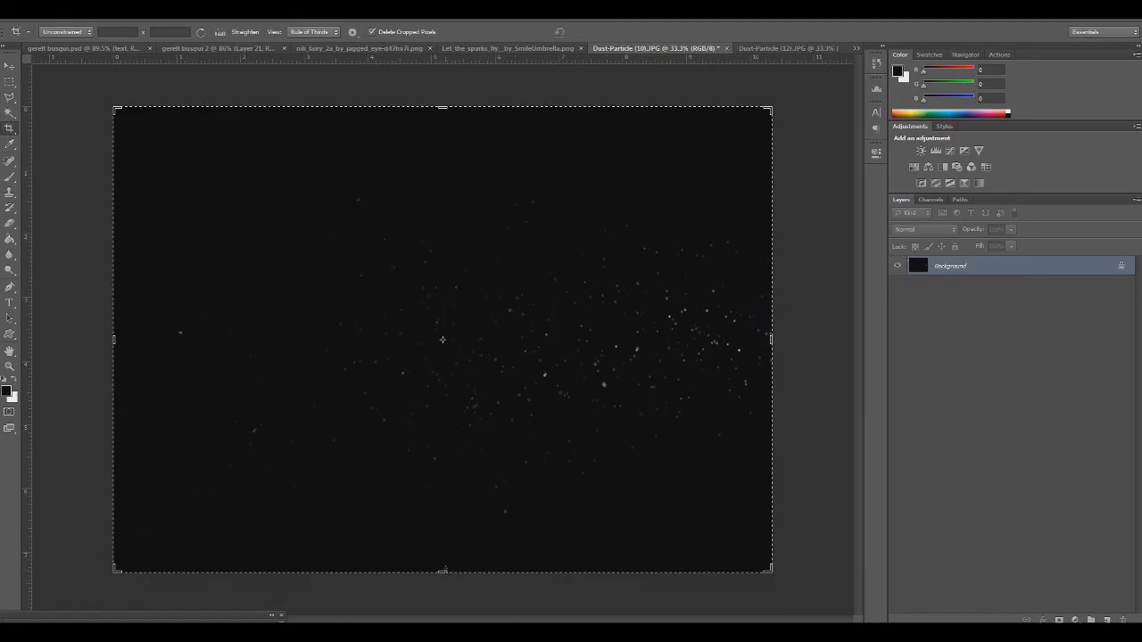
{"action": "left_click", "coordinate": [11, 69]}
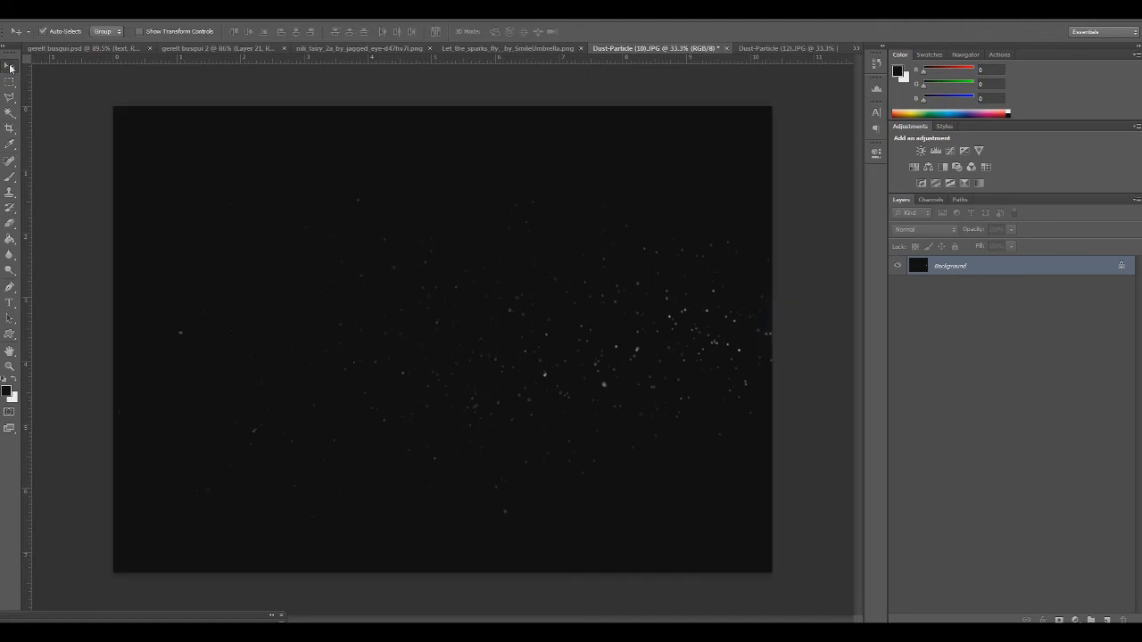
Paste the dust picture into gerelt busgui 2, scale it to about 20%, and place it over the fairy
{"action": "left_click", "coordinate": [352, 49]}
{"action": "left_click", "coordinate": [239, 49]}
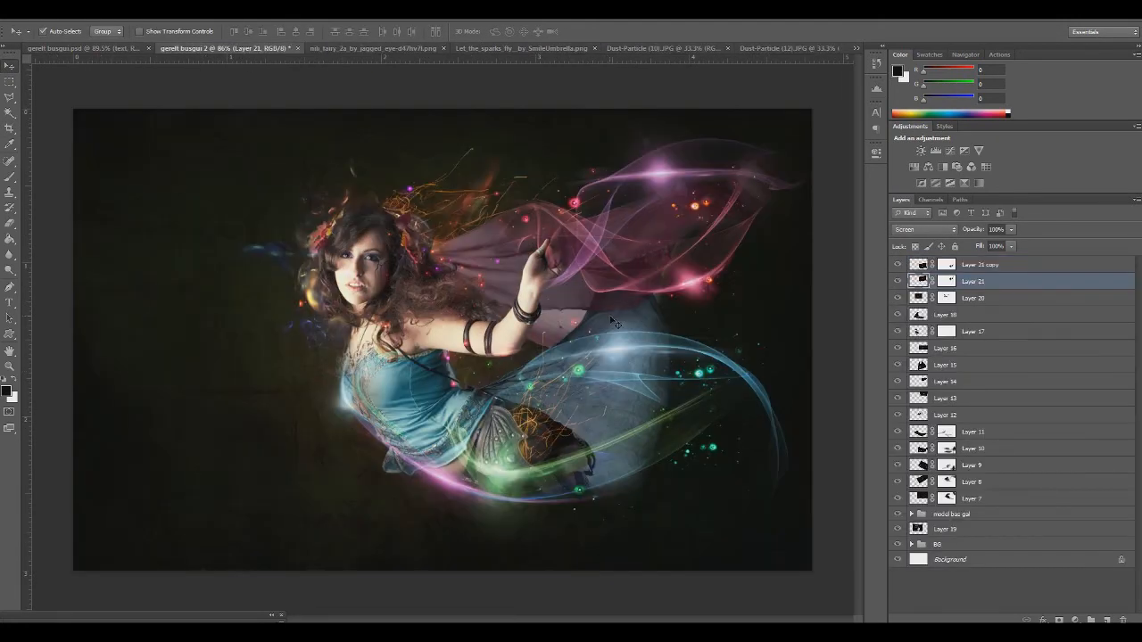
{"action": "key", "text": "ctrl+t"}
{"action": "left_click_drag", "start_coordinate": [74, 108], "coordinate": [375, 264]}
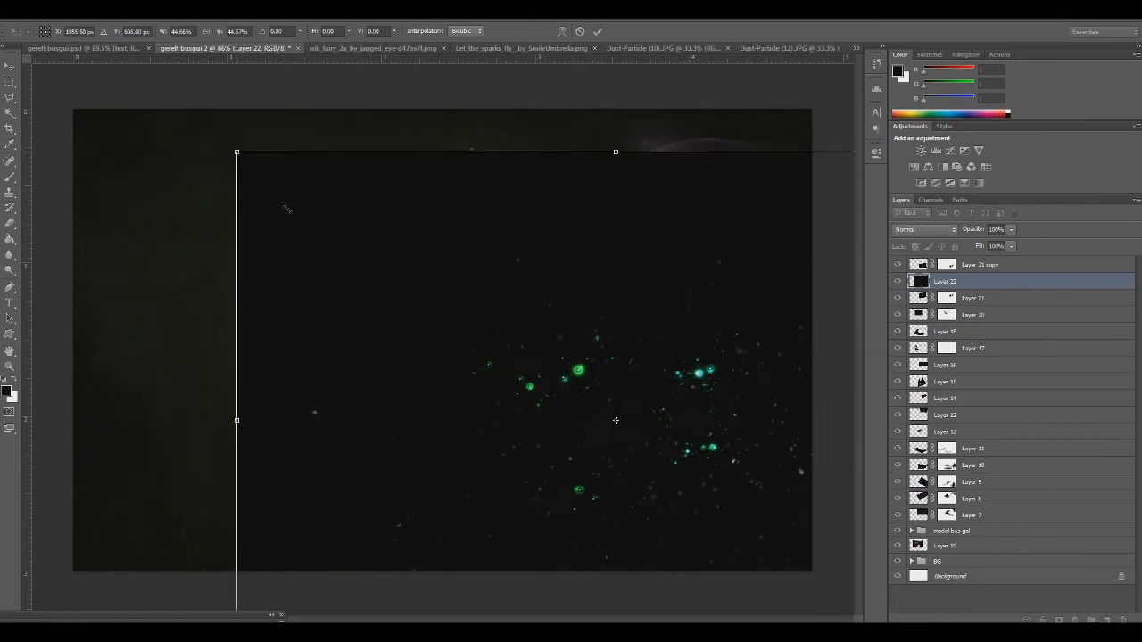
{"action": "left_click_drag", "start_coordinate": [239, 155], "coordinate": [650, 446]}
{"action": "left_click_drag", "start_coordinate": [707, 507], "coordinate": [350, 265]}
{"action": "key", "text": "Return"}
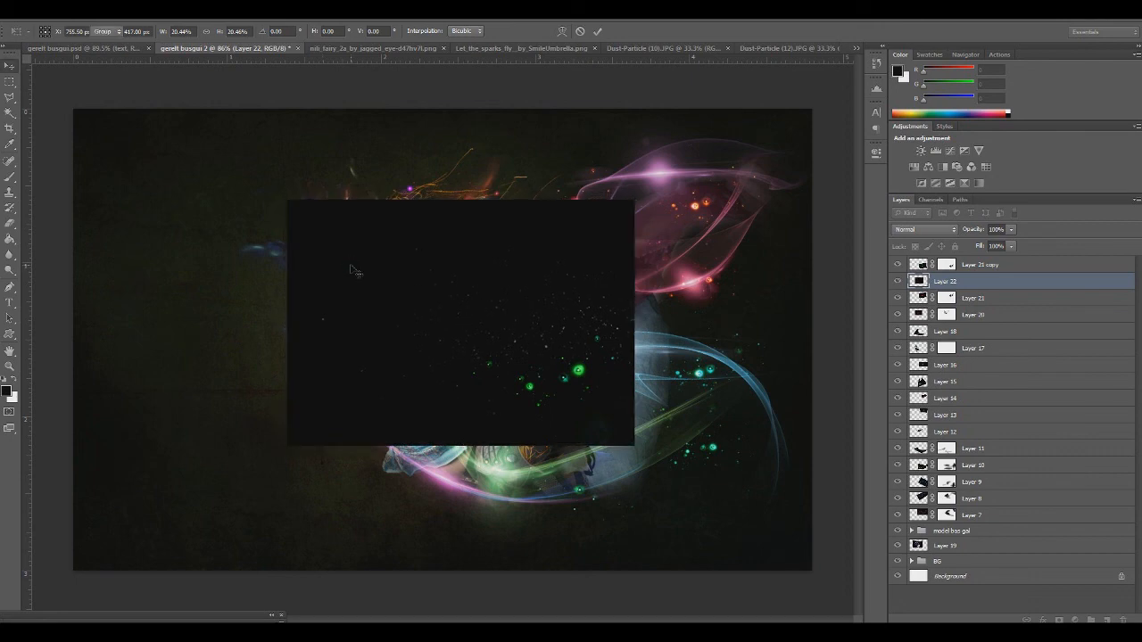
Move the pasted dust layer to the top of the layer stack and set its blend mode to Screen
{"action": "left_click_drag", "start_coordinate": [941, 282], "coordinate": [938, 258]}
{"action": "left_click", "coordinate": [924, 230]}
{"action": "left_click", "coordinate": [919, 328]}
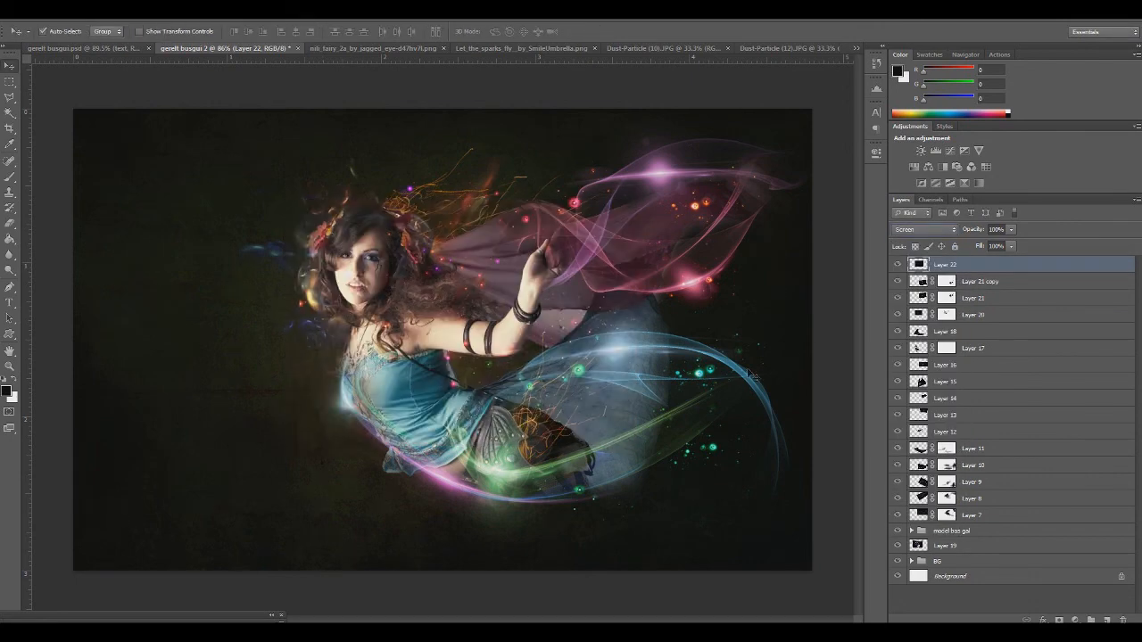
Flip the Layer 22 dust horizontally and shift it down and right onto the lower blue wing
{"action": "key", "text": "ctrl+t"}
{"action": "right_click", "coordinate": [548, 375]}
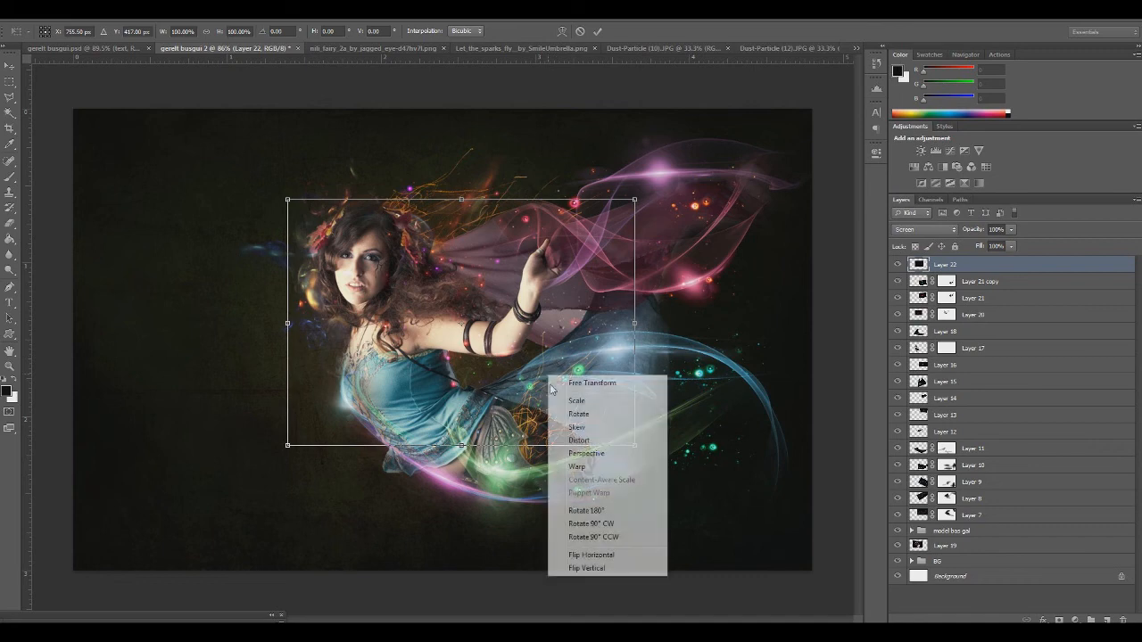
{"action": "left_click", "coordinate": [591, 555]}
{"action": "left_click_drag", "start_coordinate": [498, 363], "coordinate": [718, 445]}
{"action": "key", "text": "Return"}
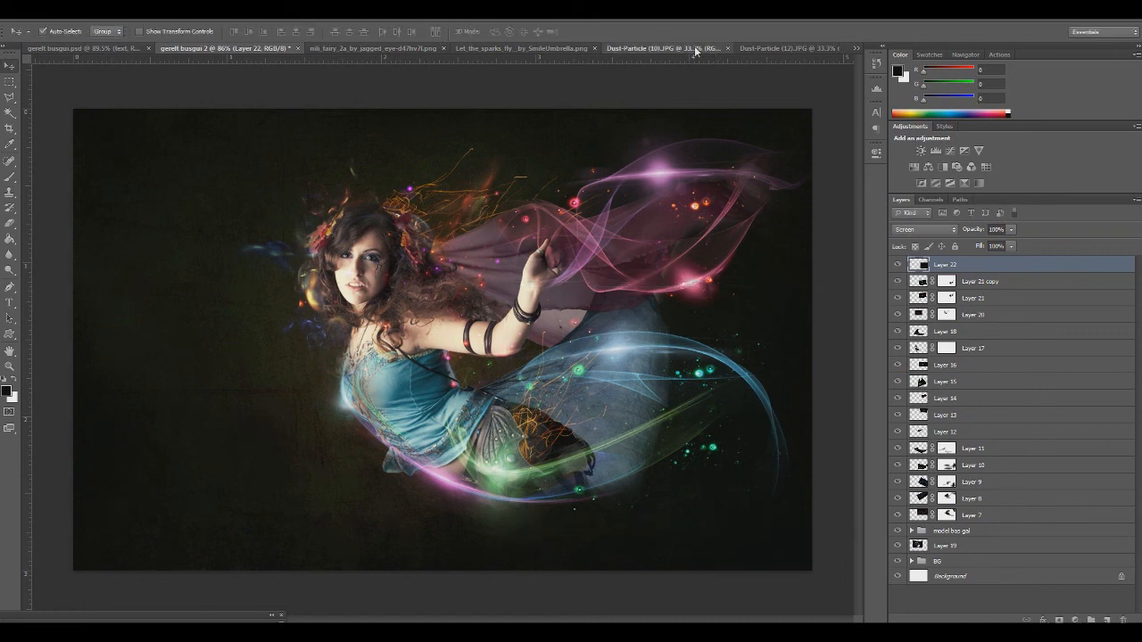
Close Dust-Particle (10).JPG without saving its changes
{"action": "left_click", "coordinate": [651, 47]}
{"action": "left_click", "coordinate": [726, 47]}
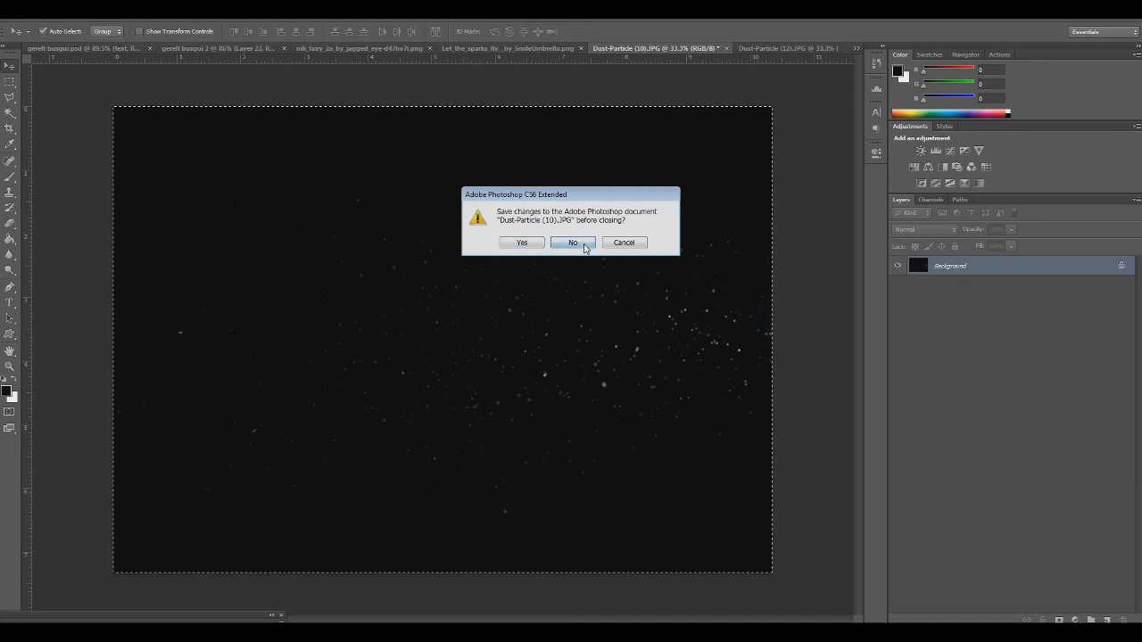
{"action": "left_click", "coordinate": [573, 242]}
Crop the logo strip off Dust-Particle (12).JPG, copy the remaining picture, and close the file without saving
{"action": "left_click", "coordinate": [765, 47]}
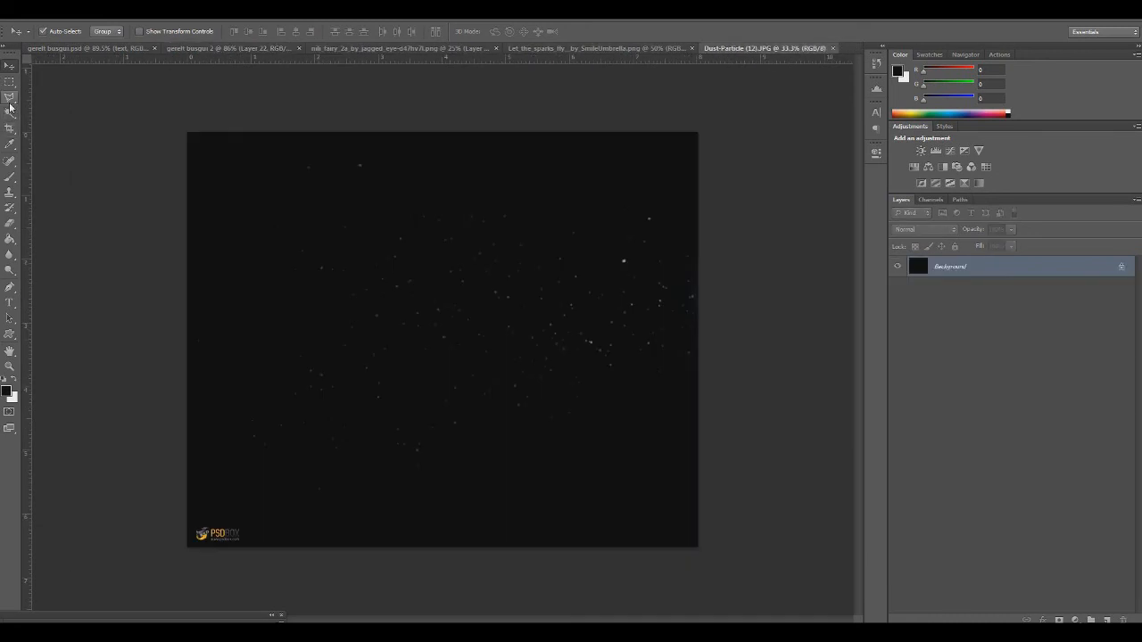
{"action": "left_click", "coordinate": [10, 128]}
{"action": "left_click_drag", "start_coordinate": [449, 549], "coordinate": [449, 535]}
{"action": "key", "text": "Return"}
{"action": "left_click", "coordinate": [10, 65]}
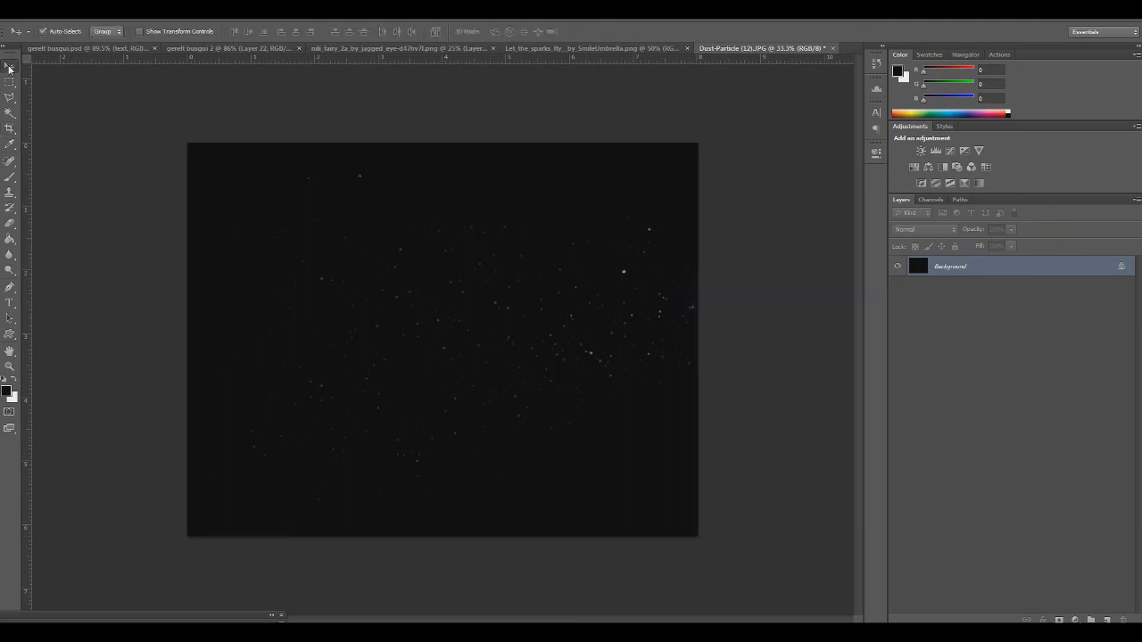
{"action": "key", "text": "ctrl+w"}
{"action": "left_click", "coordinate": [573, 242]}
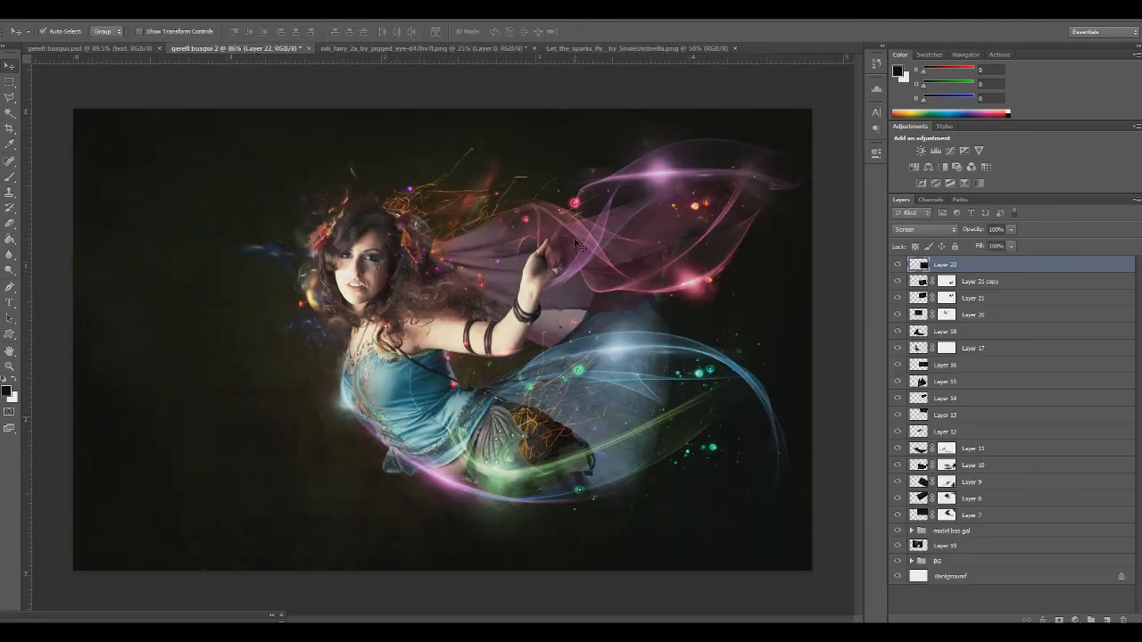
Paste the second dust picture into the composition, scaled down over the fairy, and set its blend mode to Screen
{"action": "key", "text": "ctrl+v"}
{"action": "key", "text": "ctrl+t"}
{"action": "left_click_drag", "start_coordinate": [74, 109], "coordinate": [529, 447]}
{"action": "left_click_drag", "start_coordinate": [607, 466], "coordinate": [311, 203]}
{"action": "key", "text": "Return"}
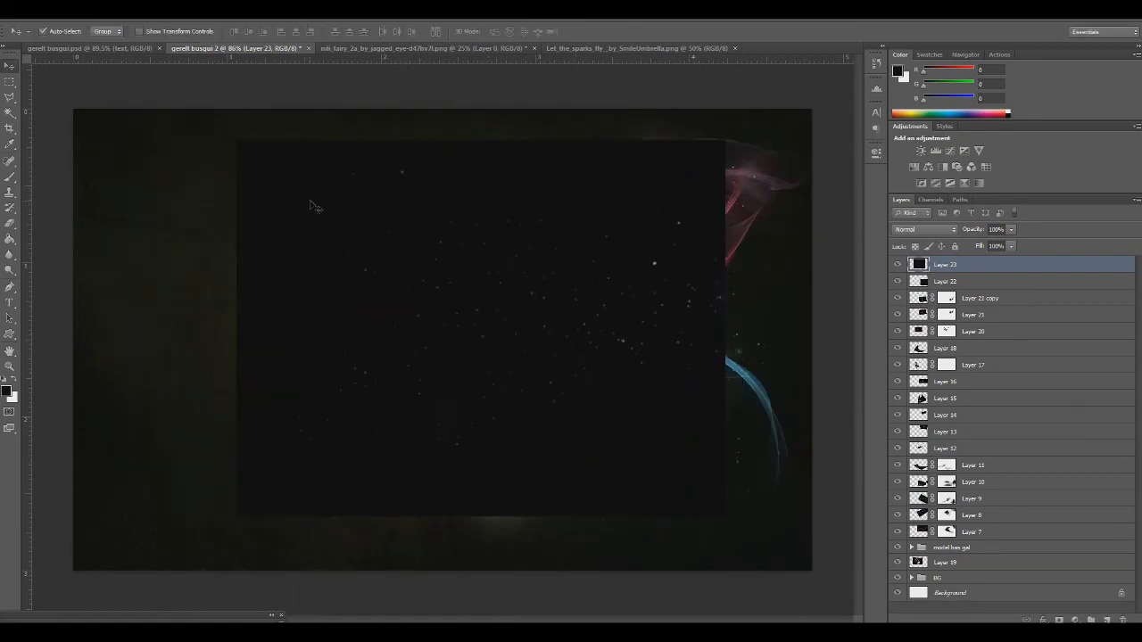
{"action": "left_click", "coordinate": [899, 230]}
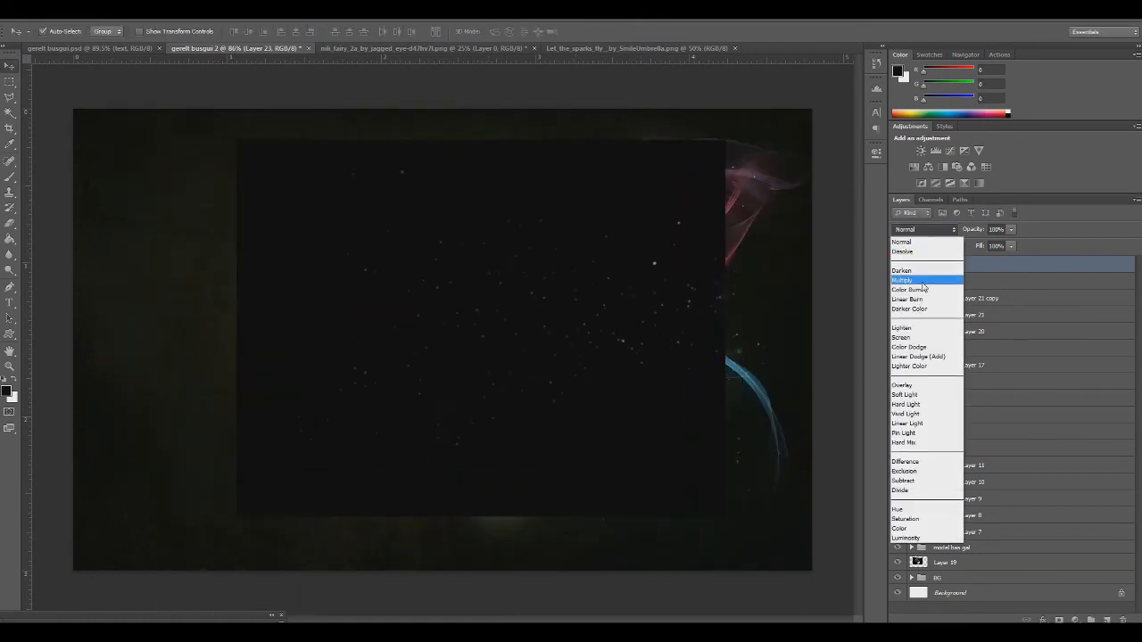
{"action": "left_click", "coordinate": [907, 337]}
Scale the Layer 23 dust to about 68%, flip it horizontally, and position it over the upper pink wing
{"action": "key", "text": "ctrl+t"}
{"action": "mouse_move", "coordinate": [558, 319]}
{"action": "left_mouse_down"}
{"action": "mouse_move", "coordinate": [645, 240]}
{"action": "mouse_move", "coordinate": [634, 216]}
{"action": "mouse_move", "coordinate": [575, 306]}
{"action": "left_mouse_up"}
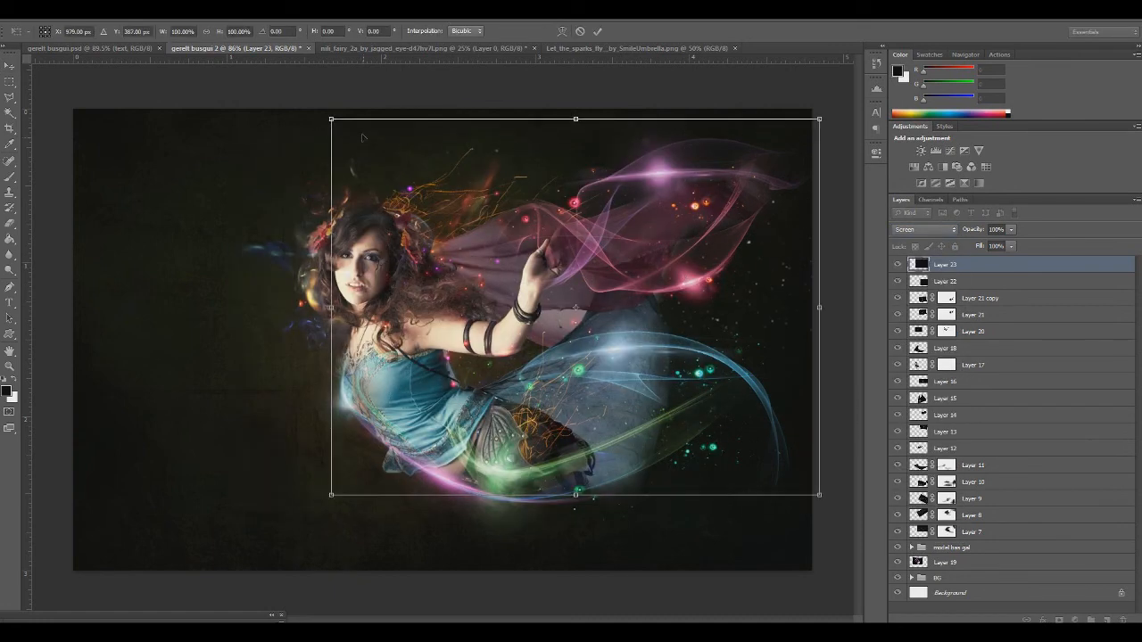
{"action": "left_click_drag", "start_coordinate": [331, 118], "coordinate": [460, 275]}
{"action": "left_click_drag", "start_coordinate": [551, 308], "coordinate": [548, 168]}
{"action": "right_click", "coordinate": [668, 224]}
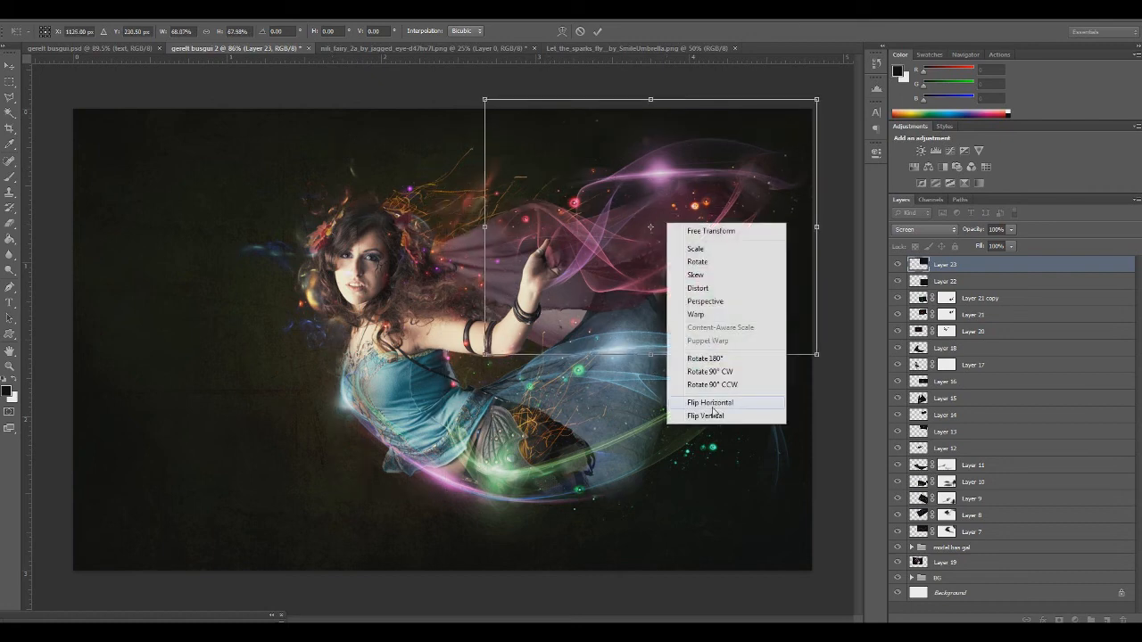
{"action": "left_click", "coordinate": [712, 404]}
{"action": "left_click_drag", "start_coordinate": [636, 284], "coordinate": [697, 286]}
{"action": "key", "text": "Return"}
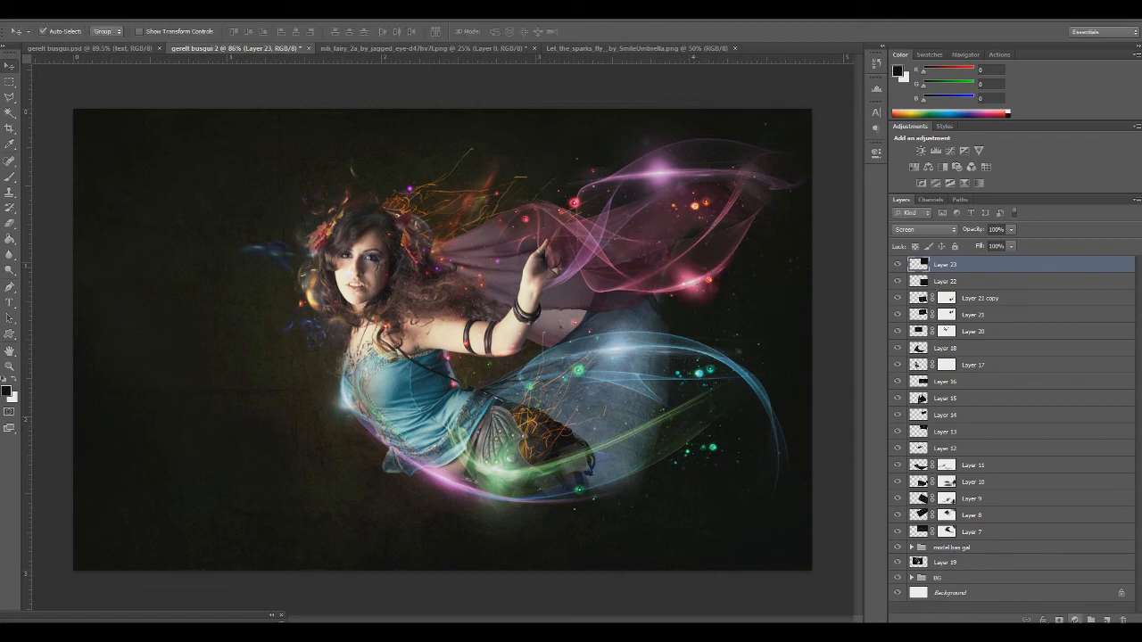
Add a mask to Layer 23 and, in Normal blend mode, paint out its area beside the raised hand with a 51% opacity brush
{"action": "left_click", "coordinate": [1059, 619]}
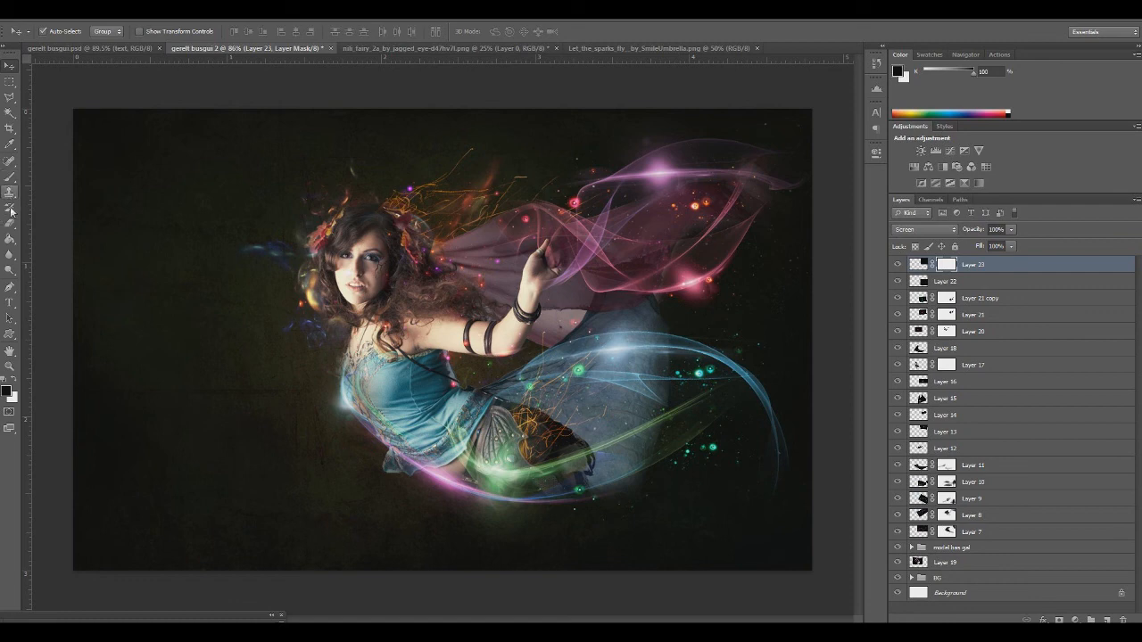
{"action": "left_click", "coordinate": [9, 177]}
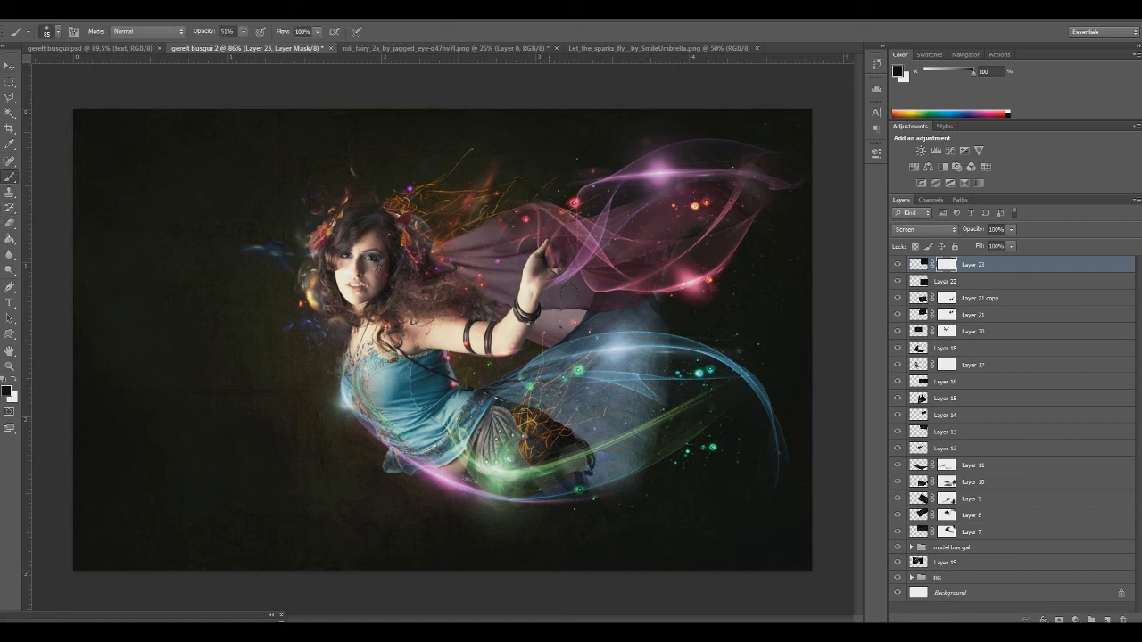
{"action": "left_click", "coordinate": [925, 230]}
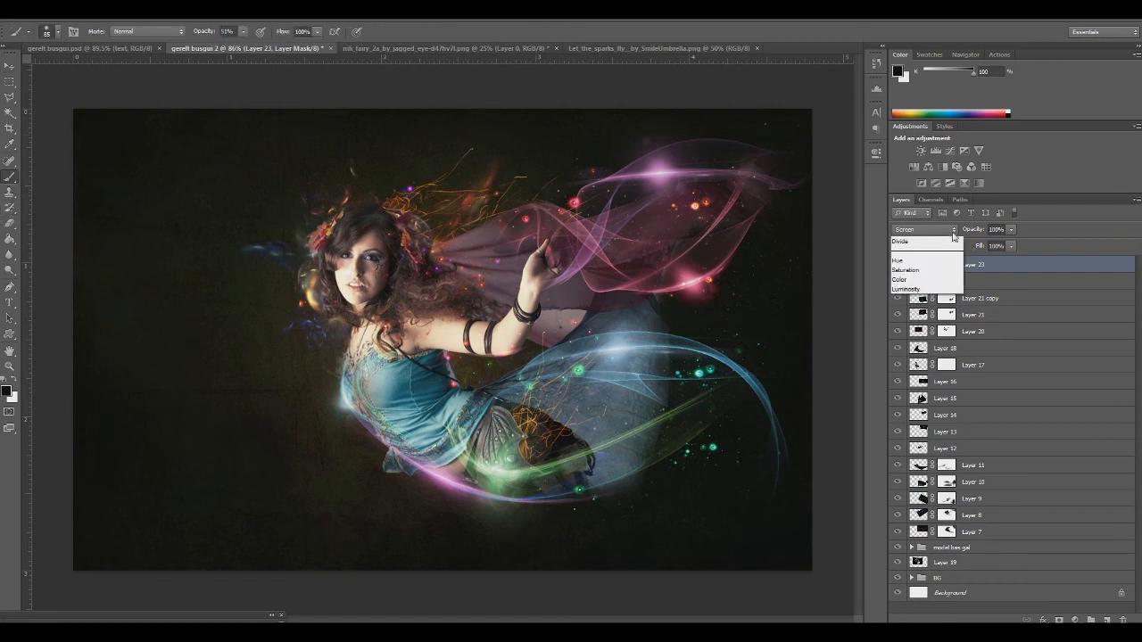
{"action": "left_click", "coordinate": [919, 246]}
{"action": "mouse_move", "coordinate": [566, 217]}
{"action": "left_mouse_down"}
{"action": "mouse_move", "coordinate": [586, 248]}
{"action": "mouse_move", "coordinate": [604, 198]}
{"action": "mouse_move", "coordinate": [551, 260]}
{"action": "mouse_move", "coordinate": [565, 275]}
{"action": "left_mouse_up"}
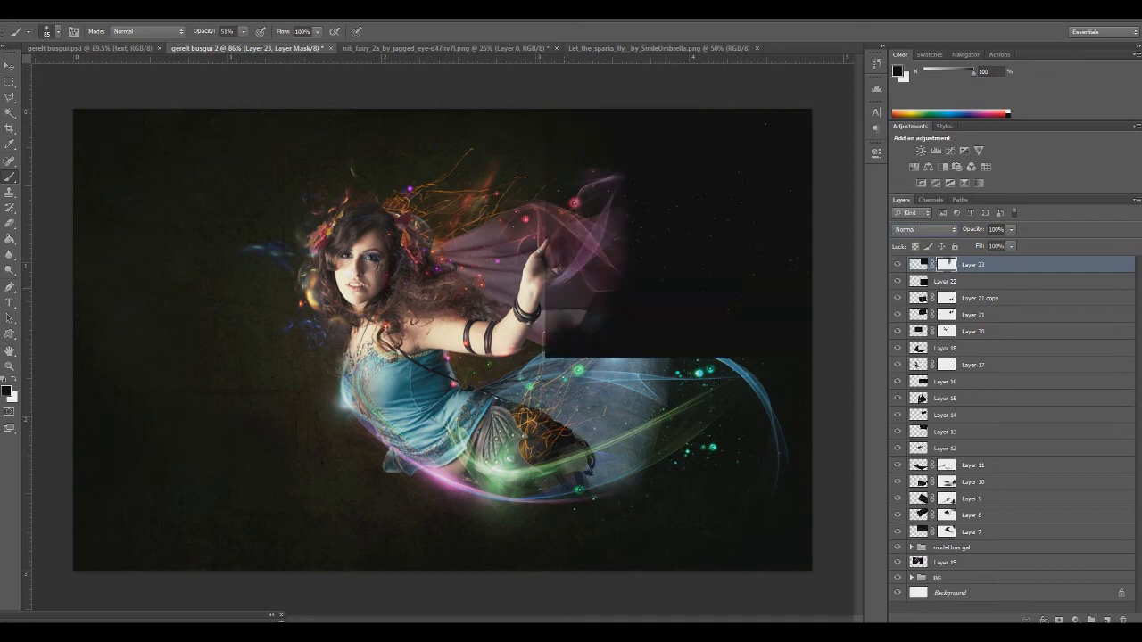
Set the masked Layer 23 back to Screen blend mode
{"action": "left_click", "coordinate": [922, 230]}
{"action": "left_click", "coordinate": [921, 235]}
{"action": "left_click", "coordinate": [921, 230]}
{"action": "left_click", "coordinate": [923, 332]}
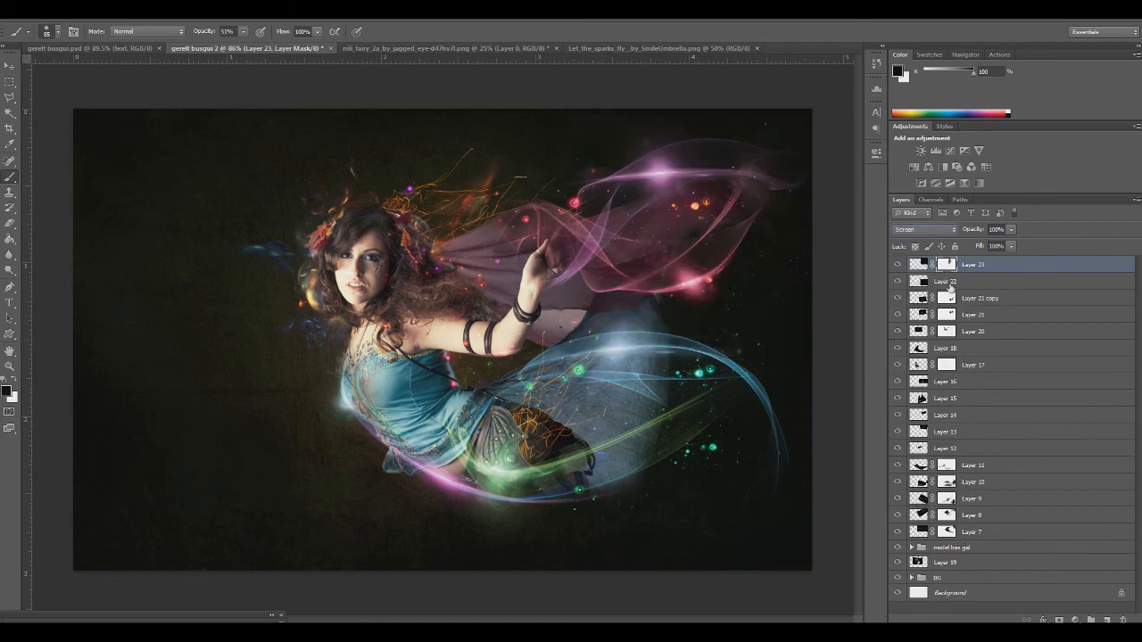
Add a mask to Layer 22 and brush out part of its dust around the lower wing
{"action": "left_click", "coordinate": [946, 281]}
{"action": "left_click", "coordinate": [1059, 621]}
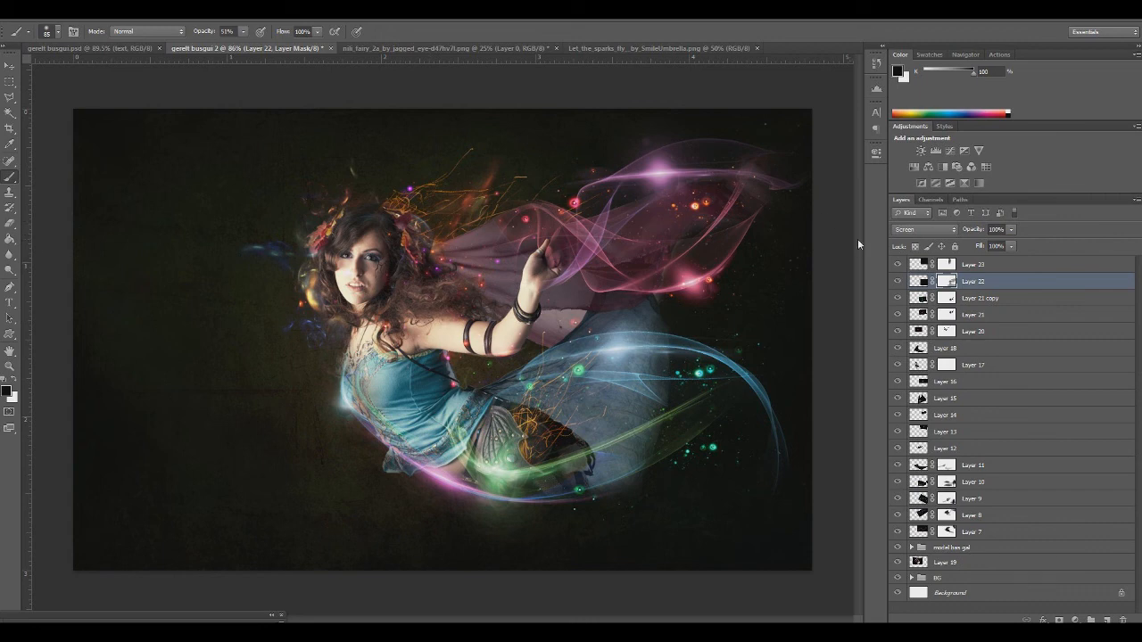
Group Layer 23 through Layer 7 and name the group Light wave
{"action": "left_click", "coordinate": [987, 267]}
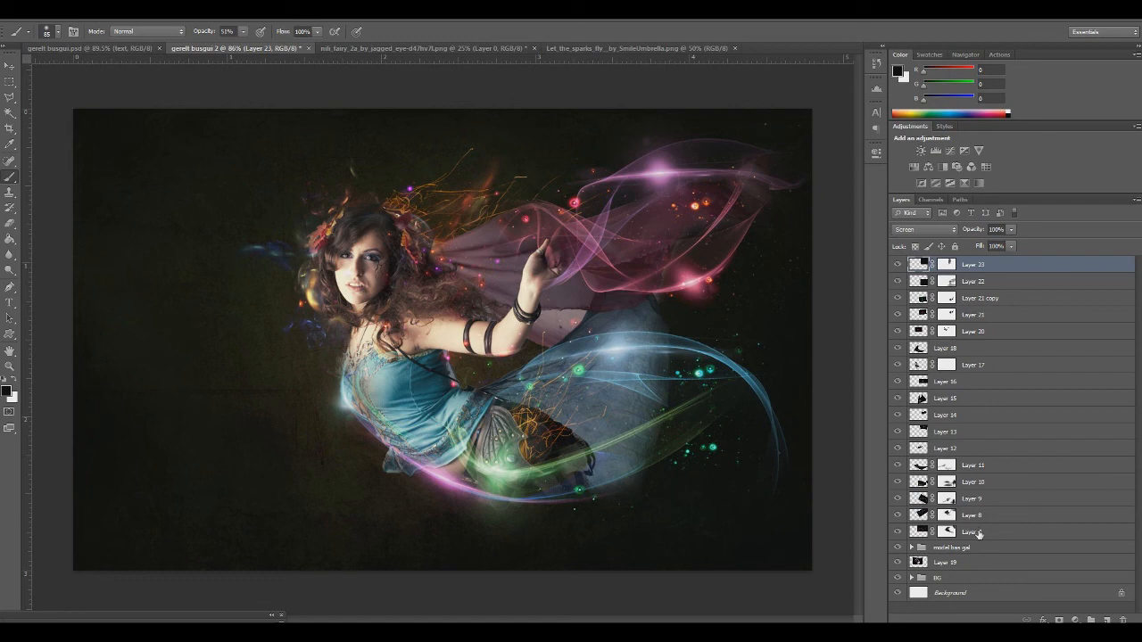
{"action": "left_click", "coordinate": [979, 534], "text": "shift"}
{"action": "key", "text": "ctrl+g"}
{"action": "double_click", "coordinate": [952, 265]}
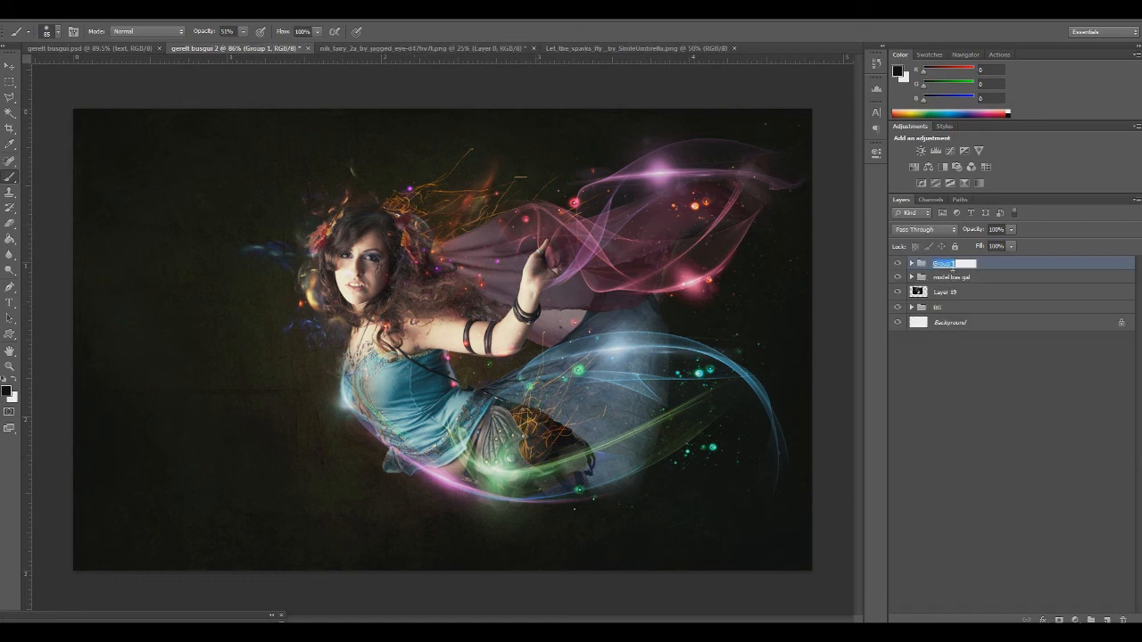
{"action": "type", "text": "l"}
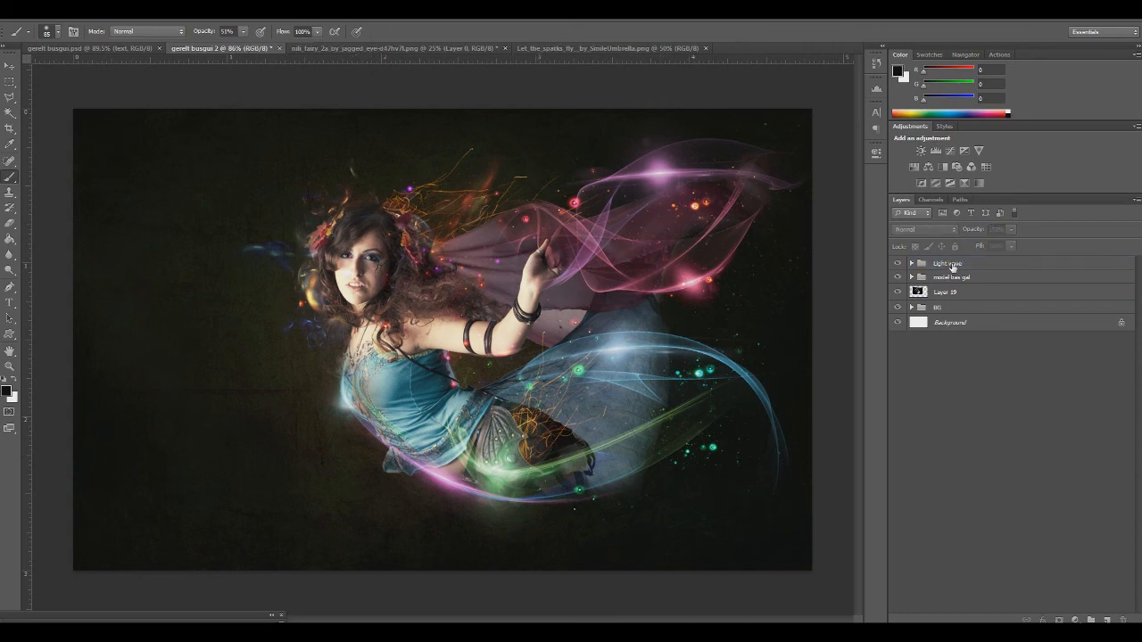
{"action": "key", "text": "Return"}
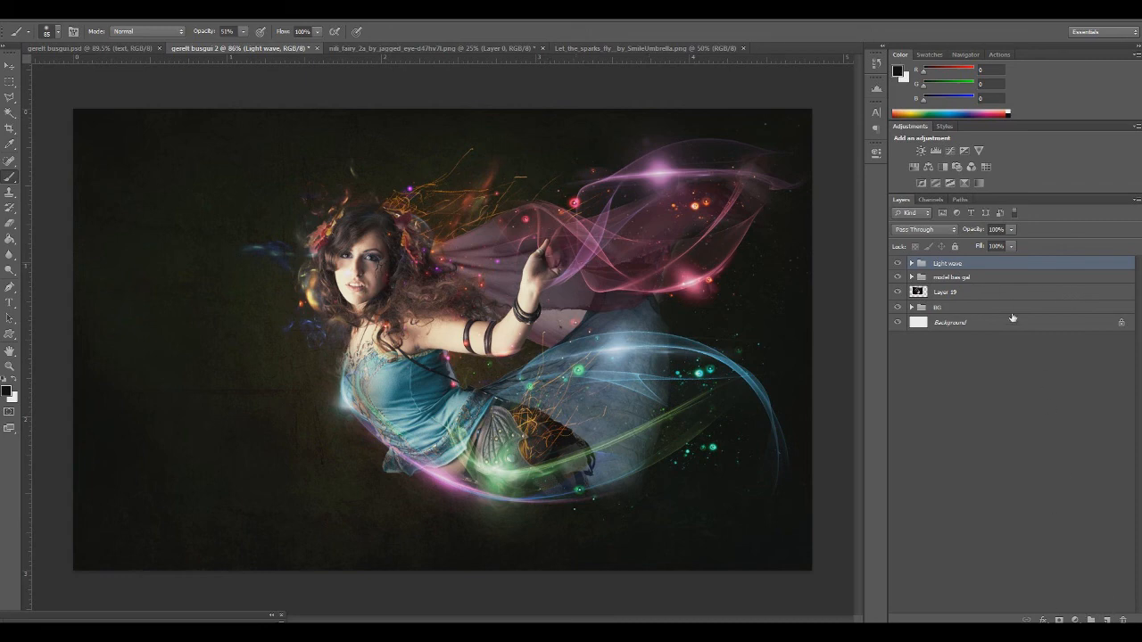
Add a Gradient Fill layer above the Light wave group using the Blue, Red, Yellow preset
{"action": "left_click", "coordinate": [1076, 620]}
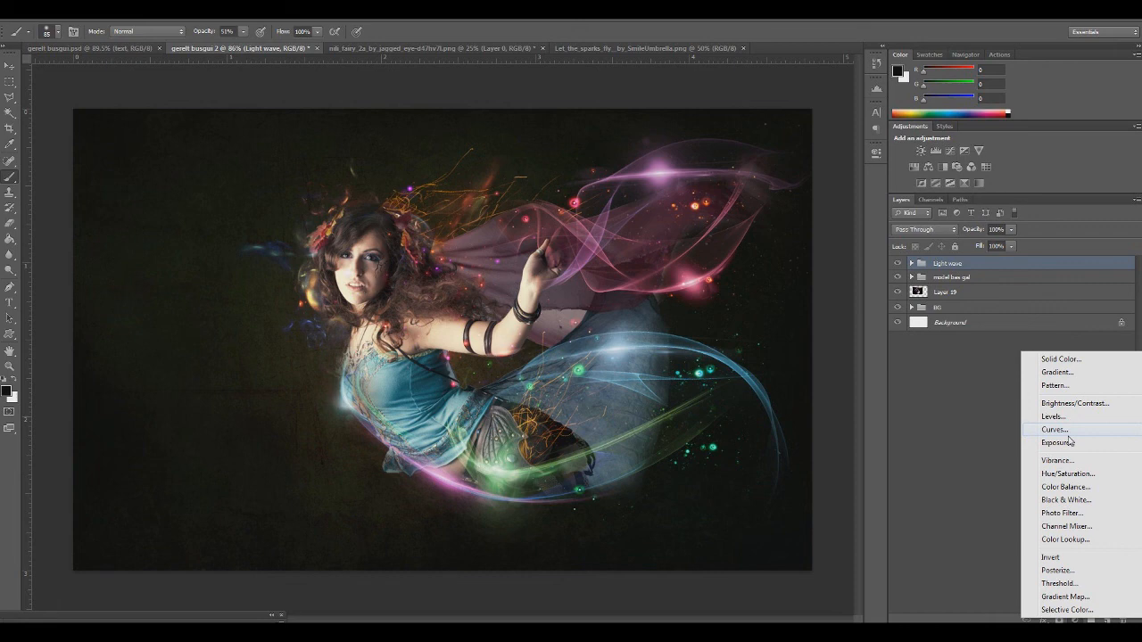
{"action": "left_click", "coordinate": [1056, 372]}
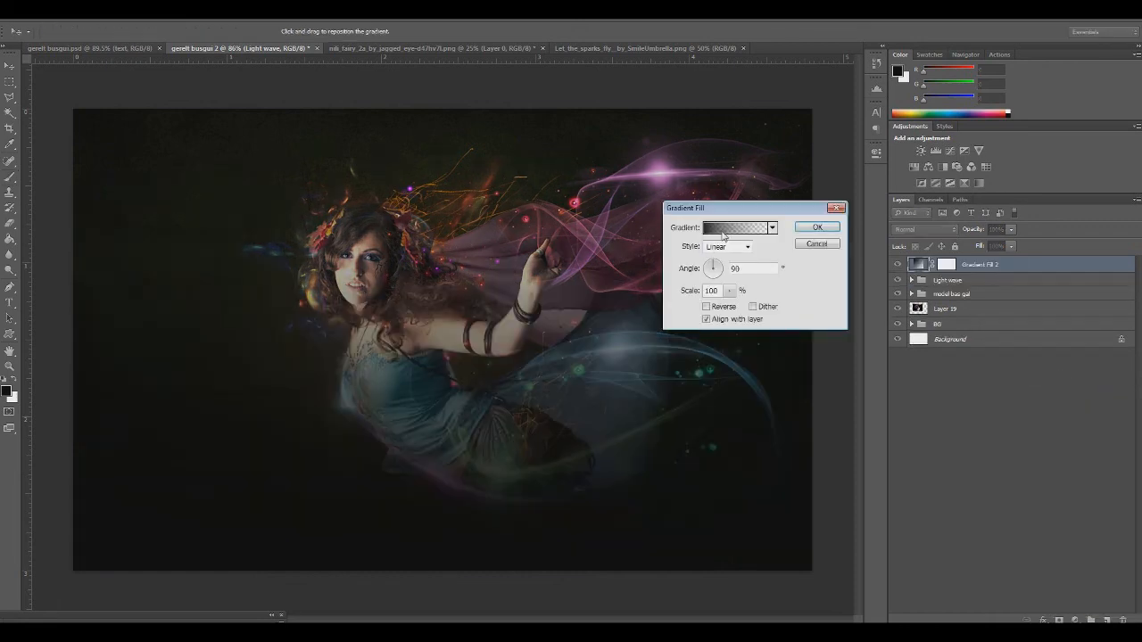
{"action": "left_click", "coordinate": [723, 233]}
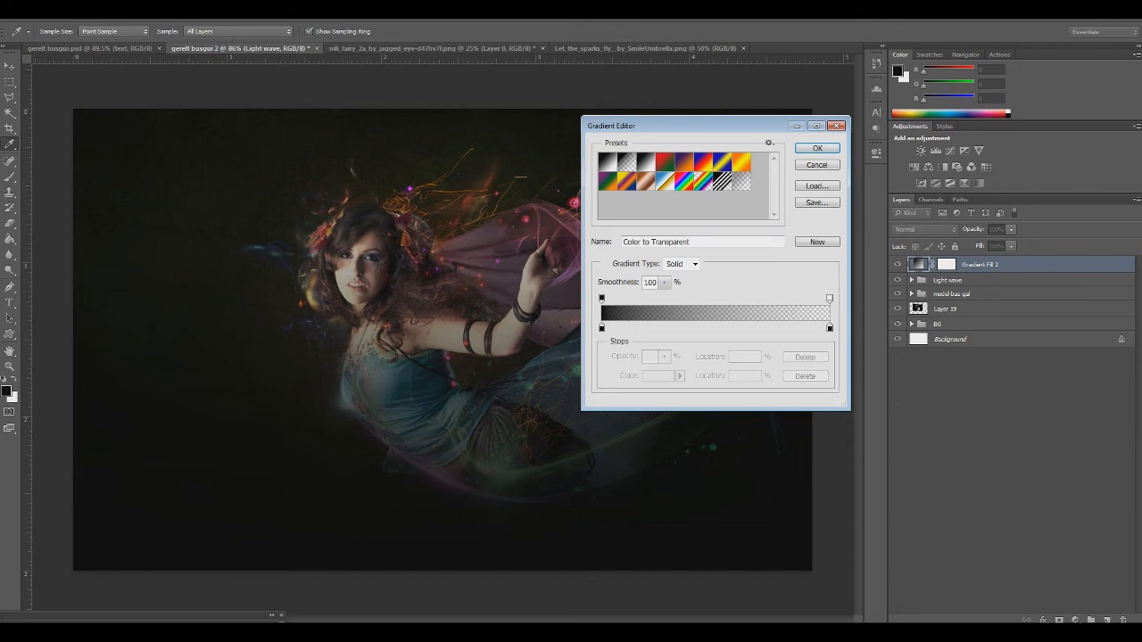
{"action": "left_click", "coordinate": [707, 163]}
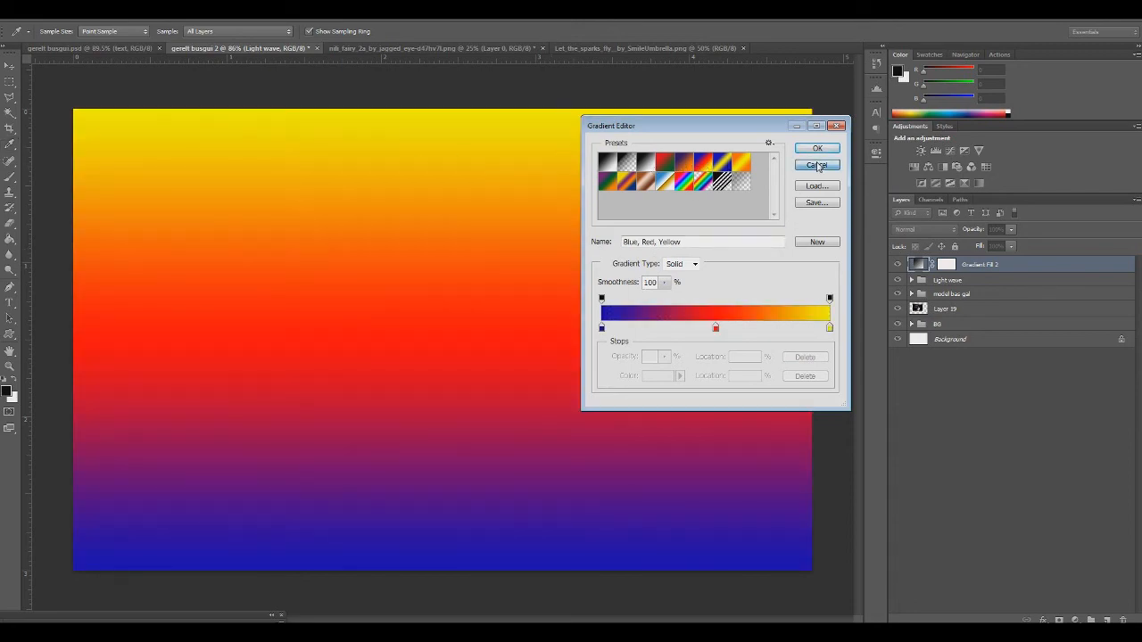
{"action": "left_click", "coordinate": [817, 166]}
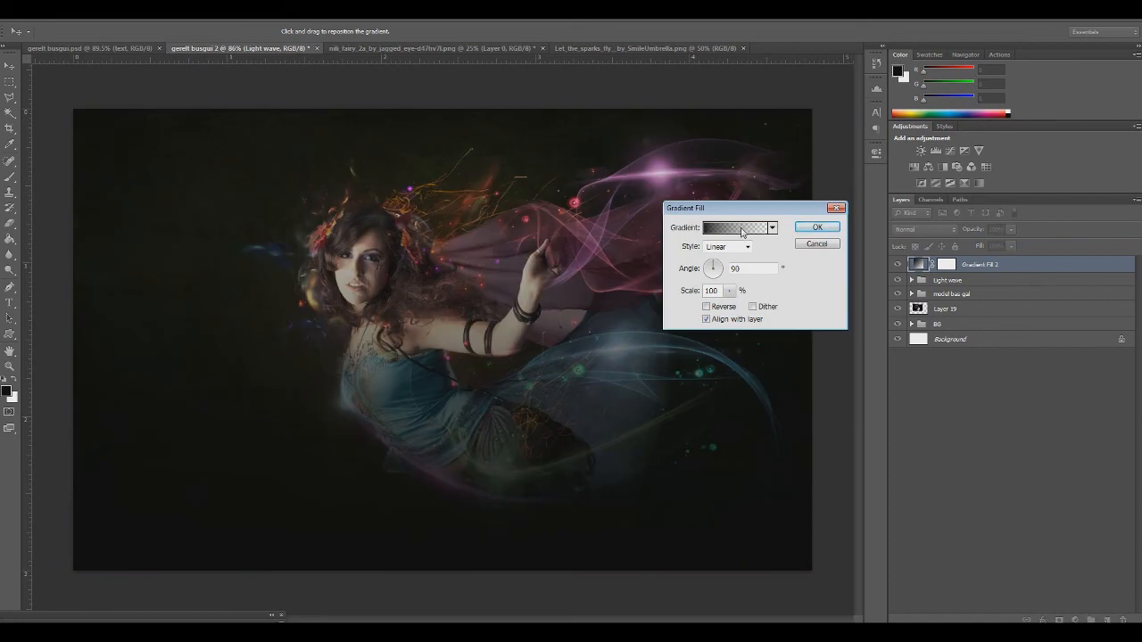
{"action": "left_click", "coordinate": [737, 232]}
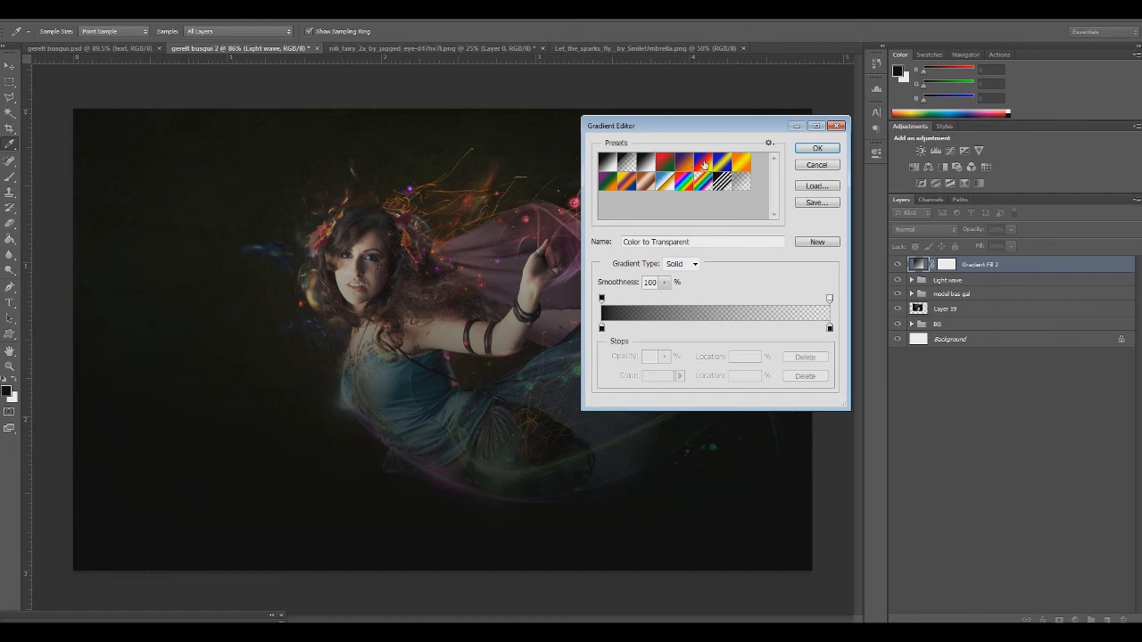
{"action": "left_click", "coordinate": [704, 164]}
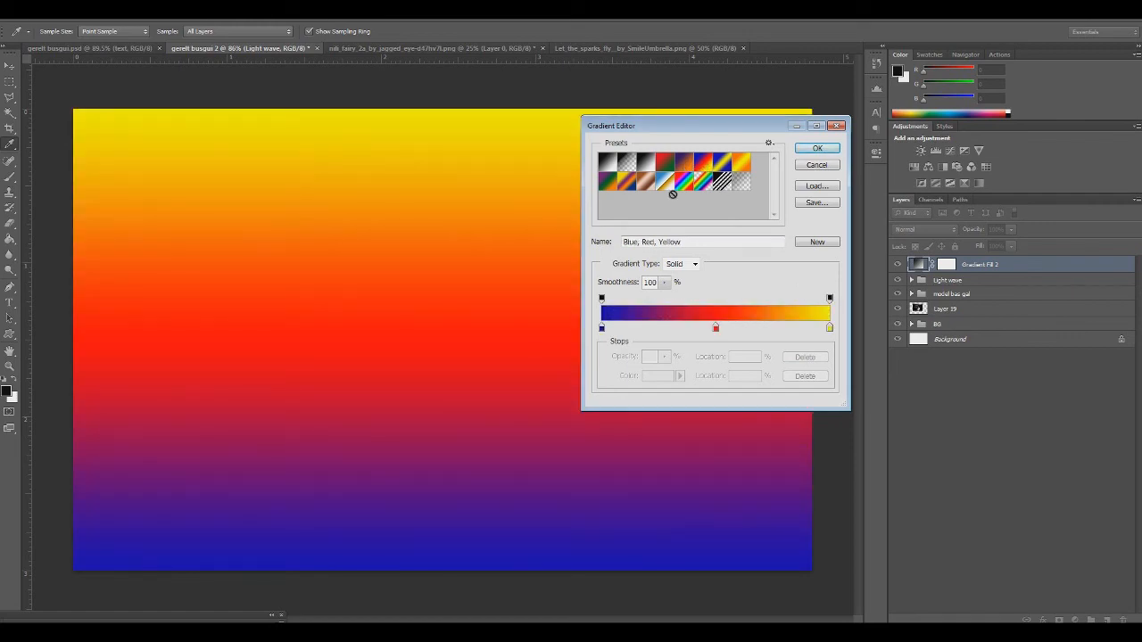
{"action": "left_click_drag", "start_coordinate": [675, 126], "coordinate": [510, 209]}
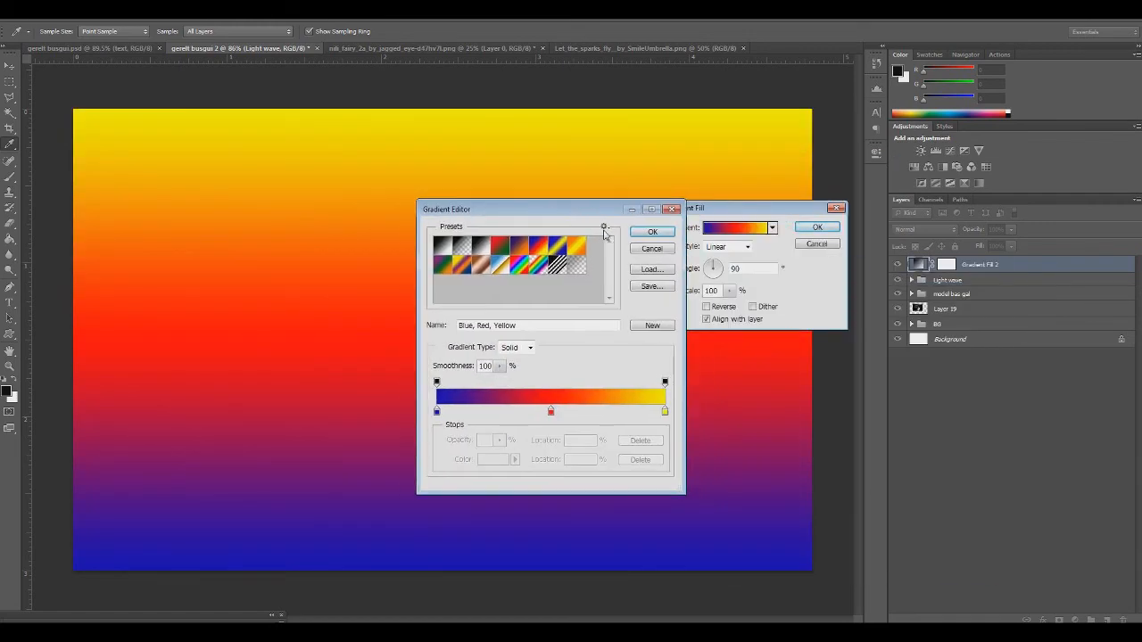
{"action": "left_click", "coordinate": [651, 232]}
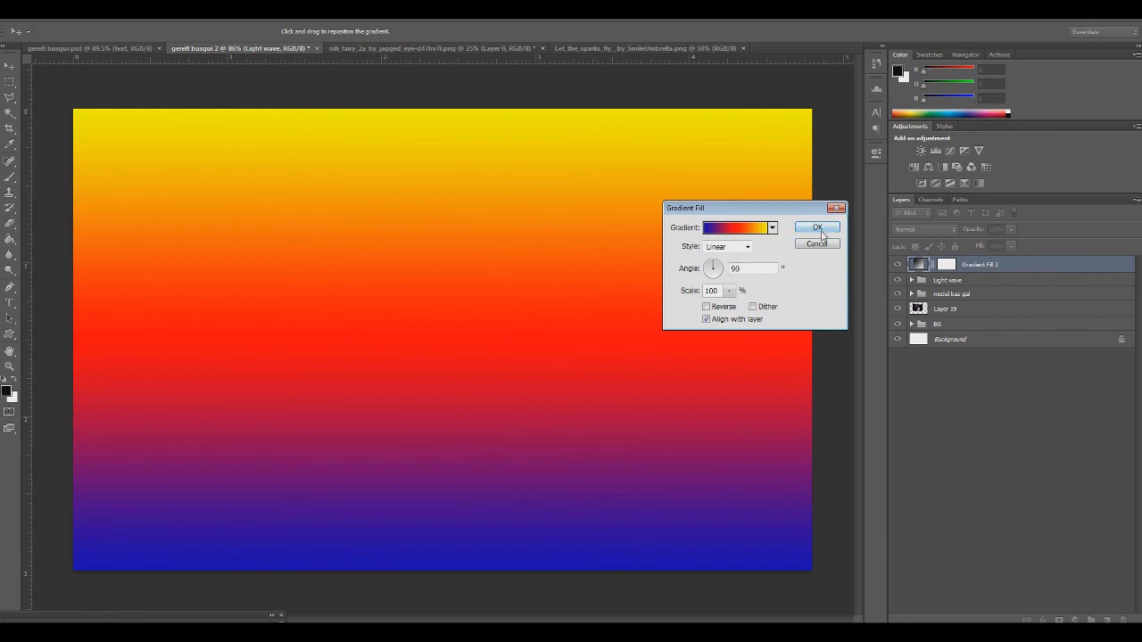
{"action": "left_click", "coordinate": [818, 230]}
Try the gradient fill in Overlay, switch it to Color blend mode, and lower its opacity to 16%
{"action": "left_click", "coordinate": [912, 231]}
{"action": "left_click", "coordinate": [926, 385]}
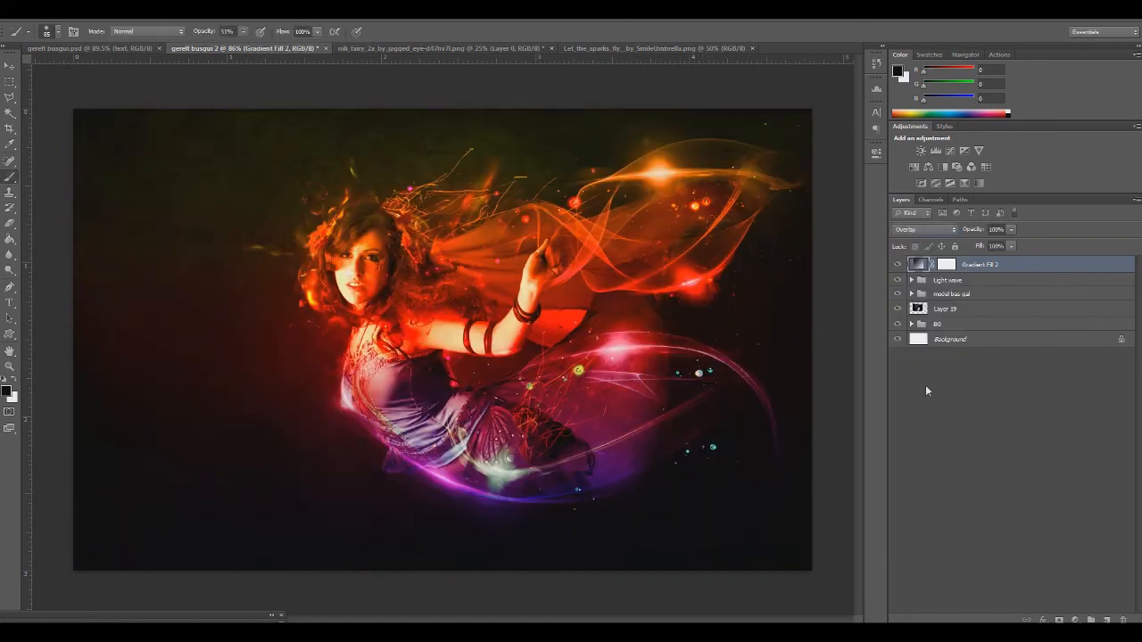
{"action": "left_click", "coordinate": [920, 229]}
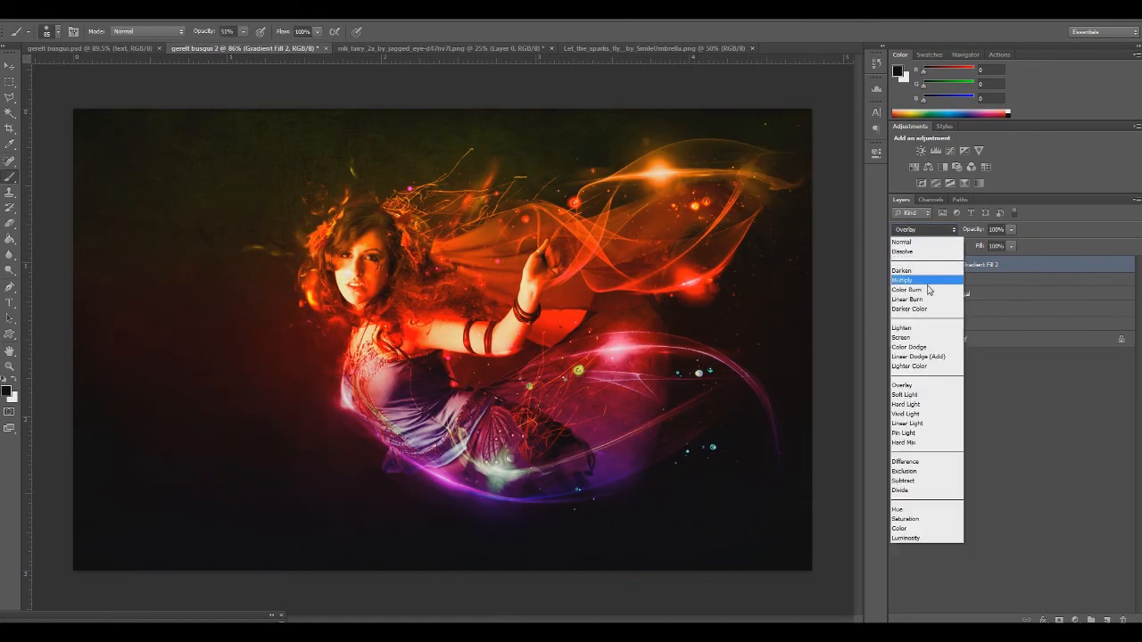
{"action": "left_click", "coordinate": [925, 527]}
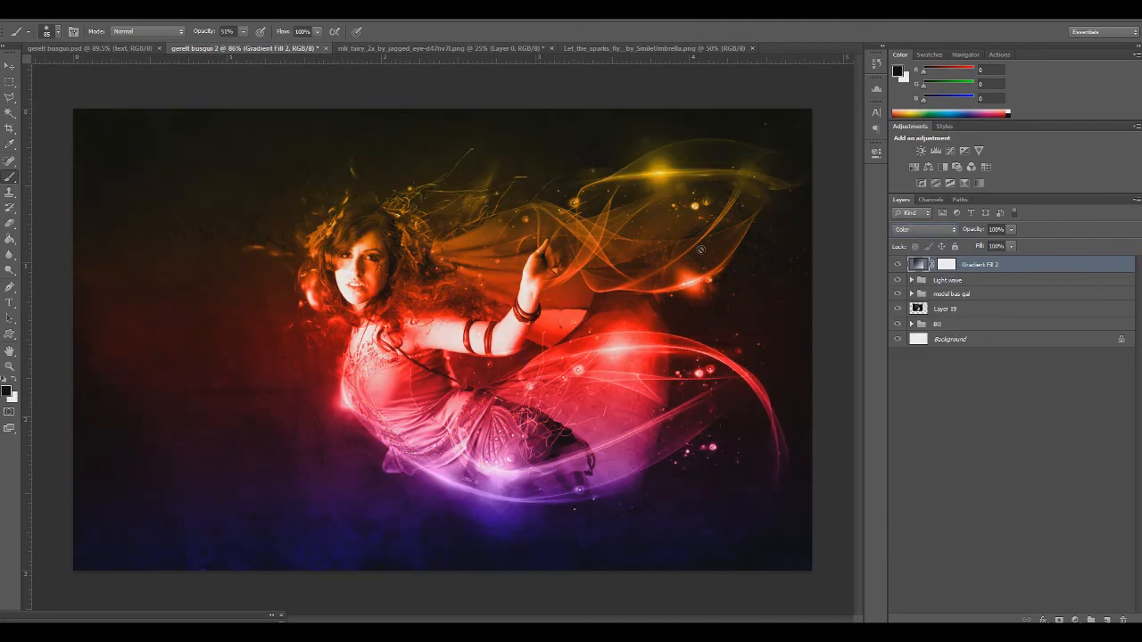
{"action": "left_click", "coordinate": [1011, 229]}
{"action": "left_click_drag", "start_coordinate": [1013, 243], "coordinate": [974, 248]}
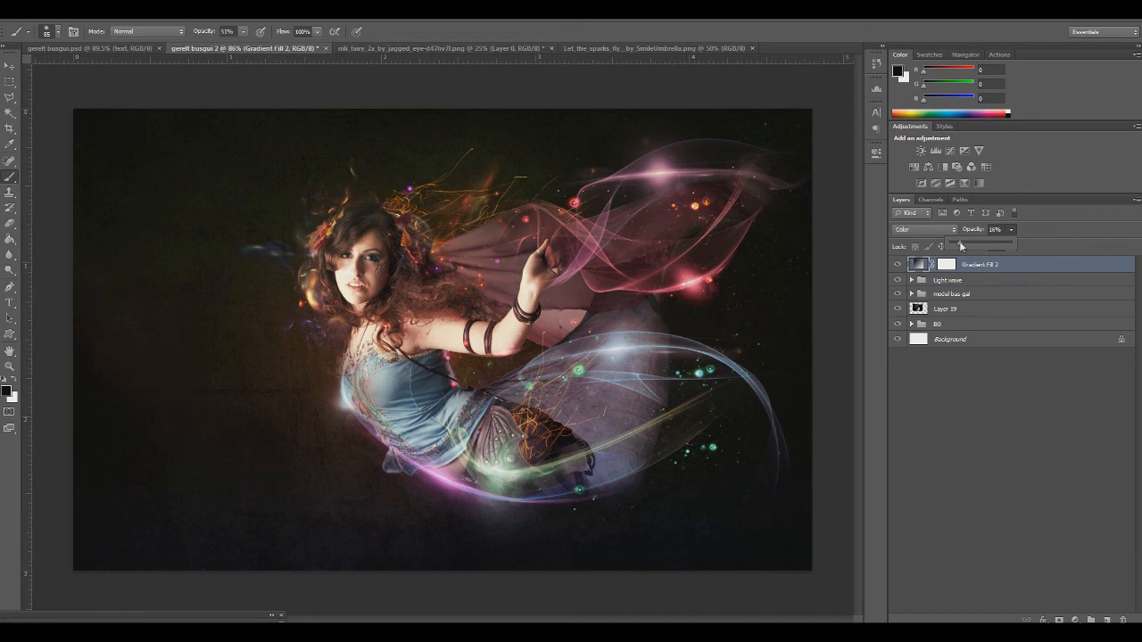
{"action": "left_click", "coordinate": [593, 57]}
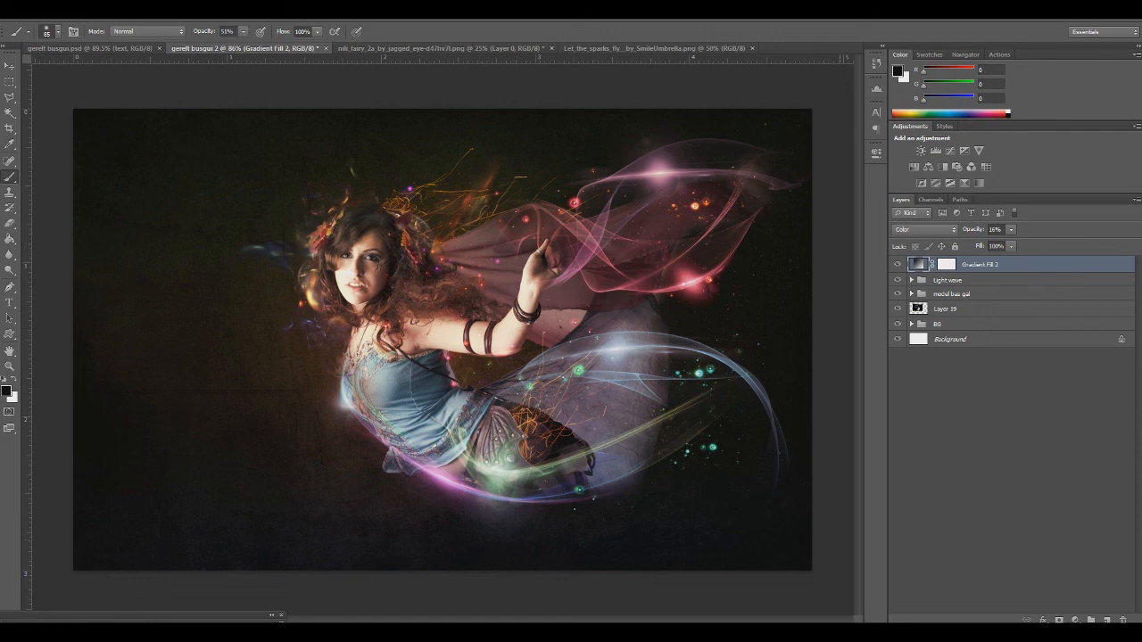
Add a Color Balance adjustment layer and set its midtones to red +6, green +10 and blue +30
{"action": "left_click", "coordinate": [1075, 620]}
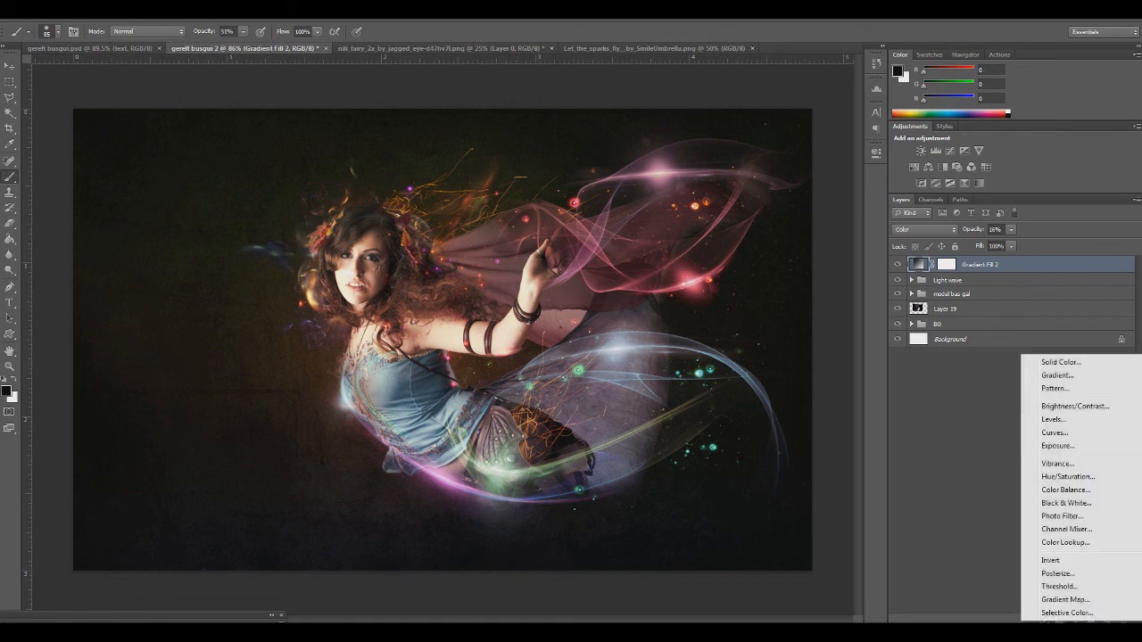
{"action": "left_click", "coordinate": [1079, 491]}
{"action": "left_click_drag", "start_coordinate": [754, 212], "coordinate": [762, 234]}
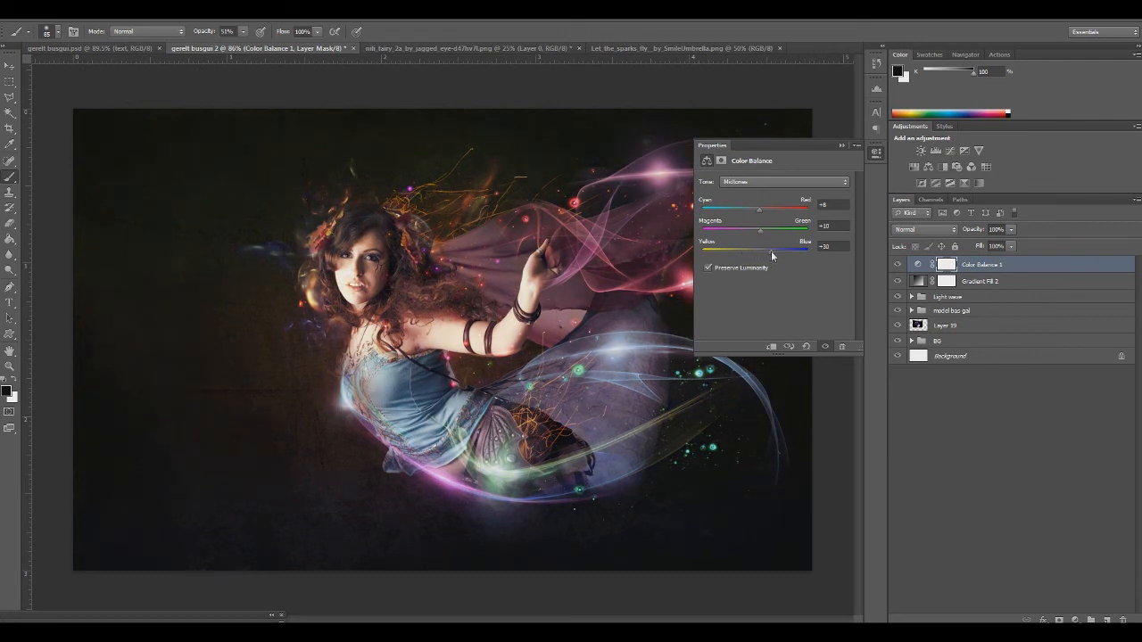
Adjust all three color sliders for the shadows in the Color Balance layer
{"action": "left_click", "coordinate": [755, 181]}
{"action": "left_click", "coordinate": [749, 192]}
{"action": "left_click_drag", "start_coordinate": [764, 214], "coordinate": [757, 214]}
{"action": "left_click_drag", "start_coordinate": [755, 231], "coordinate": [754, 254]}
Set the Color Balance highlights to cyan -13, green +20 and blue +22, and compare the image with and without the adjustment
{"action": "left_click", "coordinate": [758, 182]}
{"action": "left_click", "coordinate": [758, 212]}
{"action": "left_click_drag", "start_coordinate": [761, 210], "coordinate": [768, 255]}
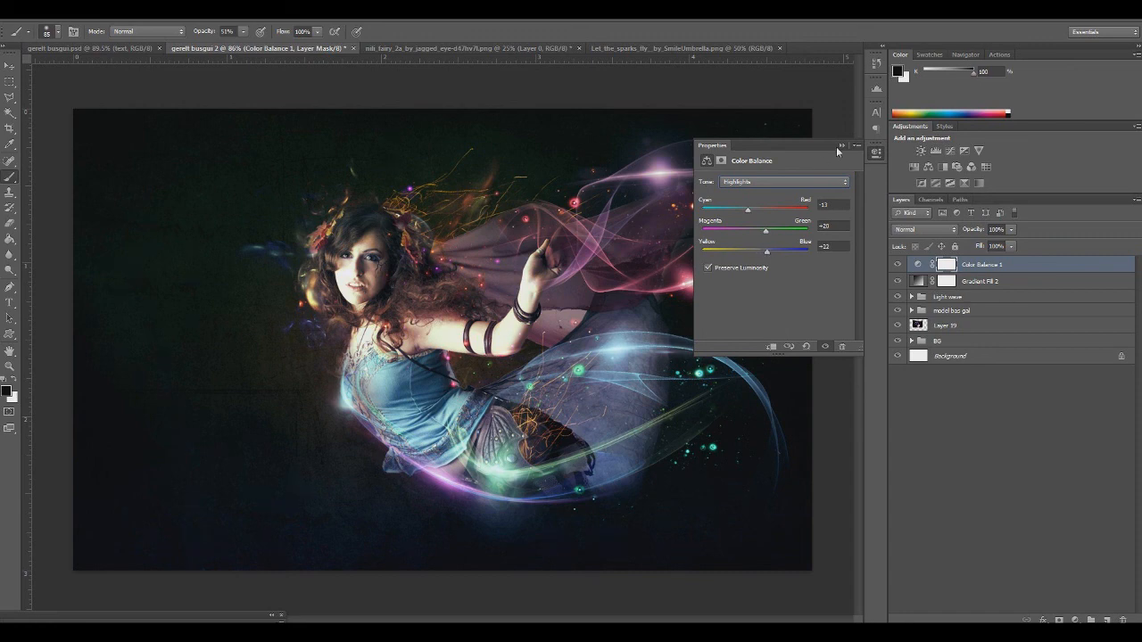
{"action": "left_click", "coordinate": [839, 146]}
{"action": "left_click", "coordinate": [898, 265]}
{"action": "left_click", "coordinate": [898, 265]}
{"action": "left_click", "coordinate": [898, 265]}
{"action": "left_click", "coordinate": [898, 265]}
{"action": "left_click", "coordinate": [898, 265]}
{"action": "left_click", "coordinate": [898, 265]}
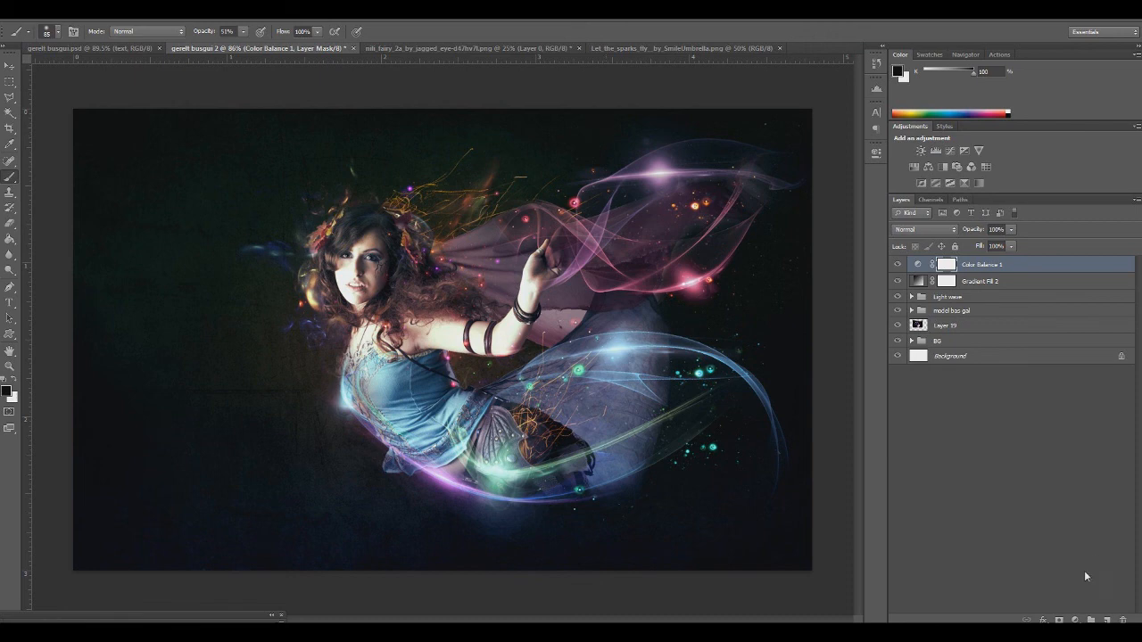
Add a Photo Filter adjustment layer with the Orange filter at 45% density and compare the image with and without it
{"action": "left_click", "coordinate": [1075, 619]}
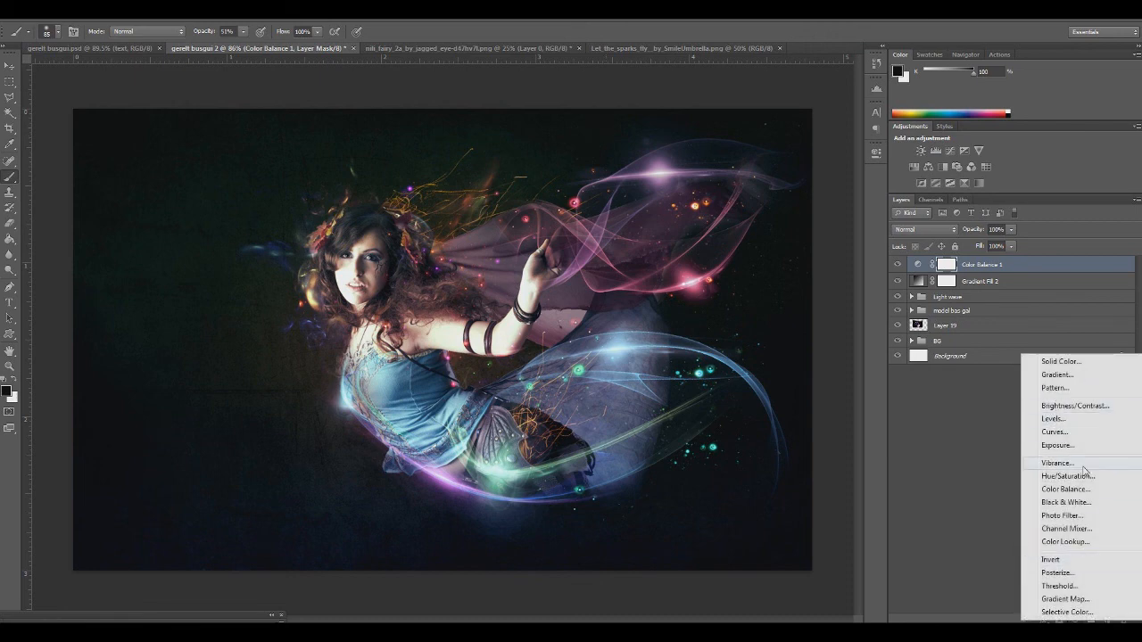
{"action": "left_click", "coordinate": [1066, 516]}
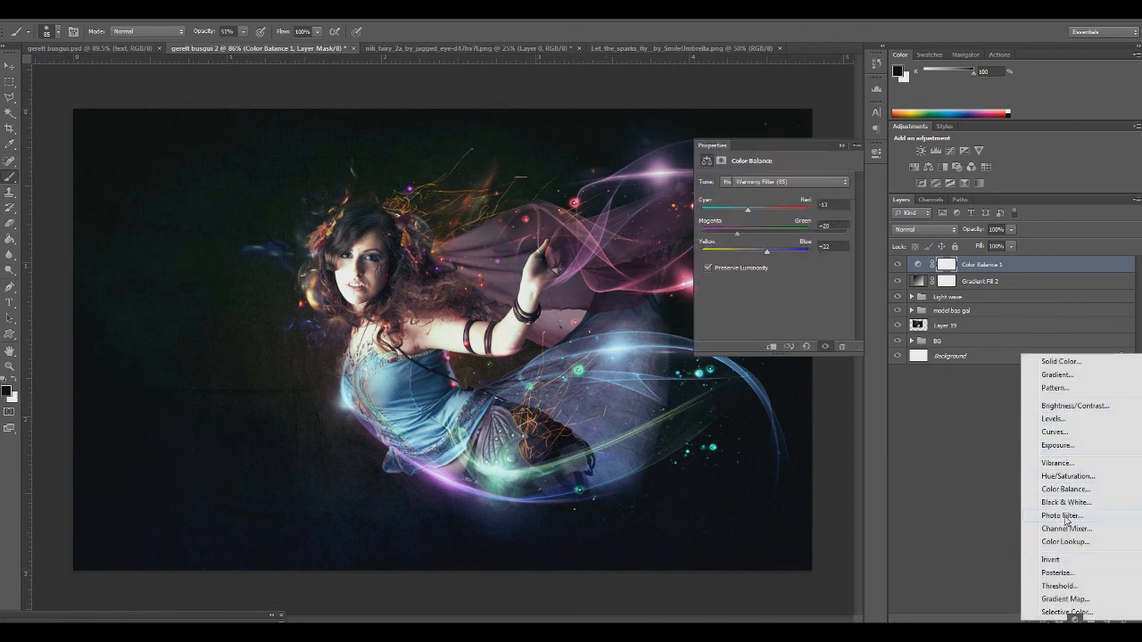
{"action": "left_click", "coordinate": [780, 183]}
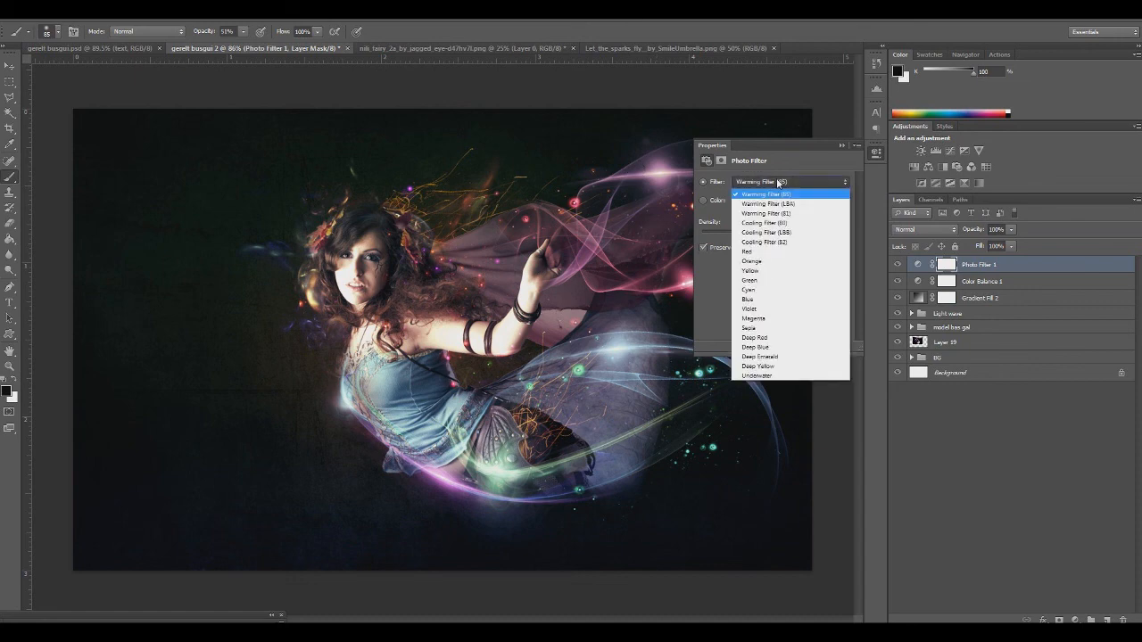
{"action": "left_click", "coordinate": [754, 257]}
{"action": "left_click_drag", "start_coordinate": [740, 238], "coordinate": [761, 239]}
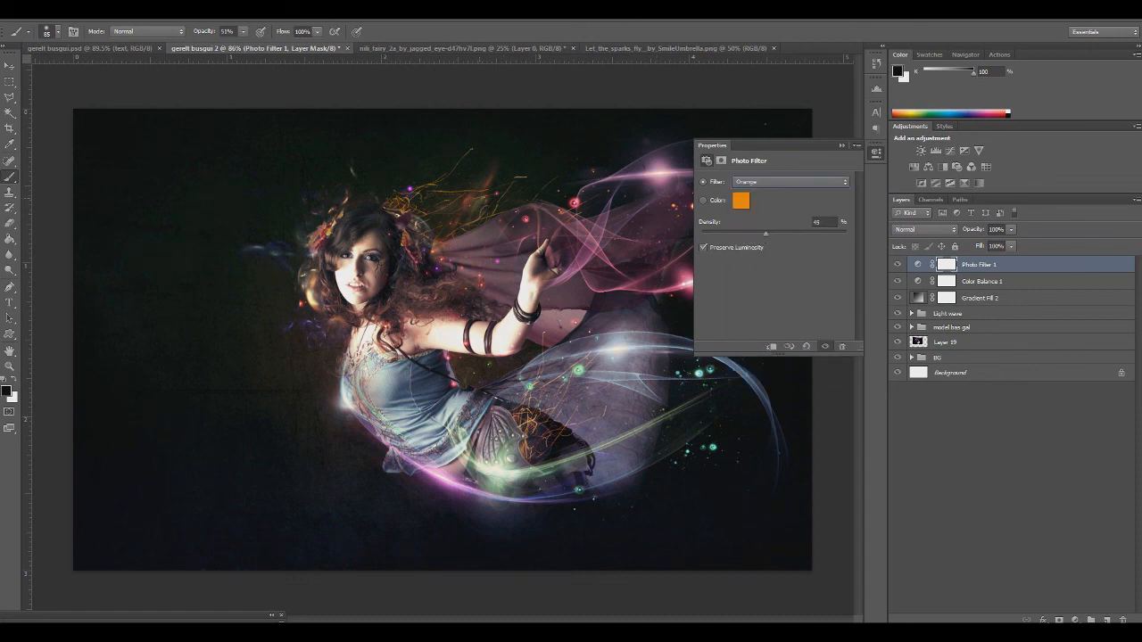
{"action": "left_click", "coordinate": [841, 145]}
{"action": "left_click", "coordinate": [898, 265]}
{"action": "left_click", "coordinate": [898, 265]}
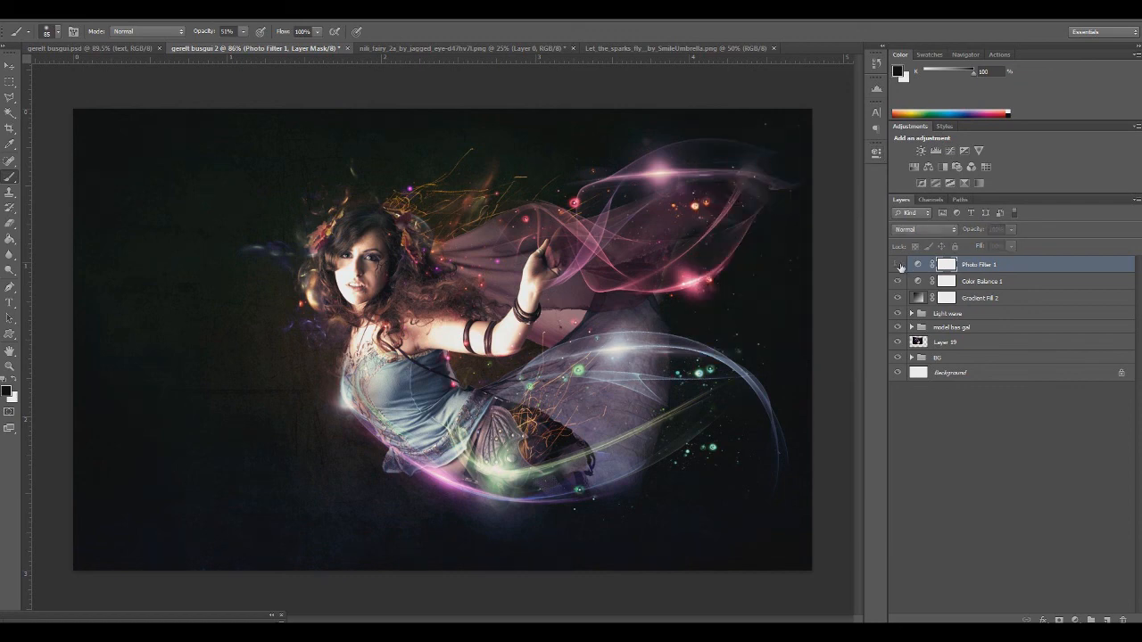
Group the Photo Filter, Color Balance and Gradient Fill layers and name the group unguni heseg
{"action": "left_click", "coordinate": [975, 283]}
{"action": "left_click", "coordinate": [983, 270]}
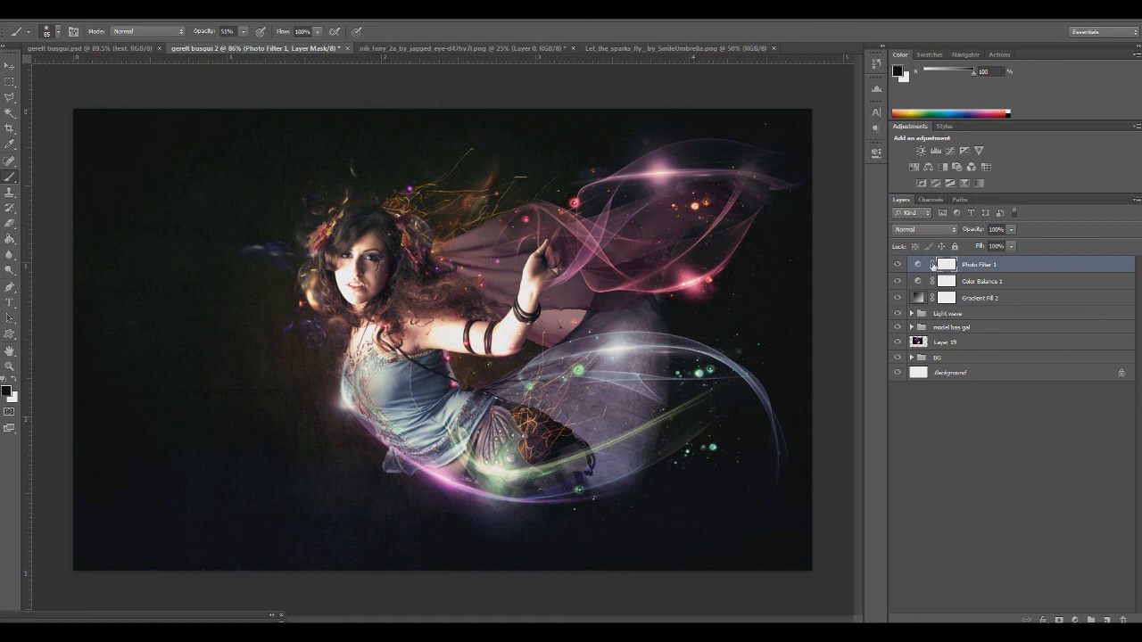
{"action": "left_click", "coordinate": [986, 297], "text": "shift"}
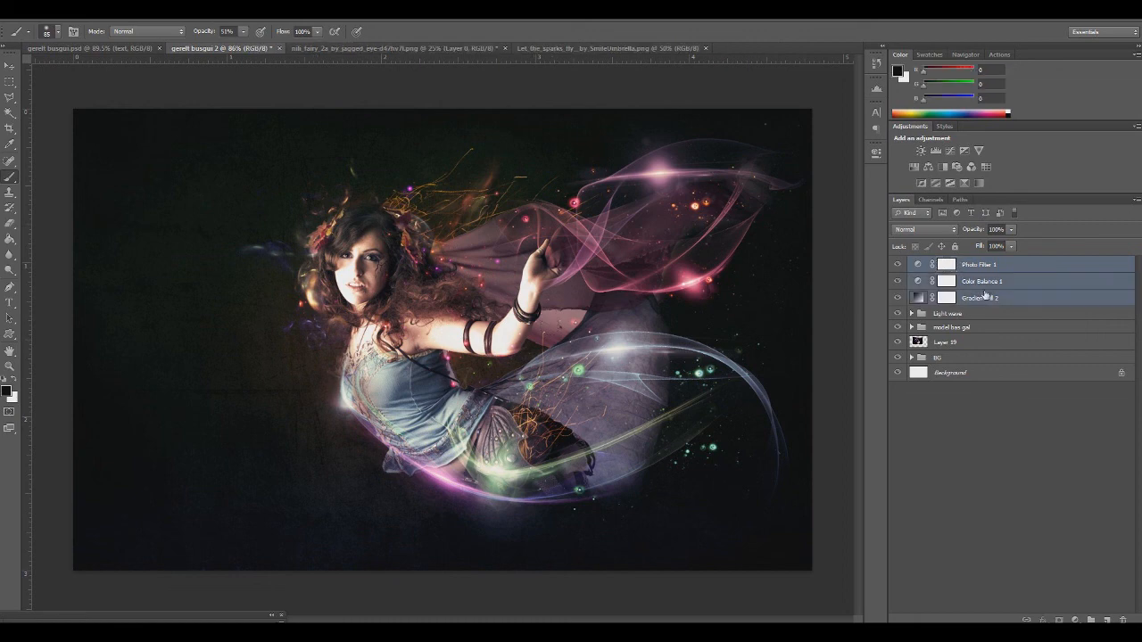
{"action": "key", "text": "ctrl+g"}
{"action": "double_click", "coordinate": [946, 265]}
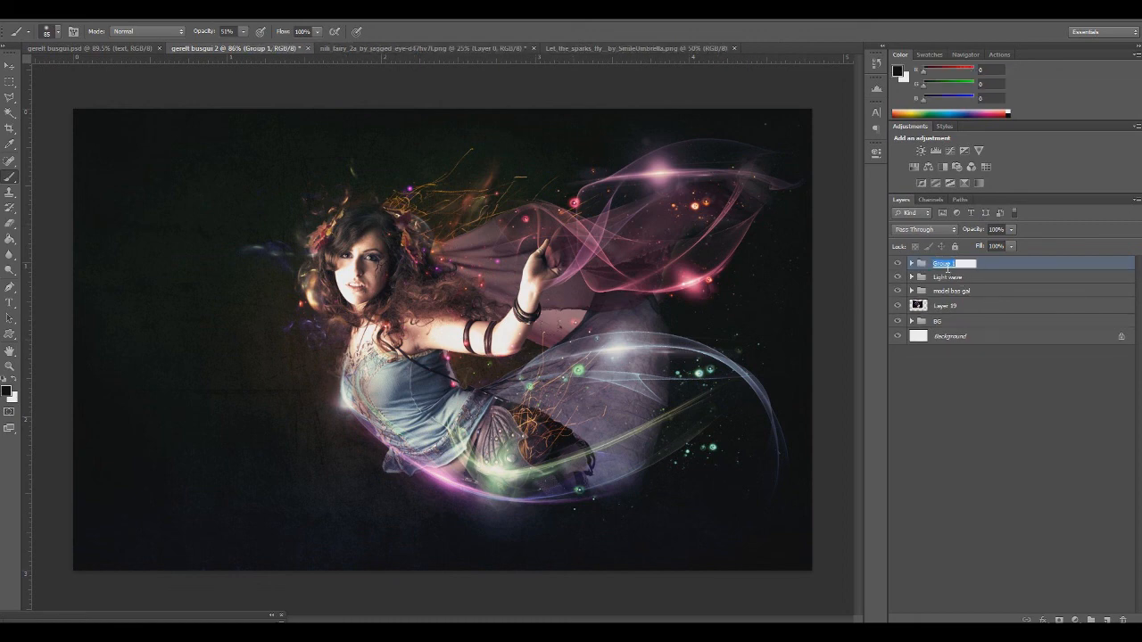
{"action": "type", "text": "ungunii heseg"}
{"action": "left_click", "coordinate": [948, 381]}
Create a new layer above the groups, set it to Screen blend mode, and name it screen
{"action": "left_click", "coordinate": [1107, 619]}
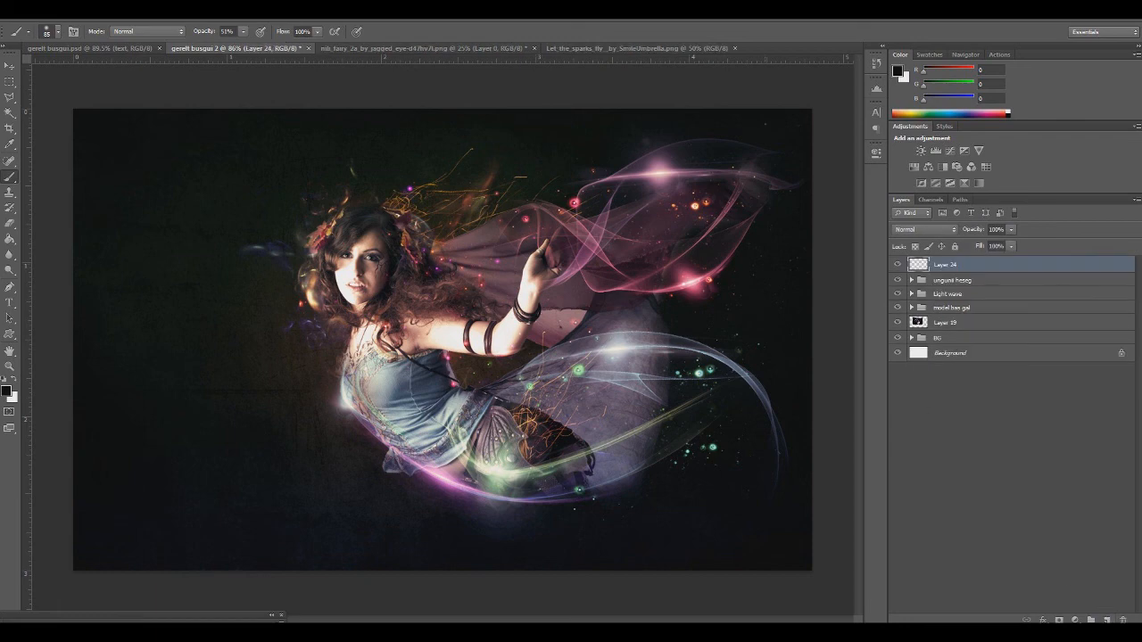
{"action": "left_click", "coordinate": [915, 230]}
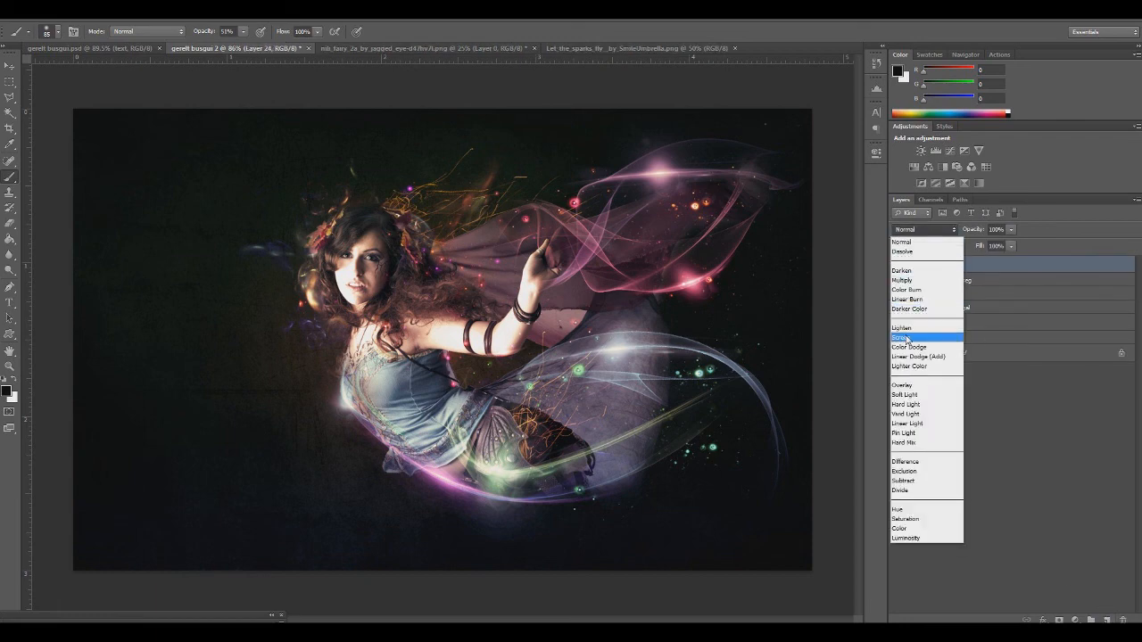
{"action": "left_click", "coordinate": [903, 338]}
{"action": "double_click", "coordinate": [948, 265]}
{"action": "type", "text": "scr"}
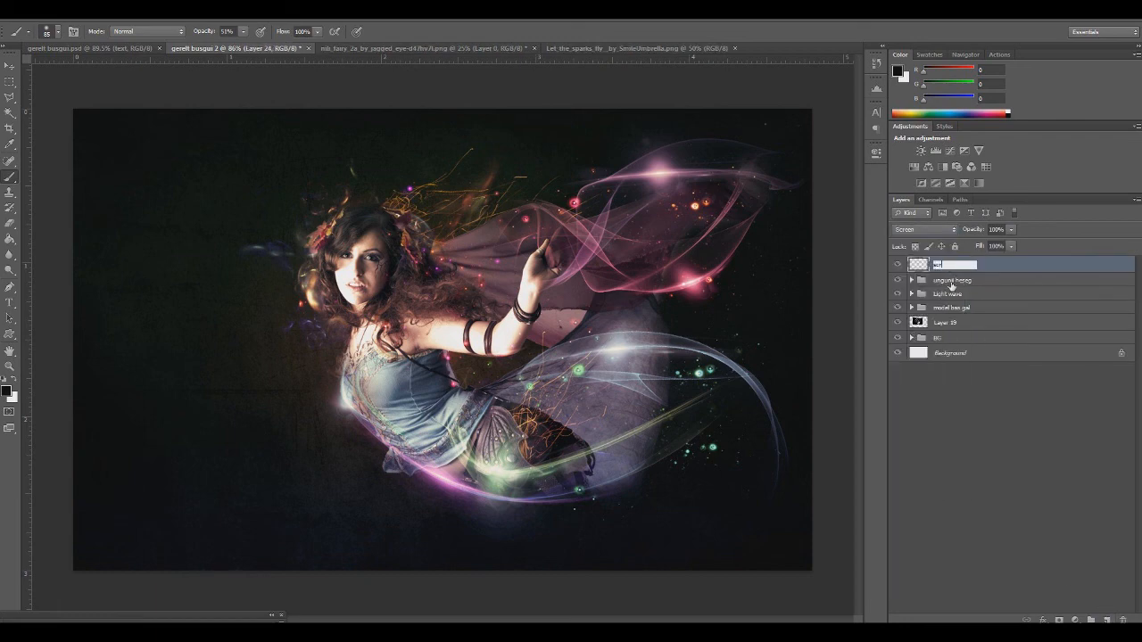
{"action": "type", "text": "een"}
{"action": "key", "text": "Return"}
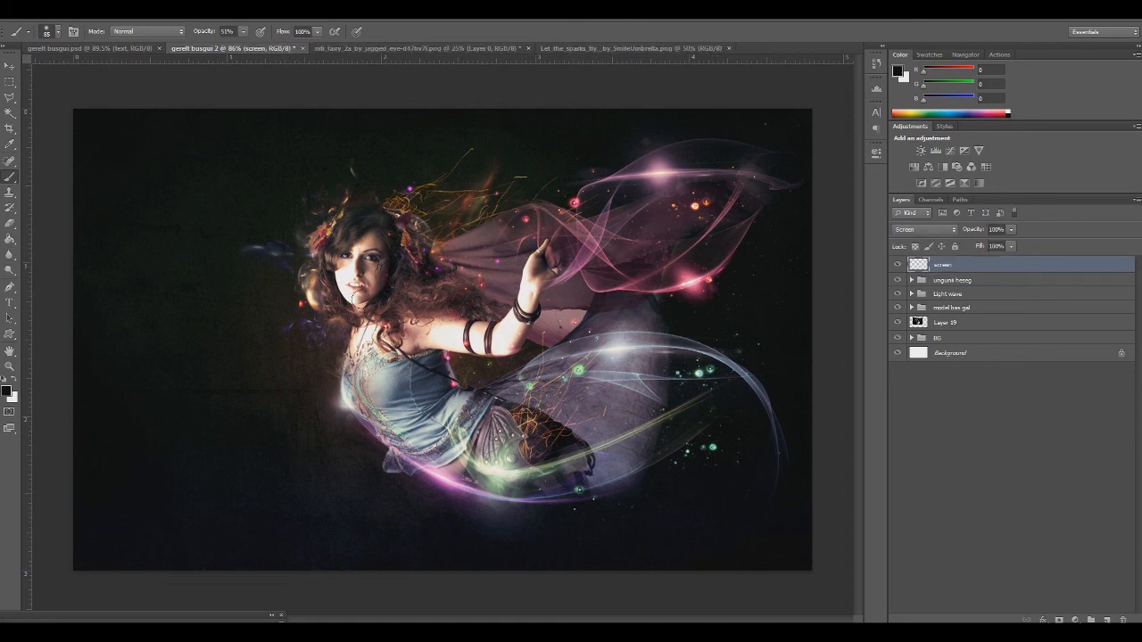
Dab a dark brown glow, RGB 59, 30, 18, onto the upper wing with a soft brush and enlarge the brush to 349 px
{"action": "right_click", "coordinate": [397, 268]}
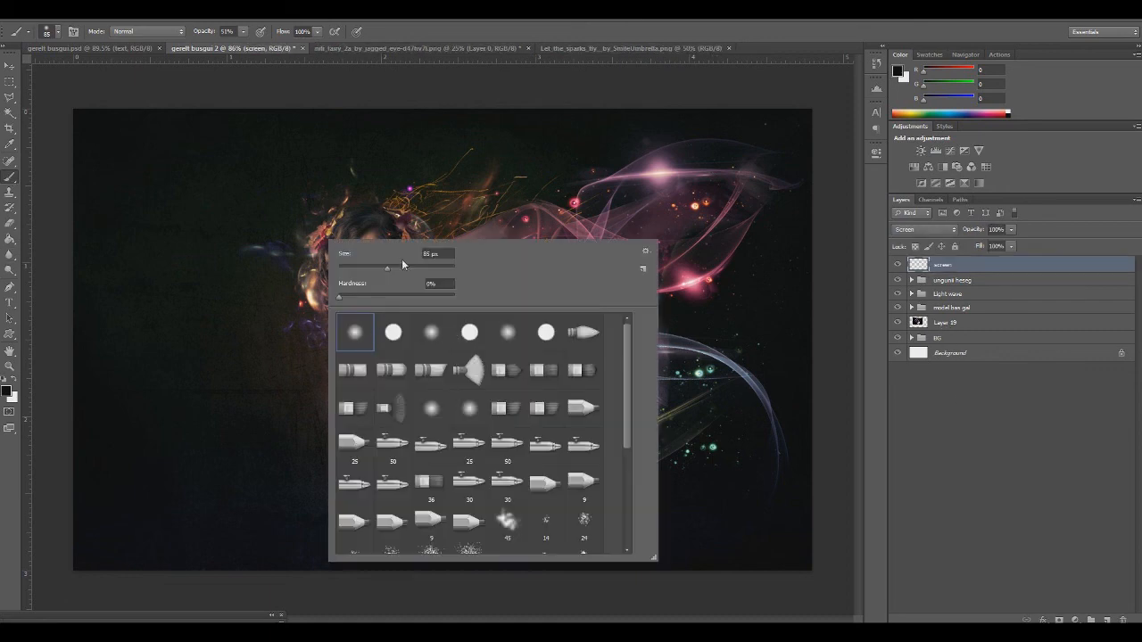
{"action": "left_click", "coordinate": [8, 390]}
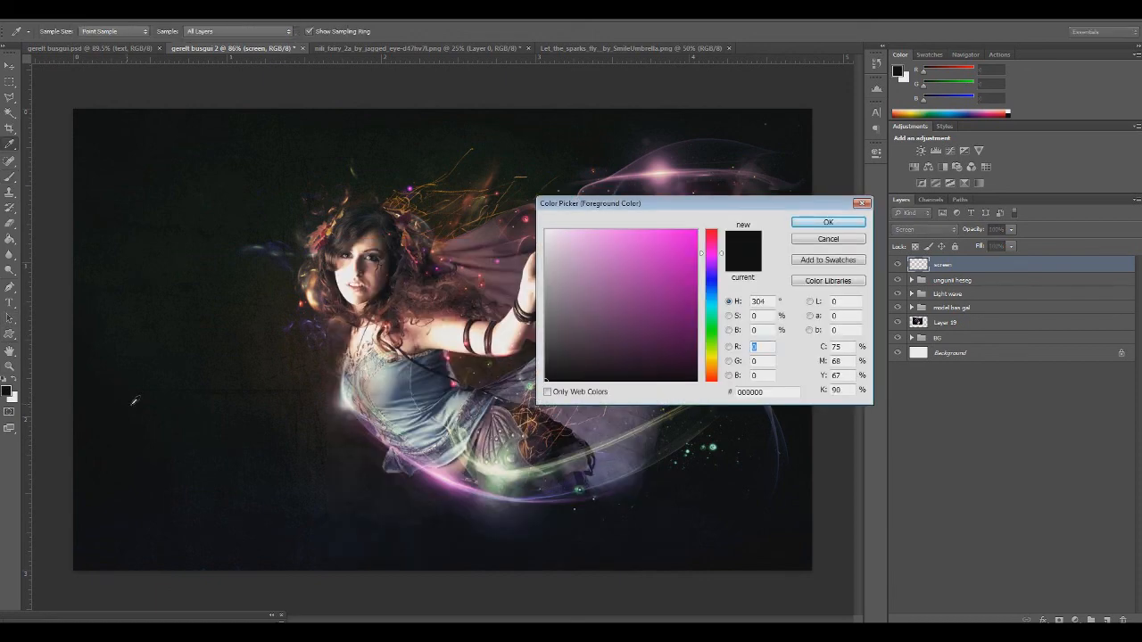
{"action": "left_click", "coordinate": [711, 374]}
{"action": "left_click", "coordinate": [651, 347]}
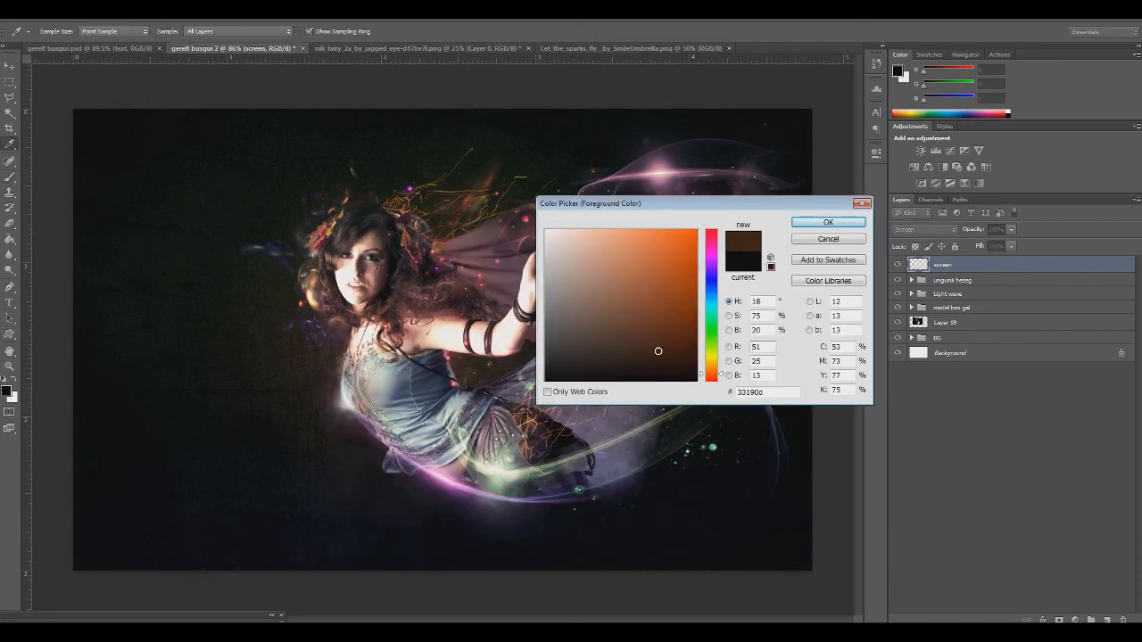
{"action": "left_click", "coordinate": [828, 223]}
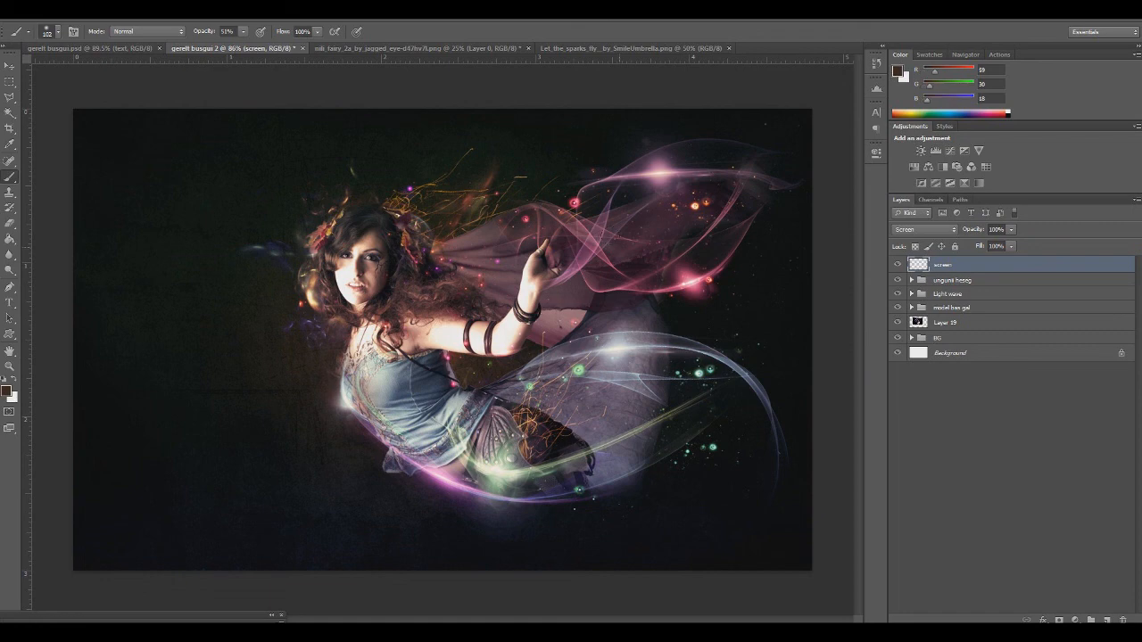
{"action": "left_click", "coordinate": [703, 201]}
{"action": "right_click", "coordinate": [593, 254]}
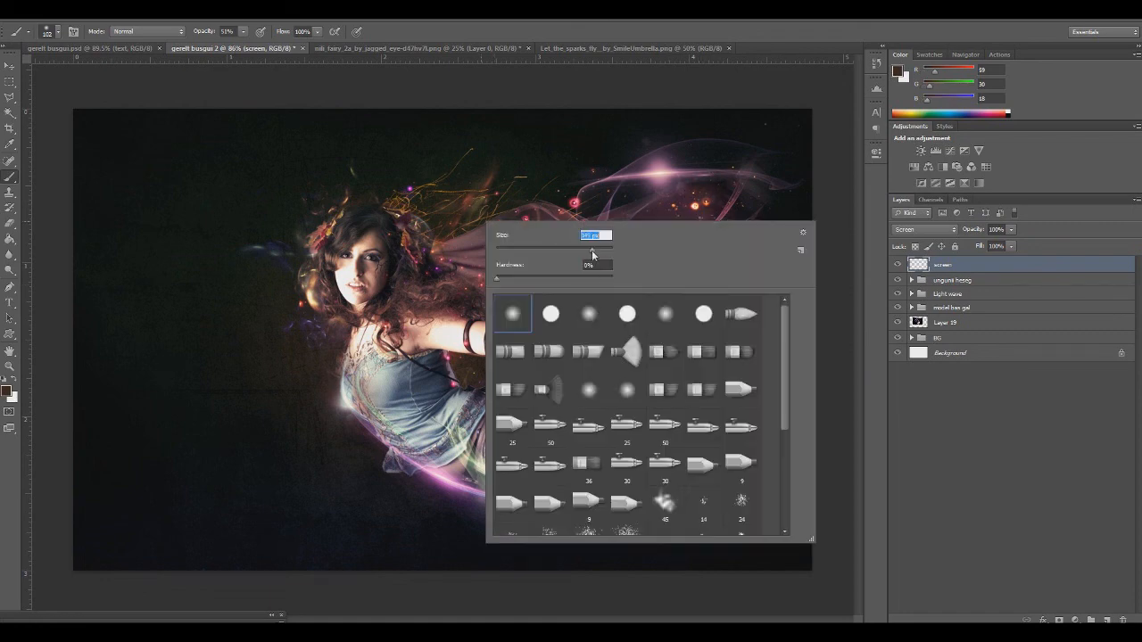
{"action": "key", "text": "Escape"}
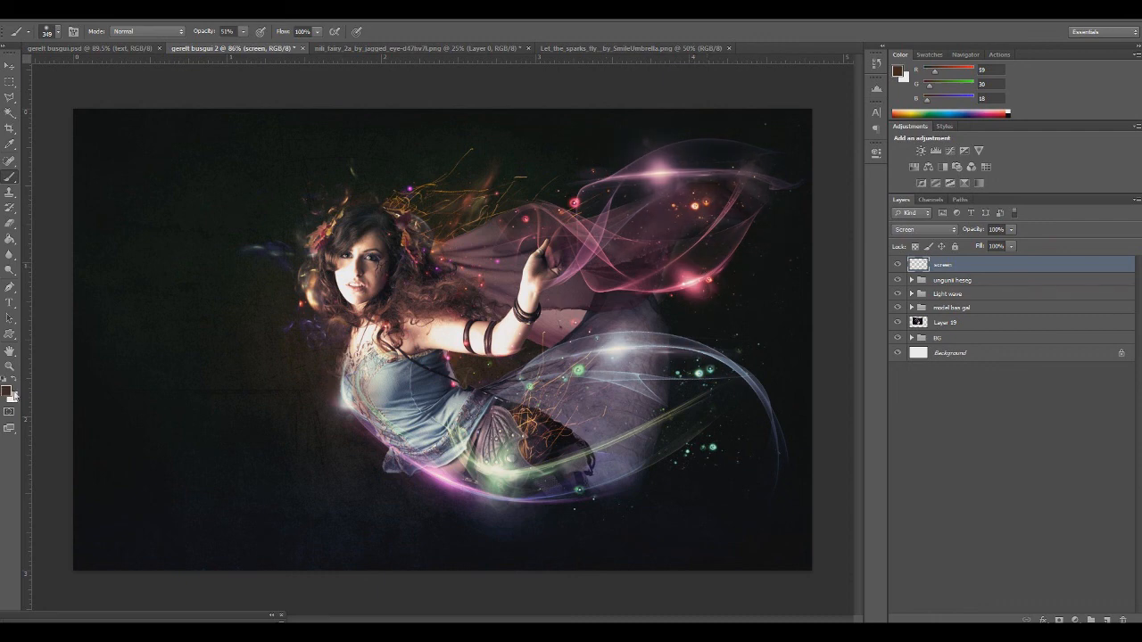
Paint a faint warm glow over the wings with a soft brush at 100% opacity in the darker brown 201009
{"action": "left_click", "coordinate": [7, 390]}
{"action": "left_click", "coordinate": [654, 362]}
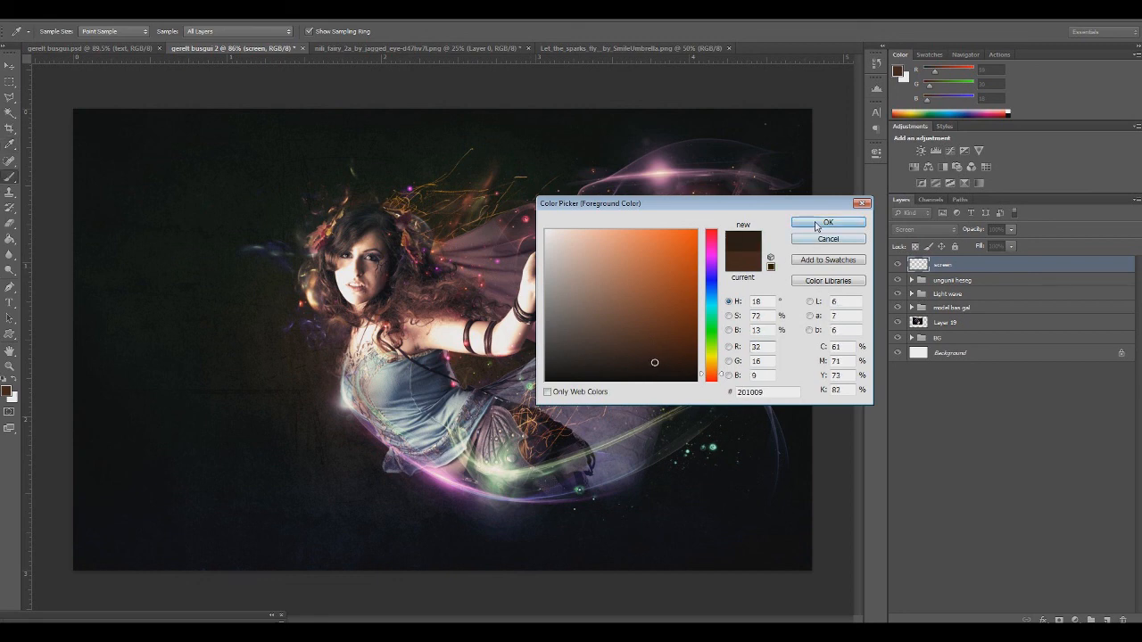
{"action": "left_click", "coordinate": [828, 222]}
{"action": "left_click", "coordinate": [244, 32]}
{"action": "left_click_drag", "start_coordinate": [244, 45], "coordinate": [275, 45]}
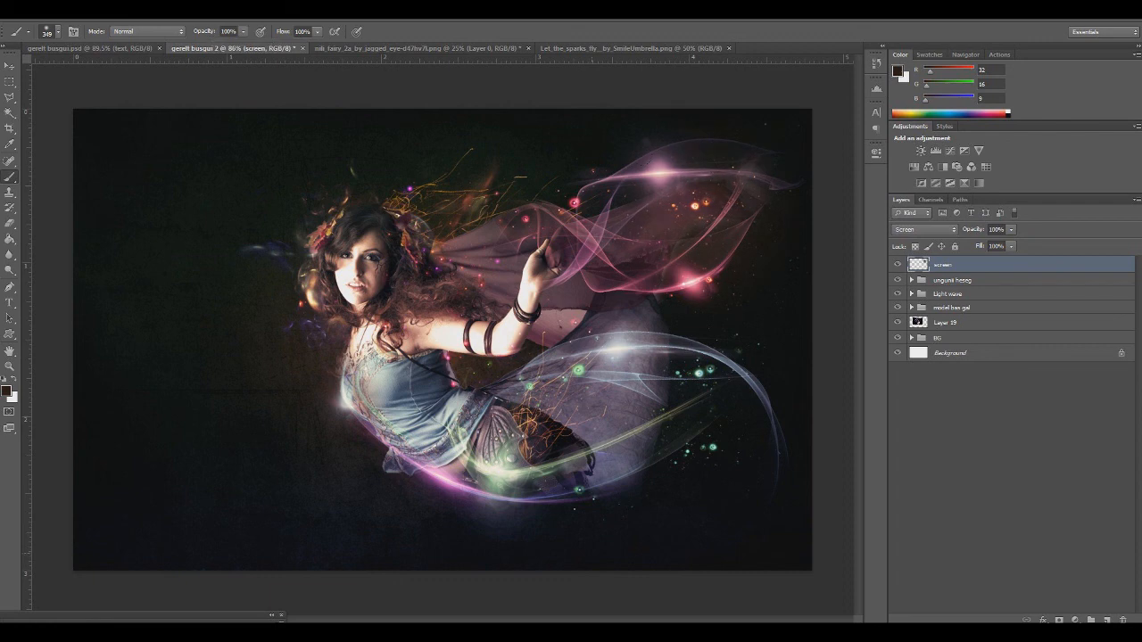
{"action": "right_click", "coordinate": [551, 303]}
{"action": "left_click", "coordinate": [628, 329]}
{"action": "left_click", "coordinate": [573, 201]}
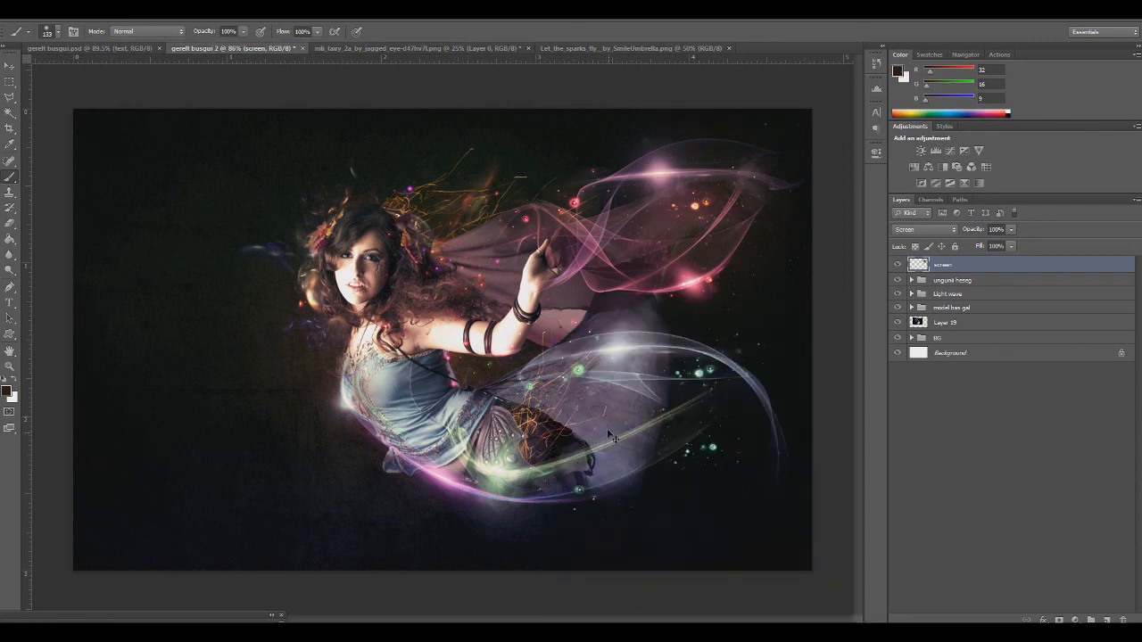
{"action": "left_click", "coordinate": [571, 326]}
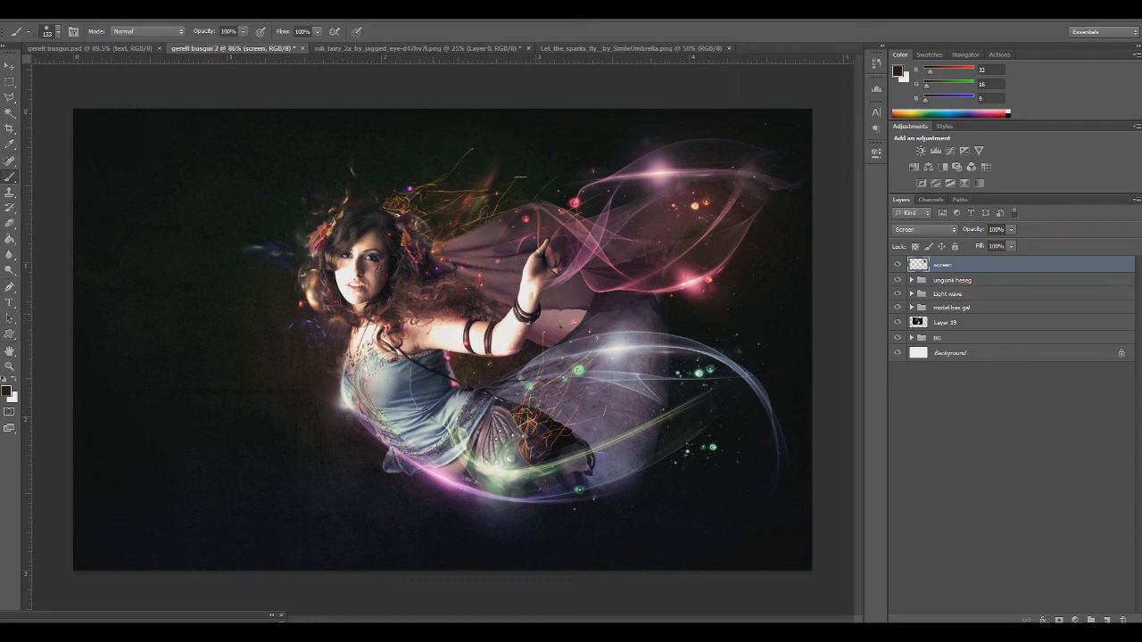
Paint purple glow in 320d42 with a 401 px soft brush over the upper wing's highlight and beneath the lower light streak
{"action": "left_click", "coordinate": [7, 387]}
{"action": "left_click", "coordinate": [712, 264]}
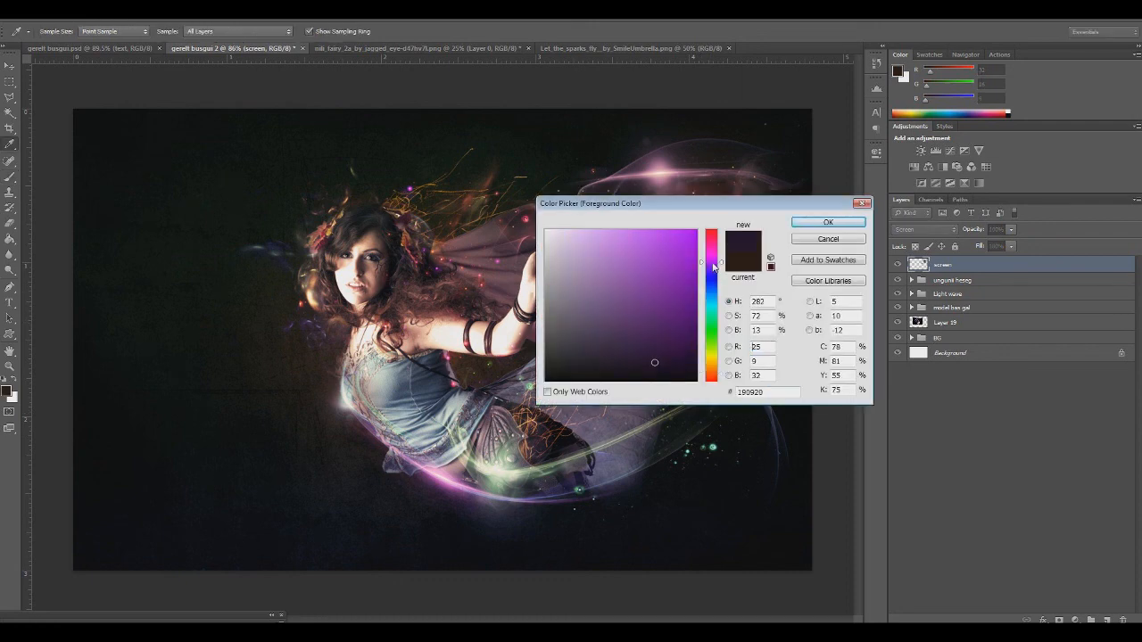
{"action": "left_click", "coordinate": [667, 342]}
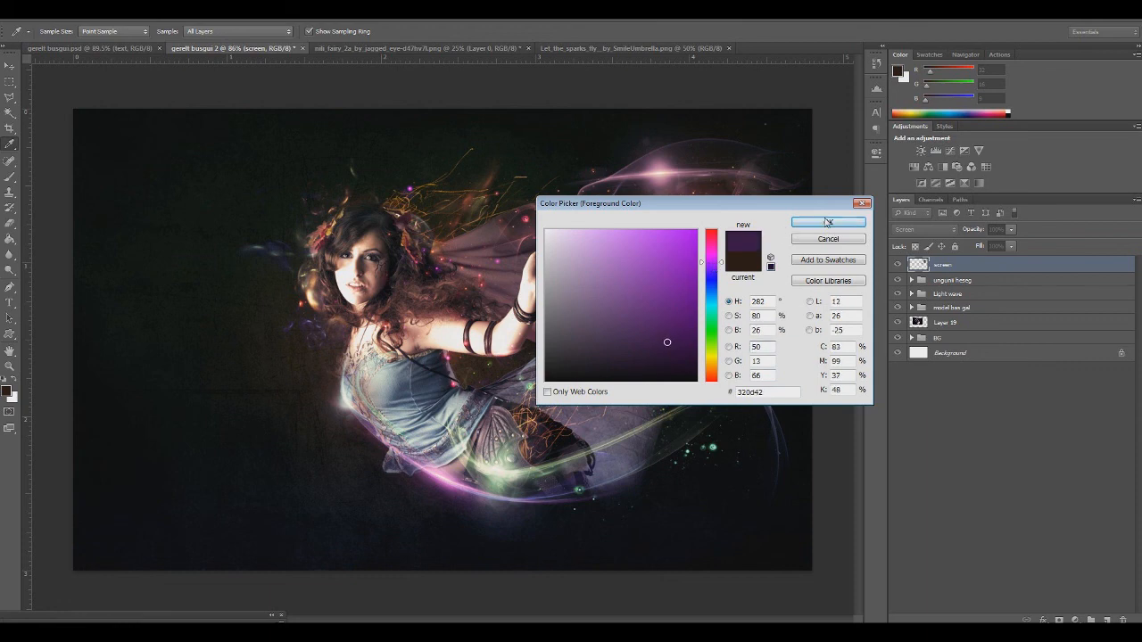
{"action": "left_click", "coordinate": [827, 222]}
{"action": "right_click", "coordinate": [675, 256]}
{"action": "left_click_drag", "start_coordinate": [612, 307], "coordinate": [647, 308]}
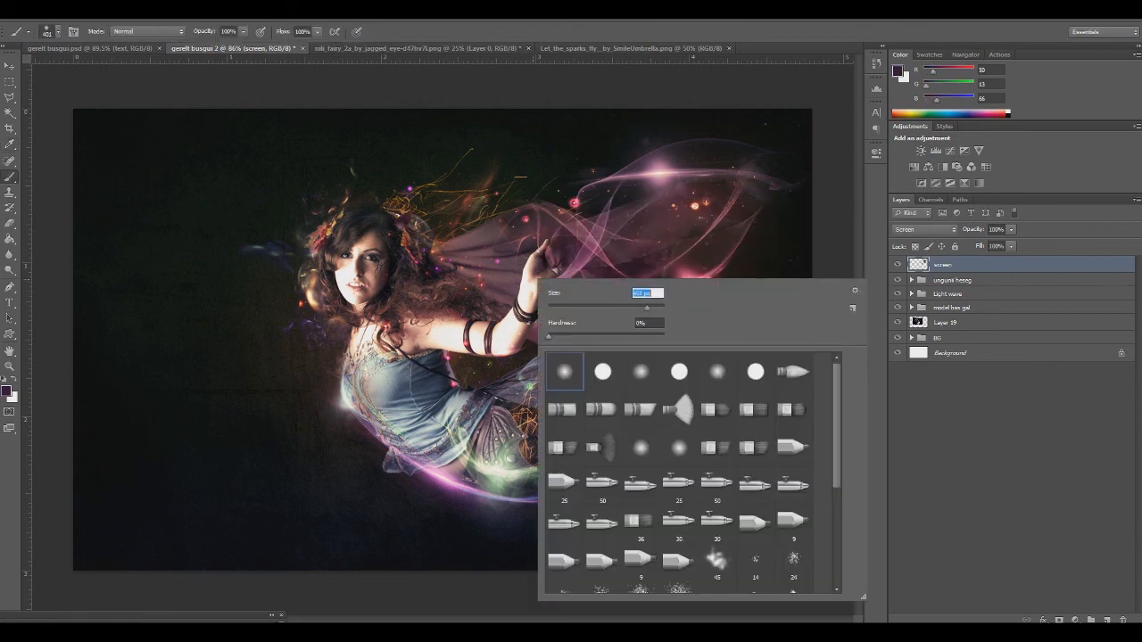
{"action": "left_click", "coordinate": [623, 176]}
{"action": "key", "text": "ctrl+z"}
{"action": "left_click", "coordinate": [648, 175]}
{"action": "left_click", "coordinate": [434, 502]}
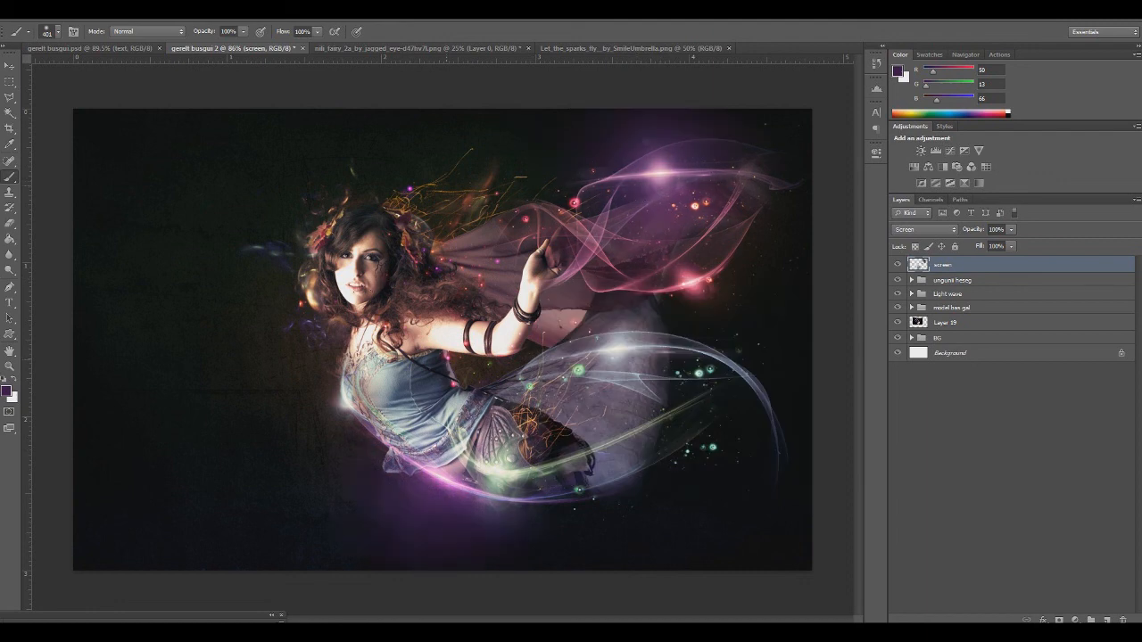
Change the brush colour to blue 122a51 and paint a soft glow behind the model's waist
{"action": "left_click", "coordinate": [8, 390]}
{"action": "left_click_drag", "start_coordinate": [711, 310], "coordinate": [713, 291]}
{"action": "mouse_move", "coordinate": [687, 241]}
{"action": "left_mouse_down"}
{"action": "mouse_move", "coordinate": [713, 210]}
{"action": "mouse_move", "coordinate": [666, 349]}
{"action": "left_mouse_up"}
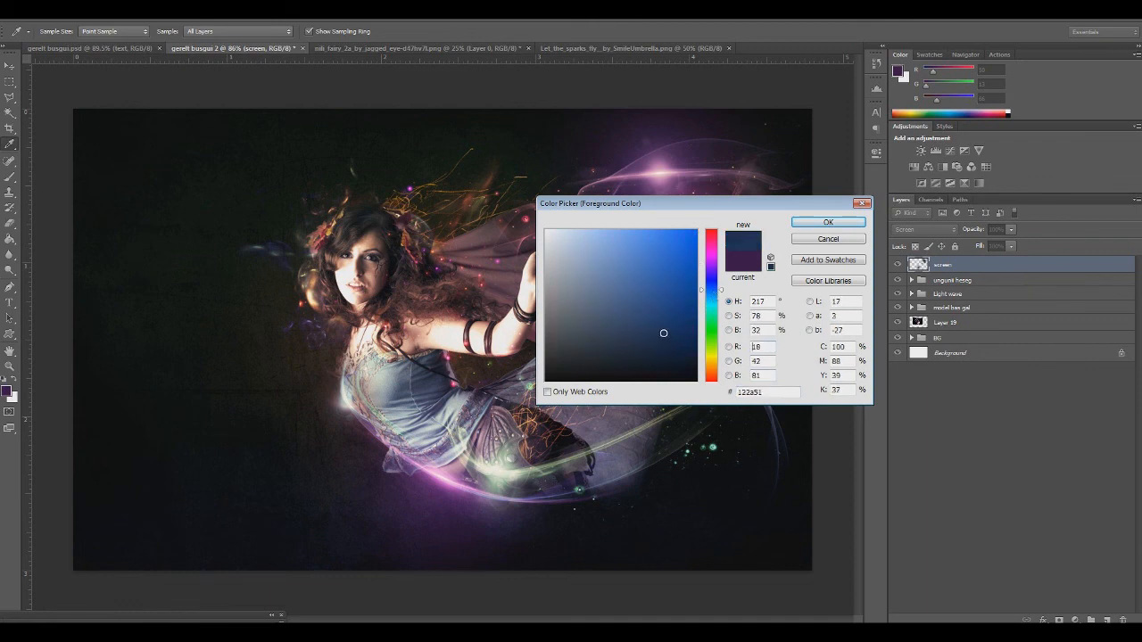
{"action": "left_click", "coordinate": [828, 222]}
{"action": "left_click", "coordinate": [354, 403]}
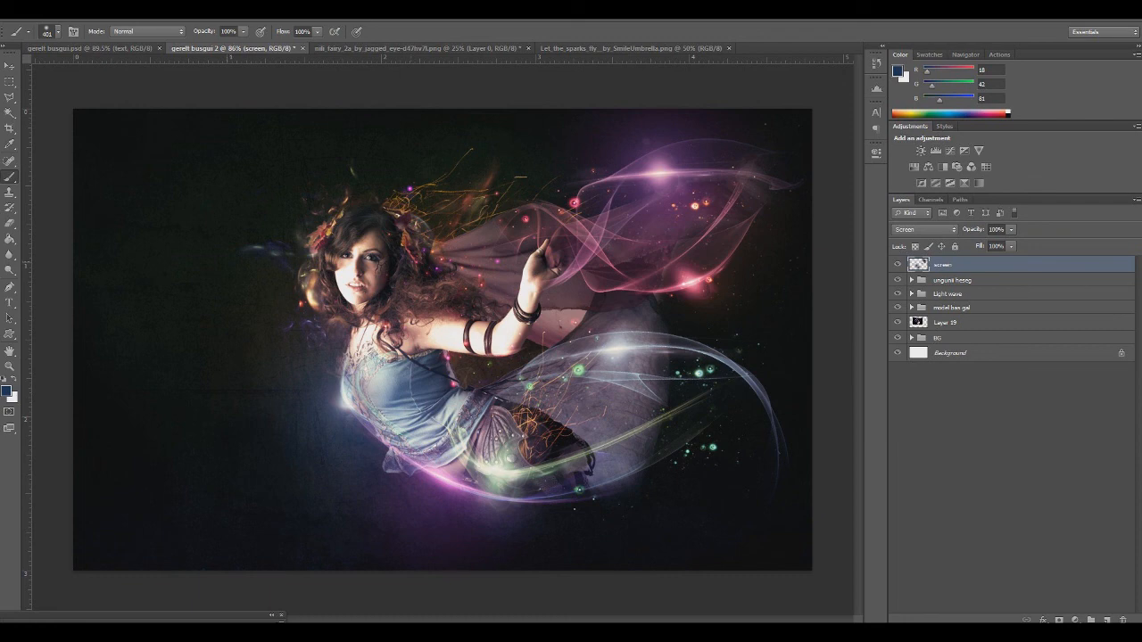
Try blue glow dabs around the model's head and hair, undoing each one
{"action": "left_click", "coordinate": [266, 267]}
{"action": "key", "text": "ctrl+z"}
{"action": "left_click", "coordinate": [330, 199]}
{"action": "key", "text": "ctrl+z"}
{"action": "left_click", "coordinate": [439, 252]}
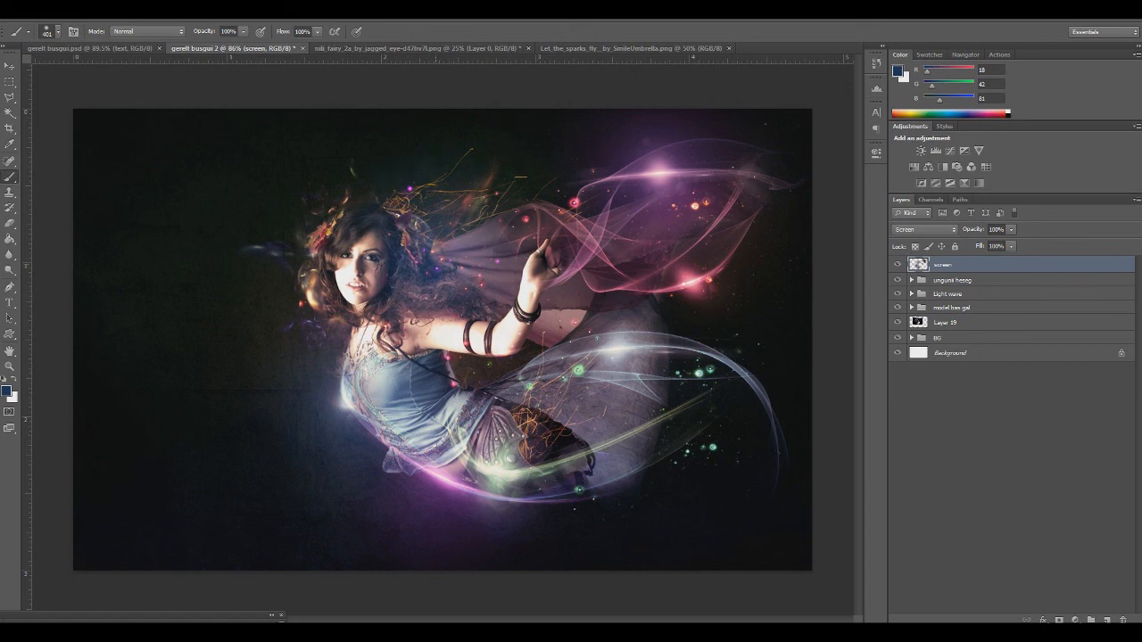
{"action": "key", "text": "ctrl+z"}
Set the brush colour to purple 381251 and add a soft glow behind the model's hair
{"action": "right_click", "coordinate": [493, 303]}
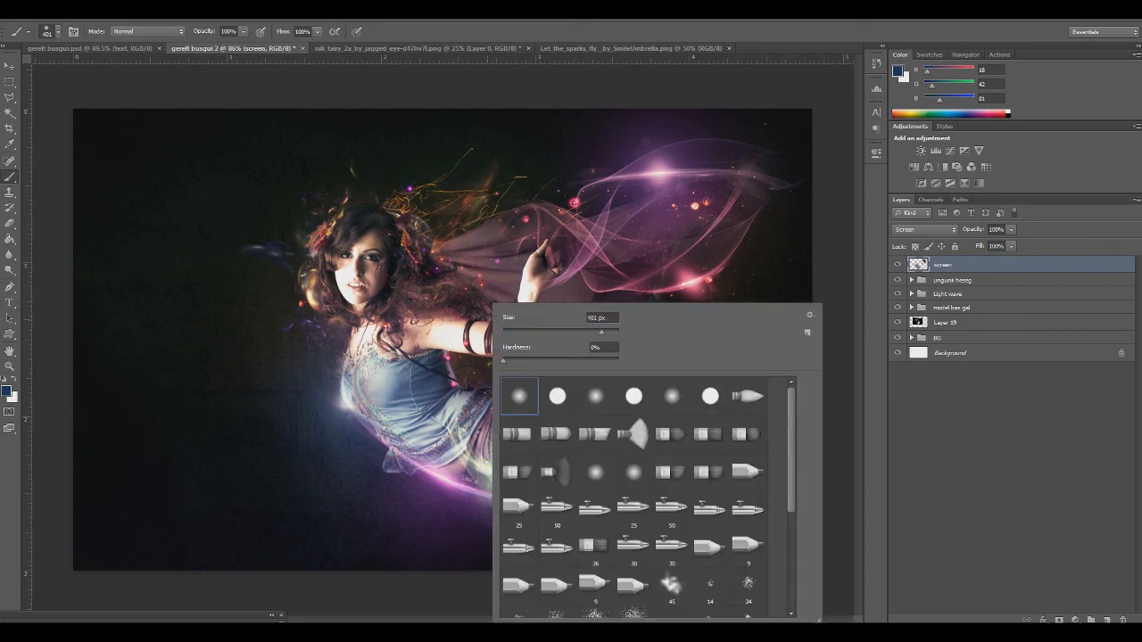
{"action": "left_click", "coordinate": [10, 393]}
{"action": "left_click", "coordinate": [723, 281]}
{"action": "left_click_drag", "start_coordinate": [723, 281], "coordinate": [723, 265]}
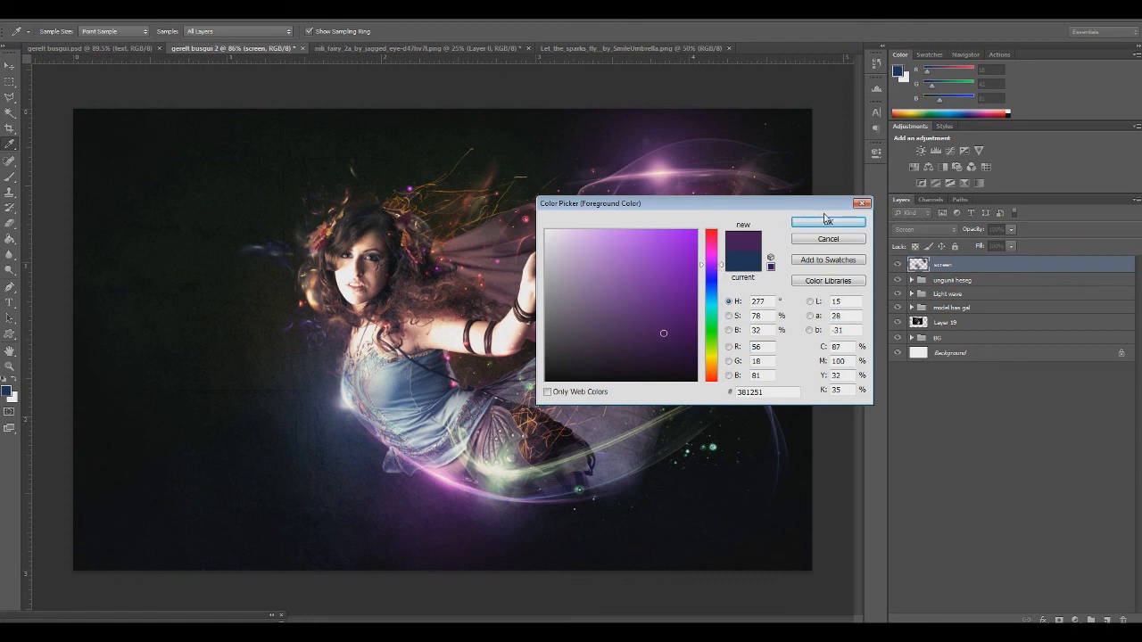
{"action": "left_click", "coordinate": [829, 223]}
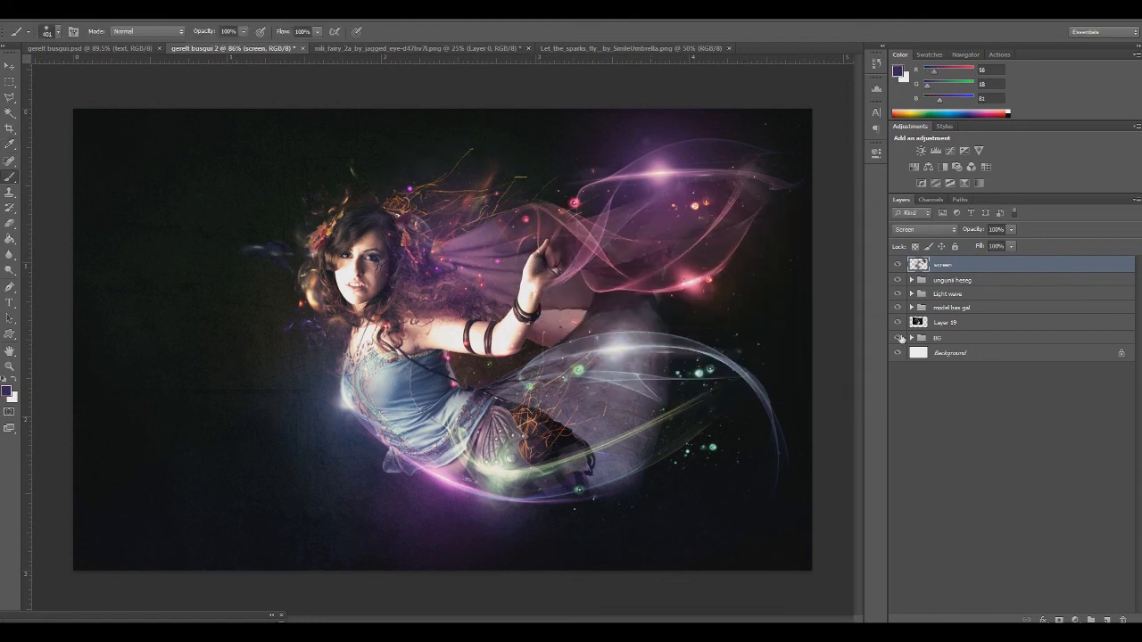
Create a new layer above the screen layer, name it color dodge, and set its blend mode to Color Dodge
{"action": "left_click", "coordinate": [1106, 619]}
{"action": "double_click", "coordinate": [961, 268]}
{"action": "type", "text": "color"}
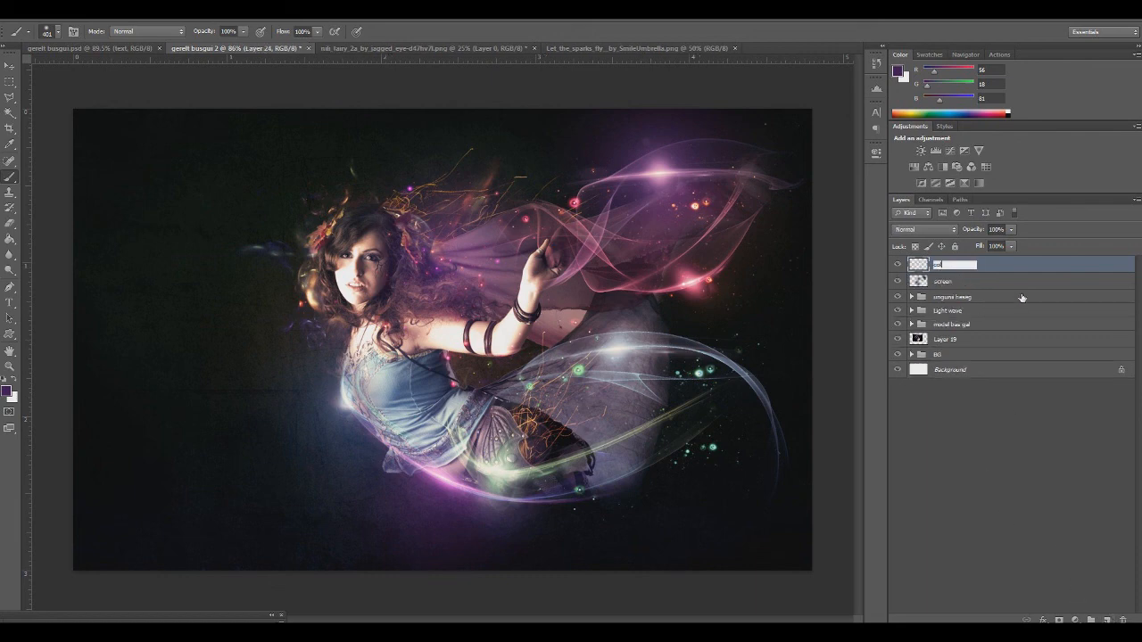
{"action": "type", "text": " dodge"}
{"action": "key", "text": "Return"}
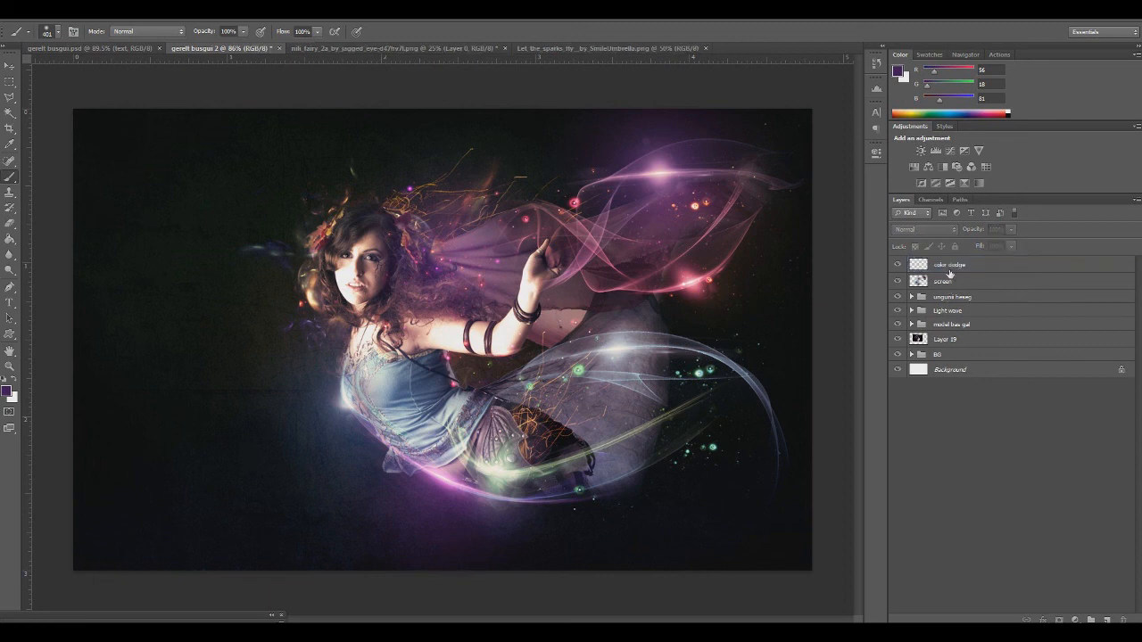
{"action": "left_click", "coordinate": [906, 230]}
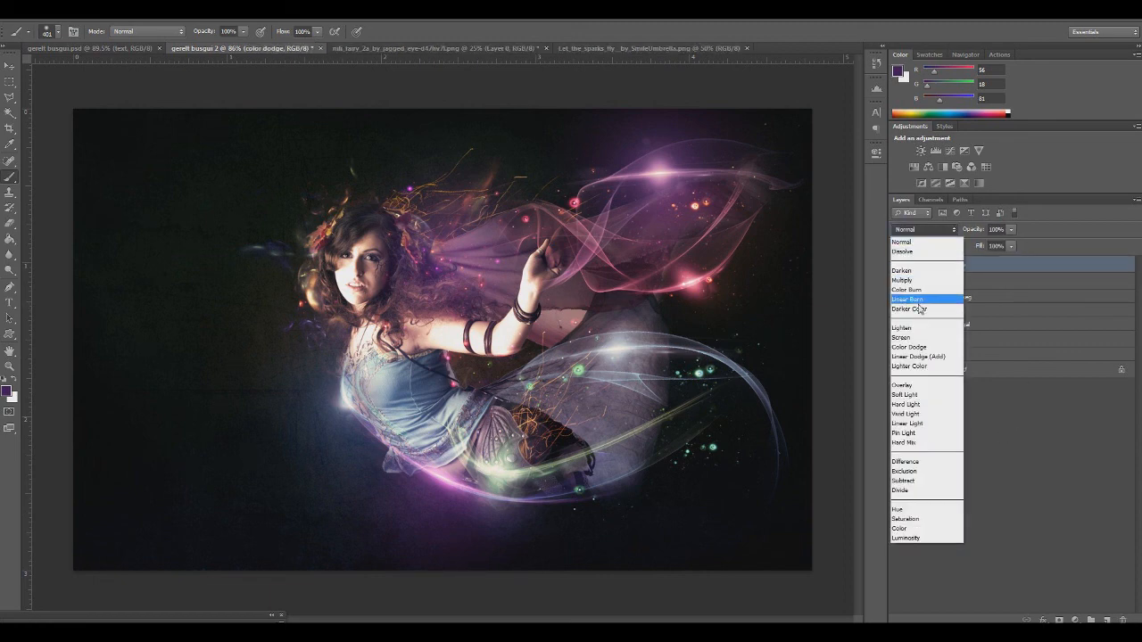
{"action": "left_click", "coordinate": [915, 352]}
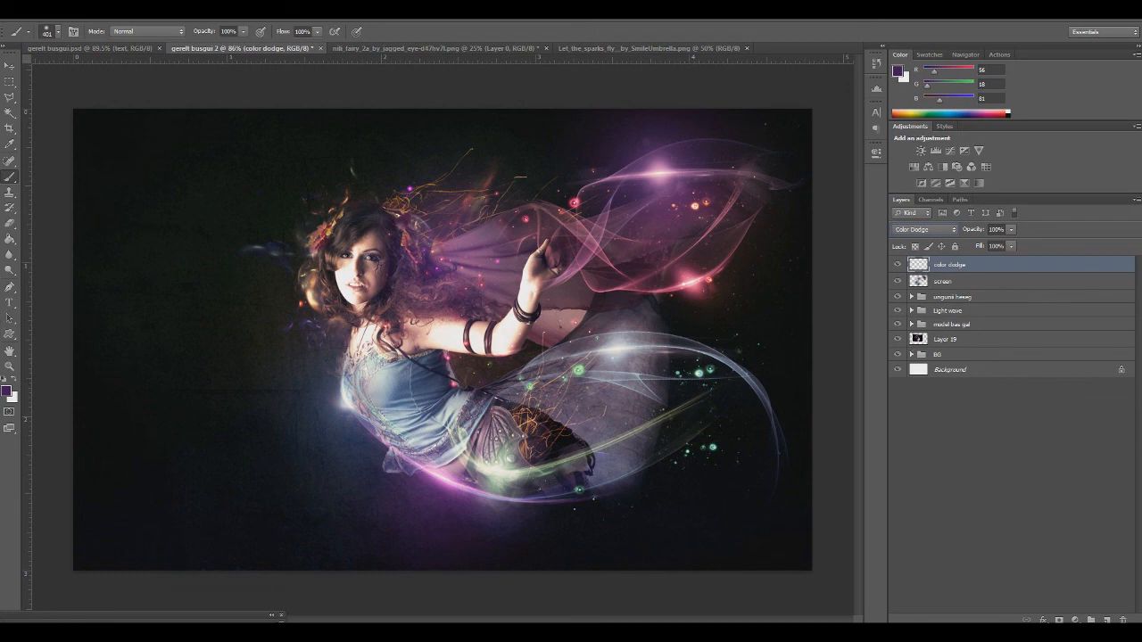
Reduce the soft brush to 36 px for the color dodge layer and set the foreground colour to dark green, RGB 12, 61, 9
{"action": "right_click", "coordinate": [587, 292]}
{"action": "left_click_drag", "start_coordinate": [573, 277], "coordinate": [518, 277]}
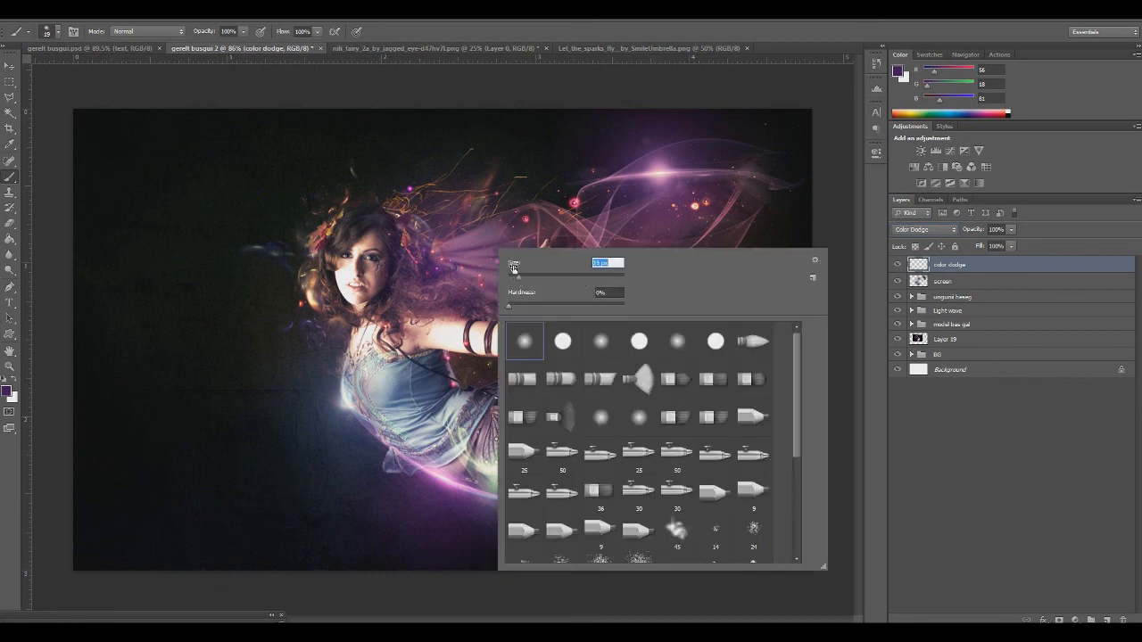
{"action": "left_click", "coordinate": [783, 51]}
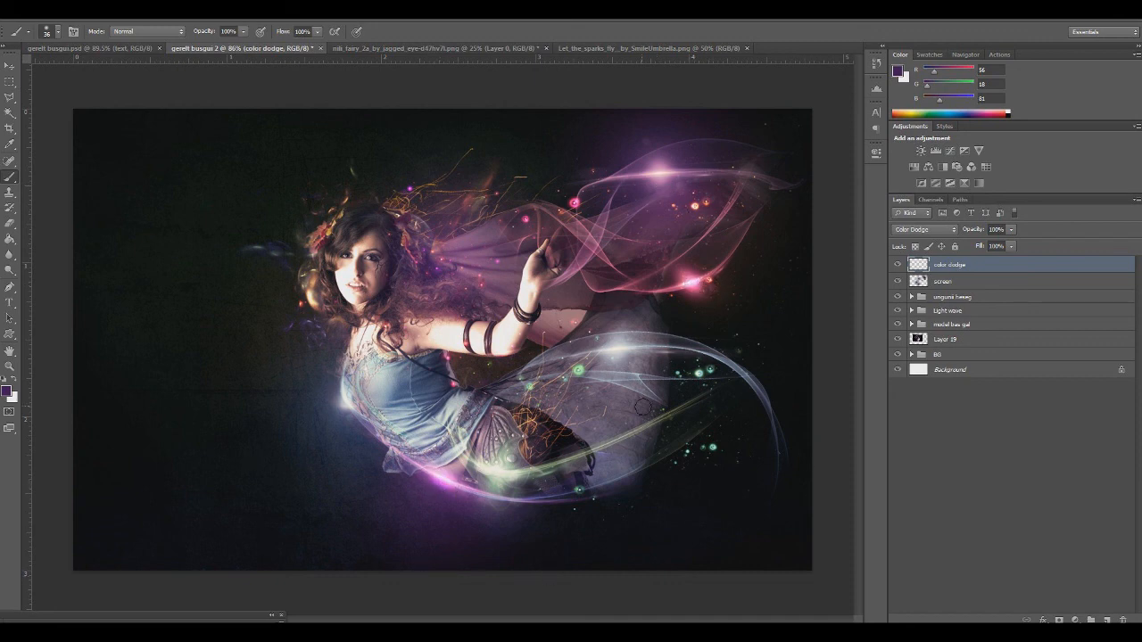
{"action": "right_click", "coordinate": [272, 261]}
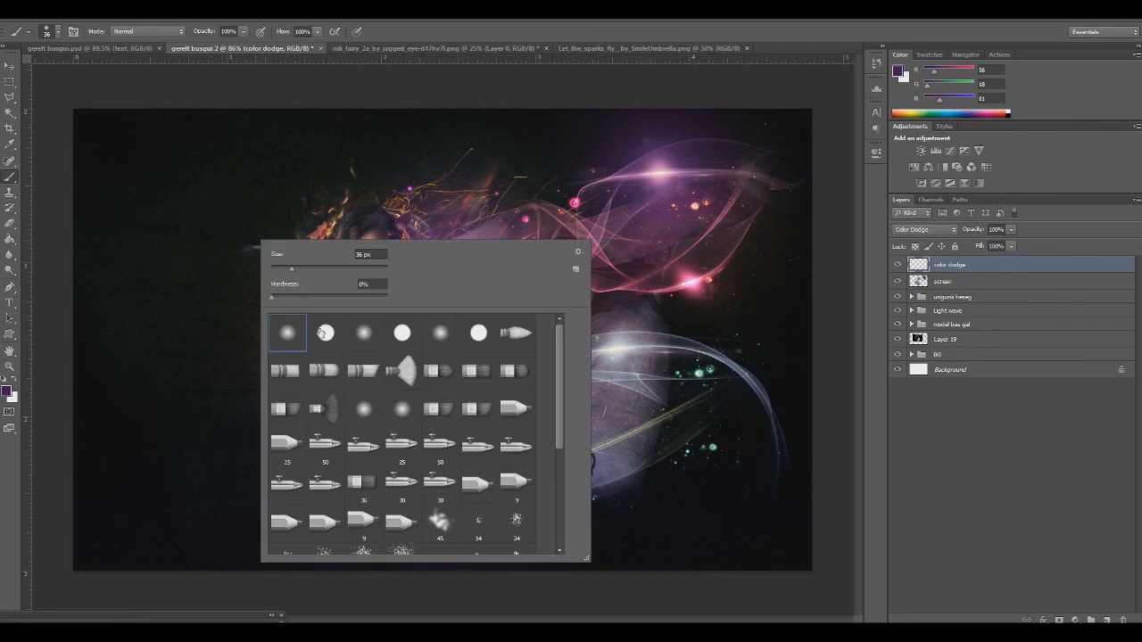
{"action": "left_click", "coordinate": [8, 390]}
{"action": "left_click_drag", "start_coordinate": [704, 300], "coordinate": [674, 345]}
{"action": "left_click", "coordinate": [809, 224]}
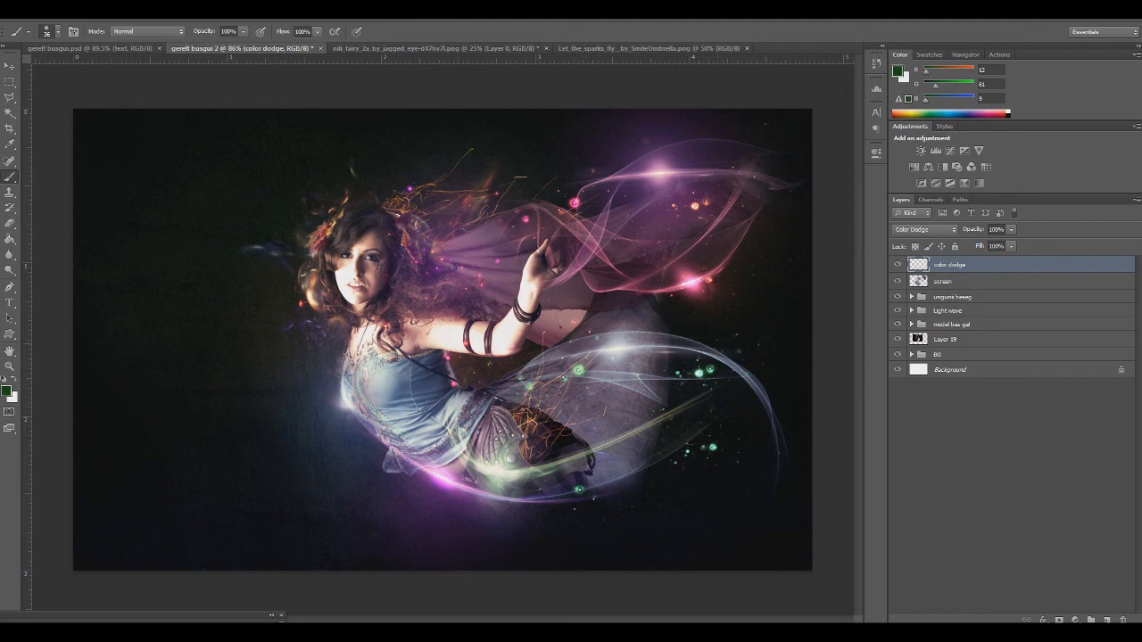
On the screen layer, dab a muted red glow, RGB 122, 41, 46, beside the model's hair at 27% brush opacity
{"action": "left_click", "coordinate": [897, 339]}
{"action": "left_click", "coordinate": [896, 339]}
{"action": "left_click", "coordinate": [938, 282]}
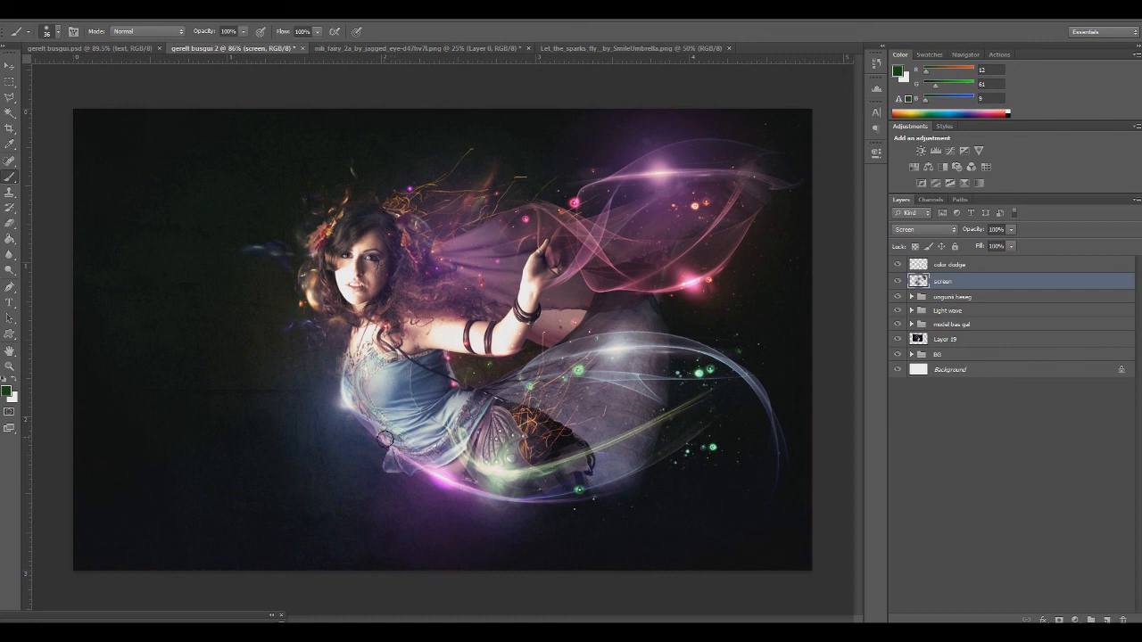
{"action": "left_click", "coordinate": [6, 392]}
{"action": "left_click_drag", "start_coordinate": [646, 265], "coordinate": [633, 265]}
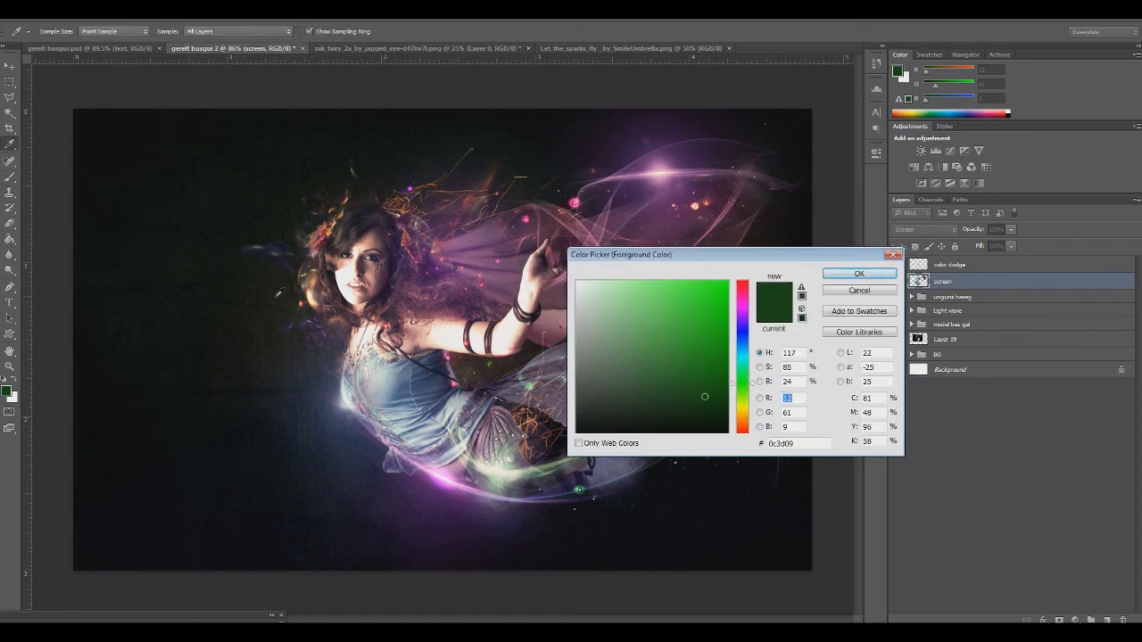
{"action": "left_click", "coordinate": [306, 298]}
{"action": "left_click", "coordinate": [860, 275]}
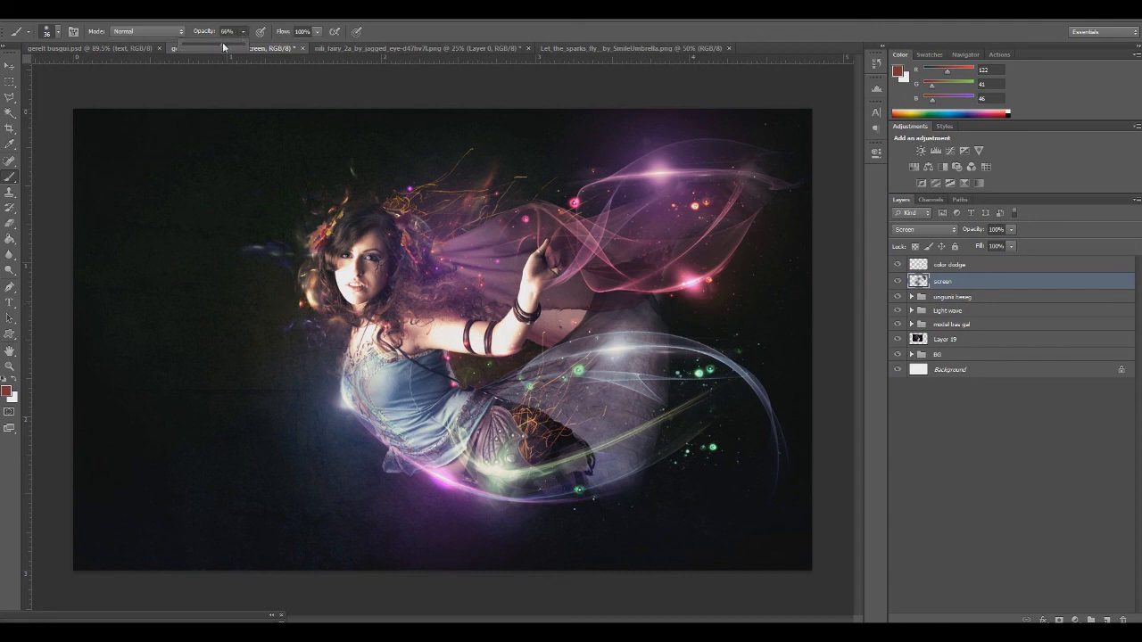
{"action": "key", "text": "2"}
{"action": "key", "text": "7"}
{"action": "left_click", "coordinate": [309, 303]}
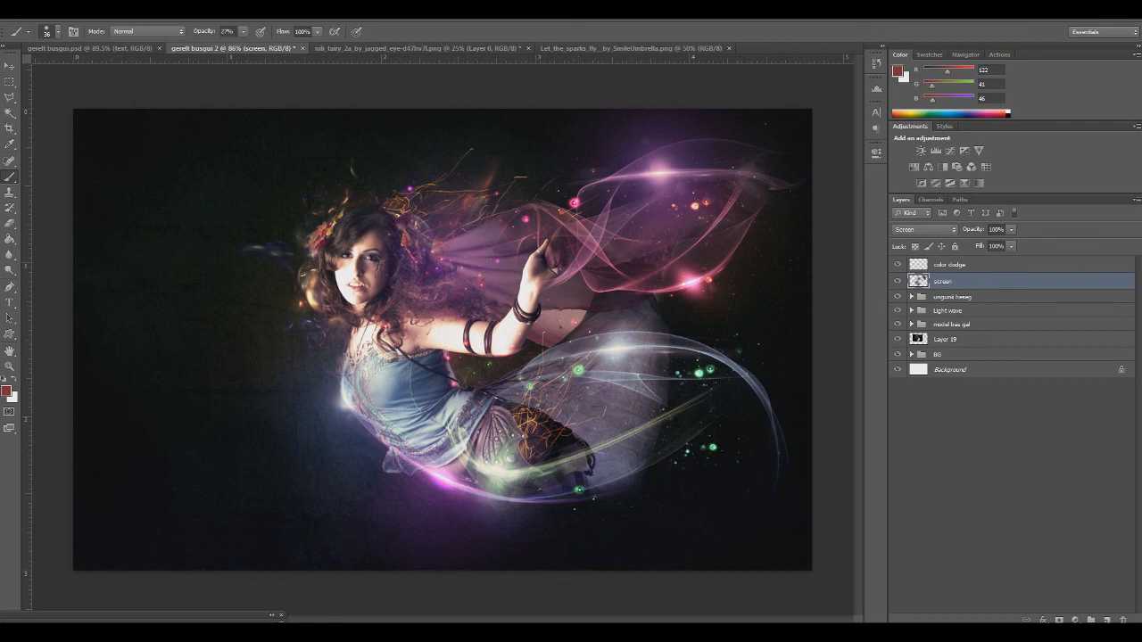
Group the color dodge and screen layers and name the group todruulagch
{"action": "left_click", "coordinate": [953, 266], "text": "shift"}
{"action": "key", "text": "ctrl+g"}
{"action": "double_click", "coordinate": [953, 264]}
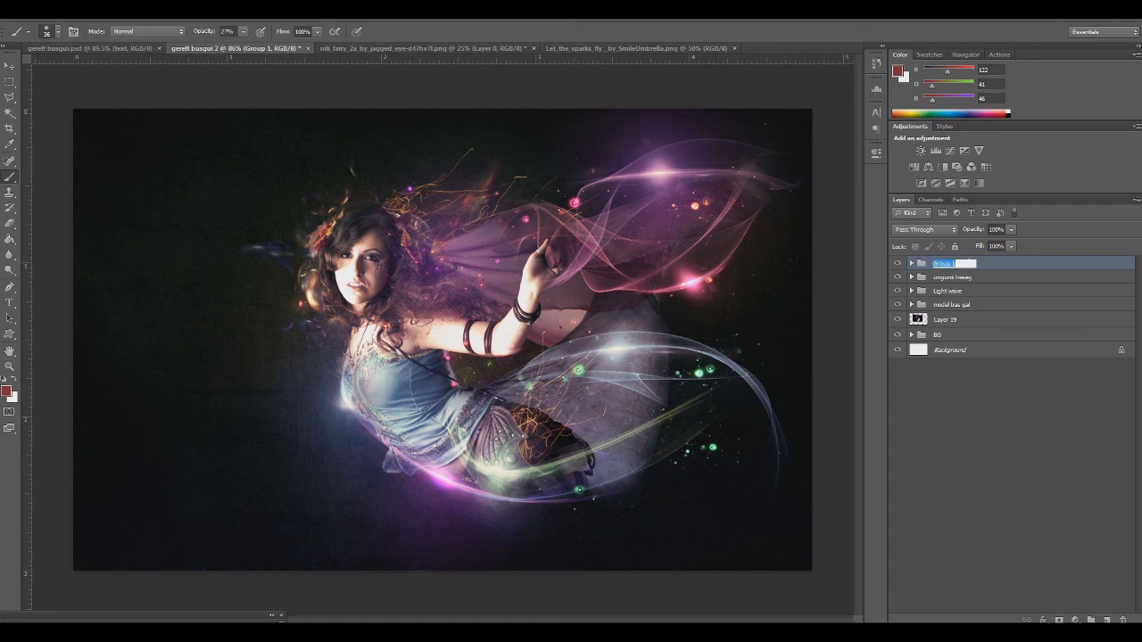
{"action": "type", "text": "lodruu"}
{"action": "type", "text": "bgch"}
{"action": "left_click", "coordinate": [1010, 440]}
Create a new layer above the todruulagch group
{"action": "left_click", "coordinate": [956, 264]}
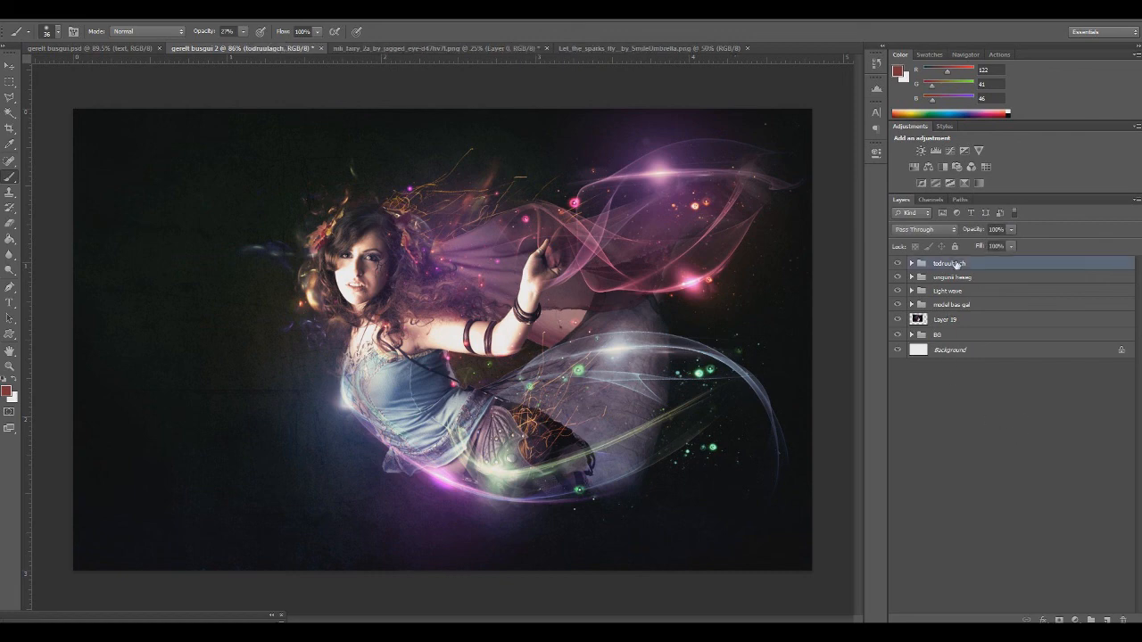
{"action": "key", "text": "ctrl+shift+alt+e"}
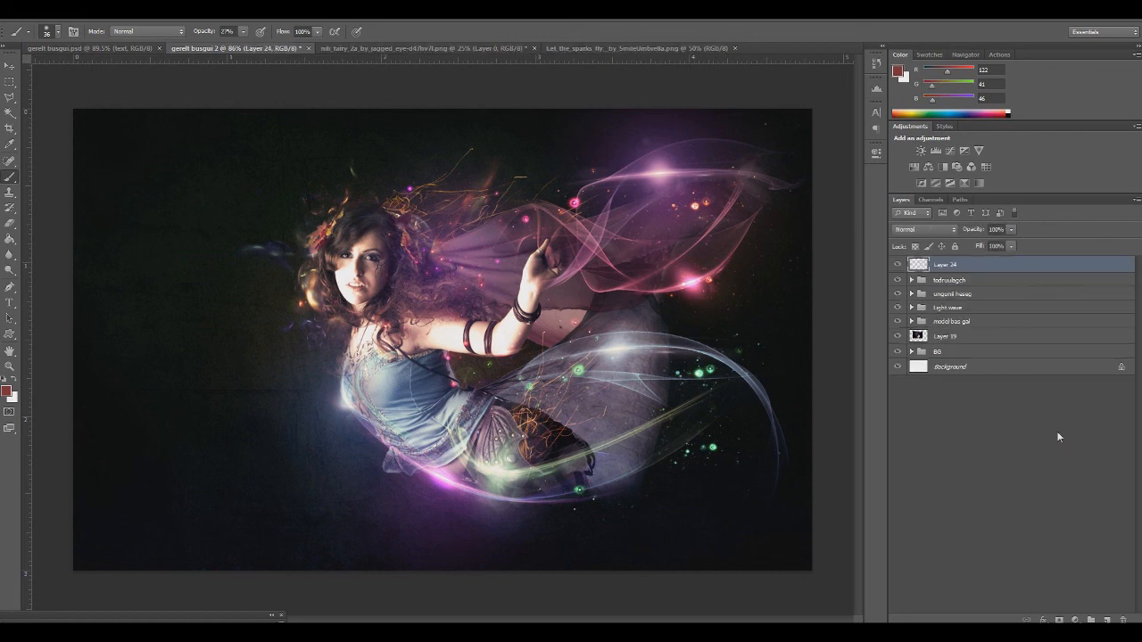
Add a Gradient Map adjustment layer at the top of the layer stack using the Black, White gradient preset
{"action": "left_click", "coordinate": [1076, 620]}
{"action": "left_click", "coordinate": [1067, 598]}
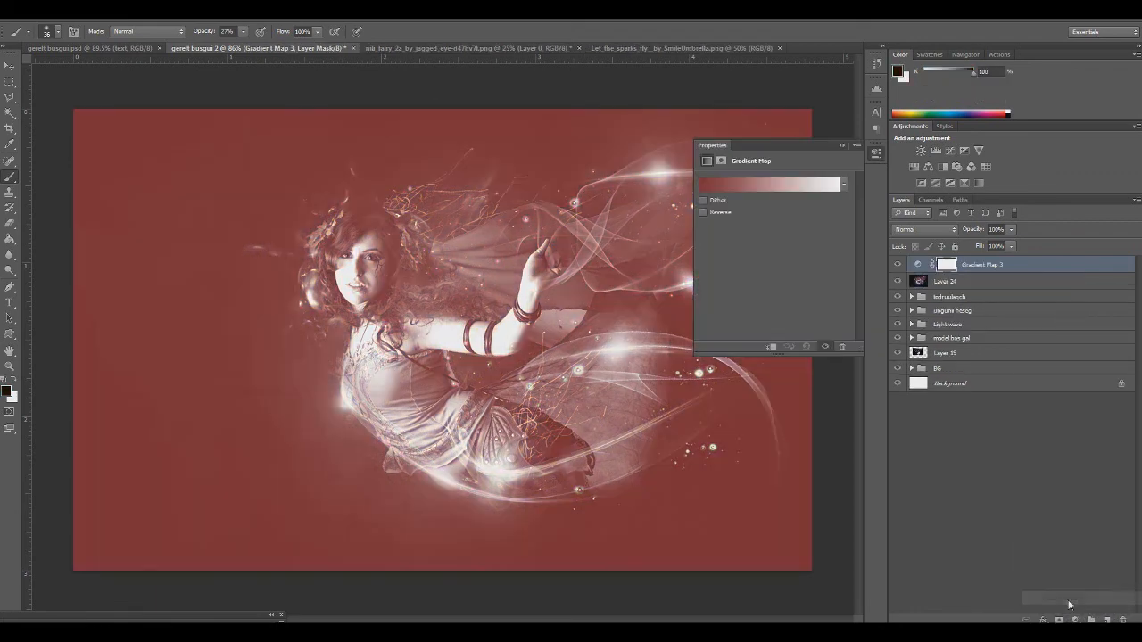
{"action": "left_click", "coordinate": [783, 185]}
{"action": "left_click_drag", "start_coordinate": [509, 209], "coordinate": [720, 252]}
{"action": "left_click", "coordinate": [695, 293]}
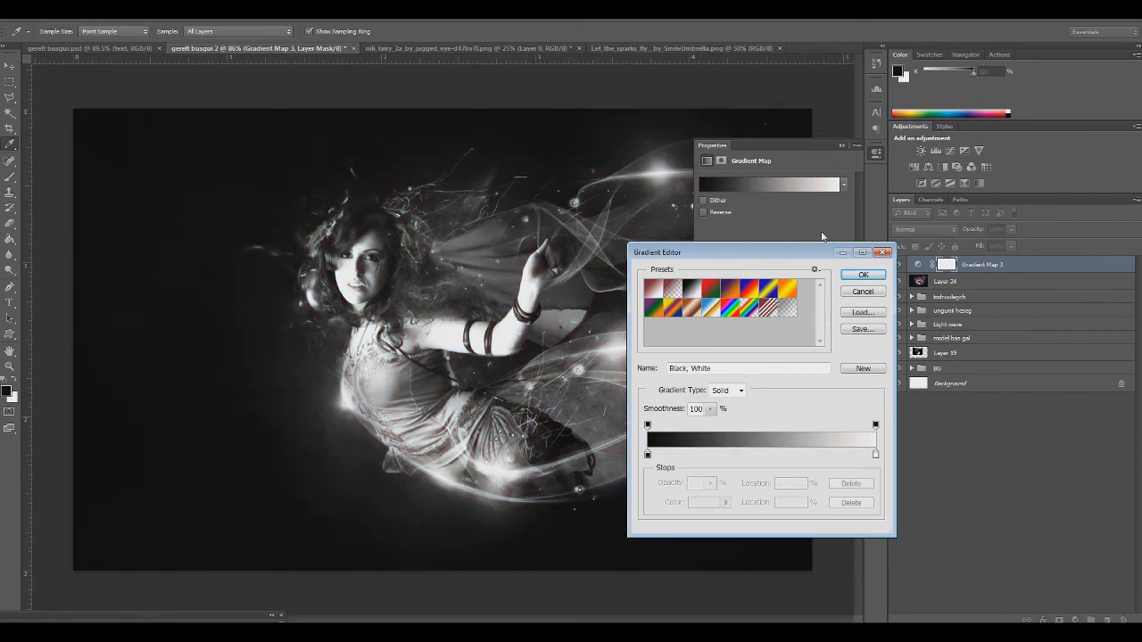
{"action": "left_click", "coordinate": [860, 273]}
Try the Overlay and Soft Light blend modes on the Gradient Map layer to compare their contrast
{"action": "left_click", "coordinate": [924, 229]}
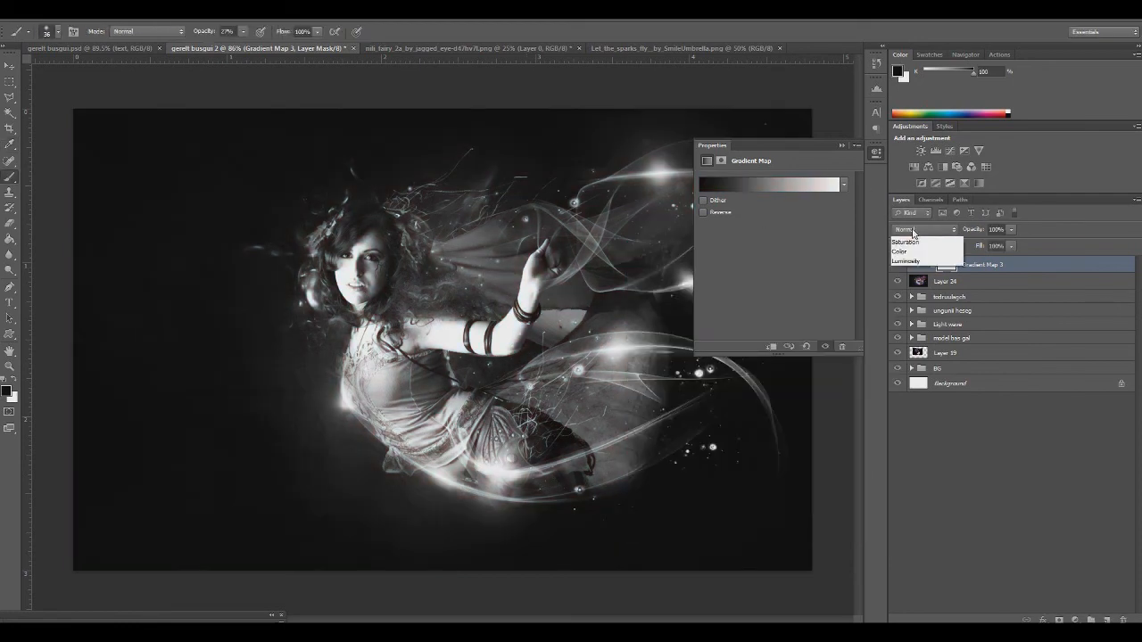
{"action": "left_click", "coordinate": [919, 362]}
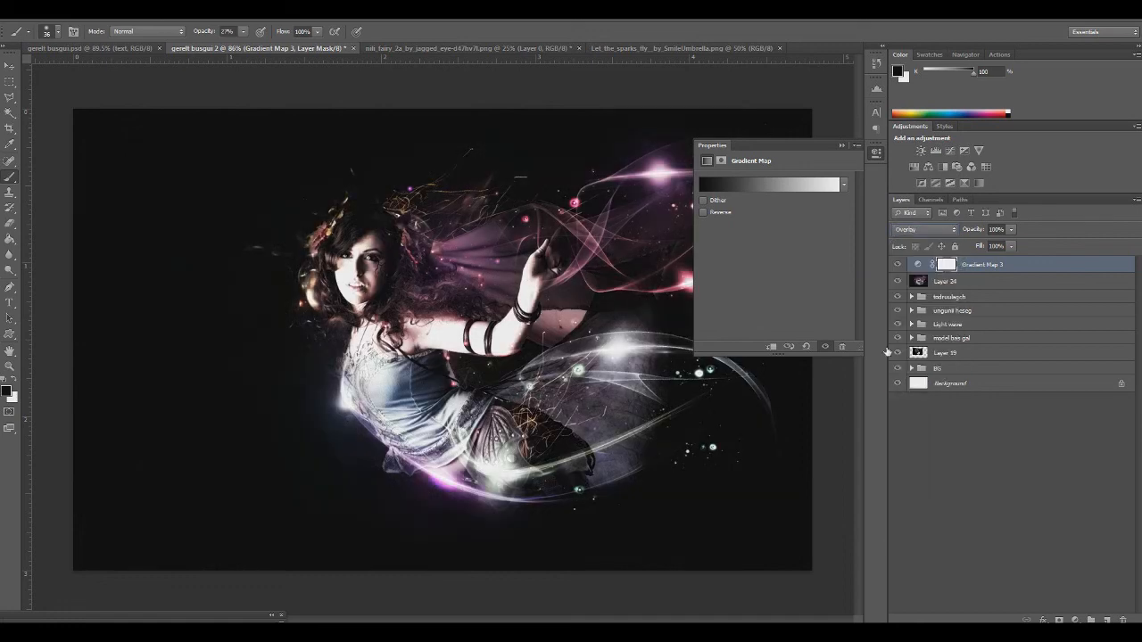
{"action": "left_click", "coordinate": [841, 144]}
{"action": "left_click", "coordinate": [923, 229]}
{"action": "left_click", "coordinate": [905, 394]}
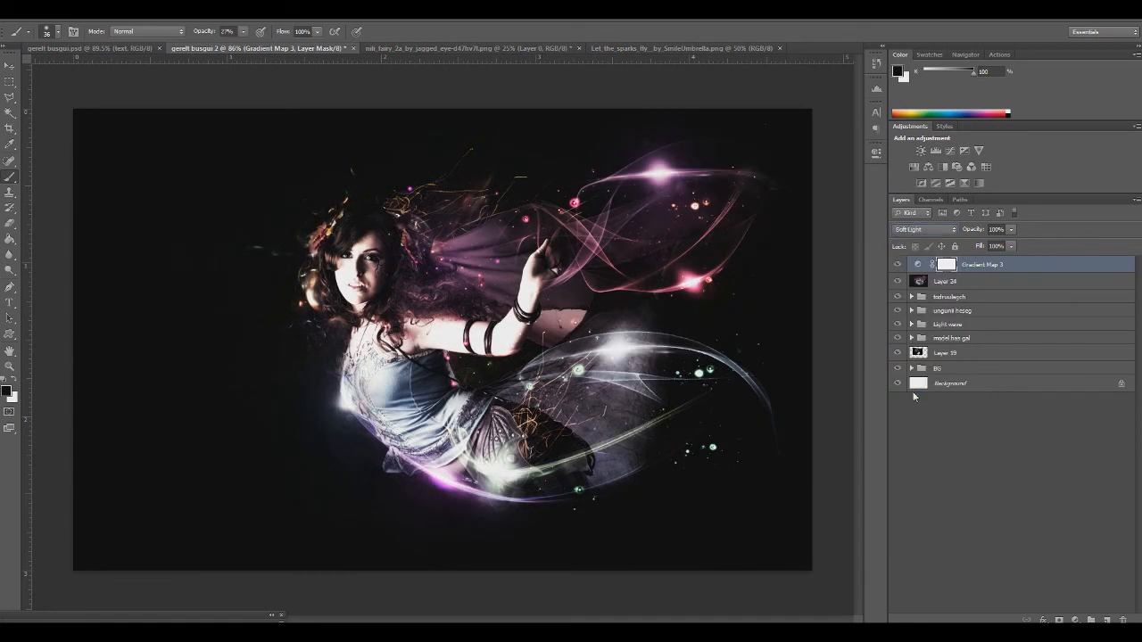
{"action": "left_click", "coordinate": [920, 230]}
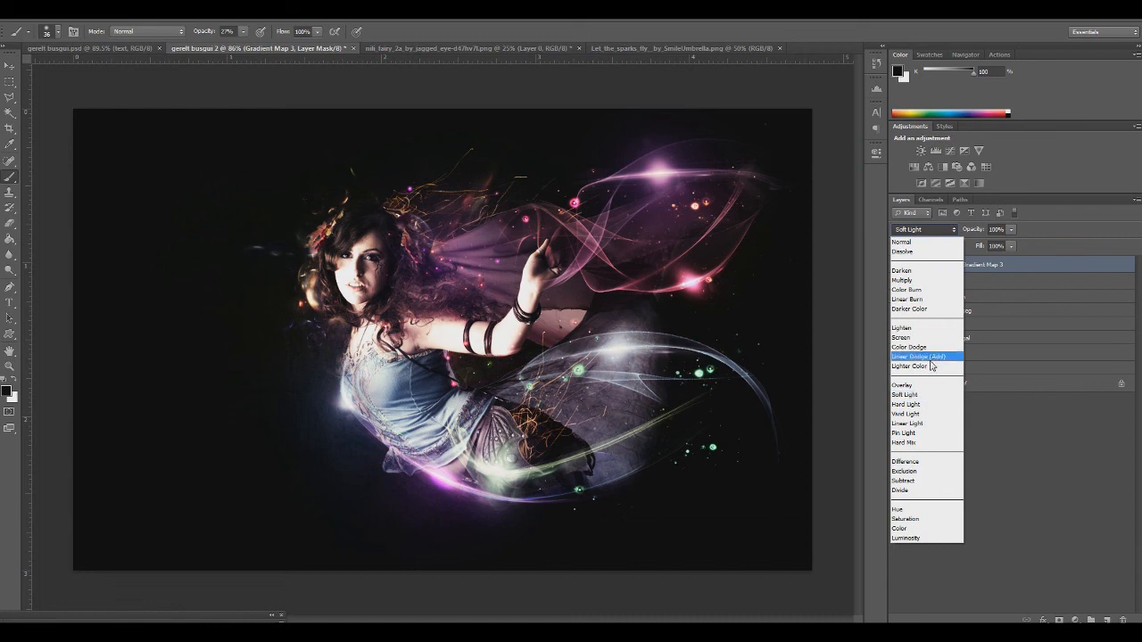
{"action": "left_click", "coordinate": [916, 388]}
Set the Gradient Map layer's blend mode to Soft Light and its opacity to 25%
{"action": "left_click", "coordinate": [923, 229]}
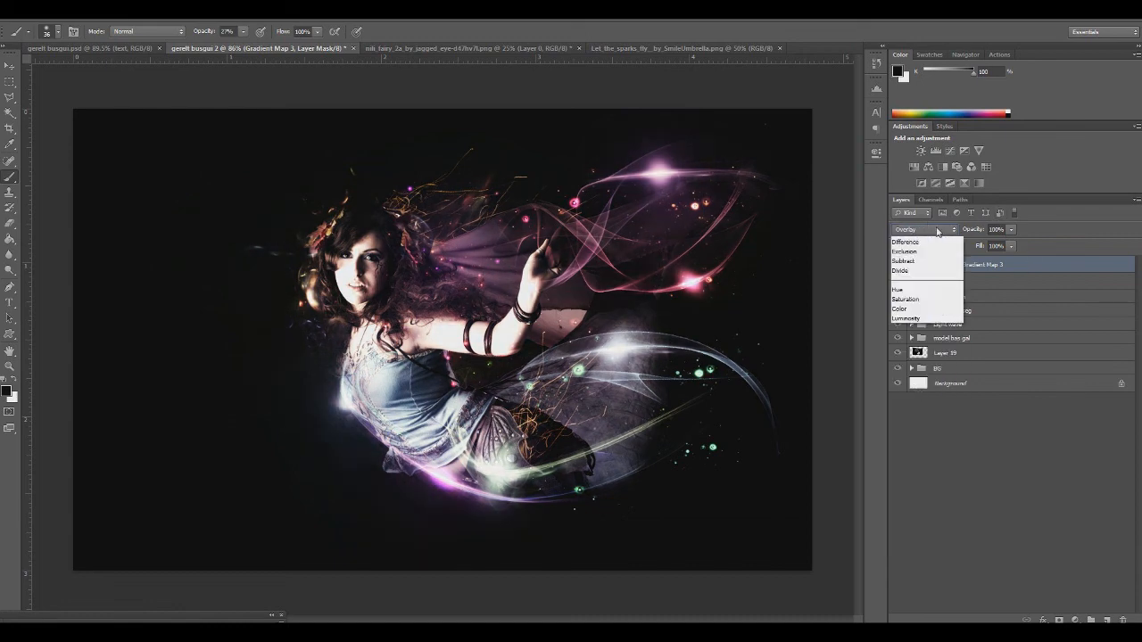
{"action": "left_click", "coordinate": [910, 395]}
{"action": "left_click", "coordinate": [1011, 230]}
{"action": "left_click_drag", "start_coordinate": [1006, 242], "coordinate": [966, 243]}
{"action": "key", "text": "Return"}
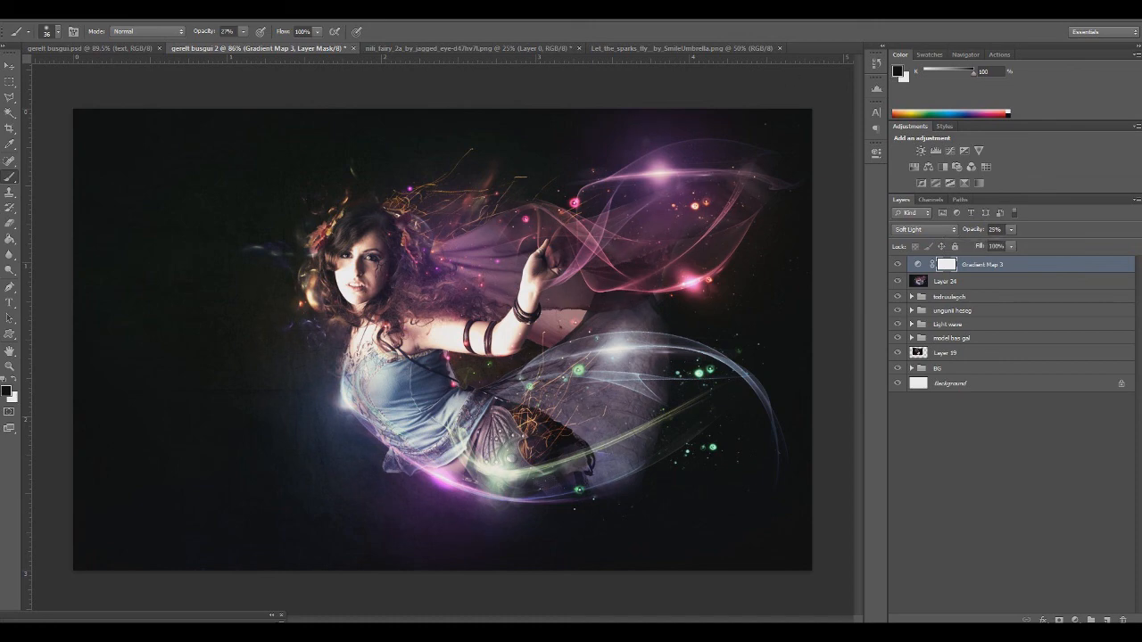